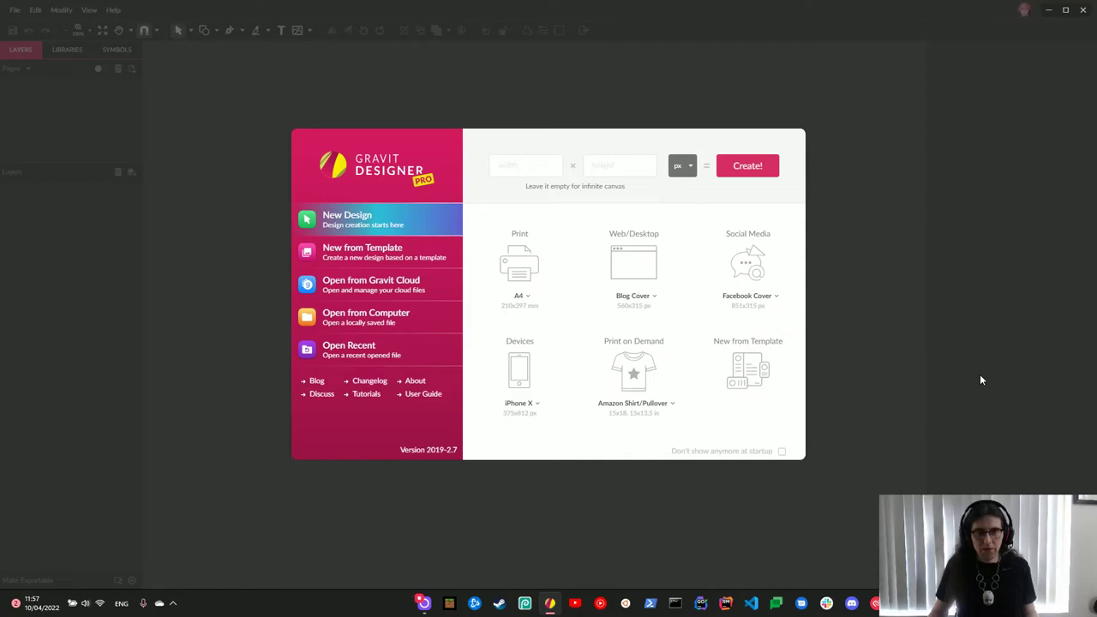
# Open the recent design 'Sigil Template'.
pyautogui.click(370, 355)
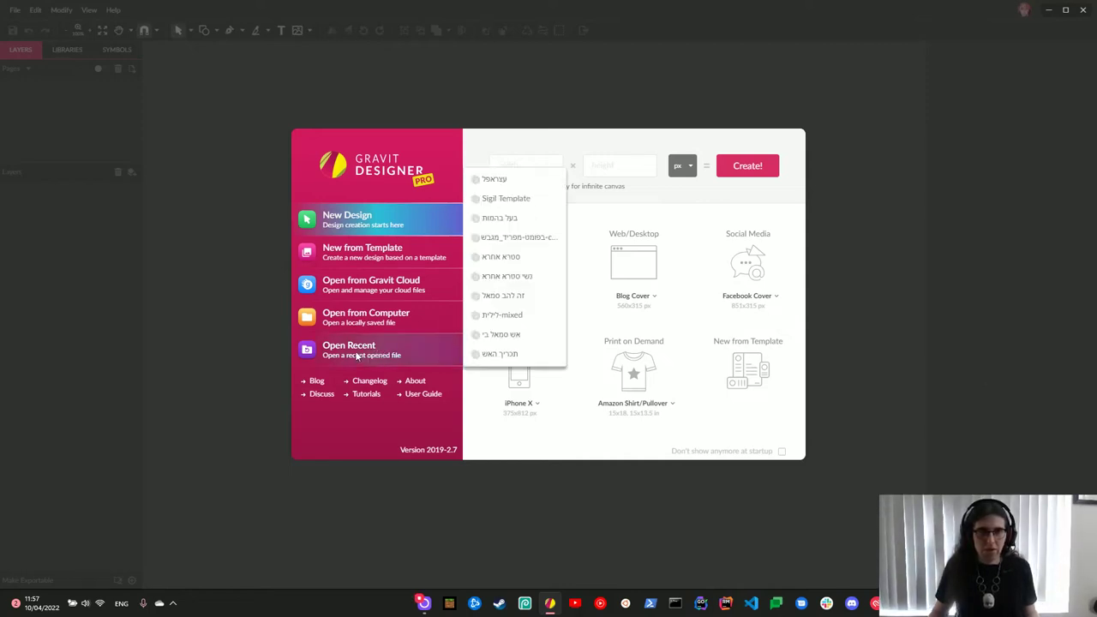
pyautogui.click(533, 199)
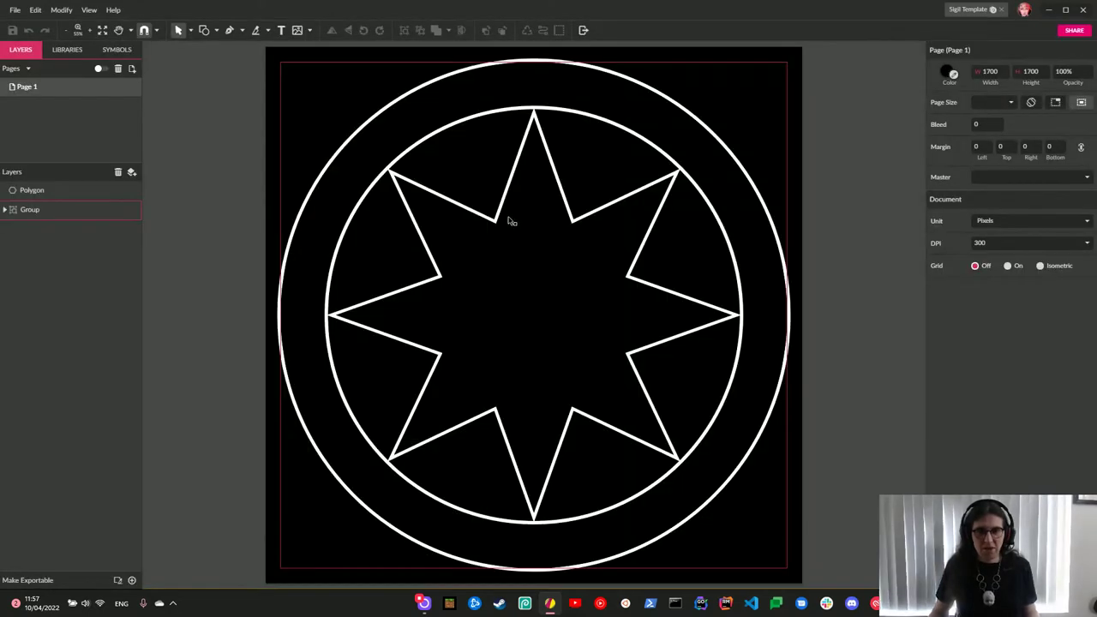
# Start a new text box on the canvas with Hebrew keyboard input.
pyautogui.click(281, 30)
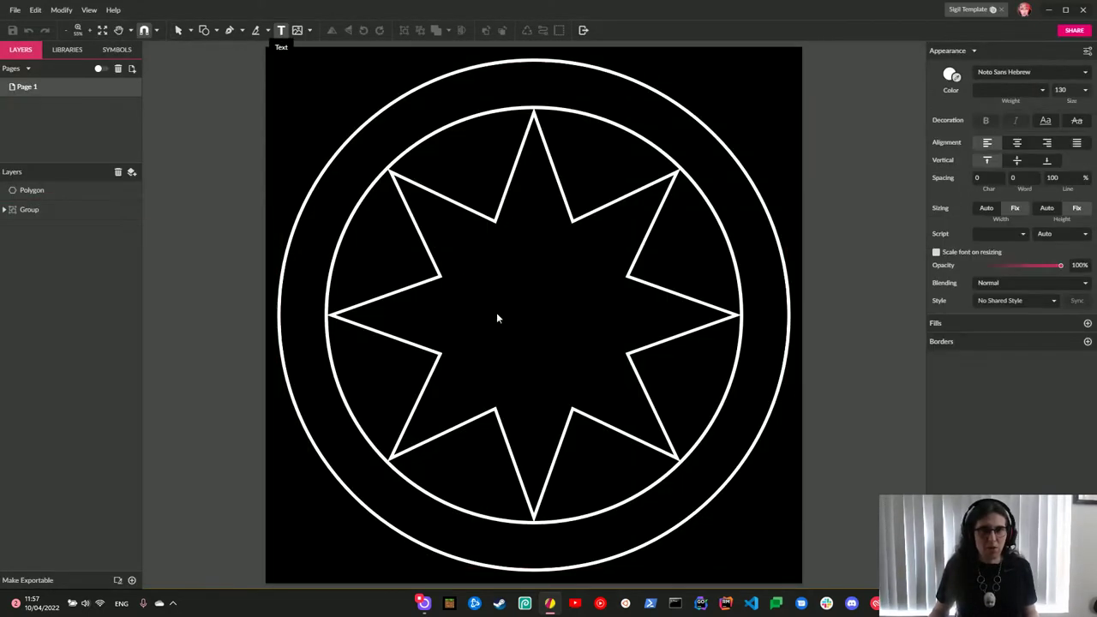
pyautogui.click(489, 297)
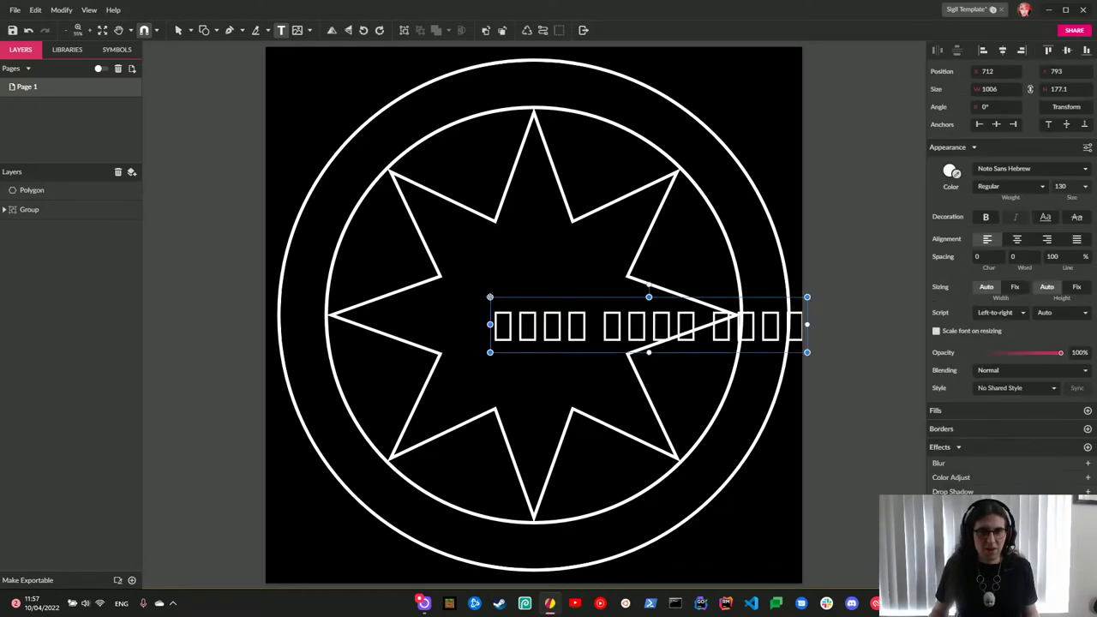
pyautogui.click(121, 602)
pyautogui.click(112, 476)
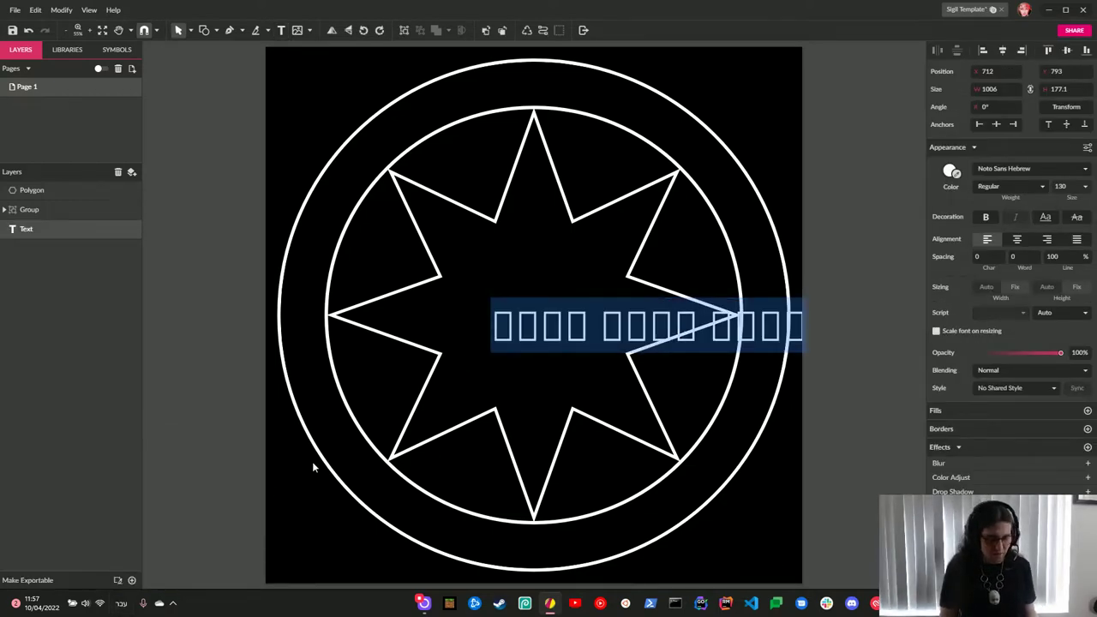
# Type the Hebrew phrase 'בפומת חידה', correcting the mistyped letters.
pyautogui.write('ה')
pyautogui.press('BackSpace')
pyautogui.write('בפוצ')
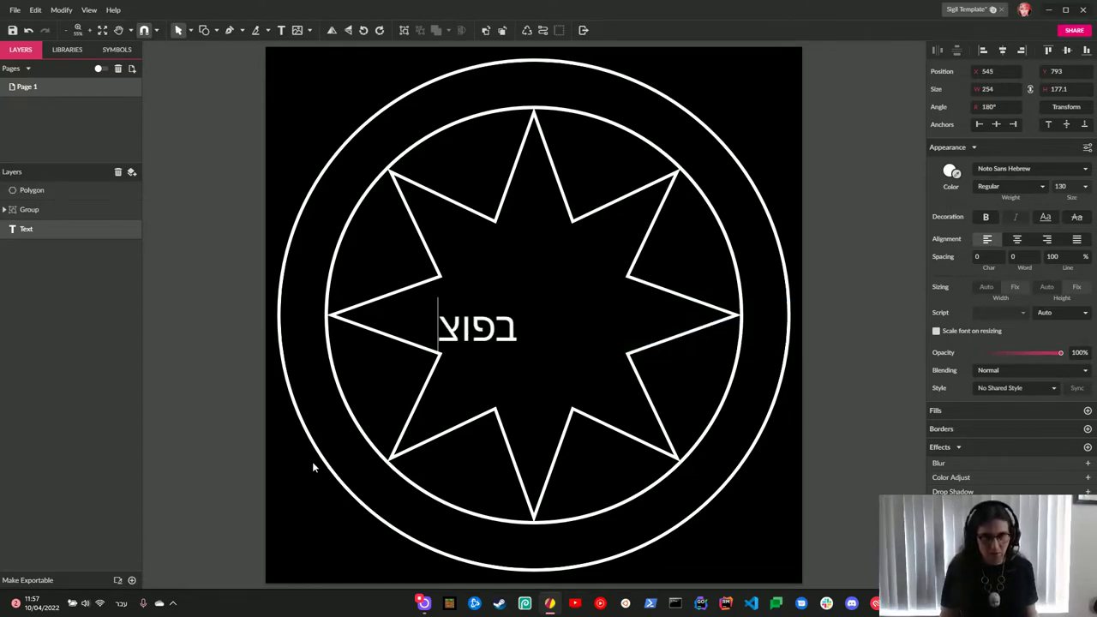
pyautogui.press('BackSpace')
pyautogui.write('מצת')
pyautogui.press('BackSpace')
pyautogui.press('BackSpace')
pyautogui.write('ץ')
pyautogui.press('BackSpace')
pyautogui.write('ת')
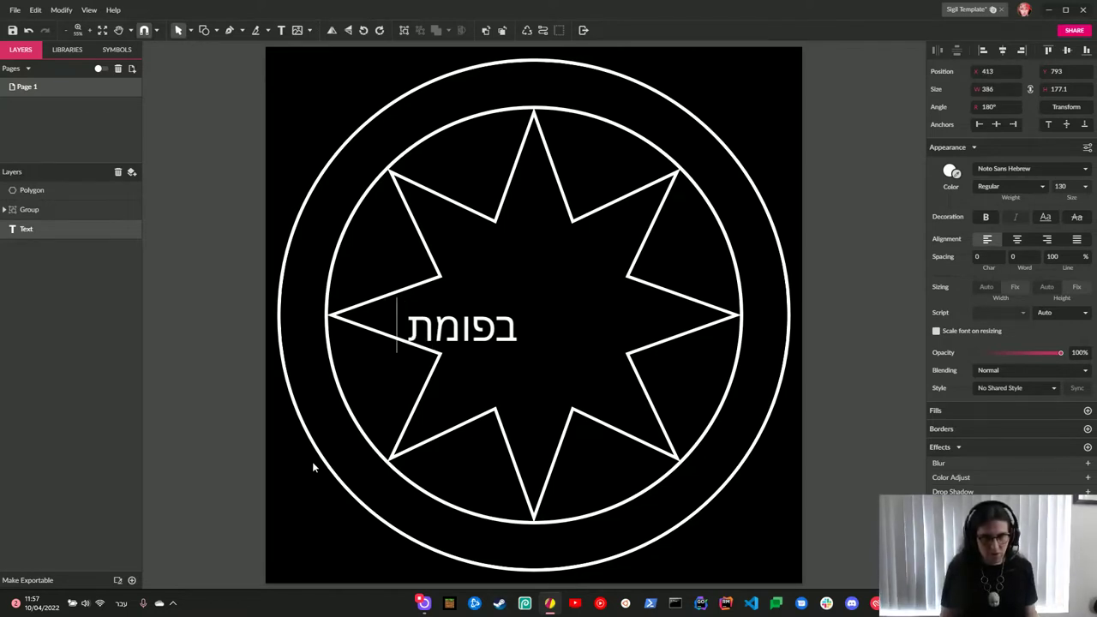
pyautogui.write(' ו')
pyautogui.press('BackSpace')
pyautogui.write('חידה')
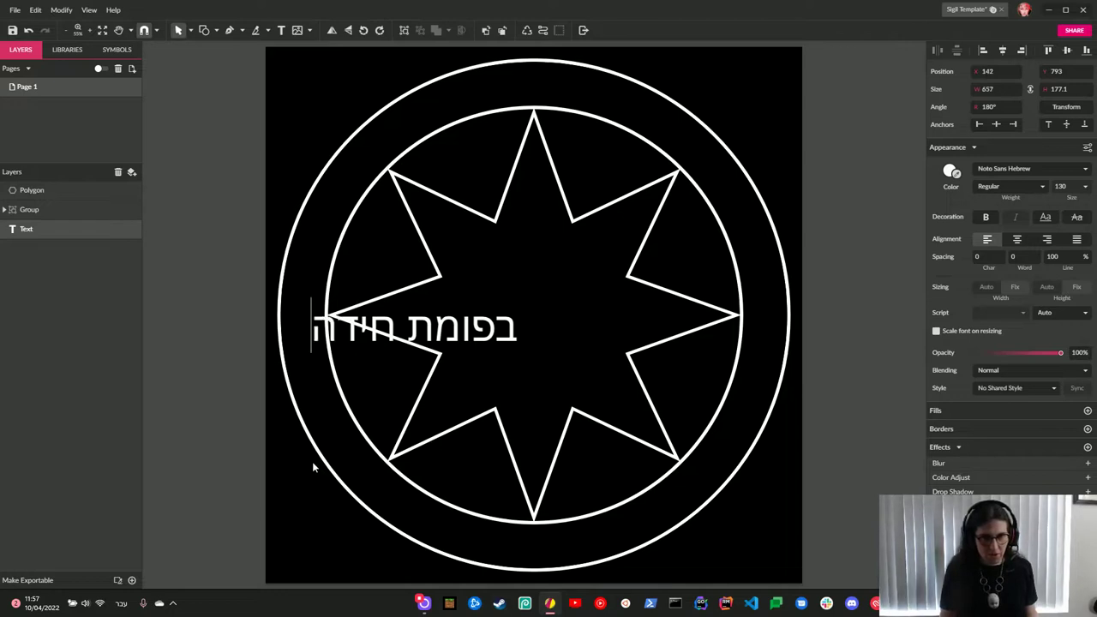
# Switch the keyboard back to English and move the text to the star's centre.
pyautogui.click(120, 603)
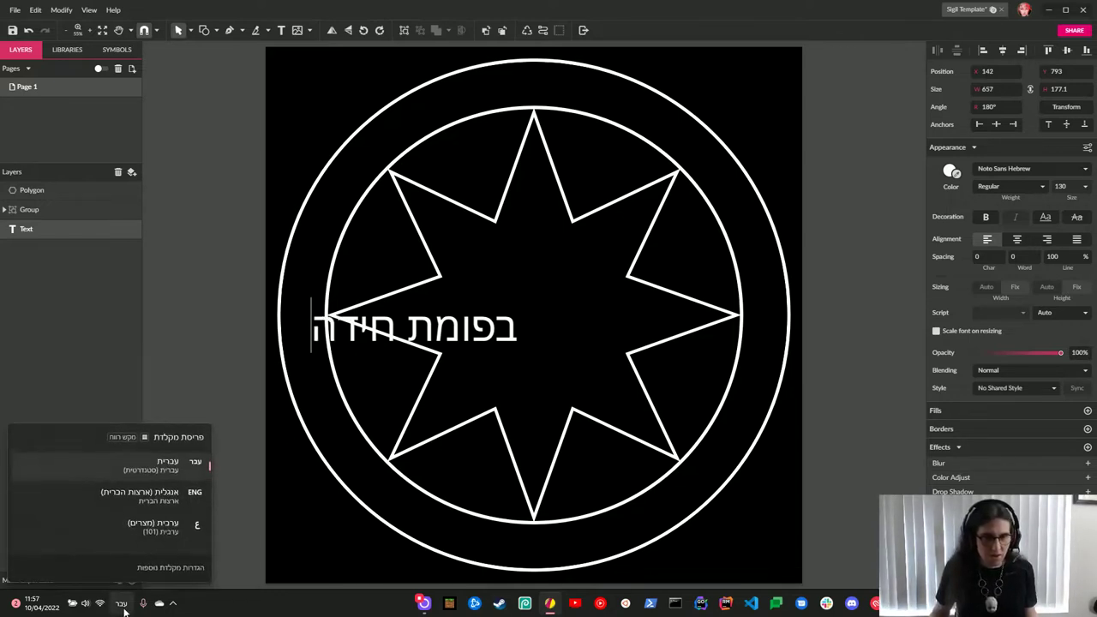
pyautogui.click(186, 491)
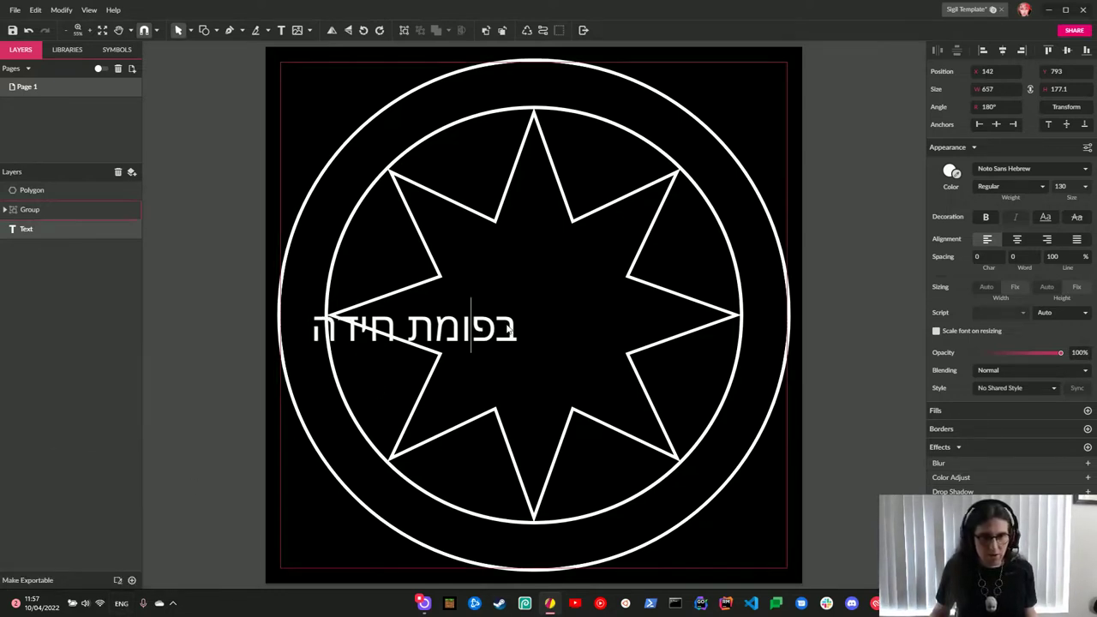
pyautogui.press('Escape')
pyautogui.click(603, 317)
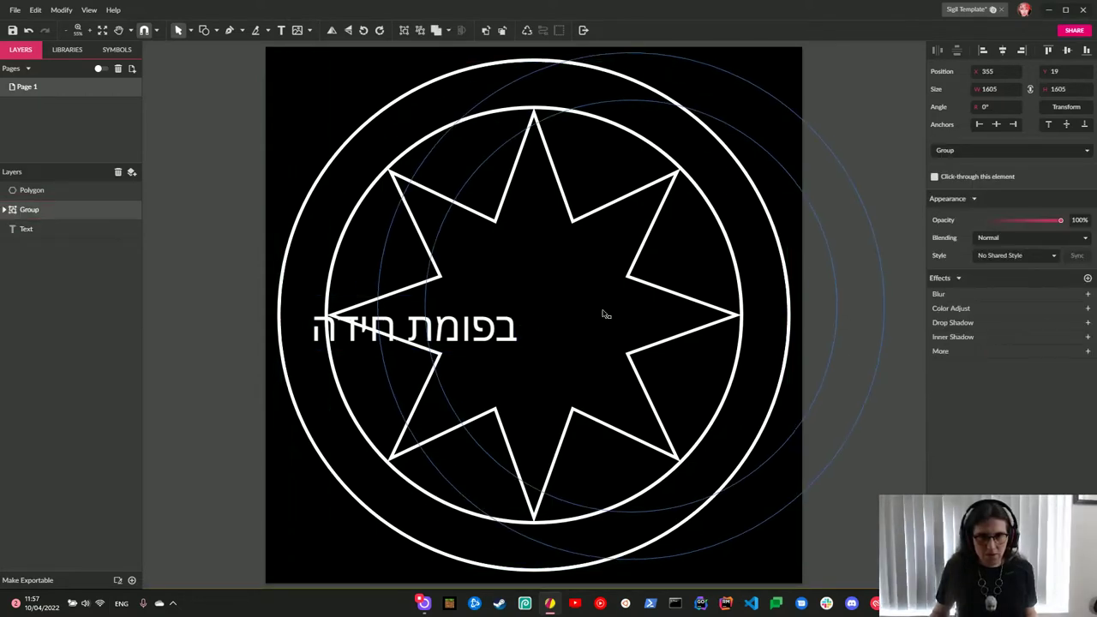
pyautogui.click(511, 336)
pyautogui.moveTo(507, 339)
pyautogui.mouseDown()
pyautogui.moveTo(588, 321)
pyautogui.moveTo(629, 320)
pyautogui.moveTo(630, 335)
pyautogui.mouseUp()
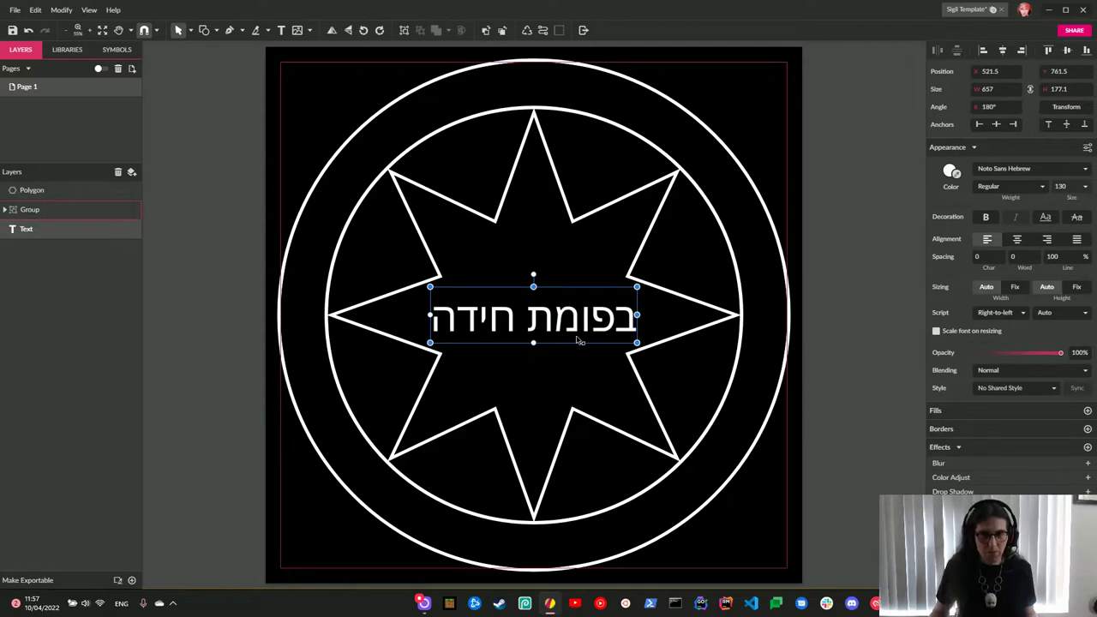
# Change the Hebrew text's font to Frank Ruhl Libre.
pyautogui.click(1034, 168)
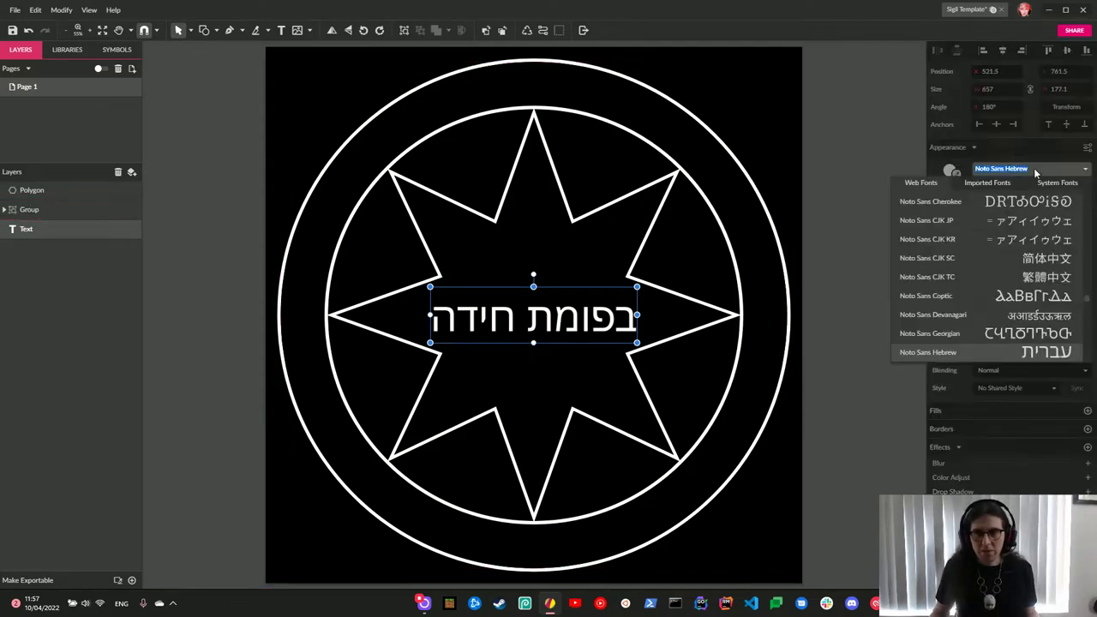
pyautogui.write('f')
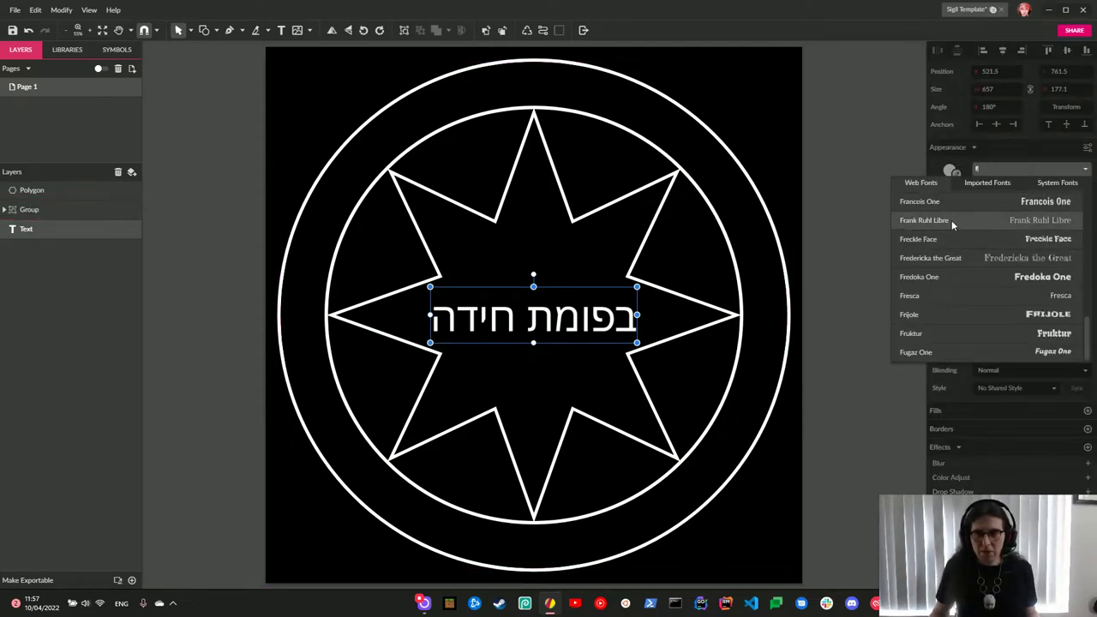
pyautogui.click(951, 220)
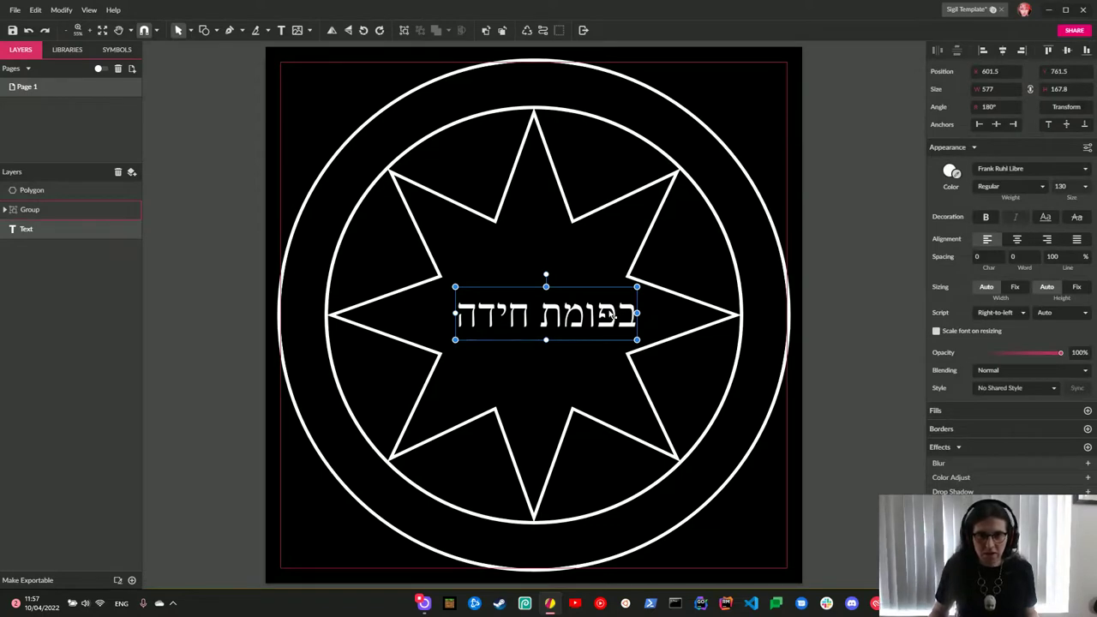
# Move the circles group below the text, shift the text up, and duplicate it.
pyautogui.press('Escape')
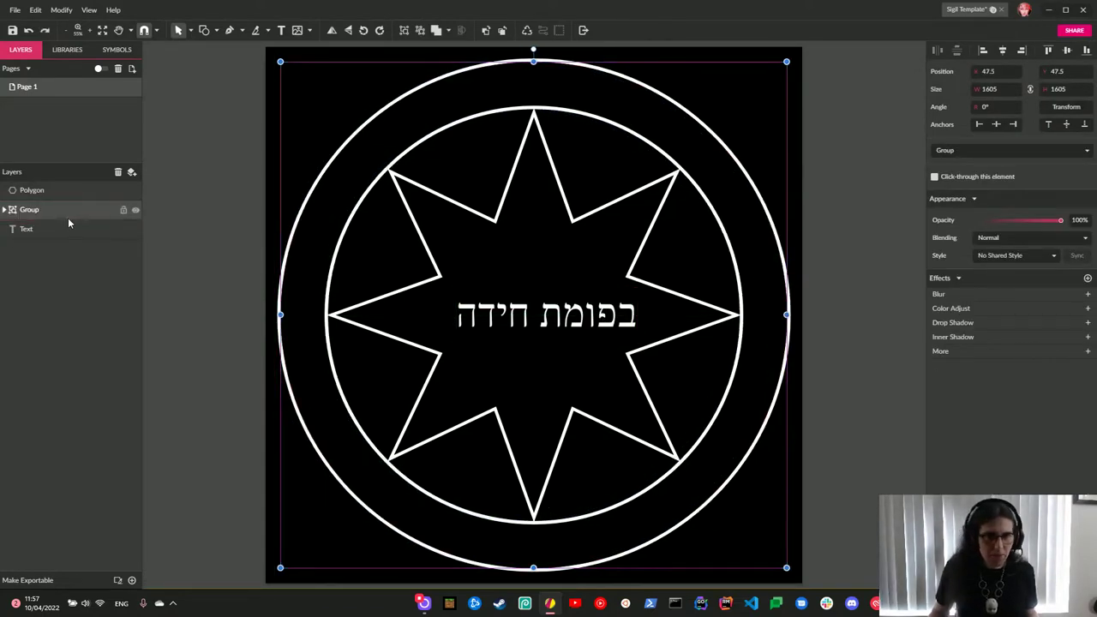
pyautogui.moveTo(68, 213); pyautogui.dragTo(69, 233)
pyautogui.click(135, 229)
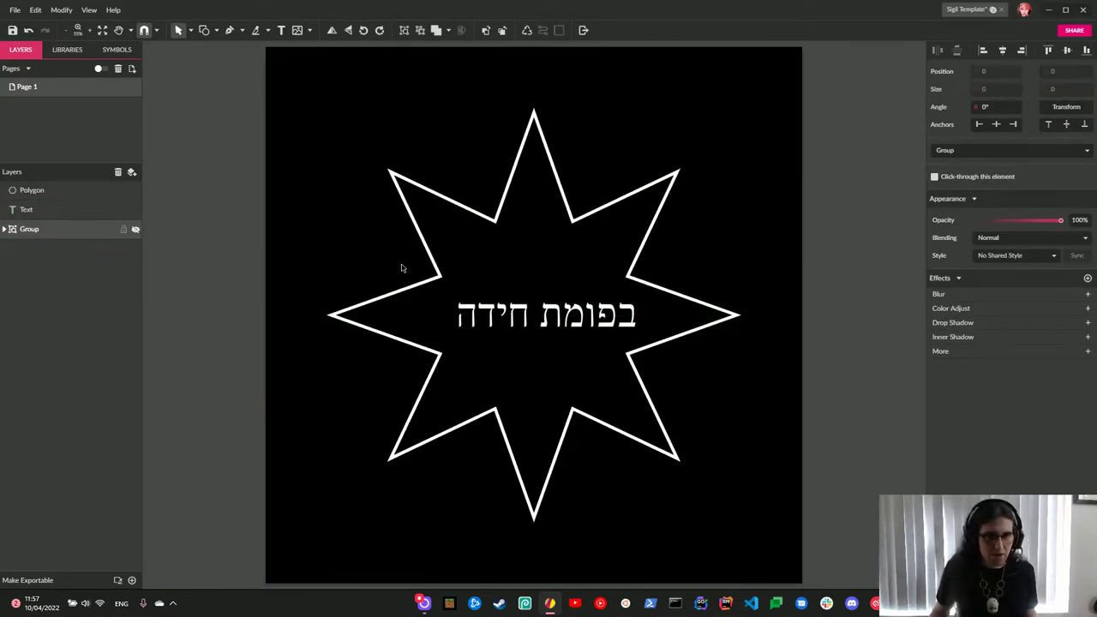
pyautogui.click(135, 228)
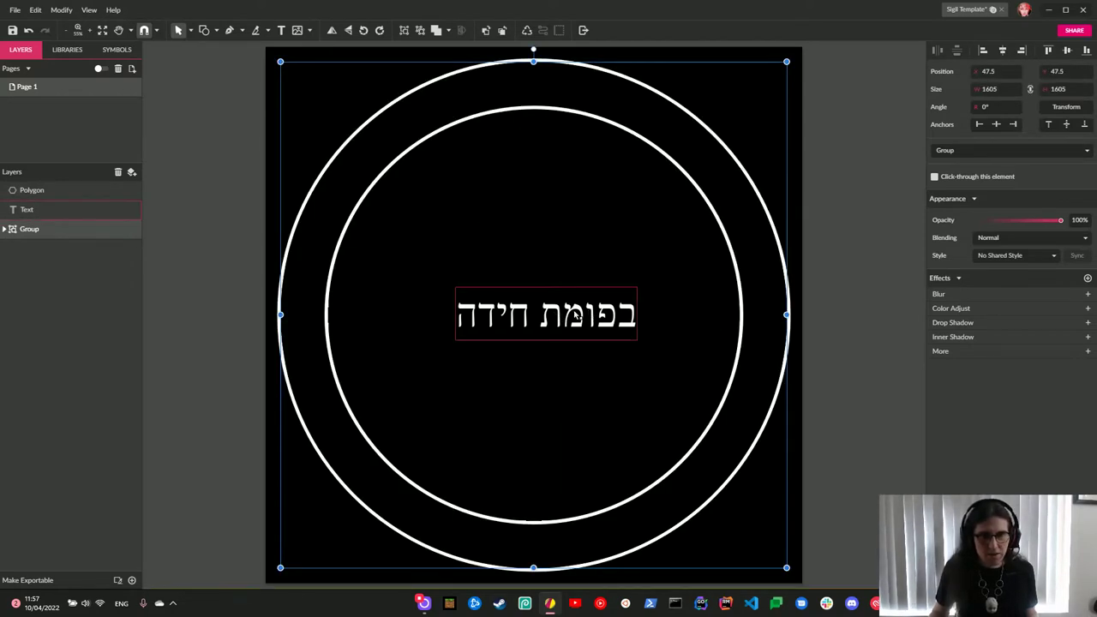
pyautogui.moveTo(577, 315)
pyautogui.mouseDown()
pyautogui.moveTo(563, 290)
pyautogui.moveTo(556, 320)
pyautogui.moveTo(596, 257)
pyautogui.mouseUp()
pyautogui.hotkey('ctrl', 'd')
pyautogui.hotkey('ctrl', 'd')
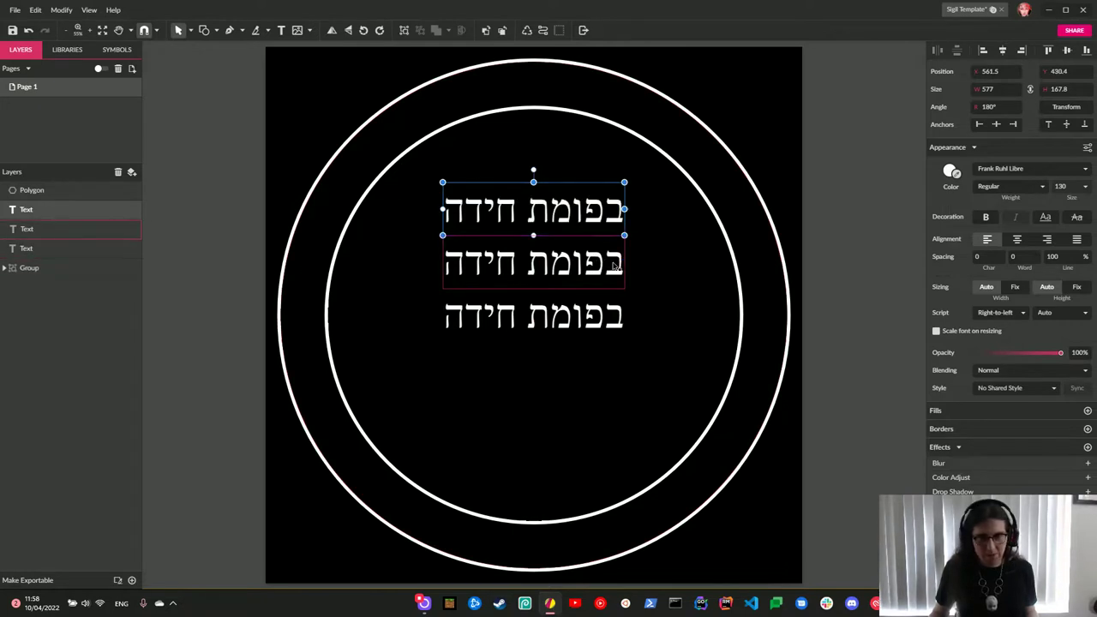
# Set the top text copy to the imported Shemesh font and check its letters.
pyautogui.click(1031, 170)
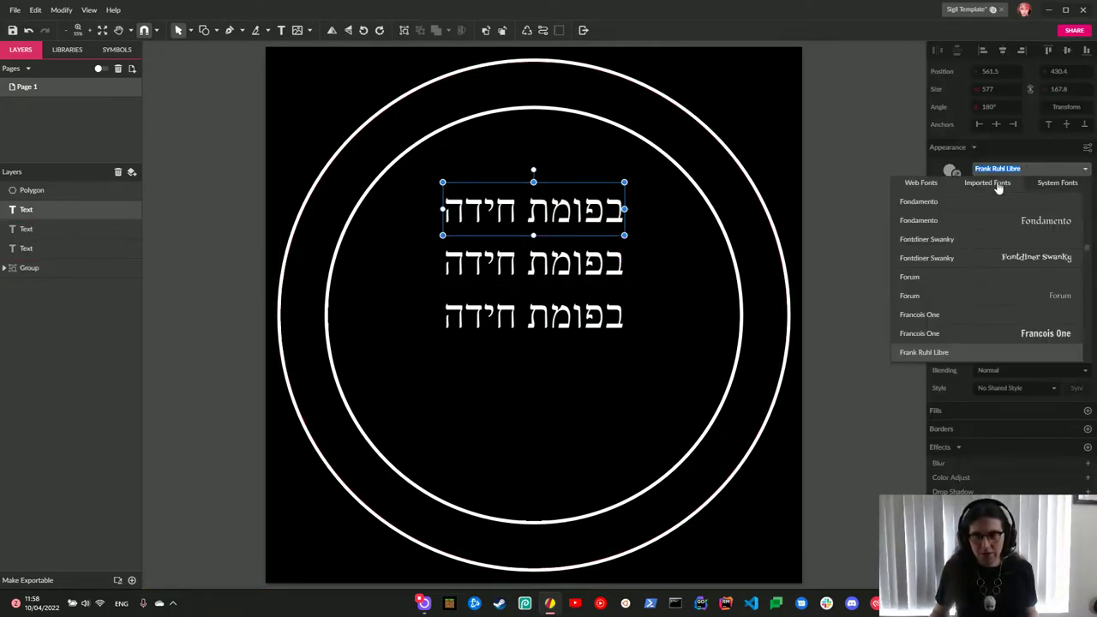
pyautogui.click(990, 184)
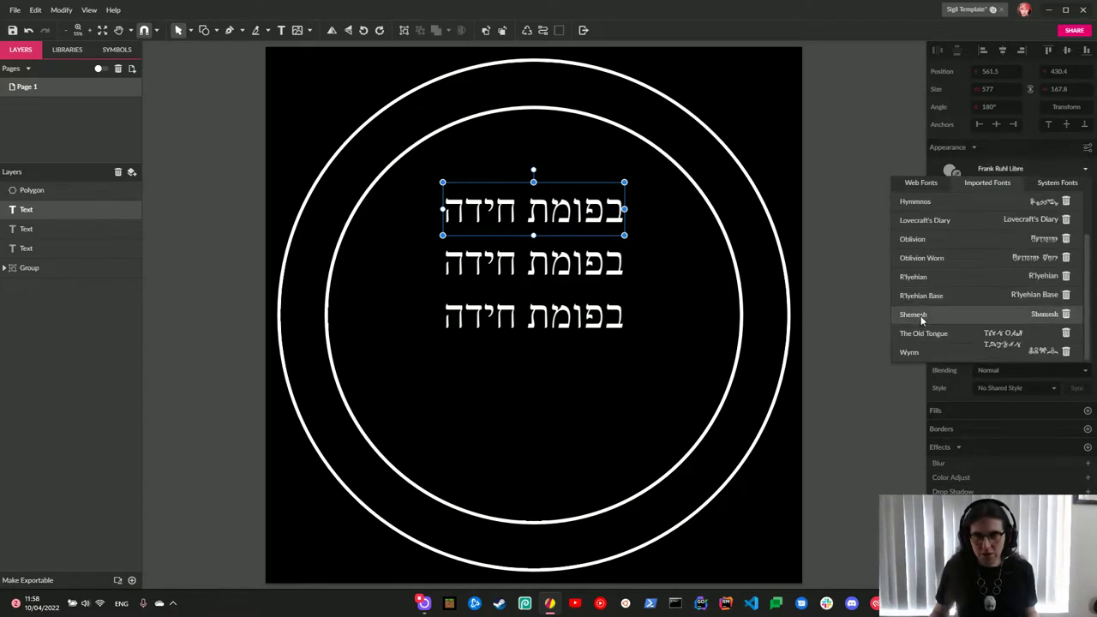
pyautogui.click(922, 318)
pyautogui.click(856, 278)
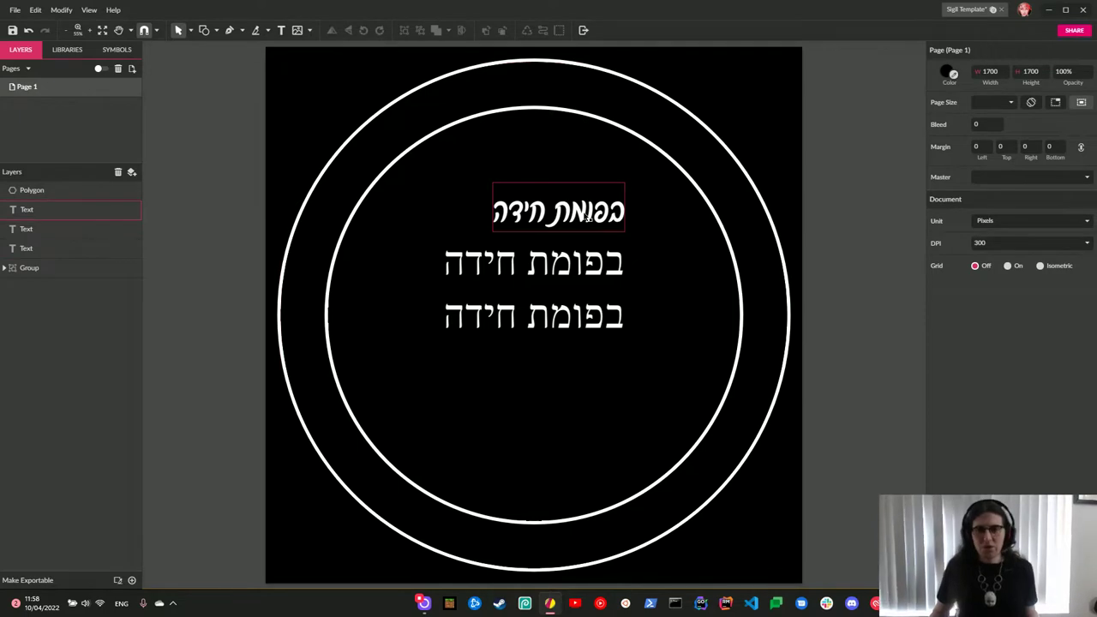
pyautogui.click(586, 218)
pyautogui.doubleClick(610, 220)
pyautogui.press('Left')
pyautogui.press('Left')
pyautogui.press('Left')
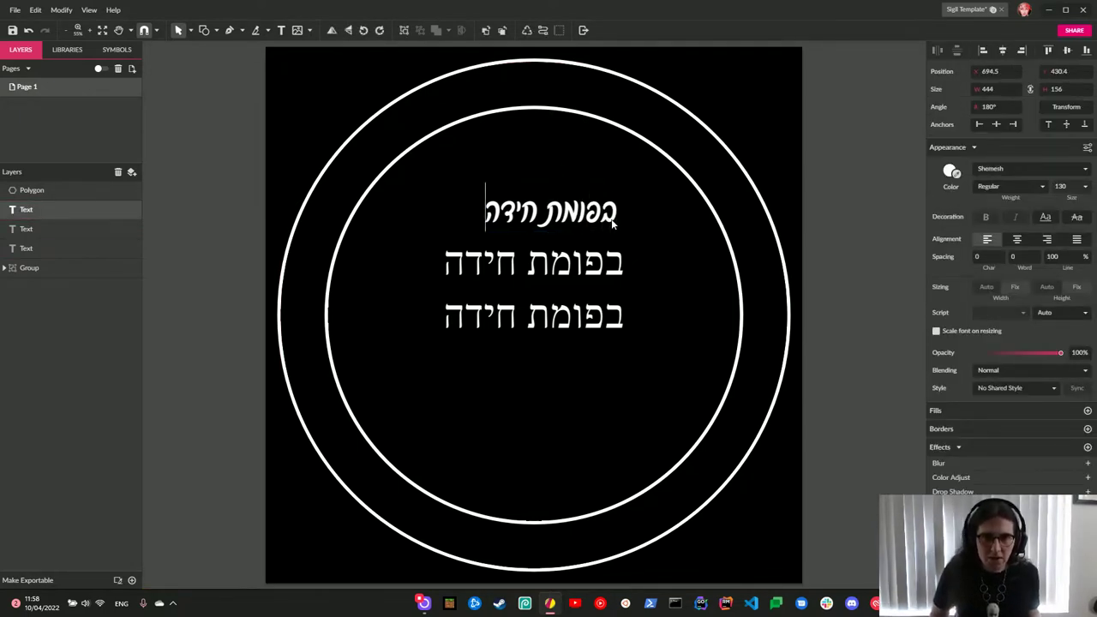
pyautogui.press('Escape')
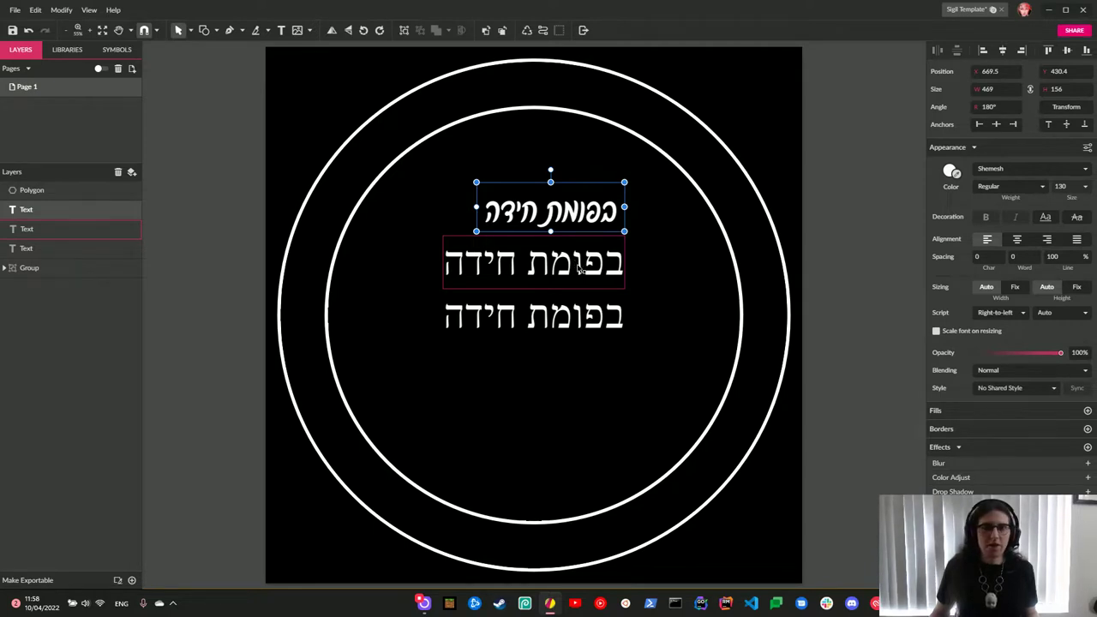
# Group the top two text copies and hide the group, then select the centred line's letters.
pyautogui.keyDown('shift'); pyautogui.click(580, 269); pyautogui.keyUp('shift')
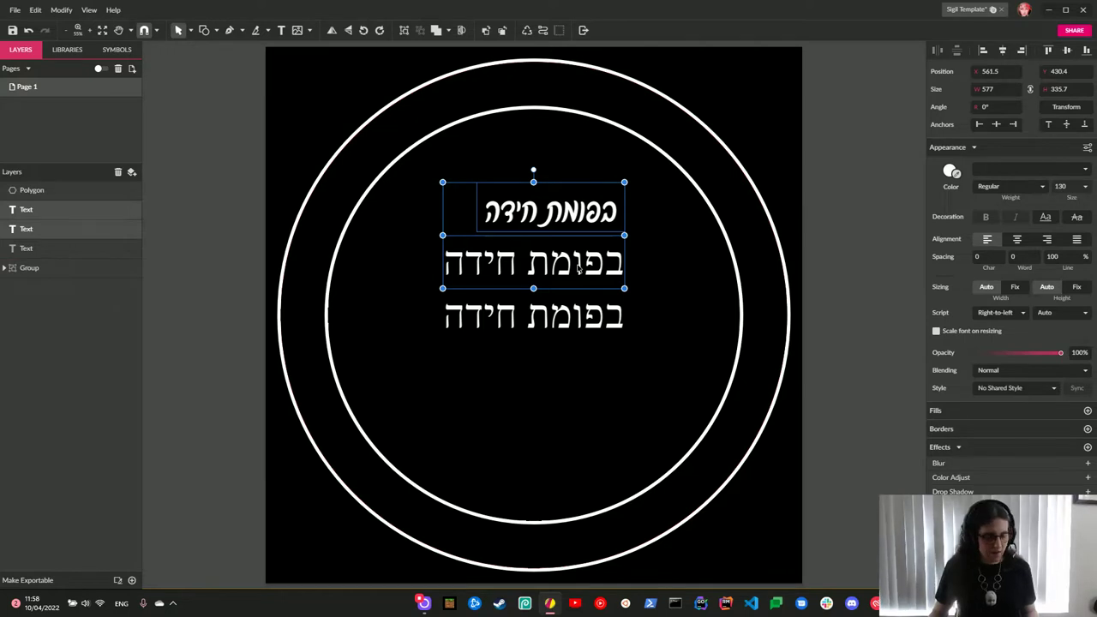
pyautogui.hotkey('ctrl', 'g')
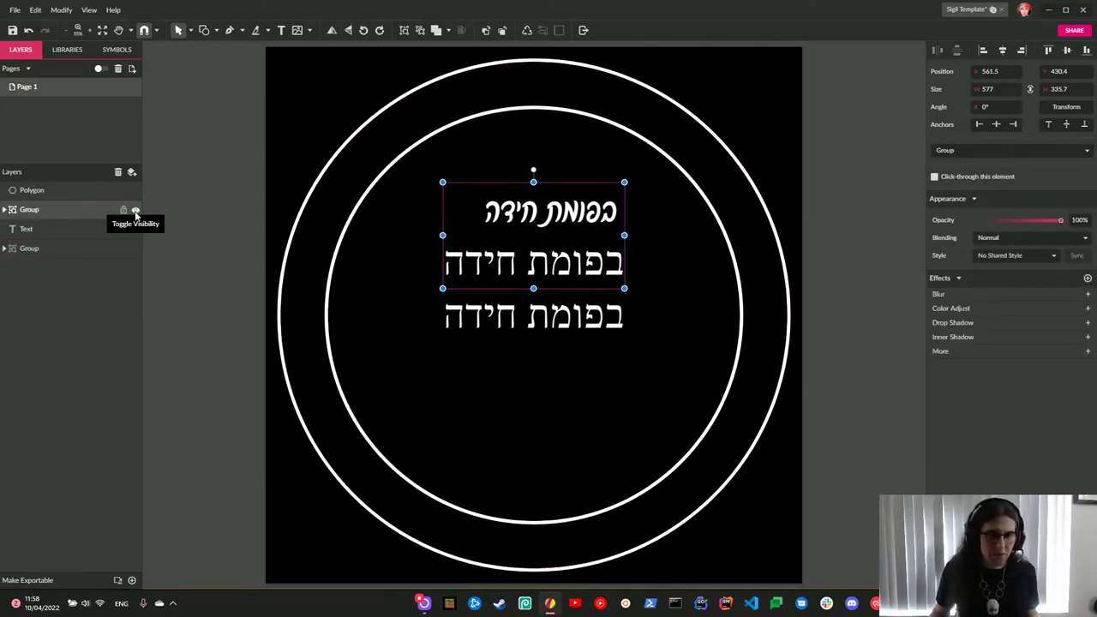
pyautogui.click(135, 211)
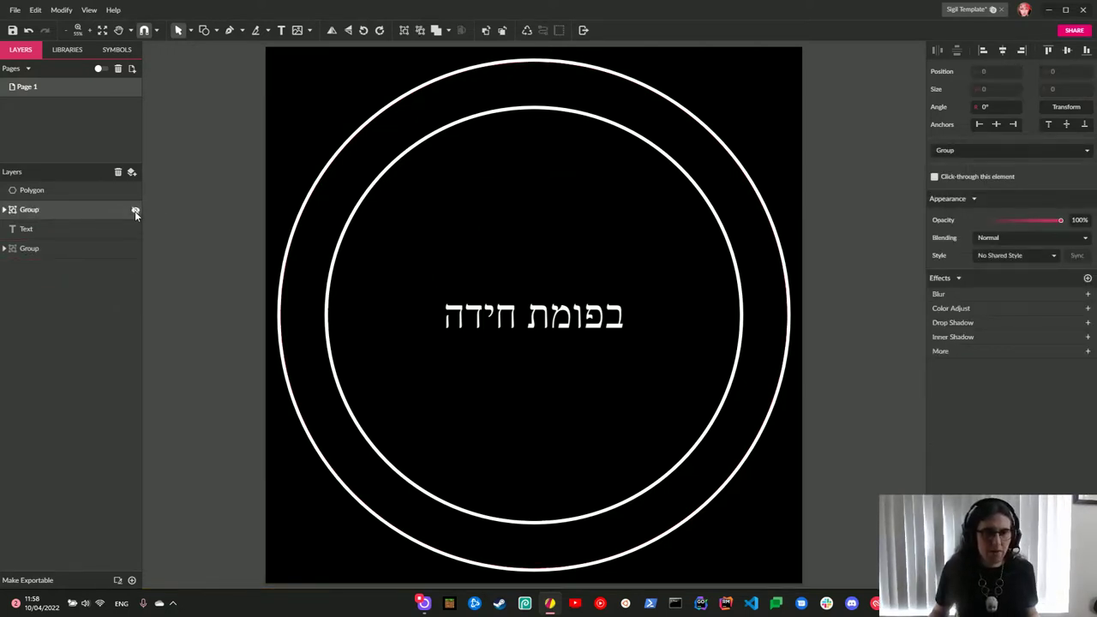
pyautogui.click(542, 319)
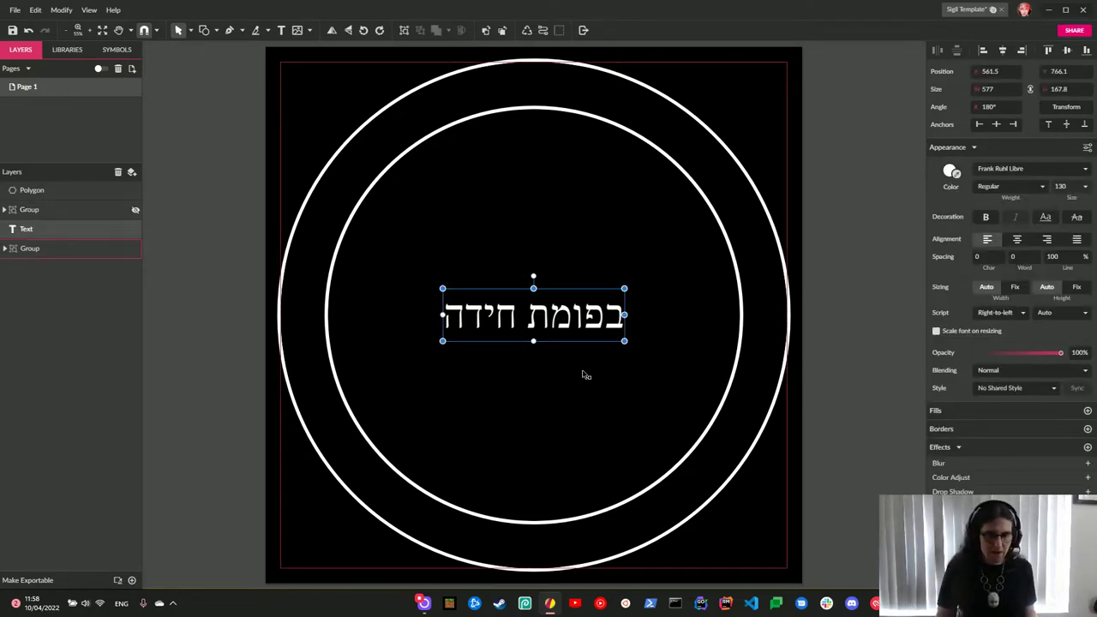
pyautogui.doubleClick(579, 322)
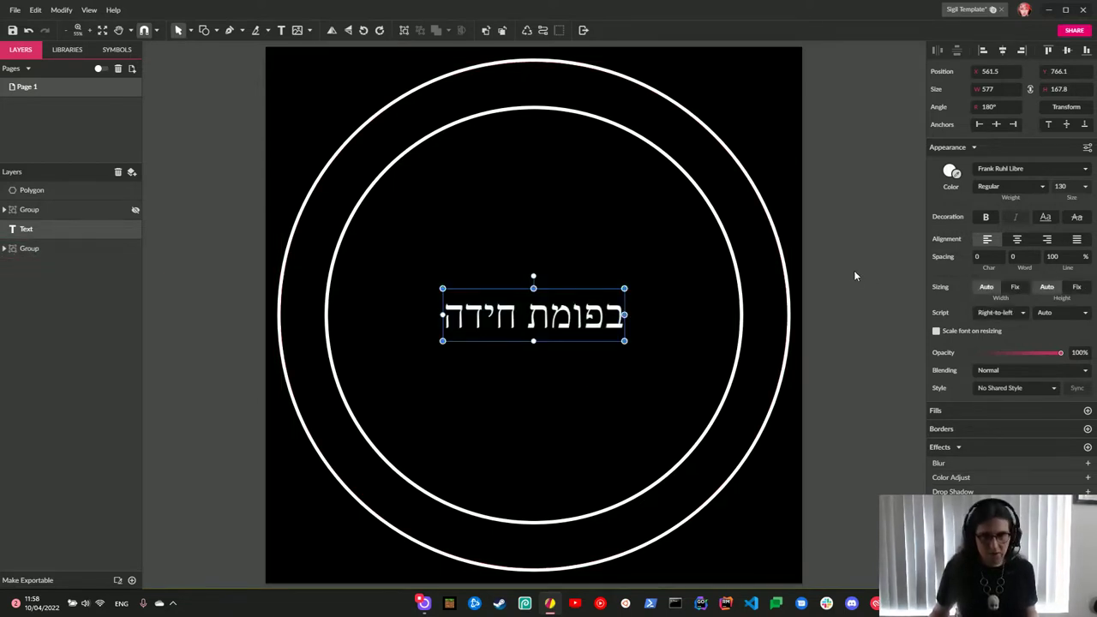
# Save the design to Gravit Cloud as a new file named 'בפומת חידה'.
pyautogui.press('Escape')
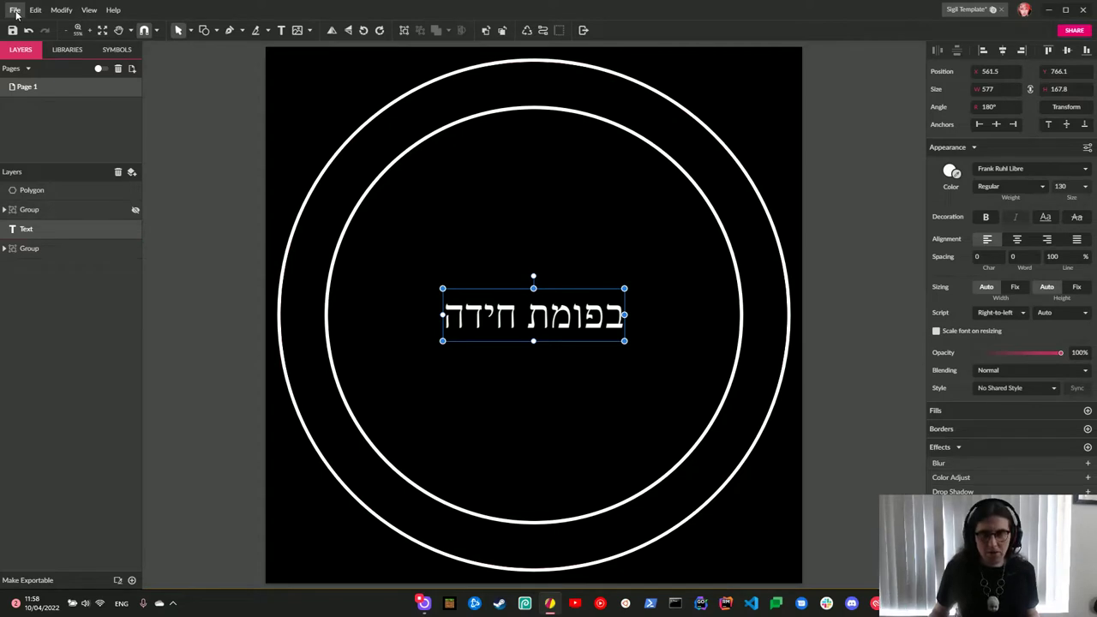
pyautogui.click(16, 10)
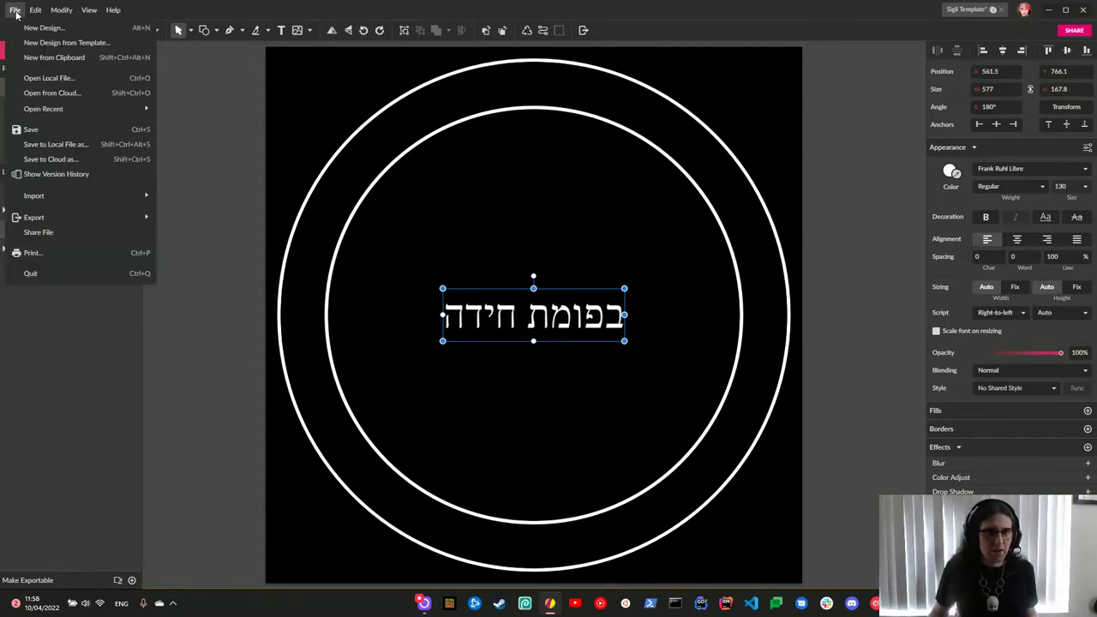
pyautogui.click(67, 160)
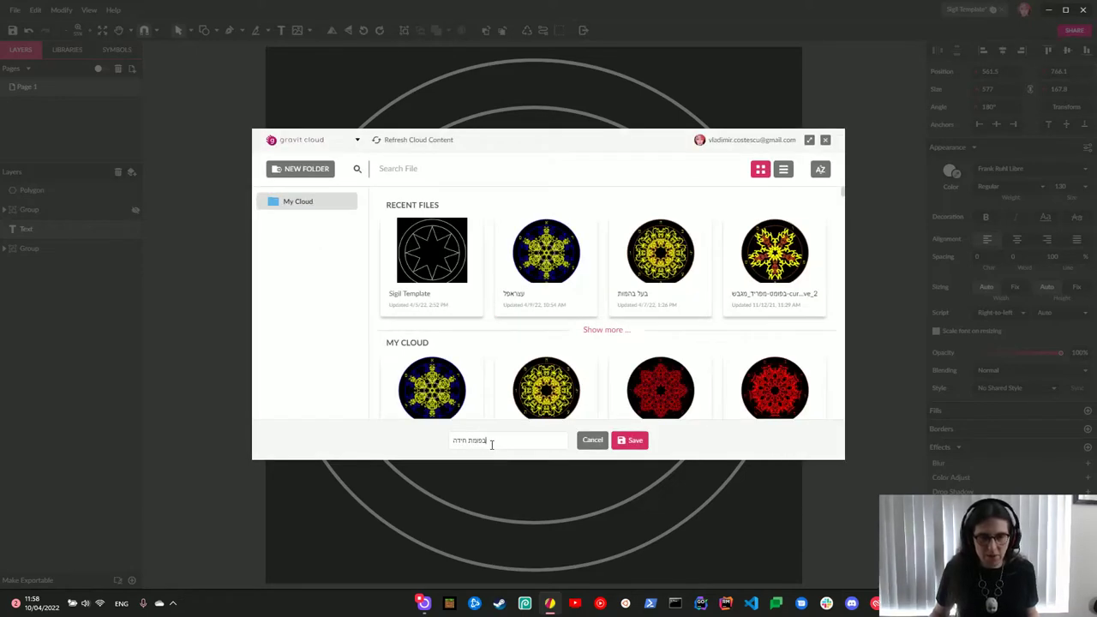
pyautogui.click(630, 441)
pyautogui.click(568, 318)
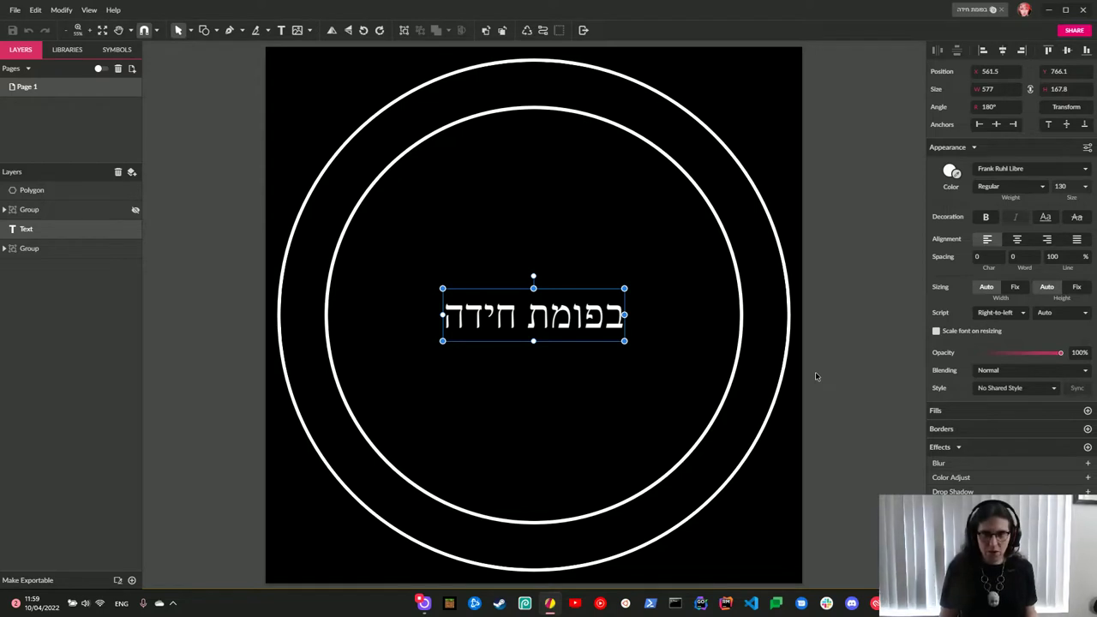
# Convert the Hebrew phrase to outlines and combine the leftmost letter's two pieces.
pyautogui.hotkey('ctrl', 'shift', 'p')
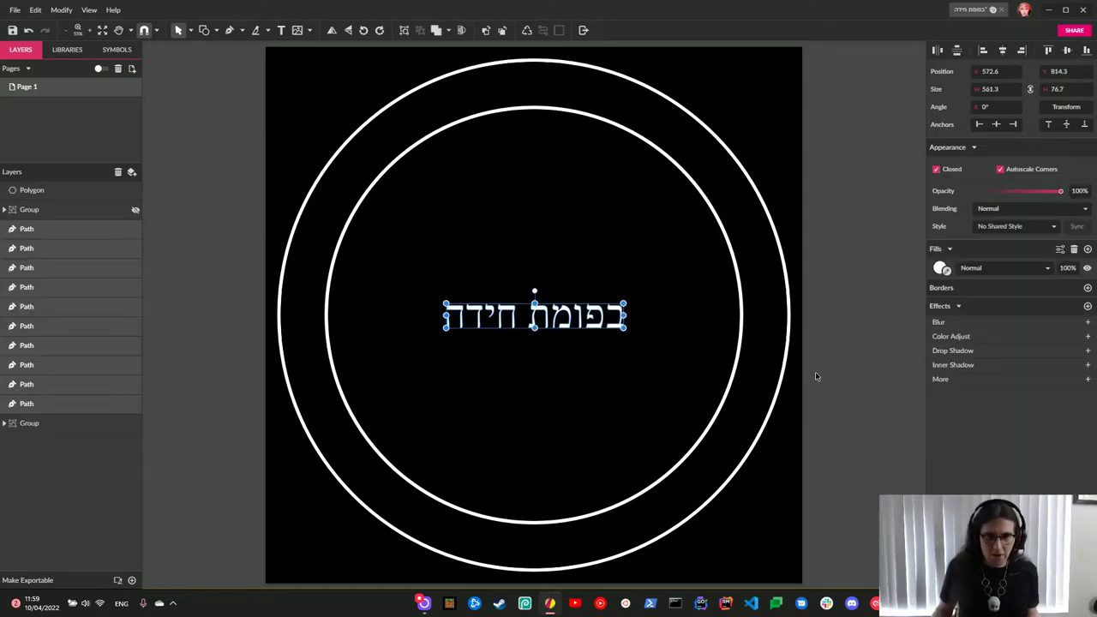
pyautogui.click(827, 376)
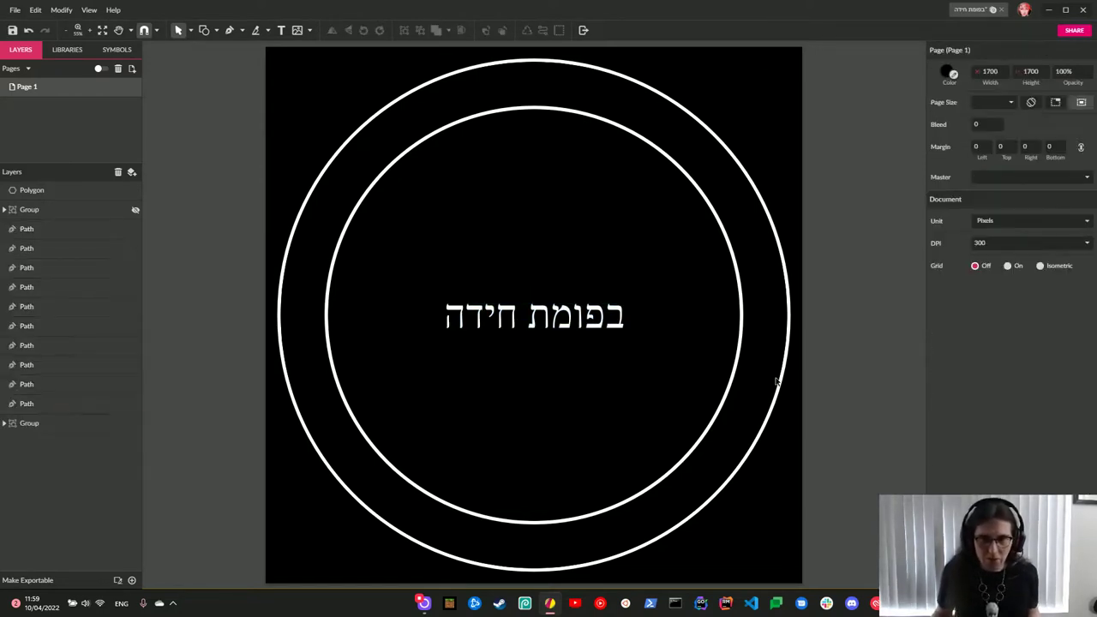
pyautogui.click(449, 325)
pyautogui.keyDown('shift'); pyautogui.click(461, 317); pyautogui.keyUp('shift')
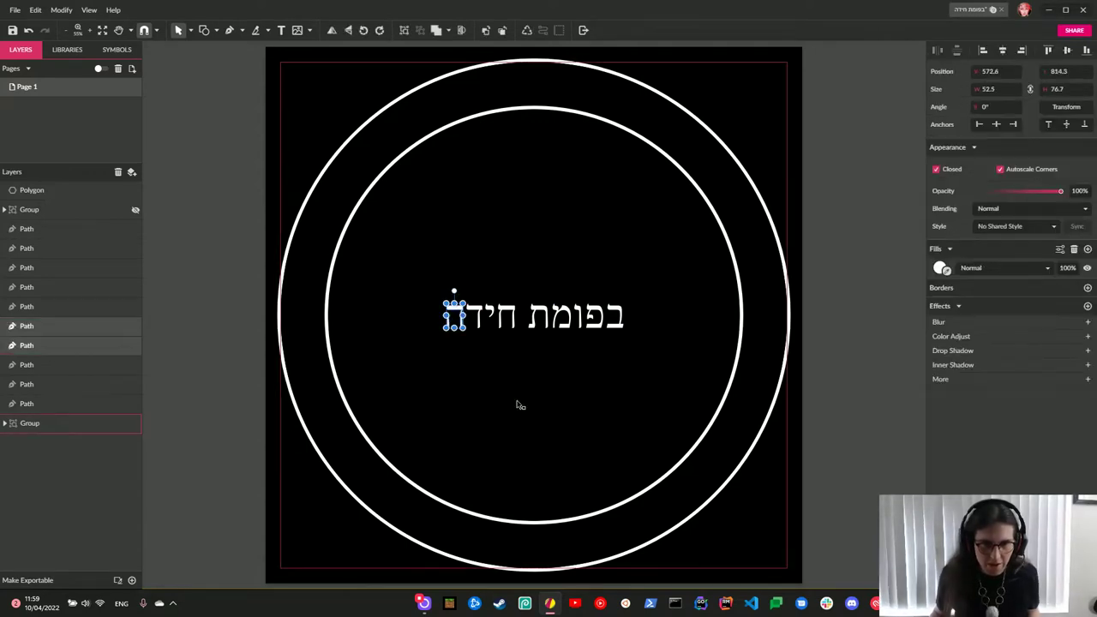
pyautogui.hotkey('ctrl', '8')
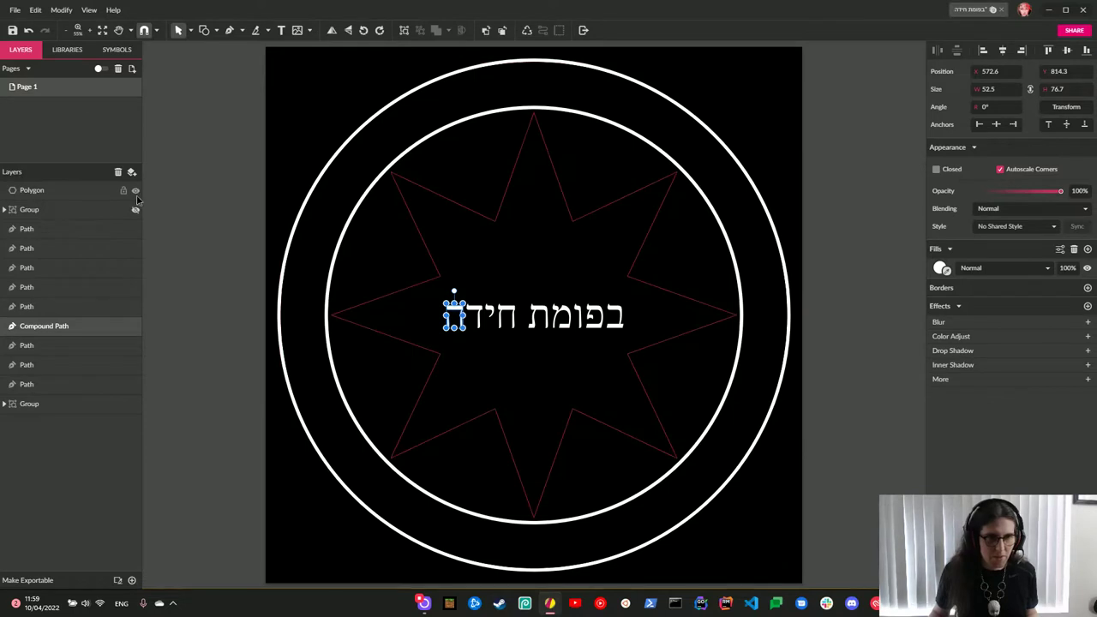
# Move the eight-pointed star below the double-circle group in the layers so it shows.
pyautogui.click(86, 191)
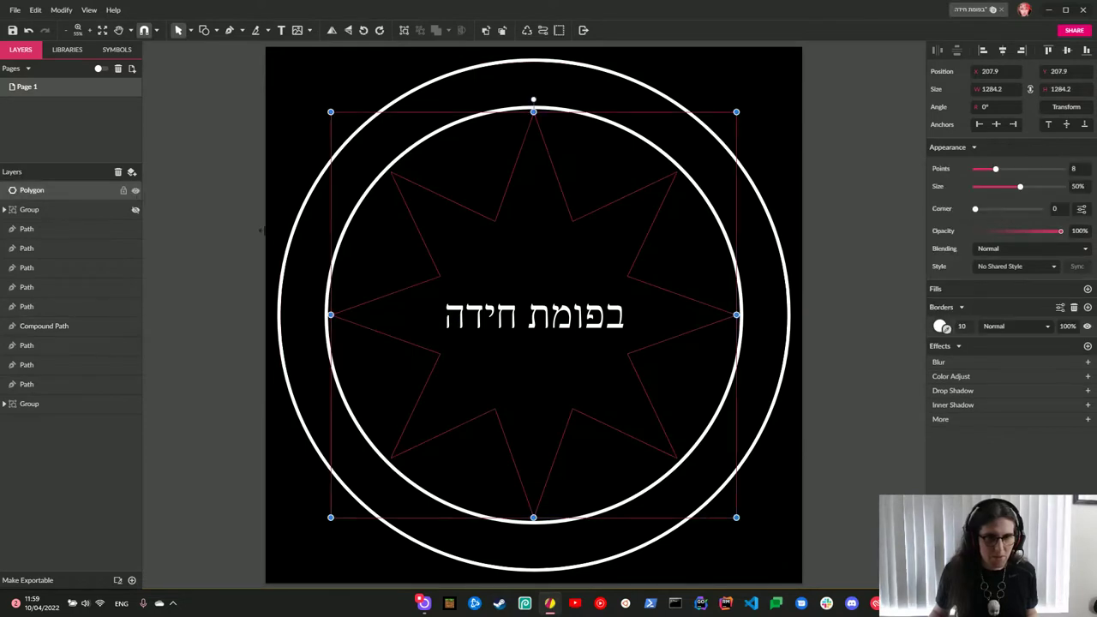
pyautogui.click(36, 209)
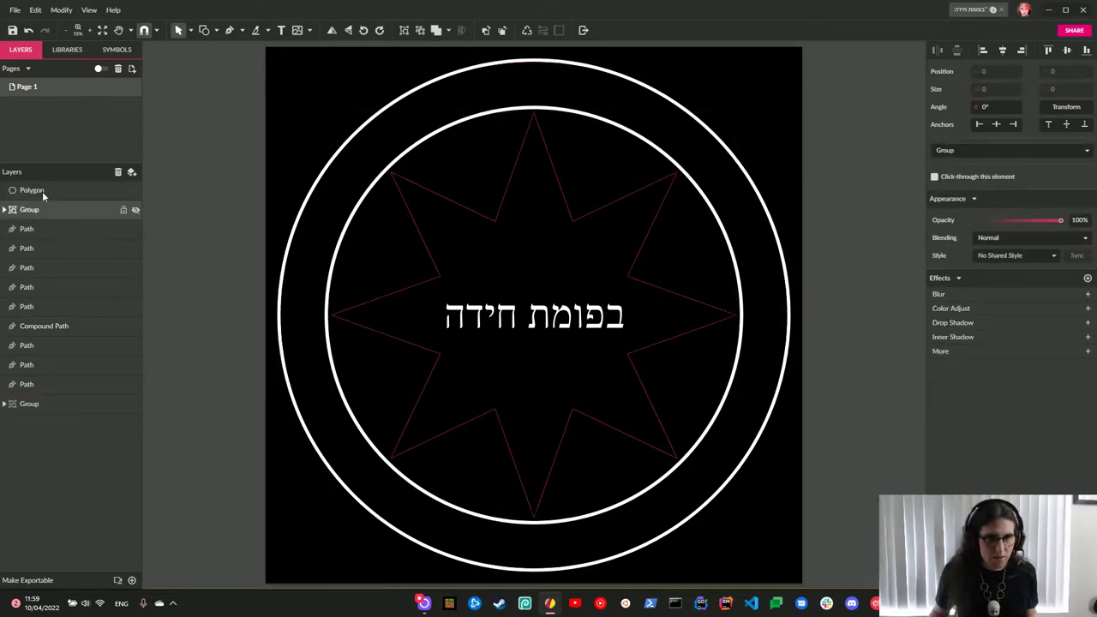
pyautogui.moveTo(41, 190)
pyautogui.mouseDown()
pyautogui.moveTo(86, 369)
pyautogui.moveTo(75, 403)
pyautogui.mouseUp()
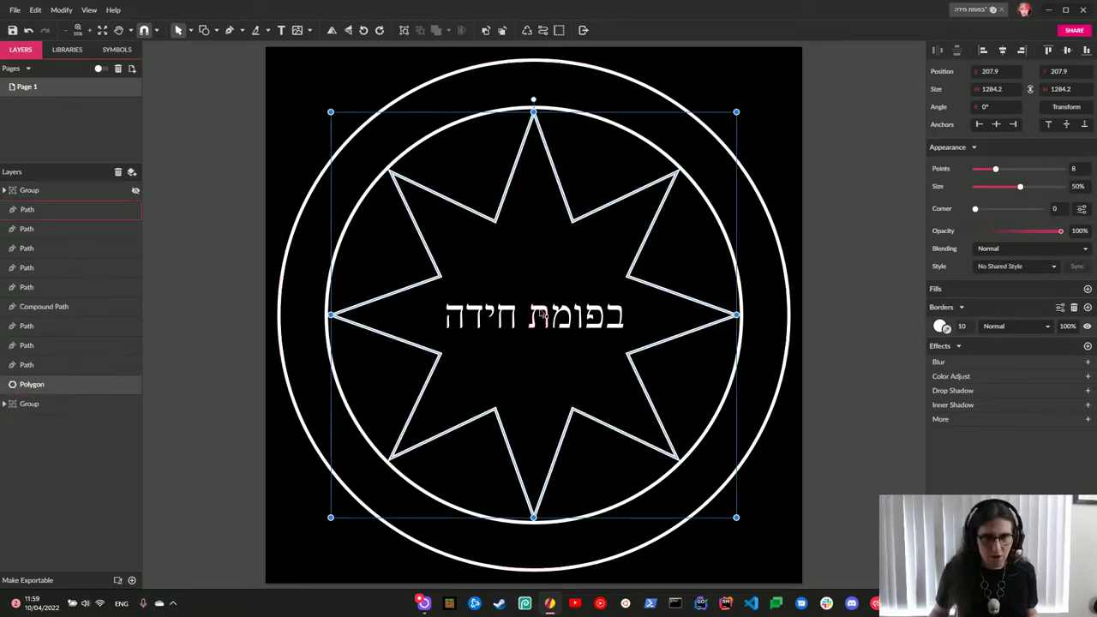
pyautogui.click(838, 294)
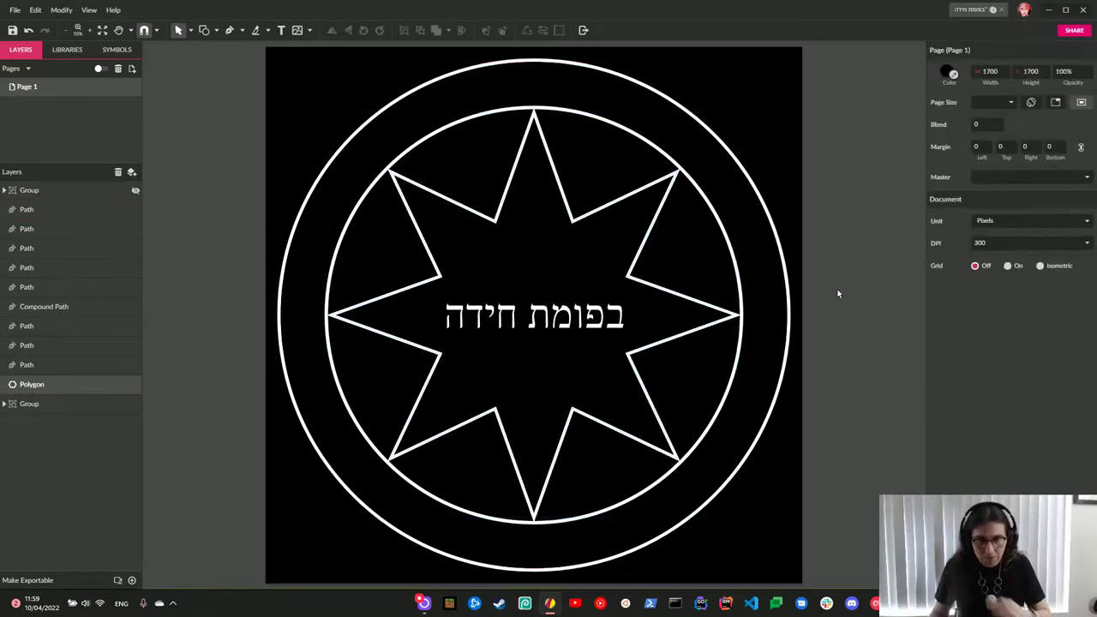
# Place ב at the bottom of the ring and פ at its lower right.
pyautogui.moveTo(619, 330); pyautogui.dragTo(534, 551)
pyautogui.click(786, 484)
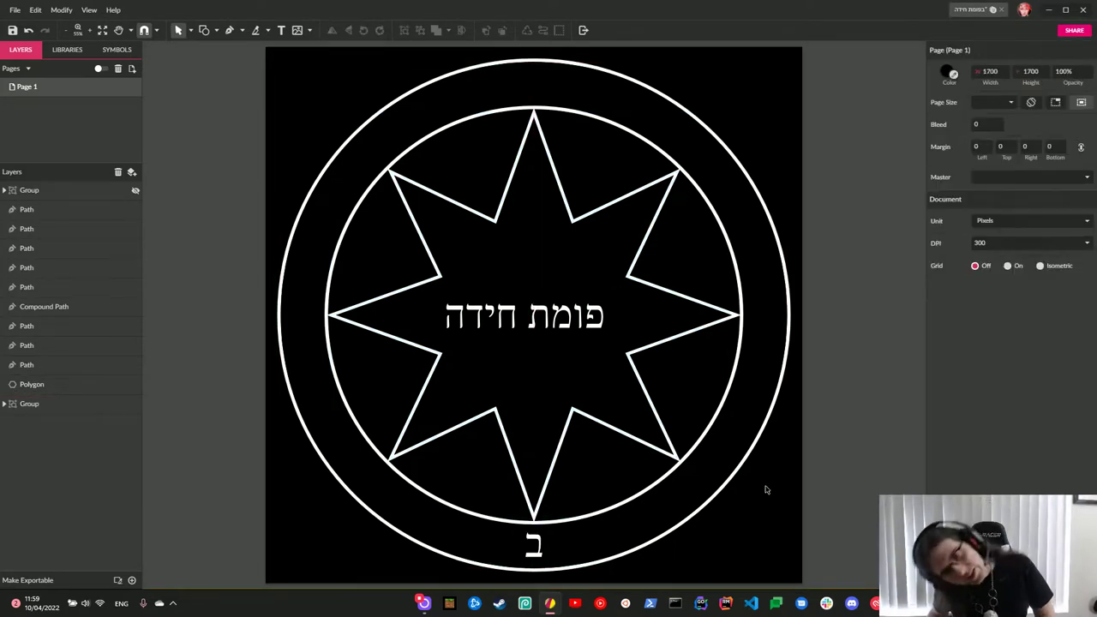
pyautogui.click(534, 555)
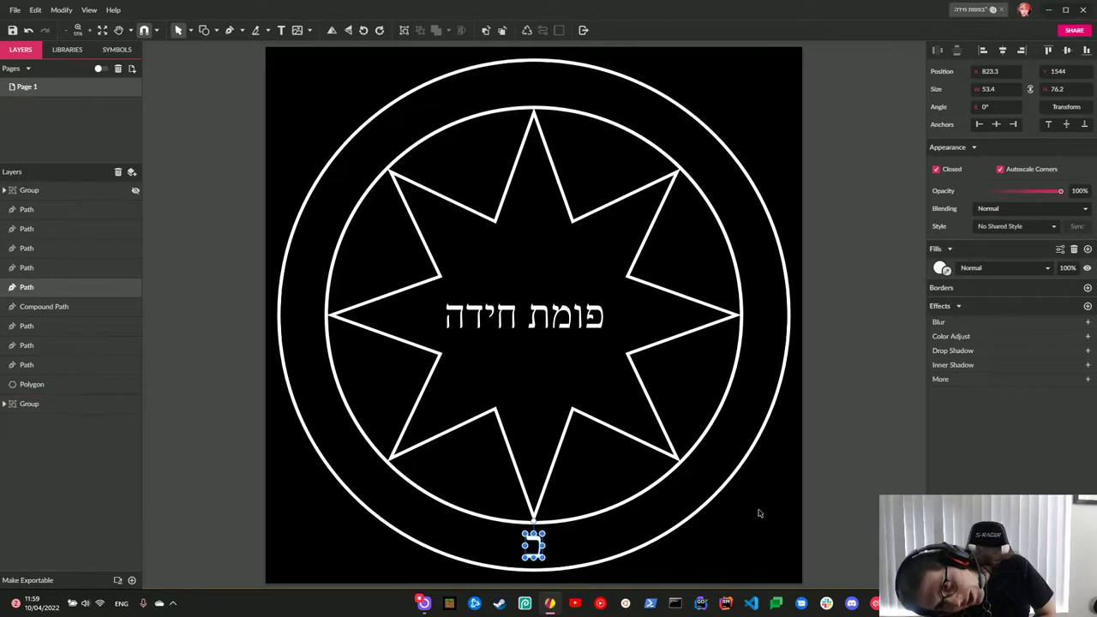
pyautogui.click(759, 512)
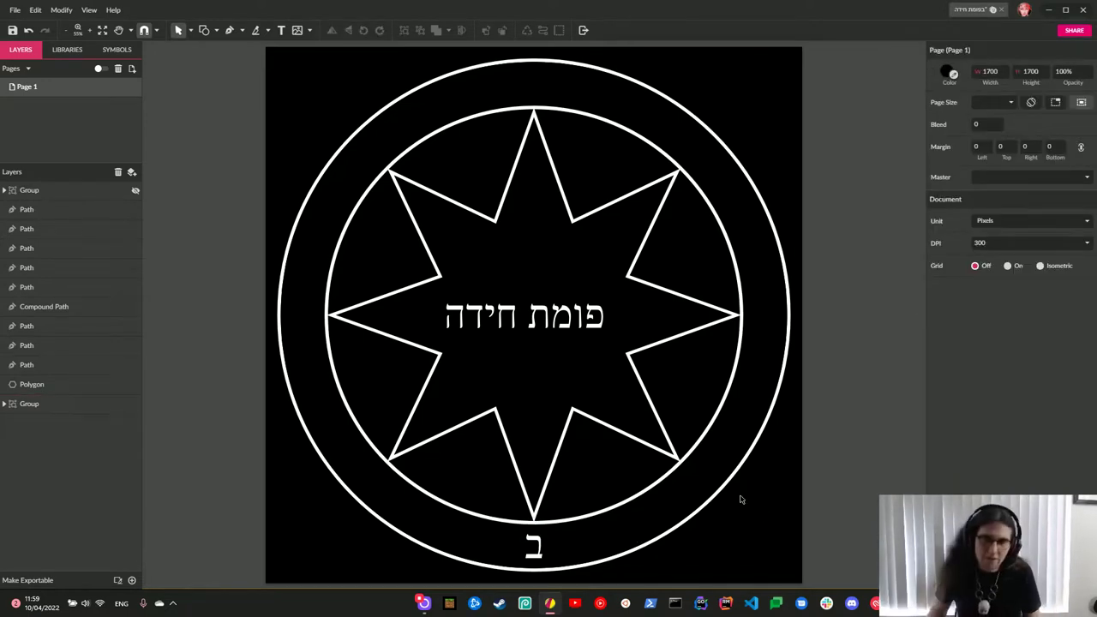
pyautogui.moveTo(604, 322); pyautogui.dragTo(700, 492)
pyautogui.click(766, 511)
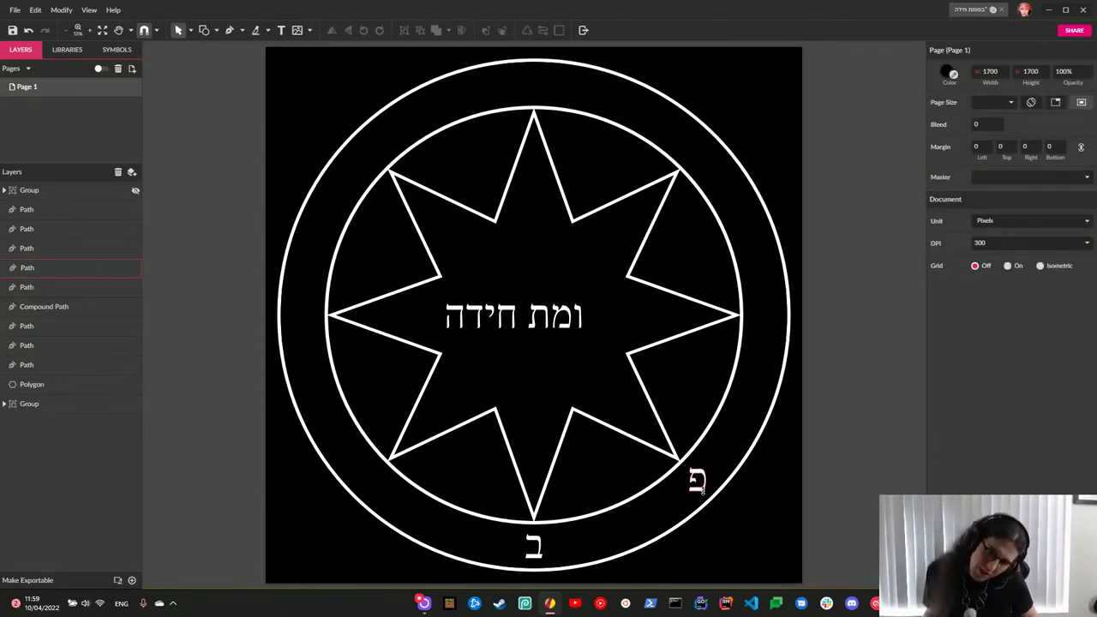
pyautogui.click(706, 489)
pyautogui.click(777, 519)
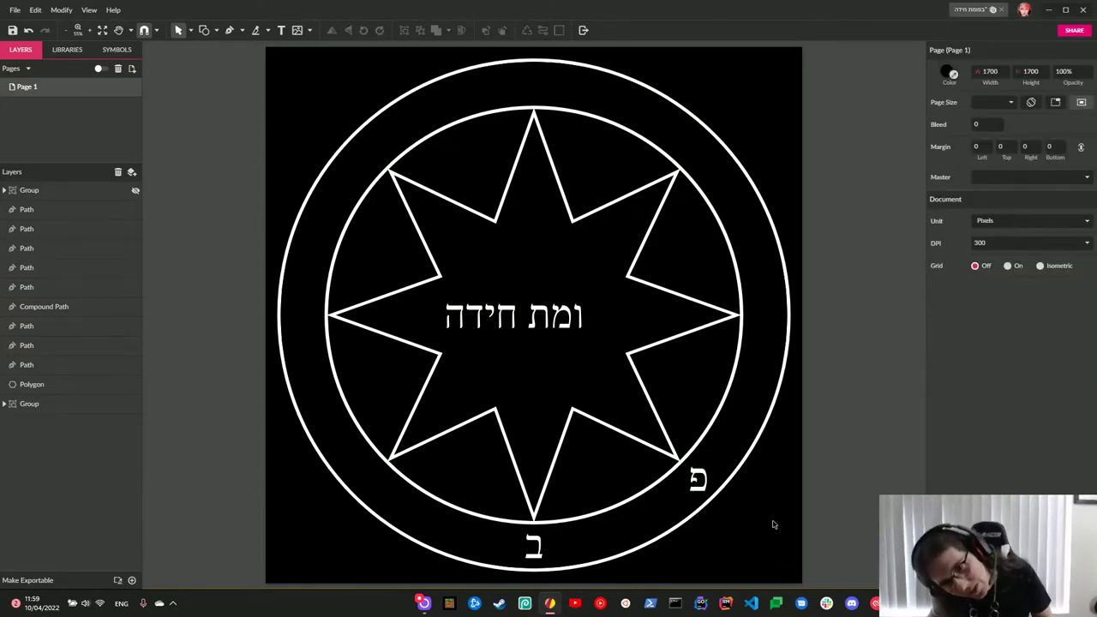
pyautogui.click(706, 493)
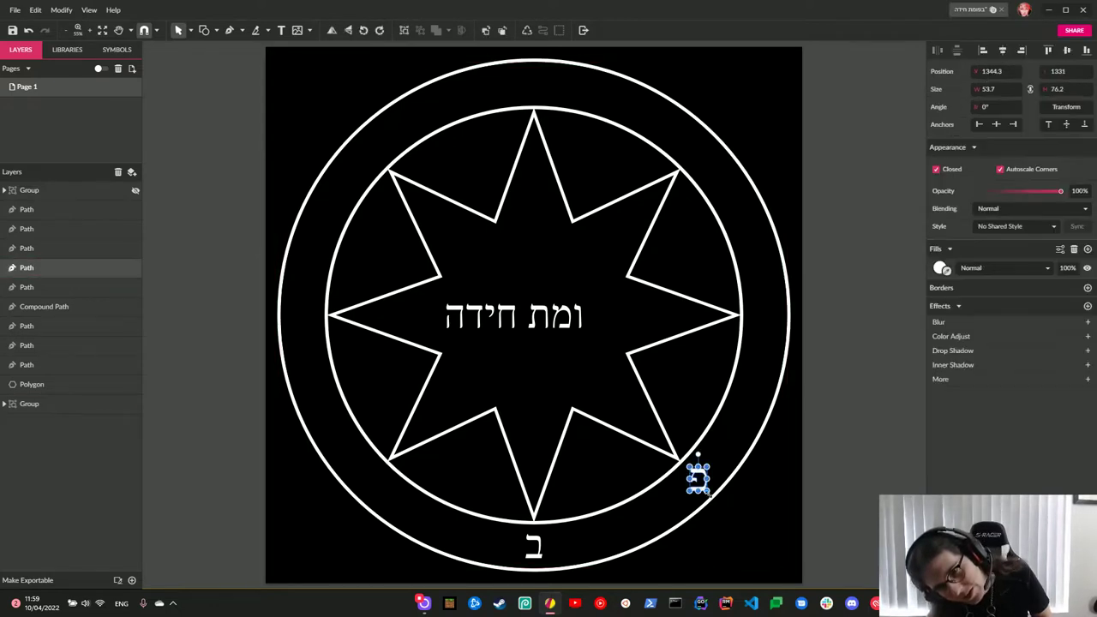
pyautogui.click(767, 520)
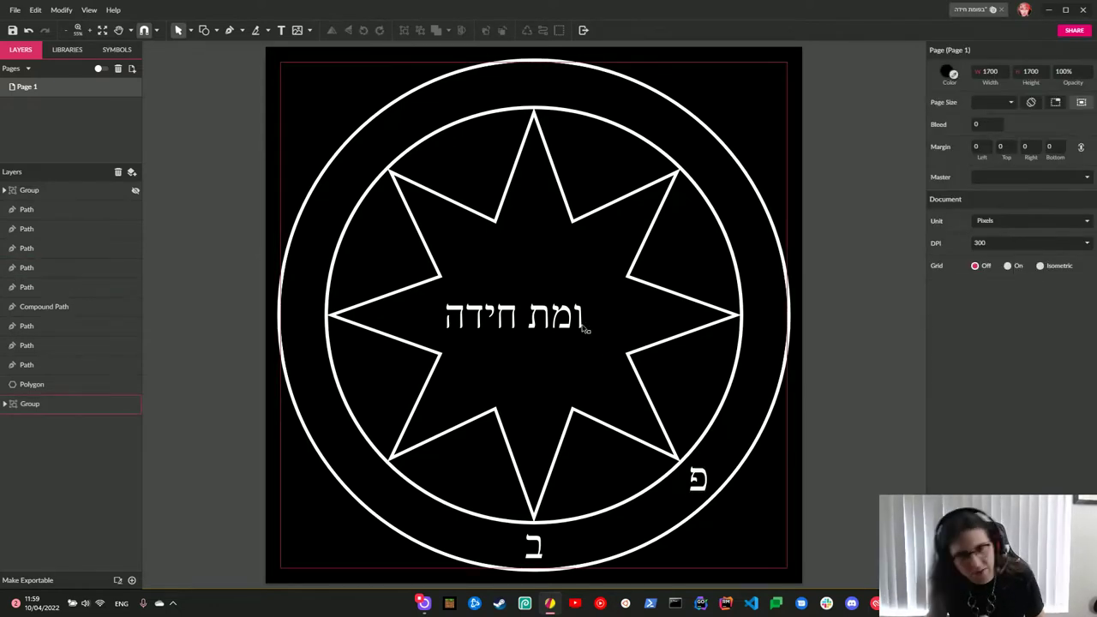
# Place ו on the ring's right side and מ at its upper right.
pyautogui.moveTo(575, 315); pyautogui.dragTo(766, 318)
pyautogui.click(811, 347)
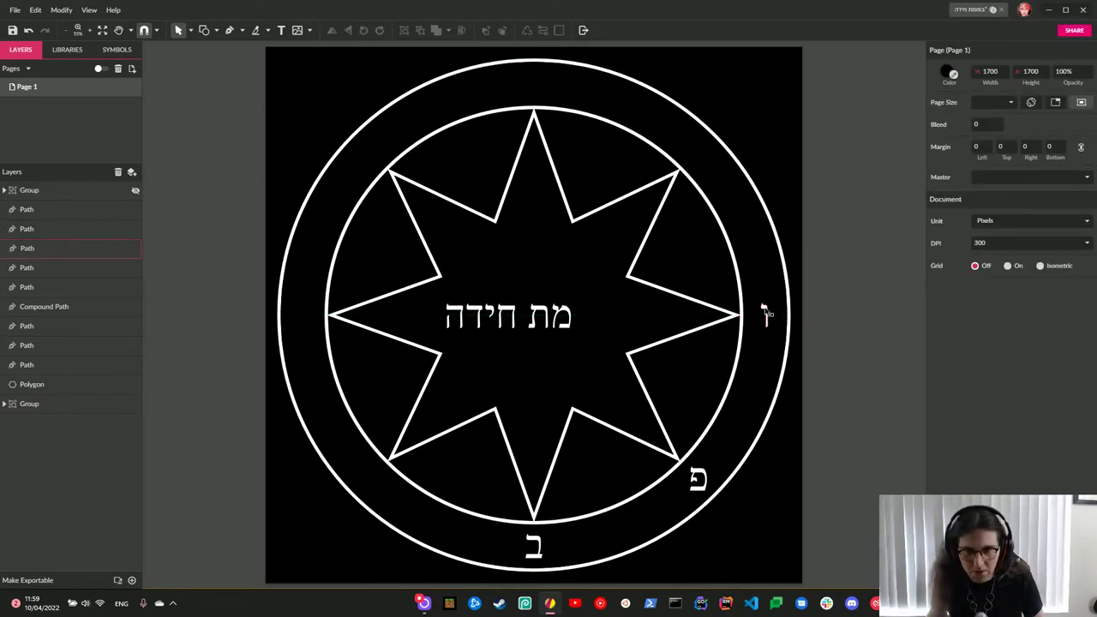
pyautogui.click(766, 310)
pyautogui.click(821, 326)
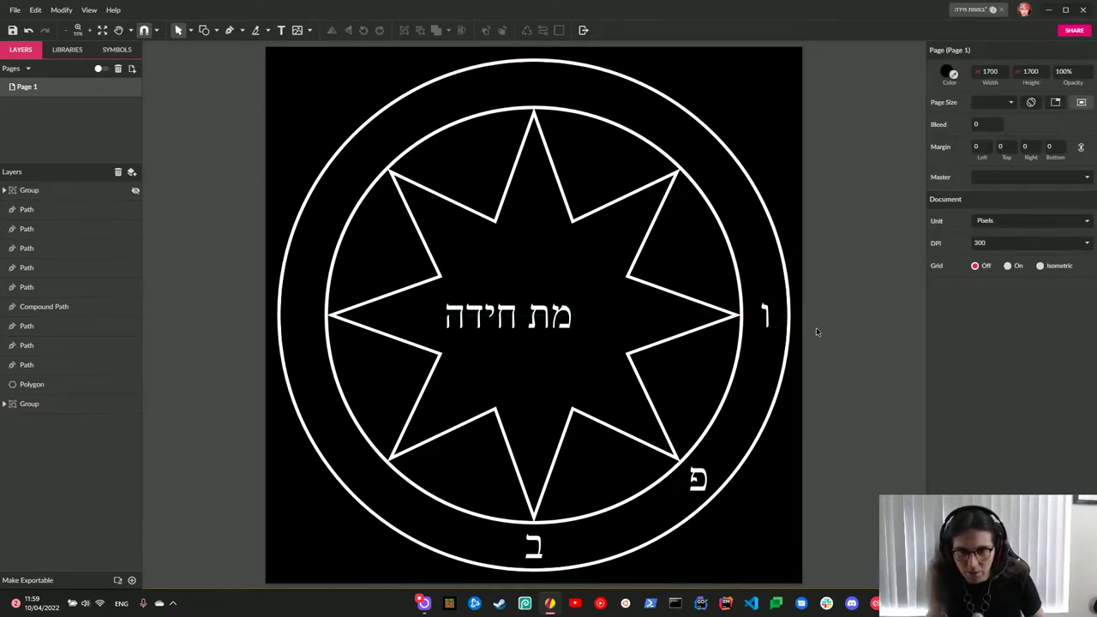
pyautogui.moveTo(563, 333); pyautogui.dragTo(696, 161)
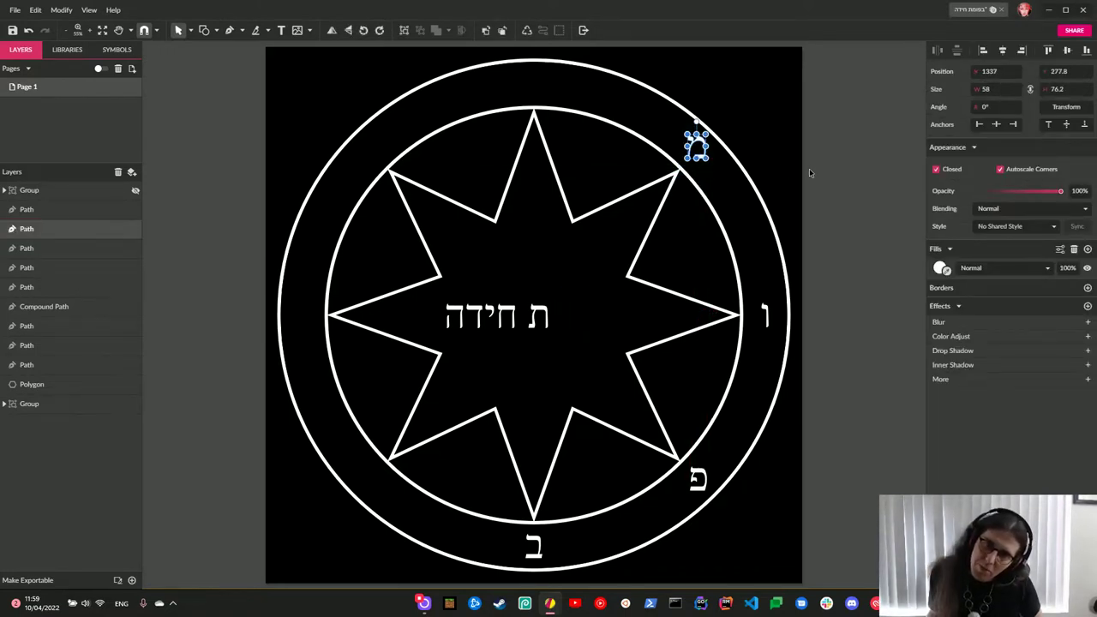
pyautogui.click(809, 167)
pyautogui.click(696, 150)
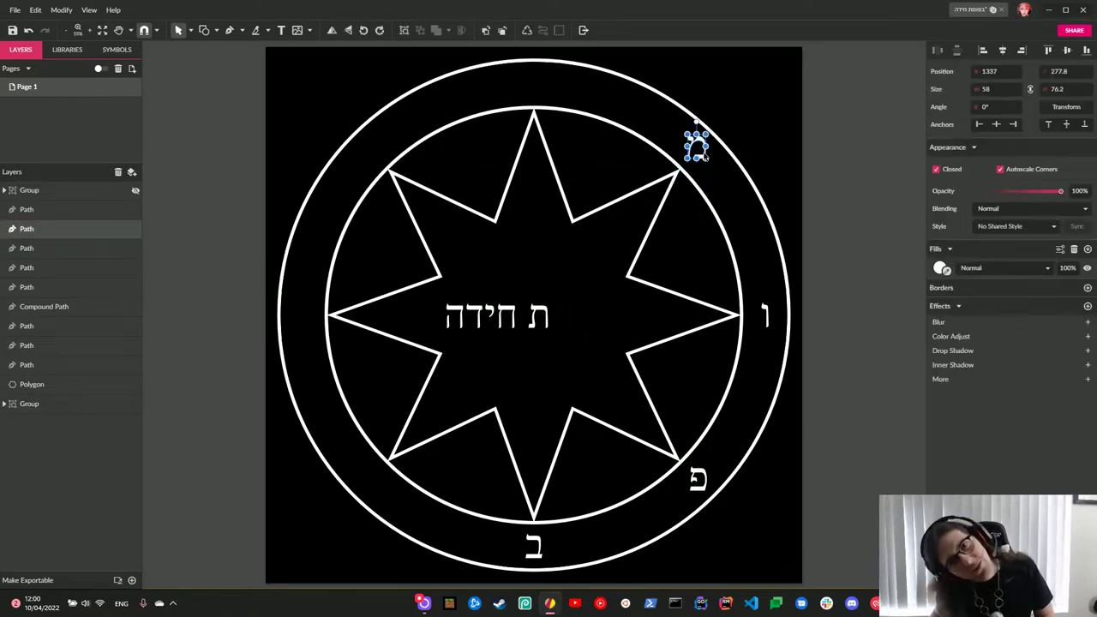
pyautogui.click(825, 162)
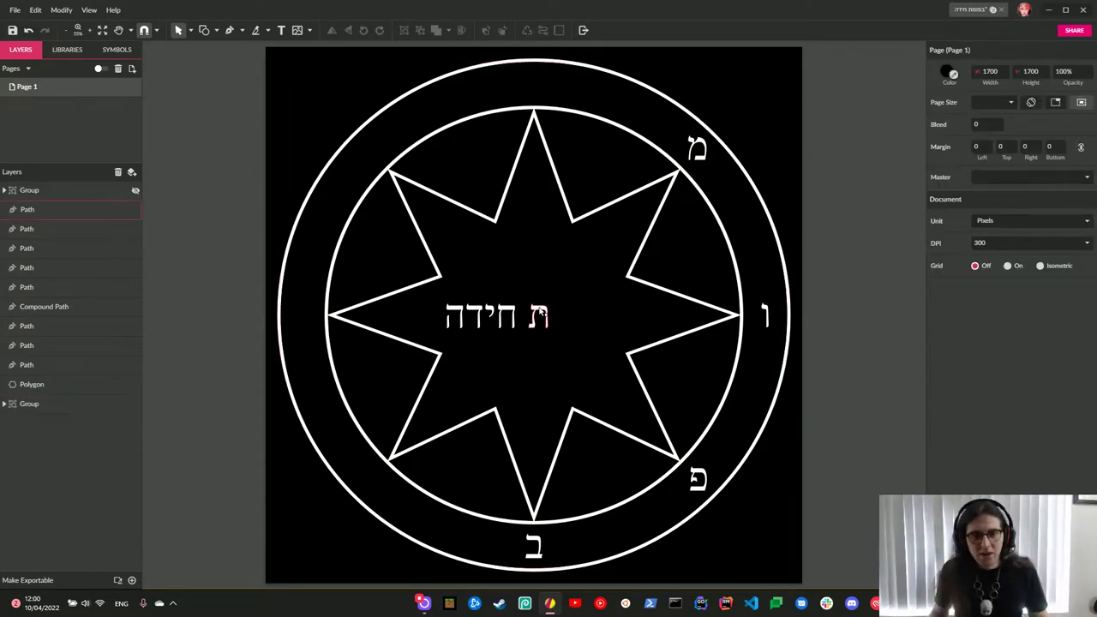
# Place ת at the ring's top and ח at its upper left; undo moving ה.
pyautogui.moveTo(540, 314); pyautogui.dragTo(534, 80)
pyautogui.click(752, 106)
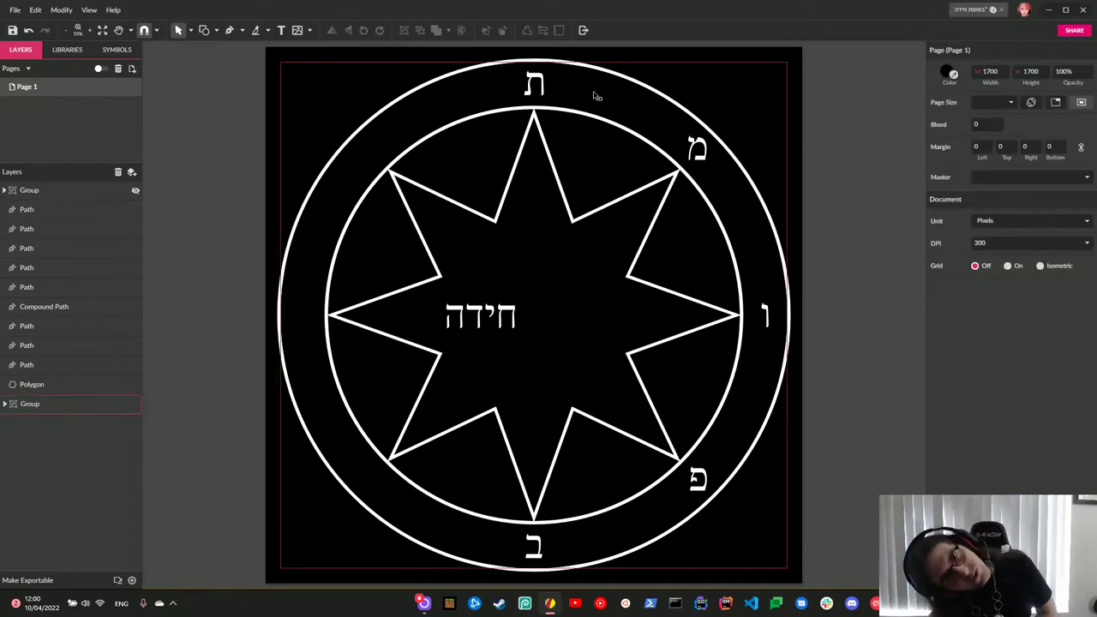
pyautogui.click(720, 73)
pyautogui.click(839, 107)
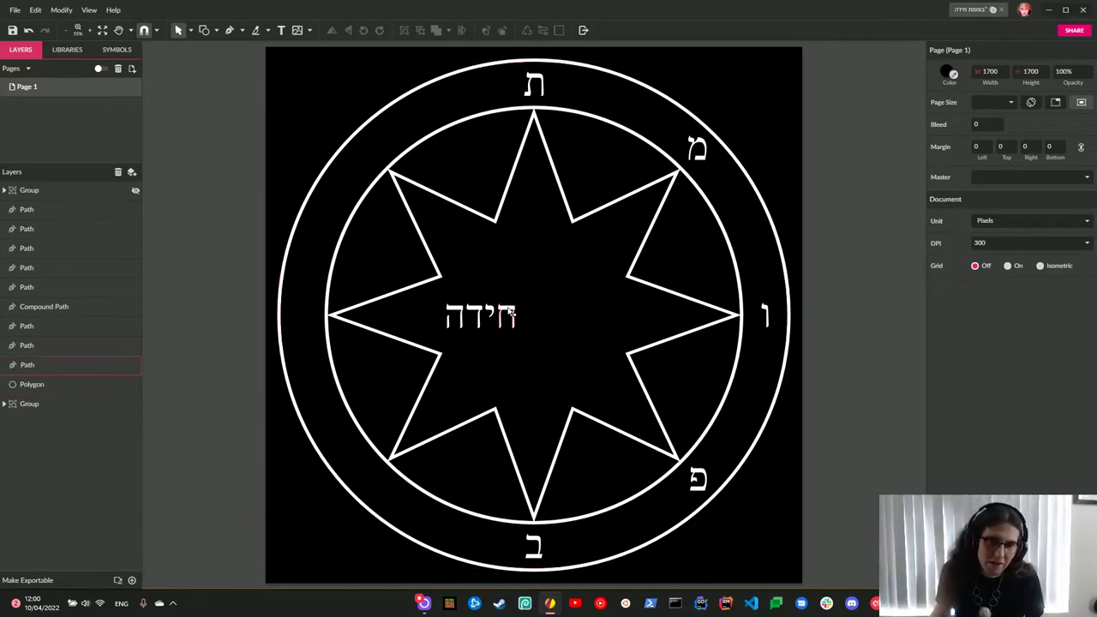
pyautogui.moveTo(503, 298); pyautogui.dragTo(359, 149)
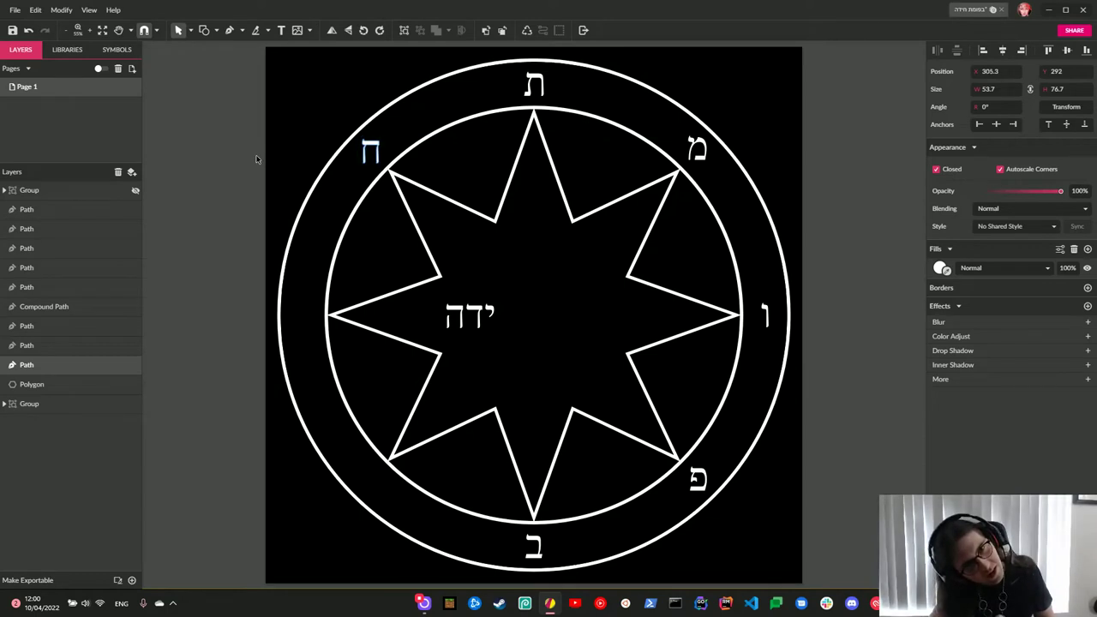
pyautogui.click(255, 159)
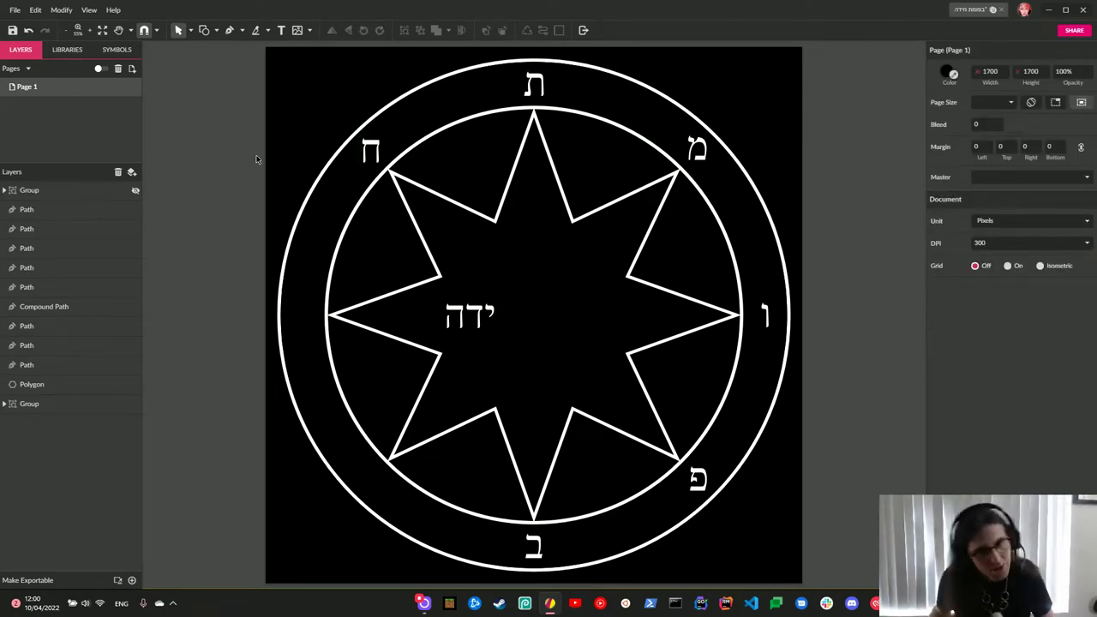
pyautogui.click(370, 151)
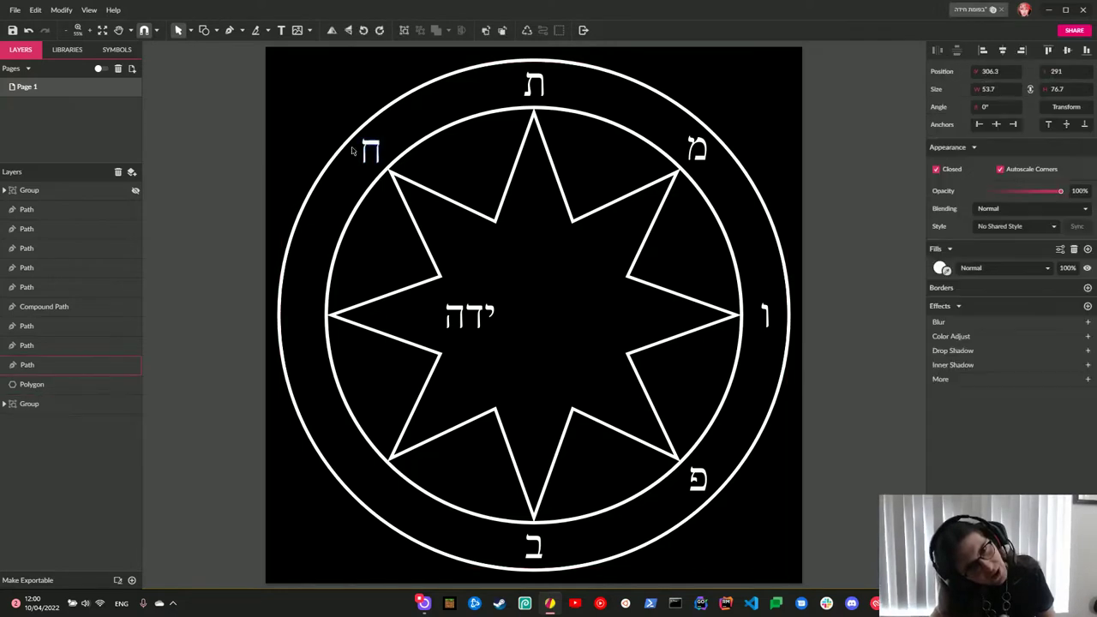
pyautogui.click(246, 160)
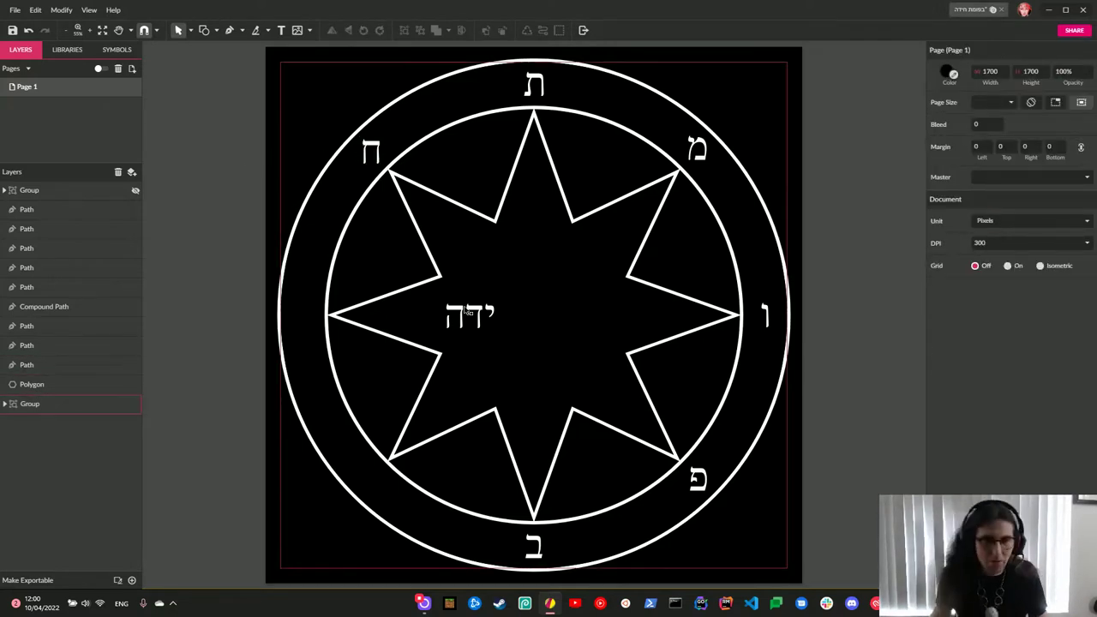
pyautogui.moveTo(460, 316); pyautogui.dragTo(385, 467)
pyautogui.hotkey('ctrl', 'z')
pyautogui.hotkey('ctrl', 'z')
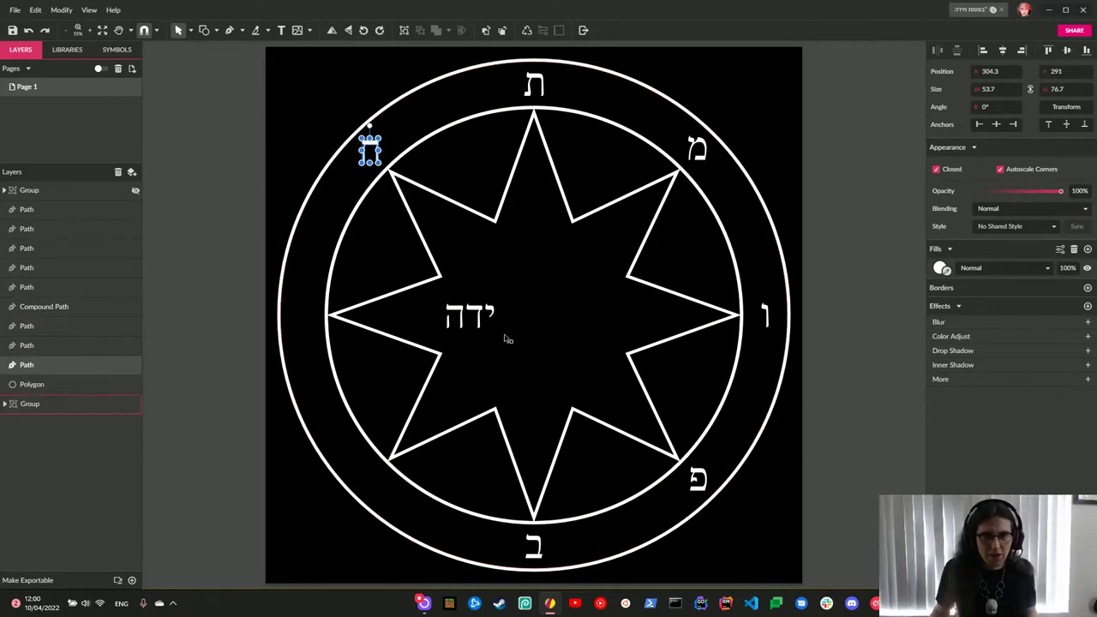
# Try nine star points, then undo back to only ב and פ on the ring.
pyautogui.click(497, 221)
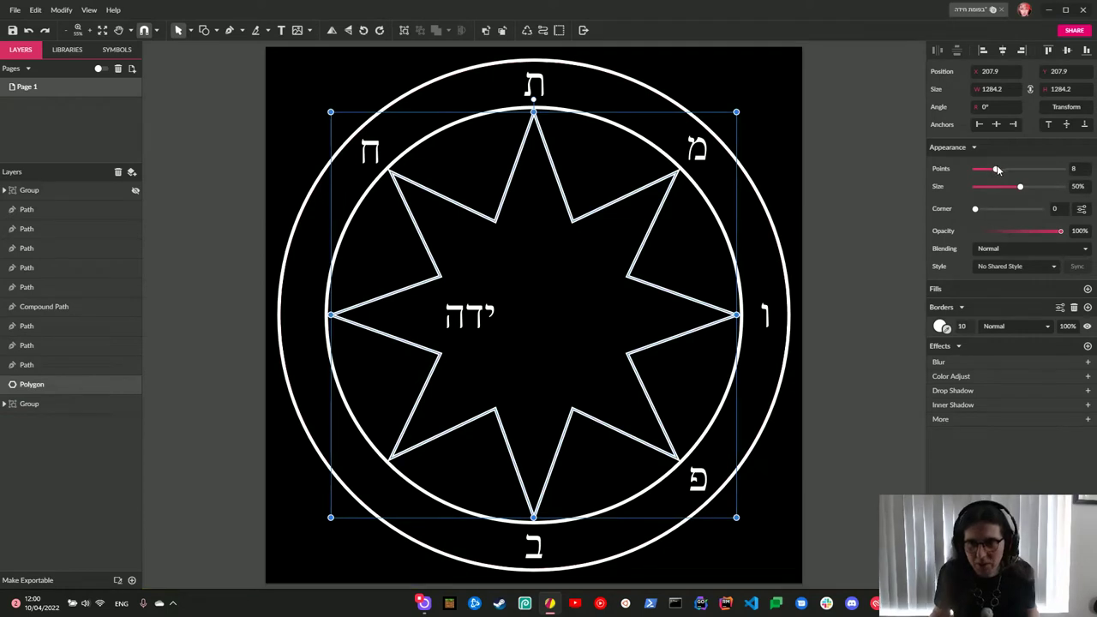
pyautogui.moveTo(994, 169); pyautogui.dragTo(999, 169)
pyautogui.hotkey('ctrl', 'z')
pyautogui.hotkey('ctrl', 'z')
pyautogui.hotkey('ctrl', 'z')
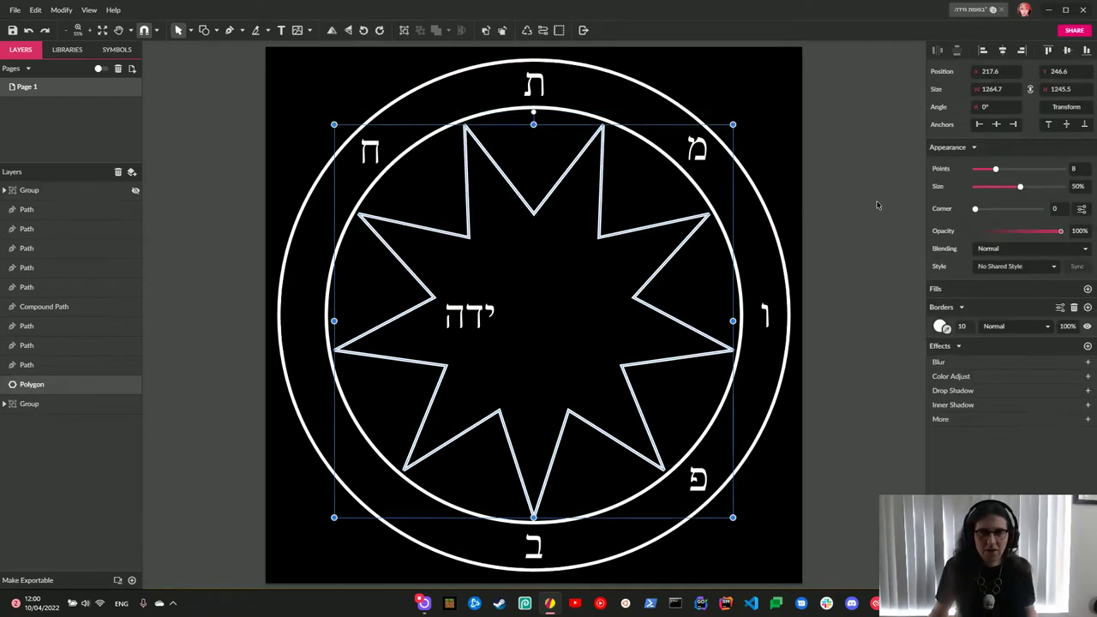
pyautogui.hotkey('ctrl', 'z')
pyautogui.hotkey('ctrl', 'z')
pyautogui.hotkey('ctrl', 'z')
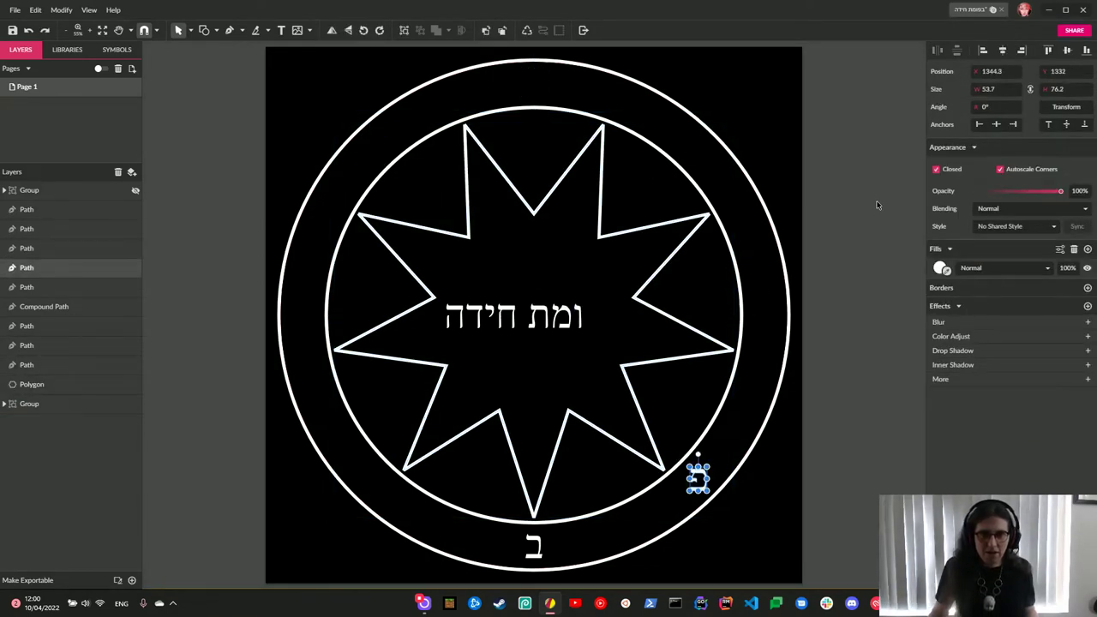
pyautogui.hotkey('ctrl', 'z')
pyautogui.hotkey('ctrl', 'z')
pyautogui.hotkey('ctrl', 'z')
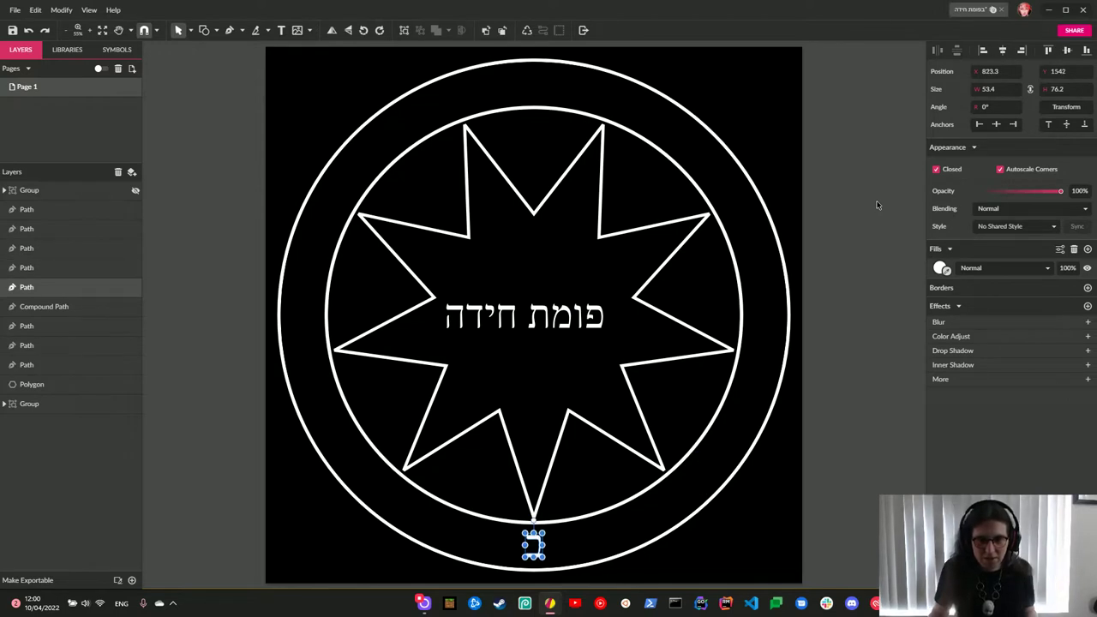
pyautogui.hotkey('ctrl', 'shift', 'z')
pyautogui.hotkey('ctrl', 'shift', 'z')
pyautogui.click(827, 416)
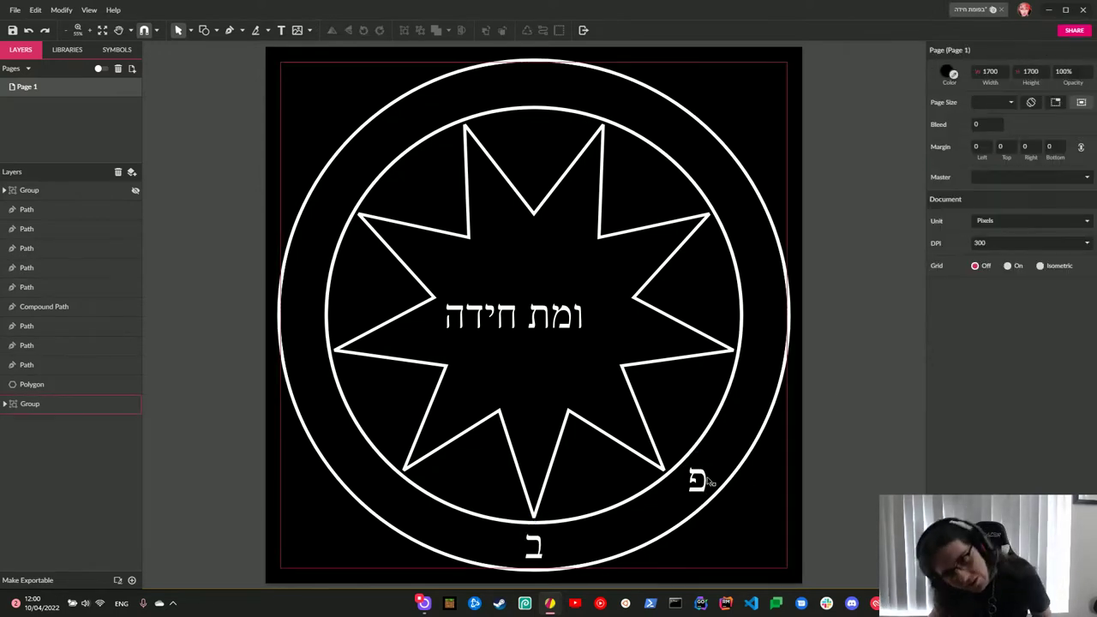
# Nudge the פ letter slightly down-left beside the star's lower-right point.
pyautogui.moveTo(708, 485); pyautogui.dragTo(682, 499)
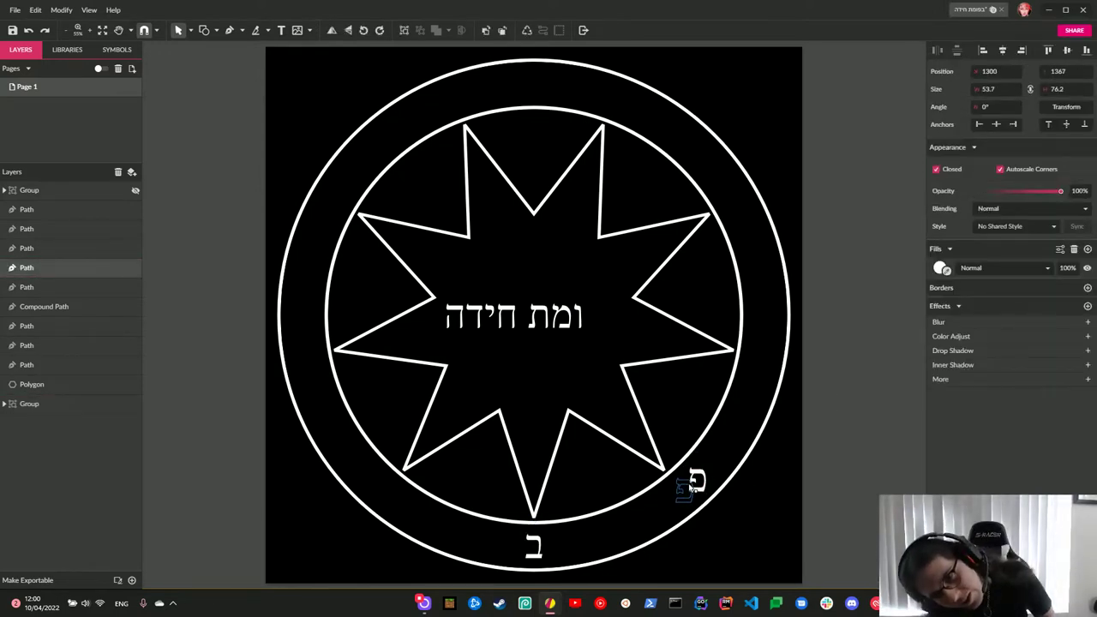
pyautogui.click(756, 520)
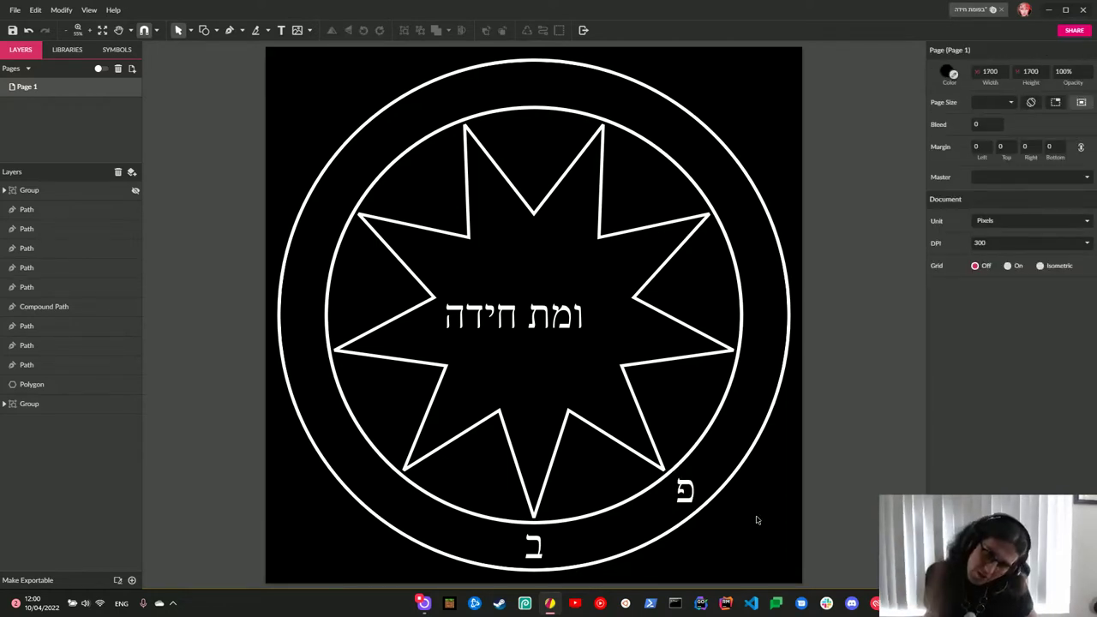
pyautogui.click(691, 497)
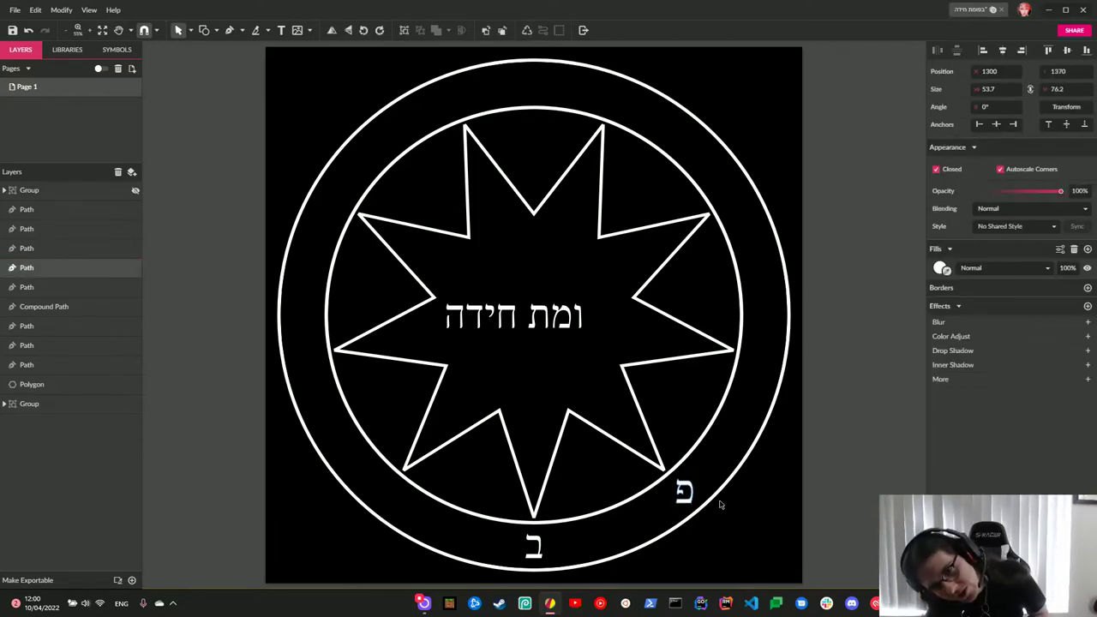
pyautogui.click(755, 510)
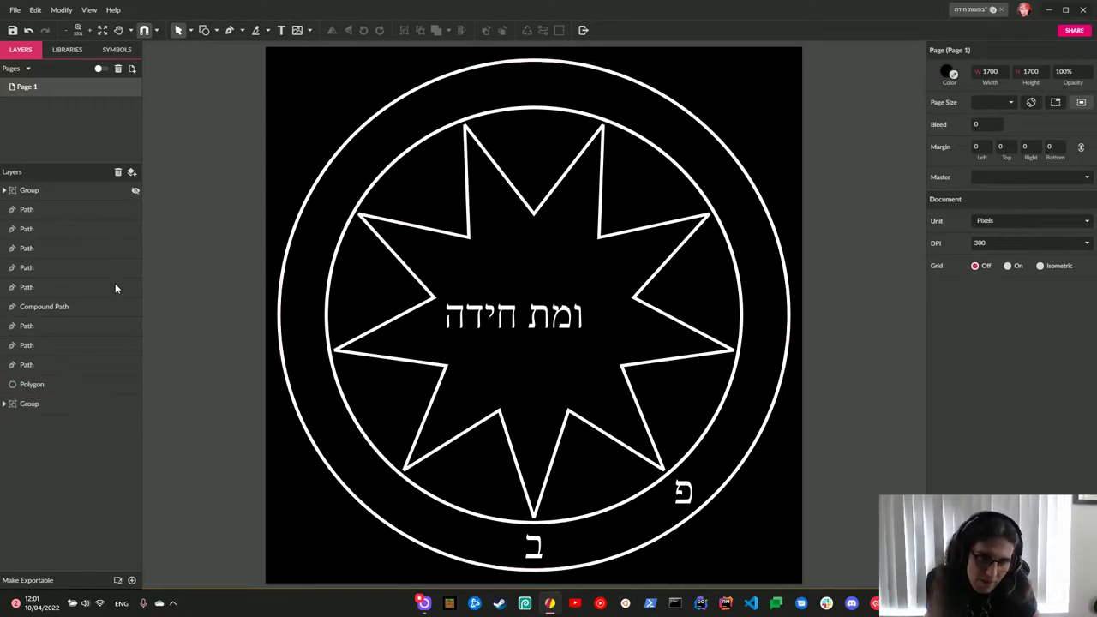
pyautogui.click(73, 383)
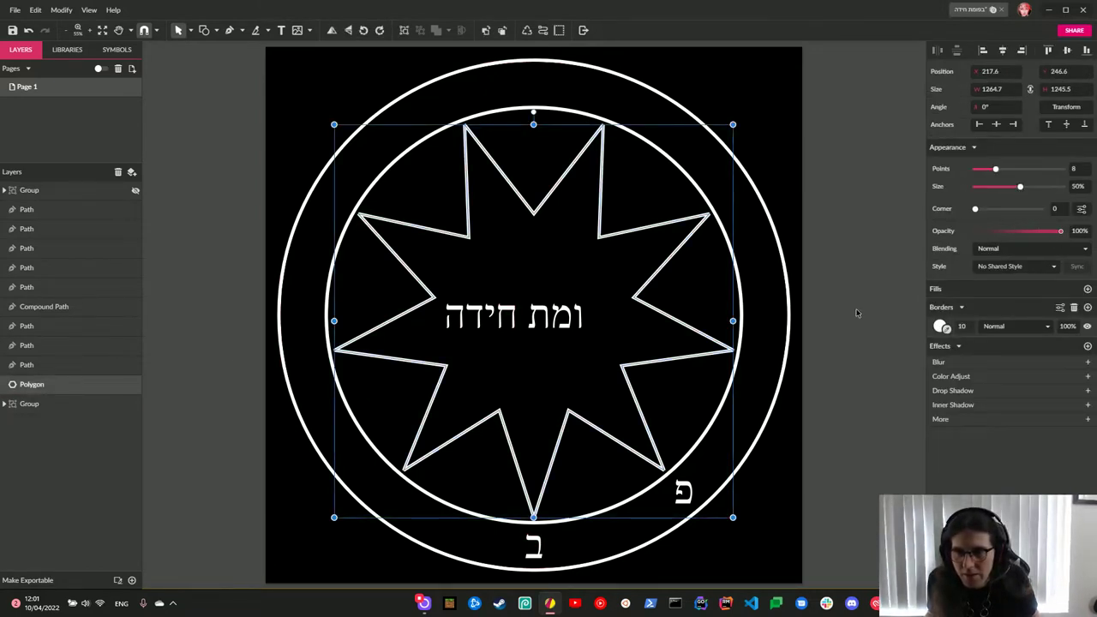
# Set the star polygon's border position to Outside.
pyautogui.click(747, 487)
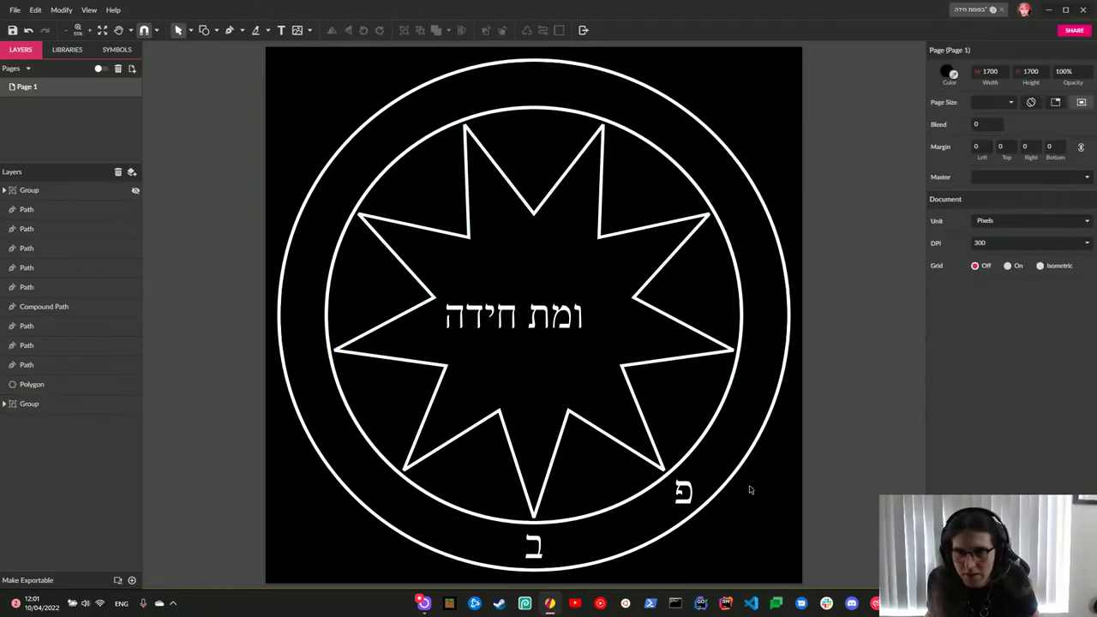
pyautogui.click(5, 404)
pyautogui.click(135, 404)
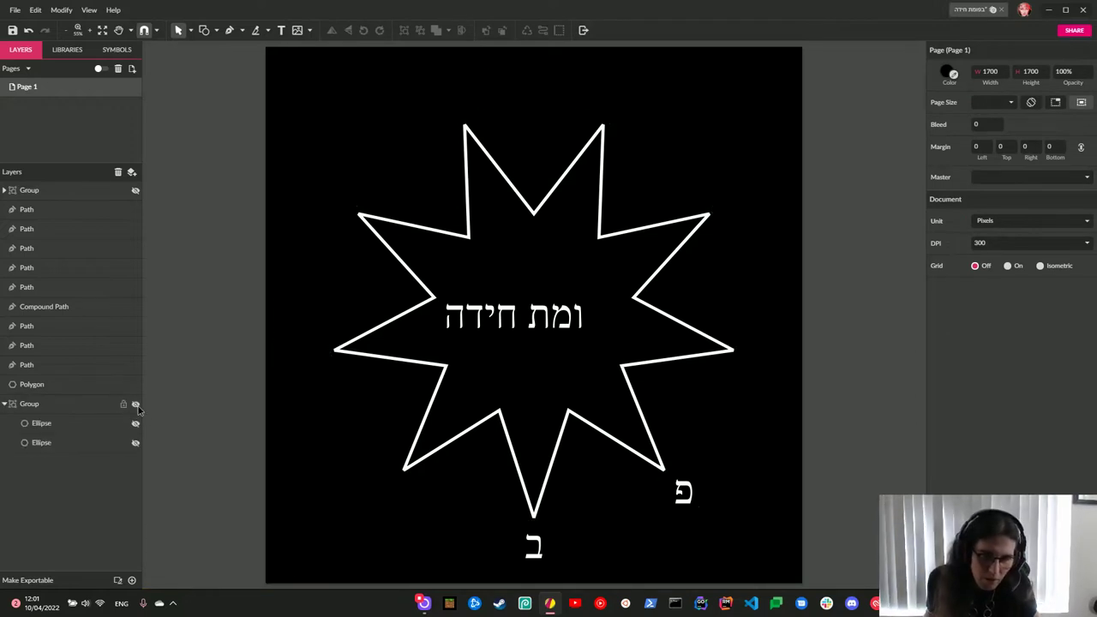
pyautogui.click(135, 404)
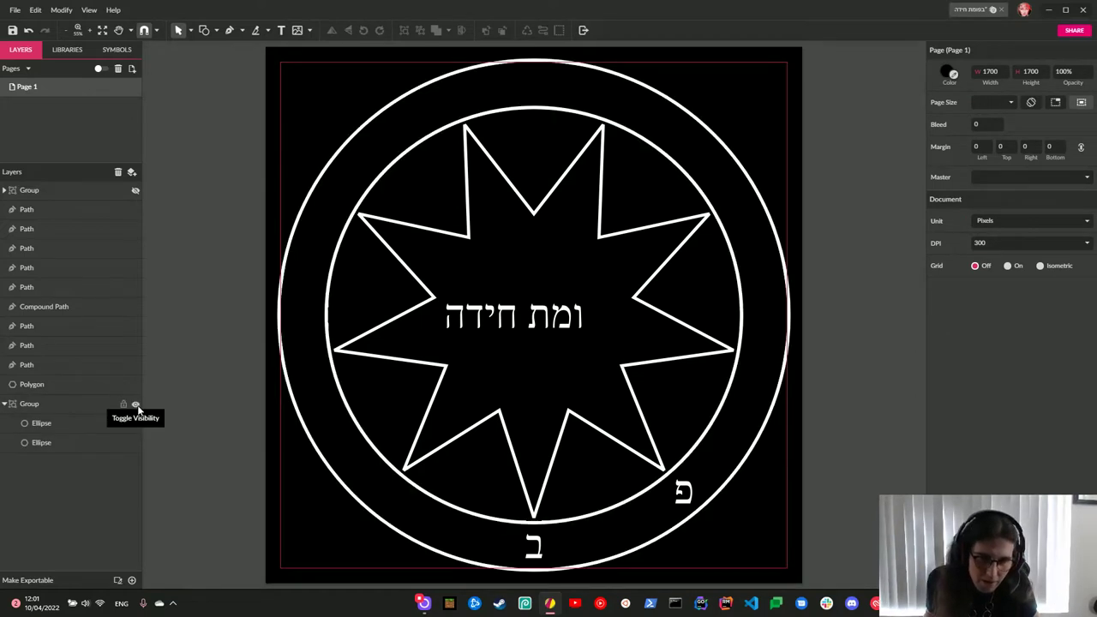
pyautogui.click(527, 495)
pyautogui.click(1061, 307)
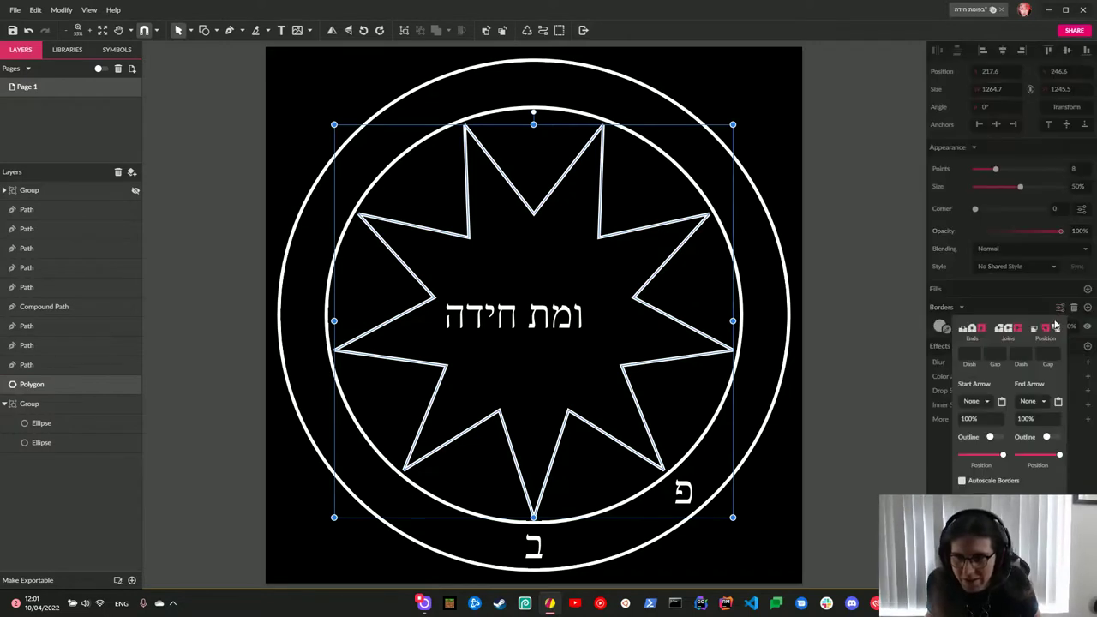
pyautogui.click(1059, 329)
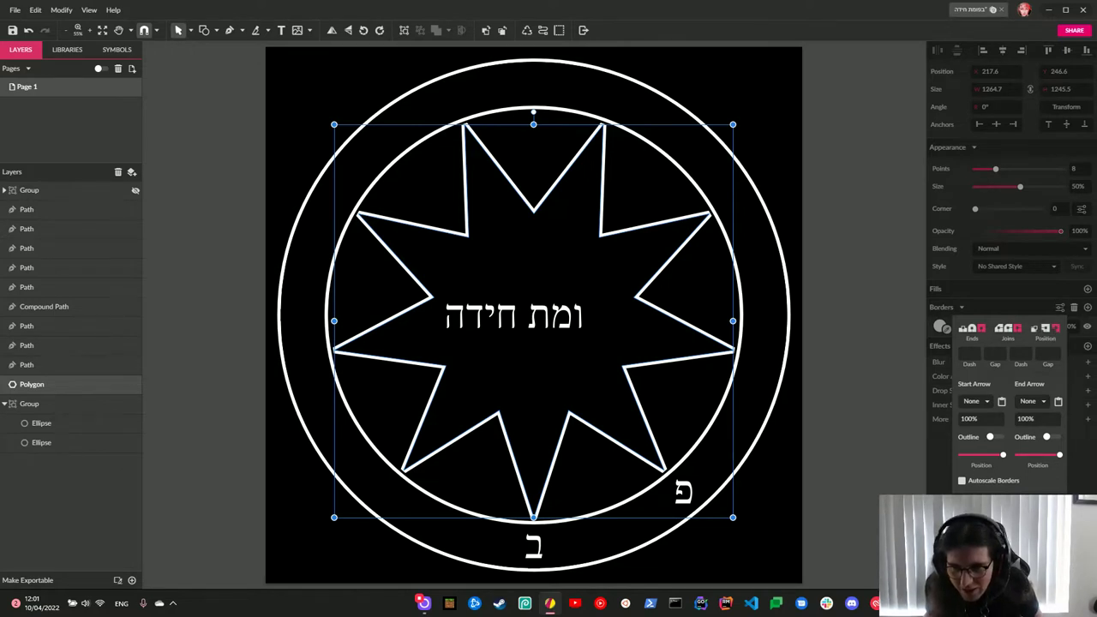
# Try an Outside border on the inner circle, then return it to Center.
pyautogui.click(43, 422)
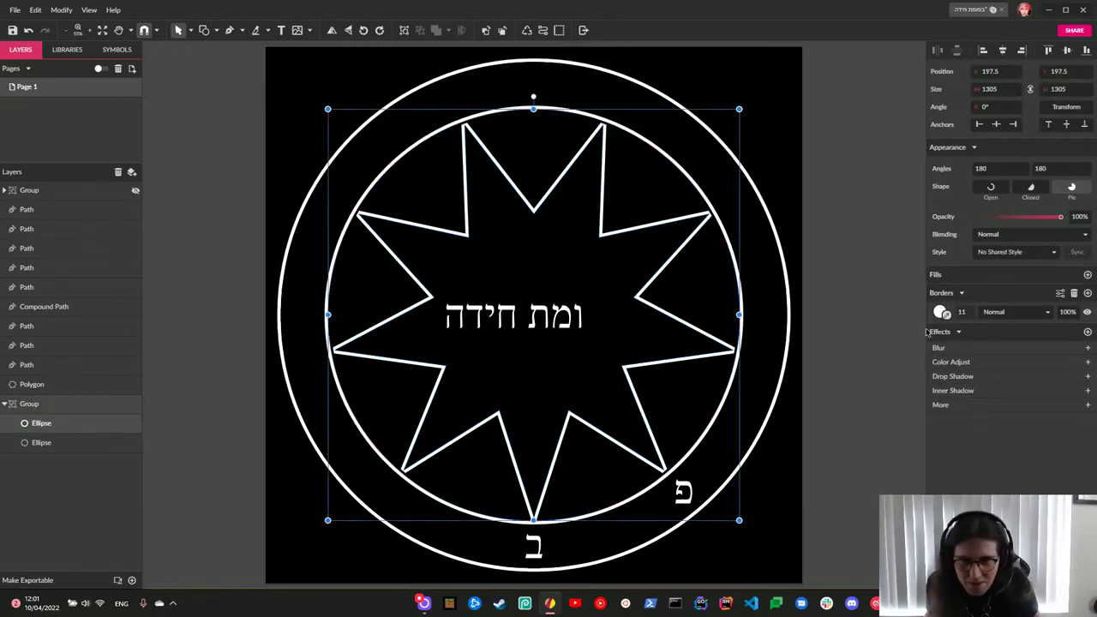
pyautogui.click(1063, 295)
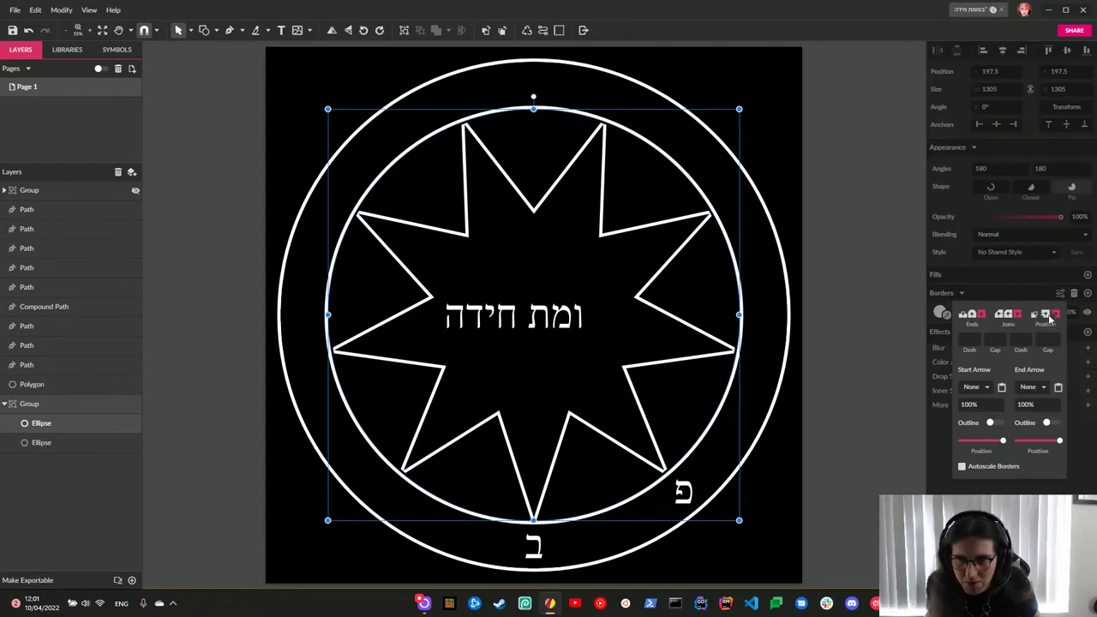
pyautogui.click(1053, 316)
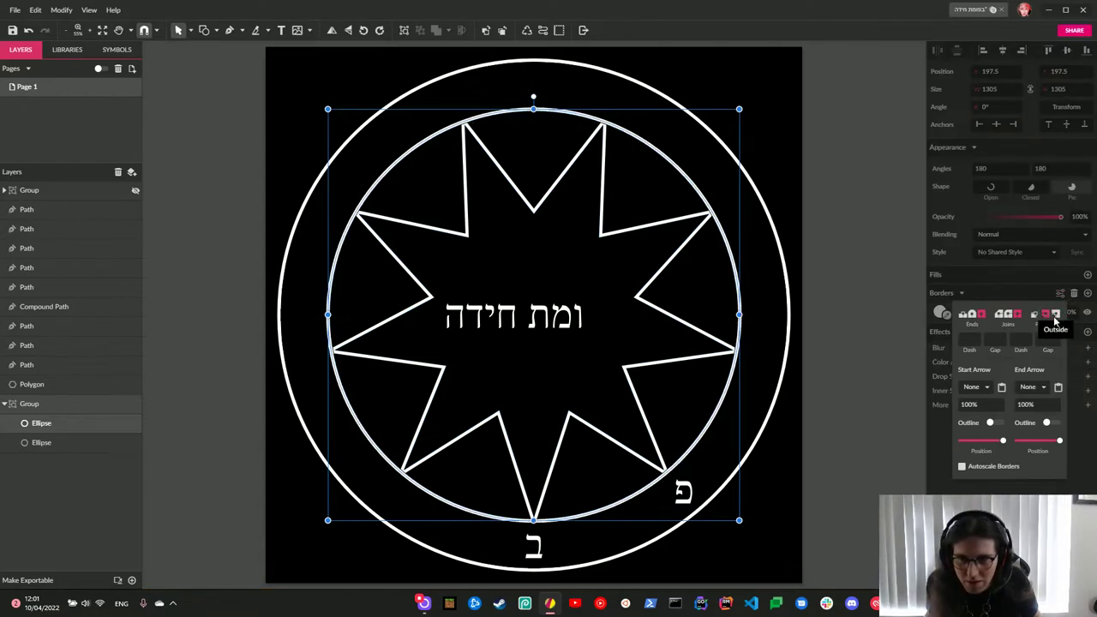
pyautogui.click(1044, 314)
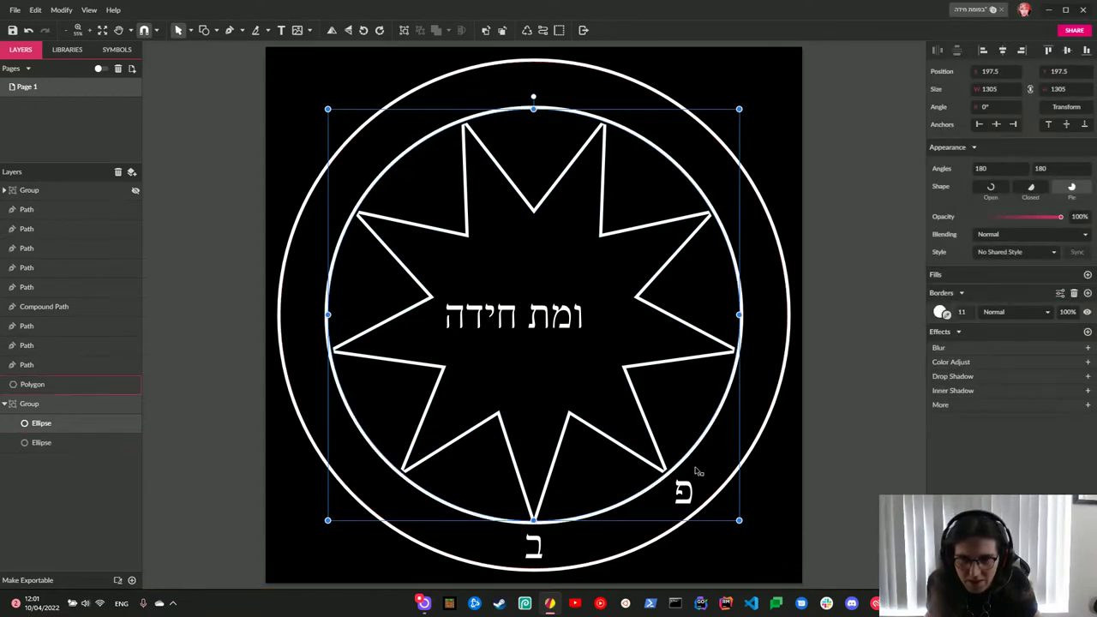
pyautogui.click(820, 450)
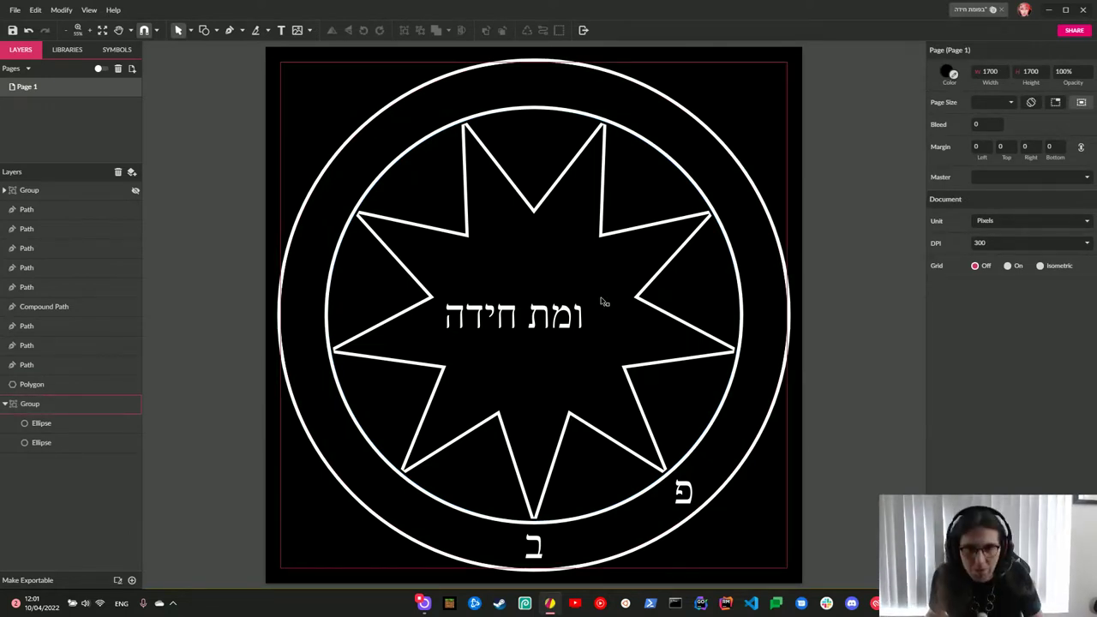
# Nudge the ו slightly right and move the centre מ onto the ring's upper right.
pyautogui.click(759, 355)
pyautogui.moveTo(761, 360); pyautogui.dragTo(767, 358)
pyautogui.doubleClick(762, 354)
pyautogui.click(817, 380)
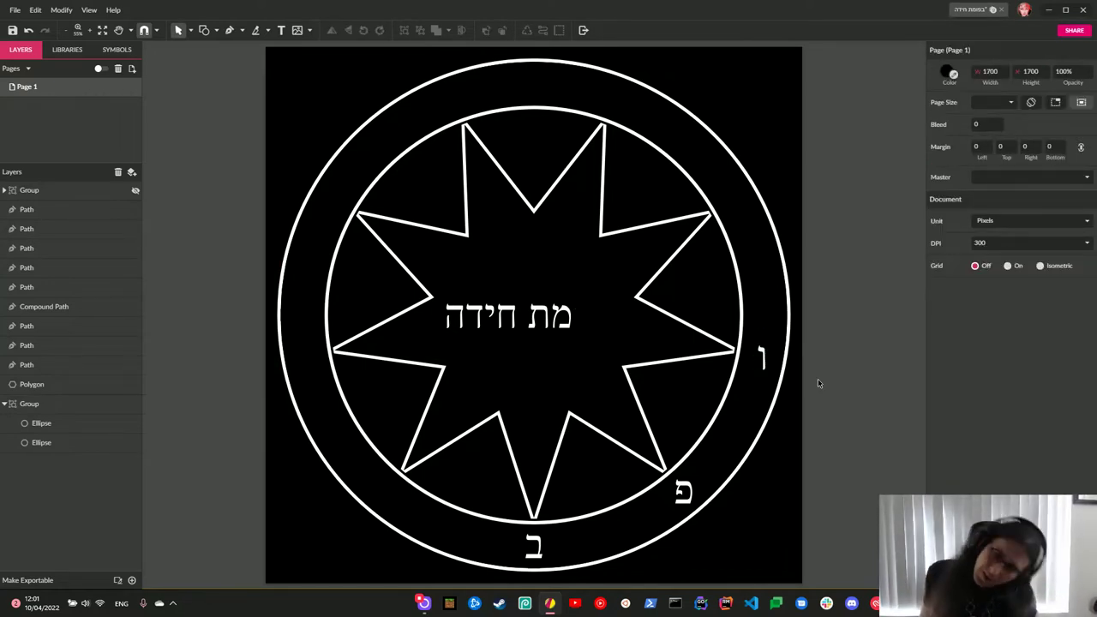
pyautogui.click(761, 355)
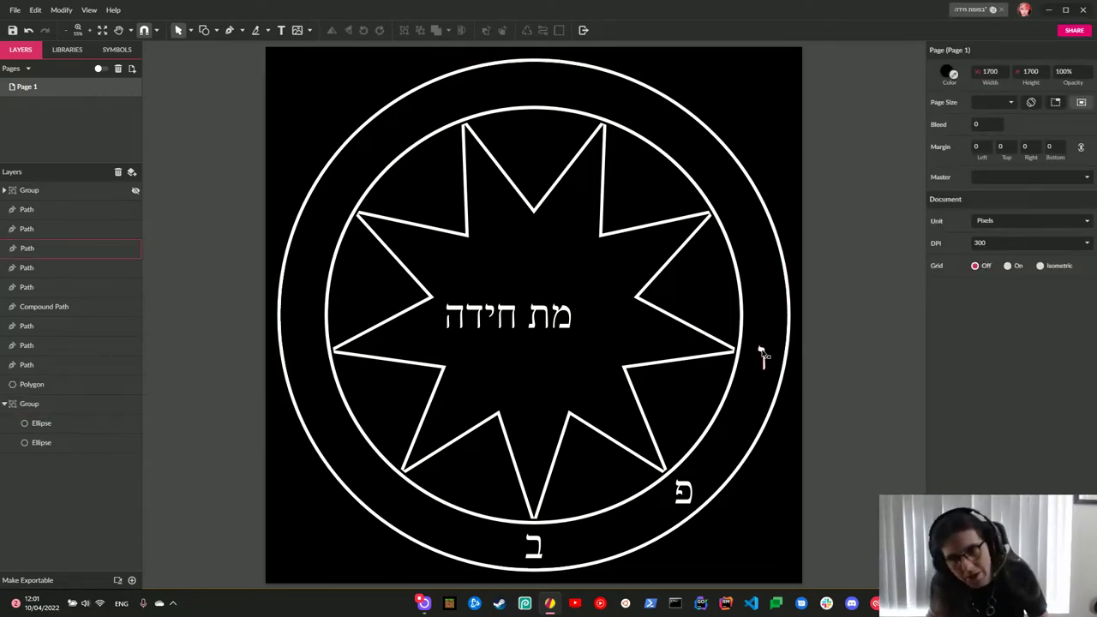
pyautogui.click(831, 369)
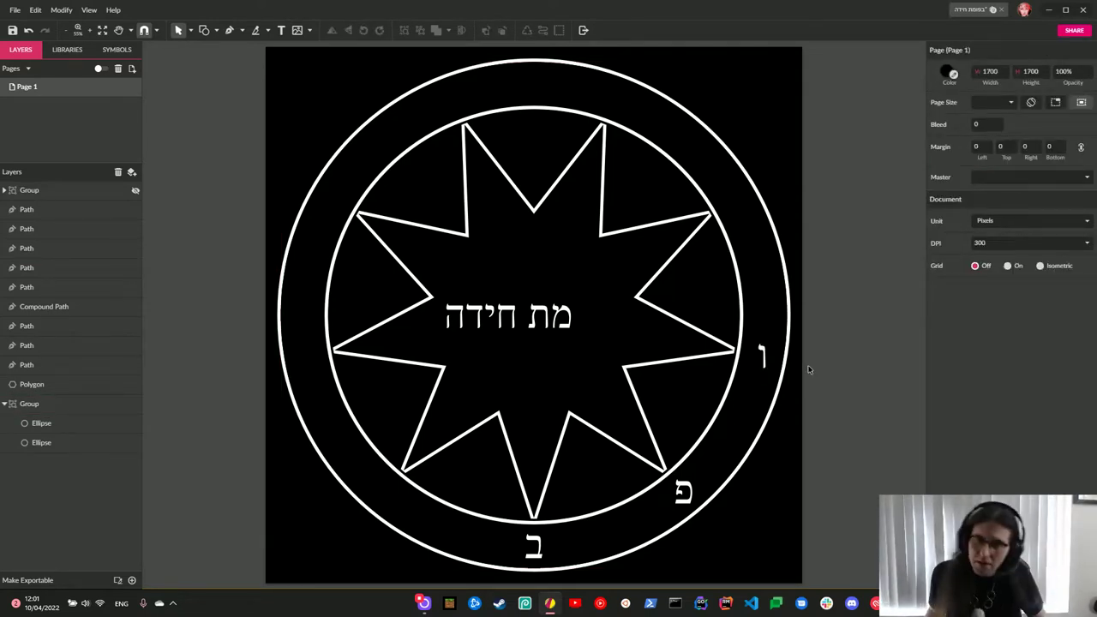
pyautogui.moveTo(562, 327); pyautogui.dragTo(736, 207)
pyautogui.click(792, 206)
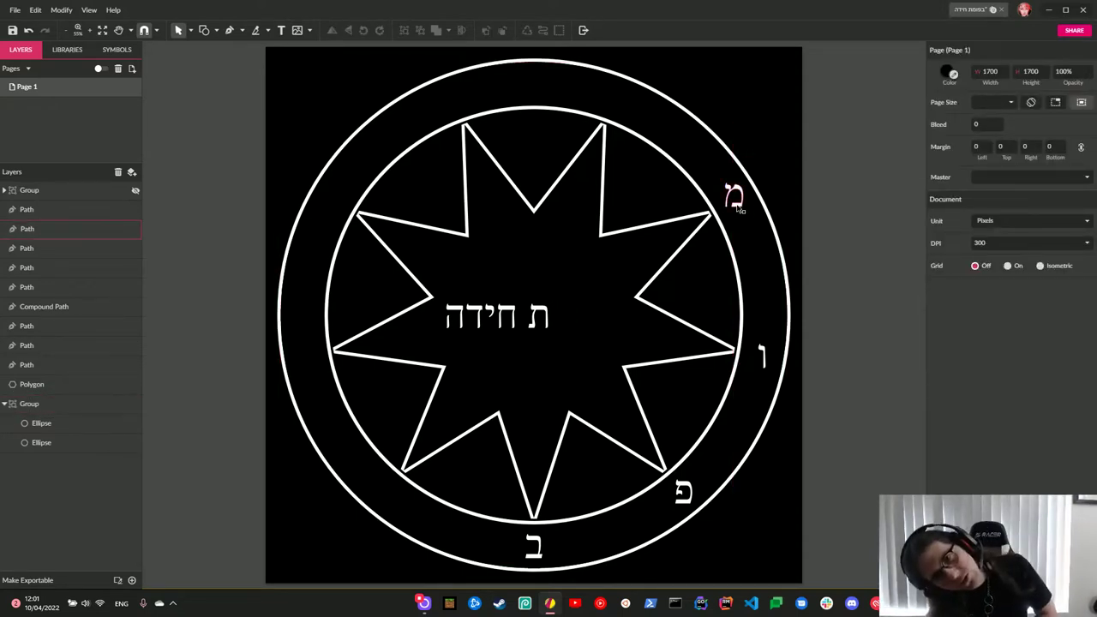
pyautogui.click(735, 204)
pyautogui.click(795, 201)
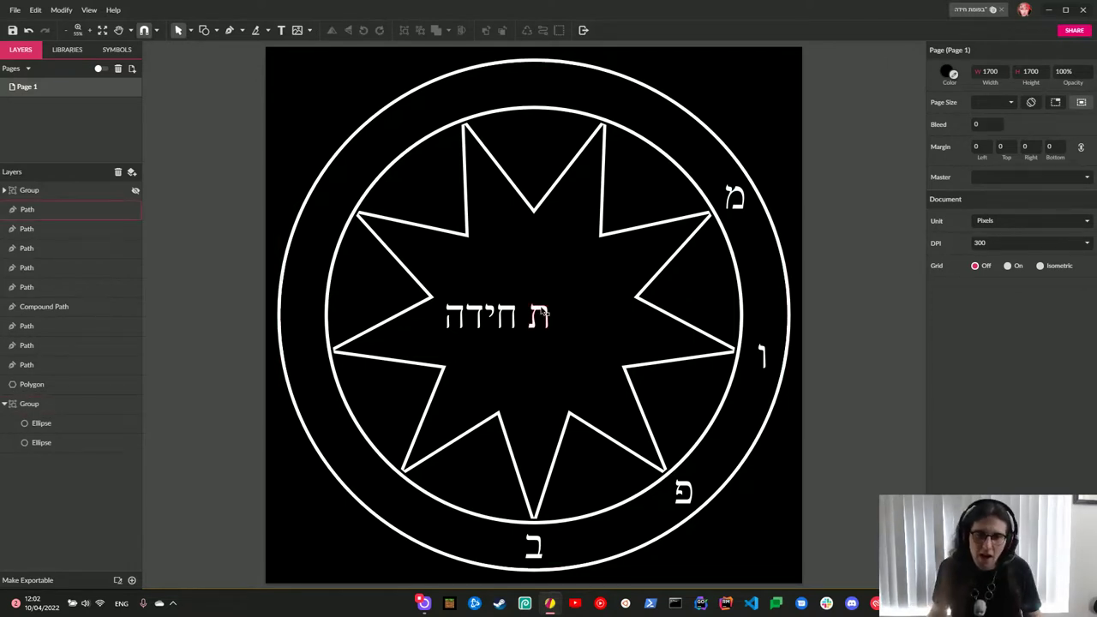
# Place ת at the ring's top, ח at the top left, and י at the left side.
pyautogui.click(606, 100)
pyautogui.moveTo(606, 100); pyautogui.dragTo(613, 96)
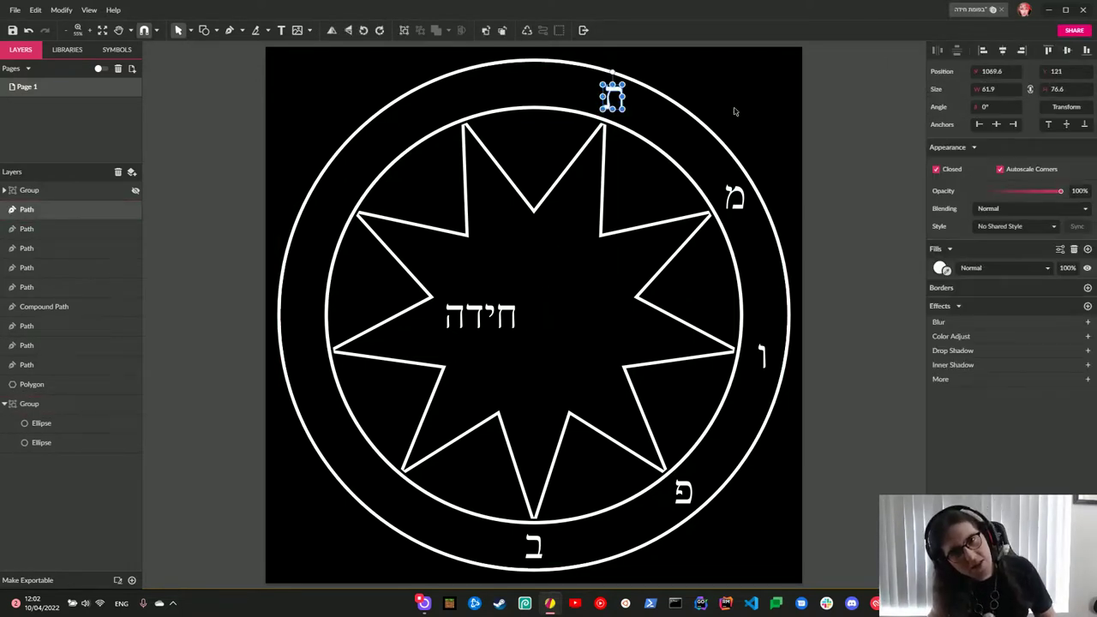
pyautogui.click(768, 110)
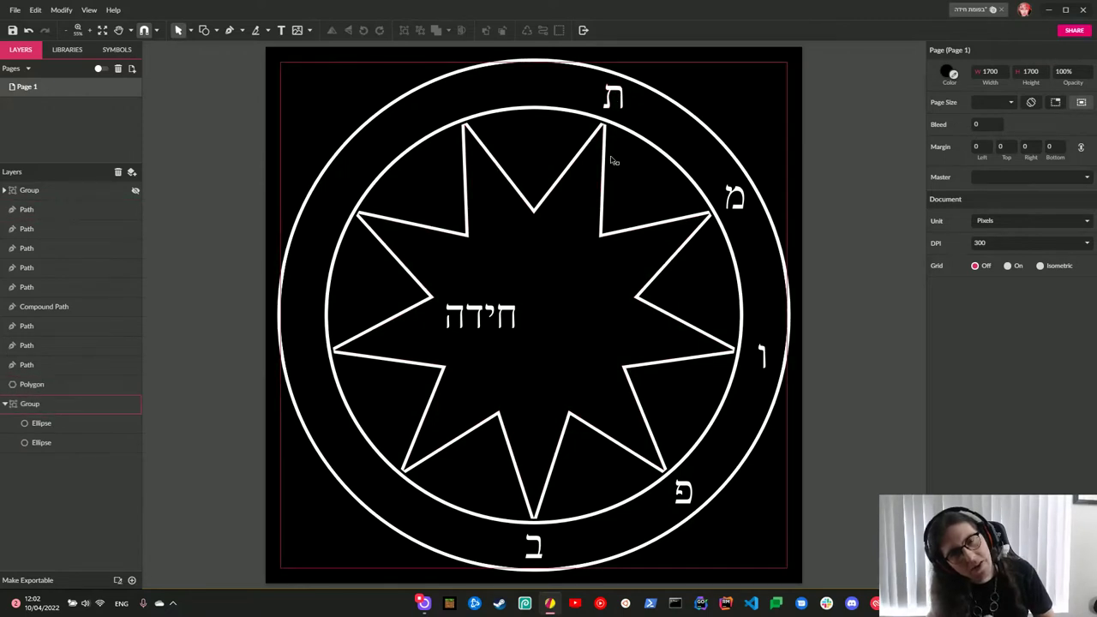
pyautogui.moveTo(451, 98); pyautogui.dragTo(456, 90)
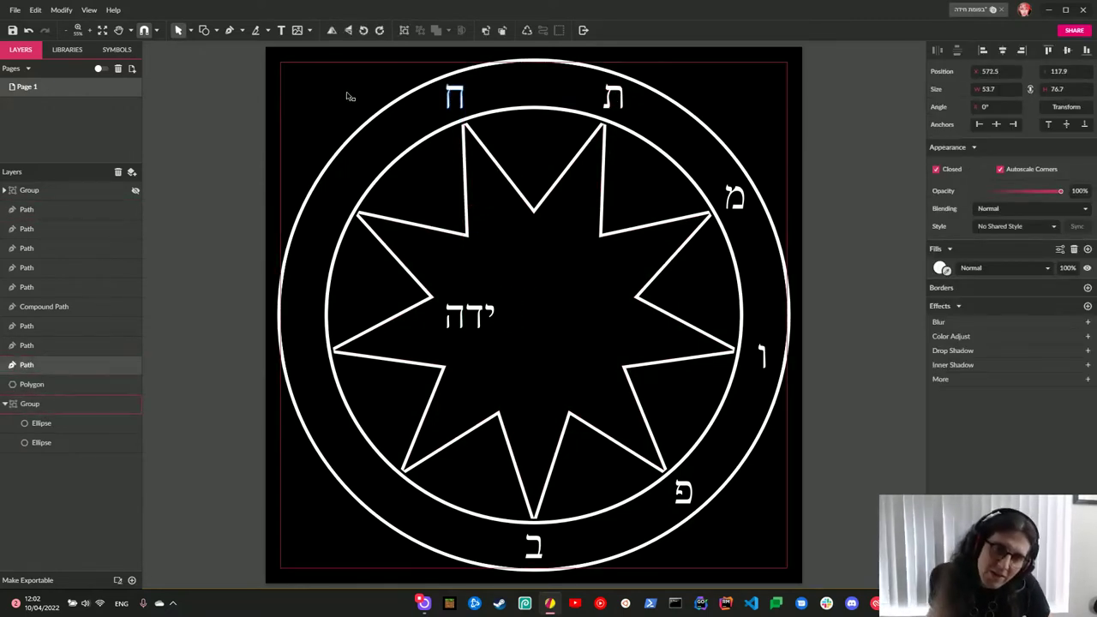
pyautogui.click(294, 104)
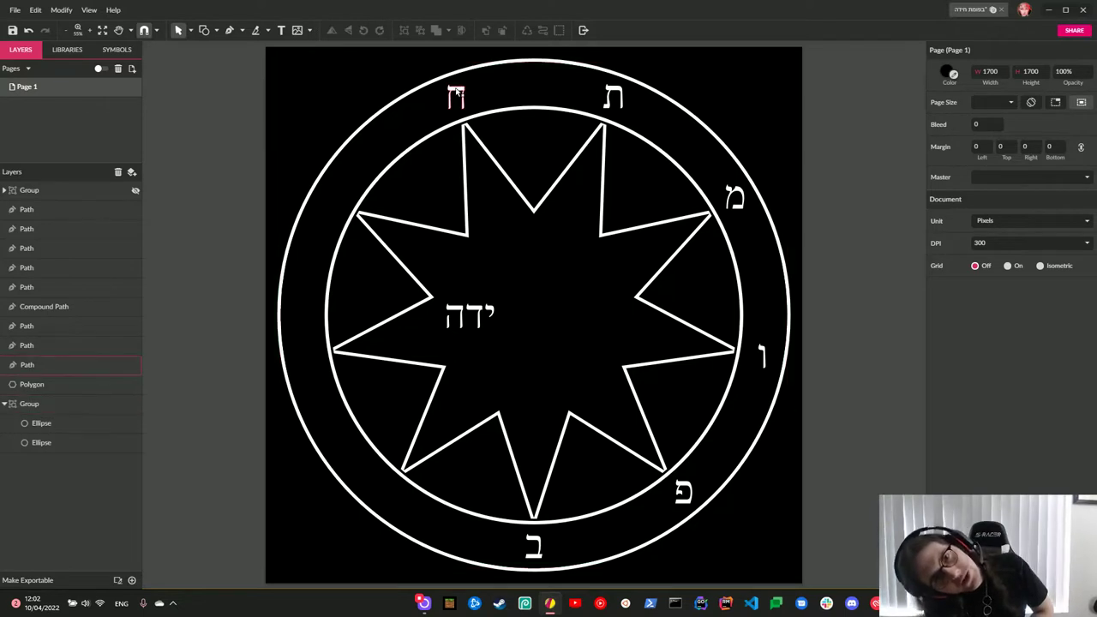
pyautogui.click(35, 364)
pyautogui.click(265, 121)
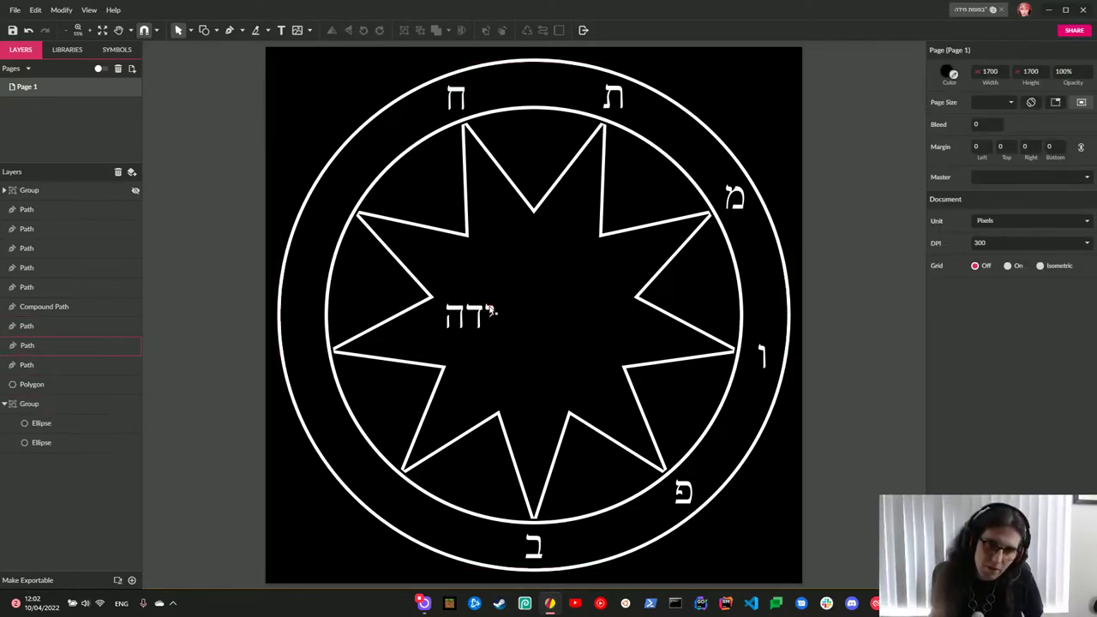
pyautogui.moveTo(488, 311); pyautogui.dragTo(334, 198)
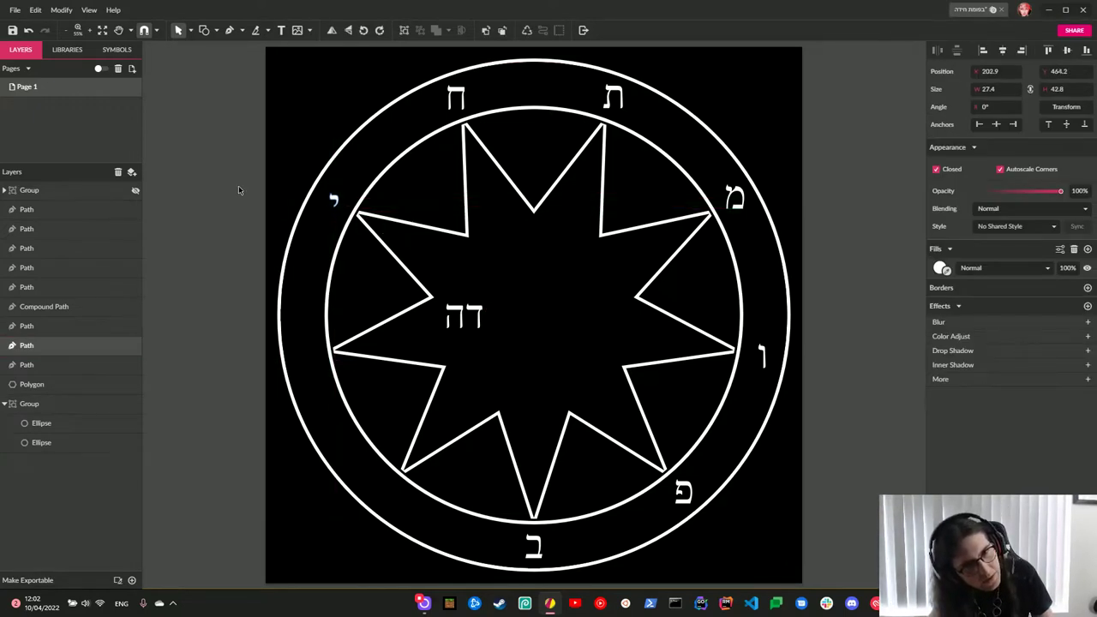
pyautogui.click(236, 187)
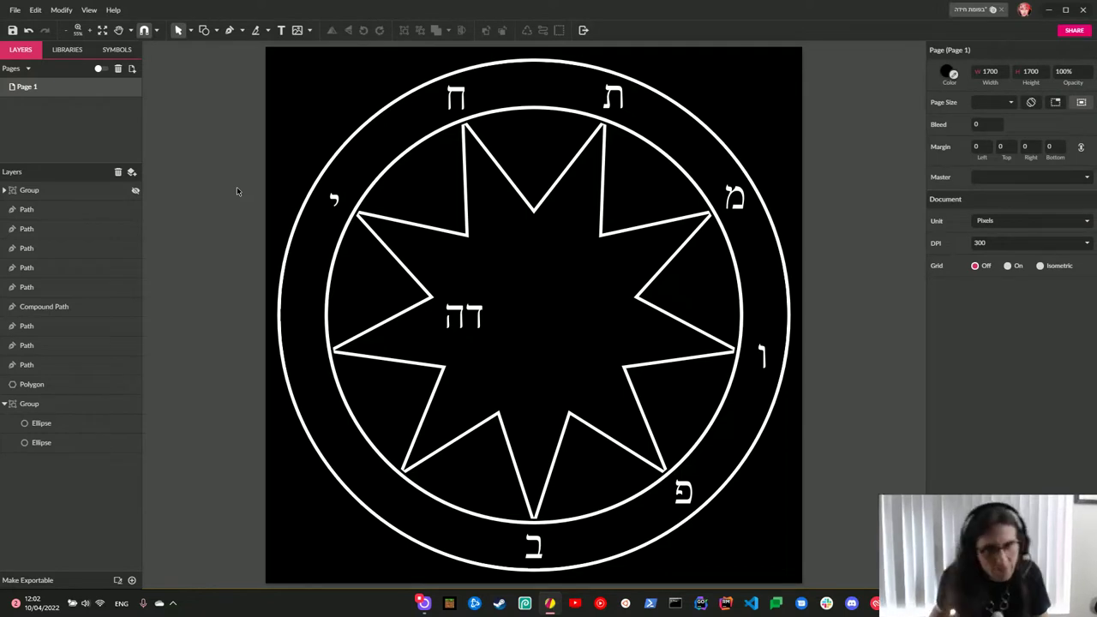
pyautogui.click(336, 201)
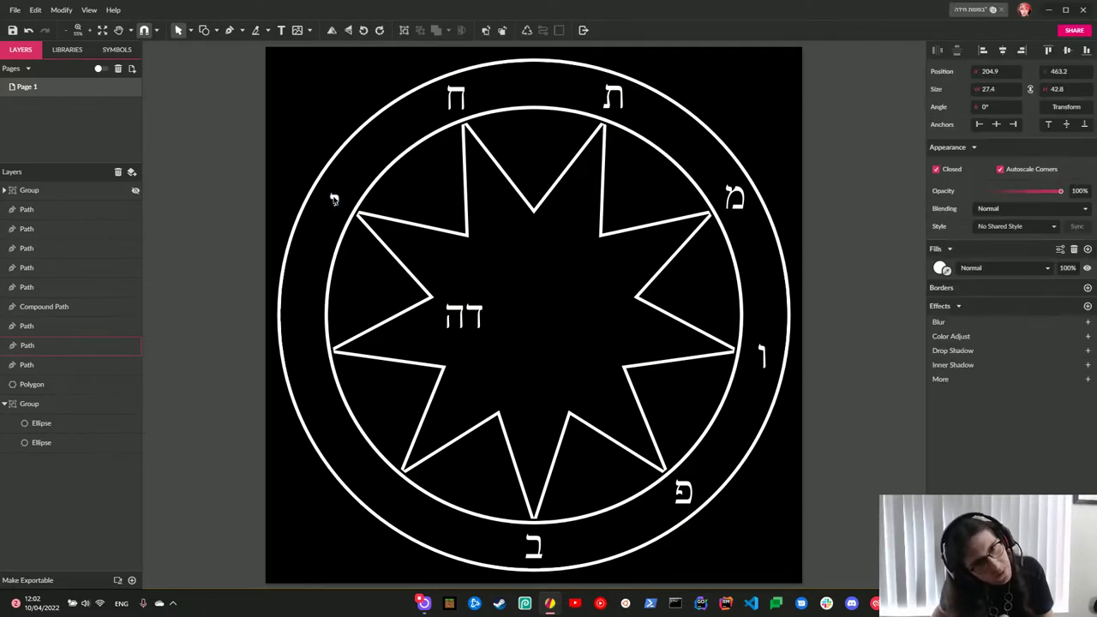
pyautogui.click(230, 197)
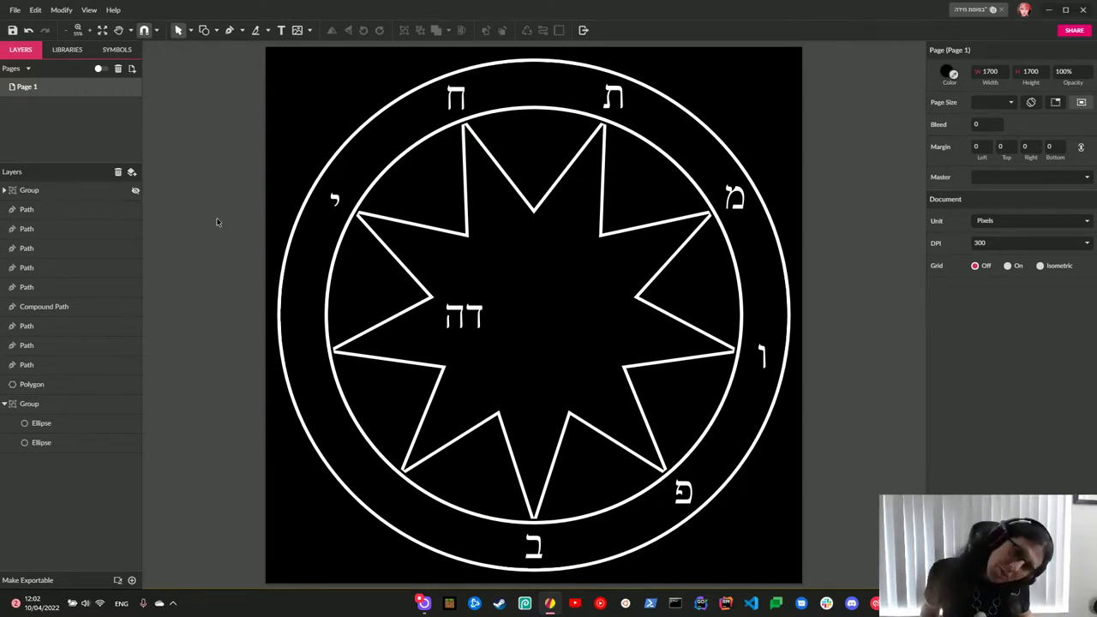
# Move the ד letter from the star's centre to the ring's left side.
pyautogui.click(312, 347)
pyautogui.moveTo(313, 347); pyautogui.dragTo(305, 355)
pyautogui.click(216, 349)
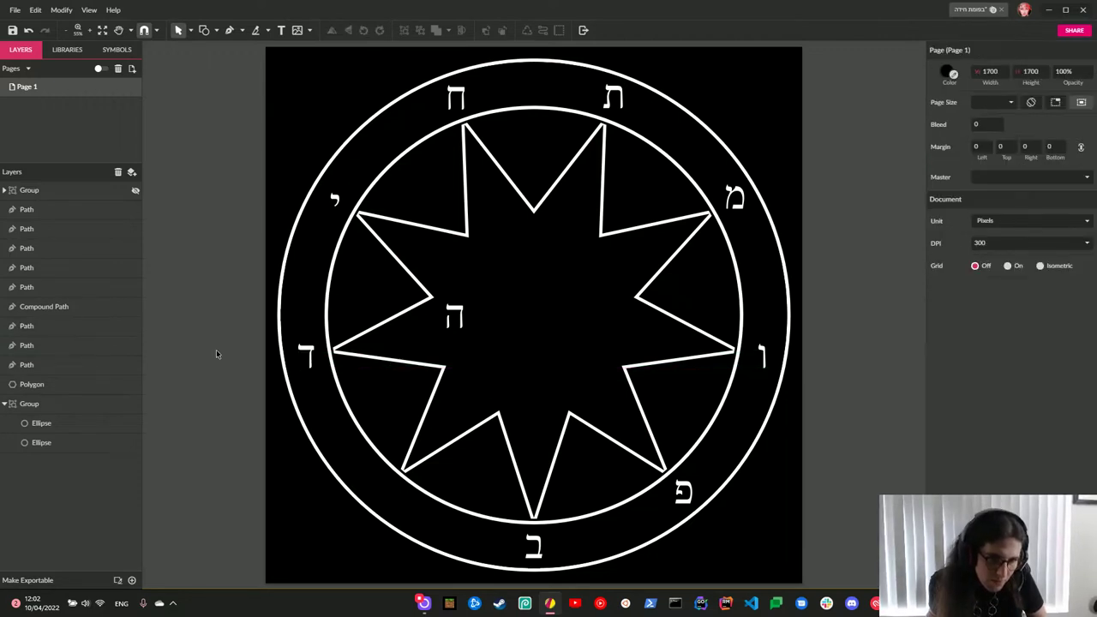
pyautogui.click(307, 353)
pyautogui.click(220, 360)
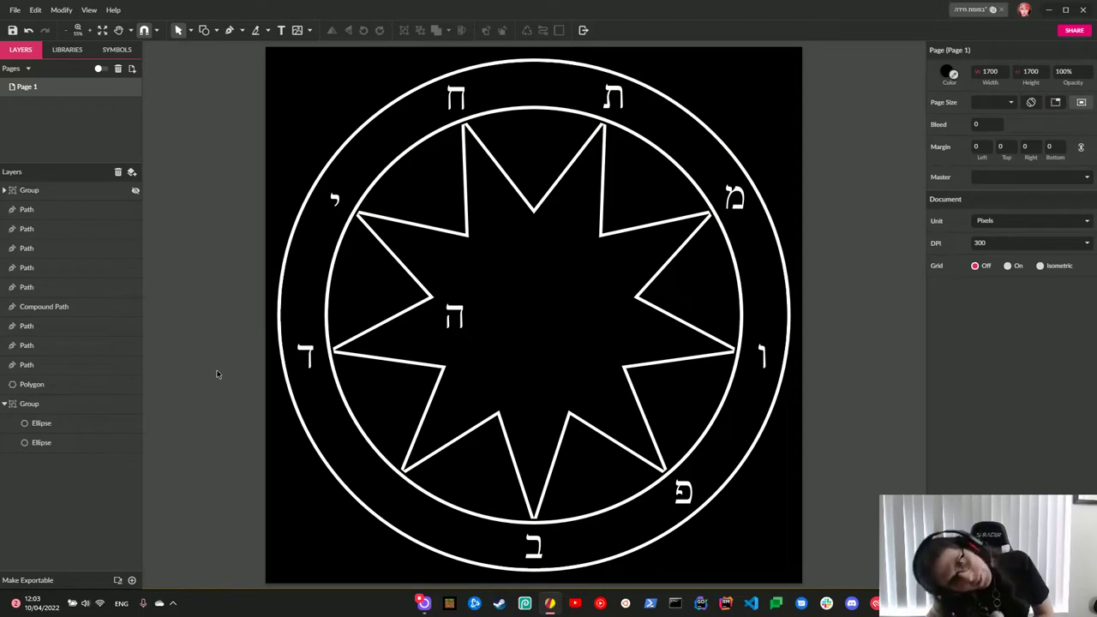
# Move the ה letter from the star's centre to the ring's lower left.
pyautogui.click(453, 315)
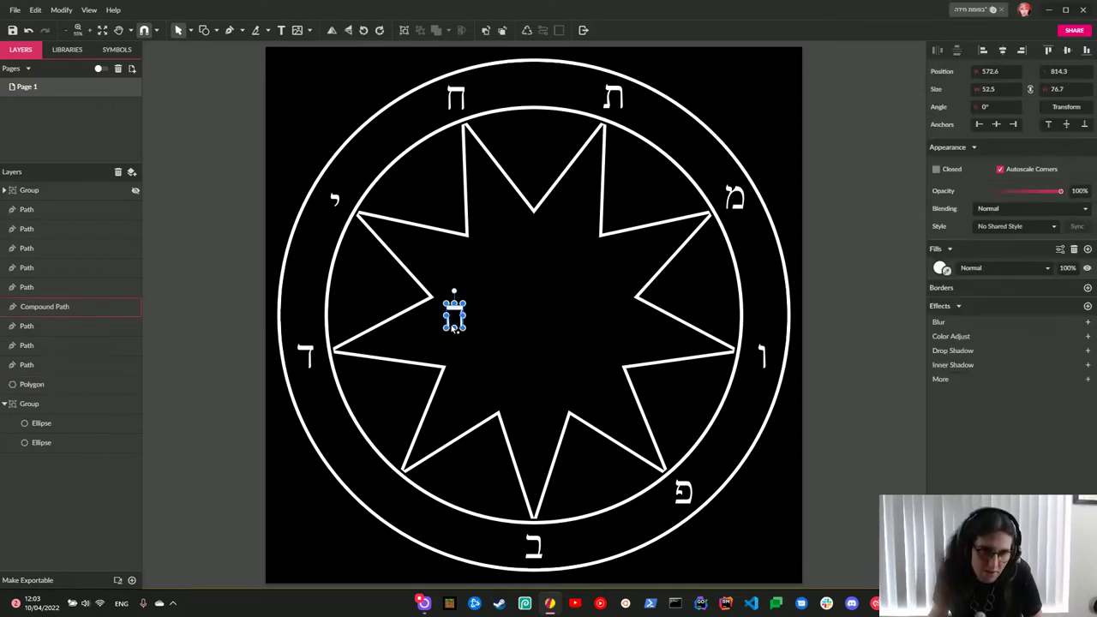
pyautogui.moveTo(454, 315); pyautogui.dragTo(388, 488)
pyautogui.click(275, 509)
pyautogui.click(387, 490)
pyautogui.click(284, 498)
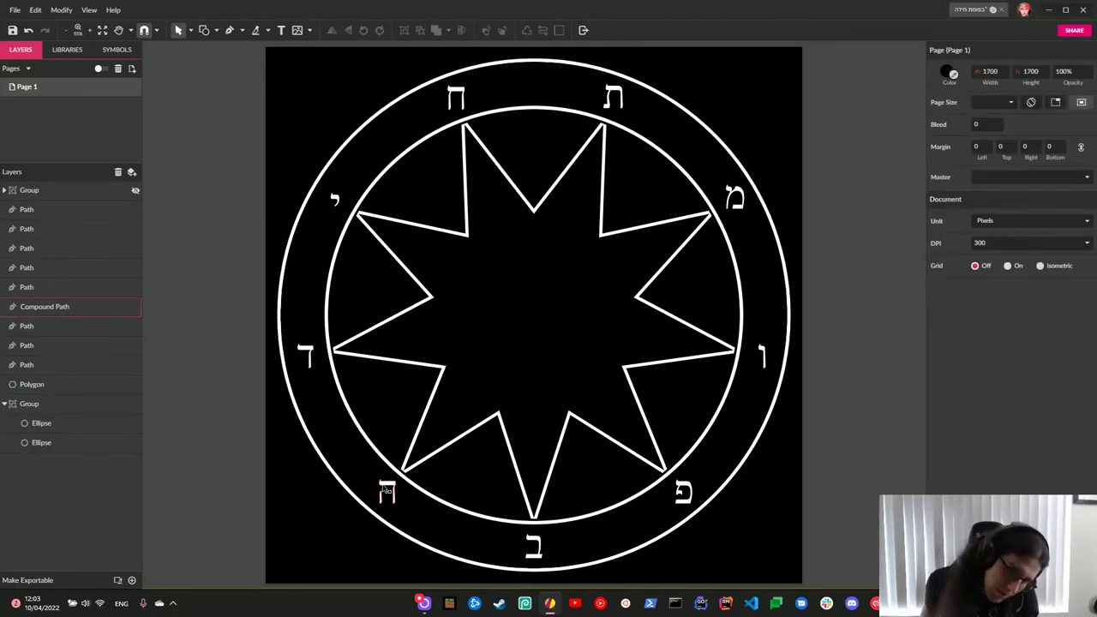
pyautogui.click(388, 490)
pyautogui.click(261, 491)
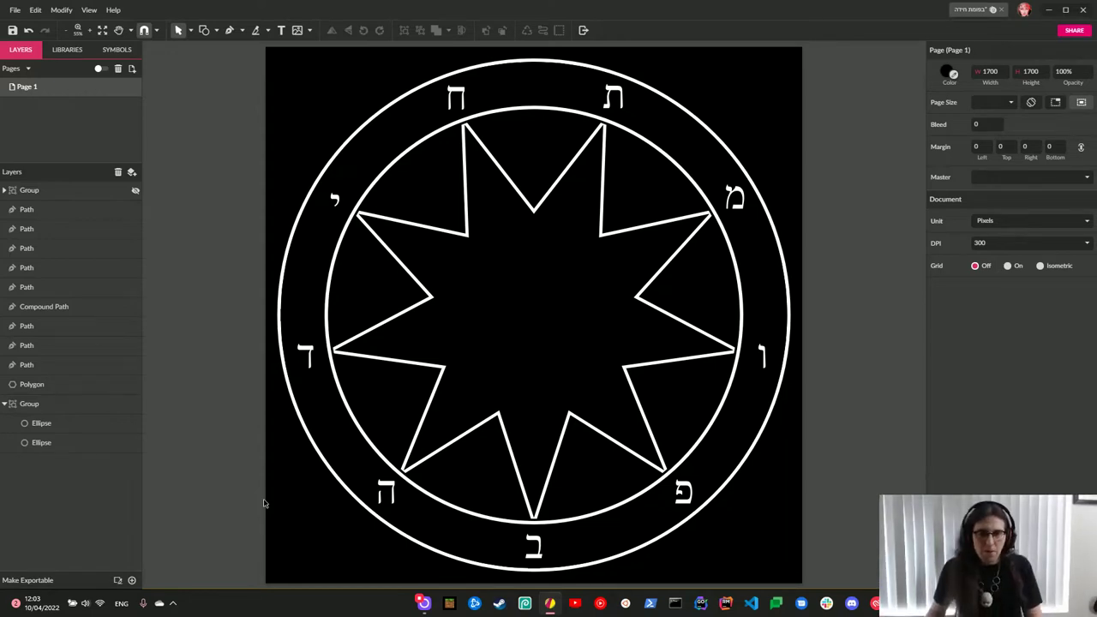
# Open the recent mandala file בעל בהמות from the File menu.
pyautogui.click(15, 12)
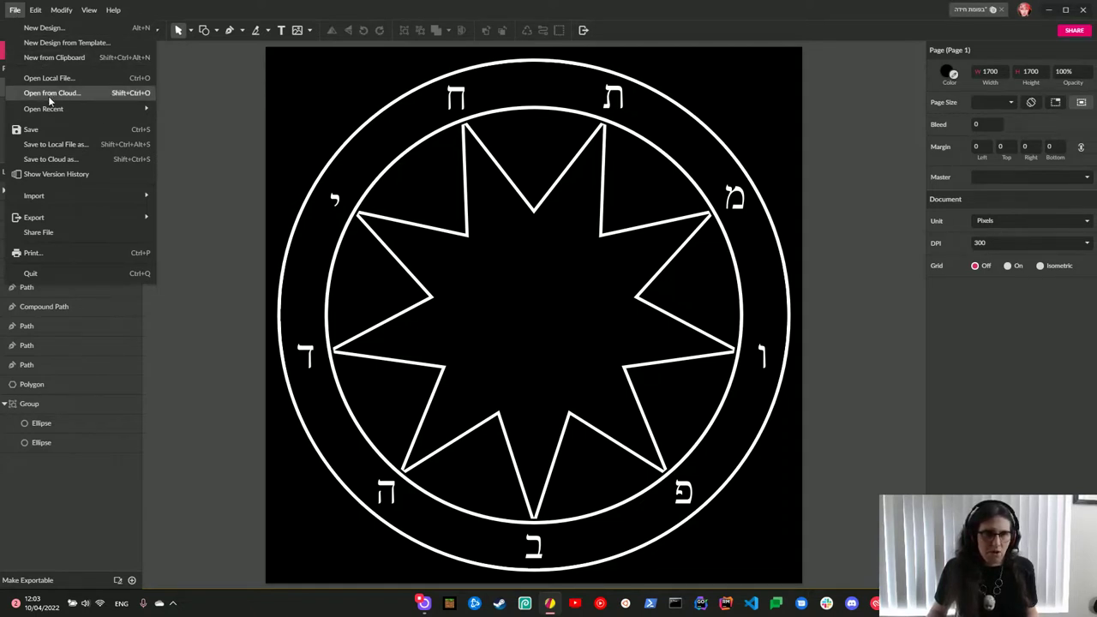
pyautogui.moveTo(52, 113)
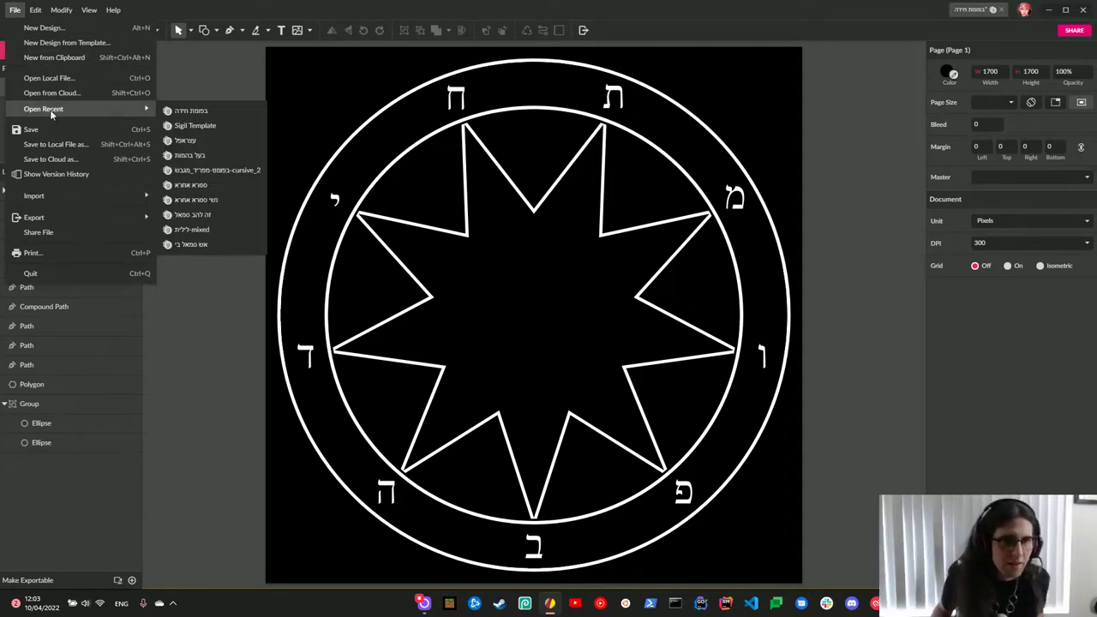
pyautogui.click(191, 155)
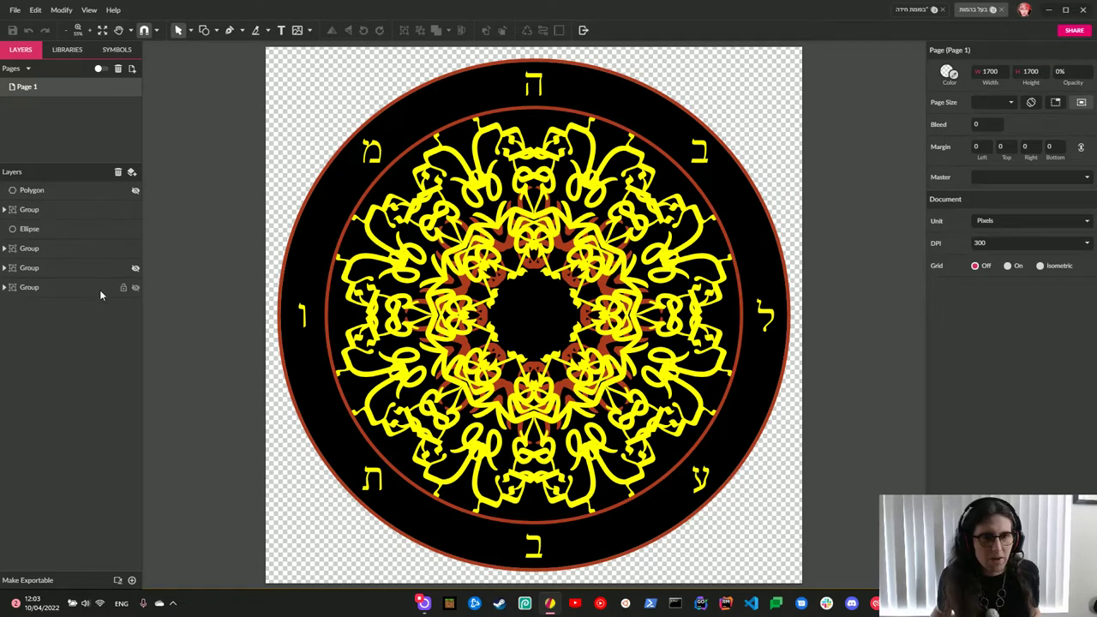
# Browse the nested groups and paths in the בעל בהמות layers panel.
pyautogui.click(4, 287)
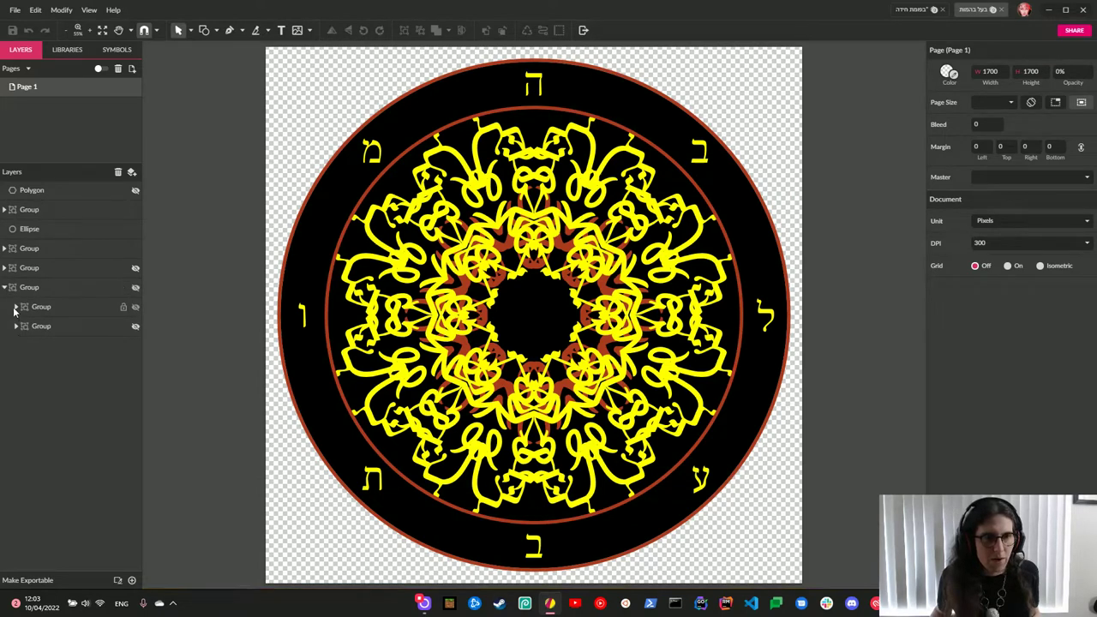
pyautogui.click(16, 307)
pyautogui.click(17, 307)
pyautogui.click(17, 326)
pyautogui.click(60, 365)
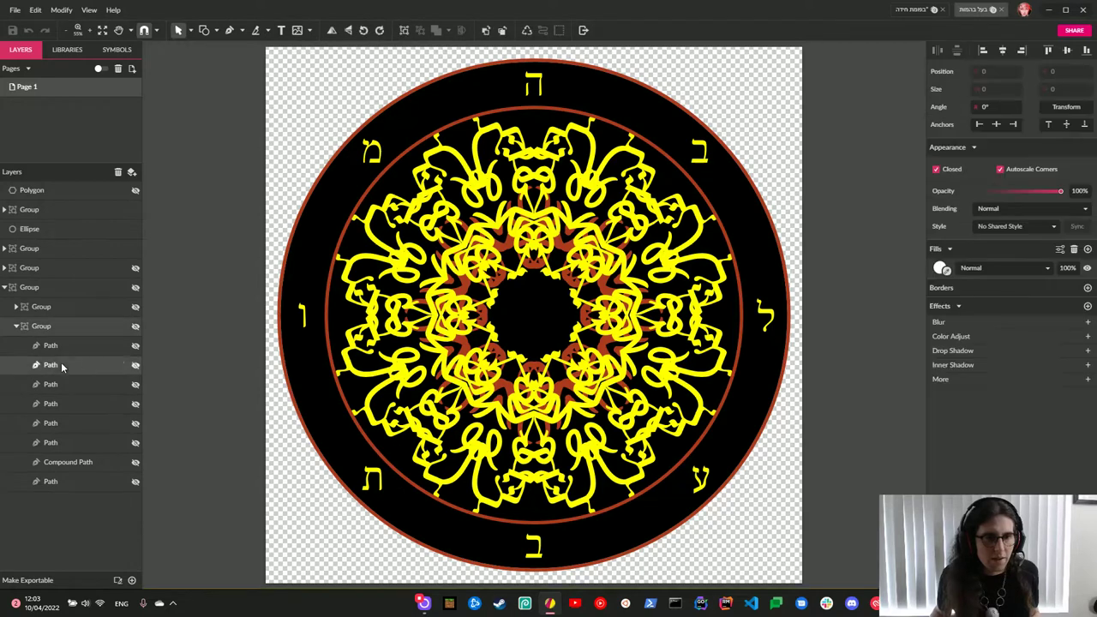
pyautogui.click(16, 325)
pyautogui.click(4, 288)
pyautogui.click(4, 267)
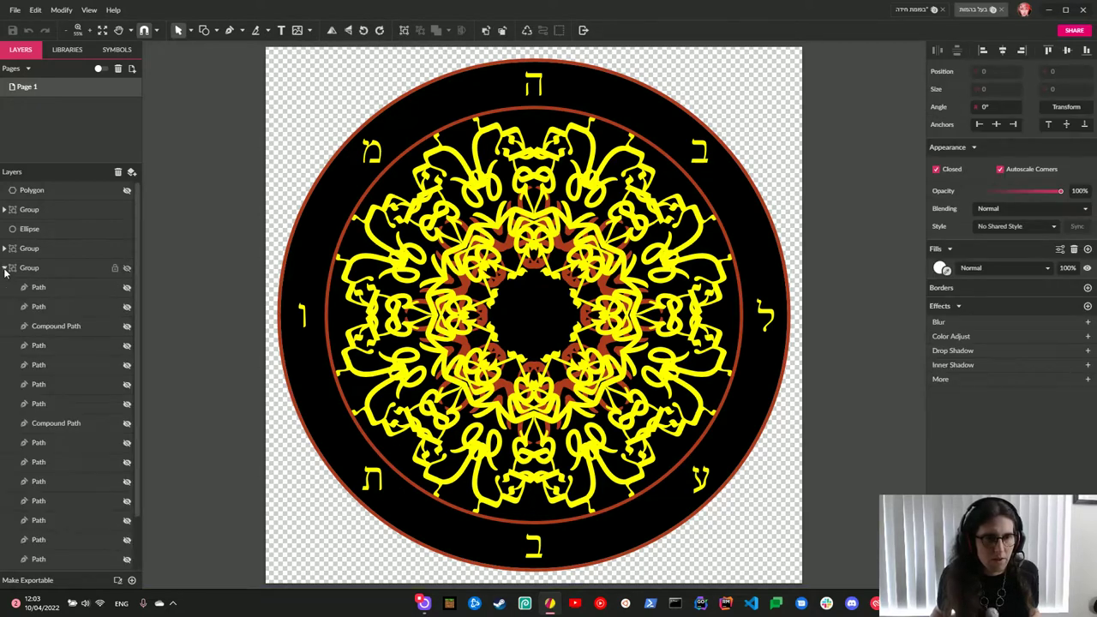
pyautogui.click(5, 267)
pyautogui.click(29, 249)
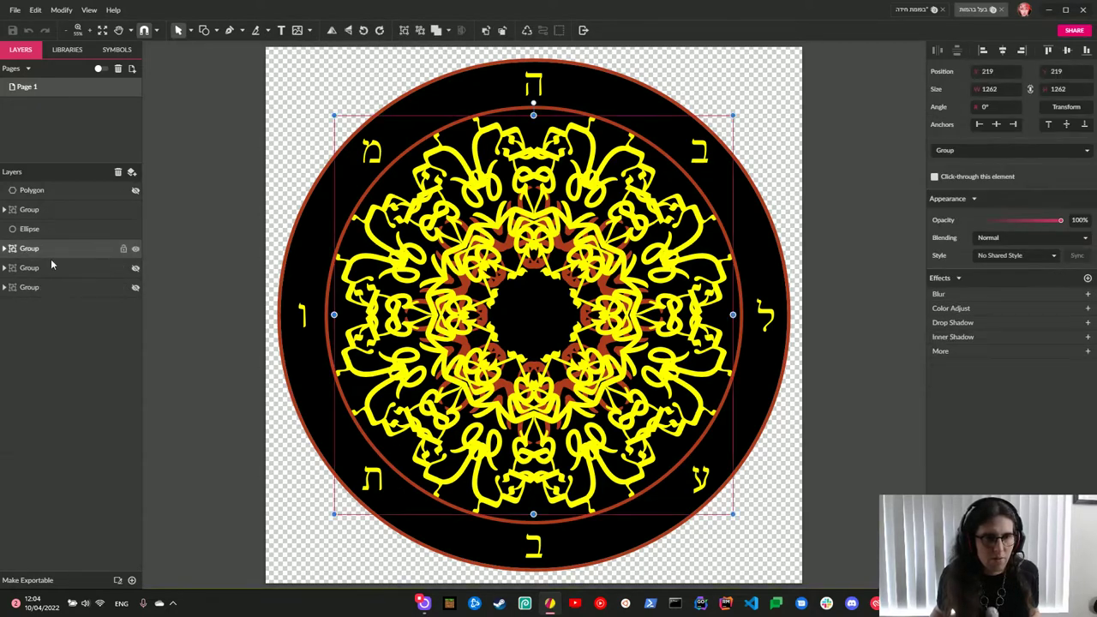
pyautogui.click(52, 267)
pyautogui.click(5, 267)
pyautogui.scroll(-1, 61, 401)
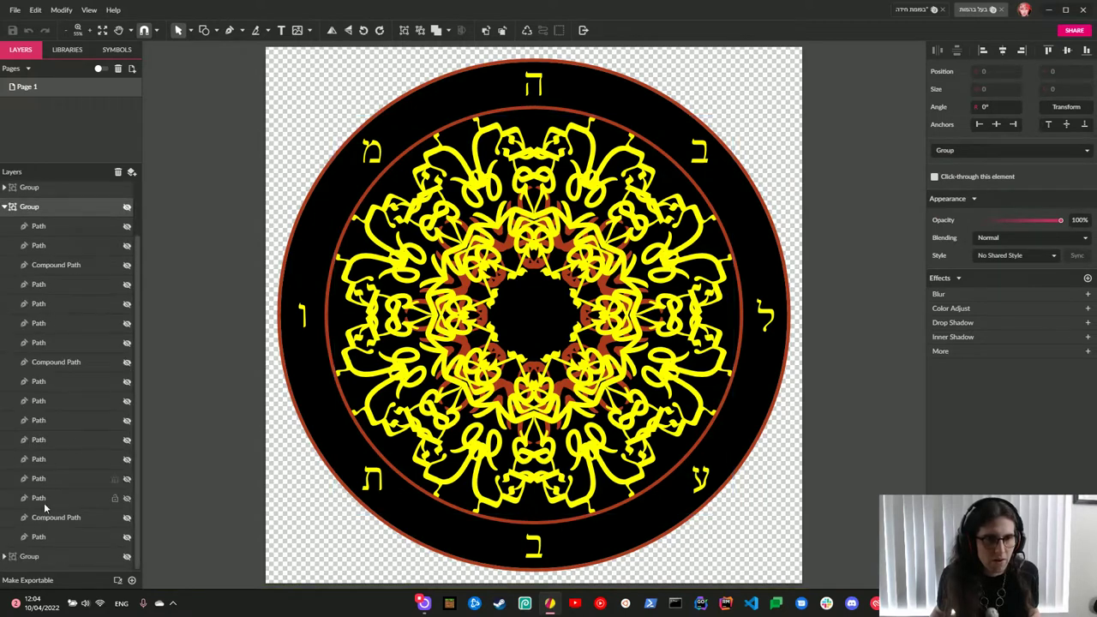
pyautogui.click(4, 207)
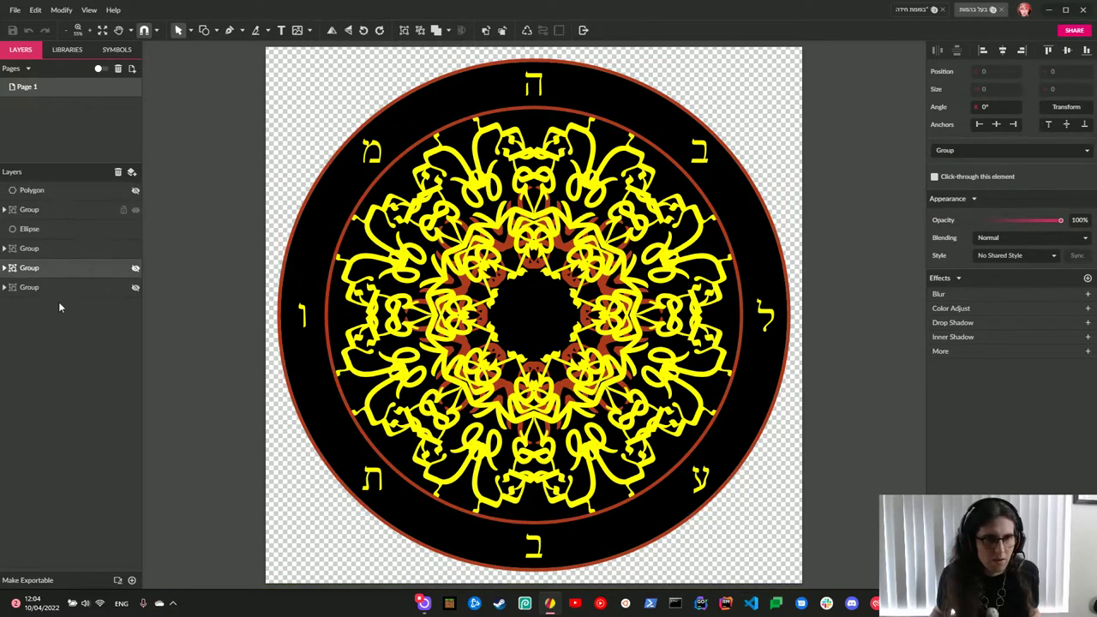
# Select the ring ellipse and read its border colour, #AB3A1E.
pyautogui.click(19, 248)
pyautogui.click(4, 248)
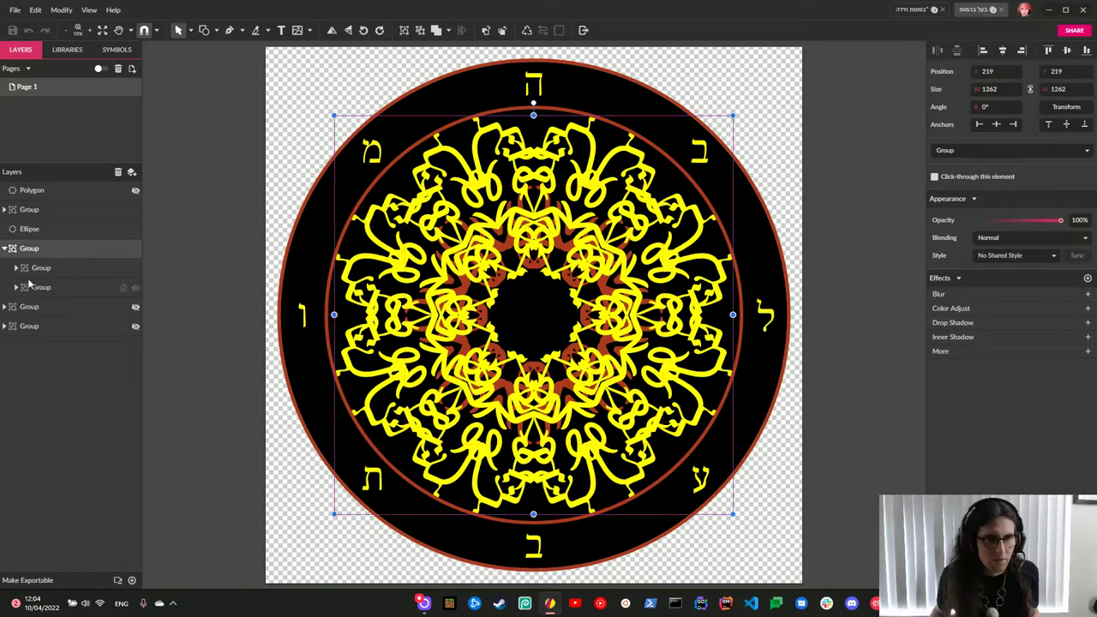
pyautogui.click(17, 287)
pyautogui.scroll(-10, 58, 330)
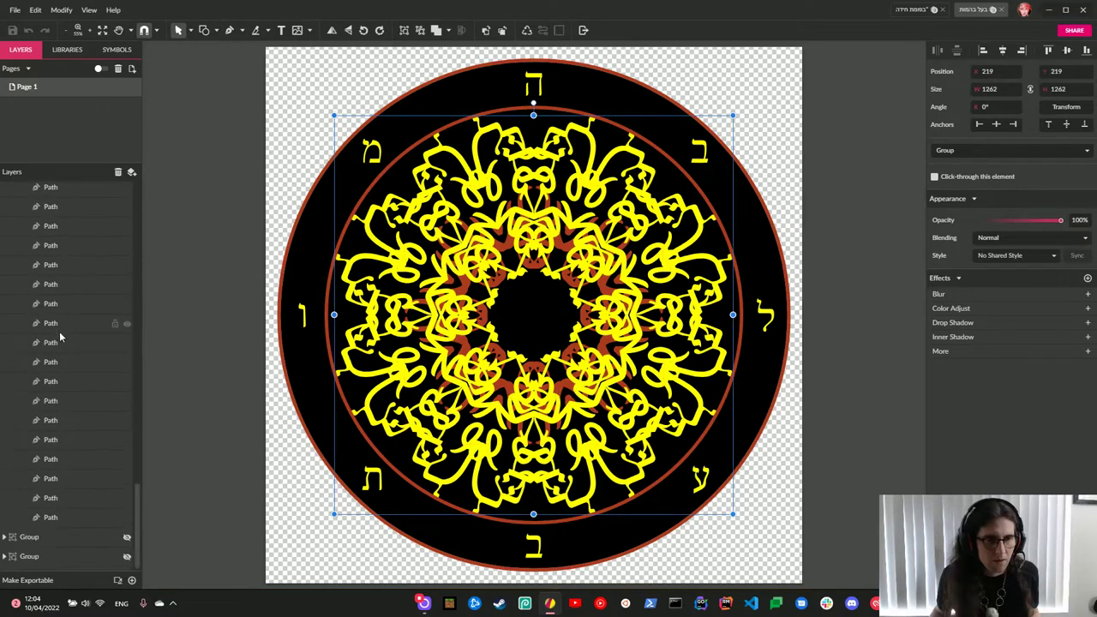
pyautogui.scroll(10, 60, 337)
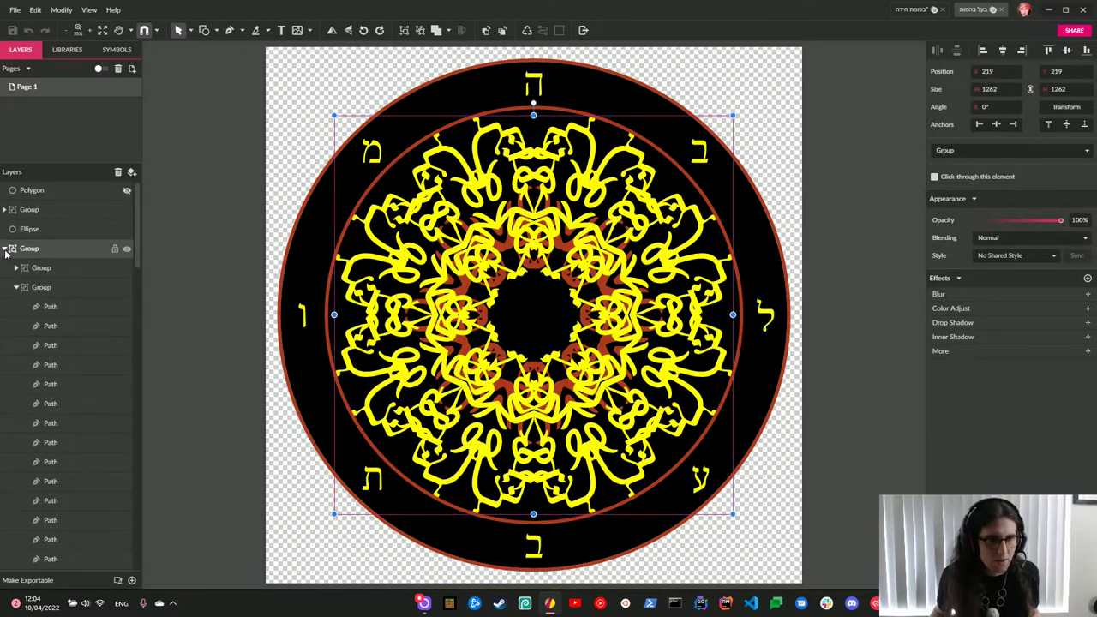
pyautogui.click(5, 248)
pyautogui.click(4, 209)
pyautogui.click(41, 383)
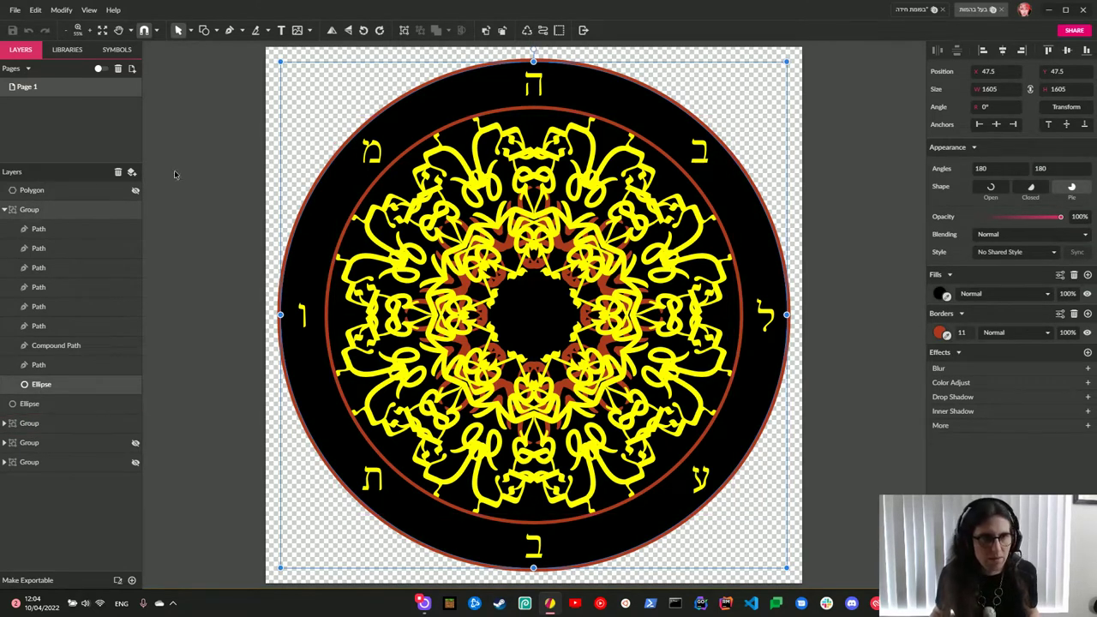
pyautogui.click(942, 334)
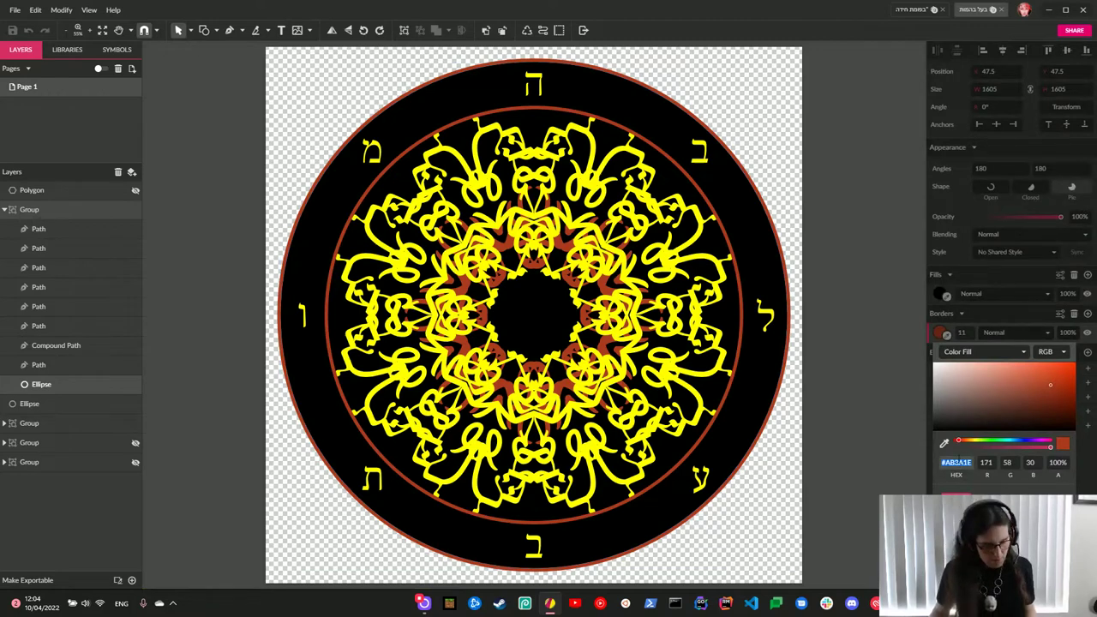
pyautogui.press('Escape')
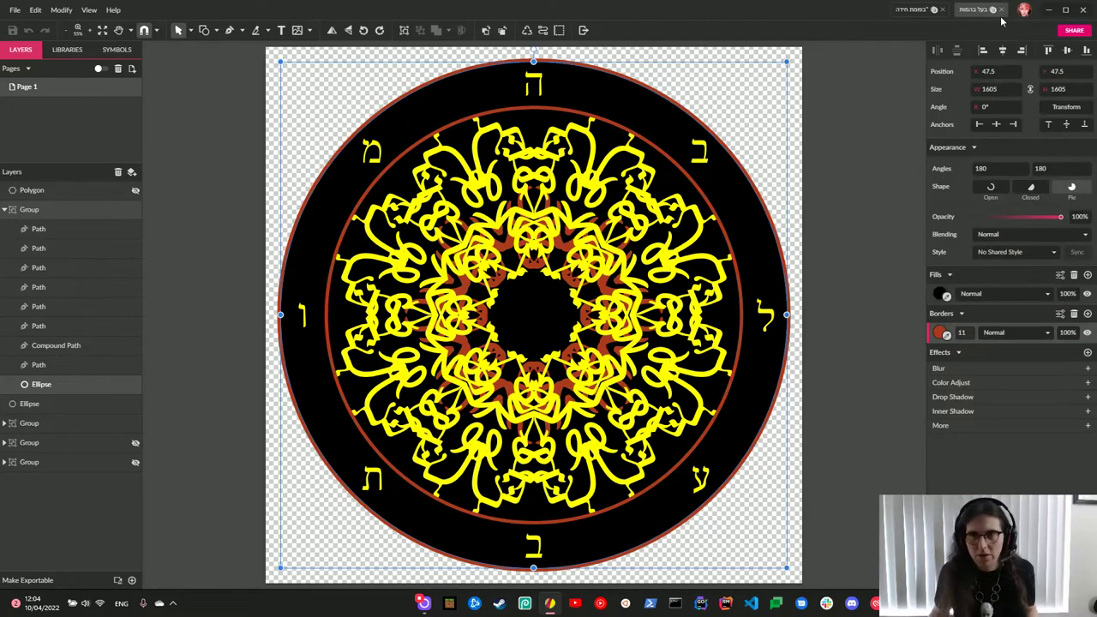
# Back in the star design, give both ring circles the brown #AB3A1E border.
pyautogui.click(913, 9)
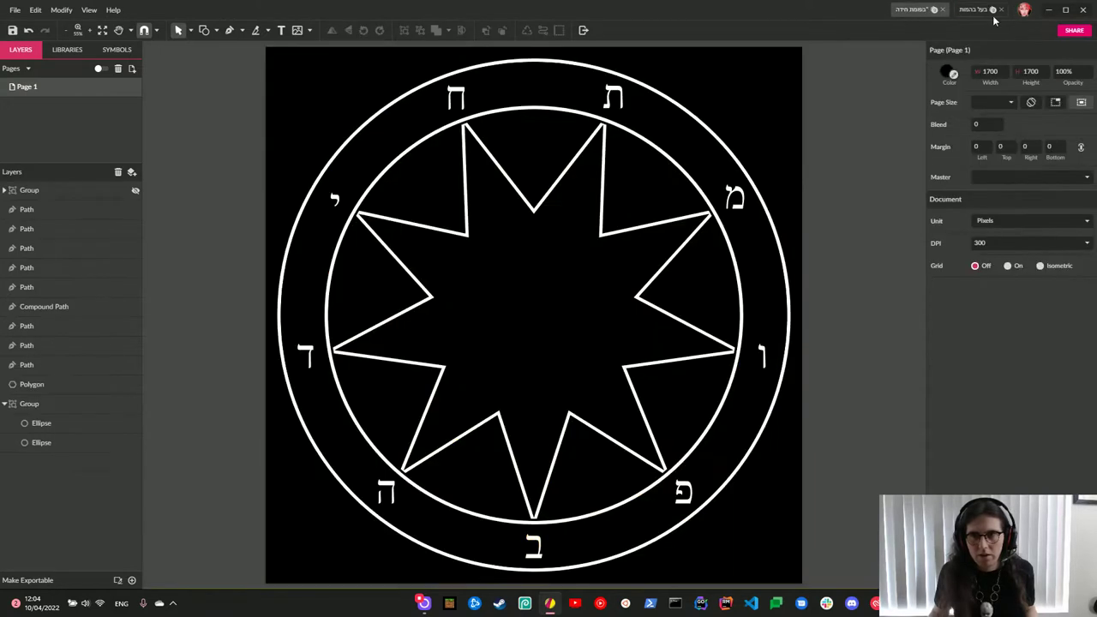
pyautogui.click(59, 424)
pyautogui.keyDown('shift'); pyautogui.click(59, 442); pyautogui.keyUp('shift')
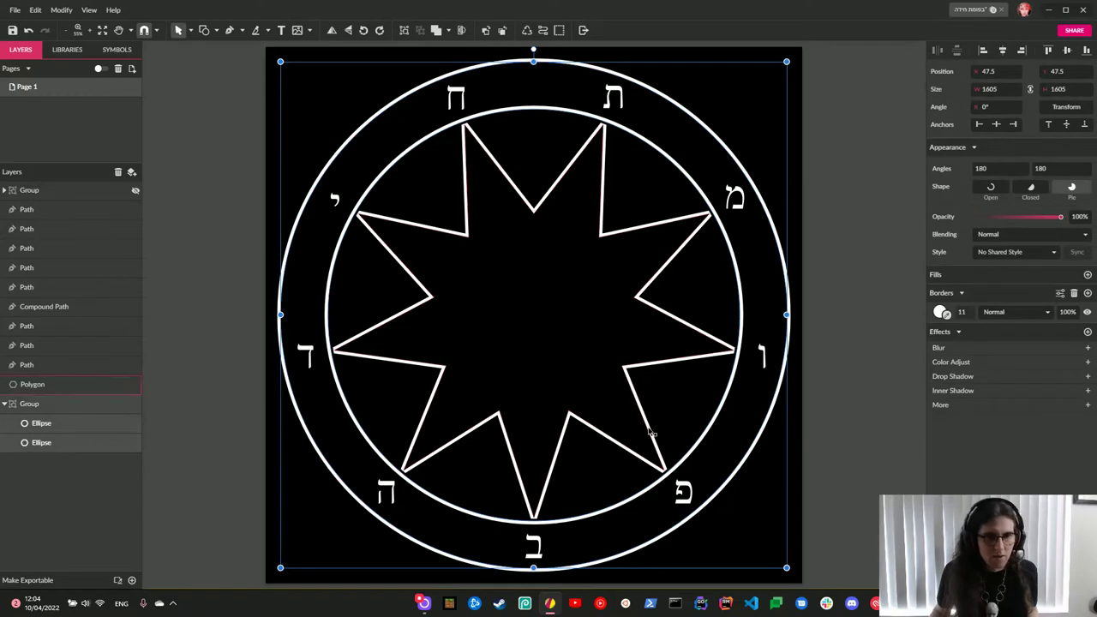
pyautogui.click(940, 313)
pyautogui.press('Return')
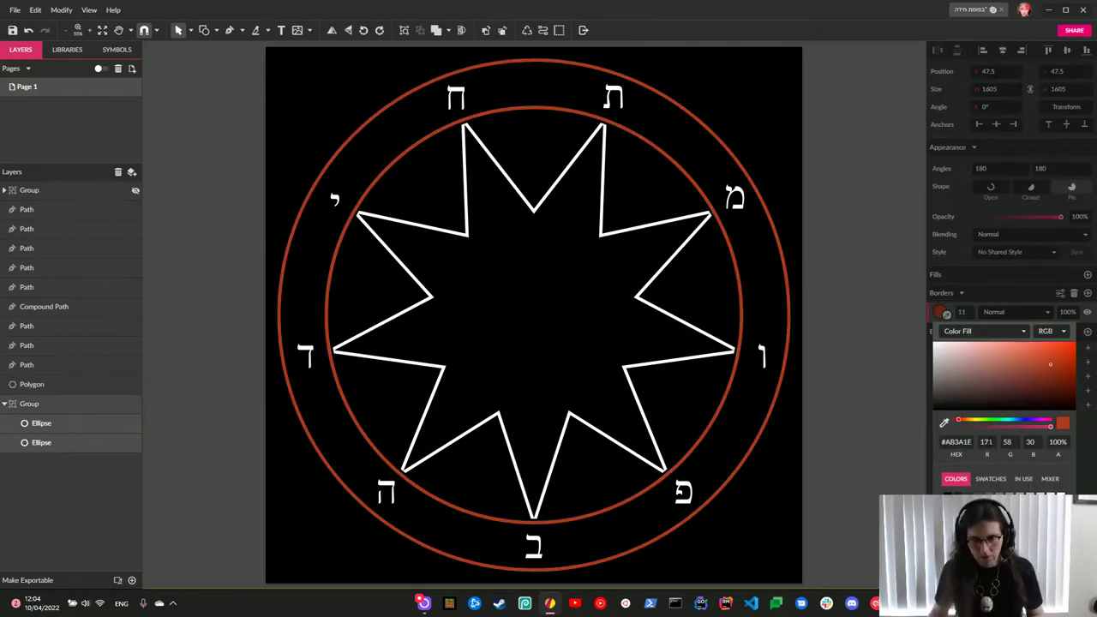
pyautogui.click(875, 417)
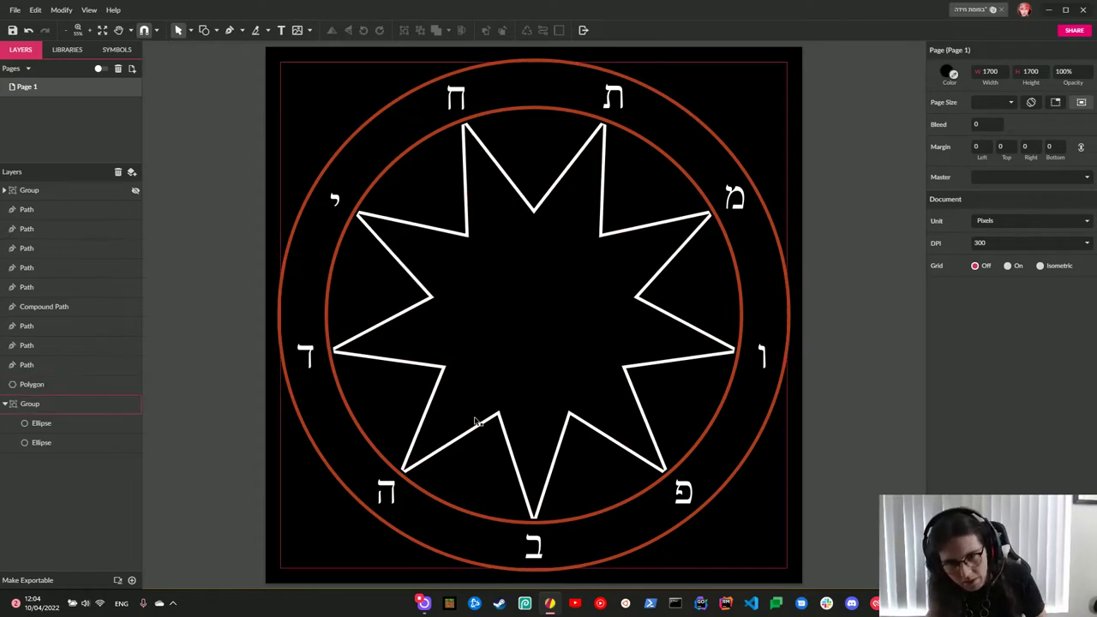
# Colour the nine ring letters yellow and move them into the circles' group.
pyautogui.click(762, 355)
pyautogui.click(824, 370)
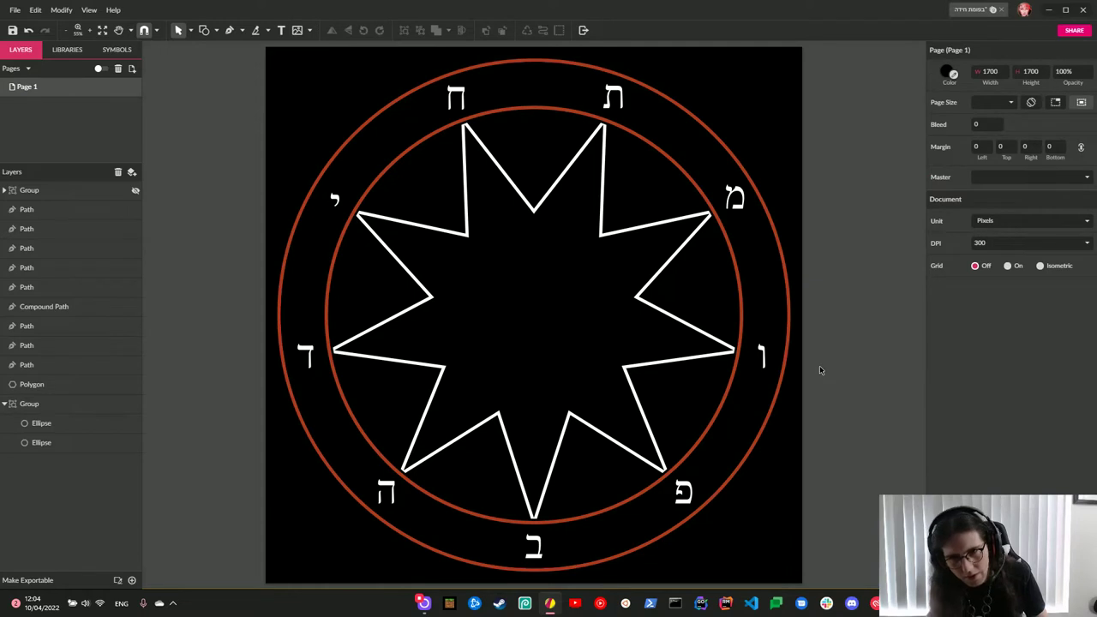
pyautogui.click(31, 365)
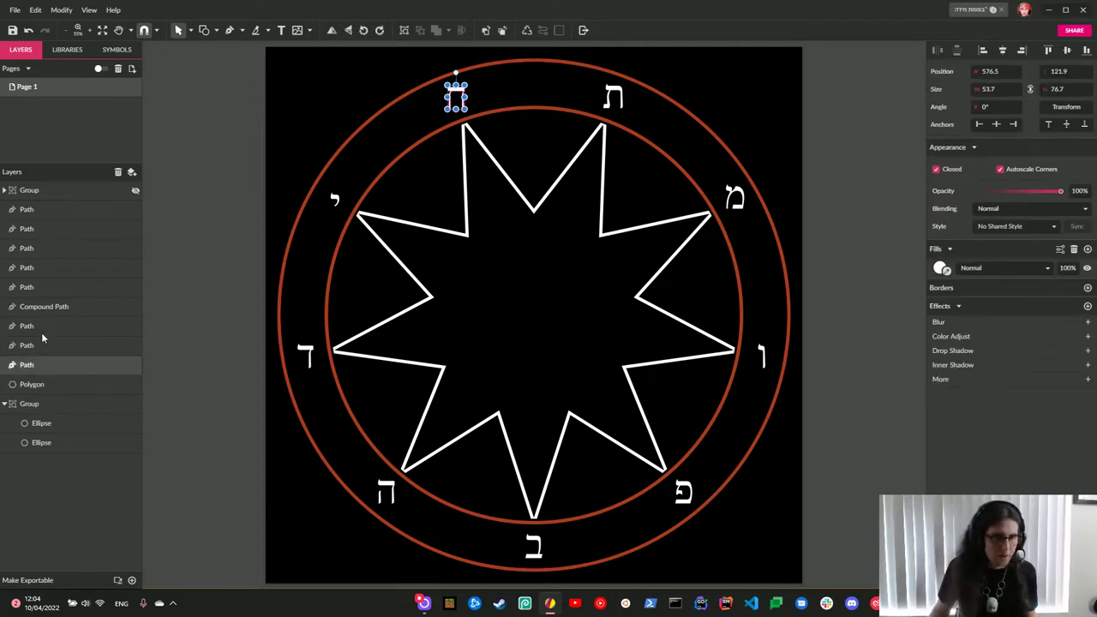
pyautogui.keyDown('shift'); pyautogui.click(34, 212); pyautogui.keyUp('shift')
pyautogui.click(940, 269)
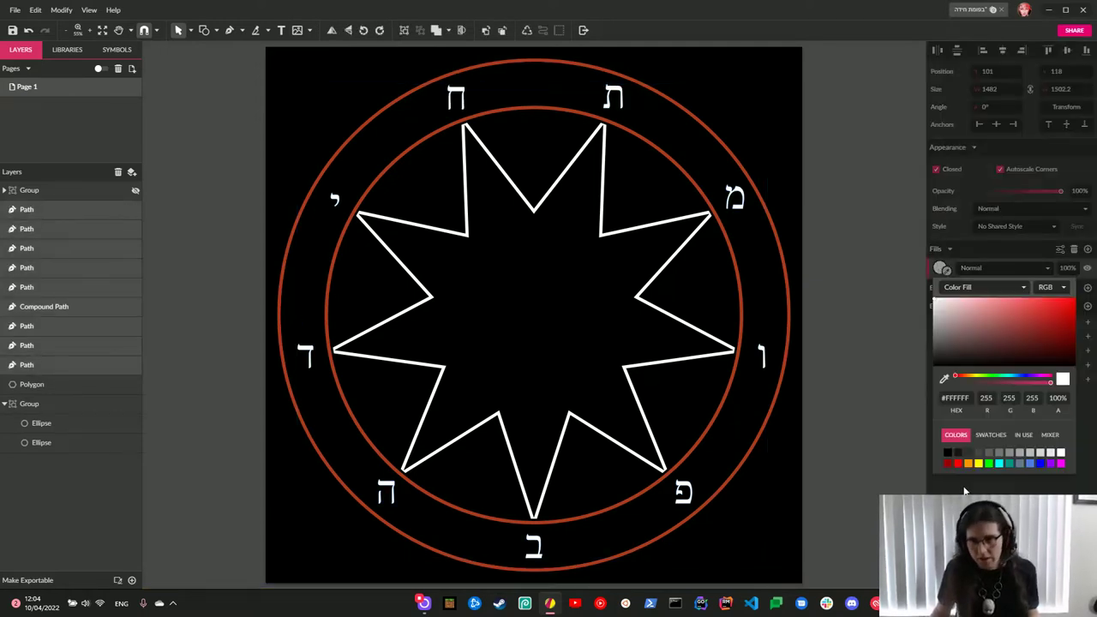
pyautogui.click(977, 462)
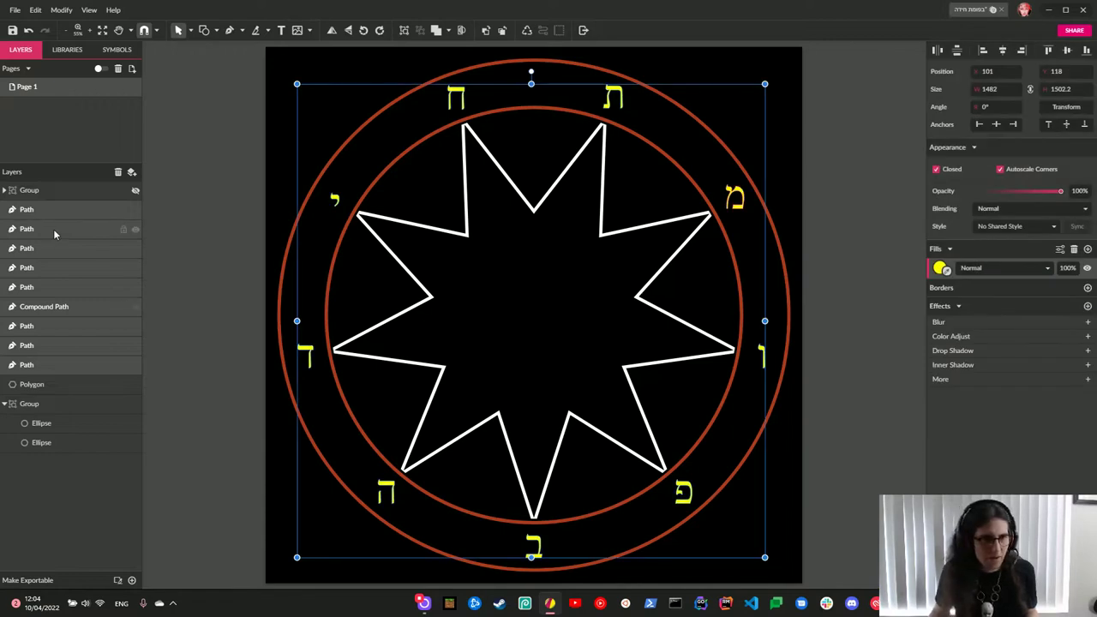
pyautogui.moveTo(53, 229); pyautogui.dragTo(67, 424)
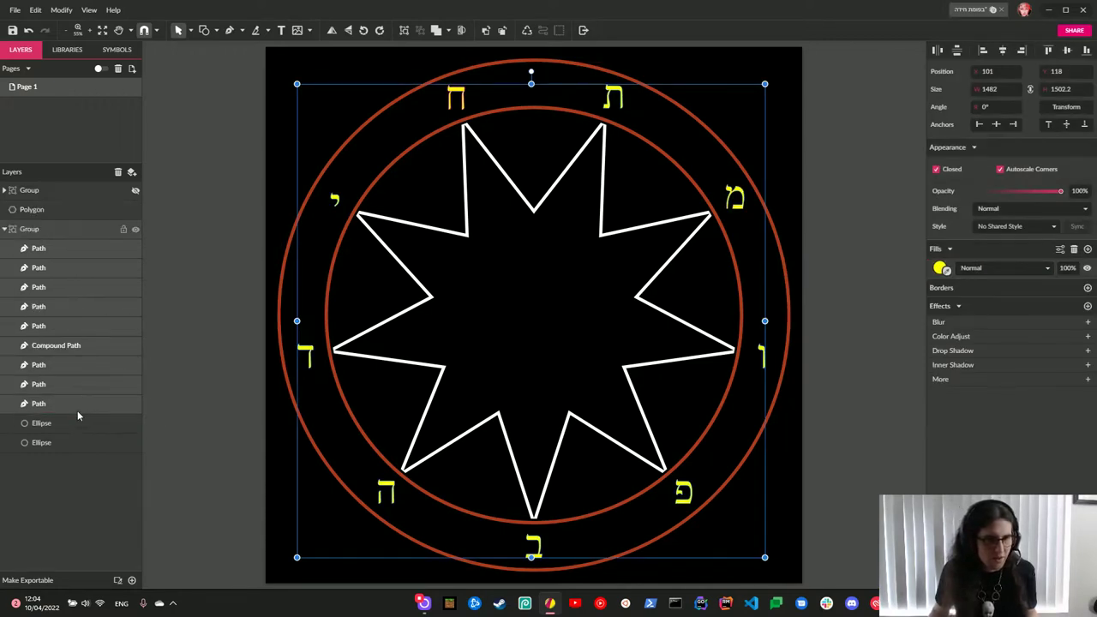
pyautogui.click(4, 230)
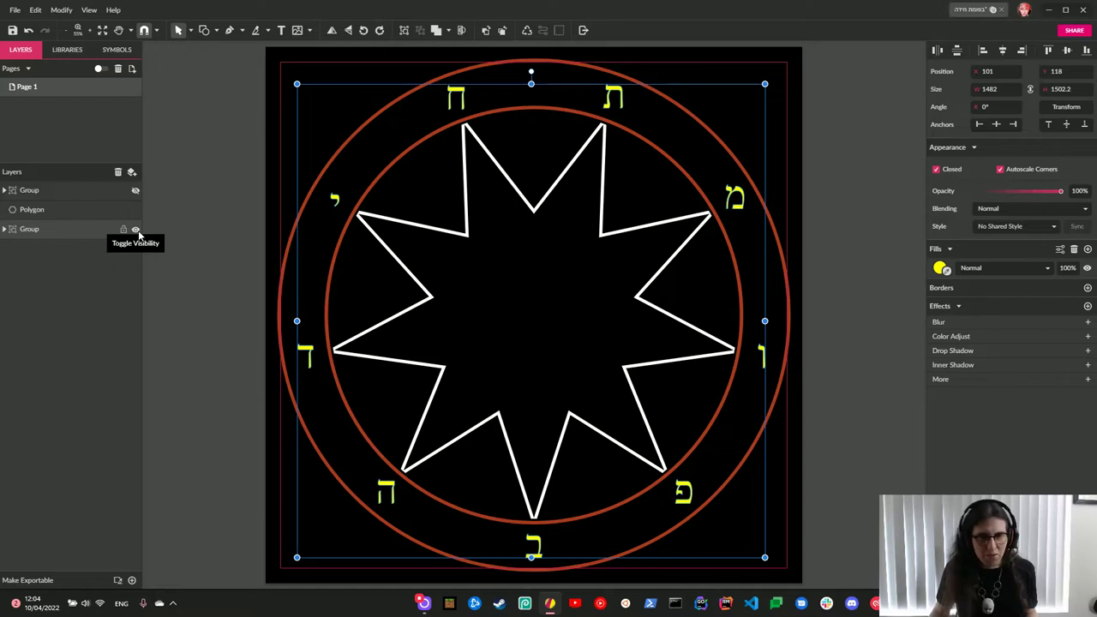
# Hide the mandala and star, show the Hebrew title, and move it down the page.
pyautogui.click(136, 229)
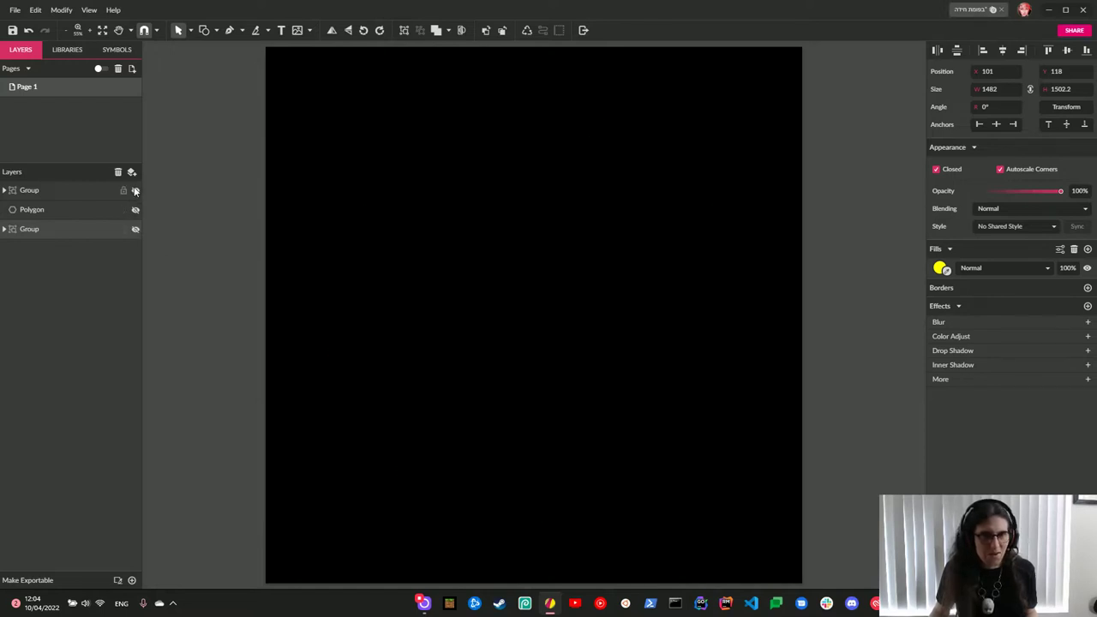
pyautogui.click(134, 191)
pyautogui.click(136, 209)
pyautogui.click(136, 190)
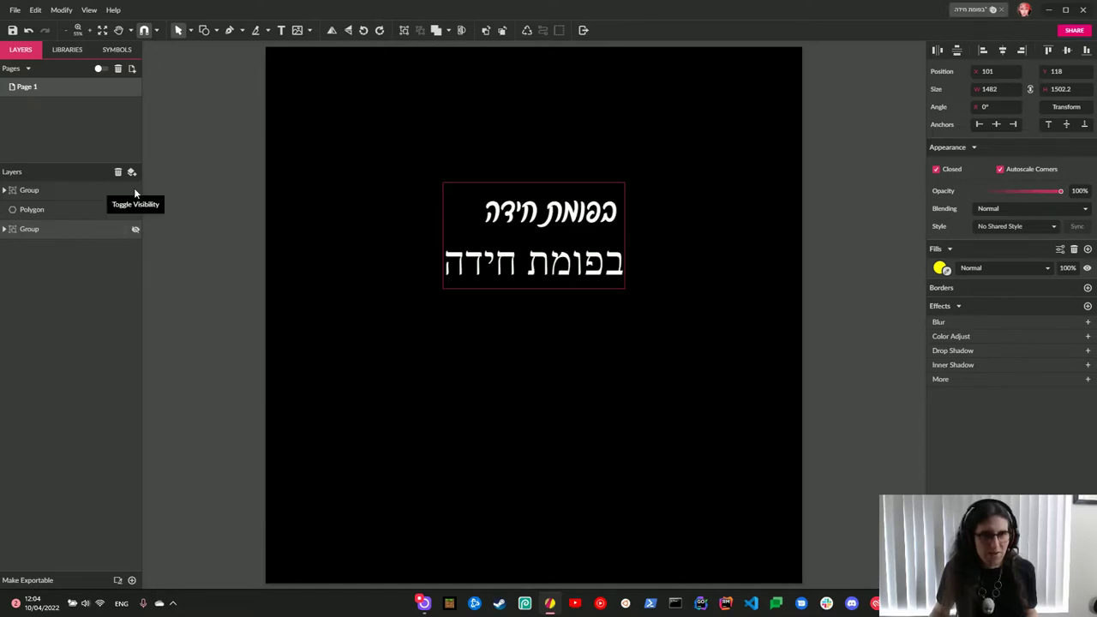
pyautogui.moveTo(572, 267); pyautogui.dragTo(573, 322)
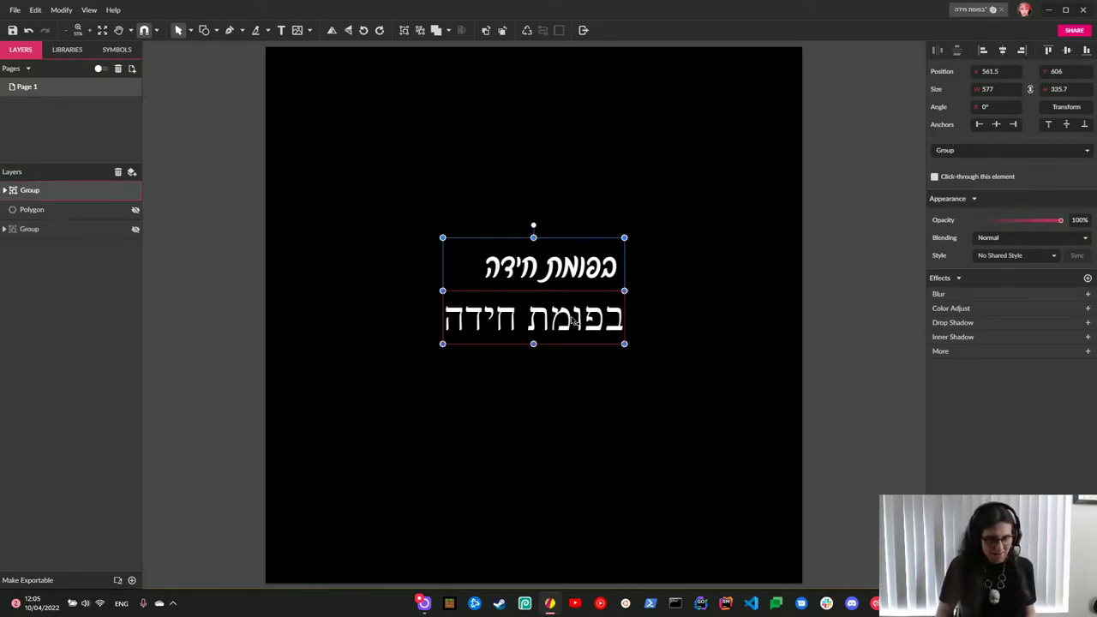
# Ungroup the title into two text lines and inspect the upper line's Shemesh 130 font.
pyautogui.hotkey('ctrl', 'shift', 'g')
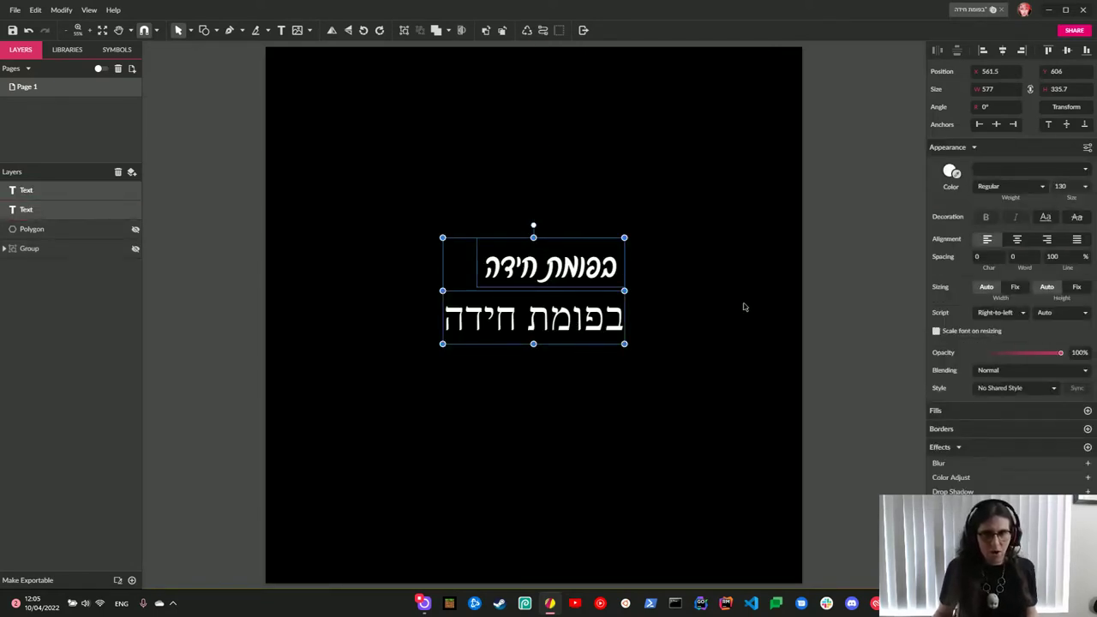
pyautogui.click(744, 308)
pyautogui.click(602, 328)
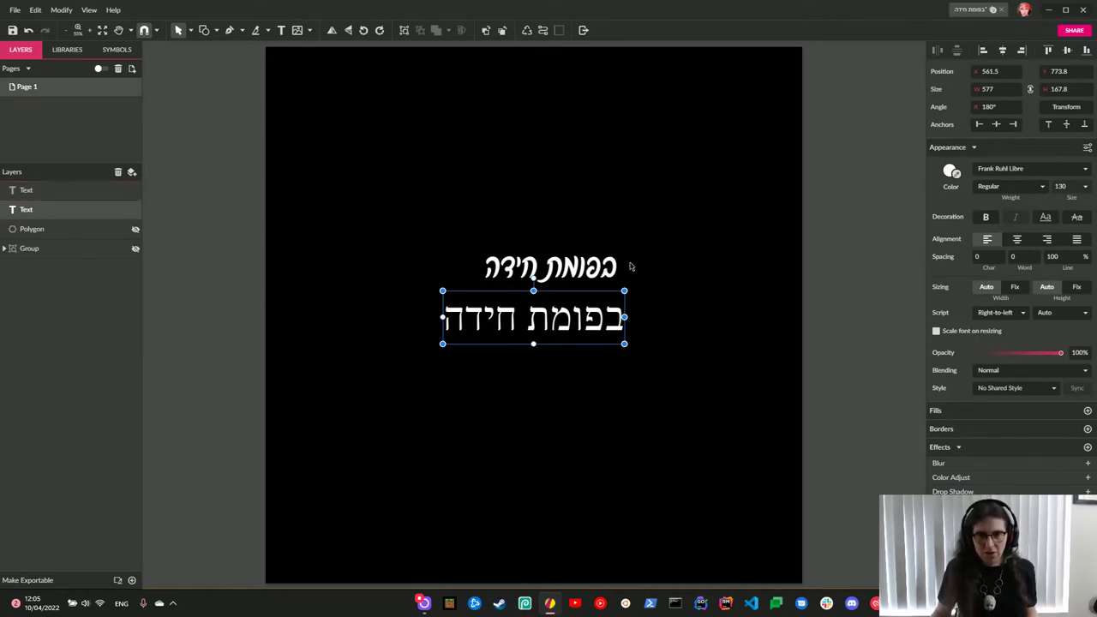
pyautogui.click(610, 267)
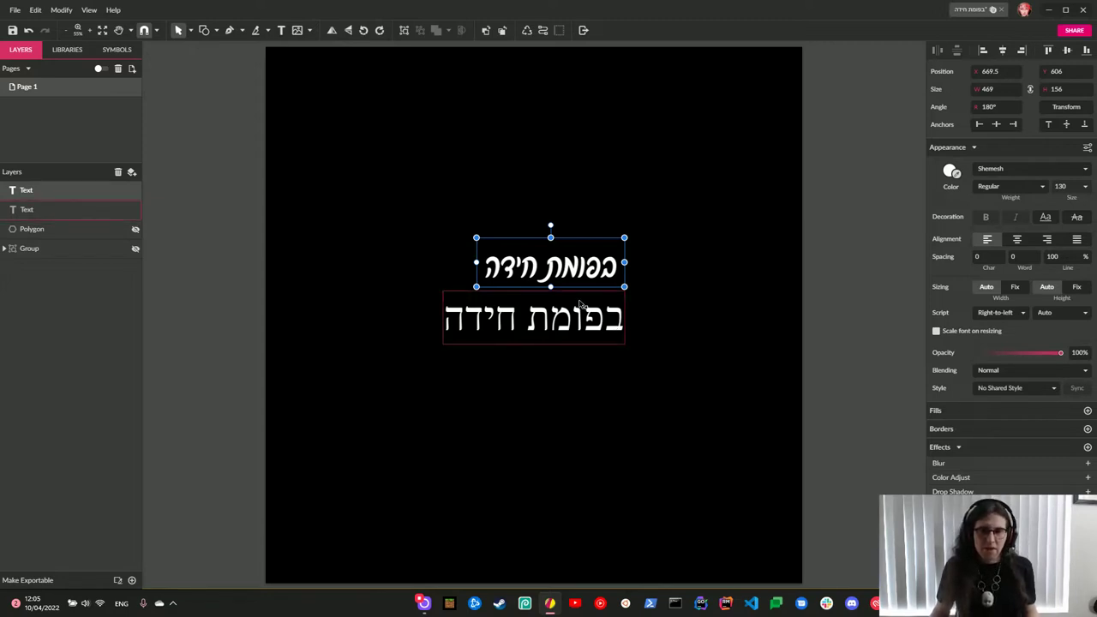
pyautogui.click(677, 290)
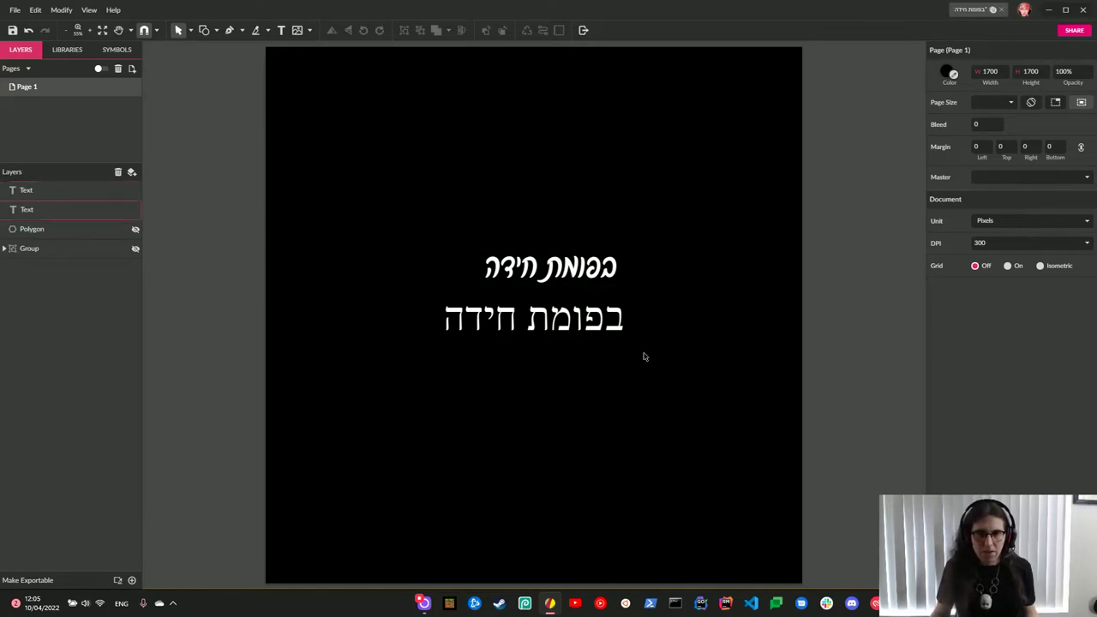
pyautogui.click(582, 266)
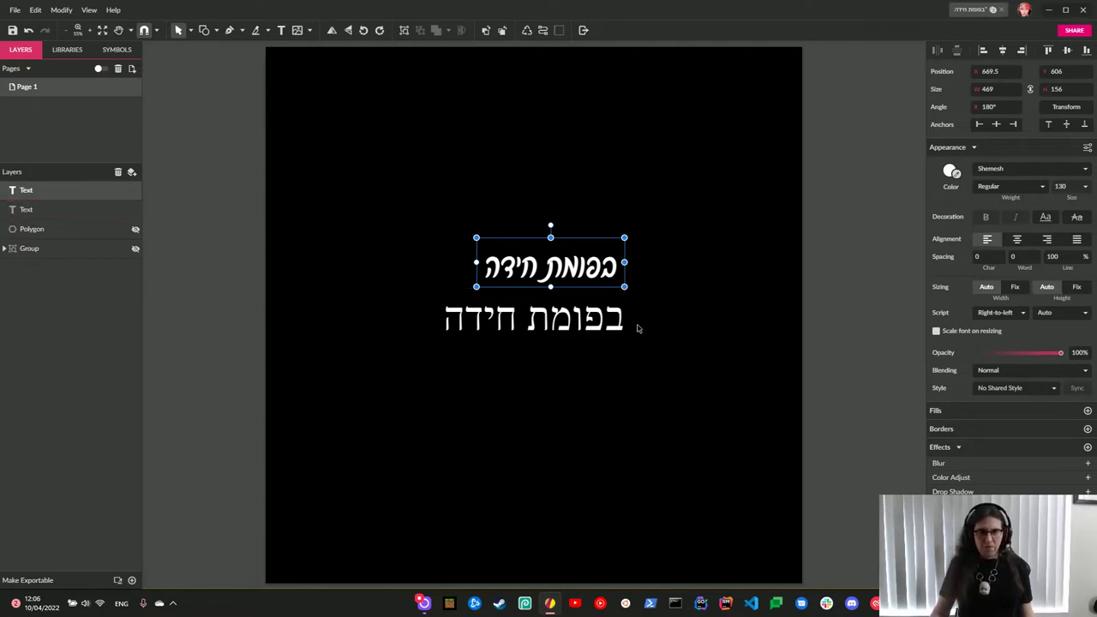
# Outline both title lines into letter paths, combining the leftmost lower letter's two pieces.
pyautogui.hotkey('ctrl', 'shift', 'o')
pyautogui.hotkey('ctrl', 'shift', 'g')
pyautogui.click(618, 413)
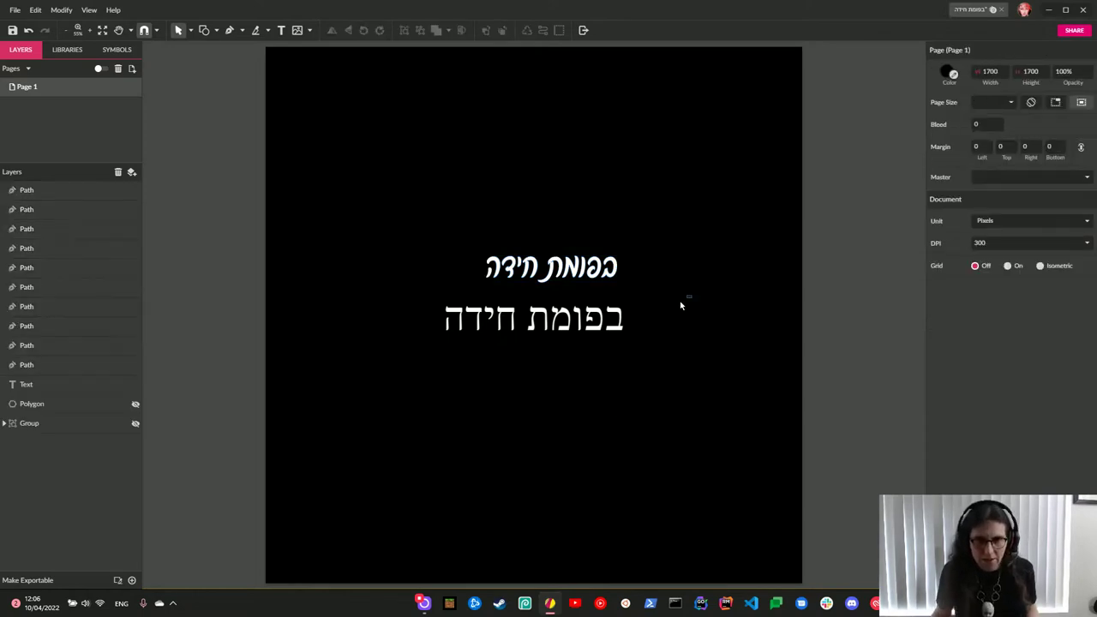
pyautogui.click(453, 341)
pyautogui.hotkey('ctrl', 'shift', 'o')
pyautogui.hotkey('ctrl', 'shift', 'g')
pyautogui.click(473, 399)
pyautogui.click(454, 324)
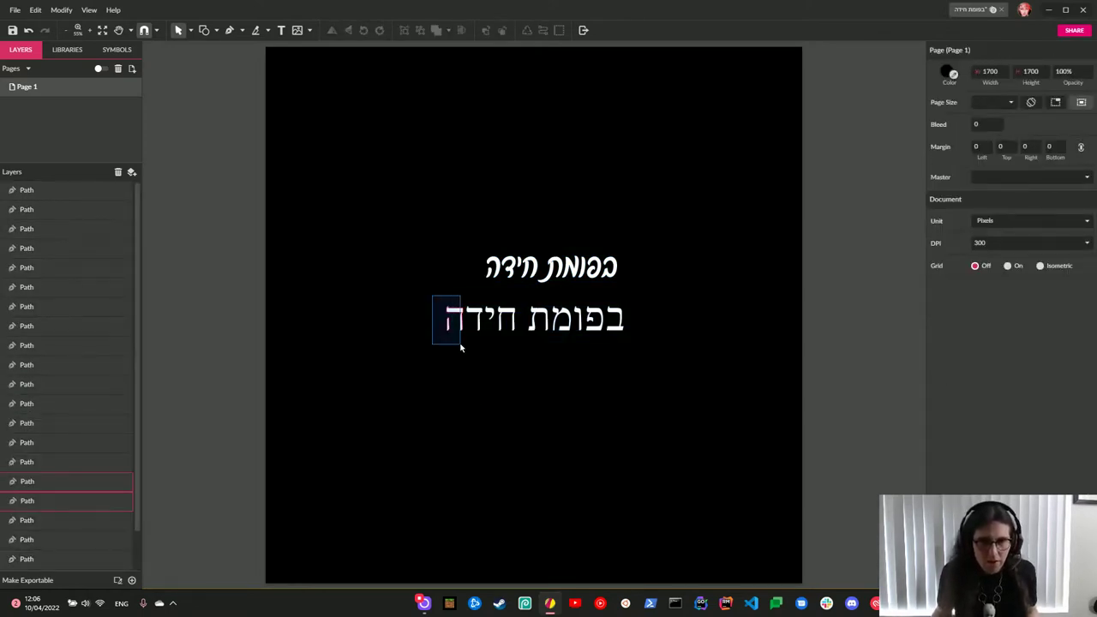
pyautogui.hotkey('ctrl', '8')
pyautogui.click(467, 455)
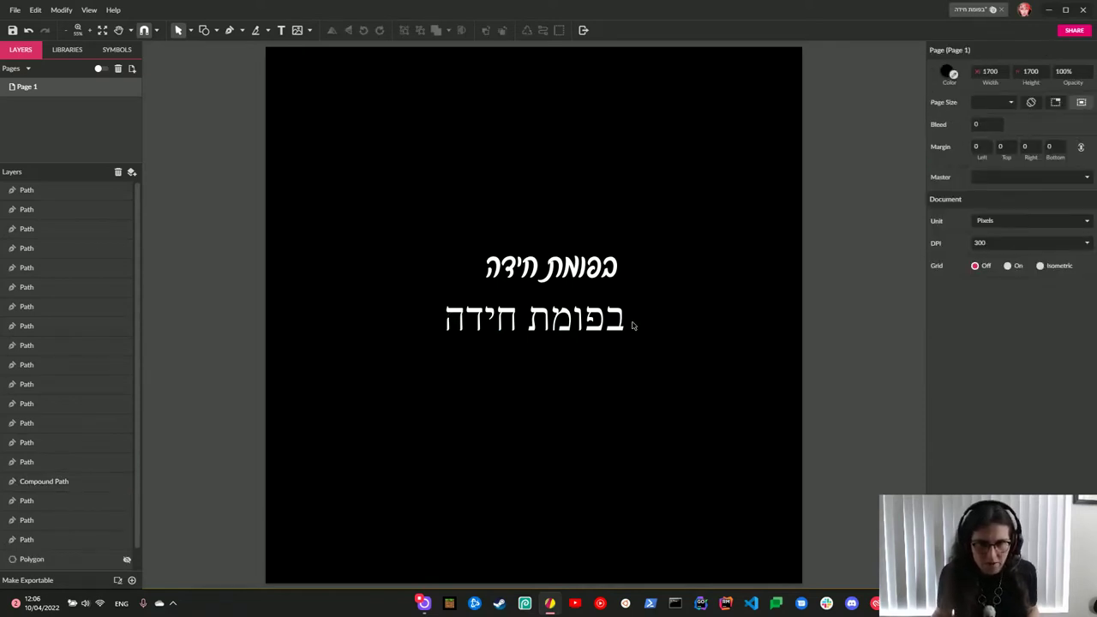
# Group each line's letters and move the upper line higher with the lower beneath.
pyautogui.moveTo(683, 304)
pyautogui.mouseDown()
pyautogui.moveTo(407, 334)
pyautogui.moveTo(403, 348)
pyautogui.mouseUp()
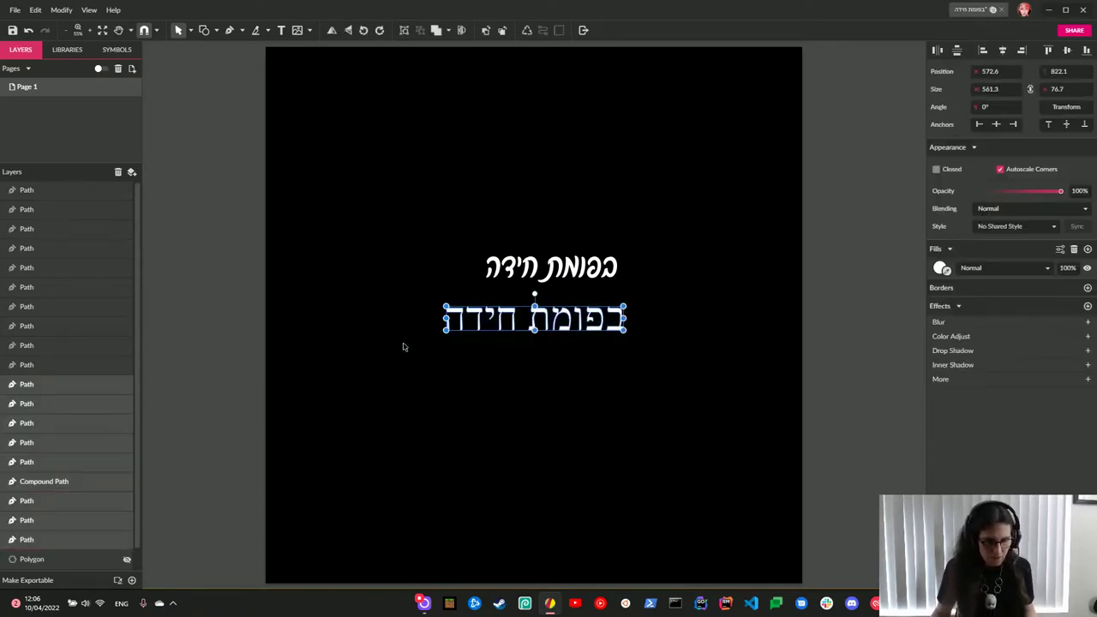
pyautogui.hotkey('ctrl', 'g')
pyautogui.click(460, 257)
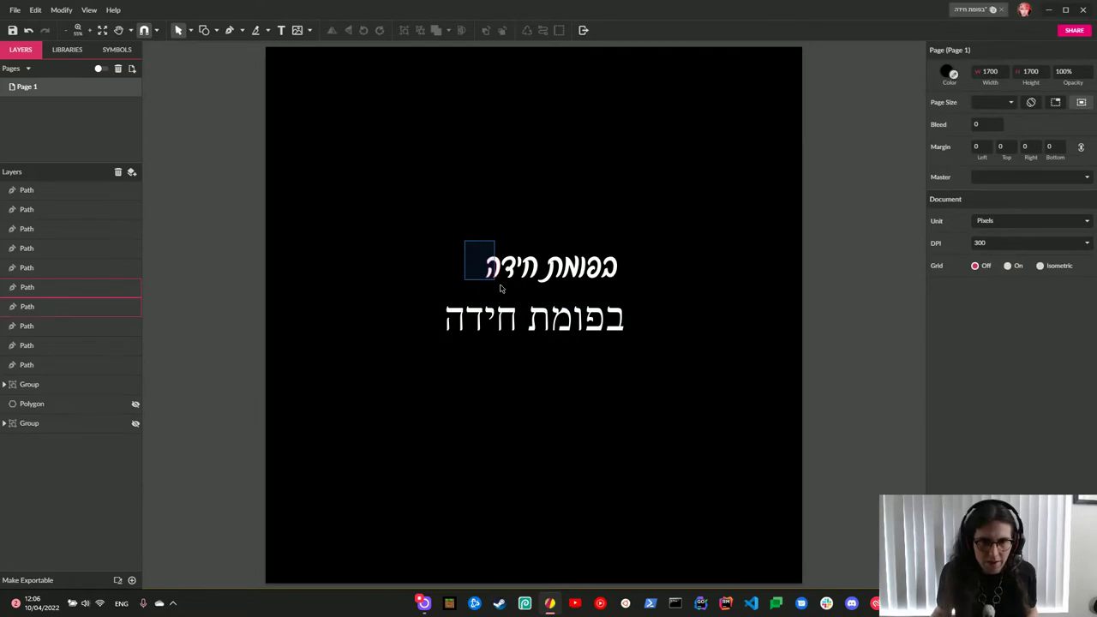
pyautogui.click(485, 262)
pyautogui.moveTo(673, 231)
pyautogui.mouseDown()
pyautogui.moveTo(492, 260)
pyautogui.moveTo(446, 287)
pyautogui.mouseUp()
pyautogui.hotkey('ctrl', 'g')
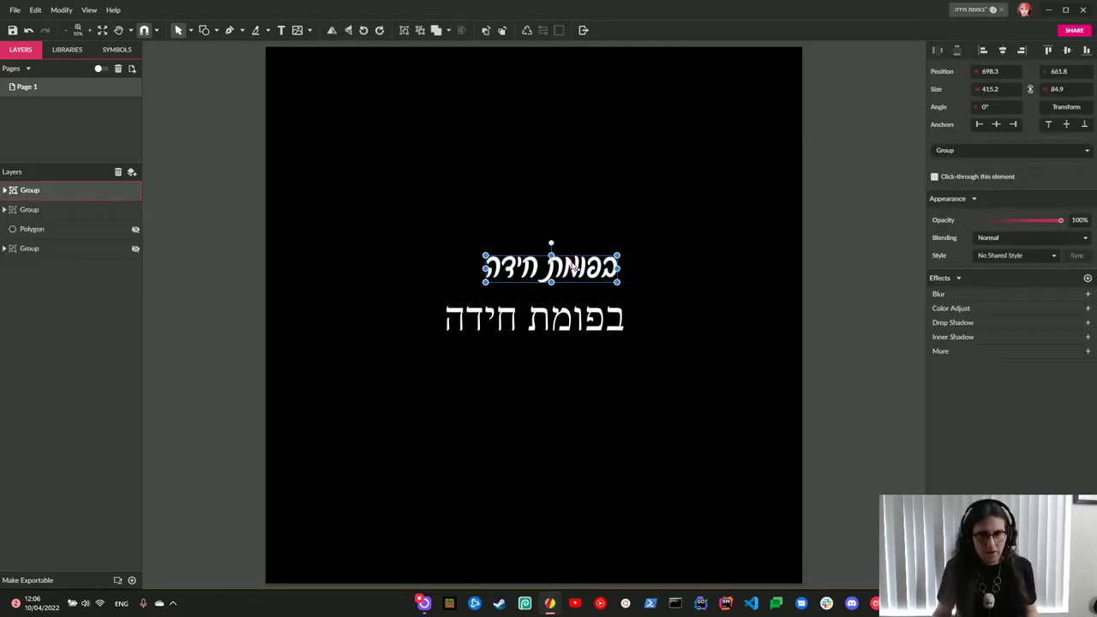
pyautogui.moveTo(572, 268); pyautogui.dragTo(555, 196)
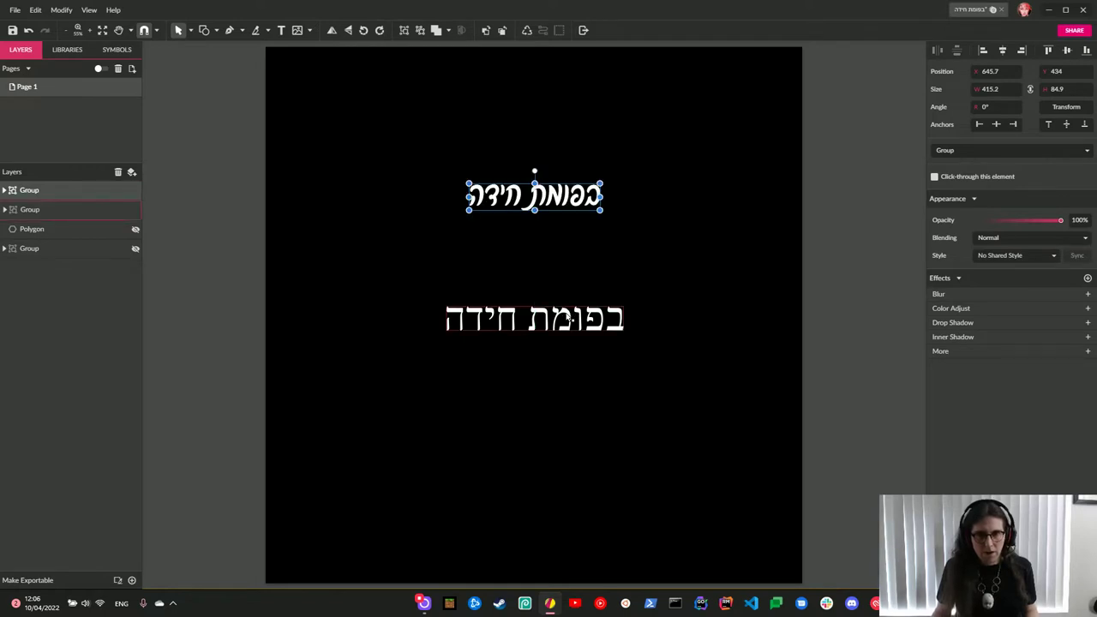
pyautogui.moveTo(567, 319); pyautogui.dragTo(567, 227)
# Group the cursive and plain title lines and centre the 561.3 × 178.7 px group.
pyautogui.click(615, 259)
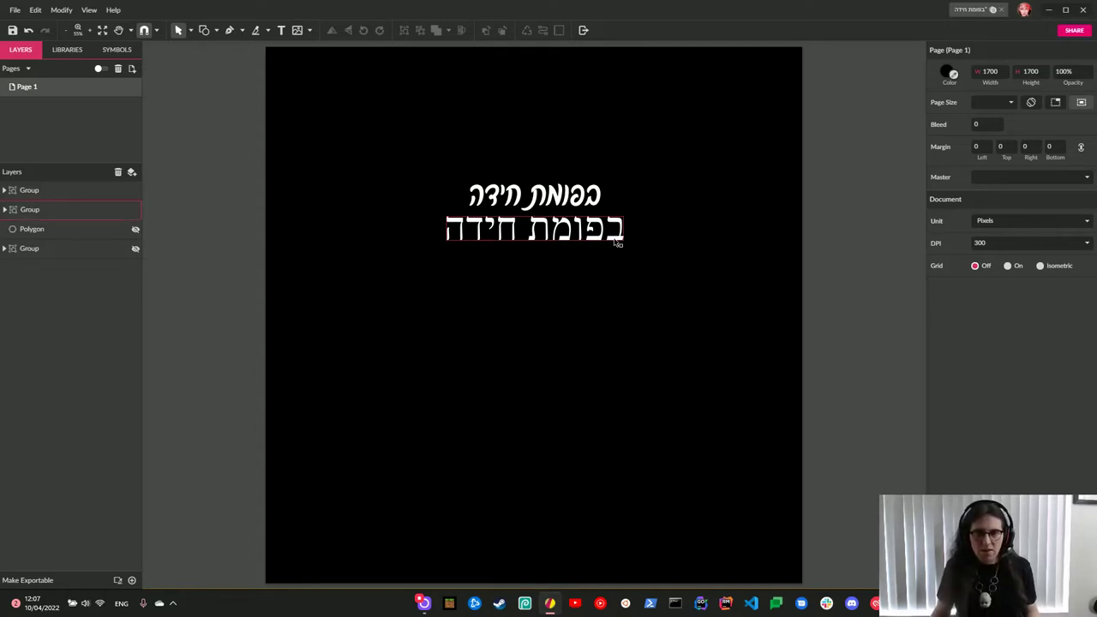
pyautogui.moveTo(639, 154); pyautogui.dragTo(413, 263)
pyautogui.hotkey('ctrl', 'g')
pyautogui.moveTo(564, 202); pyautogui.dragTo(556, 304)
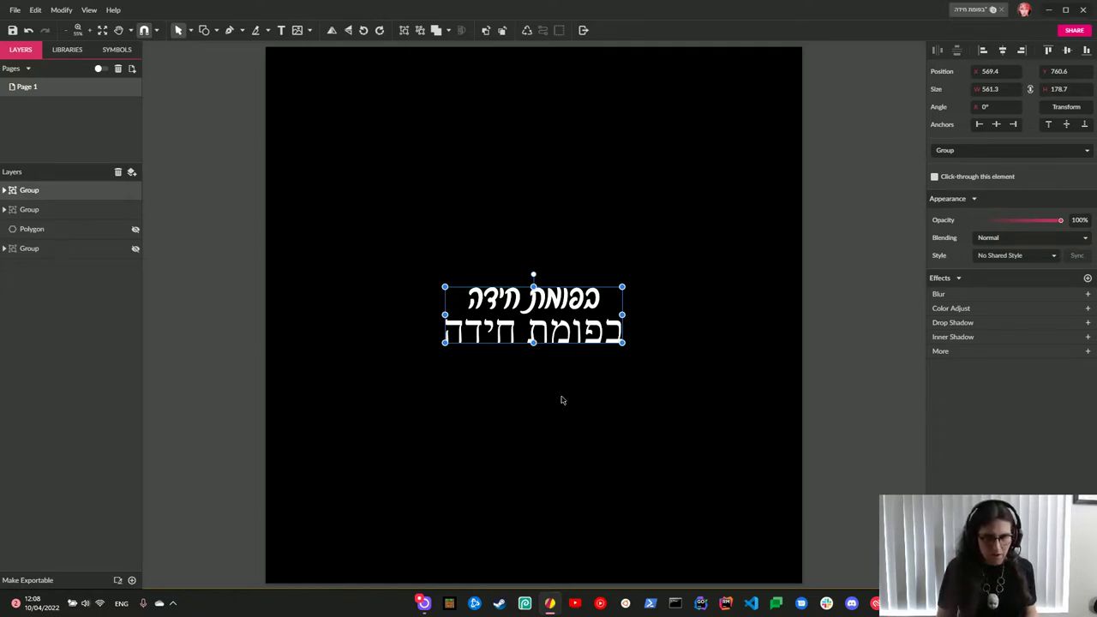
# Duplicate the Hebrew title group and hide the copy as a backup.
pyautogui.hotkey('ctrl', 'd')
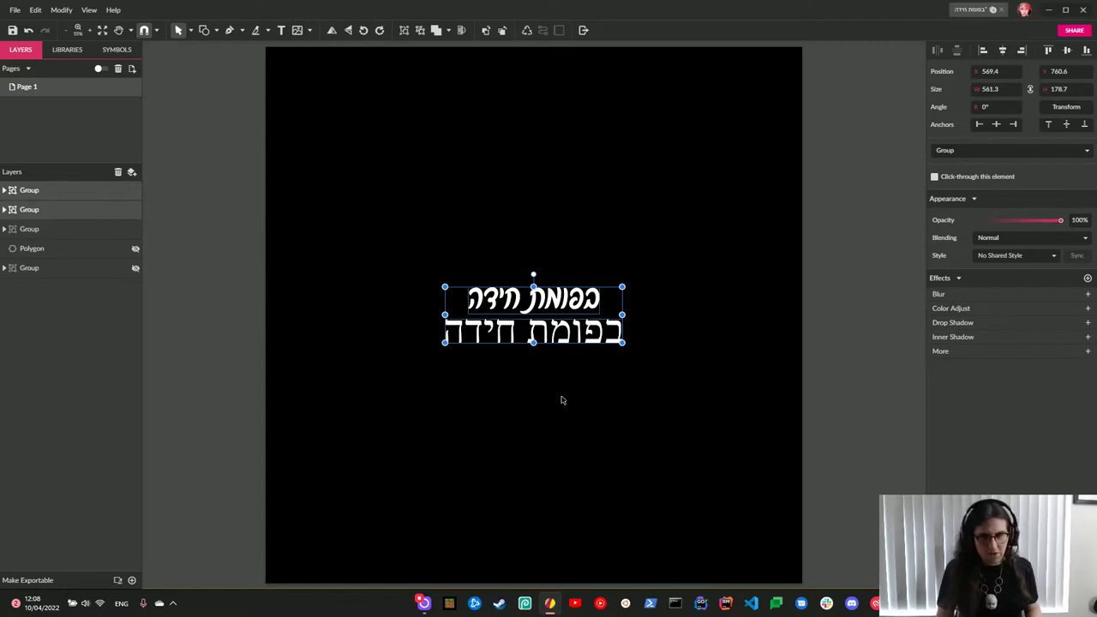
pyautogui.hotkey('ctrl', 'shift', 'g')
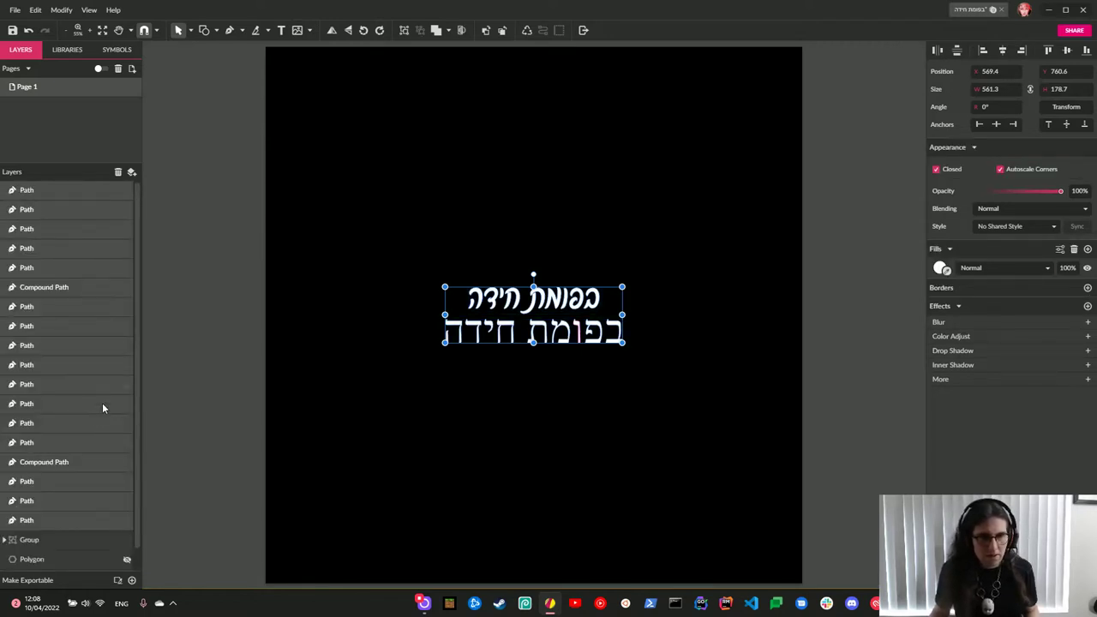
pyautogui.scroll(-1, 83, 495)
pyautogui.hotkey('ctrl', 'z')
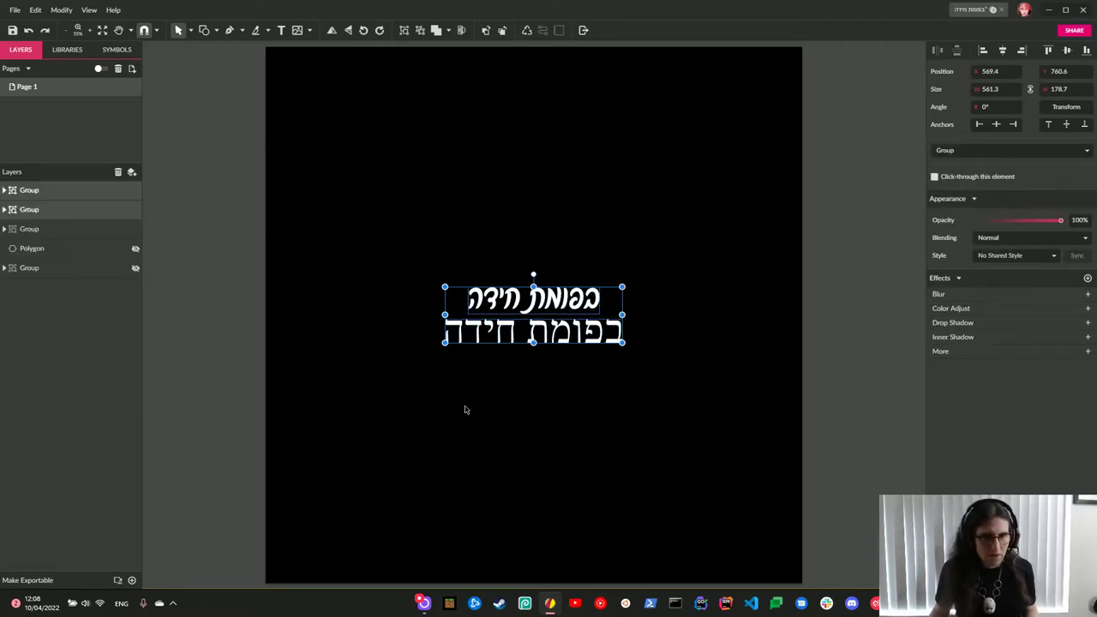
pyautogui.click(90, 228)
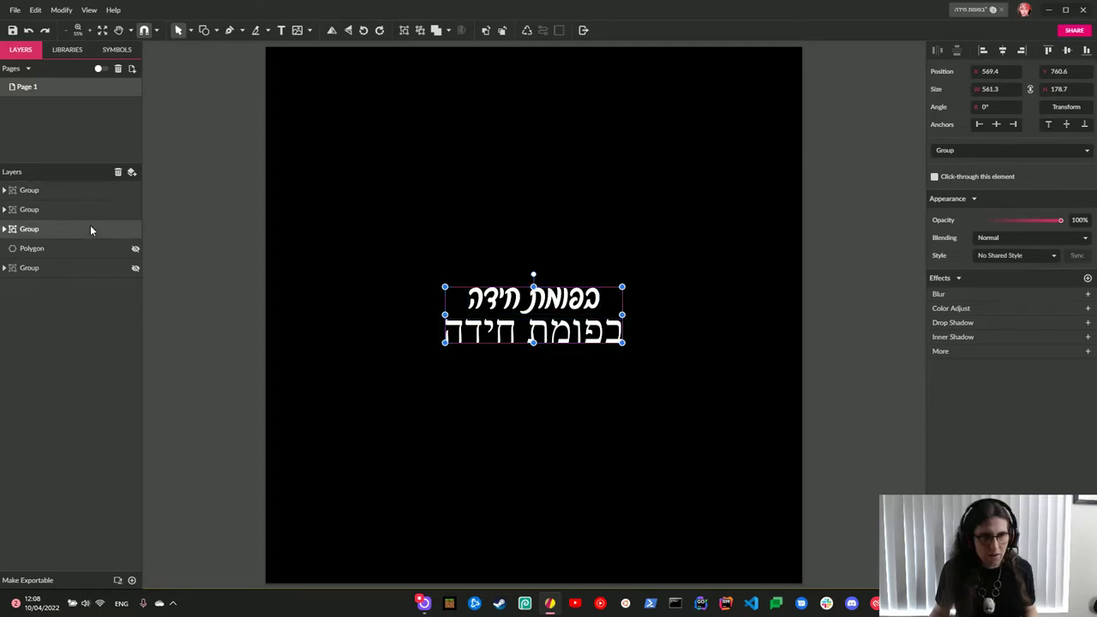
pyautogui.click(136, 230)
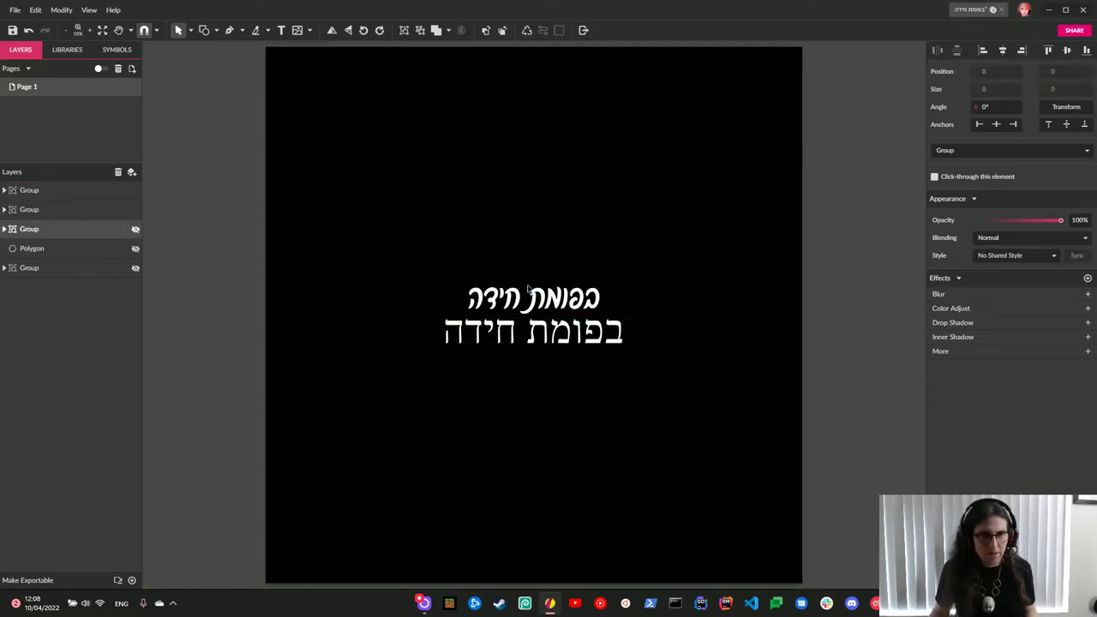
# Ungroup the visible title lines into individual letter paths and zoom in.
pyautogui.hotkey('ctrl', 'a')
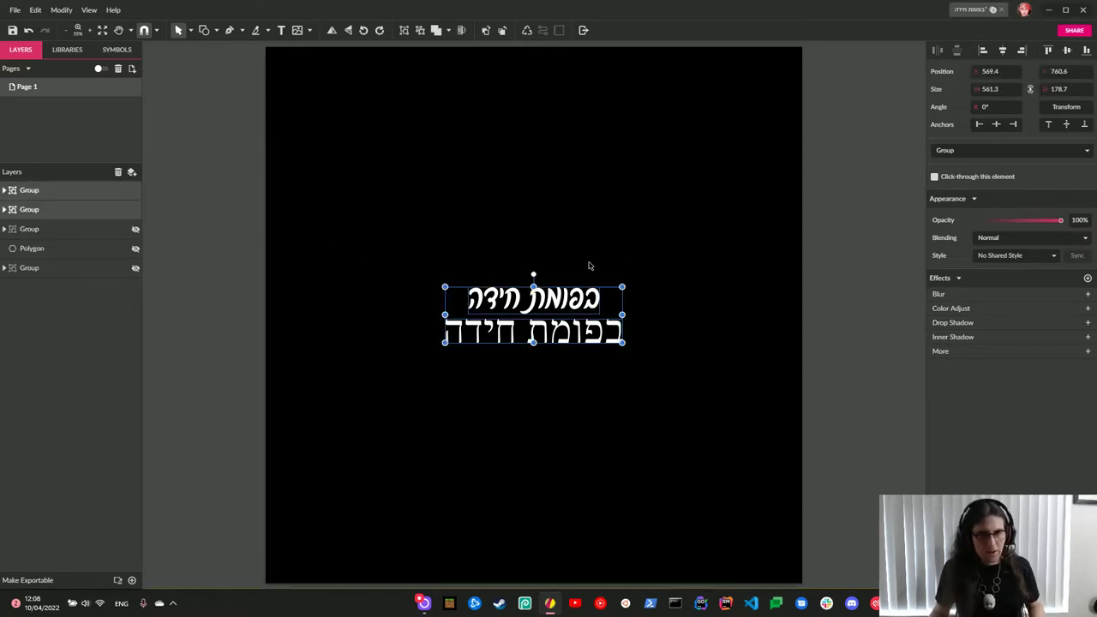
pyautogui.hotkey('ctrl', 'shift', 'g')
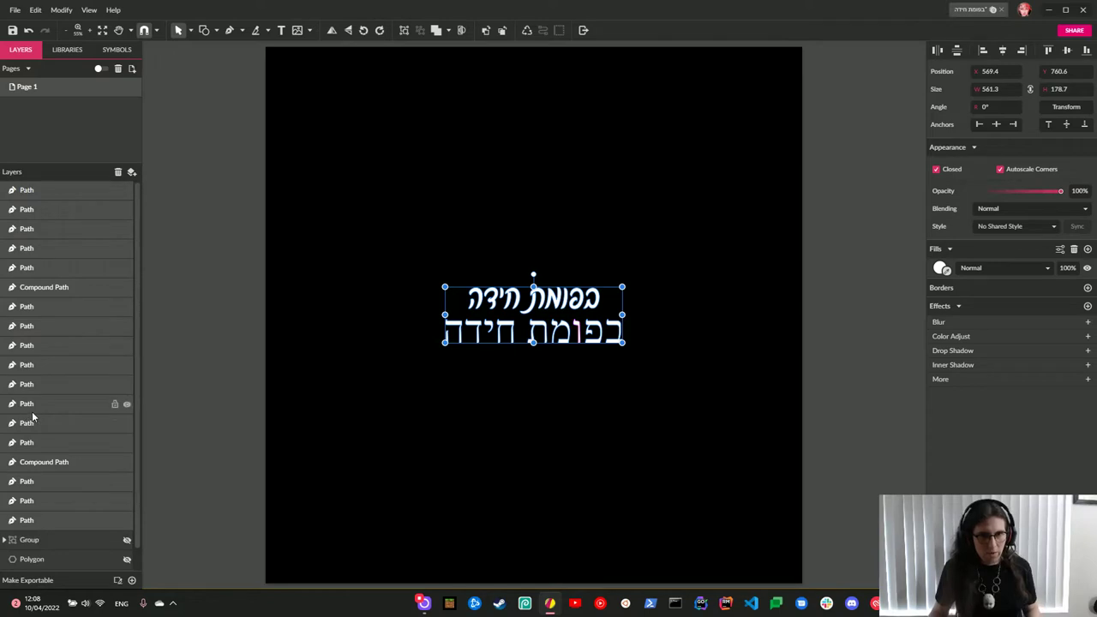
pyautogui.scroll(-1, 43, 418)
pyautogui.click(701, 368)
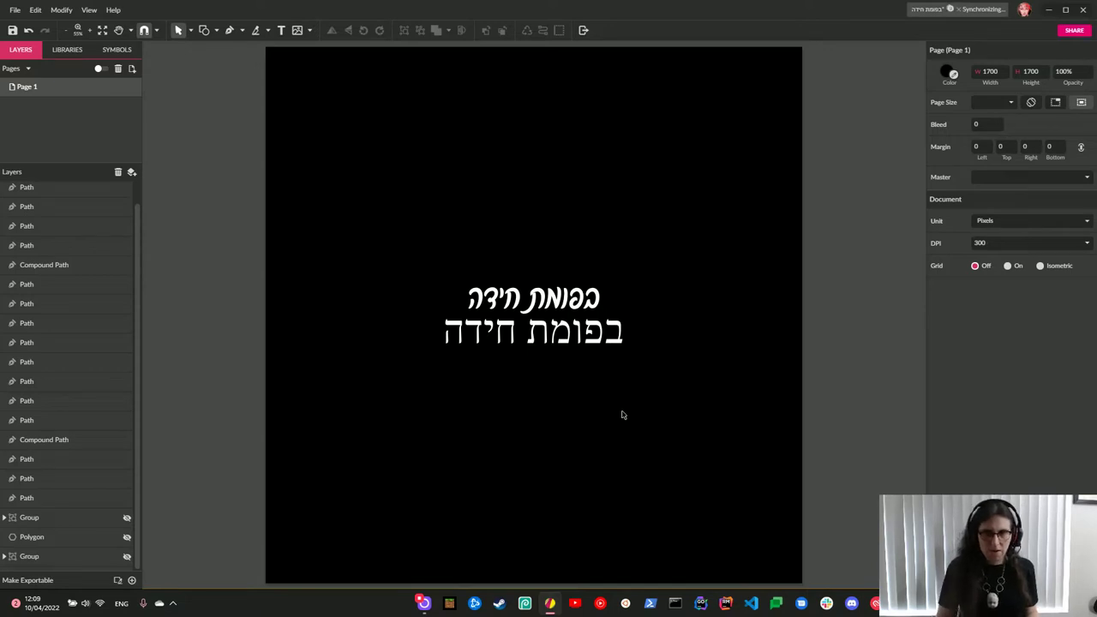
pyautogui.hotkey('ctrl', '+')
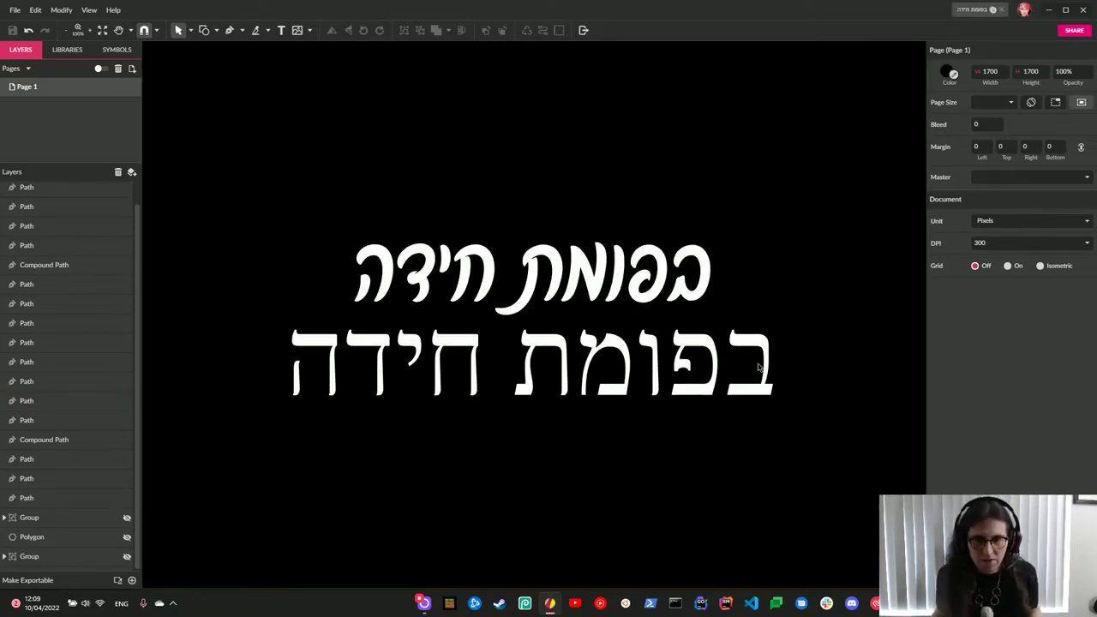
# Move the first top-line letter and the מ up beside the ב.
pyautogui.scroll(1, 751, 383)
pyautogui.moveTo(696, 358); pyautogui.dragTo(609, 180)
pyautogui.moveTo(626, 438)
pyautogui.mouseDown()
pyautogui.moveTo(688, 201)
pyautogui.moveTo(661, 136)
pyautogui.moveTo(642, 167)
pyautogui.moveTo(606, 182)
pyautogui.mouseUp()
pyautogui.click(735, 192)
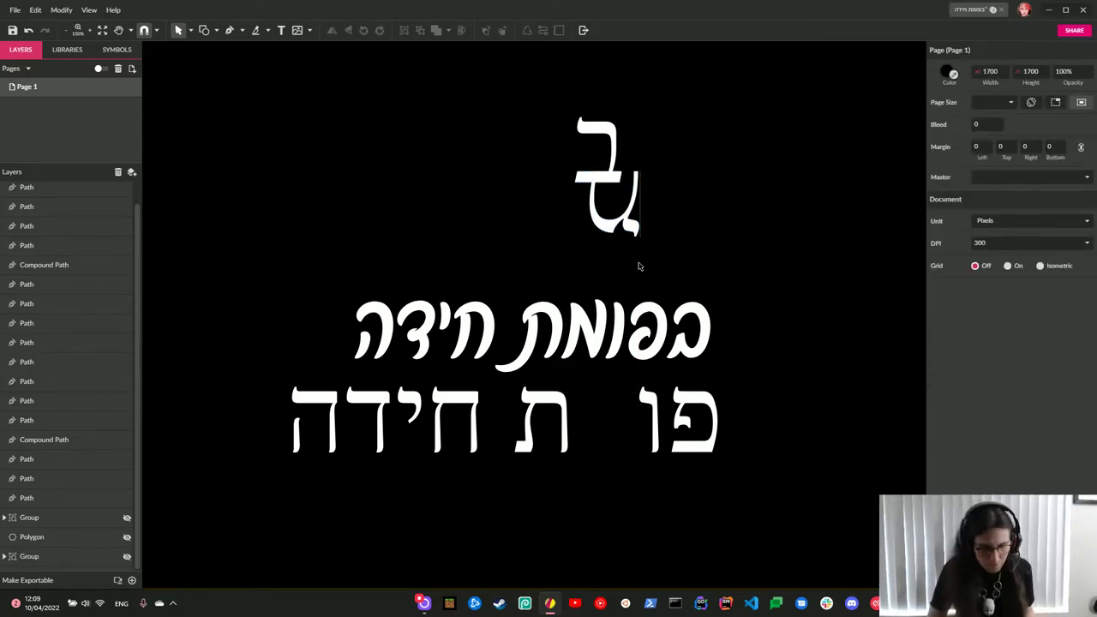
pyautogui.hotkey('ctrl', '+')
pyautogui.scroll(2, 636, 263)
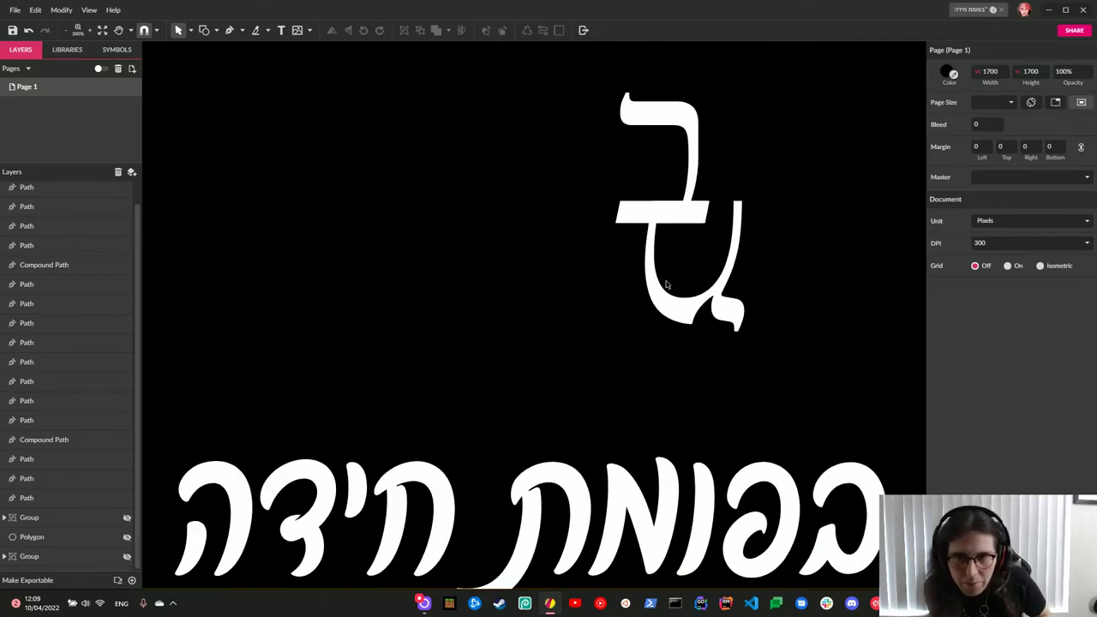
pyautogui.hotkey('ctrl', '-')
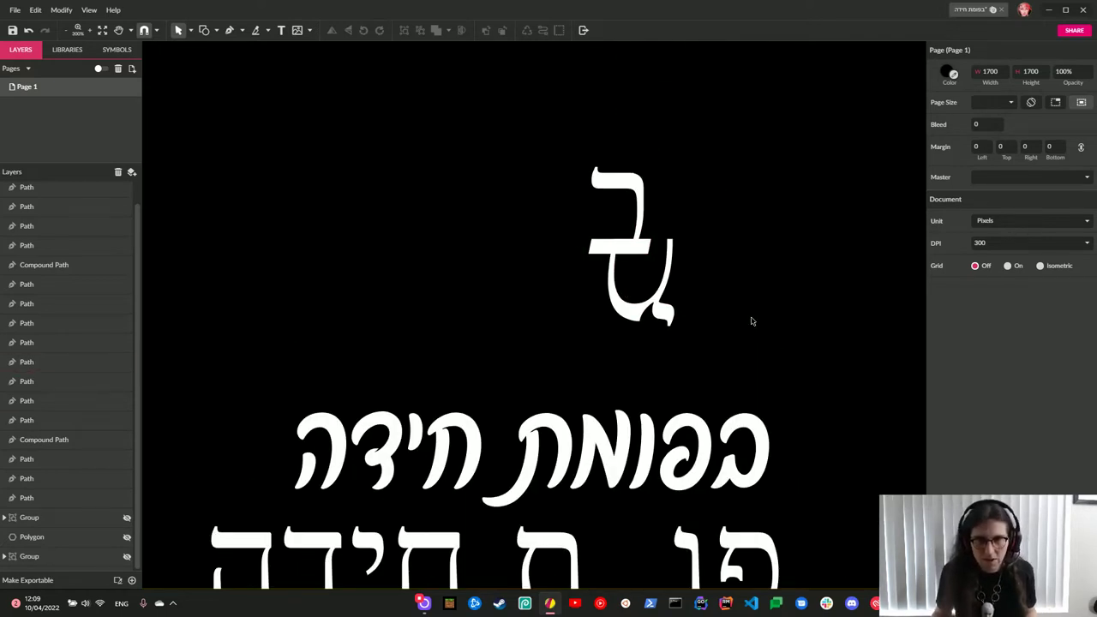
pyautogui.scroll(-2, 744, 320)
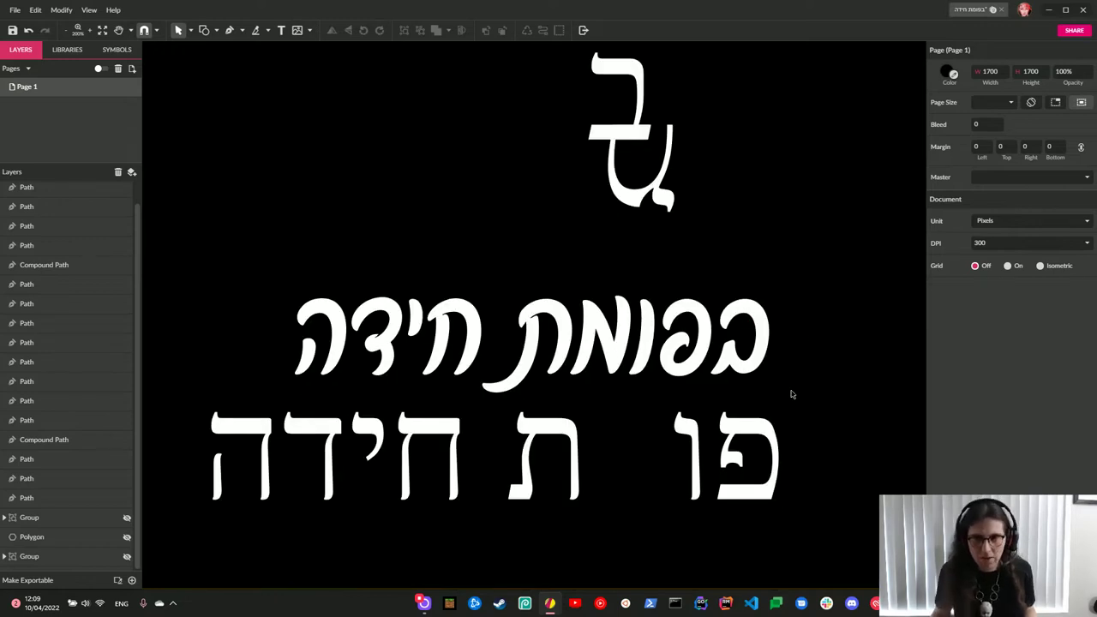
# Move the פ up and place it beside the ג.
pyautogui.moveTo(705, 322); pyautogui.dragTo(706, 213)
pyautogui.click(752, 216)
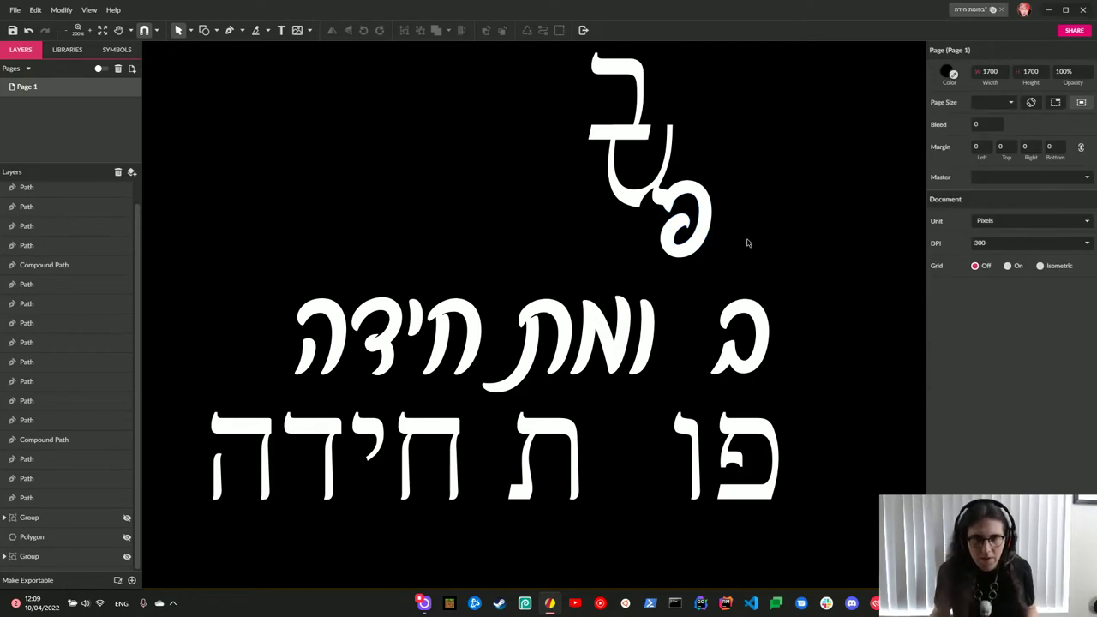
pyautogui.scroll(5, 746, 243)
pyautogui.click(859, 148)
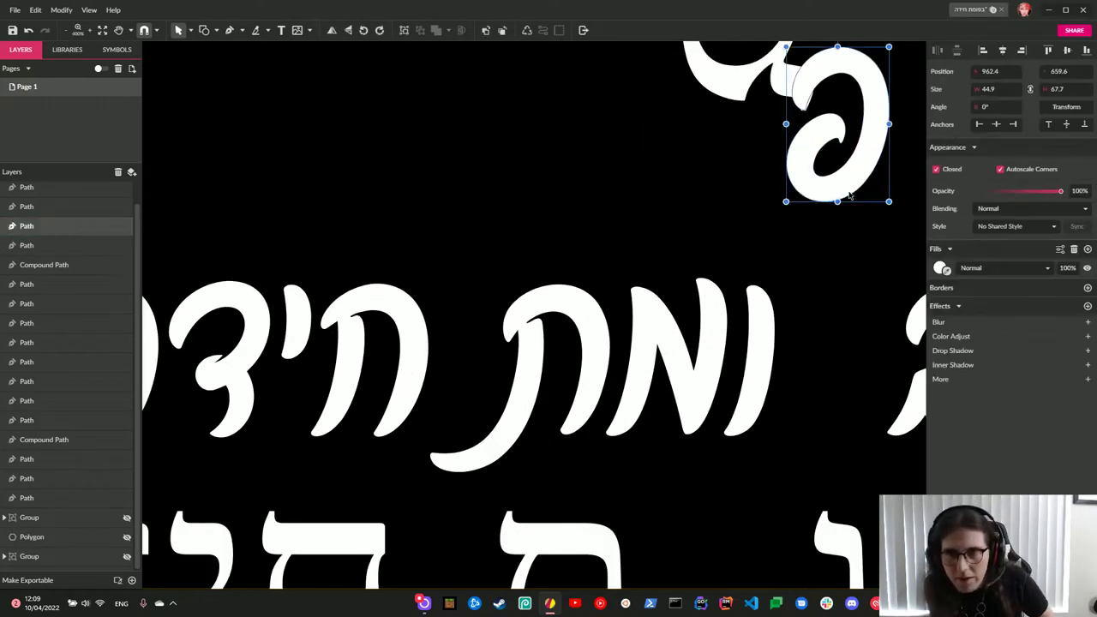
pyautogui.click(834, 228)
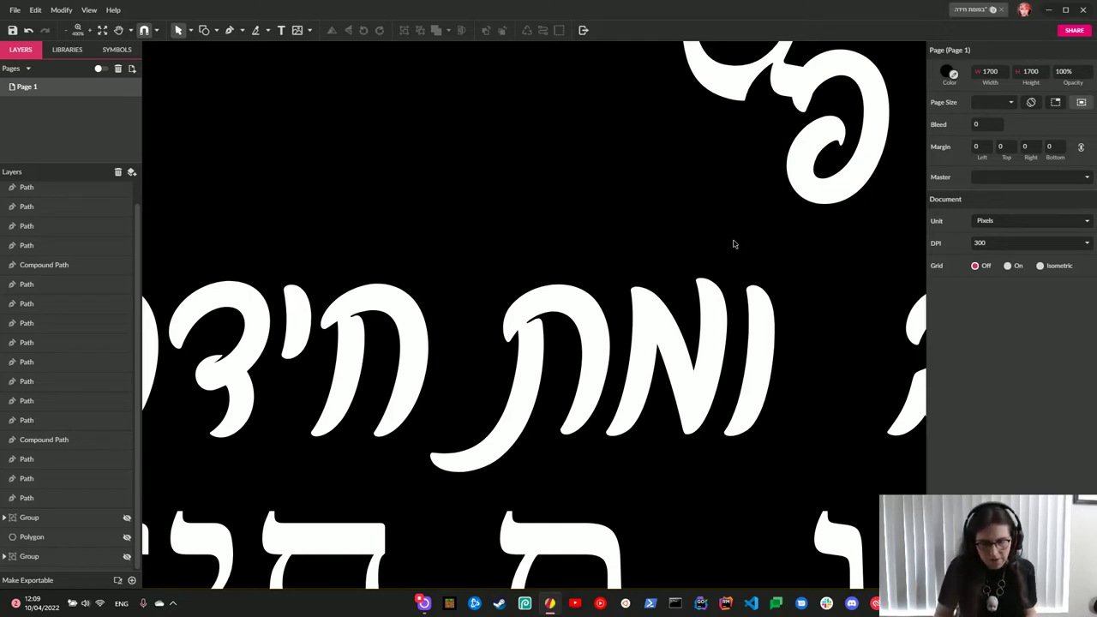
pyautogui.scroll(-3, 733, 245)
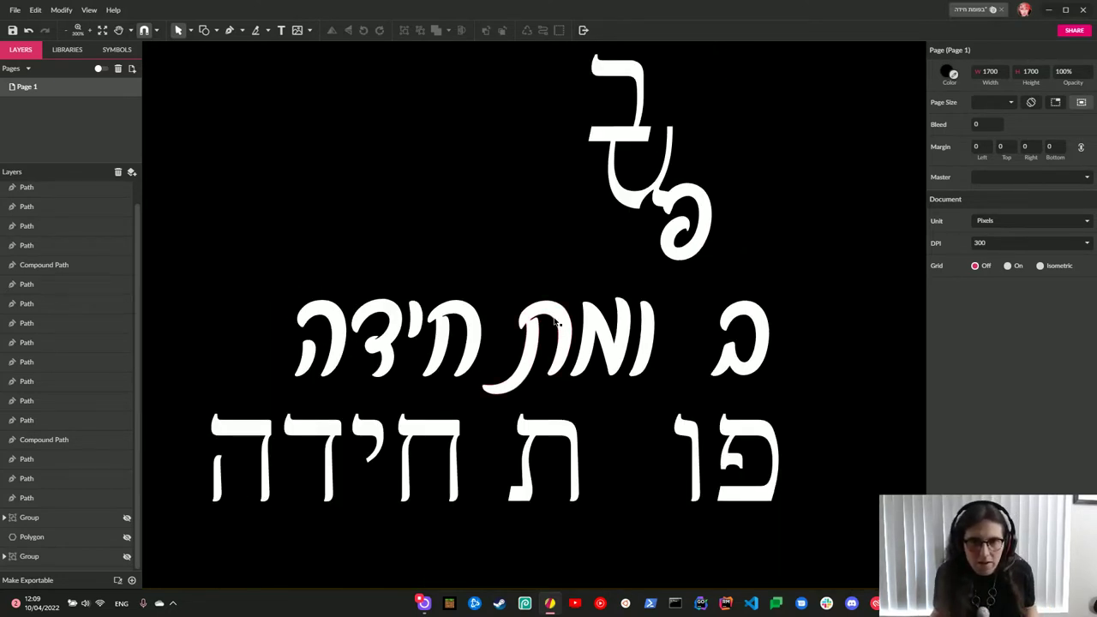
# Move the ת up beside the פ and turn it upside down.
pyautogui.moveTo(556, 336)
pyautogui.mouseDown()
pyautogui.moveTo(548, 163)
pyautogui.moveTo(651, 120)
pyautogui.moveTo(677, 64)
pyautogui.moveTo(737, 52)
pyautogui.moveTo(754, 62)
pyautogui.mouseUp()
pyautogui.scroll(2, 758, 86)
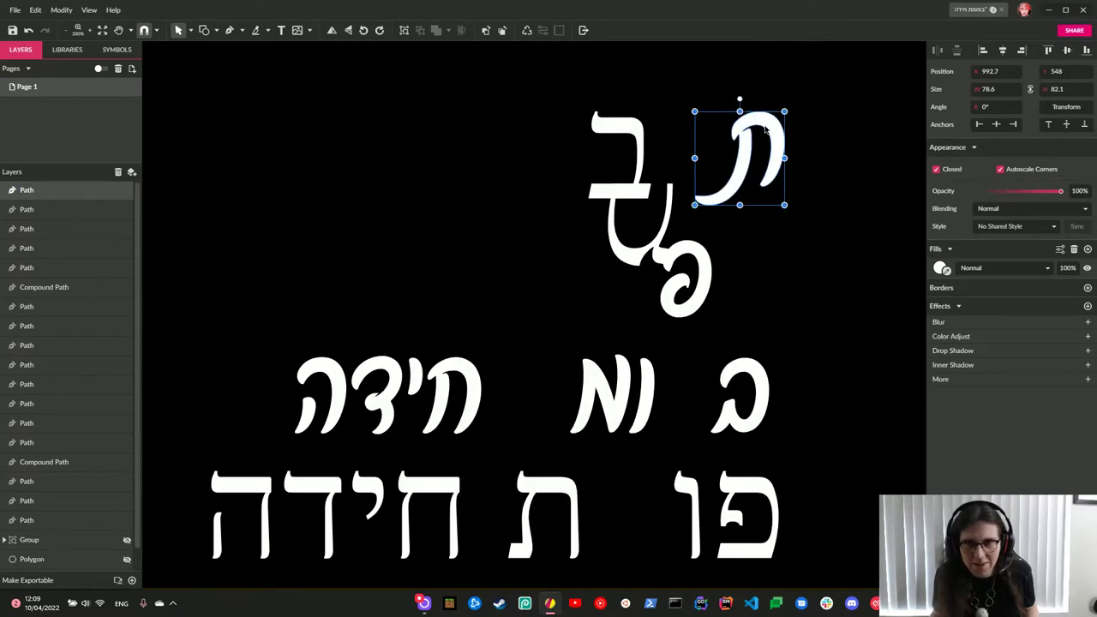
pyautogui.moveTo(739, 100)
pyautogui.mouseDown()
pyautogui.moveTo(776, 171)
pyautogui.moveTo(743, 206)
pyautogui.mouseUp()
pyautogui.moveTo(734, 168)
pyautogui.mouseDown()
pyautogui.moveTo(688, 156)
pyautogui.moveTo(696, 161)
pyautogui.mouseUp()
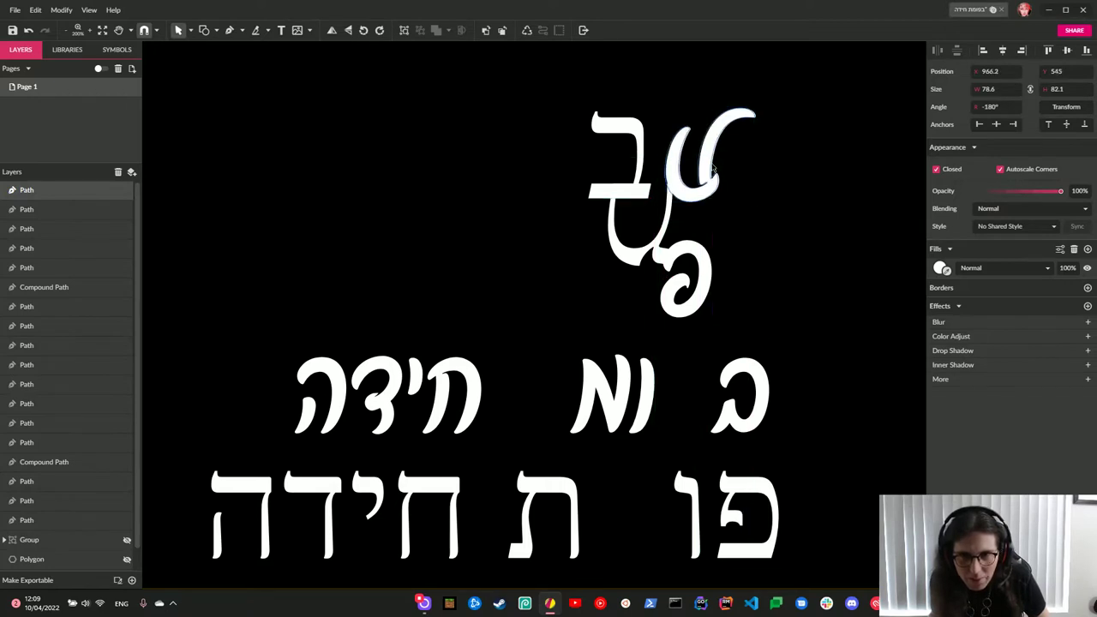
pyautogui.click(816, 171)
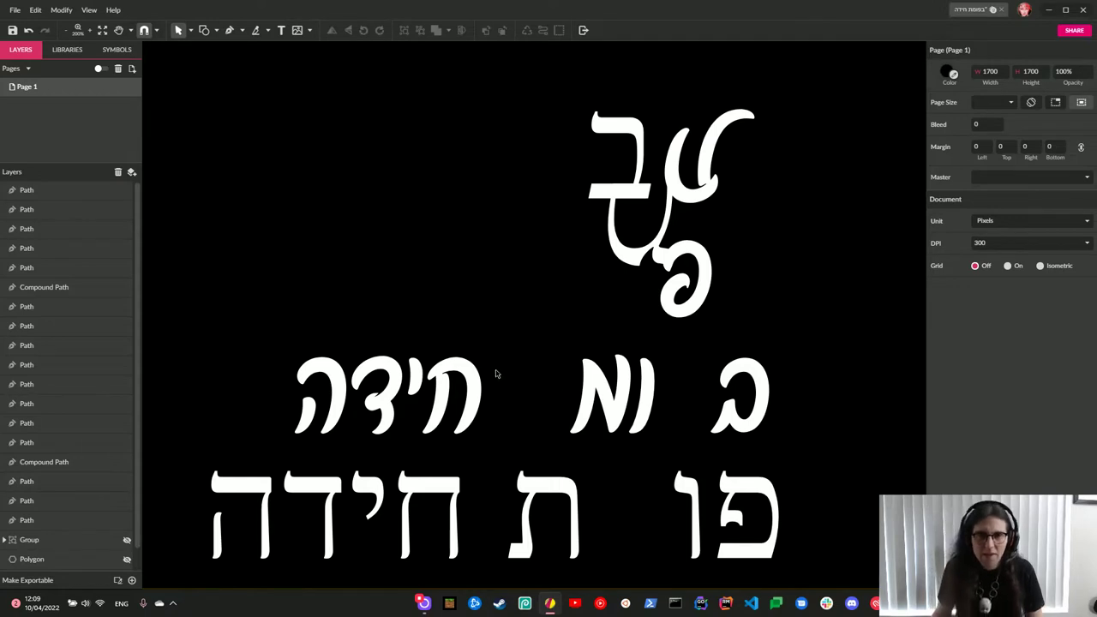
# Bring the ח from חידה into the cluster near the פ, shifting the א and ו right.
pyautogui.moveTo(450, 513)
pyautogui.mouseDown()
pyautogui.moveTo(551, 374)
pyautogui.moveTo(573, 300)
pyautogui.mouseUp()
pyautogui.moveTo(617, 412)
pyautogui.mouseDown()
pyautogui.moveTo(827, 283)
pyautogui.moveTo(846, 387)
pyautogui.moveTo(838, 408)
pyautogui.mouseUp()
pyautogui.moveTo(552, 311); pyautogui.dragTo(607, 367)
pyautogui.moveTo(605, 307)
pyautogui.mouseDown()
pyautogui.moveTo(636, 323)
pyautogui.moveTo(647, 315)
pyautogui.mouseUp()
pyautogui.click(674, 403)
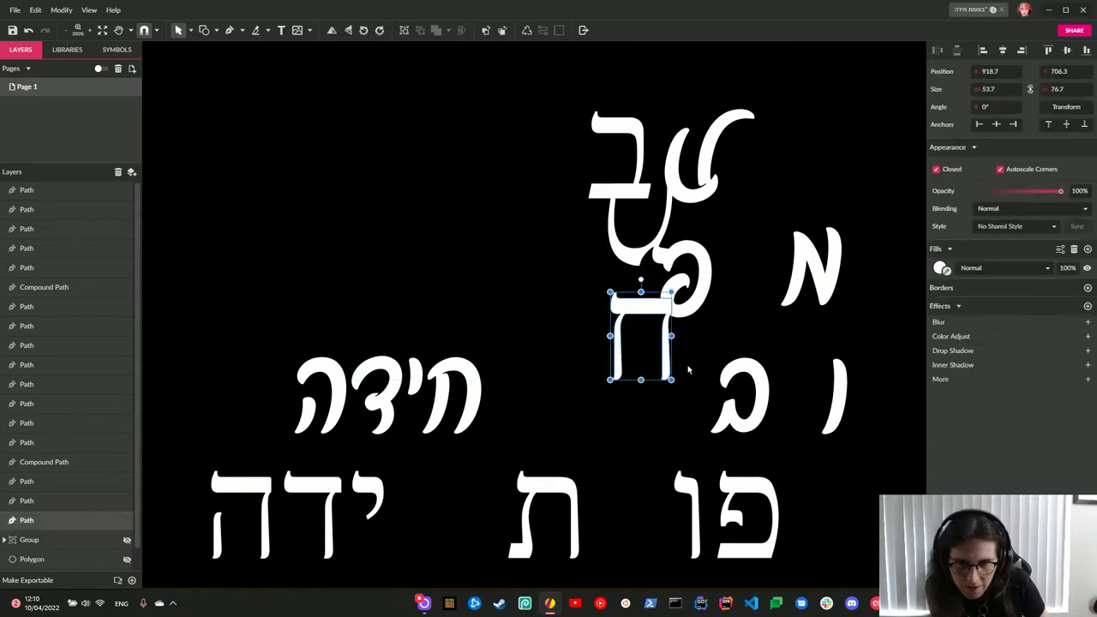
# Nudge the ח slightly right and down, then check its placement.
pyautogui.click(666, 345)
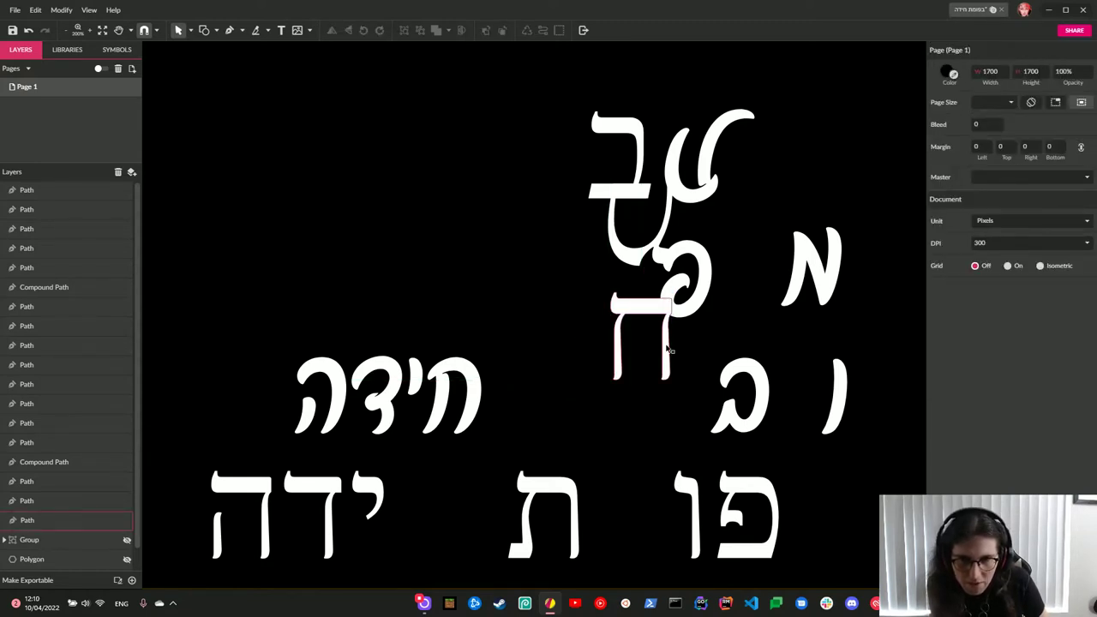
pyautogui.press('Right')
pyautogui.press('Right')
pyautogui.press('Right')
pyautogui.press('Down')
pyautogui.press('Down')
pyautogui.press('Down')
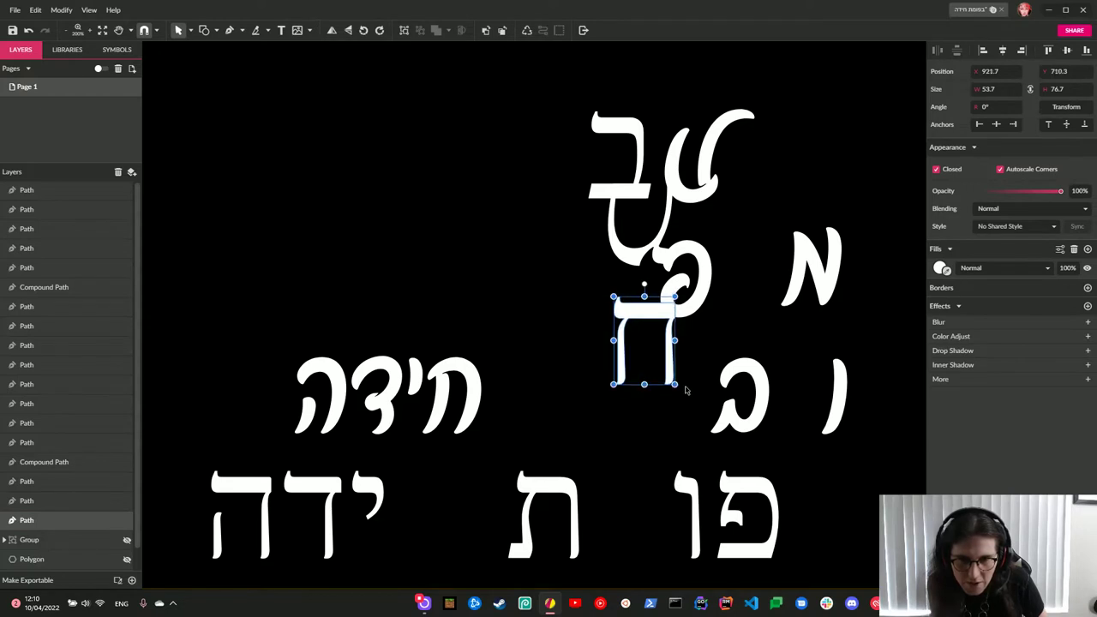
pyautogui.click(686, 390)
pyautogui.click(673, 382)
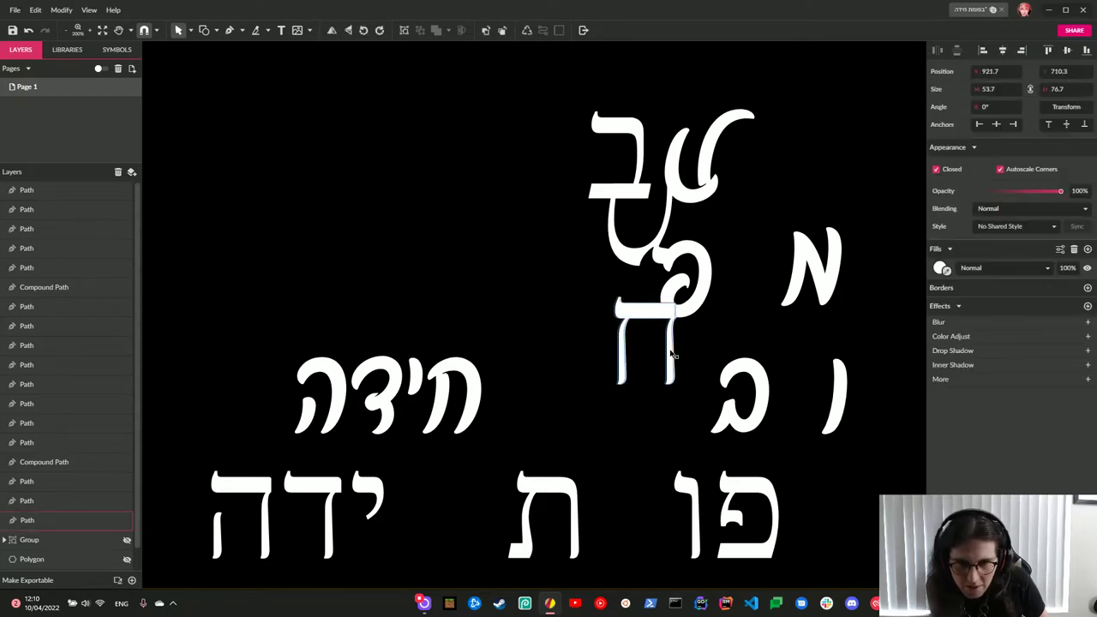
pyautogui.click(695, 389)
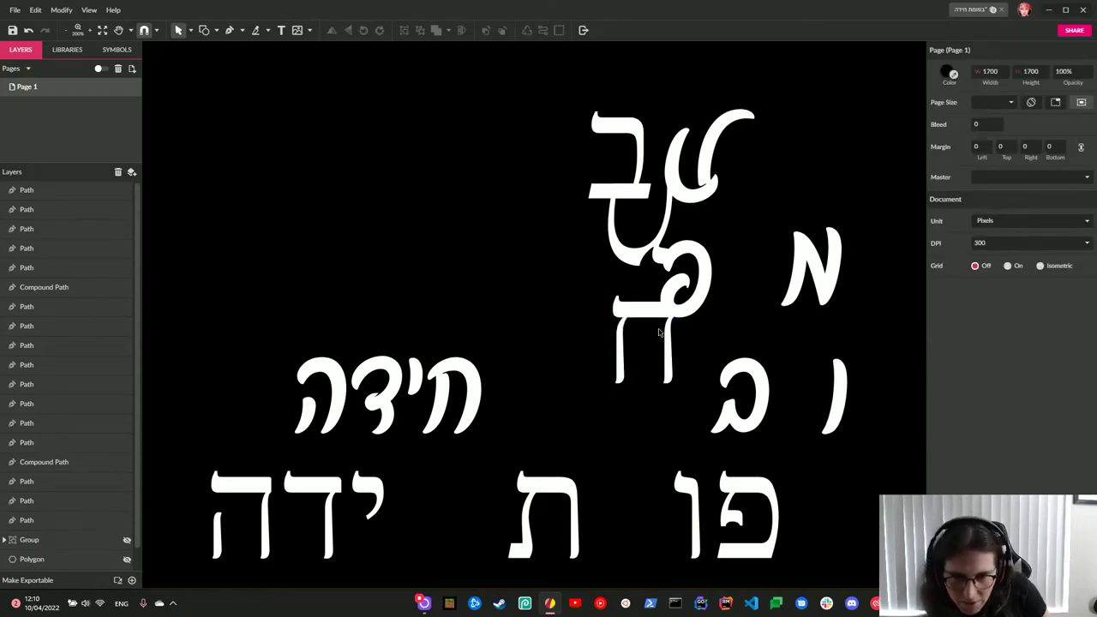
pyautogui.click(669, 369)
pyautogui.click(706, 365)
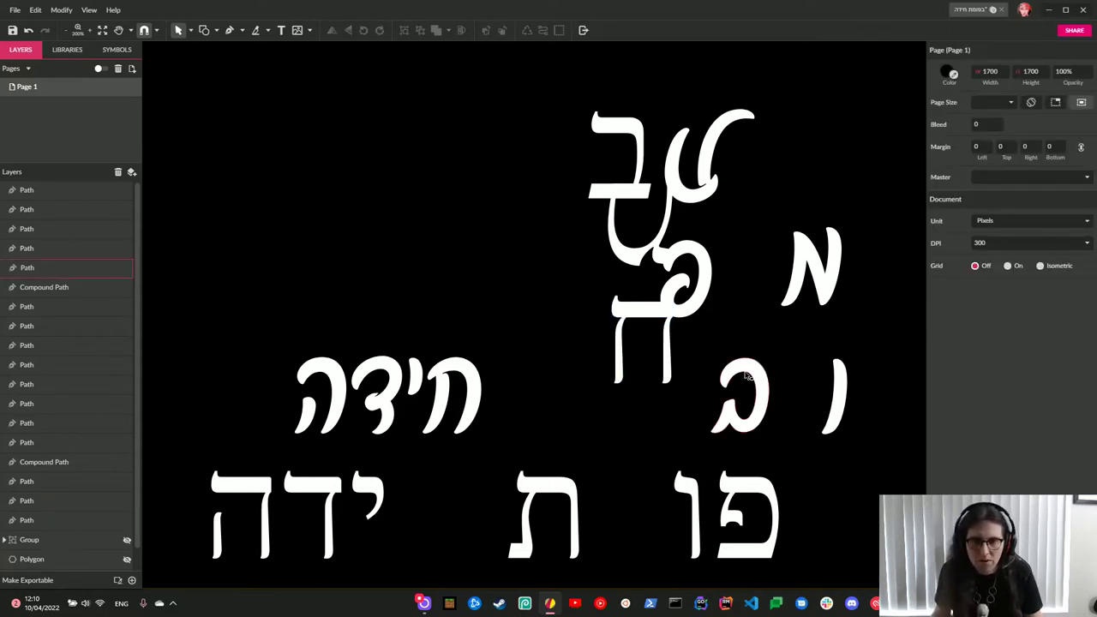
# Fit the ג in next to the ח and the פ beside the ג.
pyautogui.moveTo(745, 377); pyautogui.dragTo(690, 381)
pyautogui.click(737, 379)
pyautogui.click(696, 372)
pyautogui.click(745, 373)
pyautogui.click(692, 387)
pyautogui.click(745, 374)
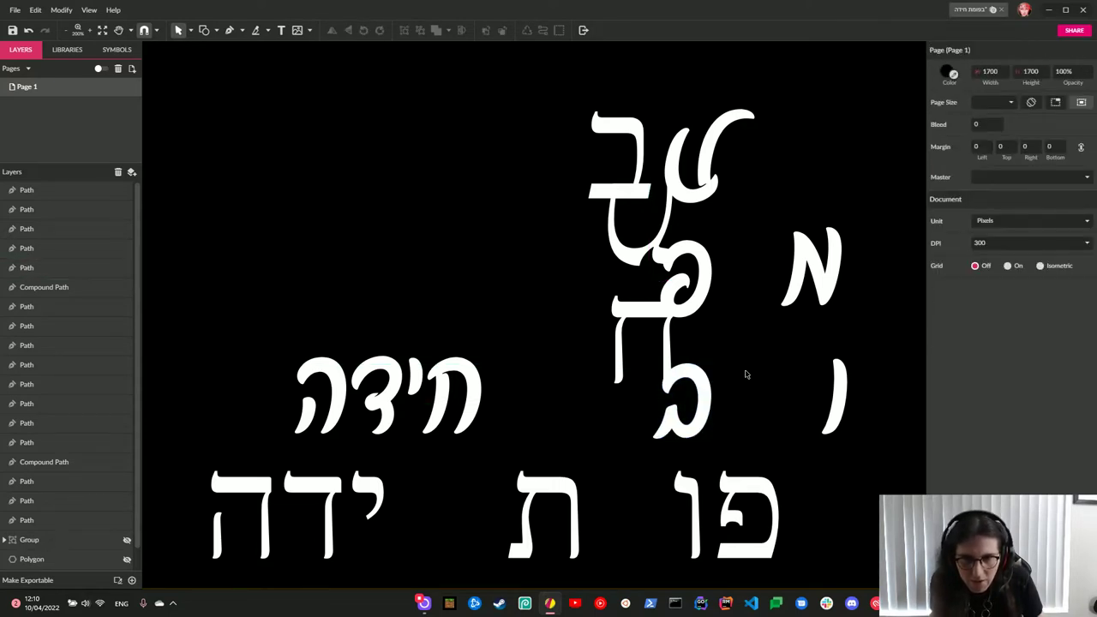
pyautogui.click(693, 386)
pyautogui.click(747, 375)
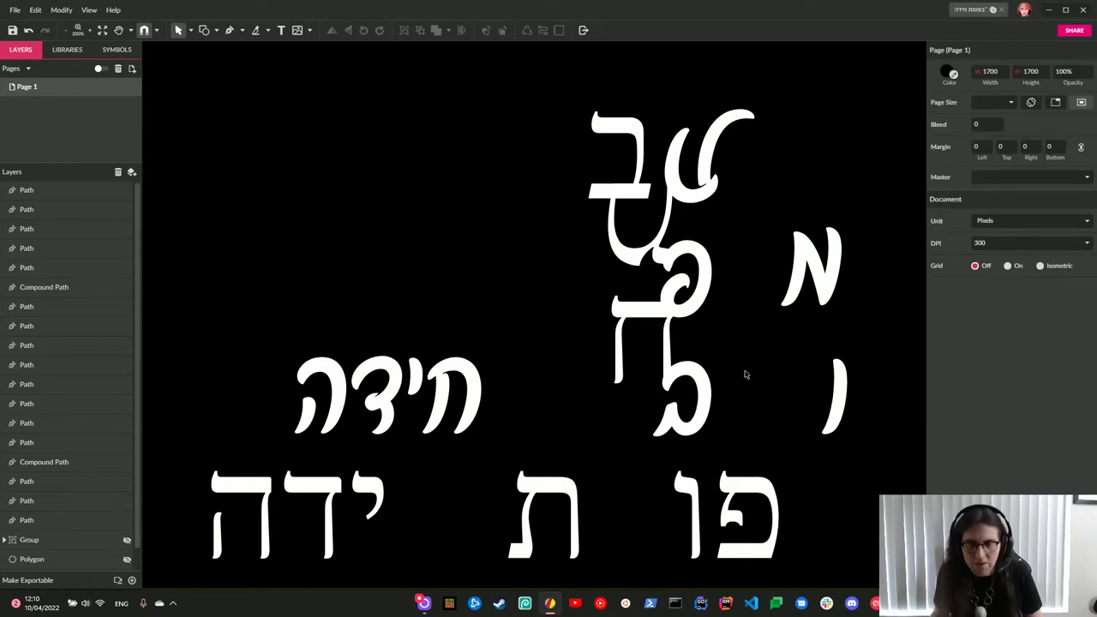
pyautogui.scroll(-1, 758, 359)
pyautogui.moveTo(754, 430)
pyautogui.mouseDown()
pyautogui.moveTo(566, 332)
pyautogui.moveTo(599, 323)
pyautogui.mouseUp()
pyautogui.click(616, 440)
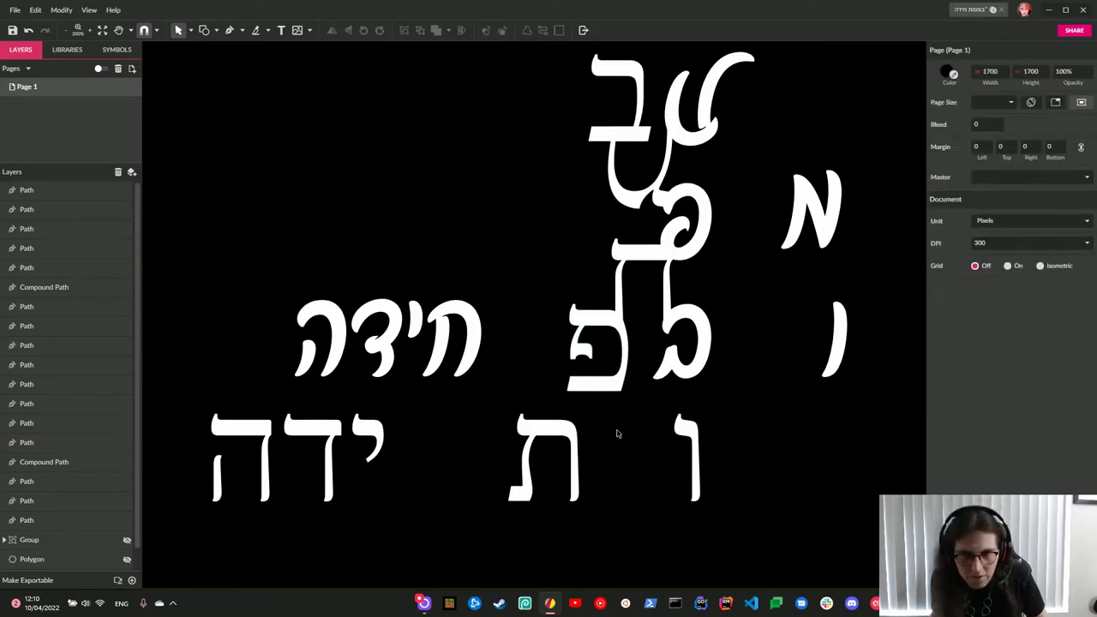
# Drag the ת up to the top of the cluster.
pyautogui.scroll(1, 616, 433)
pyautogui.moveTo(561, 484)
pyautogui.mouseDown()
pyautogui.moveTo(553, 261)
pyautogui.moveTo(567, 197)
pyautogui.moveTo(581, 194)
pyautogui.mouseUp()
pyautogui.click(512, 252)
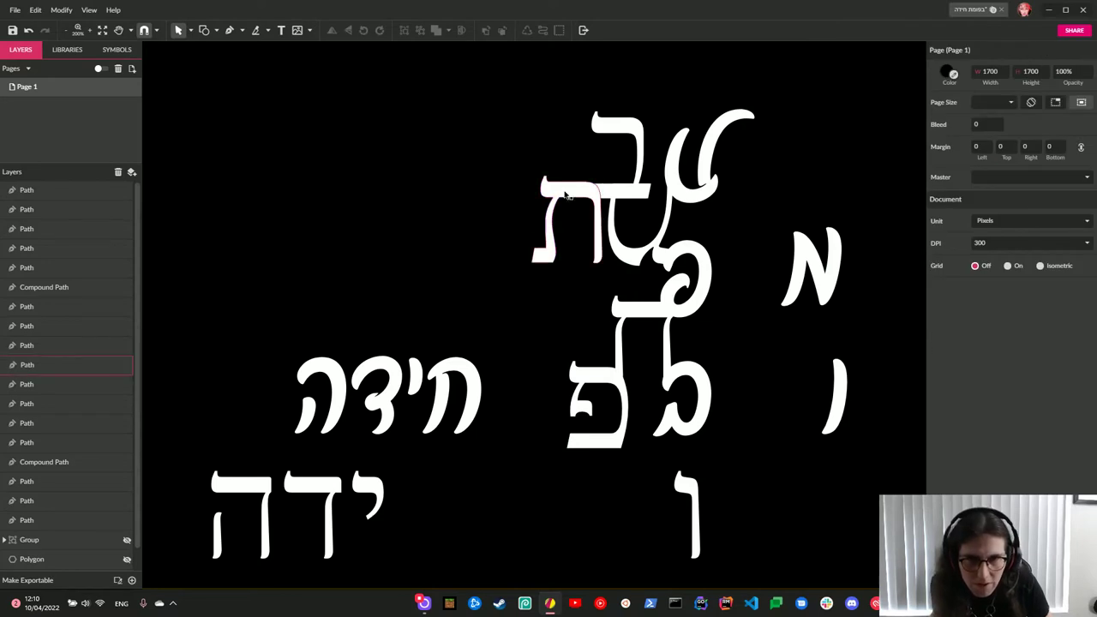
pyautogui.click(517, 244)
pyautogui.click(516, 282)
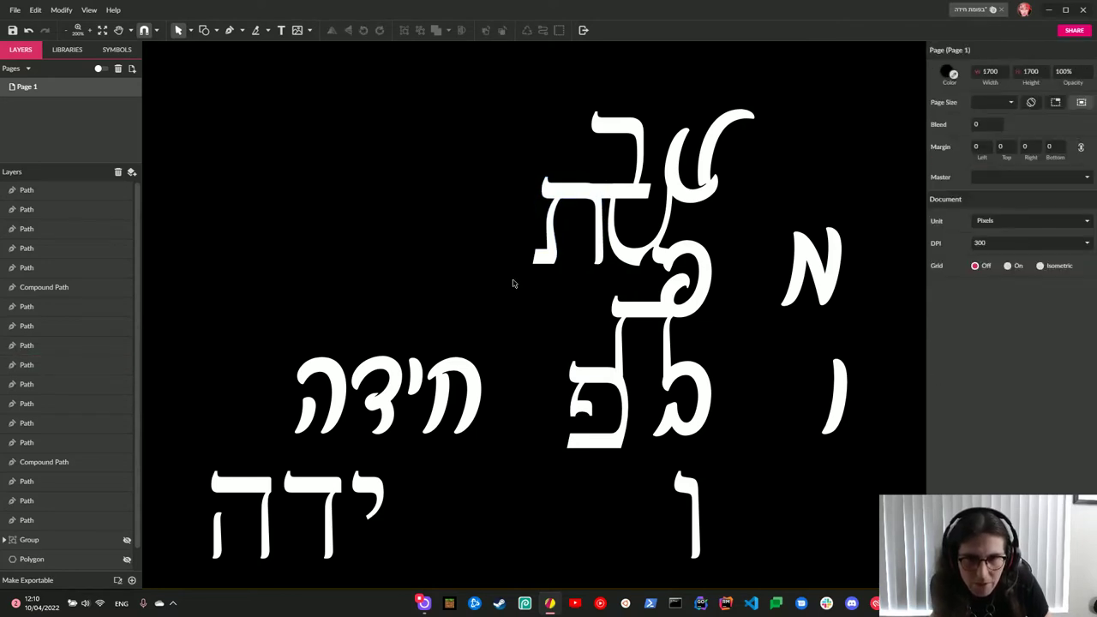
pyautogui.click(580, 196)
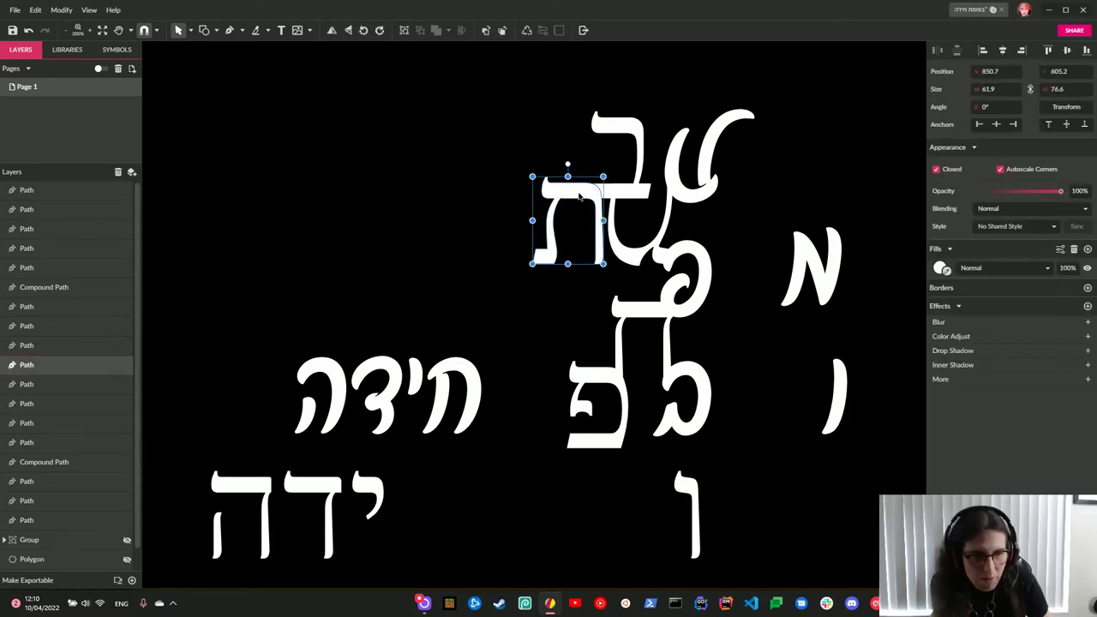
pyautogui.click(482, 284)
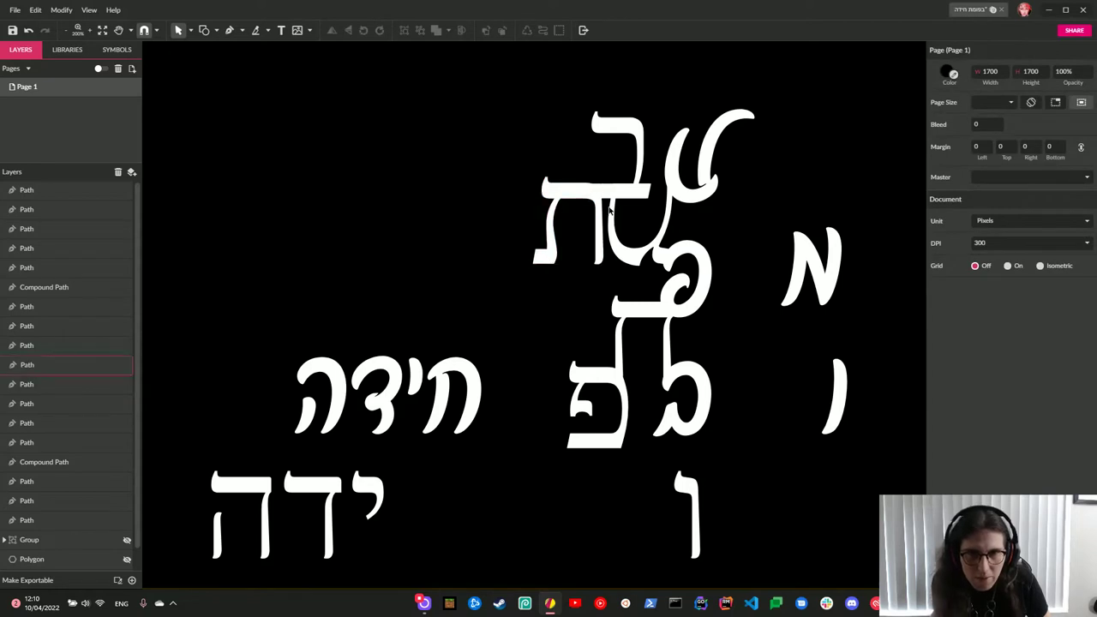
pyautogui.click(568, 214)
pyautogui.hotkey('ctrl', '+')
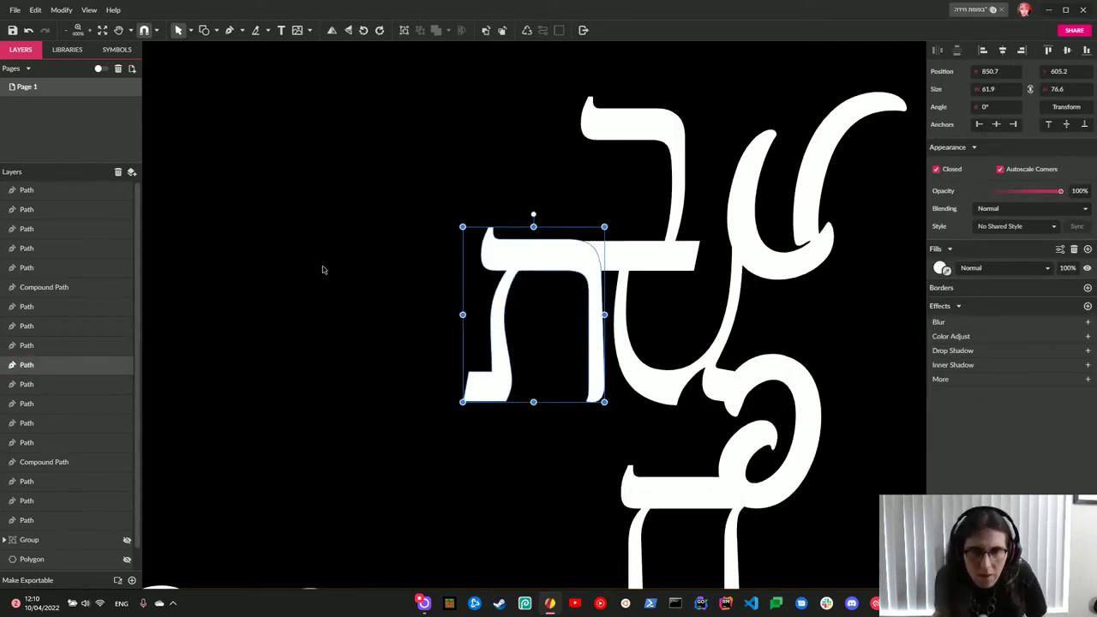
pyautogui.click(301, 272)
pyautogui.click(540, 257)
# Set the ת's vertical position to 605.5.
pyautogui.click(1082, 73)
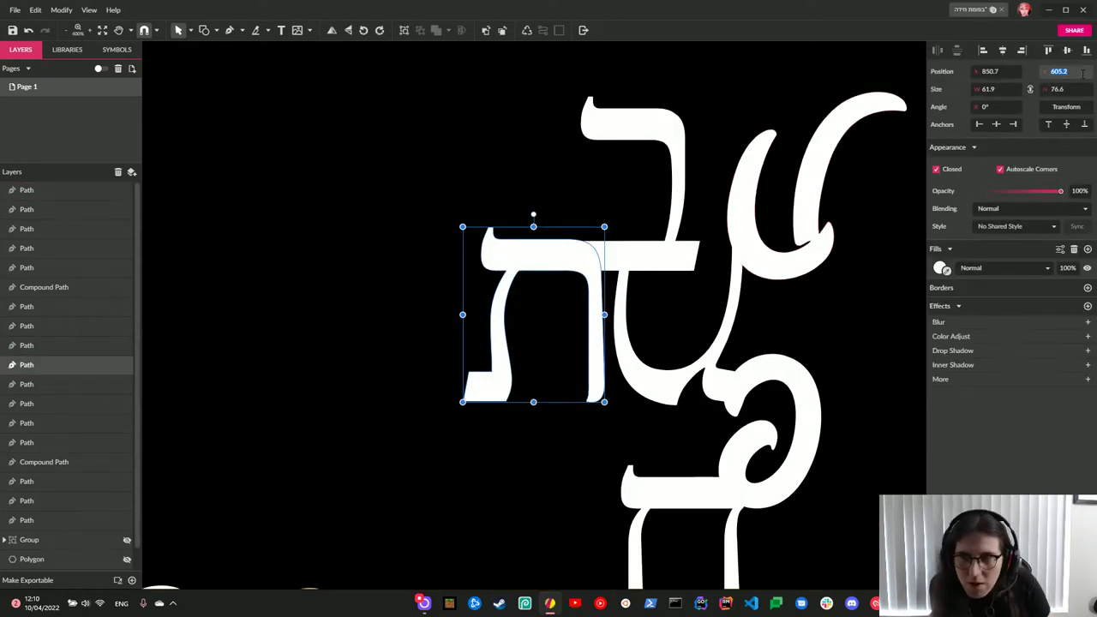
pyautogui.write('605.5')
pyautogui.press('Return')
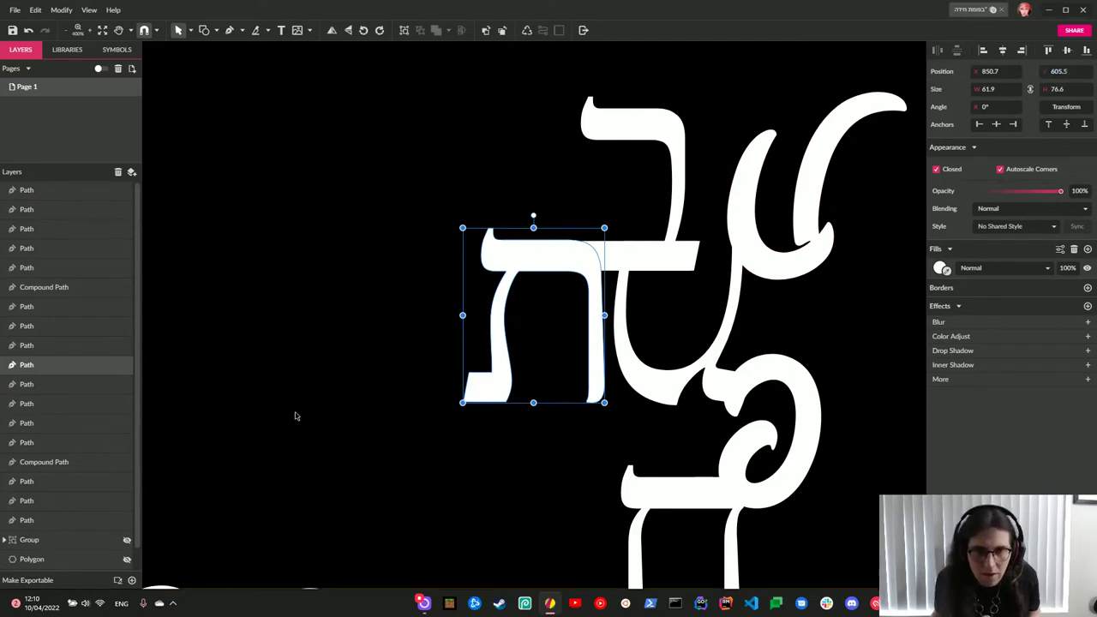
pyautogui.click(292, 417)
pyautogui.scroll(-1, 328, 367)
pyautogui.scroll(-1, 588, 403)
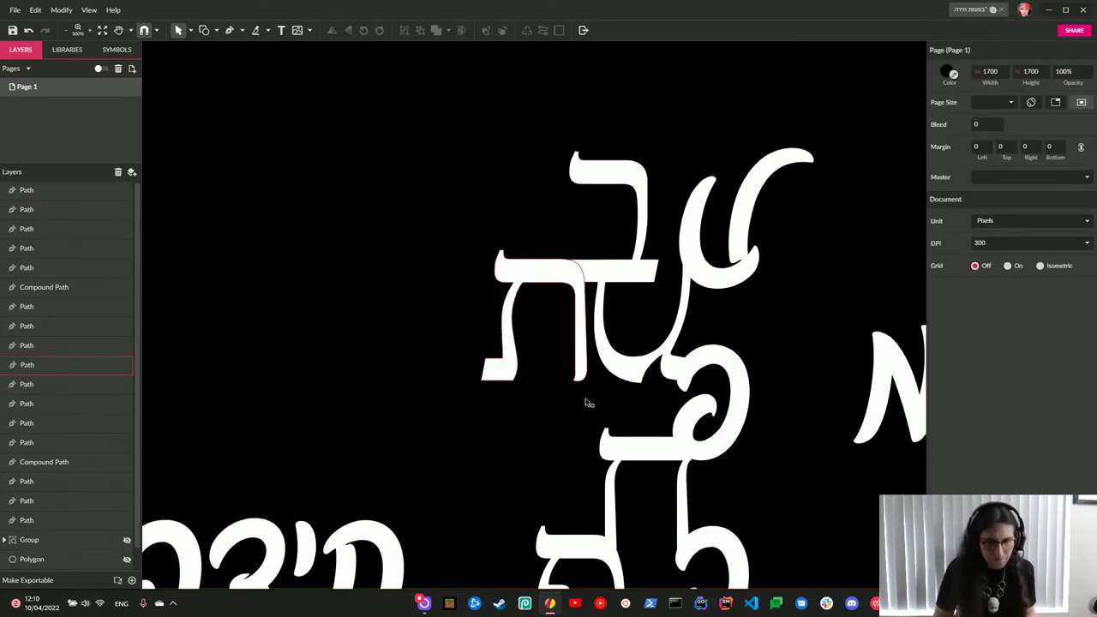
pyautogui.scroll(-2, 588, 403)
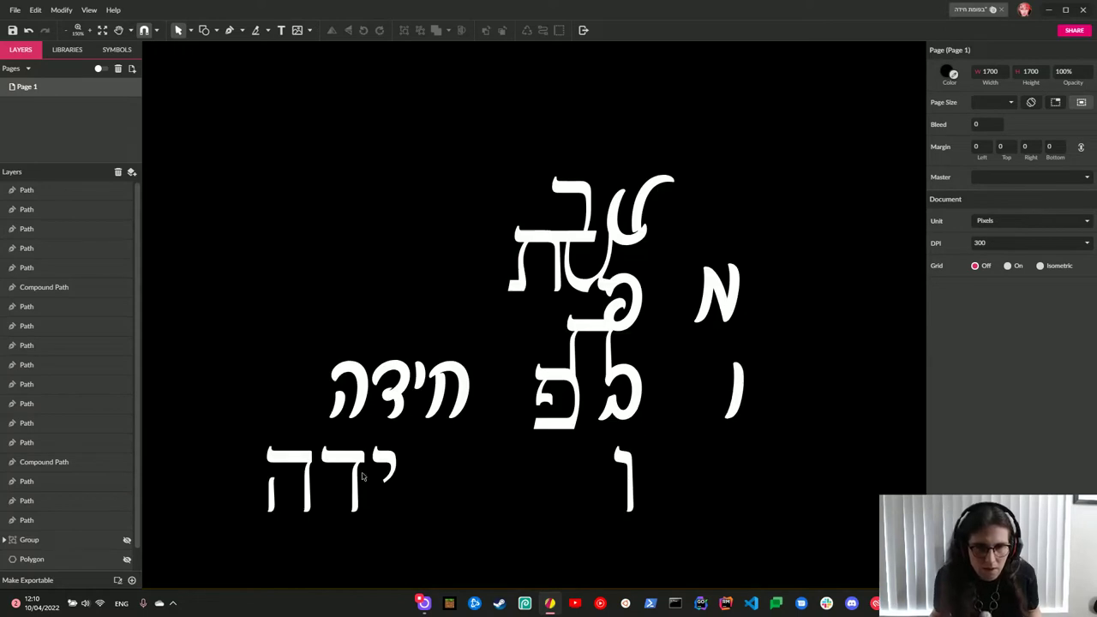
# Move the ד from ידה beside the ו, shifting the ו right and raising the ד.
pyautogui.moveTo(360, 475)
pyautogui.mouseDown()
pyautogui.moveTo(506, 470)
pyautogui.moveTo(561, 484)
pyautogui.moveTo(526, 503)
pyautogui.mouseUp()
pyautogui.click(625, 476)
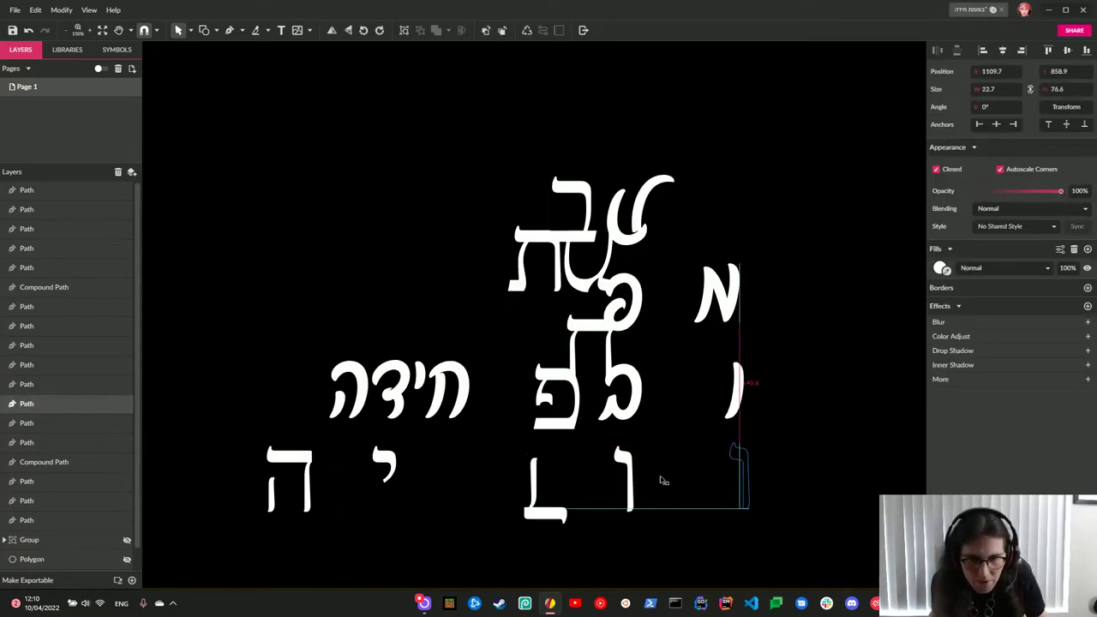
pyautogui.moveTo(601, 489); pyautogui.dragTo(712, 488)
pyautogui.moveTo(549, 502); pyautogui.dragTo(549, 463)
pyautogui.click(599, 489)
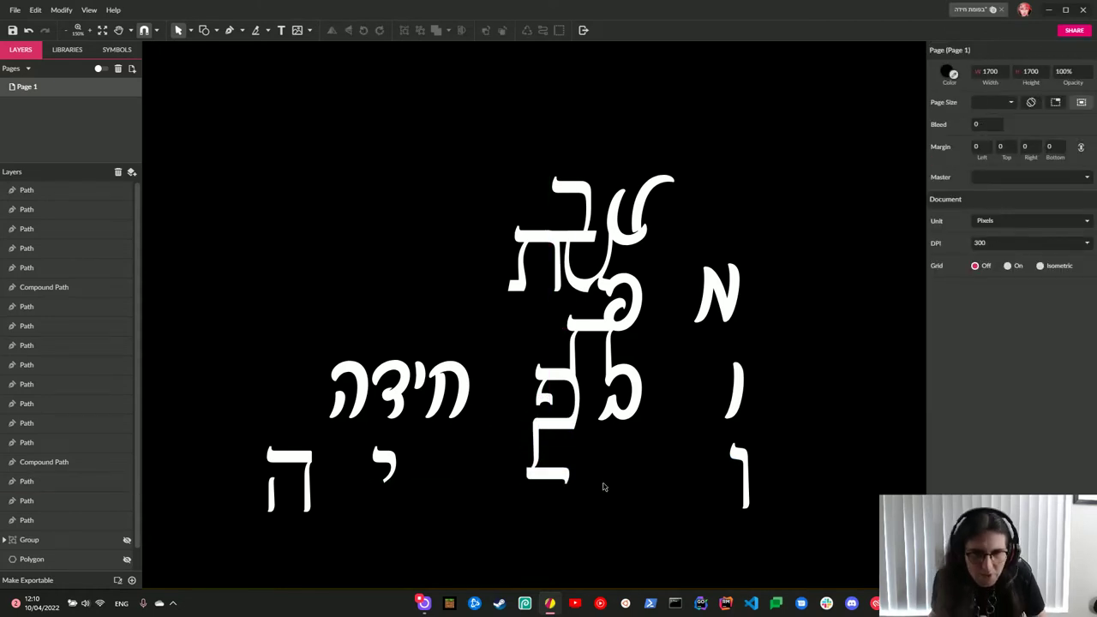
# Move a hidden letter path up near the top of the cluster.
pyautogui.moveTo(454, 377)
pyautogui.mouseDown()
pyautogui.moveTo(503, 324)
pyautogui.moveTo(599, 274)
pyautogui.moveTo(727, 152)
pyautogui.moveTo(723, 221)
pyautogui.moveTo(693, 183)
pyautogui.moveTo(673, 182)
pyautogui.mouseUp()
pyautogui.click(742, 195)
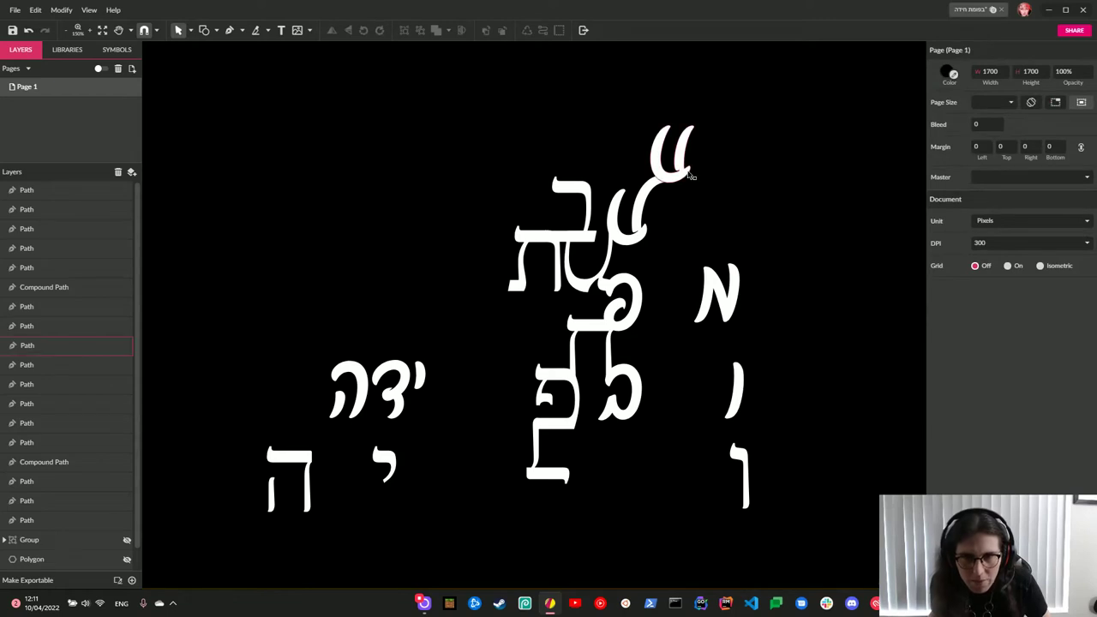
pyautogui.hotkey('ctrl', '+')
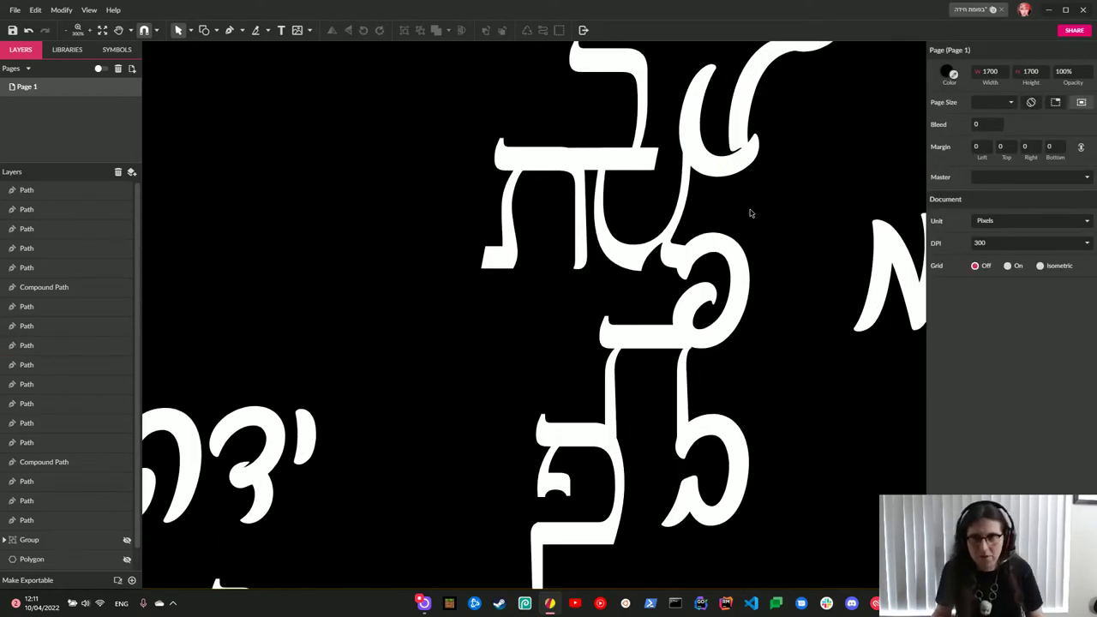
pyautogui.scroll(2, 750, 212)
# Nudge the top ע slightly right and down.
pyautogui.click(835, 139)
pyautogui.click(837, 154)
pyautogui.click(838, 155)
pyautogui.press('Right')
pyautogui.press('Right')
pyautogui.press('Right')
pyautogui.press('Down')
pyautogui.click(828, 209)
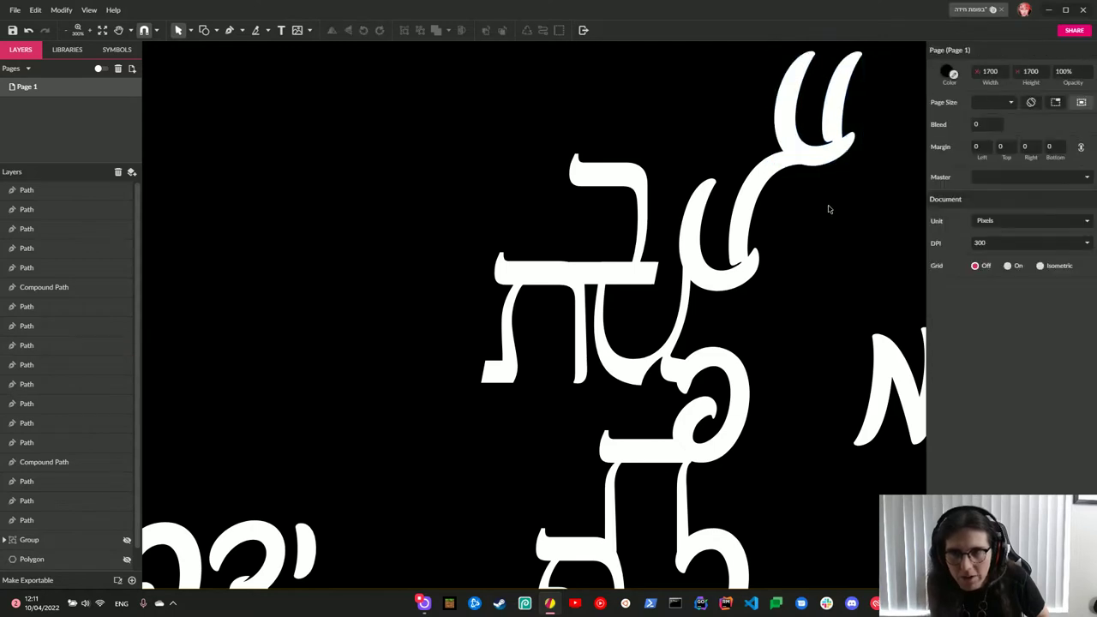
pyautogui.hotkey('ctrl', '-')
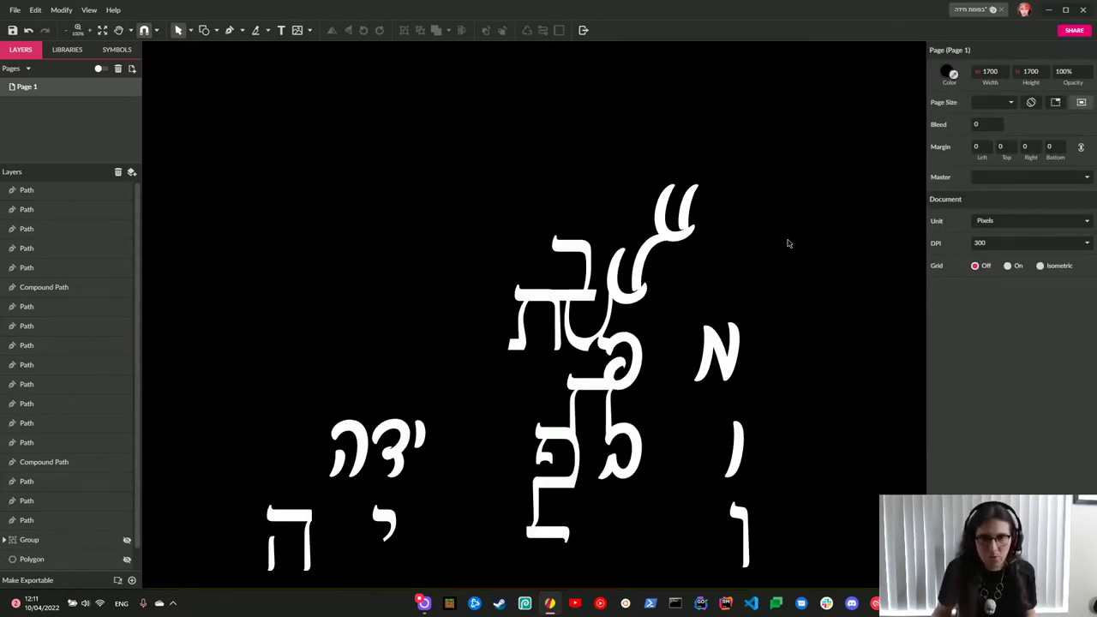
pyautogui.scroll(-2, 786, 242)
# Drop the א at the bottom and move the ו left, then check the vav's position.
pyautogui.moveTo(726, 246)
pyautogui.mouseDown()
pyautogui.moveTo(558, 251)
pyautogui.moveTo(504, 288)
pyautogui.moveTo(664, 467)
pyautogui.moveTo(663, 501)
pyautogui.mouseUp()
pyautogui.moveTo(738, 424)
pyautogui.mouseDown()
pyautogui.moveTo(692, 381)
pyautogui.moveTo(517, 289)
pyautogui.moveTo(511, 308)
pyautogui.moveTo(512, 268)
pyautogui.mouseUp()
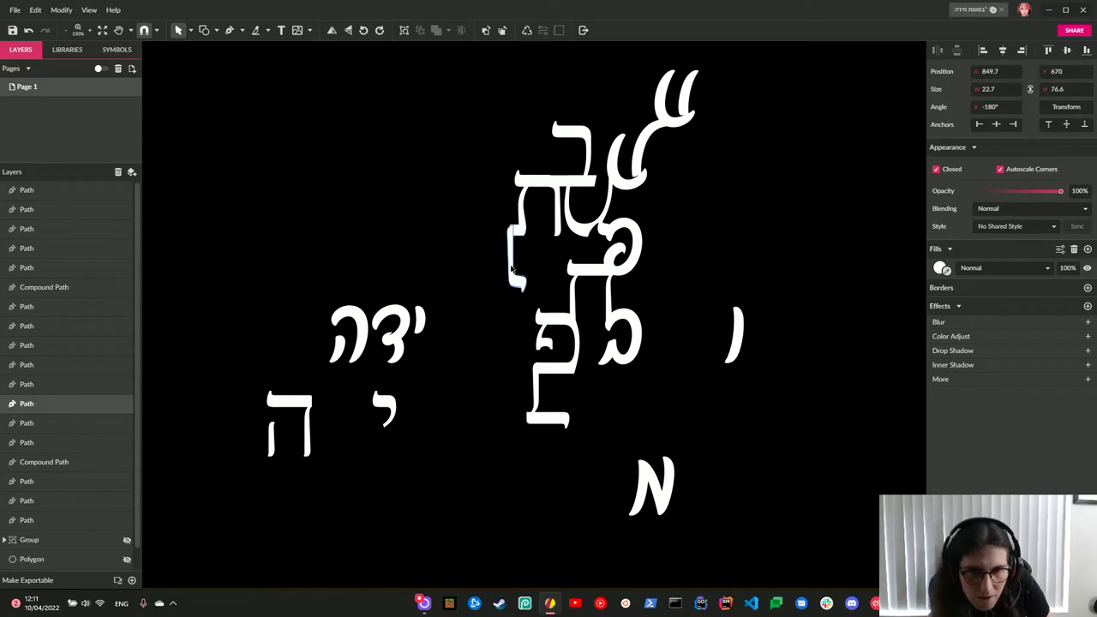
pyautogui.click(484, 343)
pyautogui.click(517, 279)
pyautogui.click(481, 361)
pyautogui.scroll(3, 497, 324)
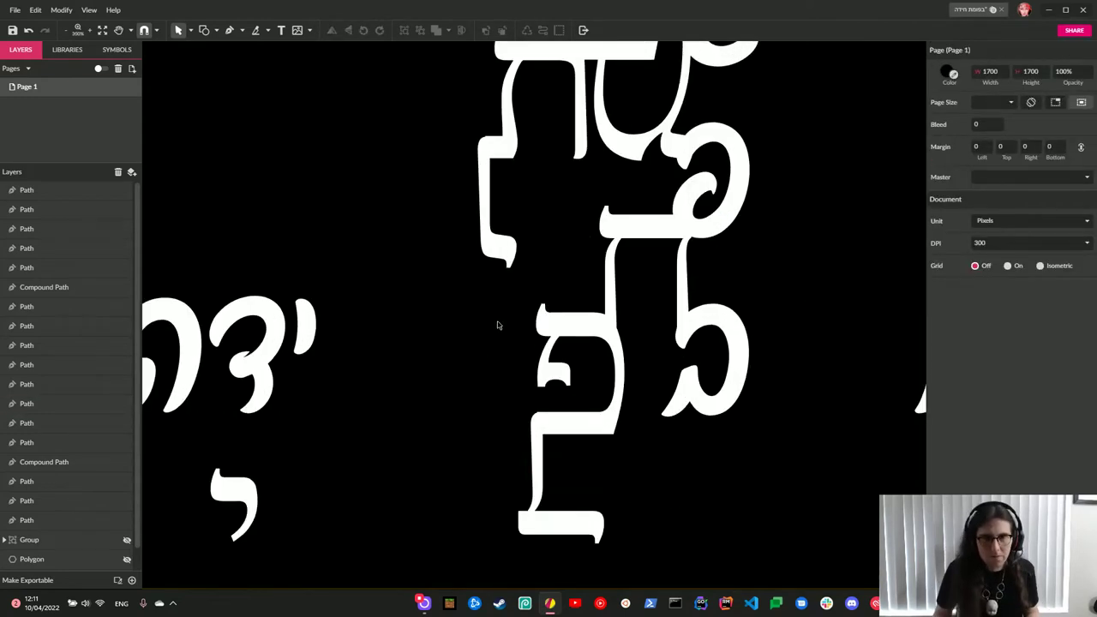
pyautogui.click(496, 268)
pyautogui.click(436, 318)
pyautogui.click(497, 248)
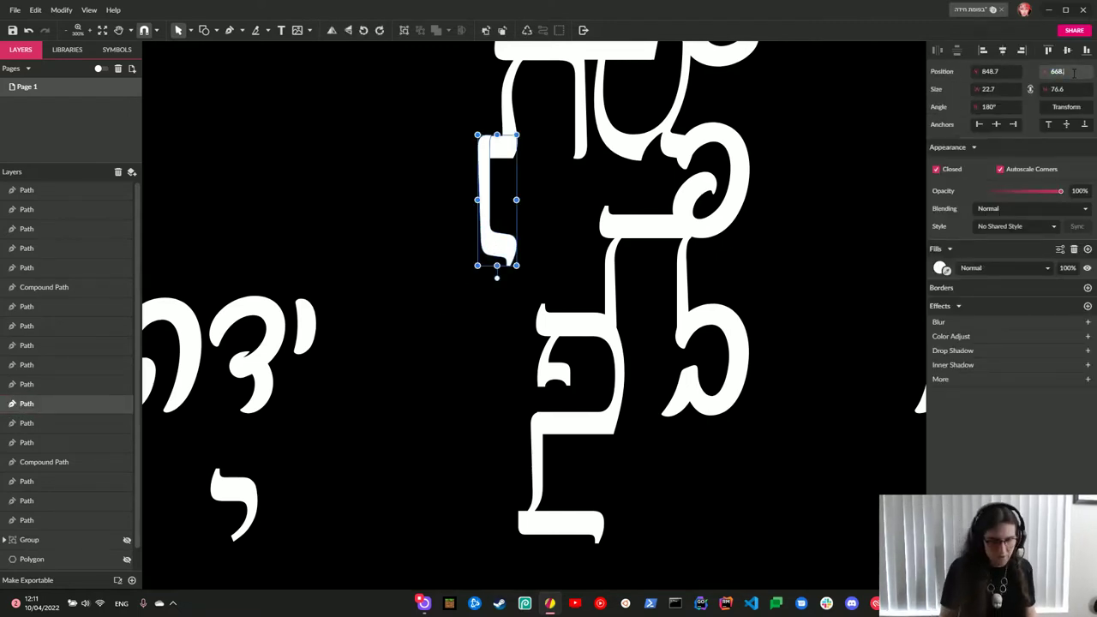
pyautogui.click(412, 243)
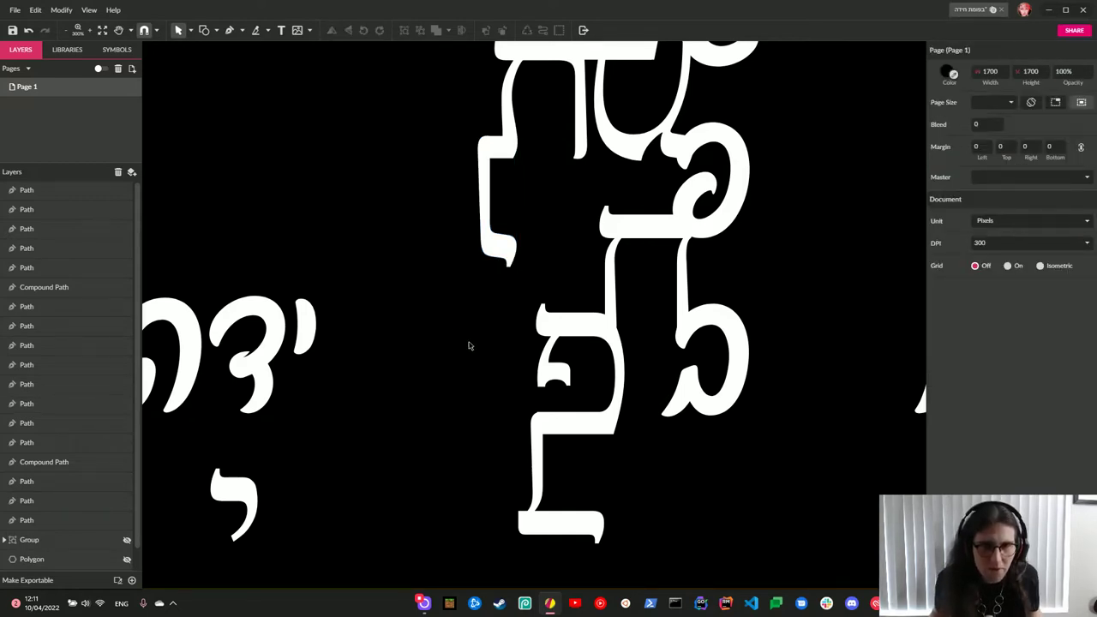
pyautogui.hotkey('ctrl', '-')
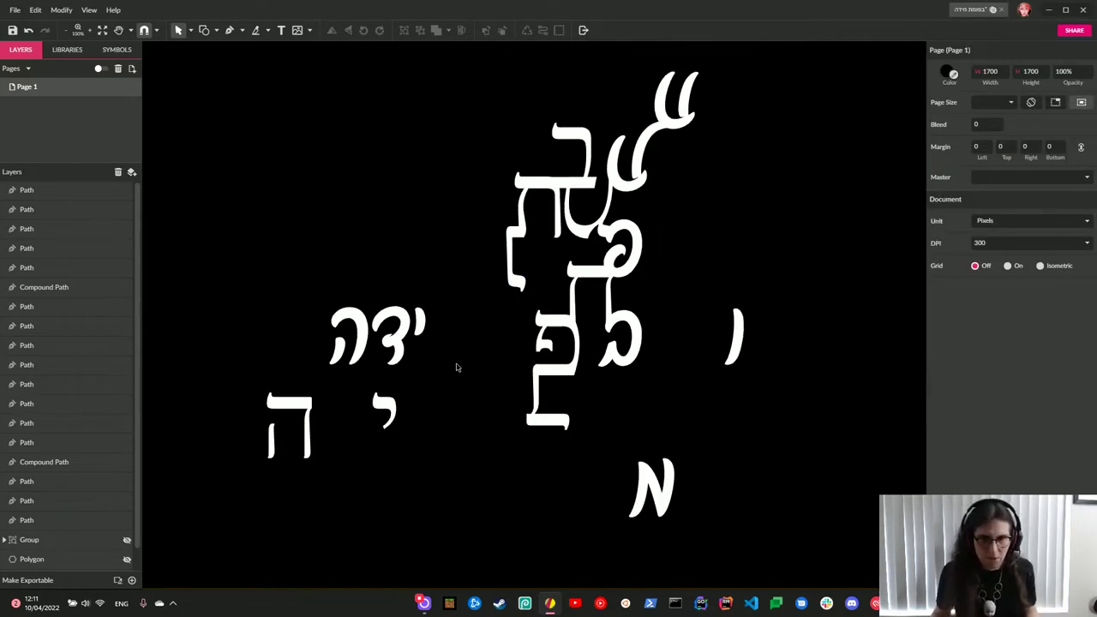
# Nudge a column letter into place and move the vav to the lower left.
pyautogui.click(540, 251)
pyautogui.moveTo(540, 251); pyautogui.dragTo(574, 256)
pyautogui.click(741, 195)
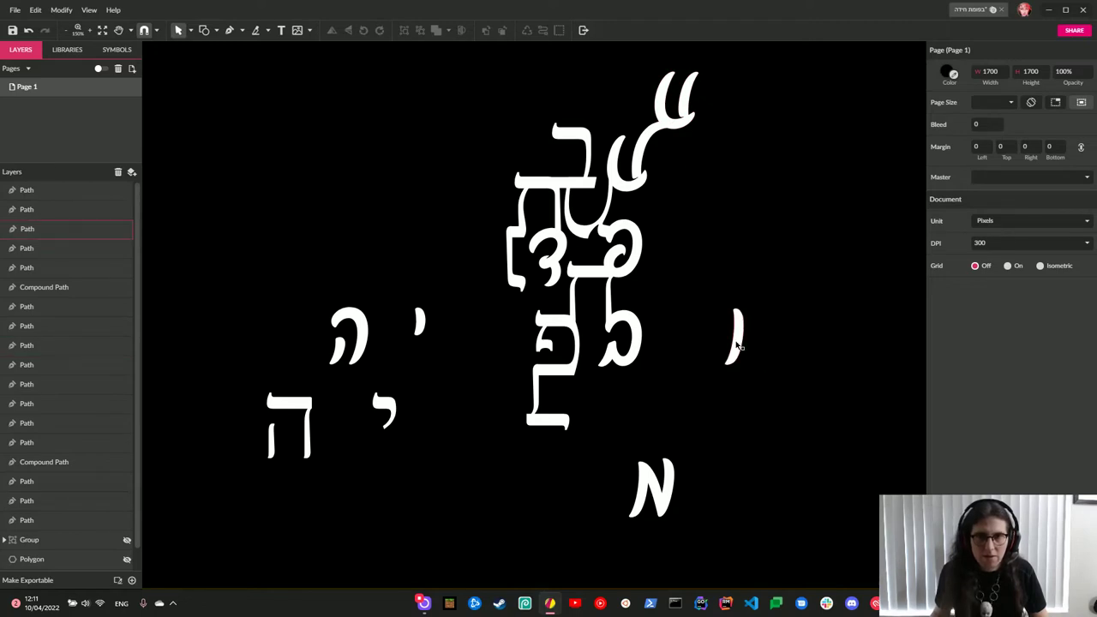
pyautogui.moveTo(737, 346)
pyautogui.mouseDown()
pyautogui.moveTo(524, 334)
pyautogui.moveTo(458, 482)
pyautogui.mouseUp()
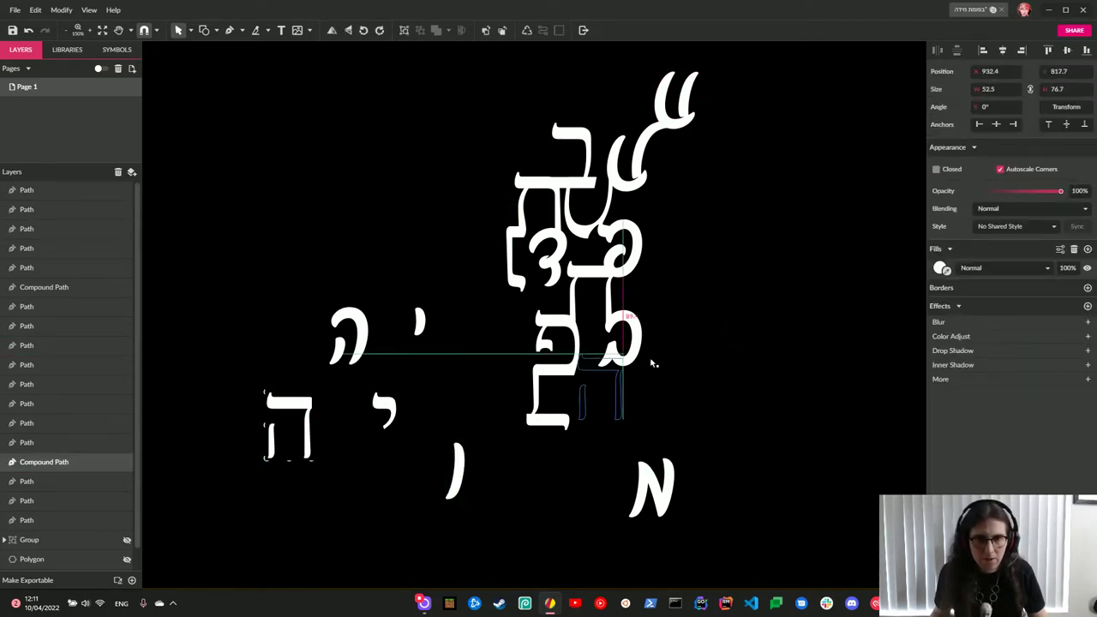
# Bring both he letters up beside the top of the column.
pyautogui.moveTo(669, 361); pyautogui.dragTo(733, 330)
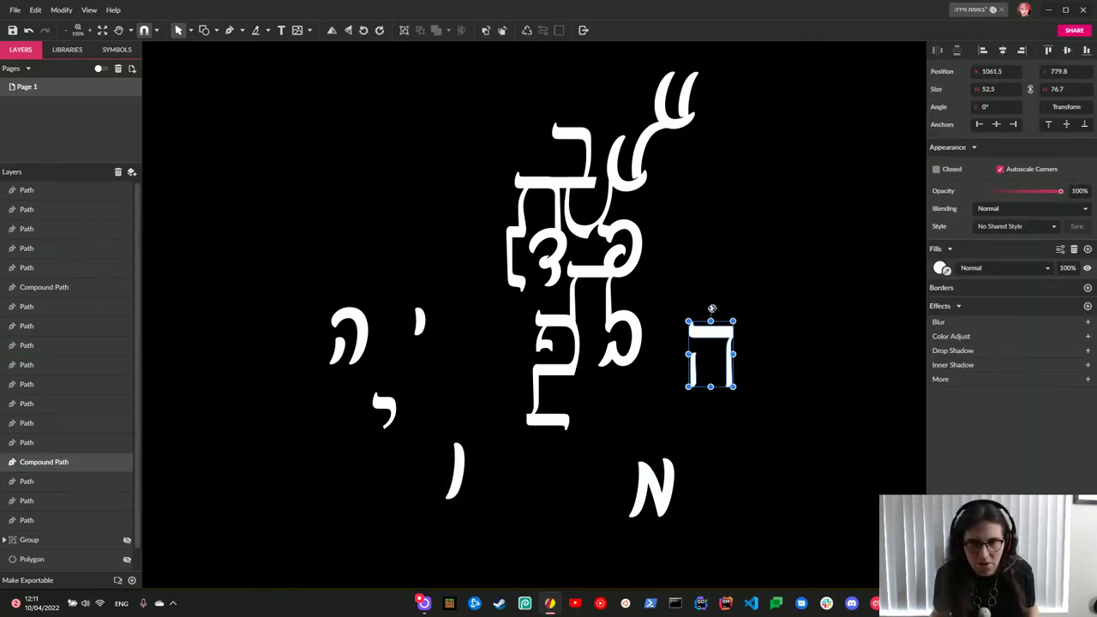
pyautogui.moveTo(707, 334)
pyautogui.mouseDown()
pyautogui.moveTo(506, 128)
pyautogui.moveTo(495, 131)
pyautogui.mouseUp()
pyautogui.click(733, 246)
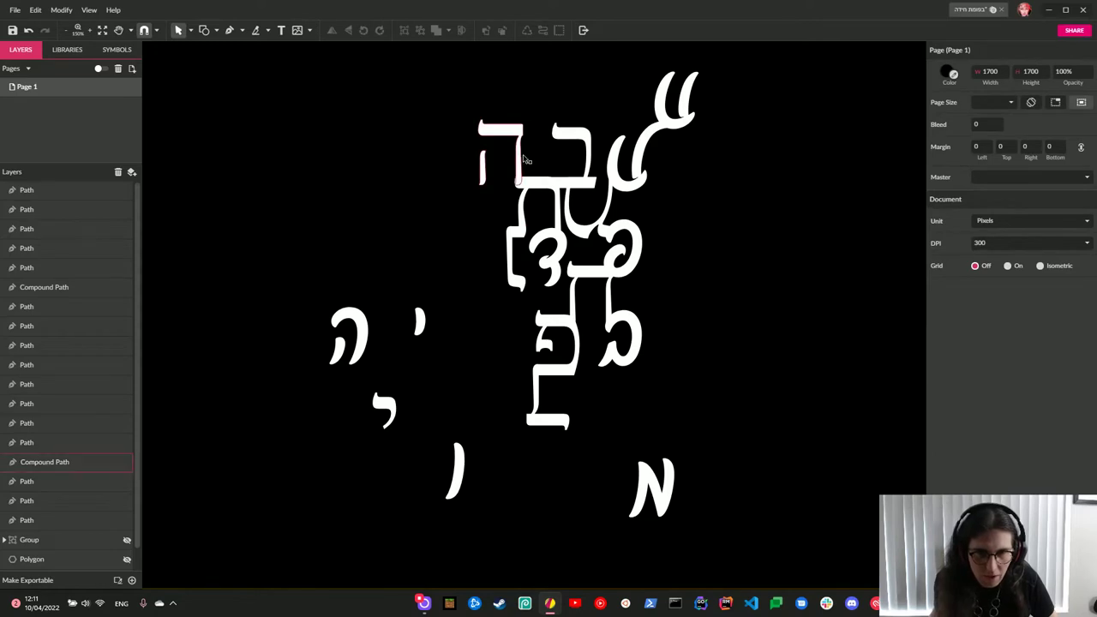
pyautogui.moveTo(349, 328)
pyautogui.mouseDown()
pyautogui.moveTo(461, 209)
pyautogui.moveTo(490, 192)
pyautogui.mouseUp()
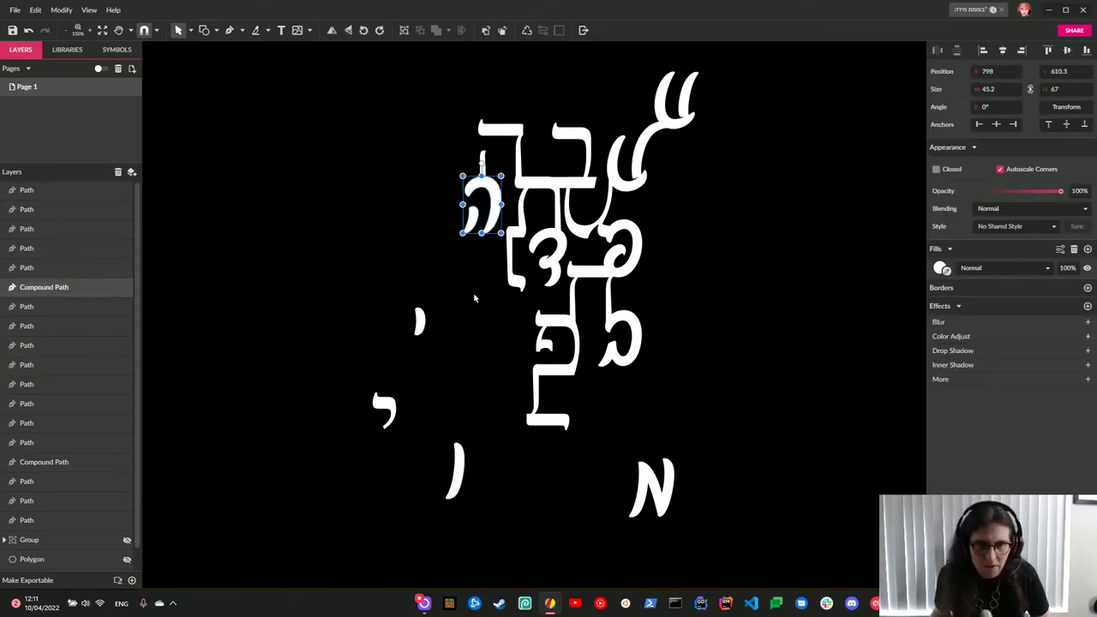
pyautogui.click(474, 298)
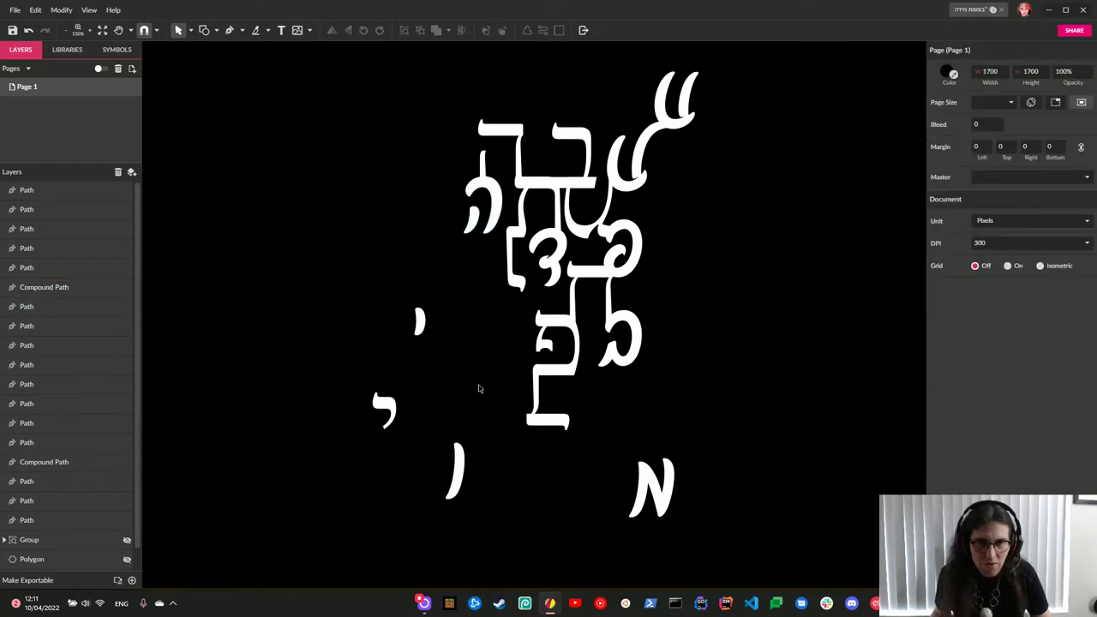
# Turn the vav 90° to lie horizontally and drop it into the column.
pyautogui.moveTo(455, 472); pyautogui.dragTo(483, 348)
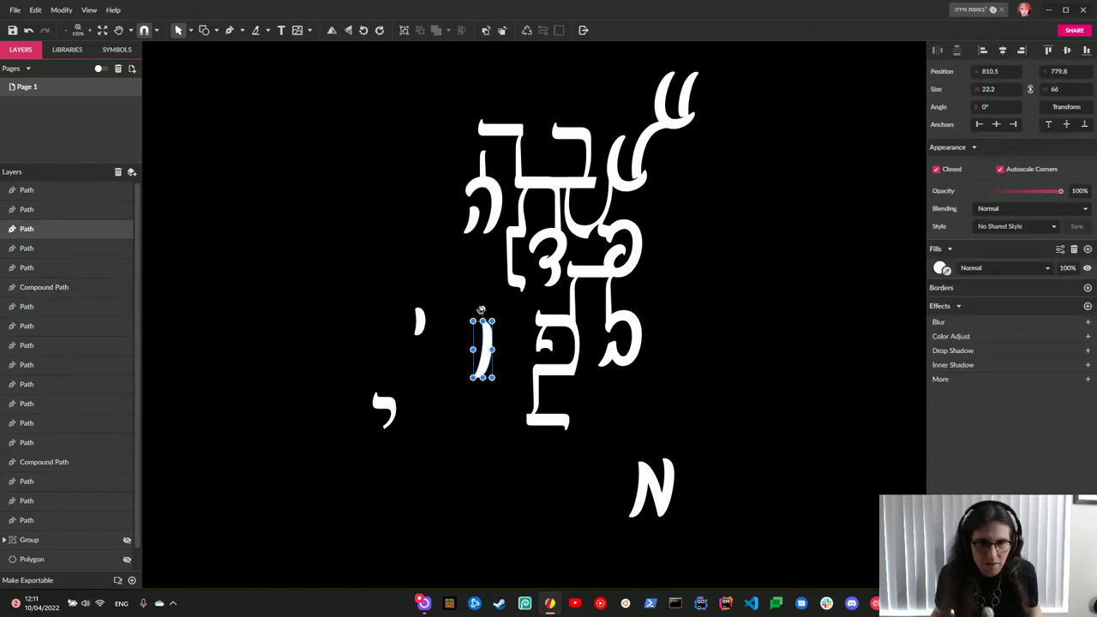
pyautogui.moveTo(481, 309)
pyautogui.mouseDown()
pyautogui.moveTo(431, 351)
pyautogui.moveTo(478, 231)
pyautogui.moveTo(486, 233)
pyautogui.mouseUp()
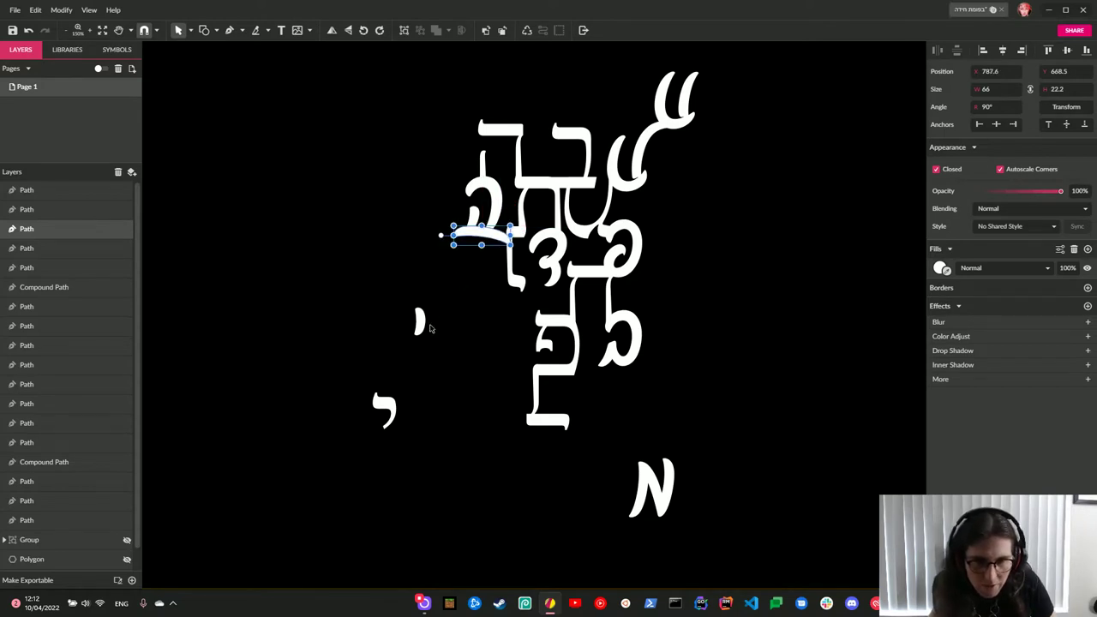
pyautogui.click(476, 333)
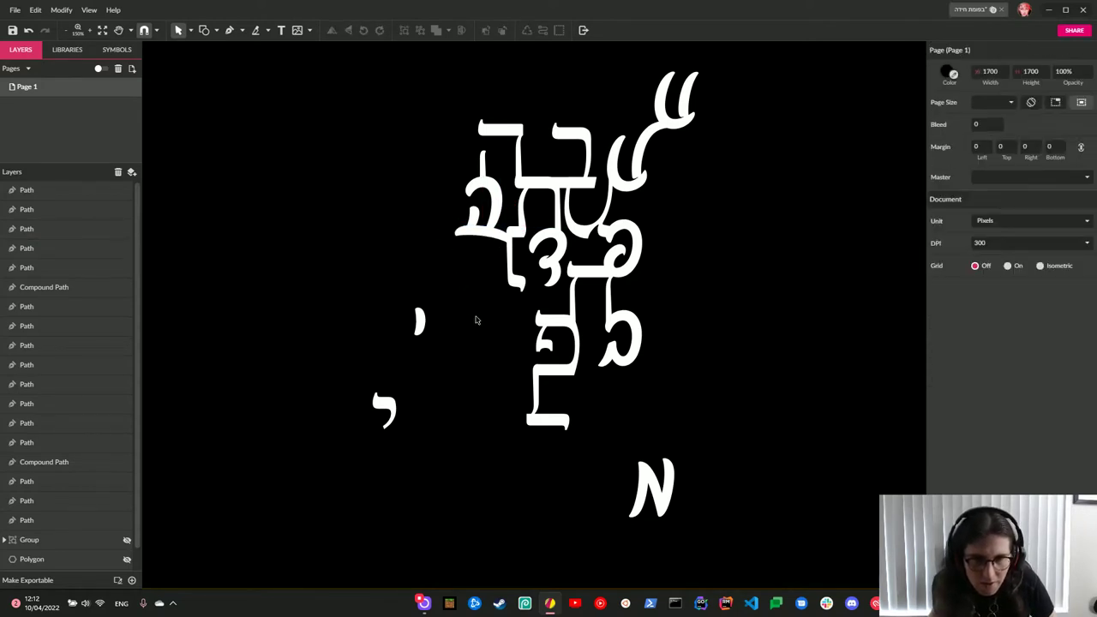
# Place the aleph below the final mem and move both yods up among the letters.
pyautogui.moveTo(666, 500)
pyautogui.mouseDown()
pyautogui.moveTo(644, 427)
pyautogui.moveTo(660, 379)
pyautogui.moveTo(602, 416)
pyautogui.moveTo(609, 443)
pyautogui.moveTo(585, 458)
pyautogui.mouseUp()
pyautogui.click(651, 456)
pyautogui.moveTo(390, 412)
pyautogui.mouseDown()
pyautogui.moveTo(509, 281)
pyautogui.moveTo(575, 115)
pyautogui.moveTo(588, 114)
pyautogui.mouseUp()
pyautogui.click(757, 170)
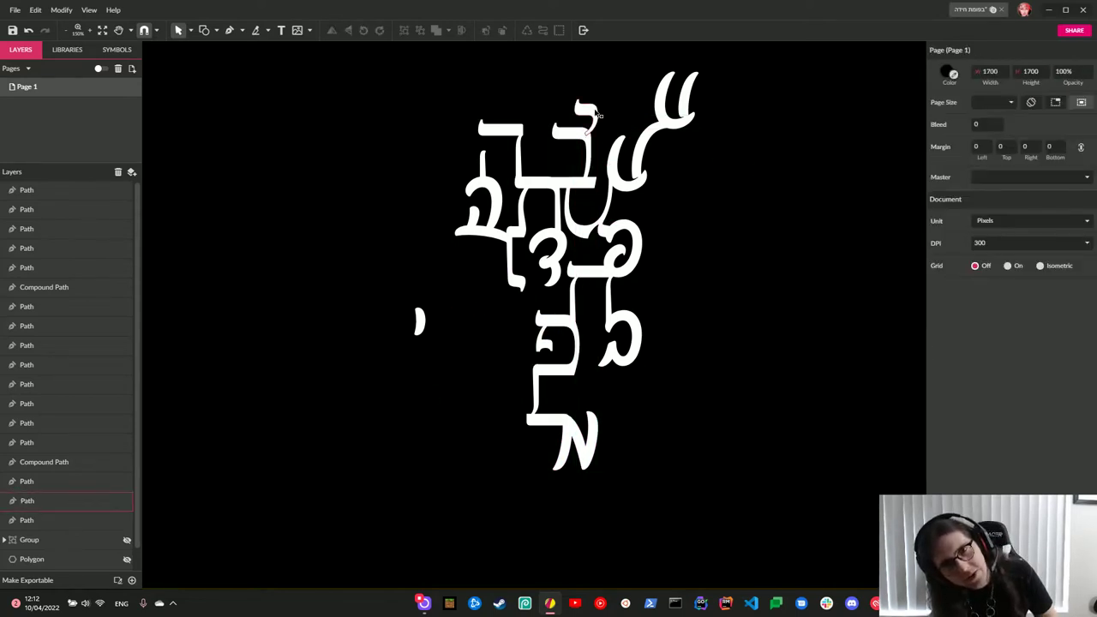
pyautogui.moveTo(420, 324)
pyautogui.mouseDown()
pyautogui.moveTo(527, 146)
pyautogui.moveTo(538, 210)
pyautogui.moveTo(540, 184)
pyautogui.moveTo(543, 202)
pyautogui.mouseUp()
pyautogui.click(691, 234)
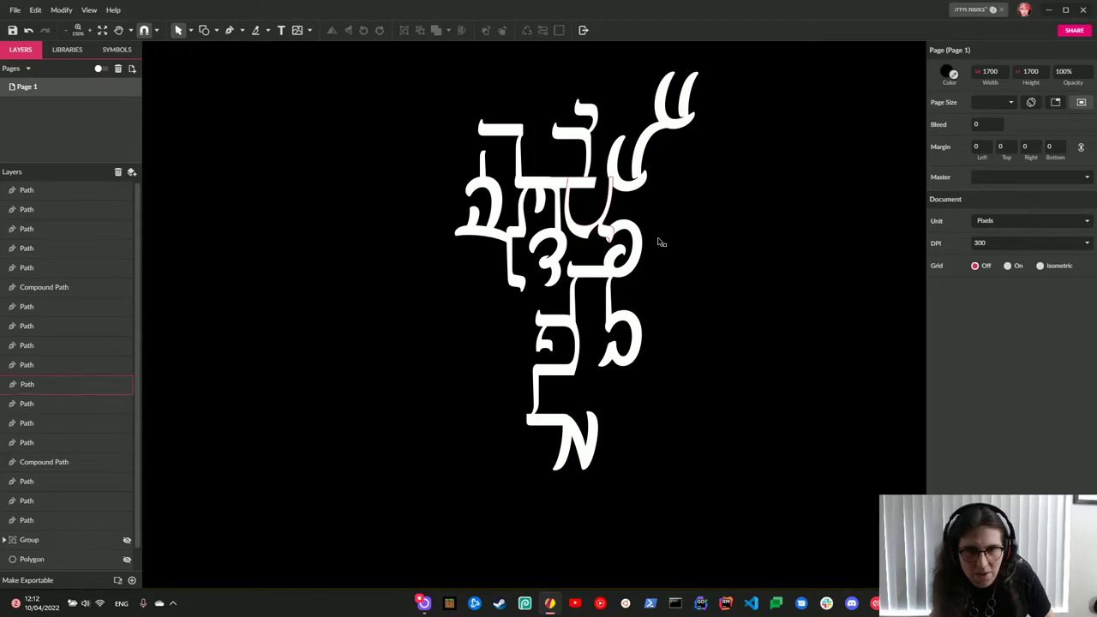
pyautogui.scroll(1, 758, 245)
# Group all the letters with Ctrl+G, shift the group down-left, and hide the other group.
pyautogui.moveTo(756, 97)
pyautogui.mouseDown()
pyautogui.moveTo(481, 532)
pyautogui.moveTo(430, 562)
pyautogui.mouseUp()
pyautogui.hotkey('ctrl', 'g')
pyautogui.hotkey('ctrl', '0')
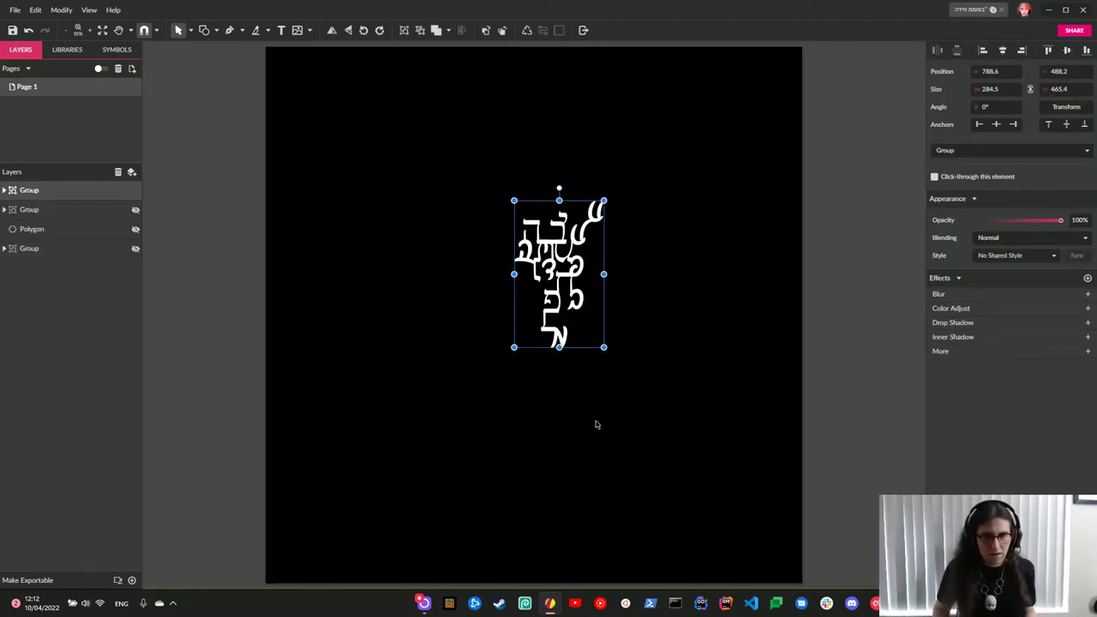
pyautogui.moveTo(559, 245); pyautogui.dragTo(531, 280)
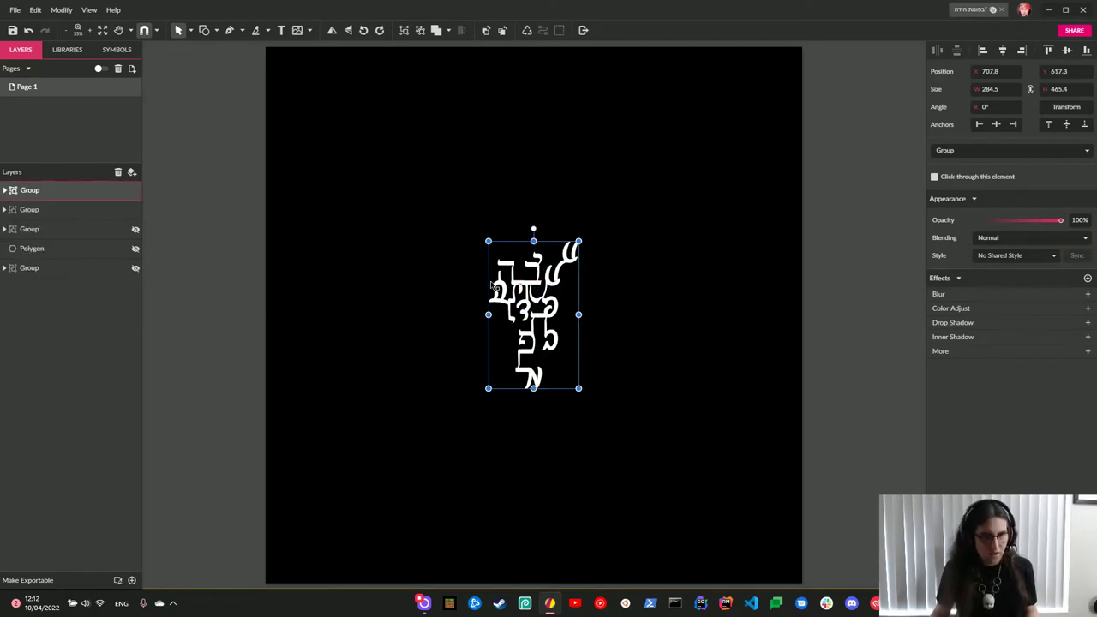
pyautogui.click(135, 209)
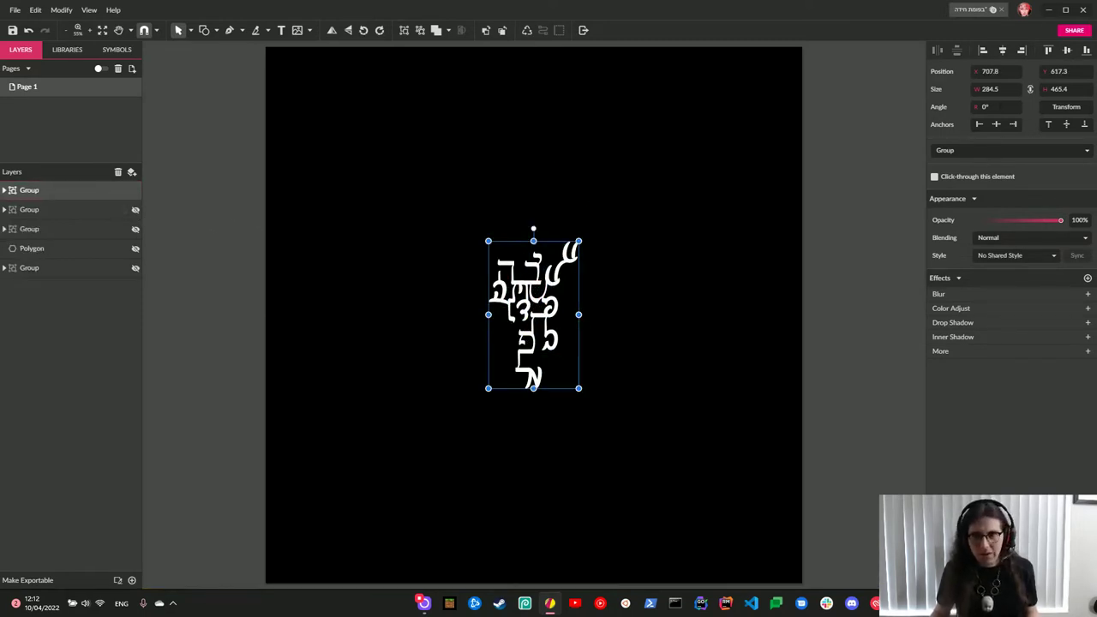
# Rotate the letter group to a 21.8° angle.
pyautogui.click(994, 106)
pyautogui.write('21.8')
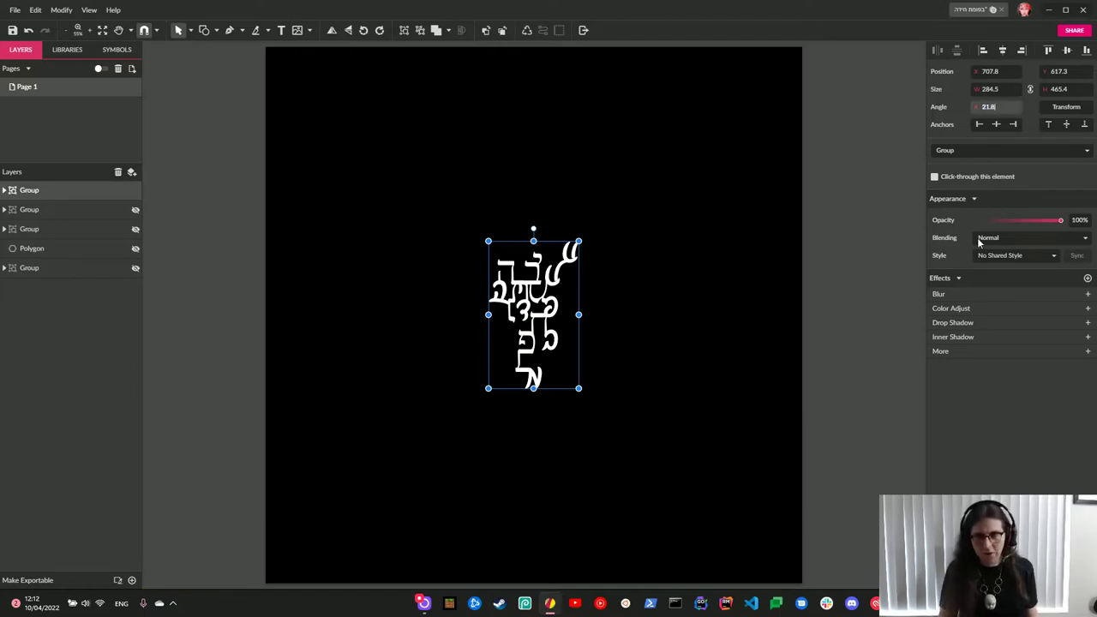
pyautogui.press('Return')
pyautogui.hotkey('ctrl', '+')
pyautogui.hotkey('ctrl', '+')
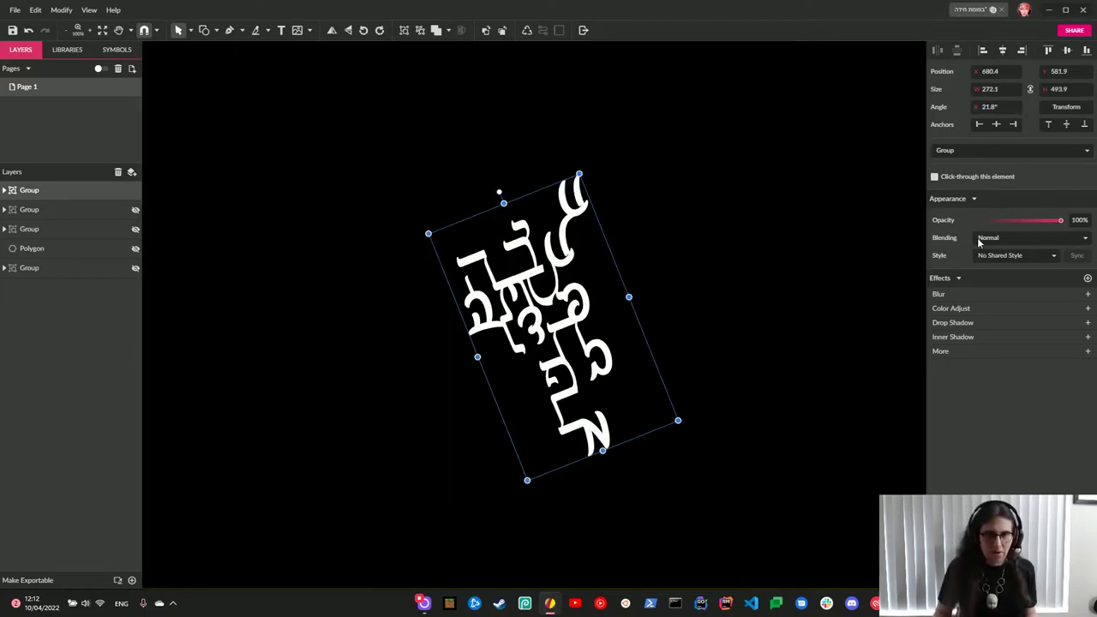
pyautogui.click(736, 276)
# Flip the rotated letter group horizontally via Transform > Flip Horizontal.
pyautogui.click(580, 305)
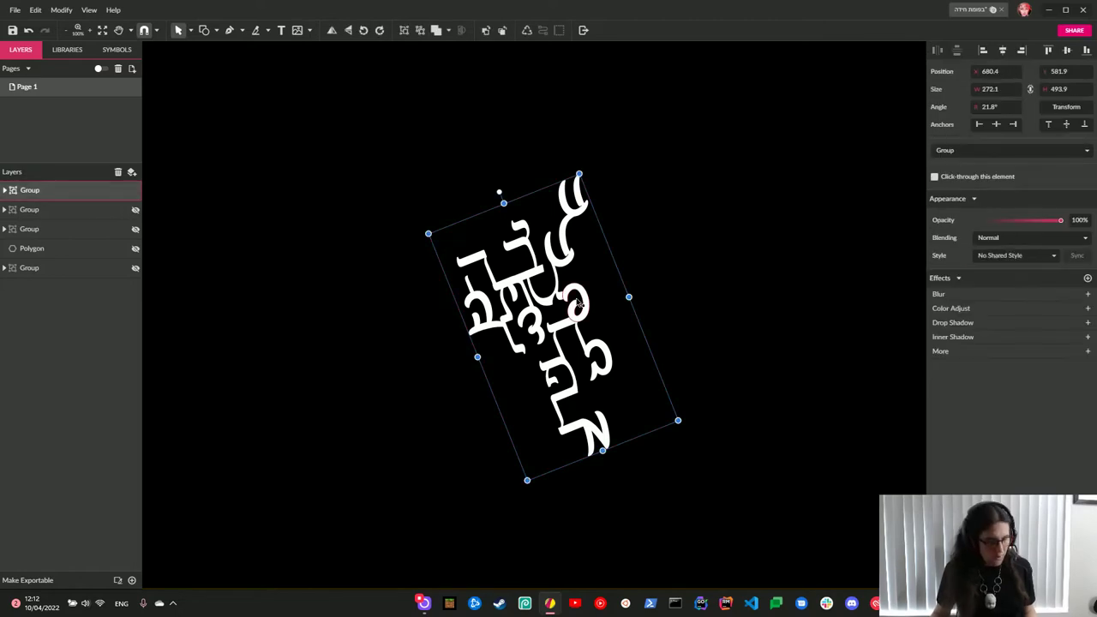
pyautogui.rightClick(577, 302)
pyautogui.moveTo(630, 327)
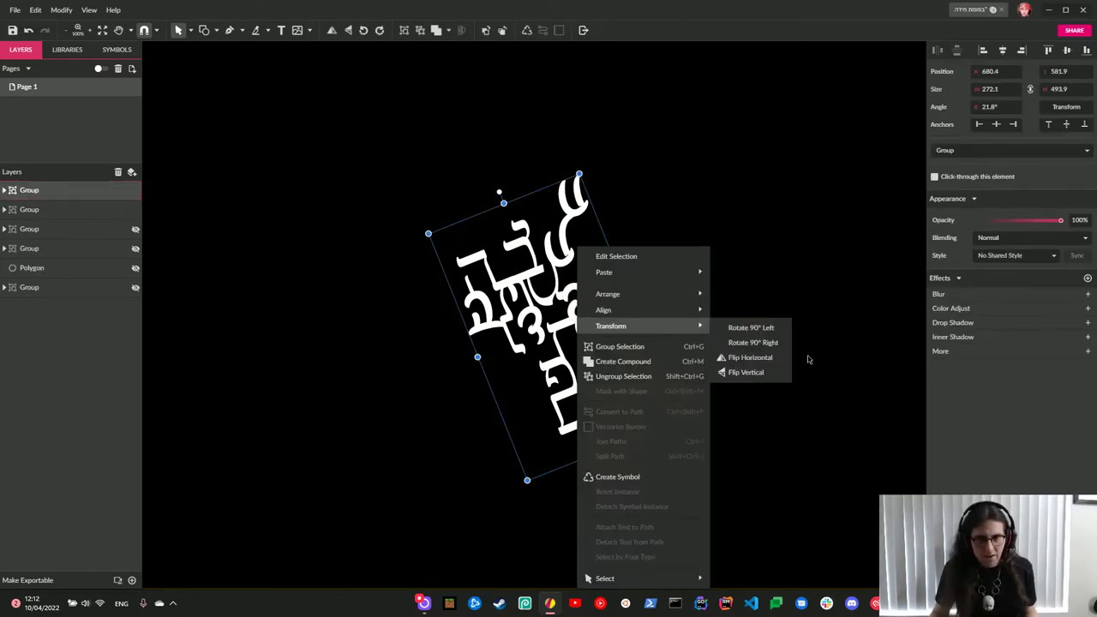
pyautogui.click(750, 357)
# Nudge the mirrored group a net 10 px right to line up the symmetrical figure.
pyautogui.hotkey('ctrl', '+')
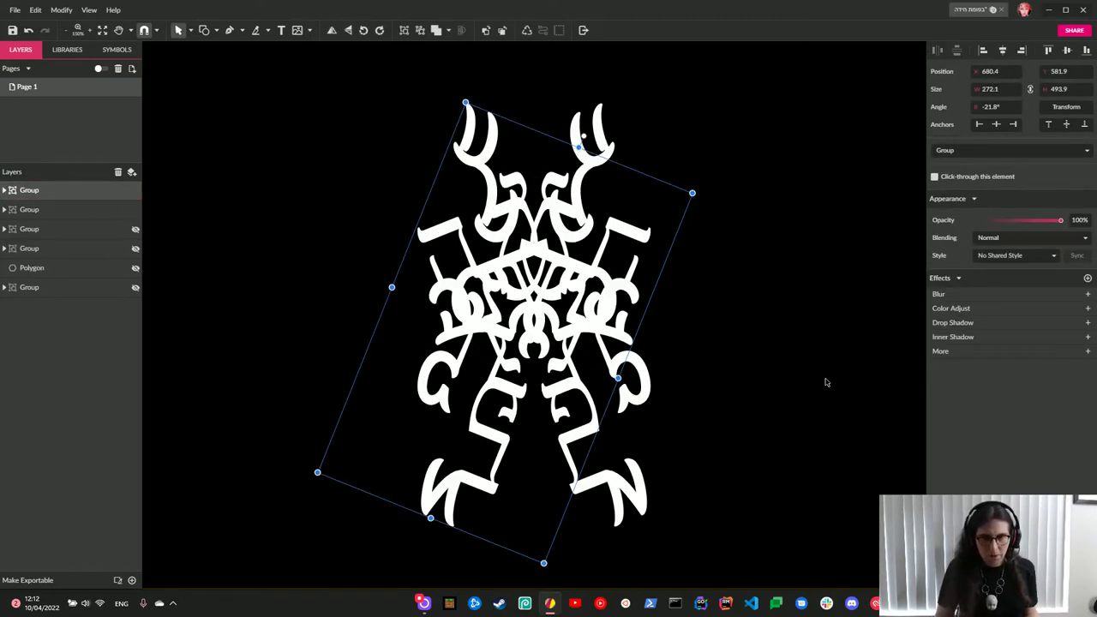
pyautogui.press('Right')
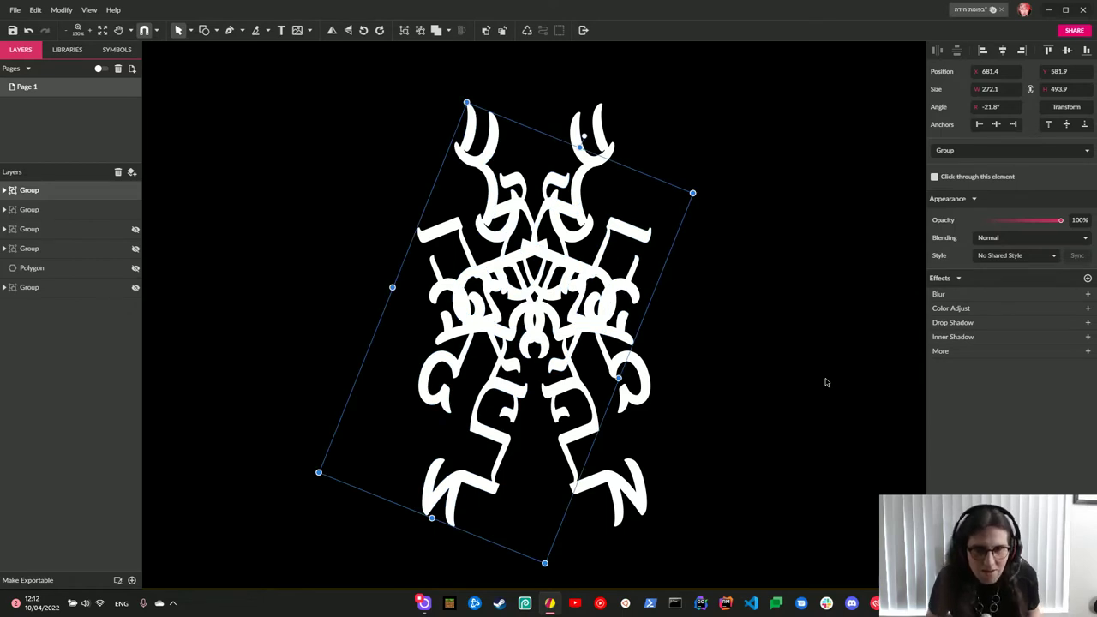
pyautogui.hotkey('shift', 'Right')
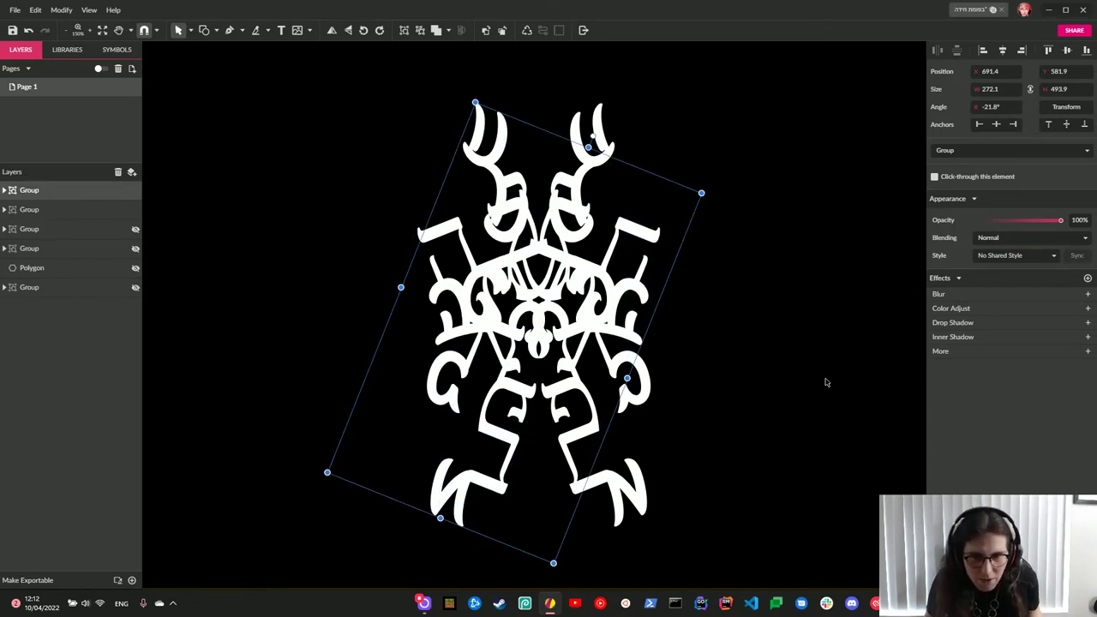
pyautogui.press('Left')
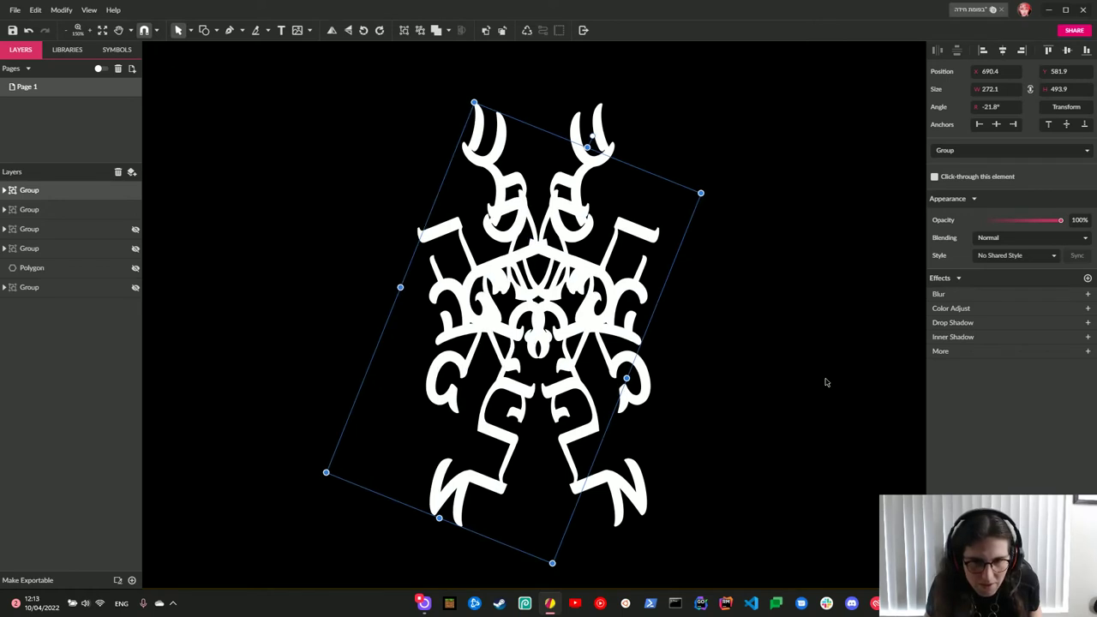
pyautogui.press('Left')
pyautogui.press('Right')
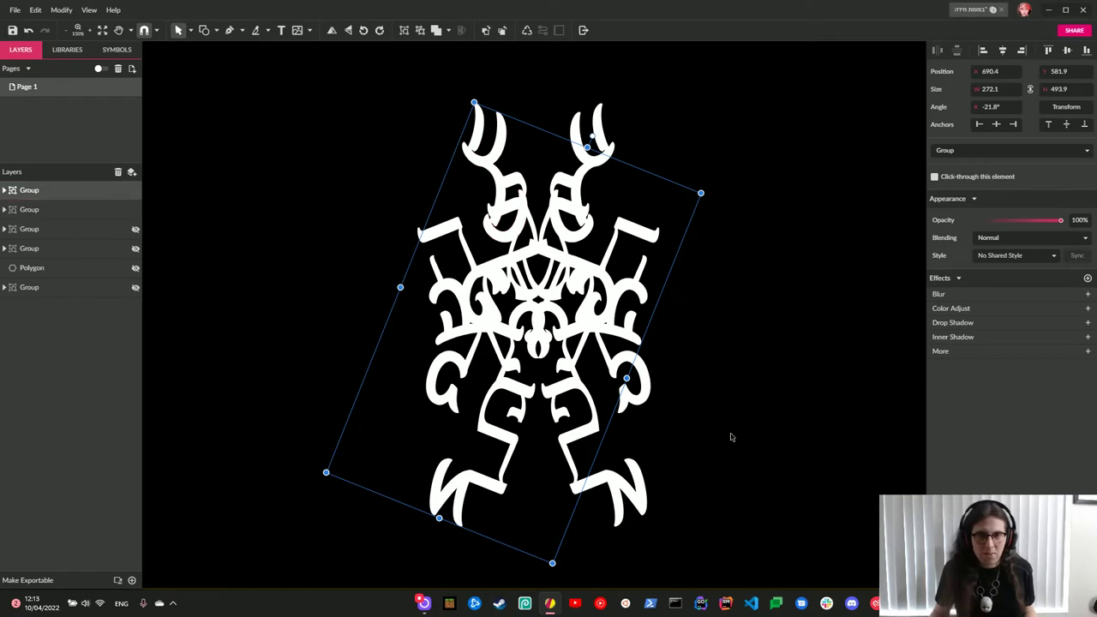
# Group the two letter figures into one and move it near the top of the page.
pyautogui.hotkey('ctrl', '0')
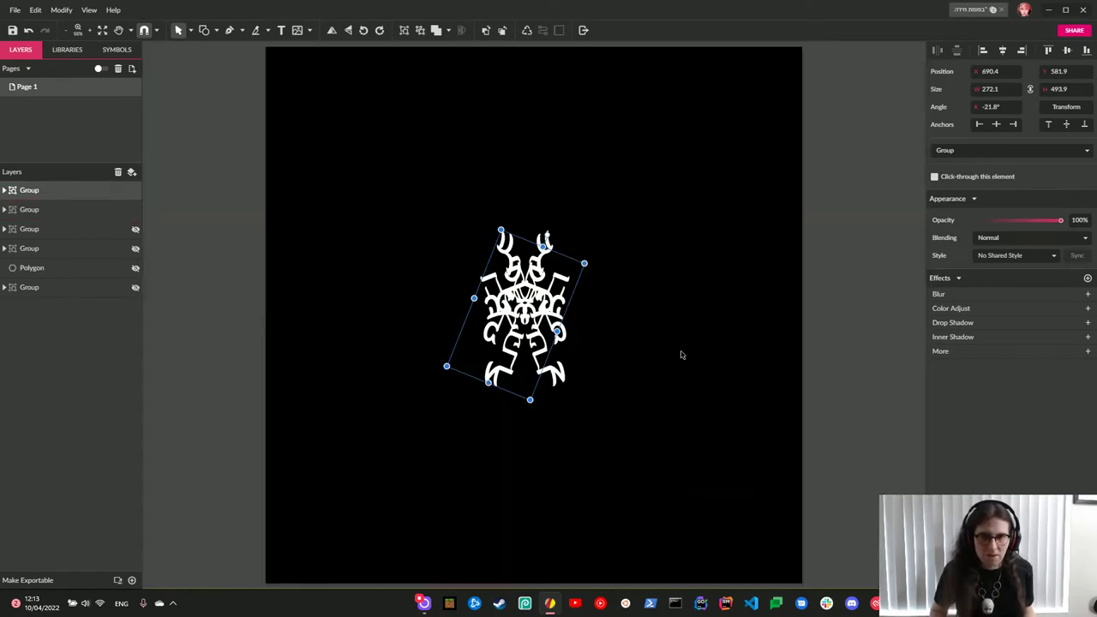
pyautogui.click(681, 354)
pyautogui.hotkey('ctrl', 'a')
pyautogui.hotkey('ctrl', 'g')
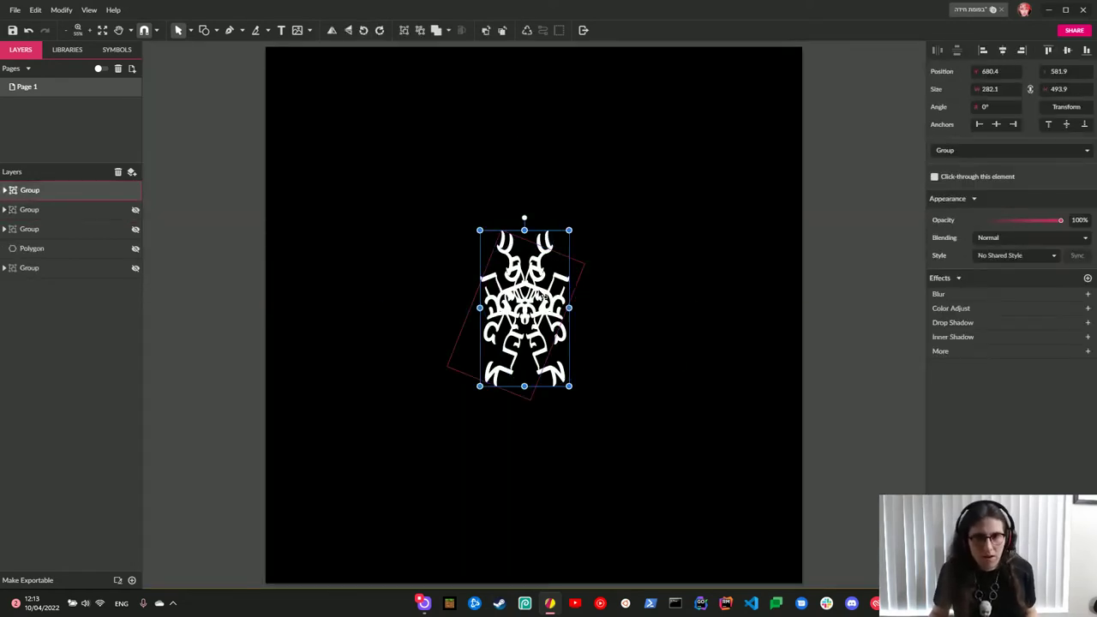
pyautogui.moveTo(540, 360); pyautogui.dragTo(540, 231)
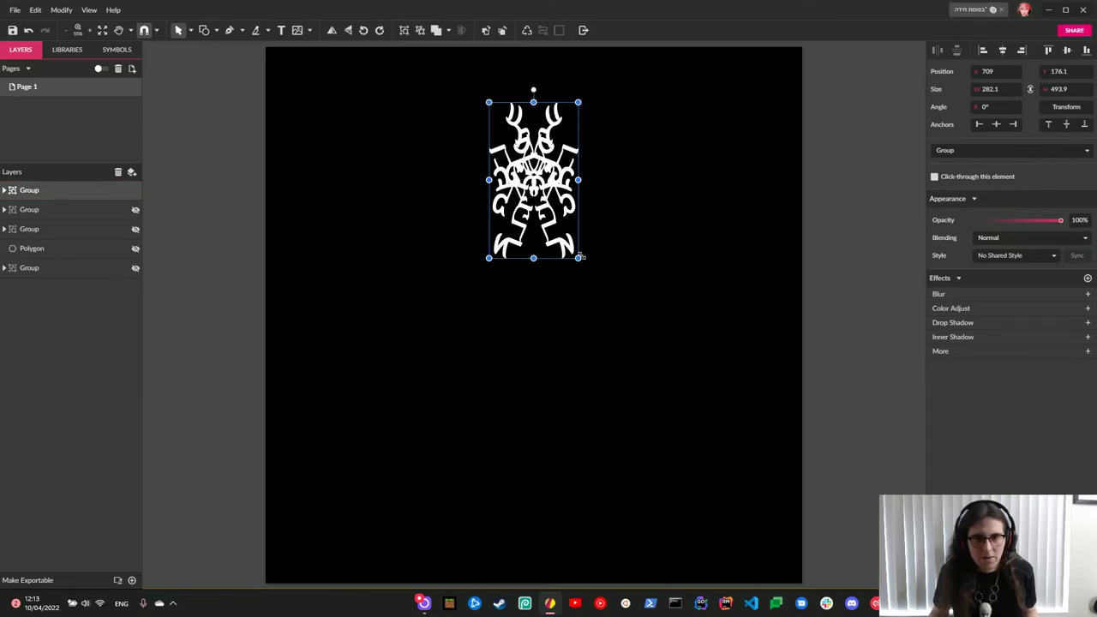
# Place an unrotated copy directly below the original, flip it vertically, and select the parent group.
pyautogui.moveTo(536, 180); pyautogui.dragTo(533, 377)
pyautogui.moveTo(600, 317); pyautogui.dragTo(645, 340)
pyautogui.hotkey('ctrl', 'z')
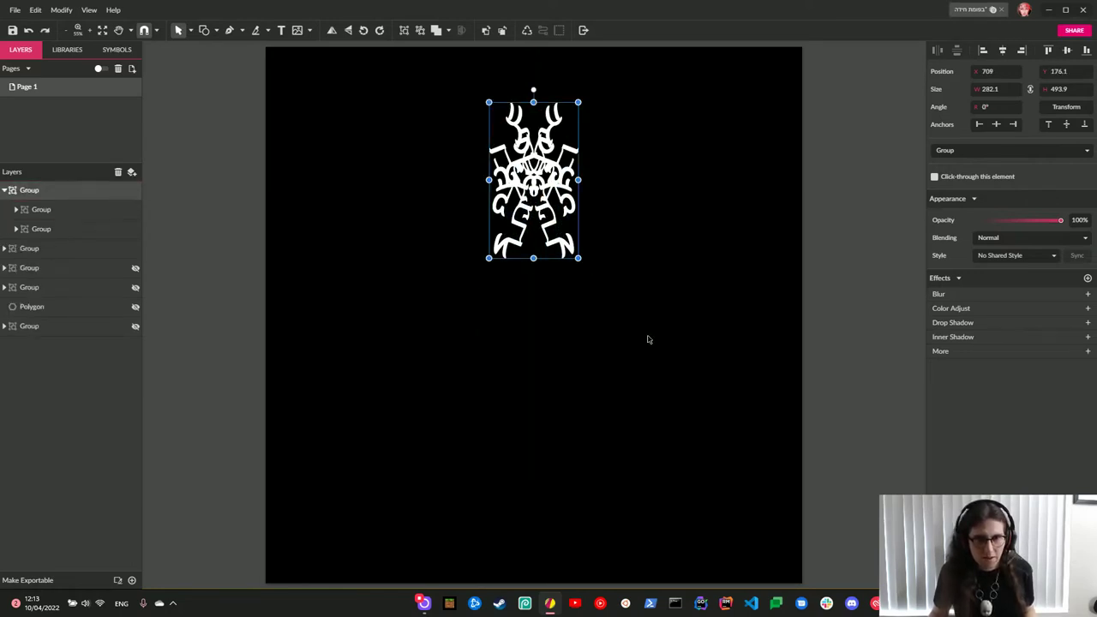
pyautogui.hotkey('ctrl', 'shift', 'z')
pyautogui.press('Escape')
pyautogui.moveTo(532, 346); pyautogui.dragTo(537, 353)
pyautogui.rightClick(536, 353)
pyautogui.moveTo(603, 331)
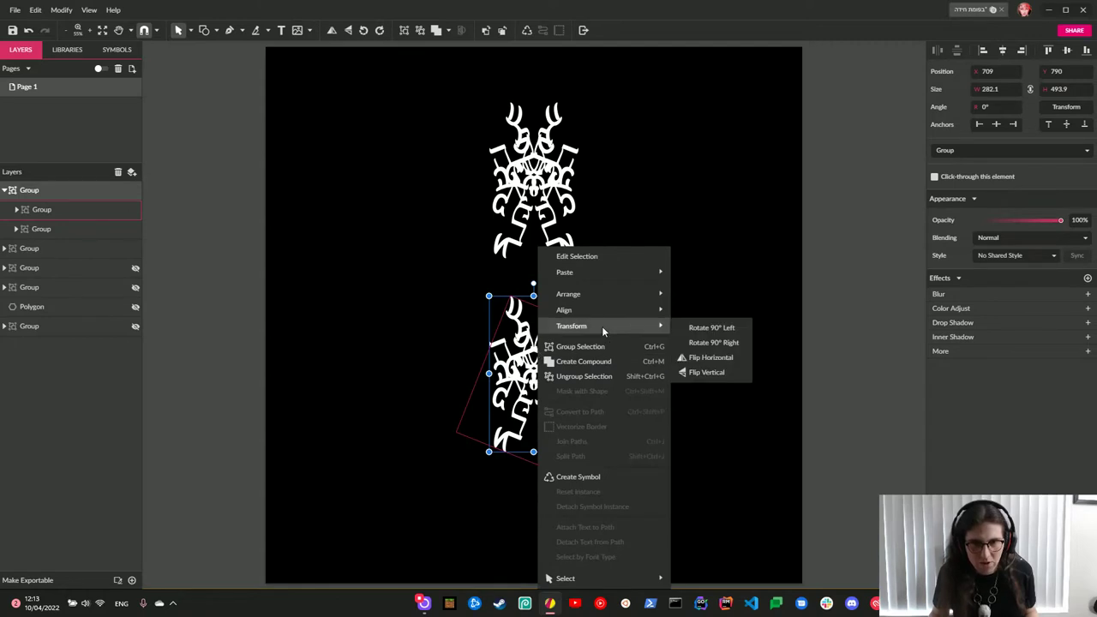
pyautogui.click(743, 377)
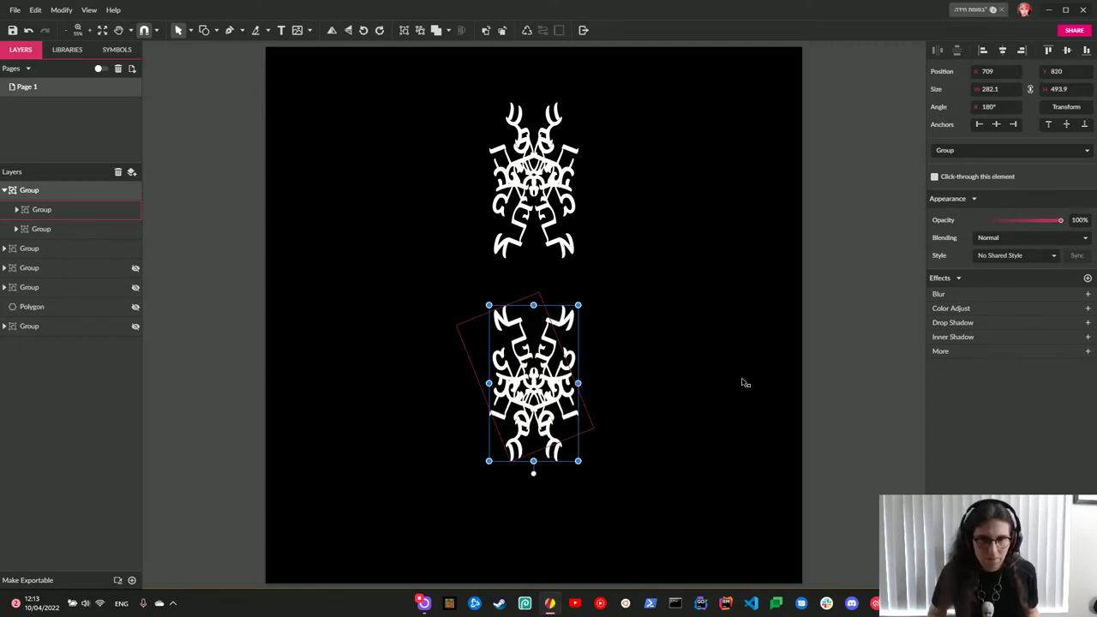
pyautogui.press('Escape')
pyautogui.write('40')
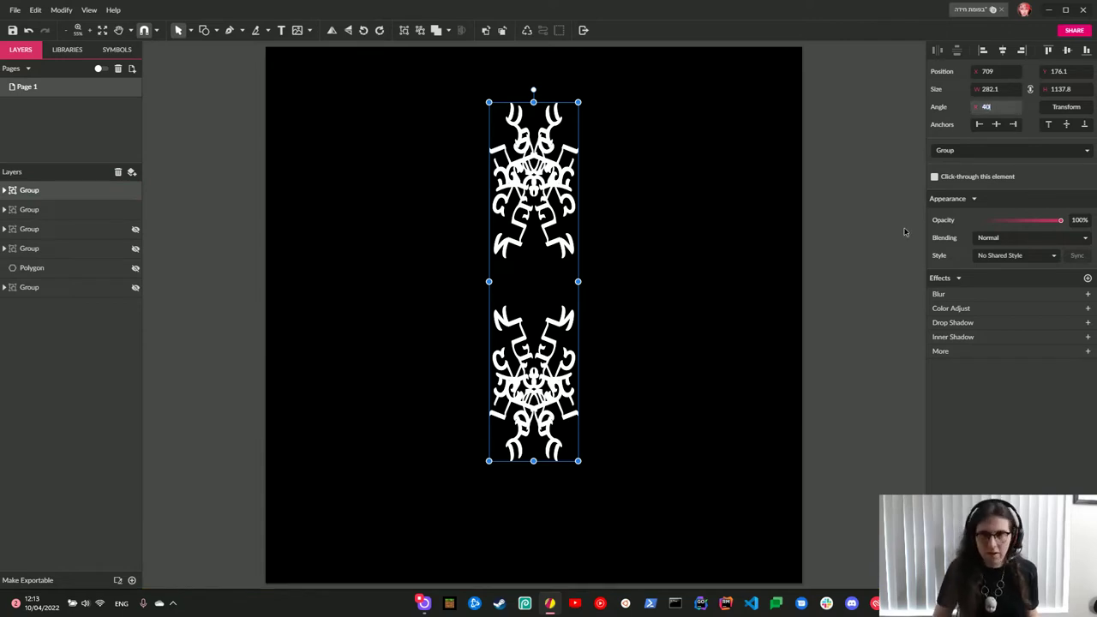
# Trial a 40° rotation of the combined group, undo it, and nudge the lower flipped motif.
pyautogui.press('Return')
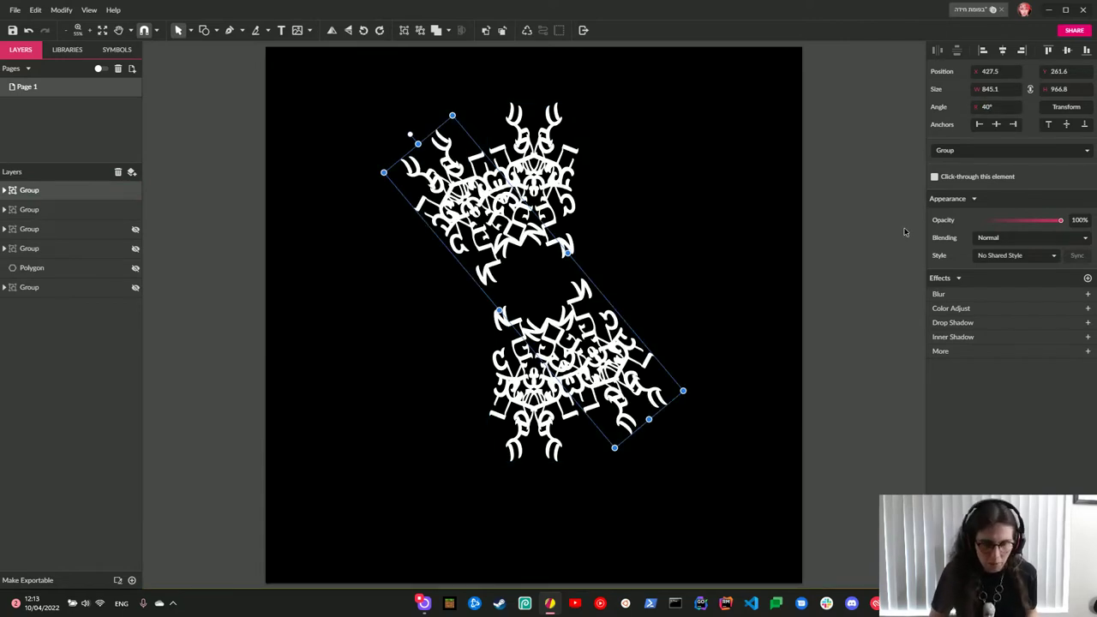
pyautogui.hotkey('ctrl', '+')
pyautogui.hotkey('ctrl', '+')
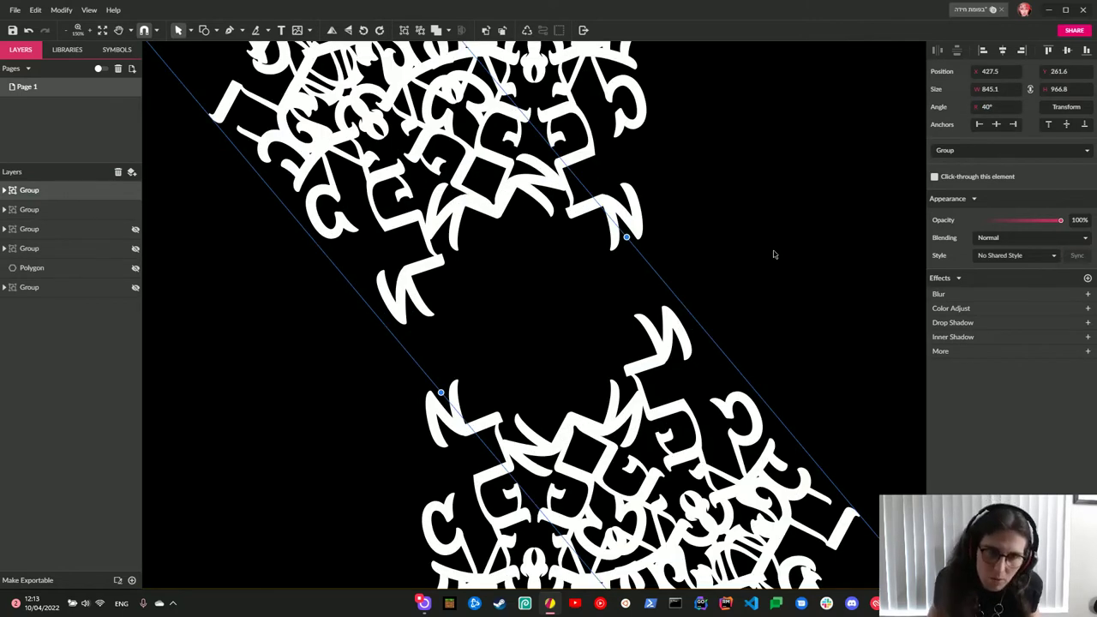
pyautogui.scroll(3, 769, 255)
pyautogui.scroll(-1, 768, 255)
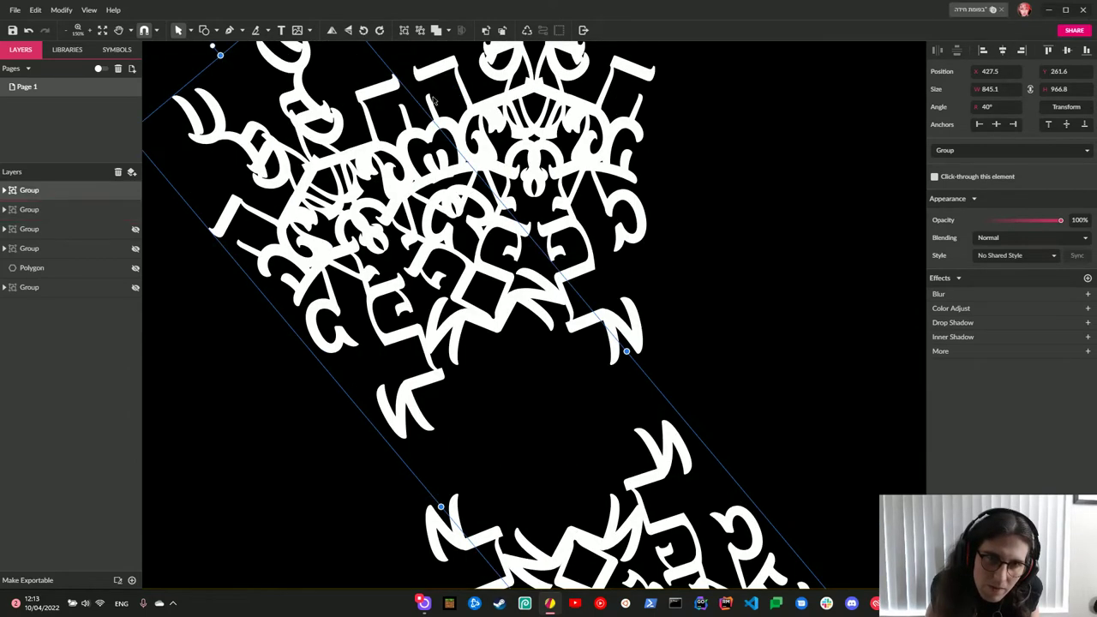
pyautogui.hotkey('ctrl', 'z')
pyautogui.click(790, 249)
pyautogui.click(612, 531)
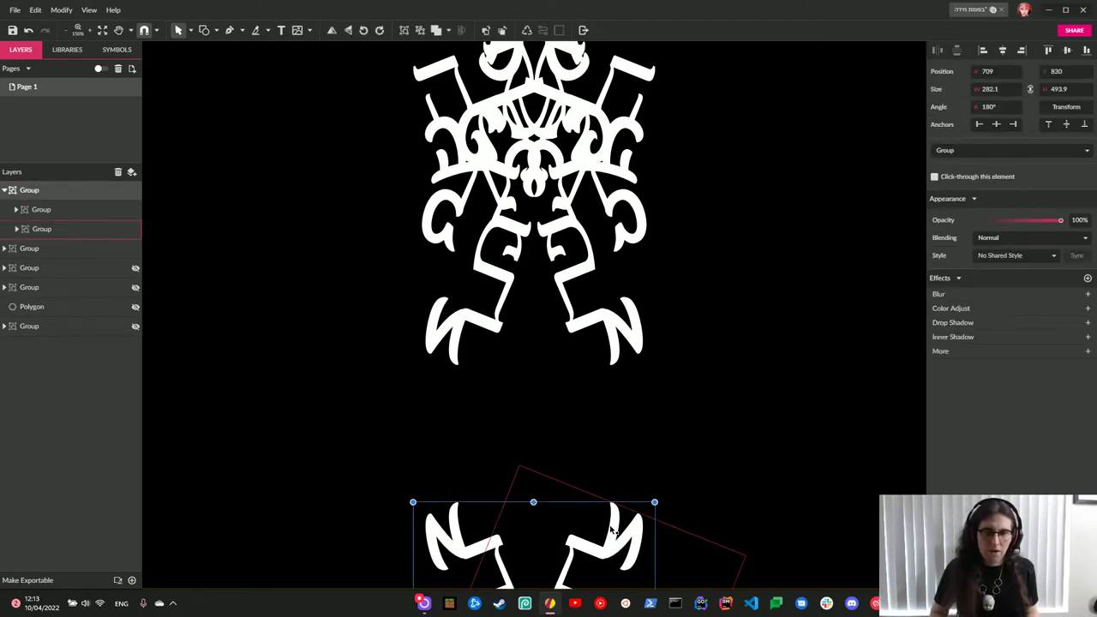
pyautogui.moveTo(611, 531); pyautogui.dragTo(613, 530)
# Rotate the two-motif group to 40° again, then undo both the rotation and the nudge.
pyautogui.click(614, 530)
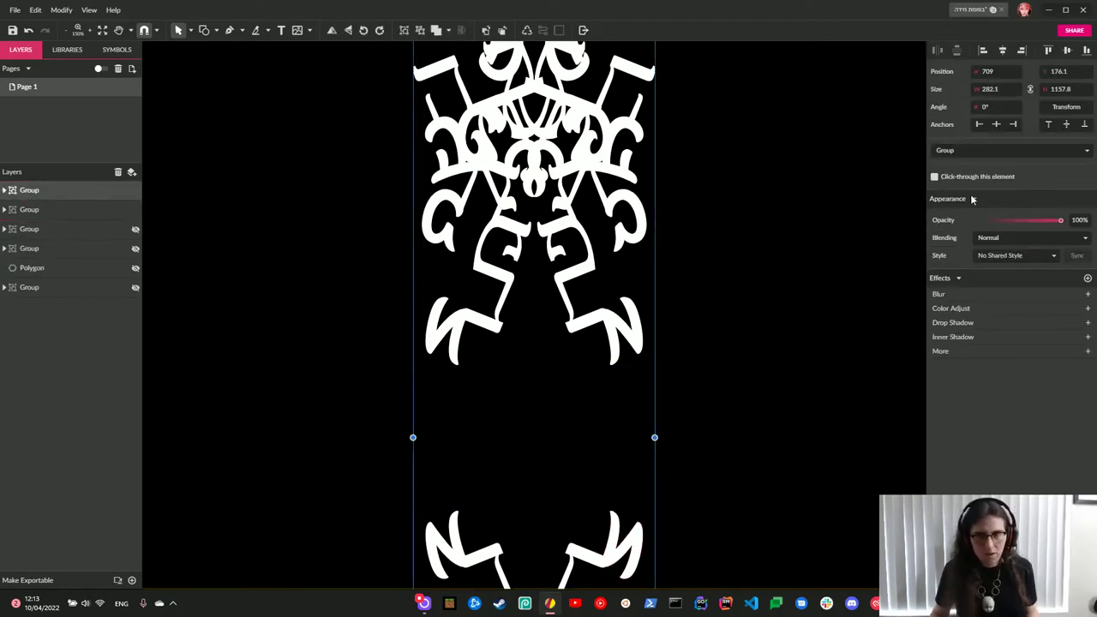
pyautogui.click(990, 107)
pyautogui.write('40')
pyautogui.press('Return')
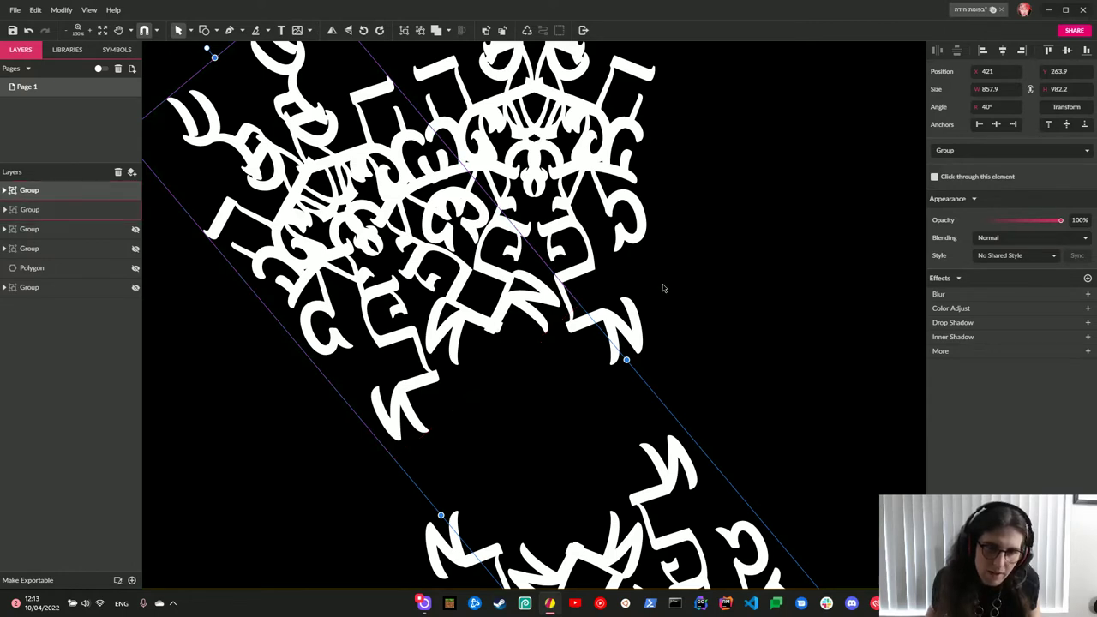
pyautogui.hotkey('ctrl', 'z')
pyautogui.hotkey('ctrl', 'z')
pyautogui.hotkey('ctrl', 'z')
pyautogui.hotkey('ctrl', 'z')
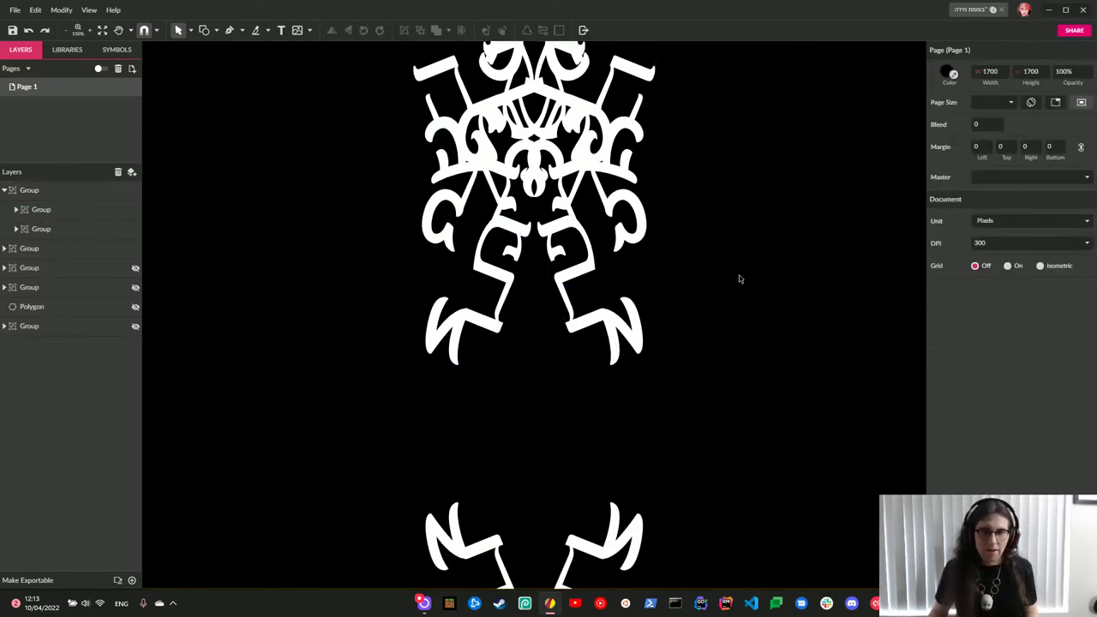
pyautogui.hotkey('ctrl', 'z')
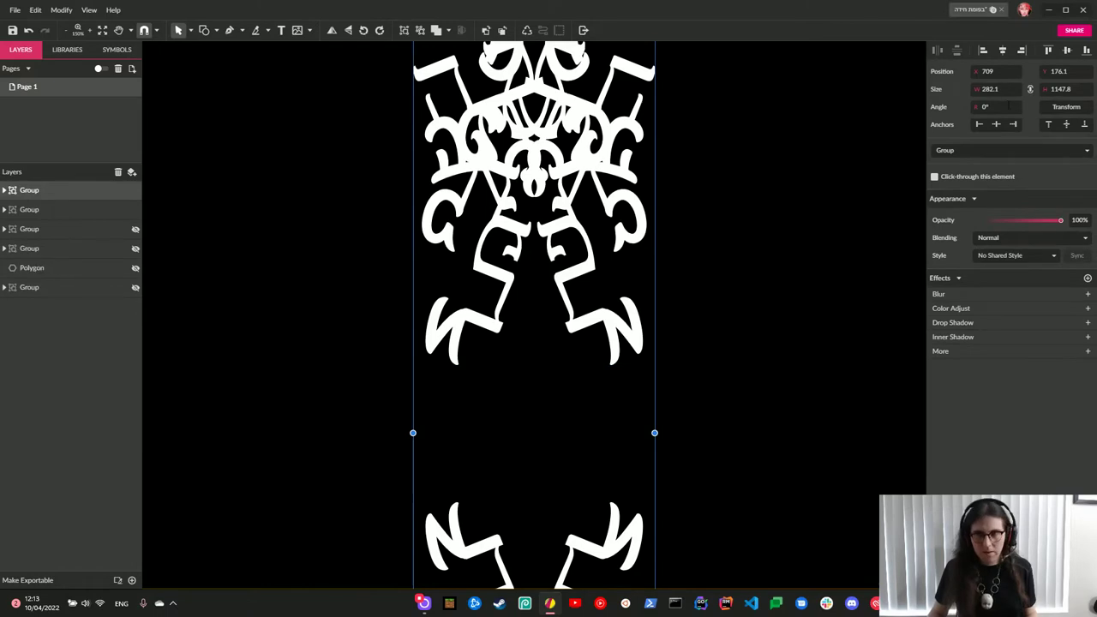
# Retry the 40° group rotation, undo back through earlier changes, and reselect the lower motif.
pyautogui.click(994, 107)
pyautogui.write('40')
pyautogui.press('Return')
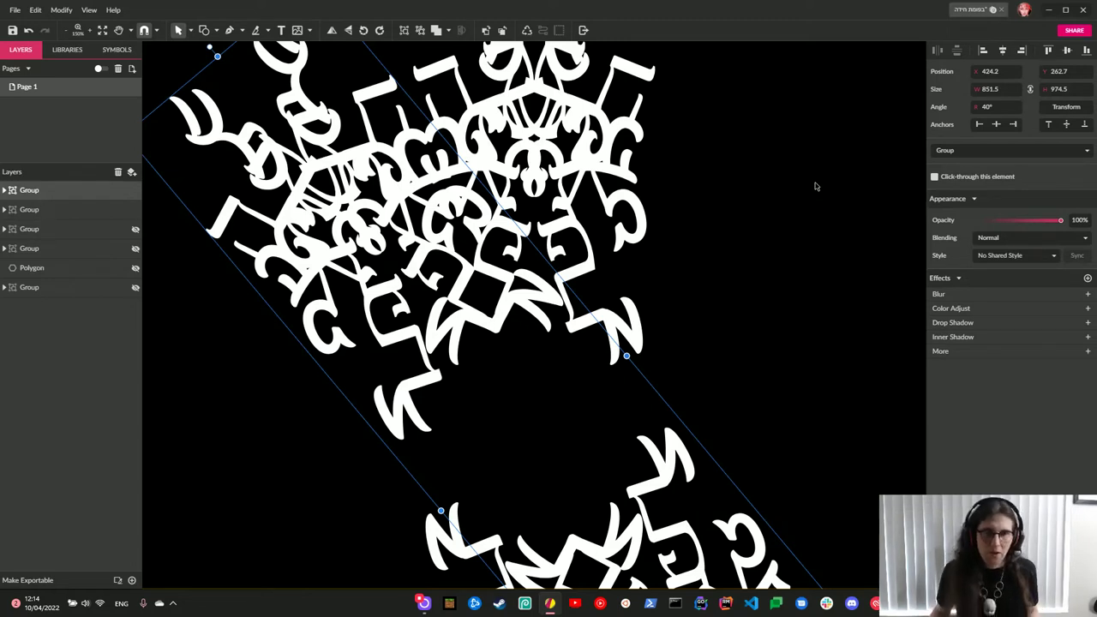
pyautogui.hotkey('ctrl', 'z')
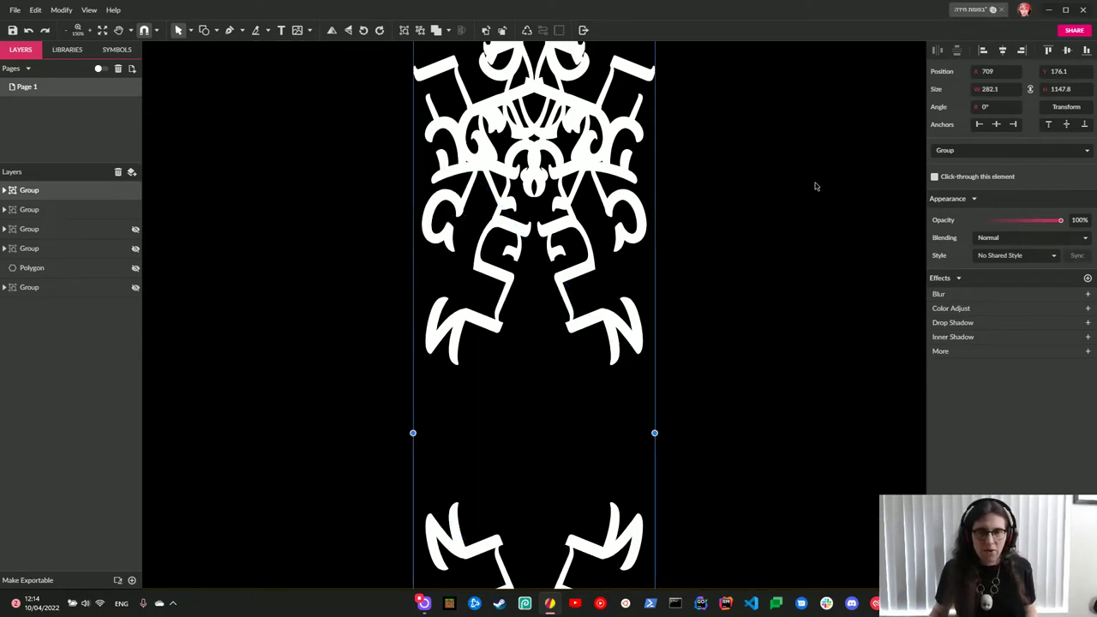
pyautogui.hotkey('ctrl', 'z')
pyautogui.hotkey('ctrl', 'z')
pyautogui.hotkey('ctrl', 'z')
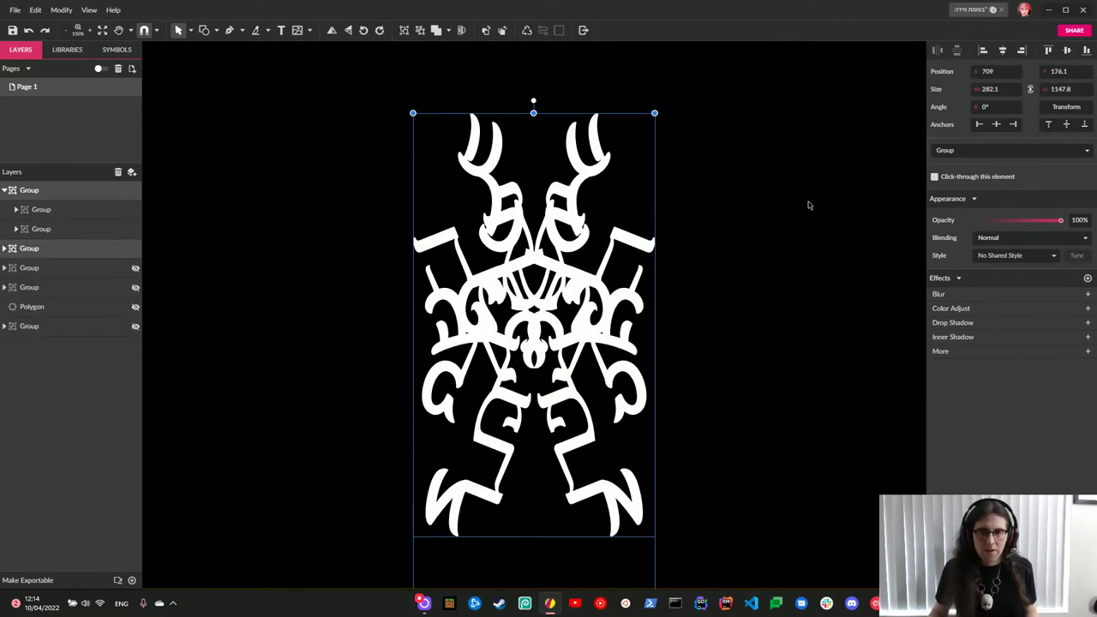
pyautogui.hotkey('ctrl', 'z')
pyautogui.hotkey('ctrl', 'z')
pyautogui.click(669, 387)
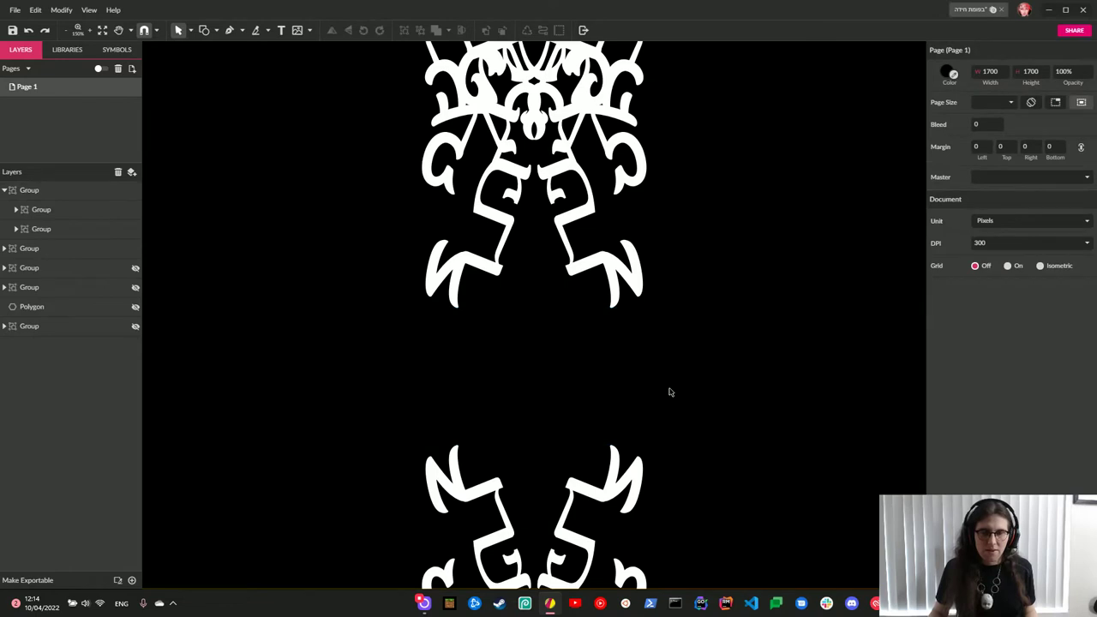
pyautogui.click(615, 480)
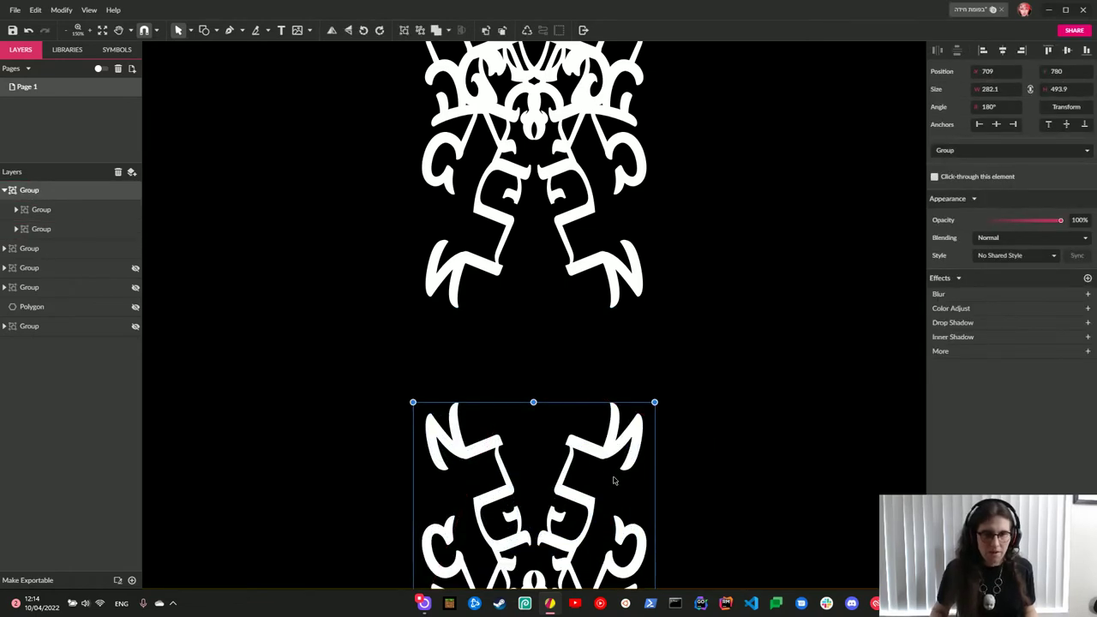
pyautogui.hotkey('ctrl', 'z')
pyautogui.hotkey('ctrl', 'z')
pyautogui.hotkey('ctrl', 'z')
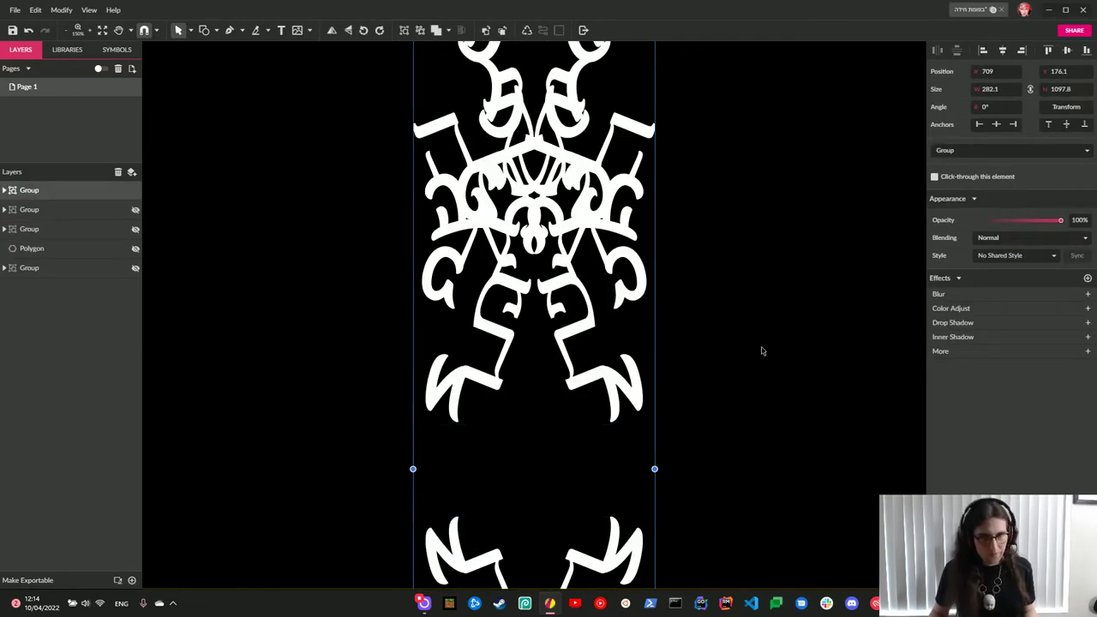
# After another 40° trial and undo, move the lower motif up with Shift+Up.
pyautogui.click(985, 107)
pyautogui.write('40')
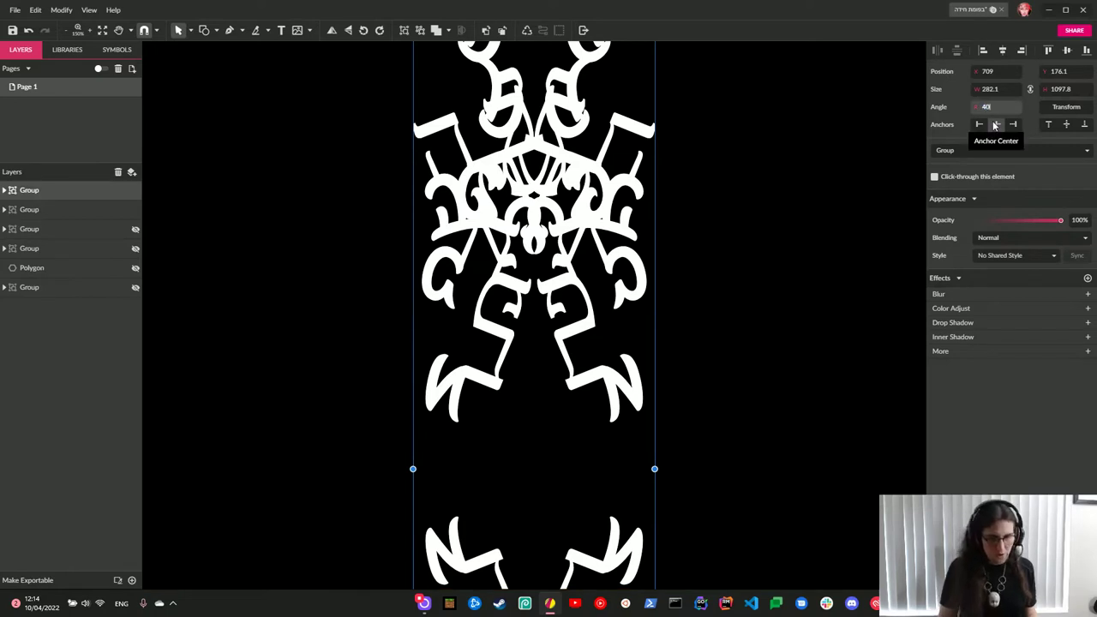
pyautogui.press('Return')
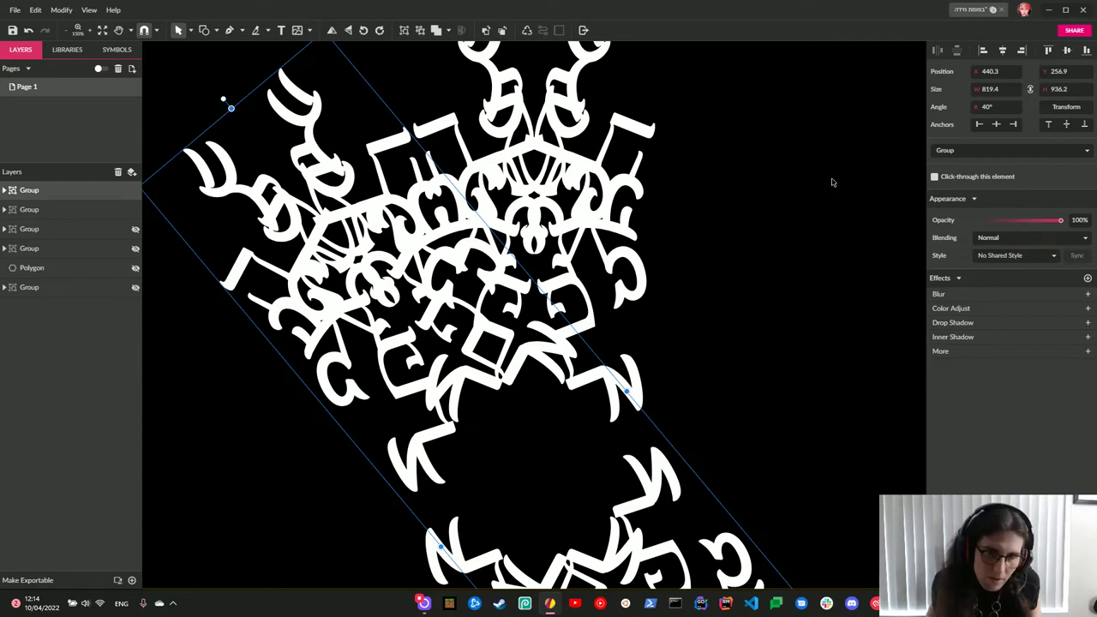
pyautogui.hotkey('ctrl', 'z')
pyautogui.click(678, 436)
pyautogui.click(613, 557)
pyautogui.hotkey('shift', 'Up')
pyautogui.hotkey('shift', 'Up')
pyautogui.hotkey('ctrl', 'a')
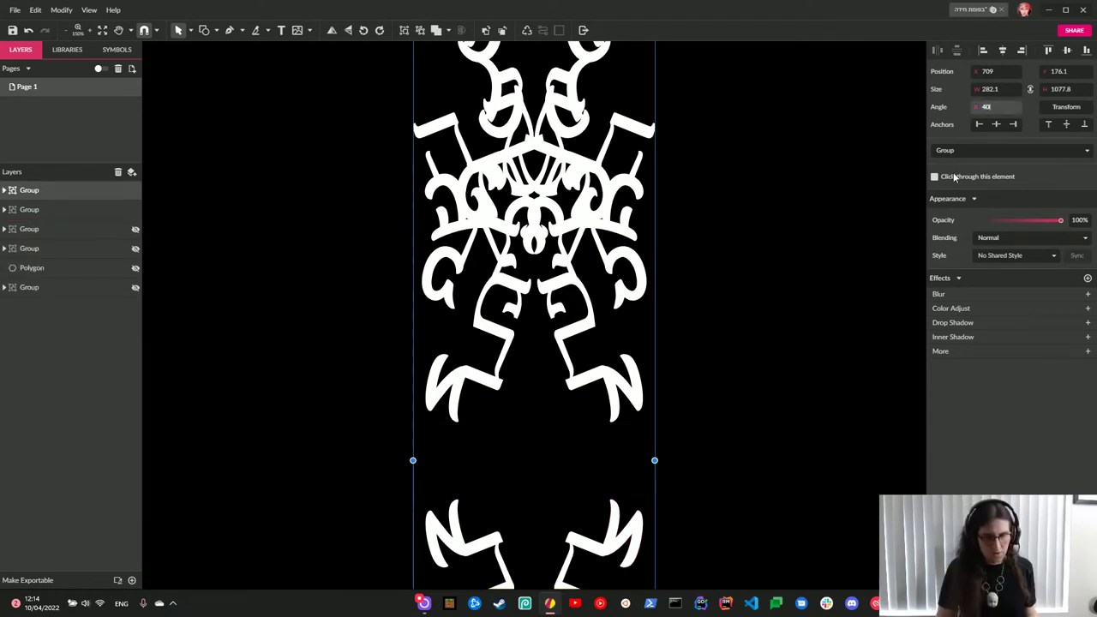
# Apply and undo the 40° rotation, then drag the lower motif up closer to the top one.
pyautogui.press('Return')
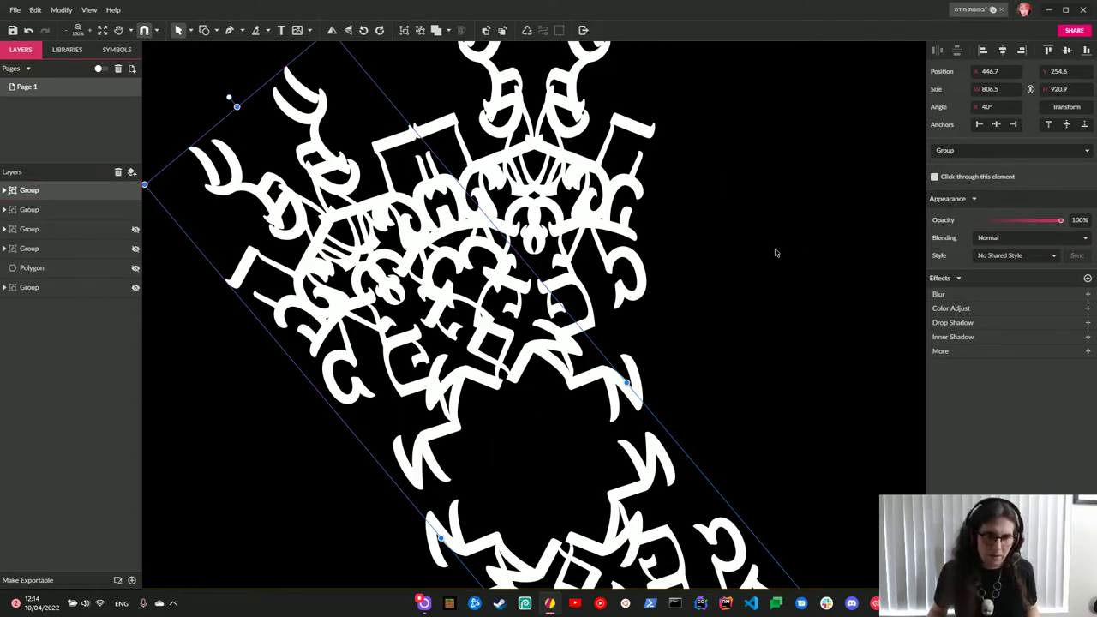
pyautogui.hotkey('ctrl', 'z')
pyautogui.click(759, 397)
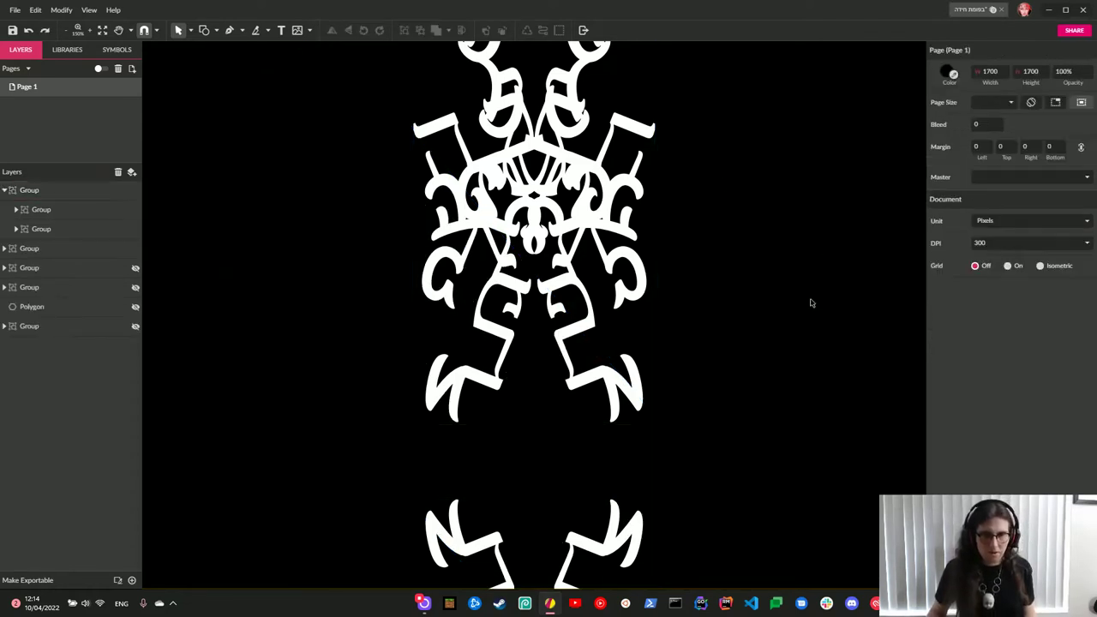
pyautogui.click(623, 545)
pyautogui.moveTo(619, 545); pyautogui.dragTo(618, 528)
pyautogui.click(618, 529)
# Inspect a 40° rotation of the group, undo it, and regroup both motifs.
pyautogui.click(998, 106)
pyautogui.write('40')
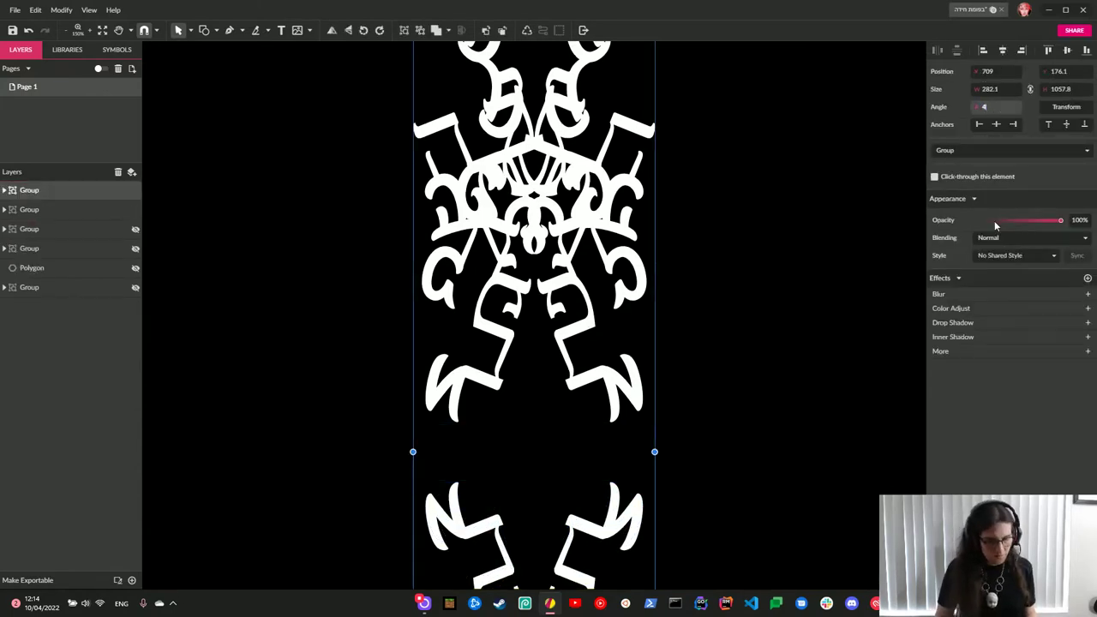
pyautogui.press('Return')
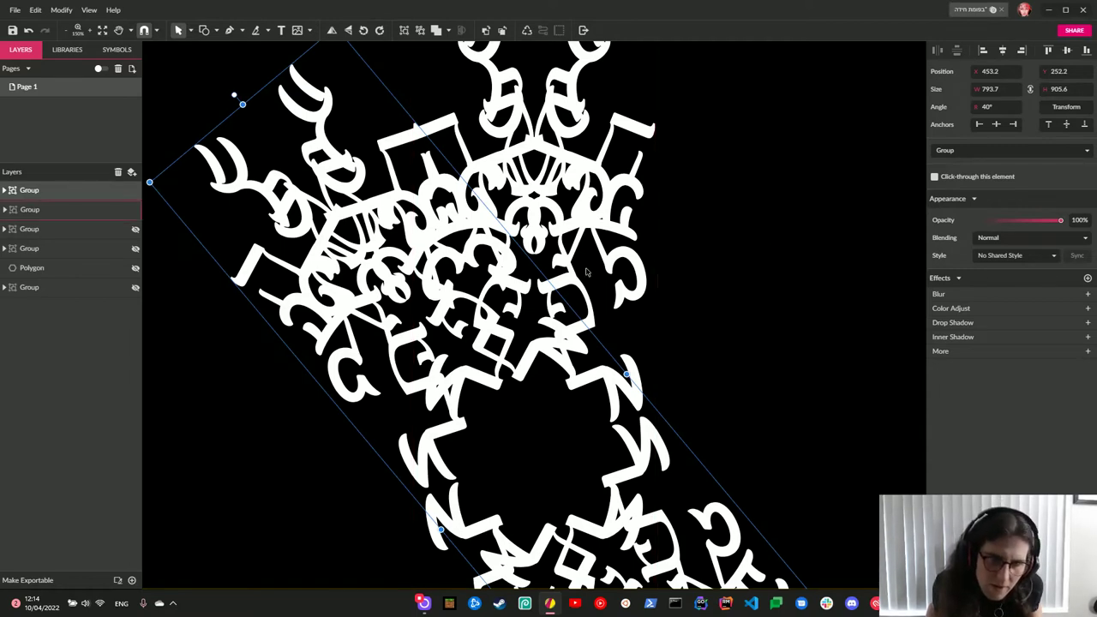
pyautogui.scroll(2, 552, 316)
pyautogui.scroll(3, 552, 317)
pyautogui.scroll(-5, 553, 316)
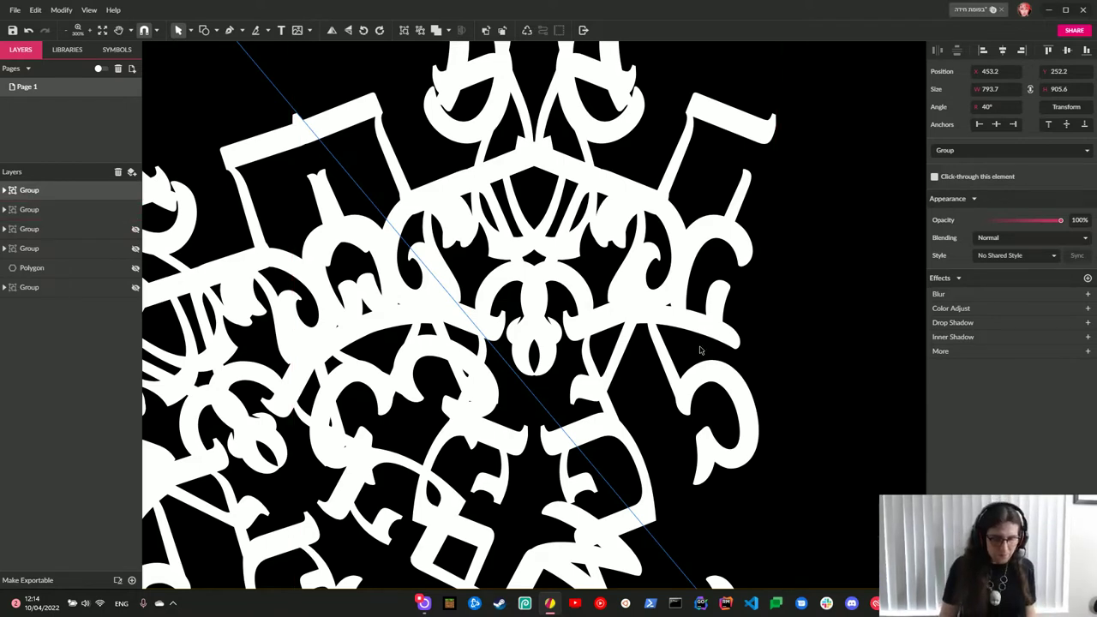
pyautogui.keyDown('ctrl'); pyautogui.scroll(-5, 699, 350); pyautogui.keyUp('ctrl')
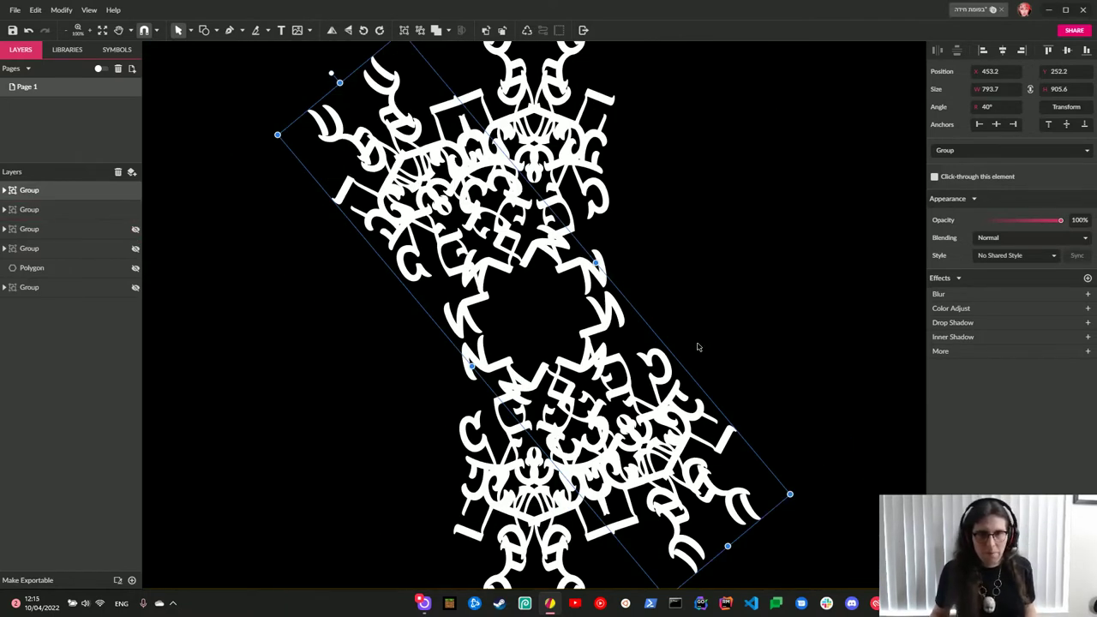
pyautogui.hotkey('ctrl', 'z')
pyautogui.click(732, 303)
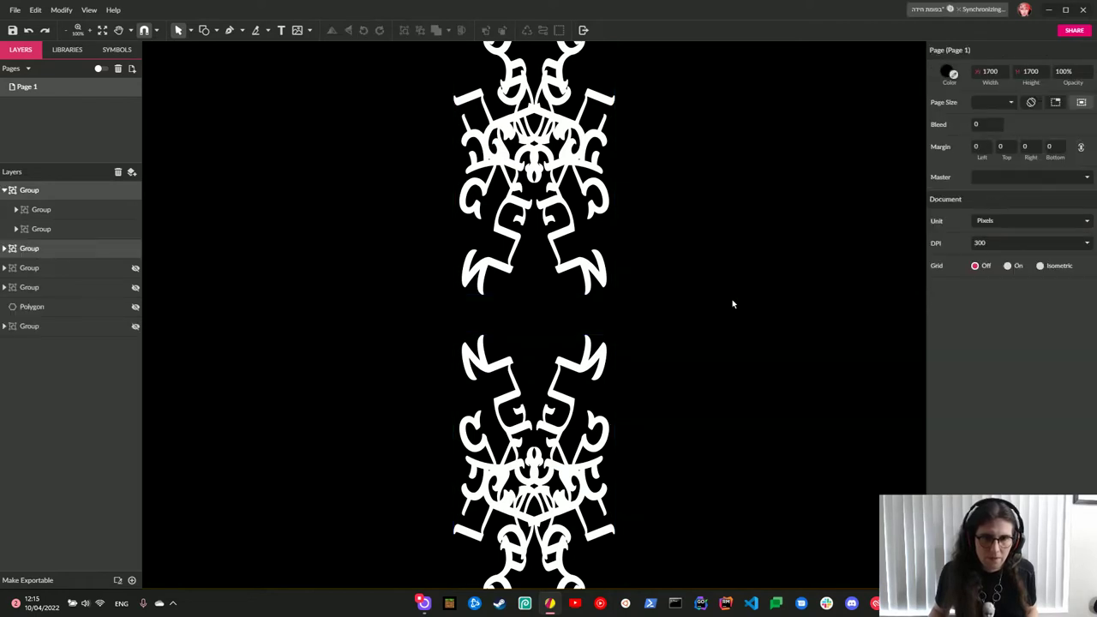
pyautogui.click(592, 364)
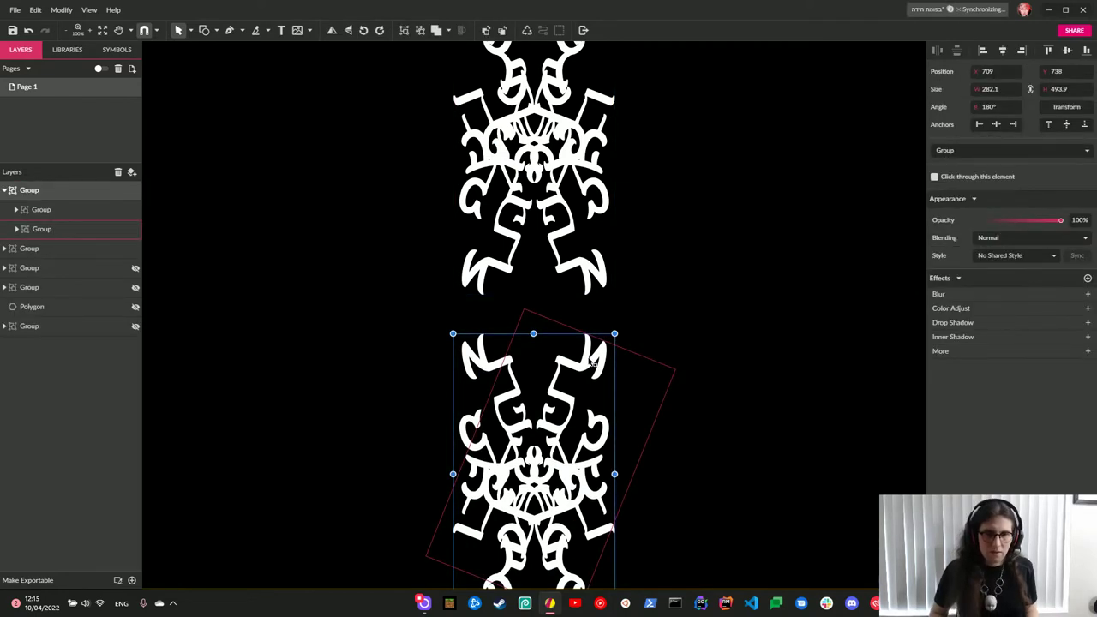
pyautogui.hotkey('ctrl', 'a')
pyautogui.hotkey('ctrl', 'g')
# Enter a 4° group angle, then select the upside-down lower emblem inside the pair and fit the page.
pyautogui.click(994, 106)
pyautogui.write('4')
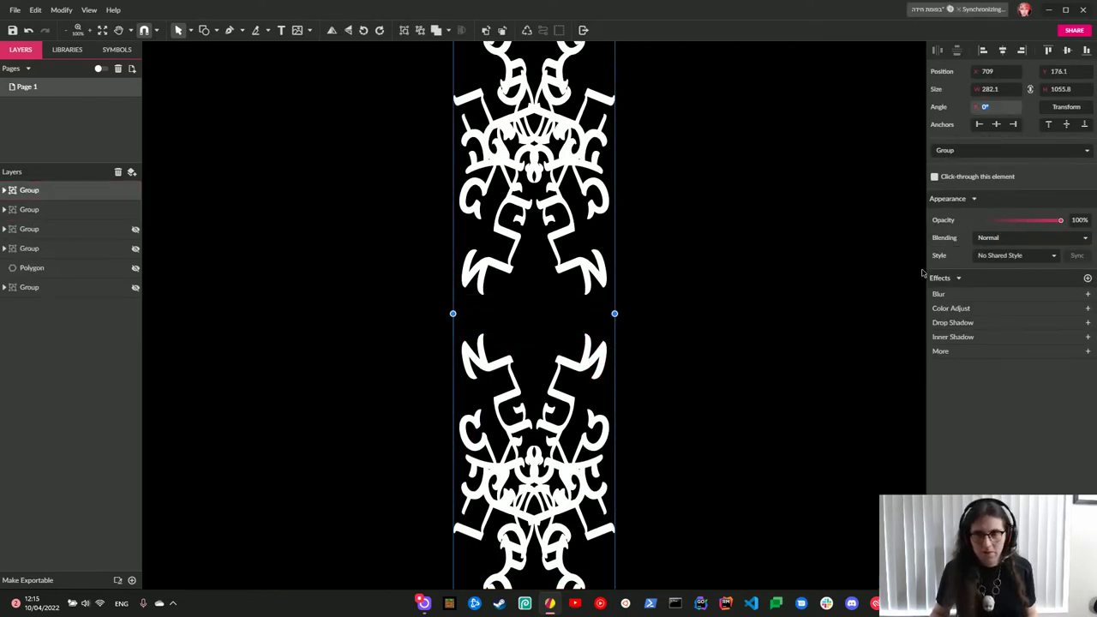
pyautogui.press('Return')
pyautogui.scroll(6, 710, 302)
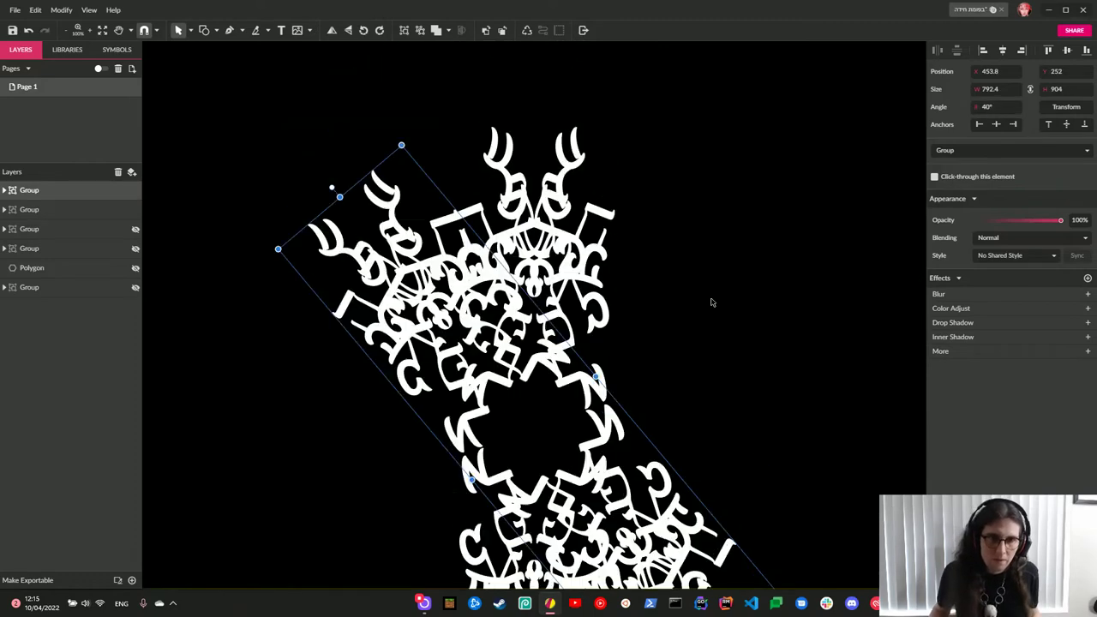
pyautogui.scroll(-3, 712, 302)
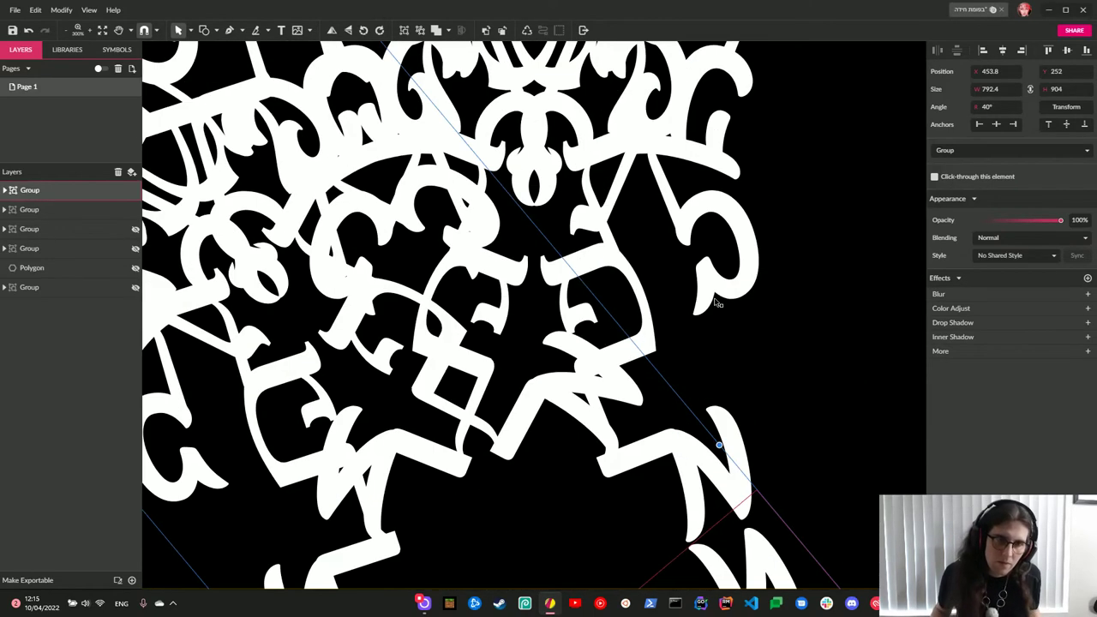
pyautogui.hscroll(-2, 716, 301)
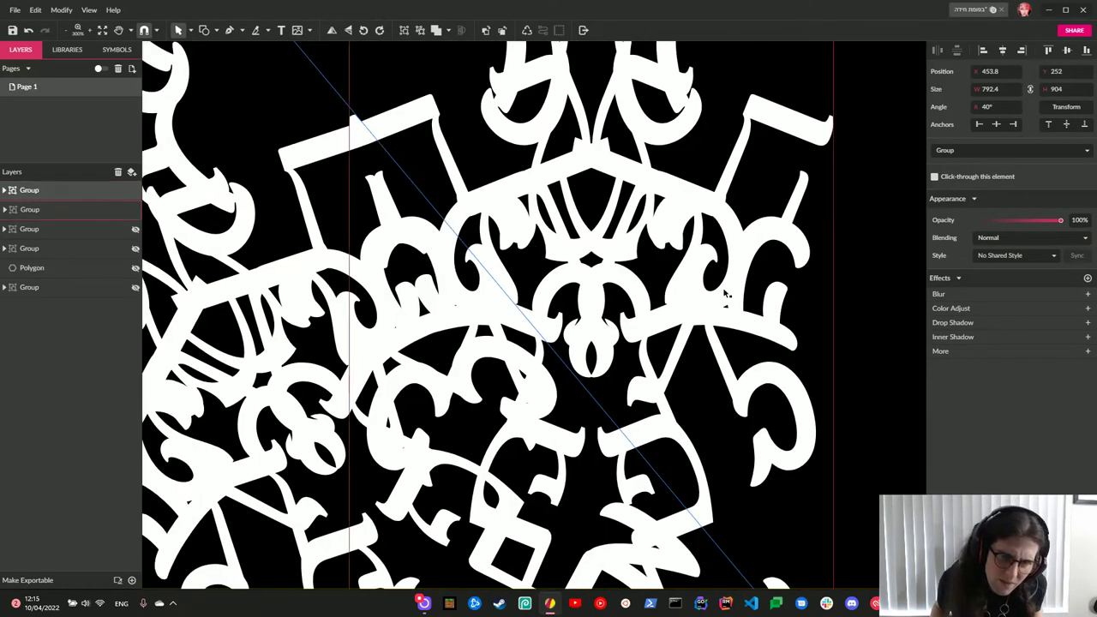
pyautogui.scroll(3, 692, 206)
pyautogui.click(340, 134)
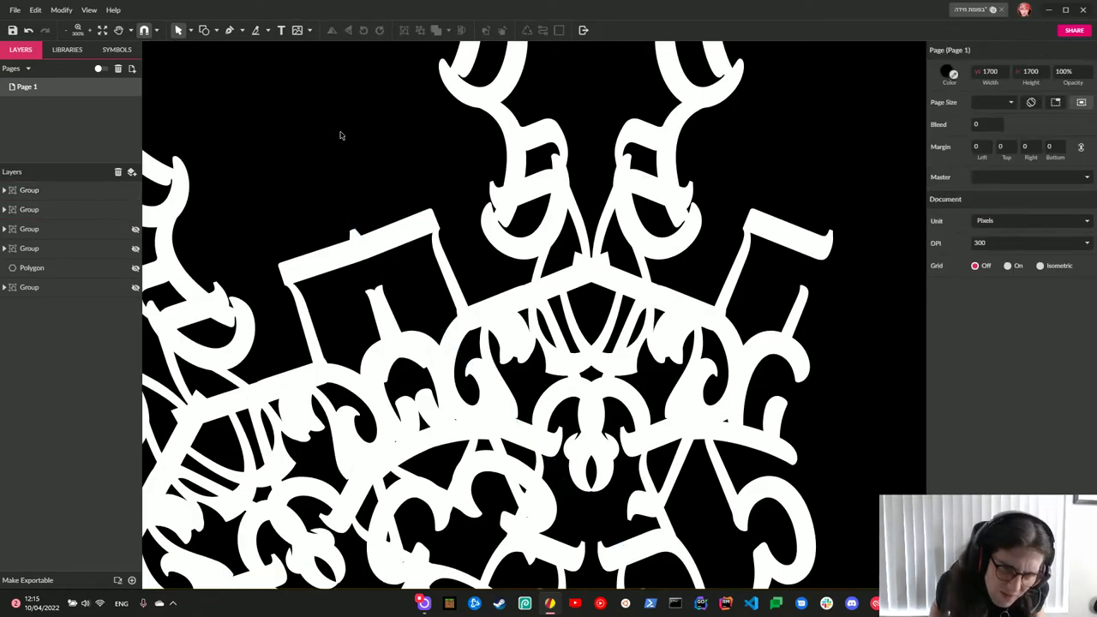
pyautogui.click(531, 222)
pyautogui.scroll(-5, 680, 326)
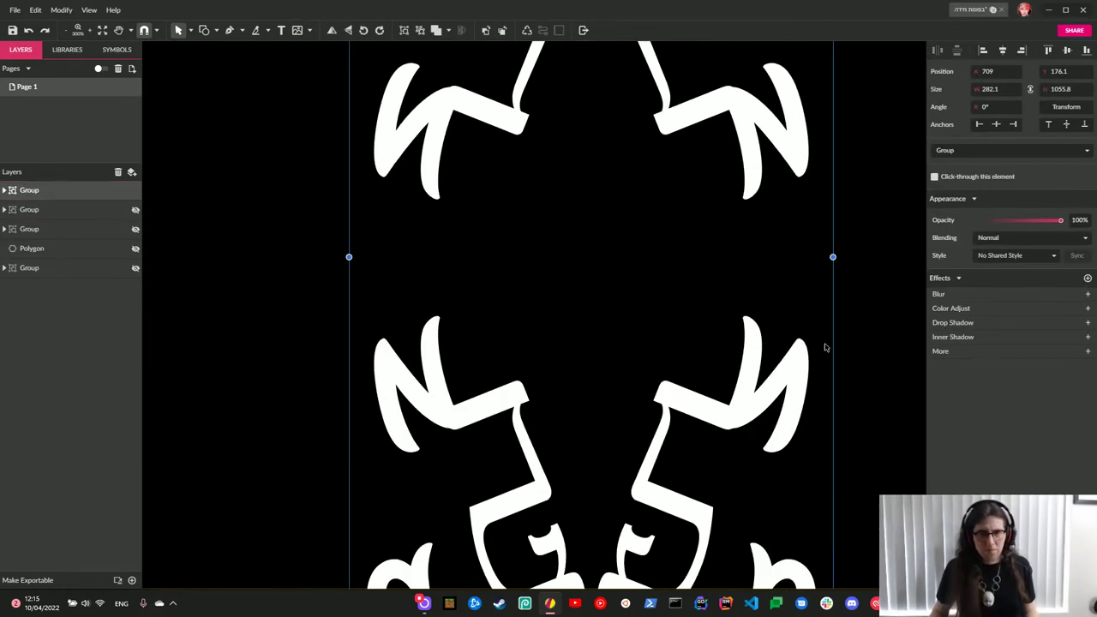
pyautogui.click(863, 340)
pyautogui.click(760, 363)
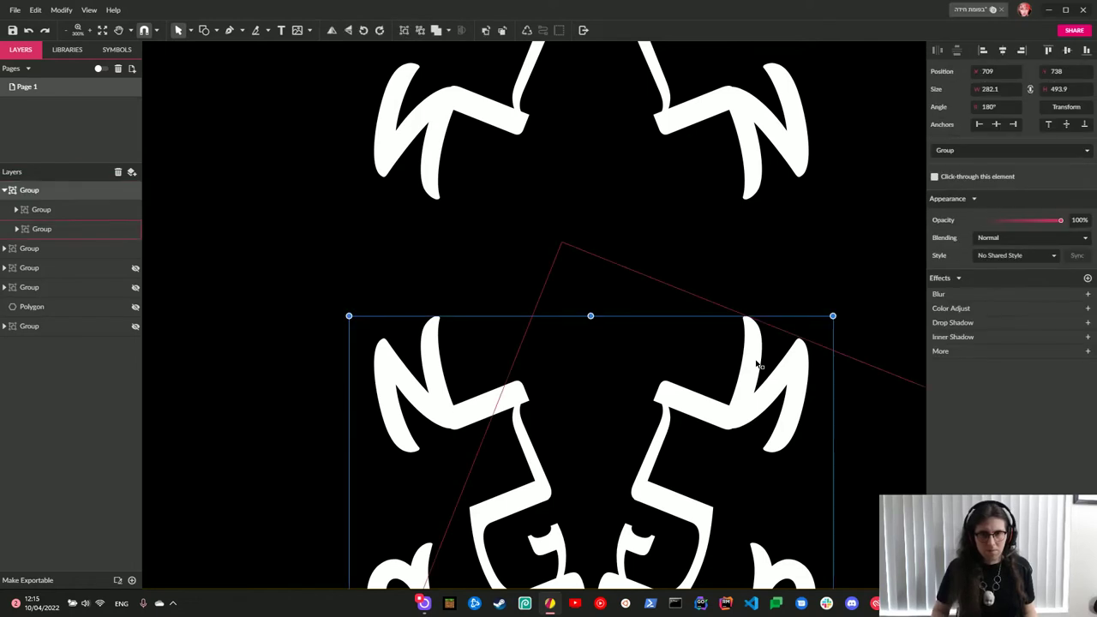
pyautogui.hotkey('ctrl', '0')
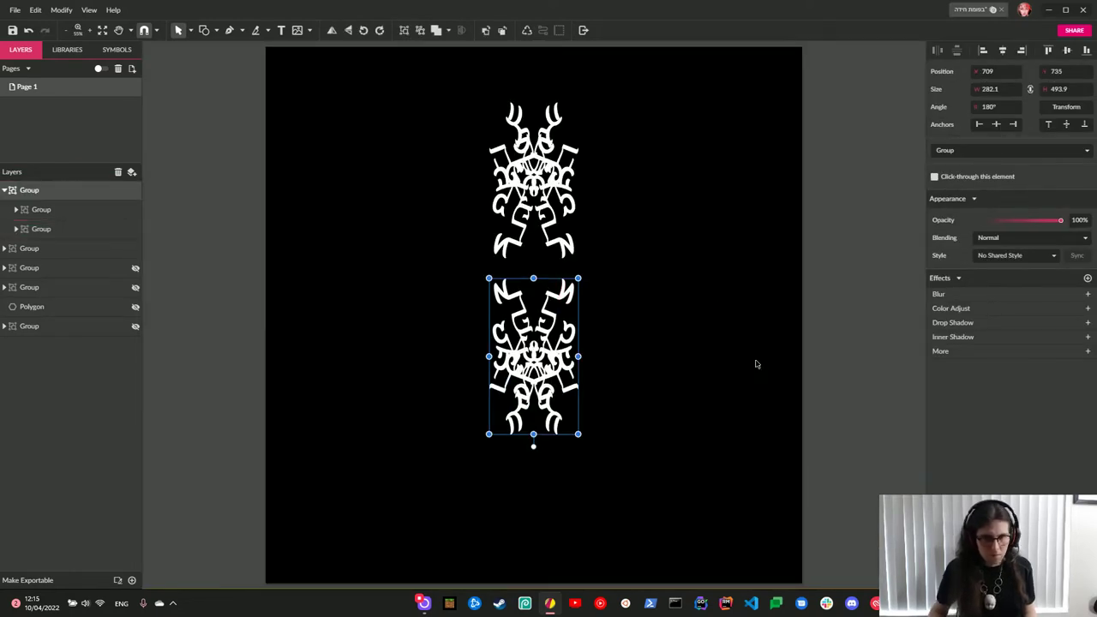
# Rotate the emblem pair 40° for a check, zoom in, then undo it.
pyautogui.press('Escape')
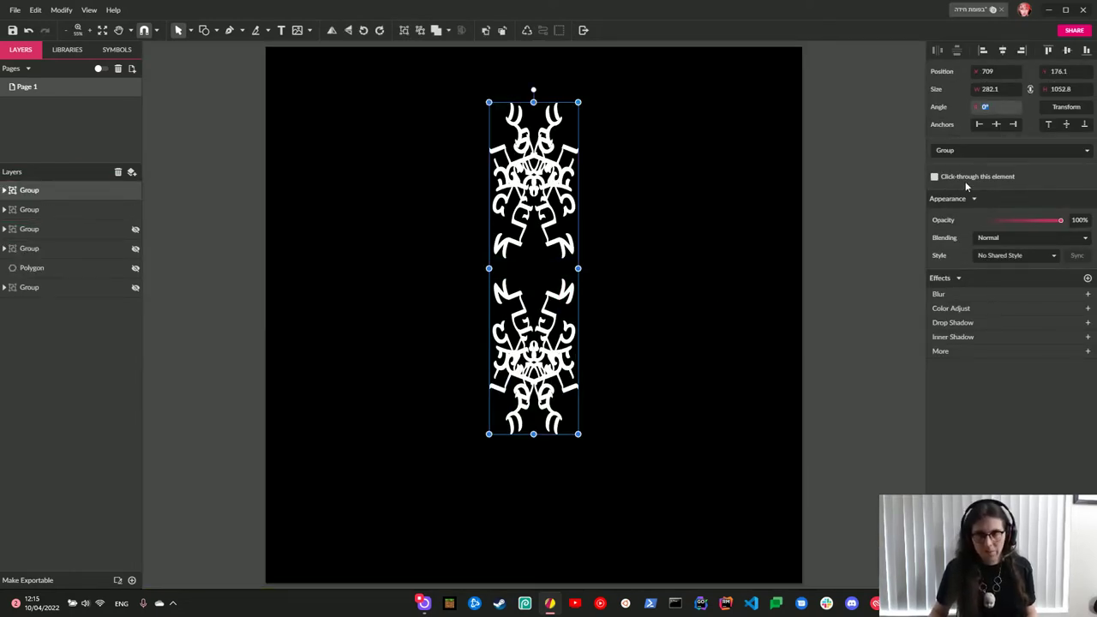
pyautogui.write('40')
pyautogui.press('Return')
pyautogui.hotkey('ctrl', '1')
pyautogui.scroll(3, 765, 253)
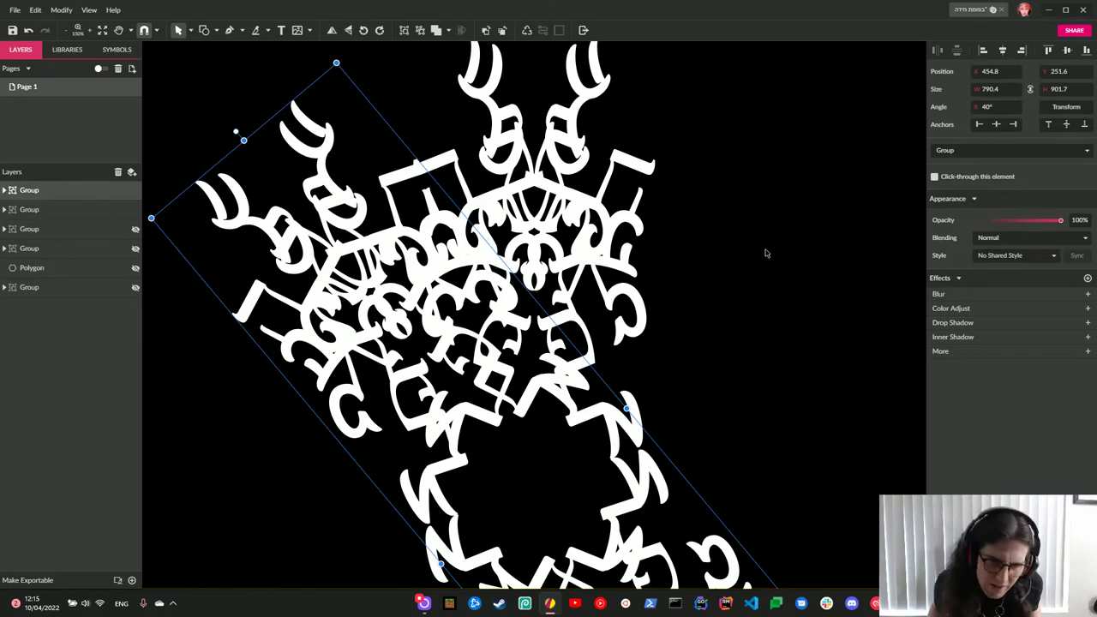
pyautogui.hotkey('ctrl', 'z')
# Group both emblems, duplicate the group with the copy at 40°, then undo back to the pair.
pyautogui.click(765, 253)
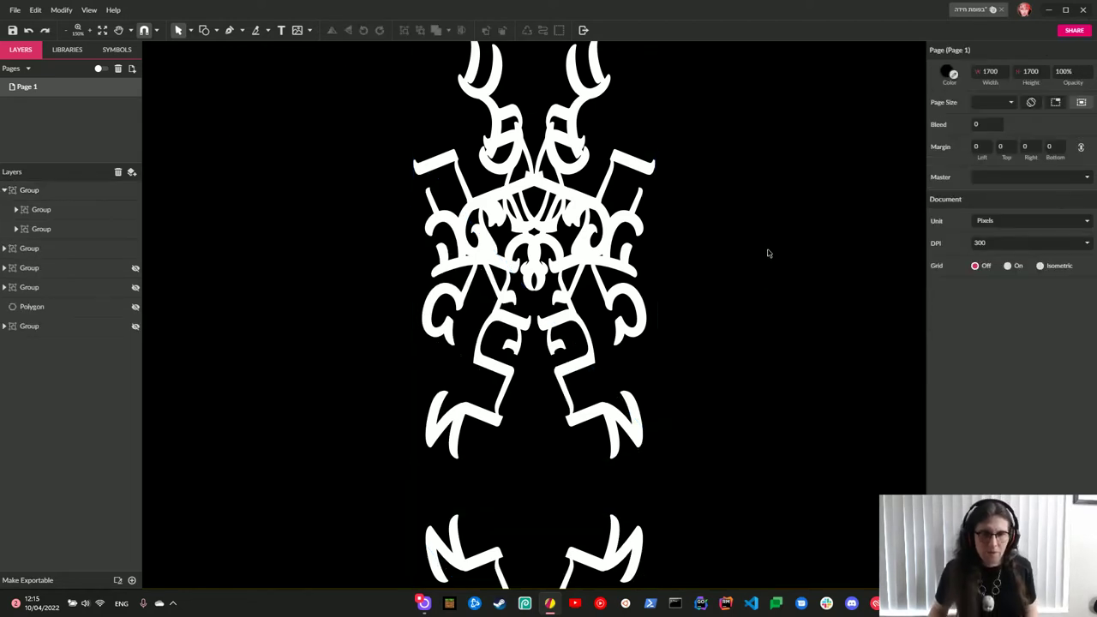
pyautogui.click(628, 550)
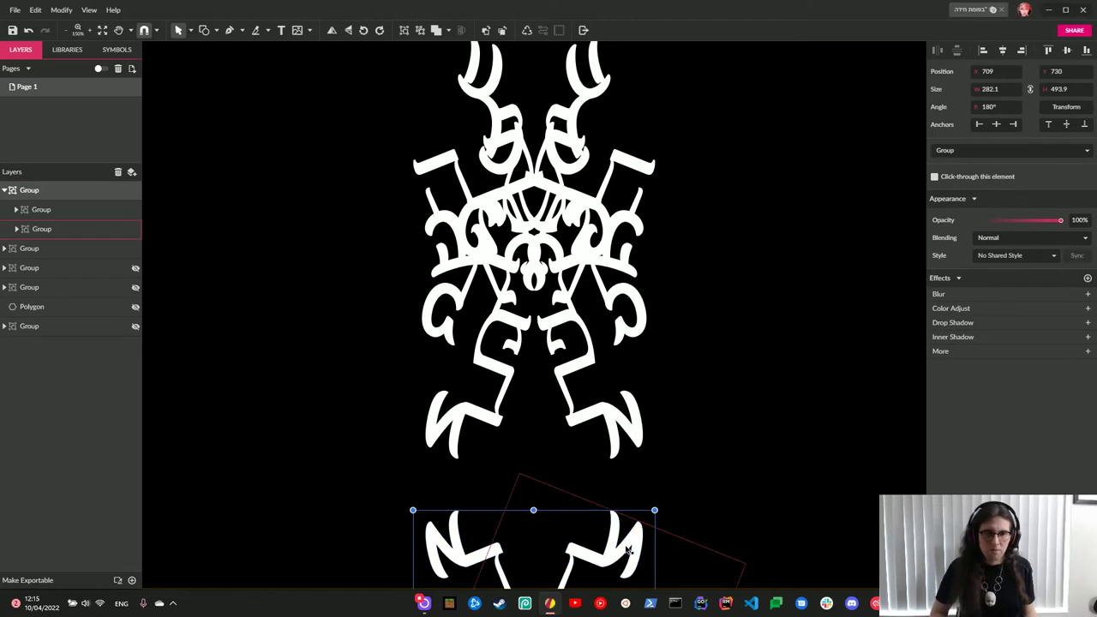
pyautogui.hotkey('ctrl', 'a')
pyautogui.hotkey('ctrl', 'g')
pyautogui.hotkey('ctrl', 'd')
pyautogui.click(989, 107)
pyautogui.write('40')
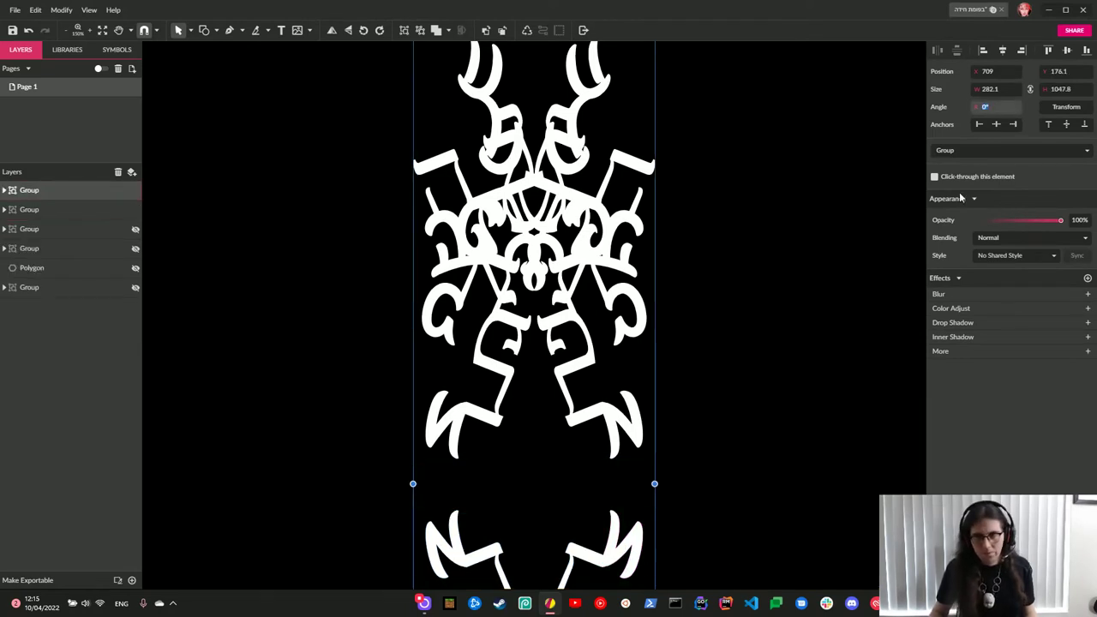
pyautogui.press('Return')
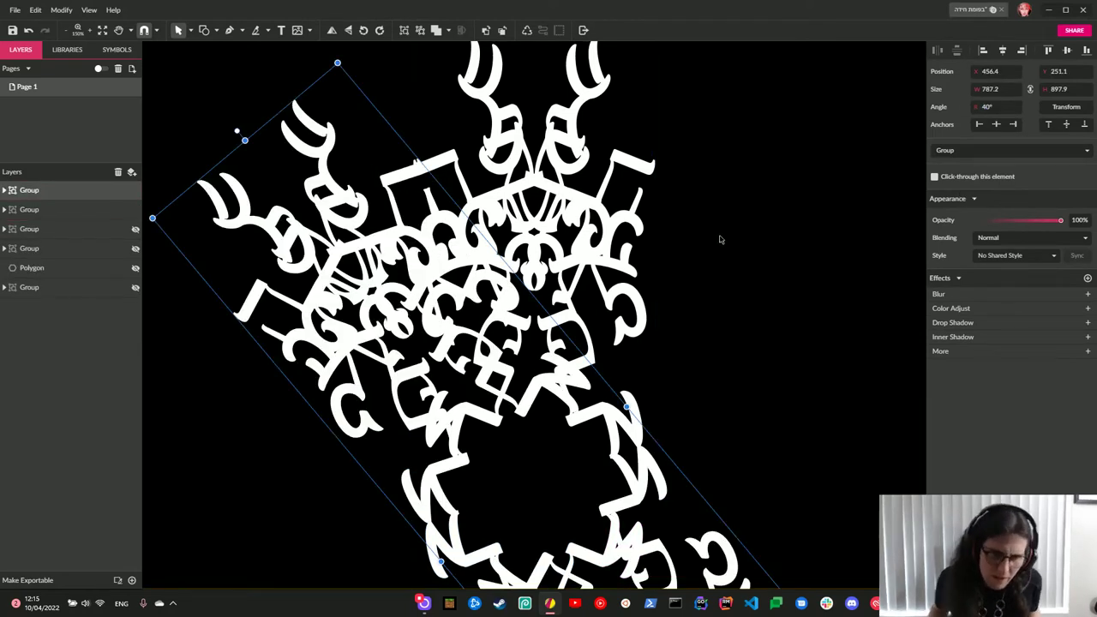
pyautogui.click(743, 236)
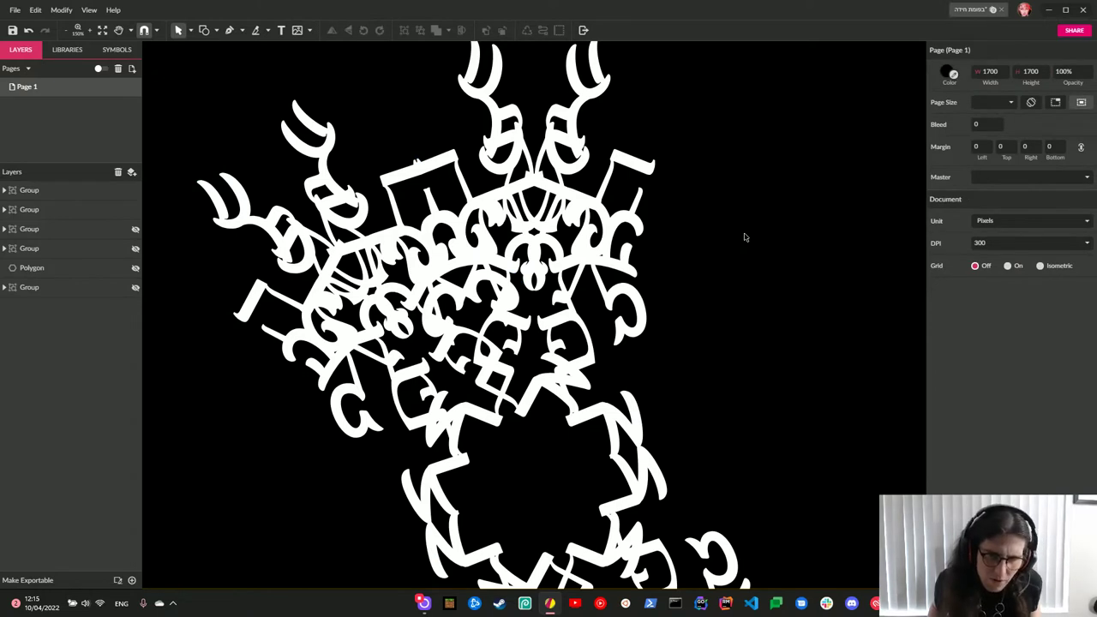
pyautogui.hotkey('ctrl', 'z')
pyautogui.hotkey('ctrl', 'z')
pyautogui.hotkey('ctrl', 'z')
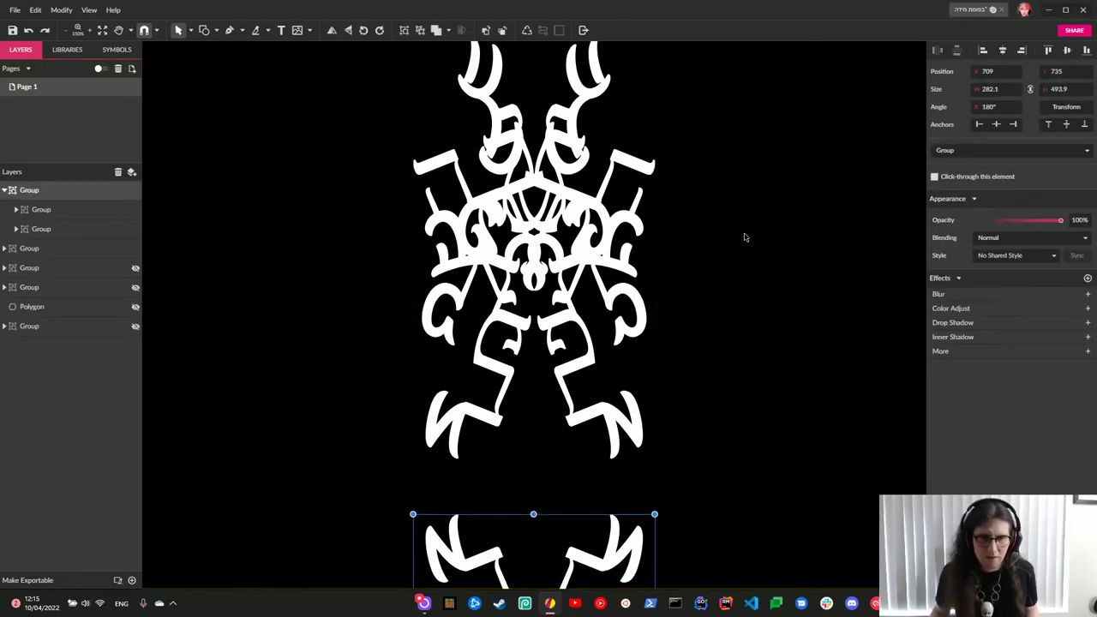
pyautogui.hotkey('ctrl', 'z')
pyautogui.hotkey('ctrl', 'z')
pyautogui.hotkey('ctrl', 'z')
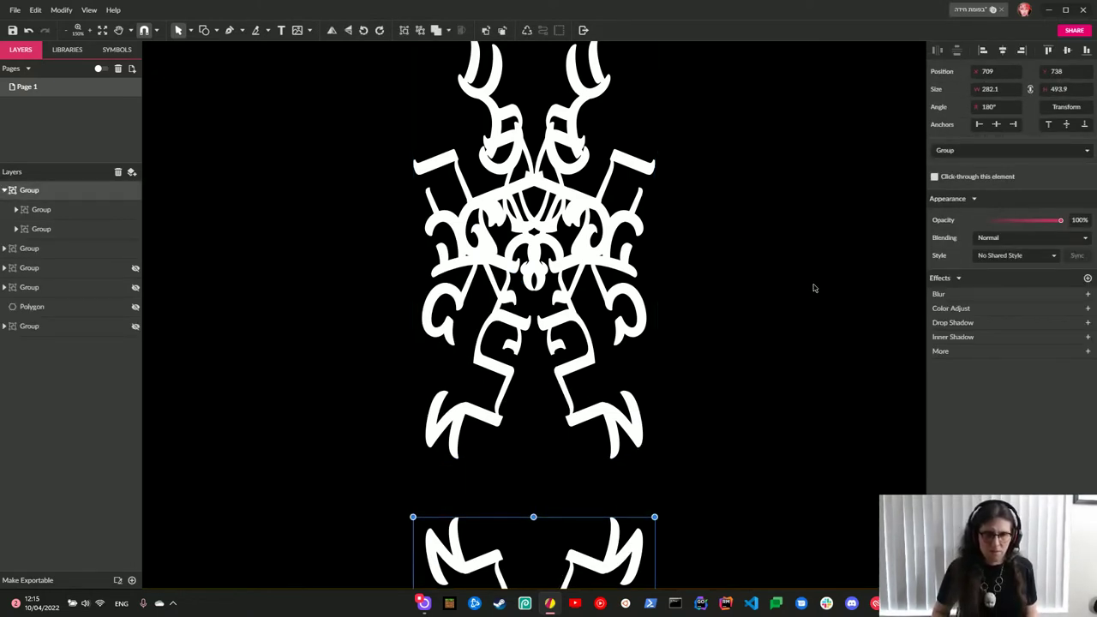
pyautogui.hotkey('ctrl', 'z')
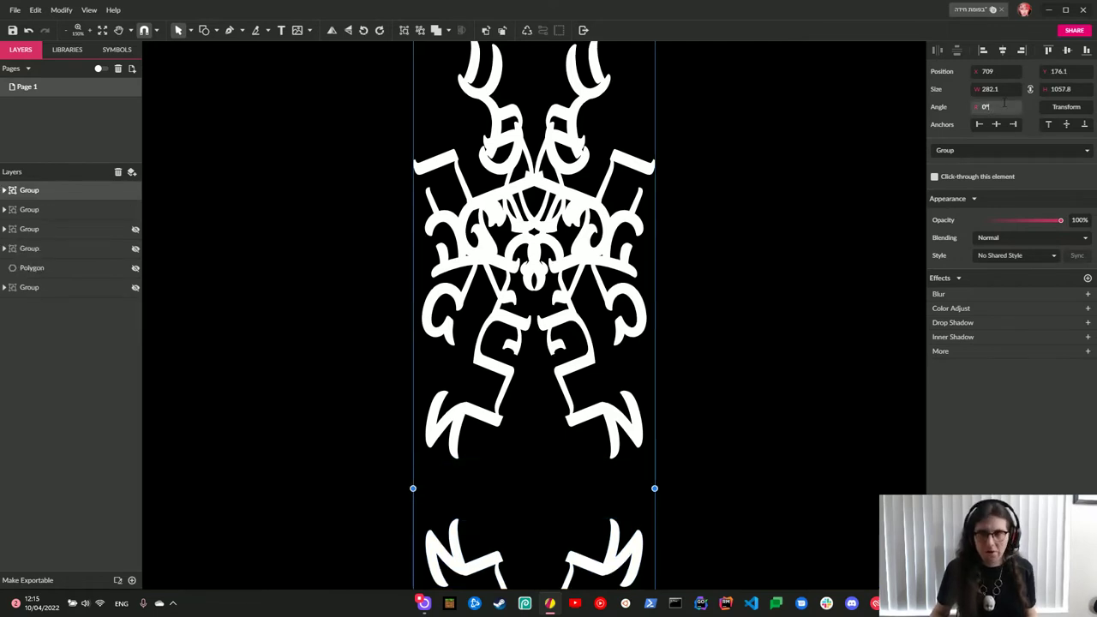
pyautogui.write('40')
# Test the 40° rotation once more, undo it, and shift the lower emblem slightly down.
pyautogui.press('Return')
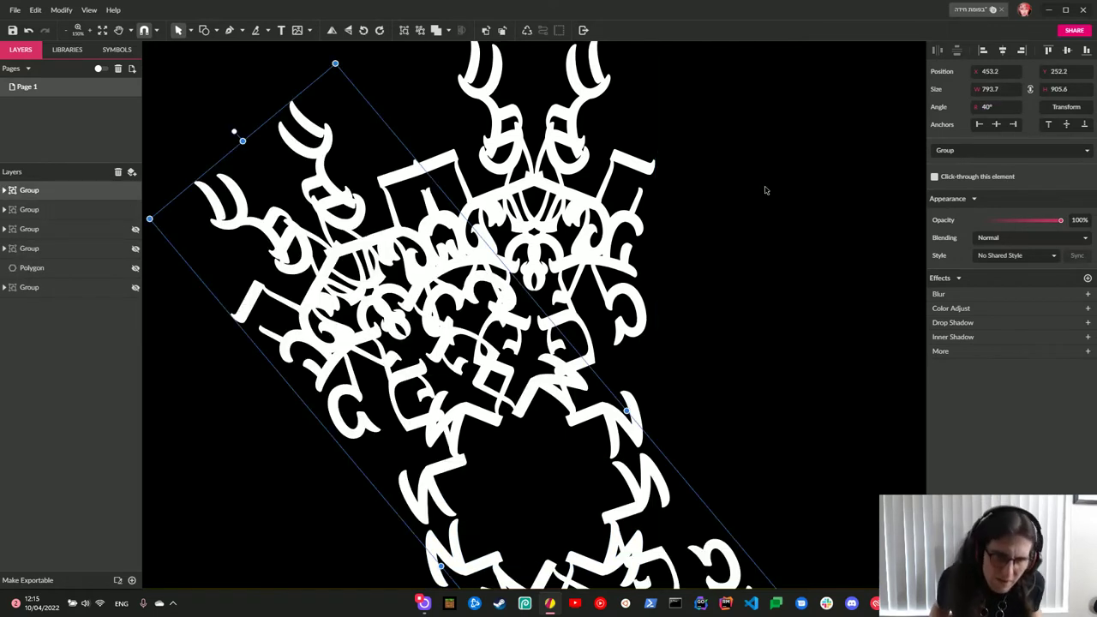
pyautogui.scroll(1, 762, 232)
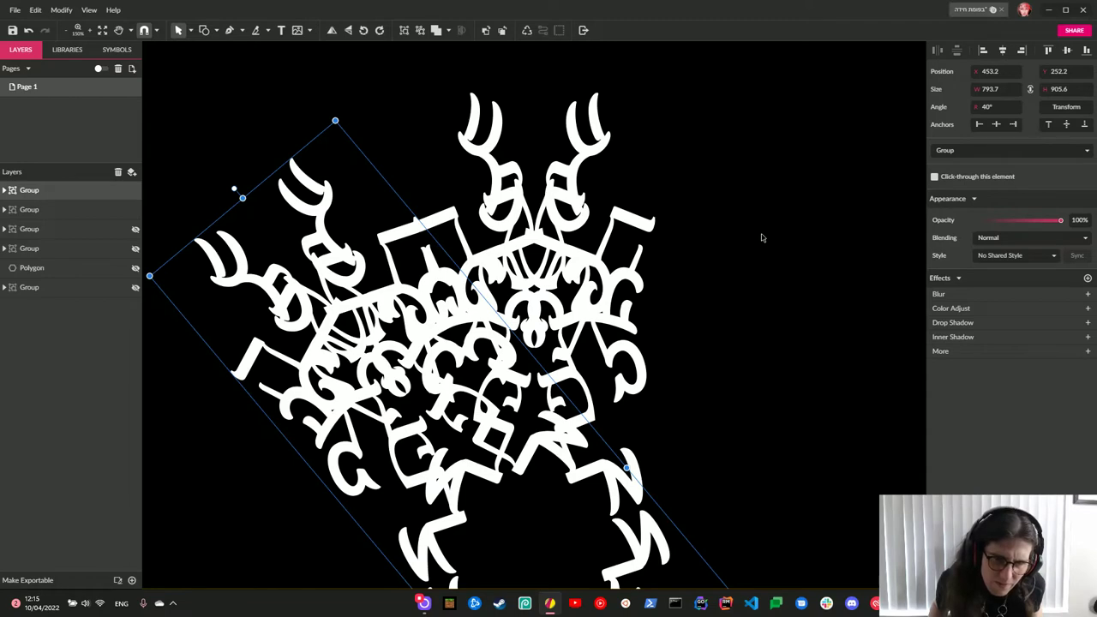
pyautogui.scroll(2, 762, 237)
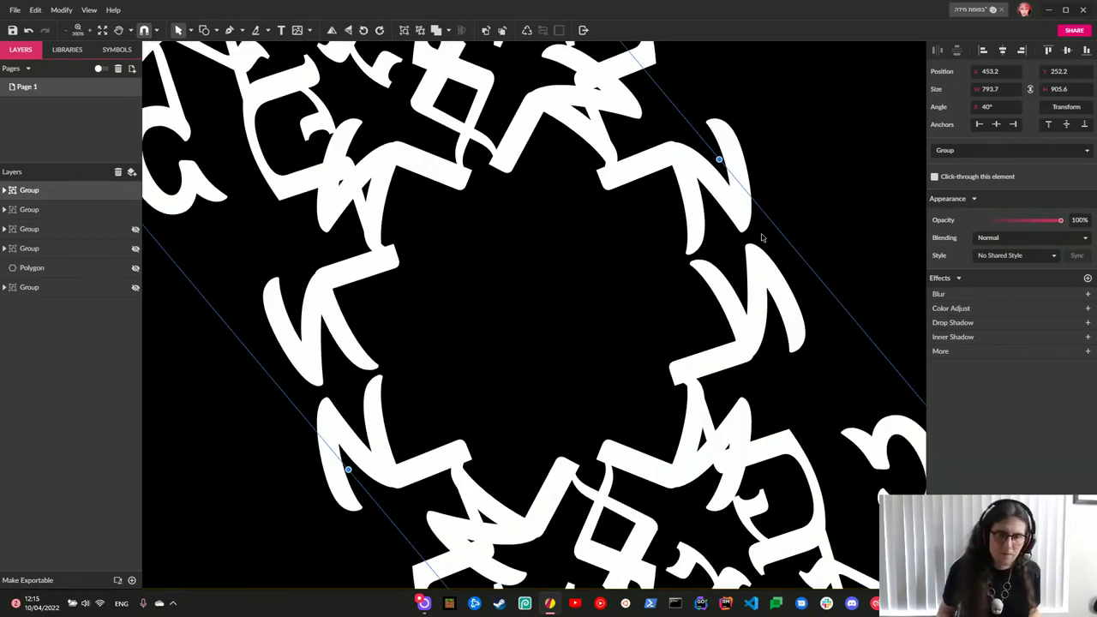
pyautogui.scroll(-3, 762, 237)
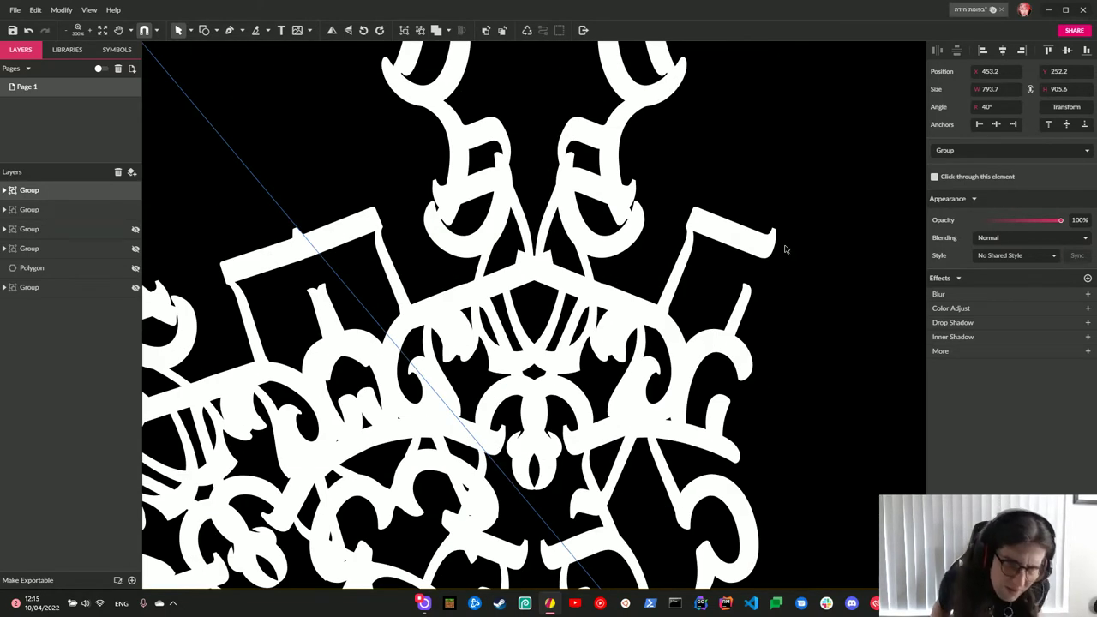
pyautogui.scroll(-2, 784, 248)
pyautogui.hotkey('ctrl', 'z')
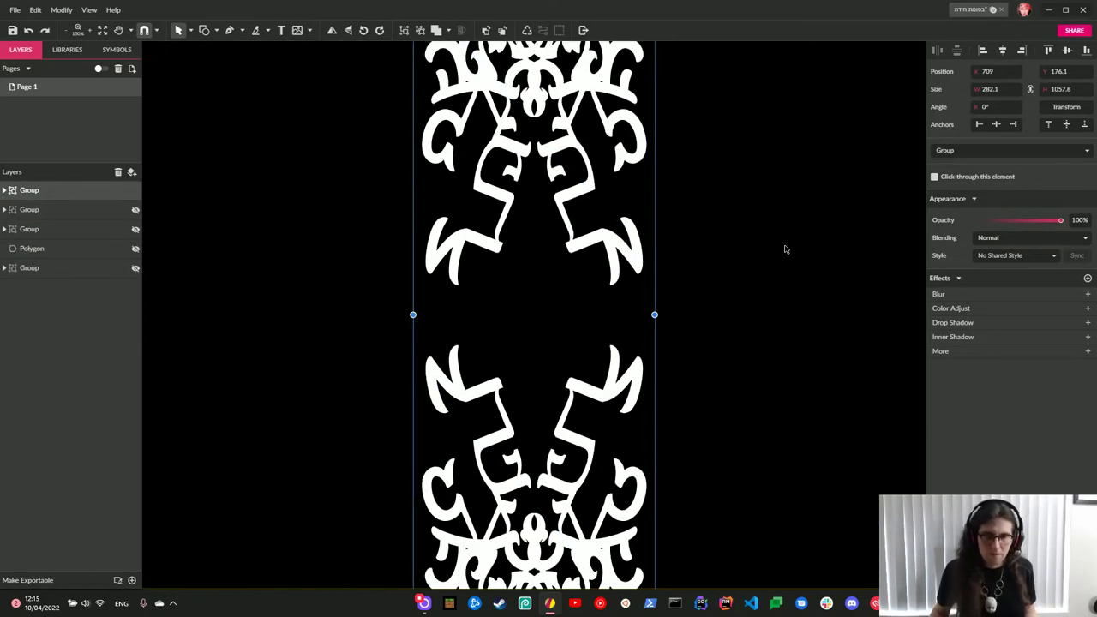
pyautogui.click(608, 384)
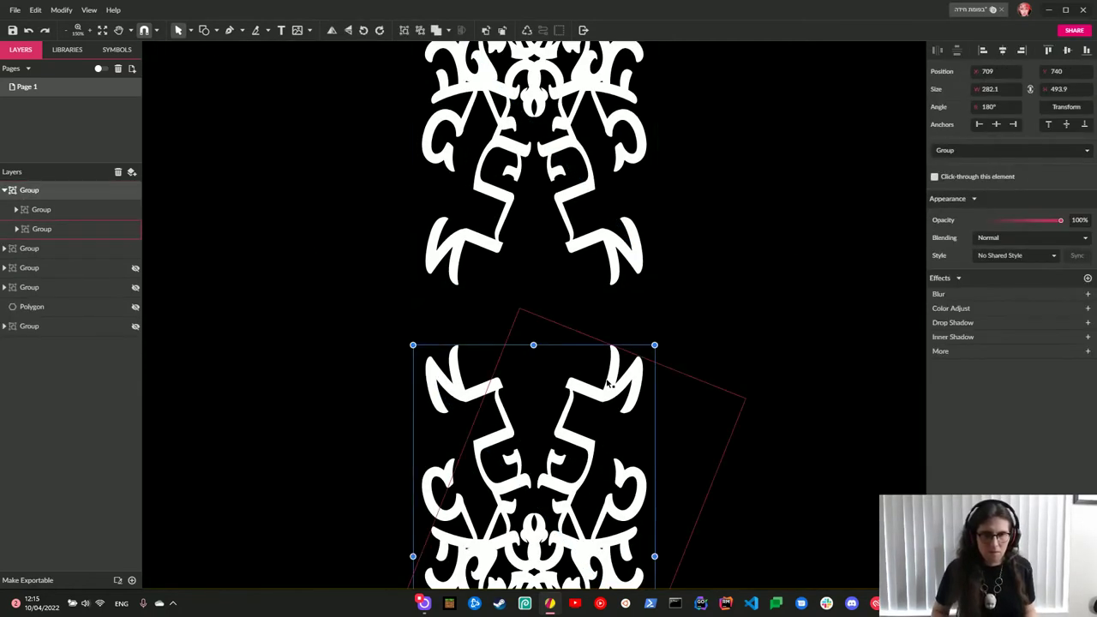
pyautogui.moveTo(608, 384); pyautogui.dragTo(609, 386)
# Enter angle 5 on the pair, then nudge the lower emblem up 2 px to Y 740.
pyautogui.scroll(3, 780, 287)
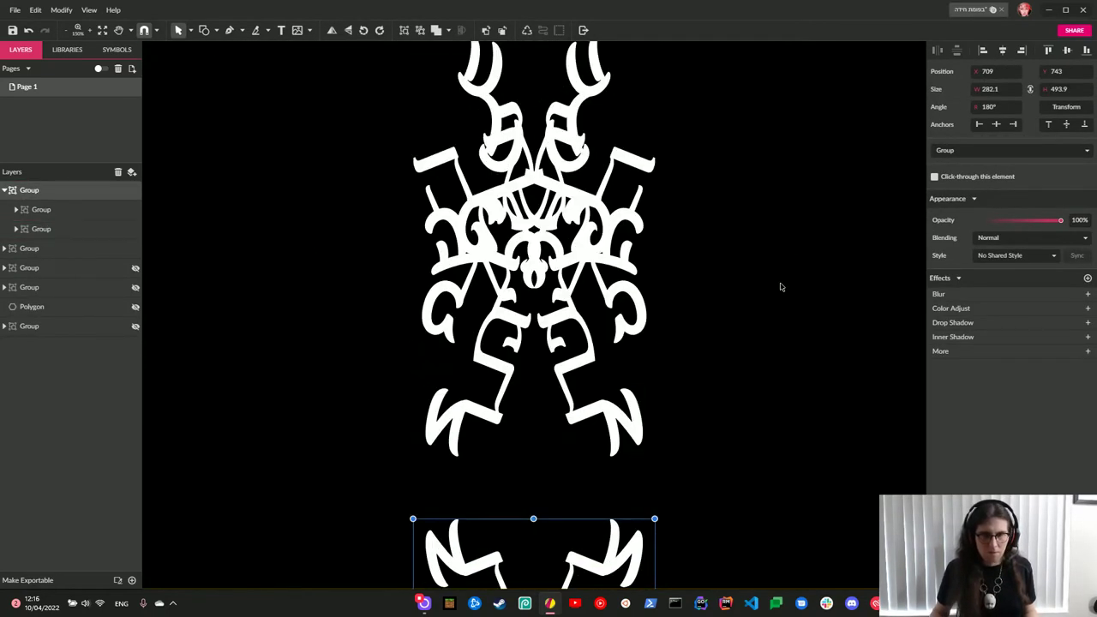
pyautogui.press('Escape')
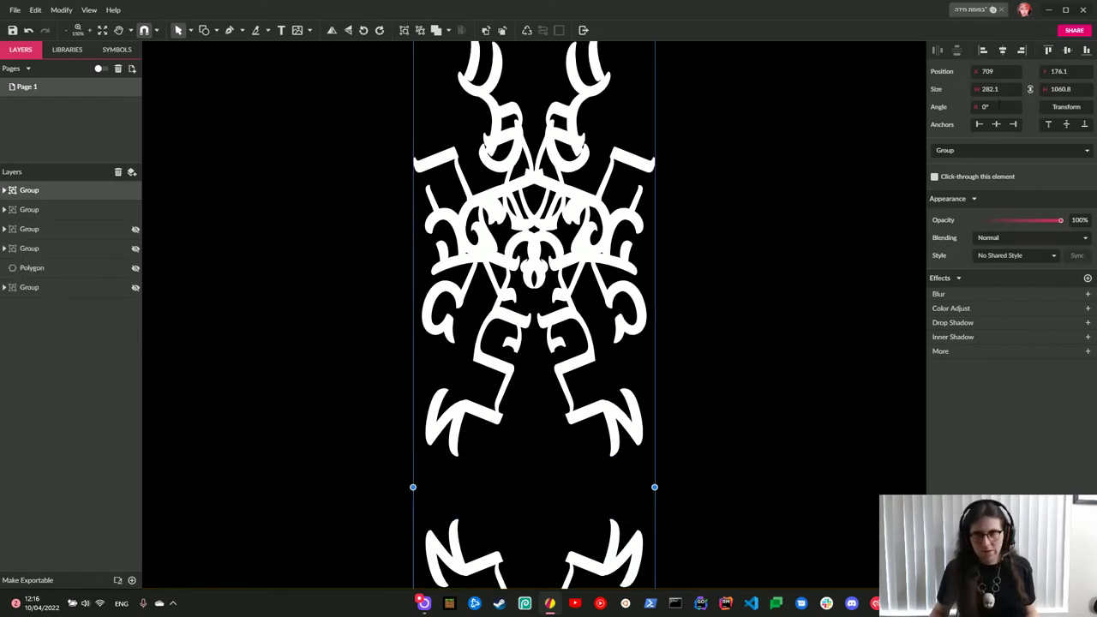
pyautogui.write('5')
pyautogui.press('Return')
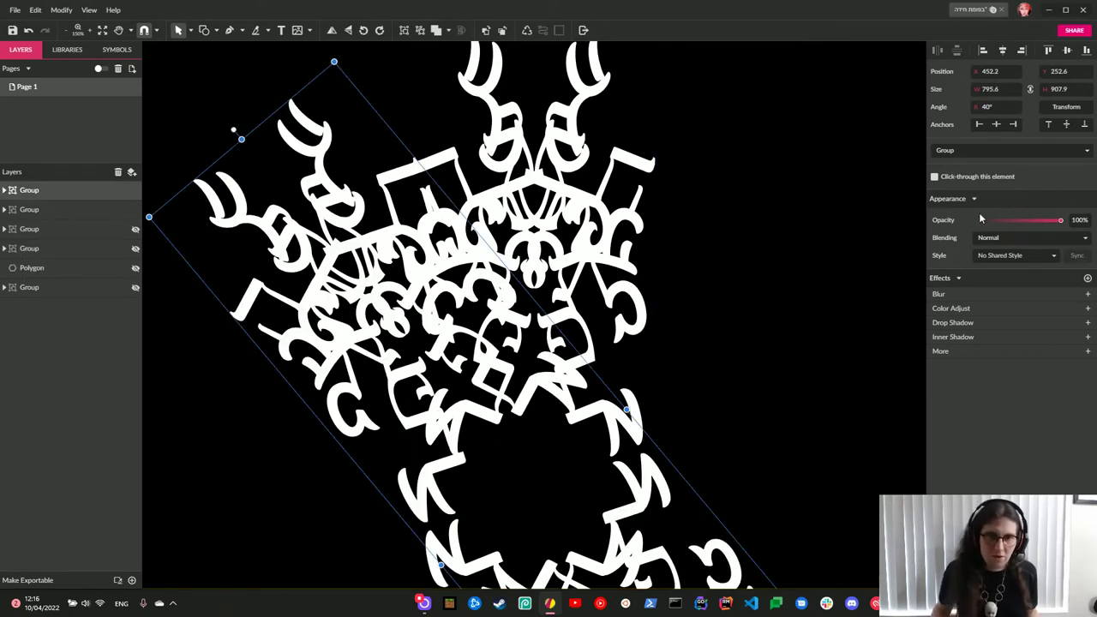
pyautogui.click(734, 282)
pyautogui.scroll(5, 738, 285)
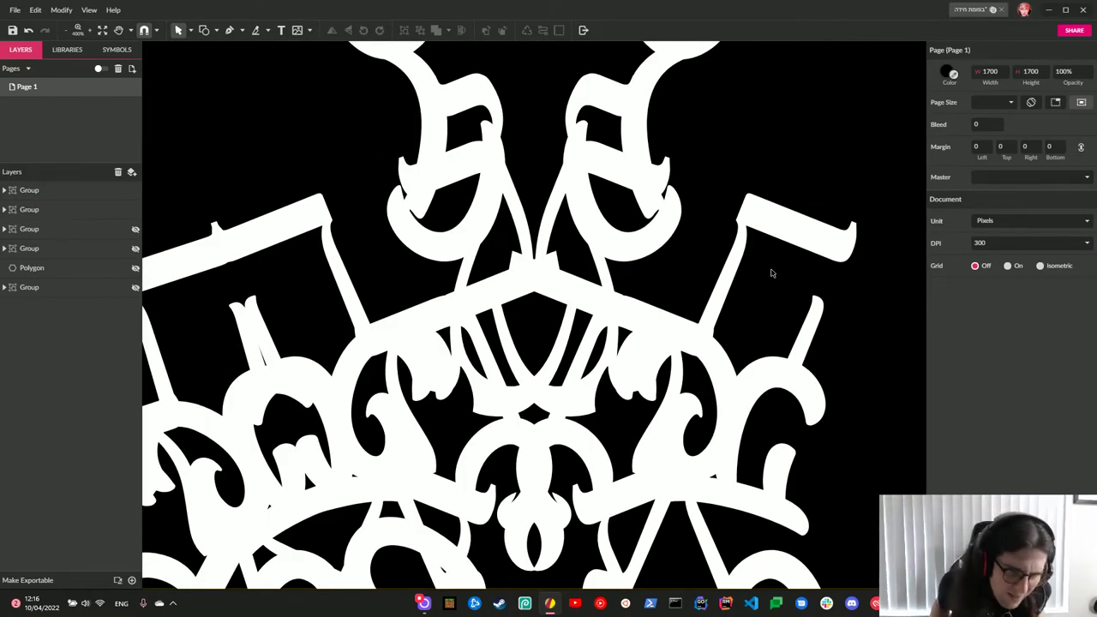
pyautogui.click(771, 273)
pyautogui.scroll(-10, 772, 274)
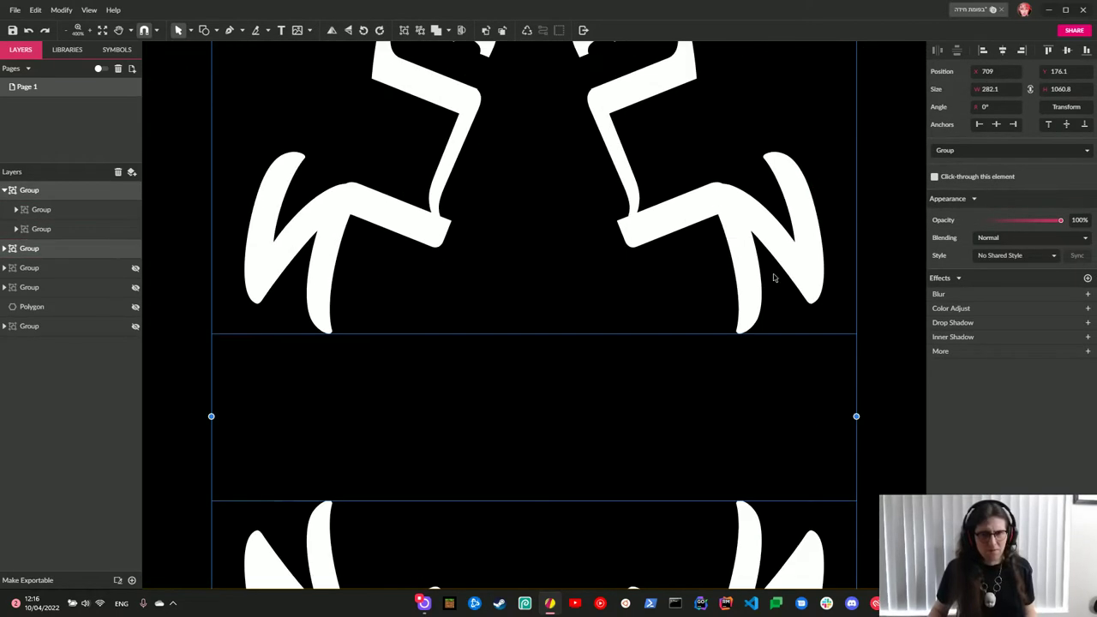
pyautogui.press('Up')
pyautogui.press('Up')
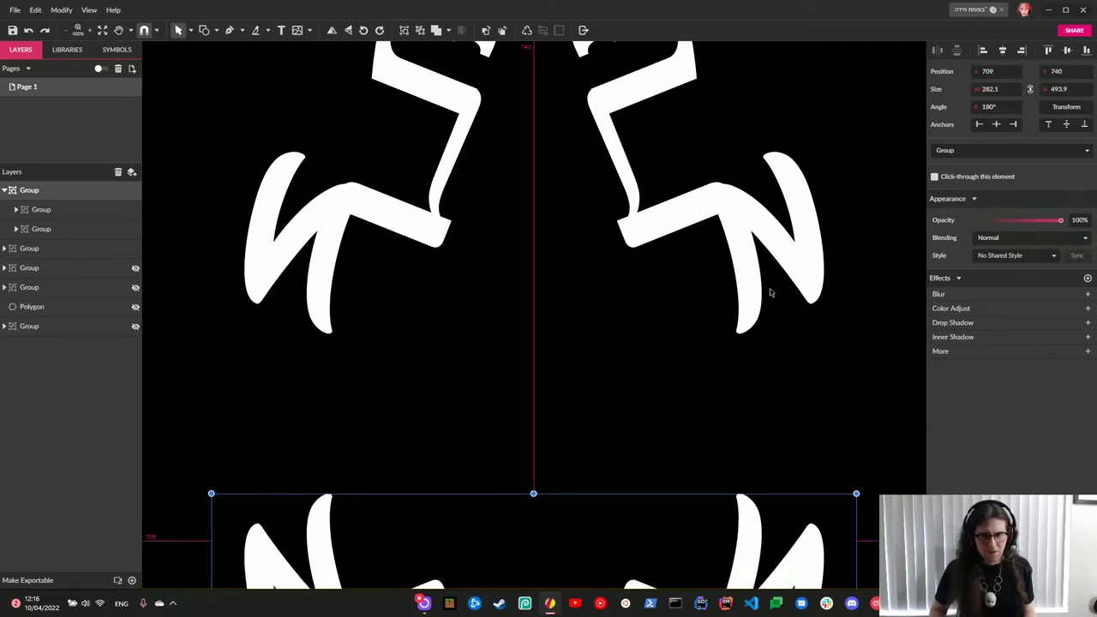
pyautogui.hotkey('ctrl', '0')
# Marquee-select both emblems, group them, and rotate the group to 40°.
pyautogui.moveTo(646, 153)
pyautogui.mouseDown()
pyautogui.moveTo(490, 369)
pyautogui.moveTo(491, 385)
pyautogui.mouseUp()
pyautogui.hotkey('ctrl', 'g')
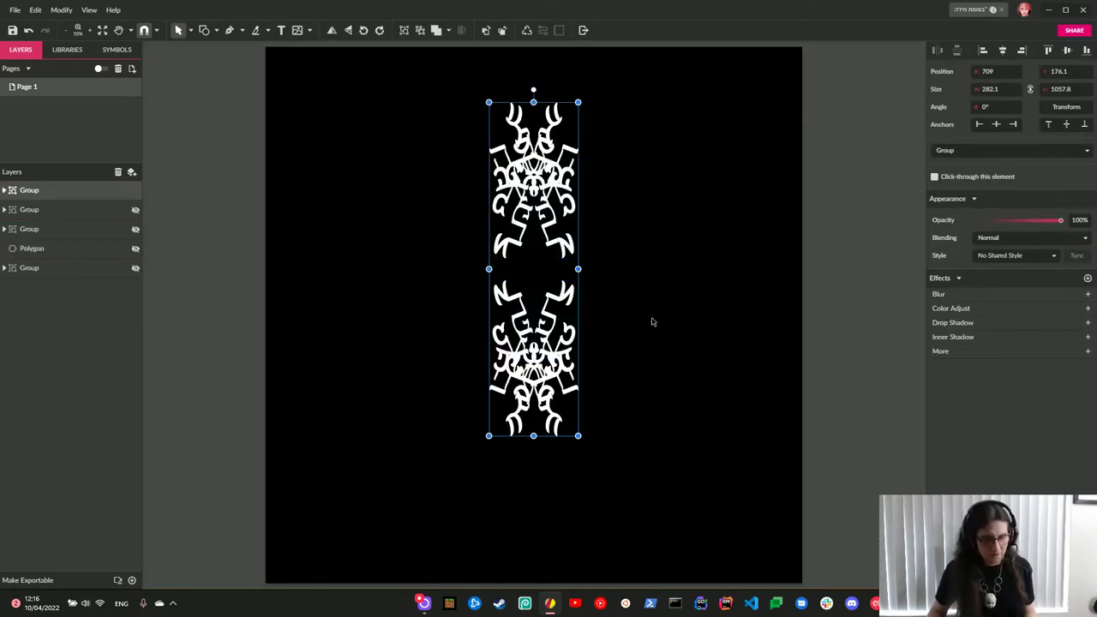
pyautogui.click(994, 106)
pyautogui.write('40')
pyautogui.press('Return')
pyautogui.scroll(5, 701, 280)
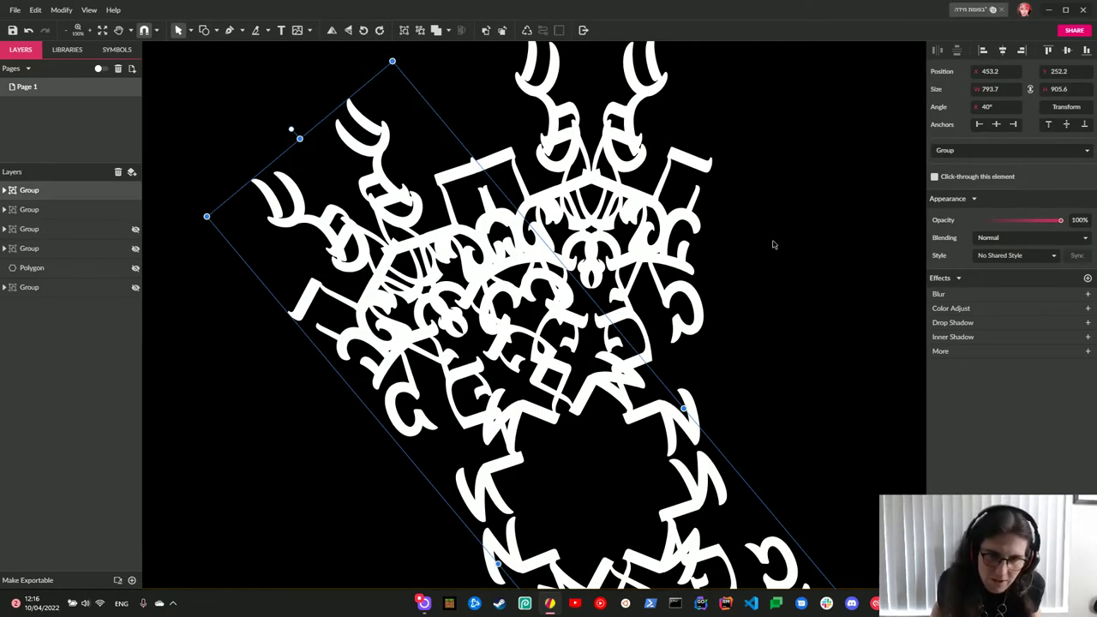
pyautogui.moveTo(521, 317); pyautogui.dragTo(519, 314)
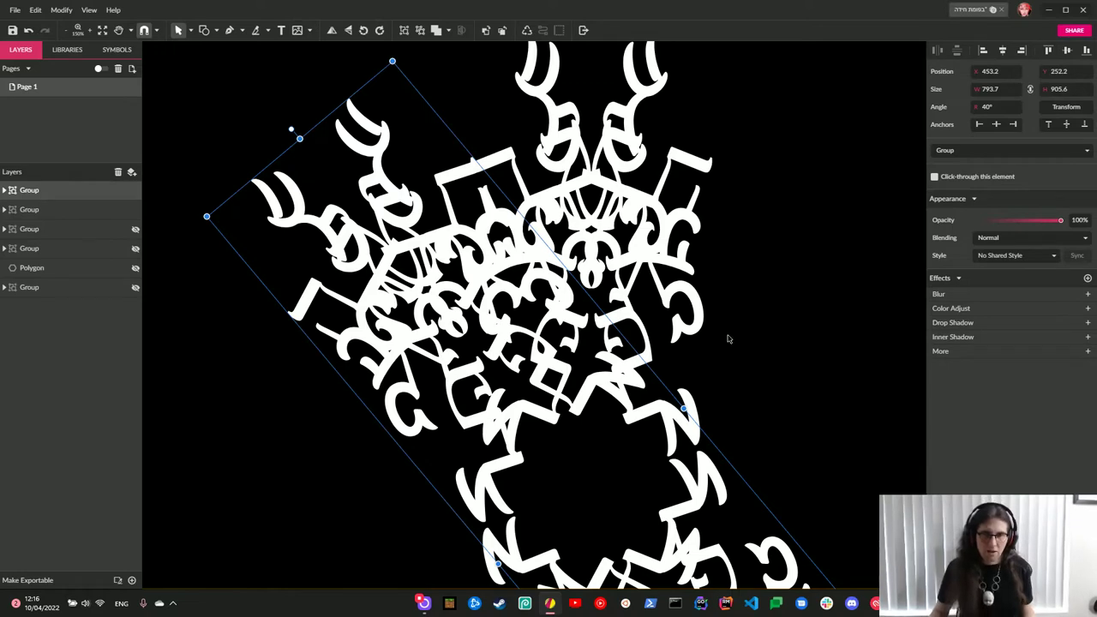
# Duplicate the rotated column twice more and delete a stray duplicate piece in Layers.
pyautogui.hotkey('ctrl', '0')
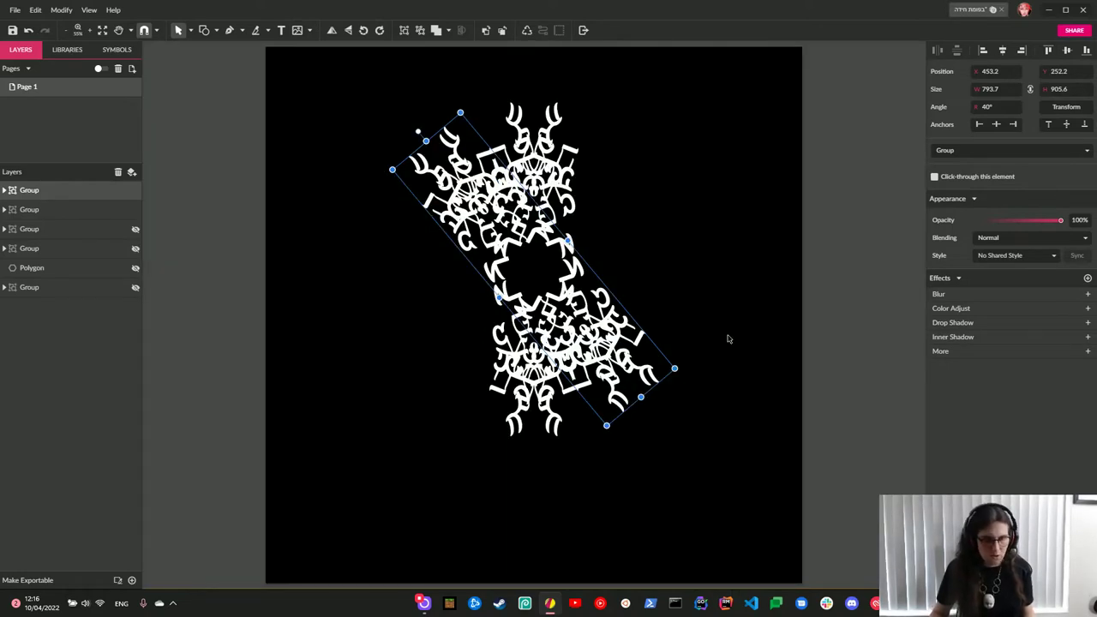
pyautogui.hotkey('ctrl', 'd')
pyautogui.hotkey('ctrl', 'd')
pyautogui.hotkey('ctrl', 'd')
pyautogui.hotkey('ctrl', 'd')
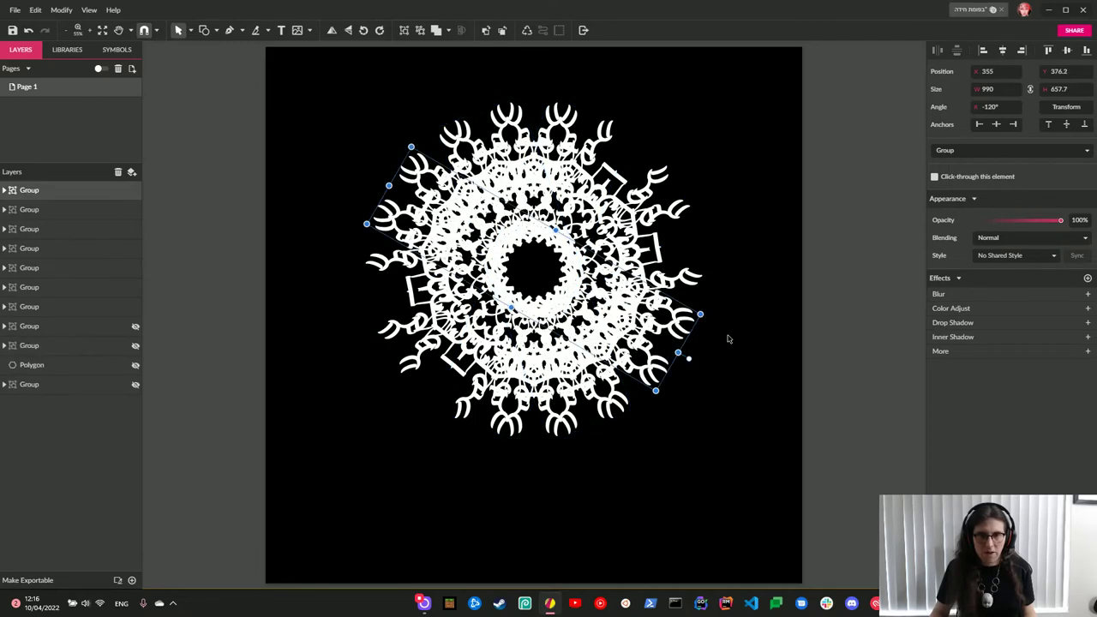
pyautogui.hotkey('ctrl', 'd')
pyautogui.hotkey('ctrl', 'd')
pyautogui.click(5, 345)
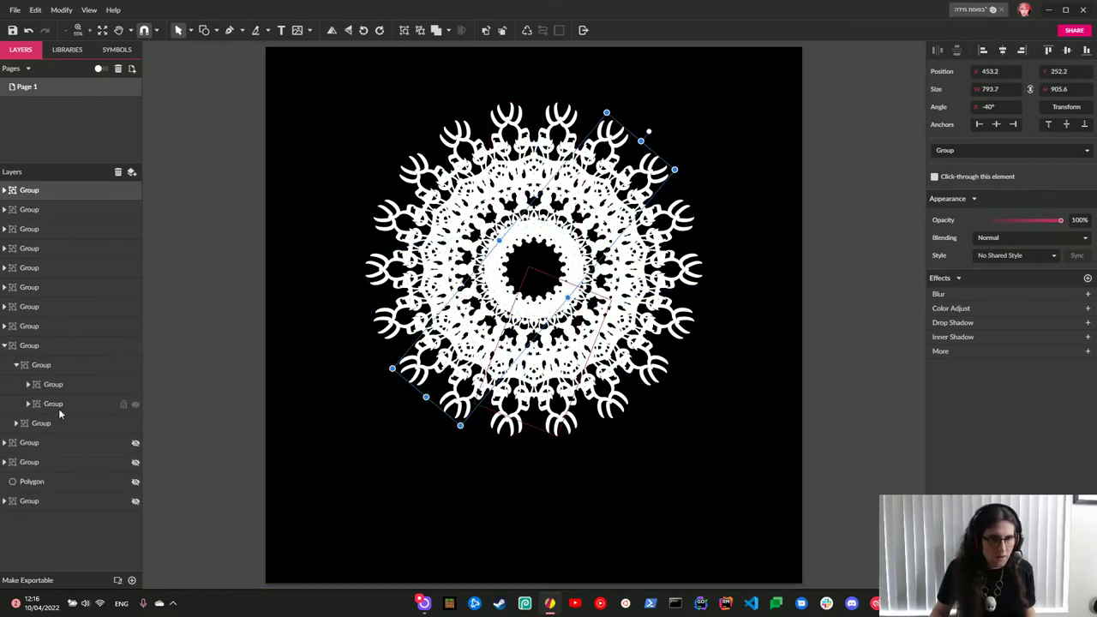
pyautogui.click(16, 366)
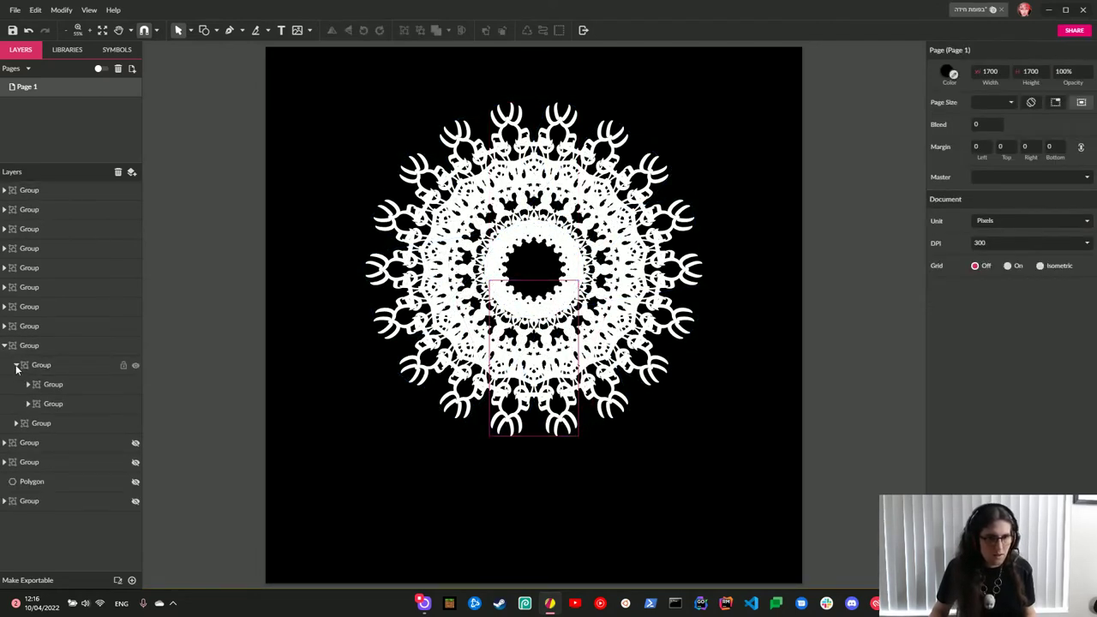
pyautogui.click(16, 365)
pyautogui.click(48, 384)
pyautogui.press('Delete')
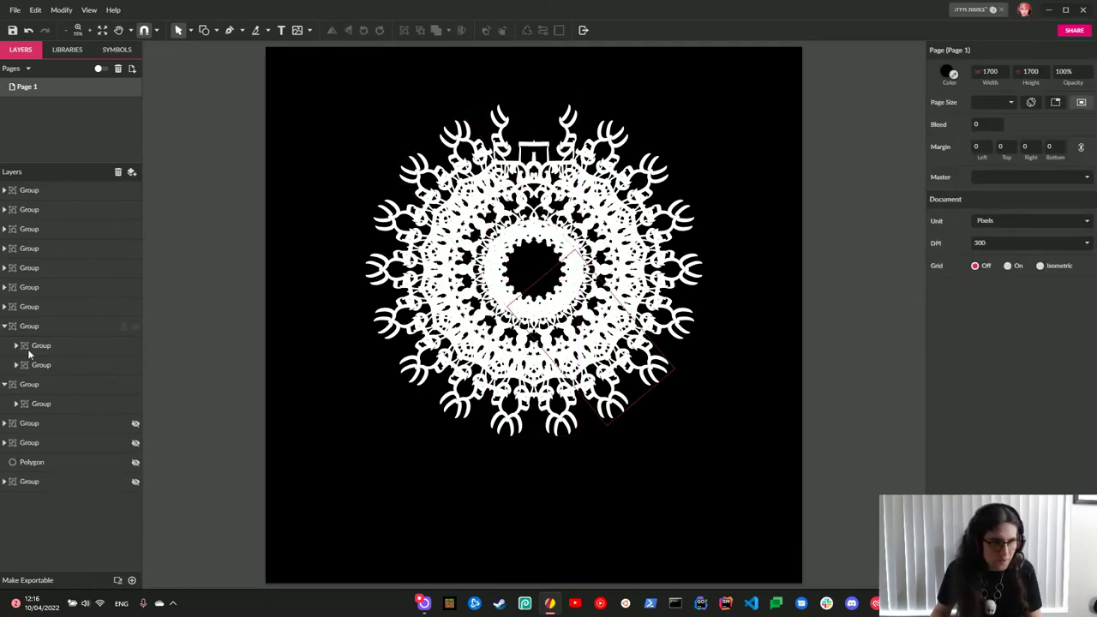
# Move a child piece into the sixth group and expand the groups to check the ring.
pyautogui.click(4, 326)
pyautogui.click(5, 306)
pyautogui.moveTo(45, 346); pyautogui.dragTo(29, 248)
pyautogui.click(5, 268)
pyautogui.click(5, 229)
pyautogui.click(5, 209)
pyautogui.click(6, 189)
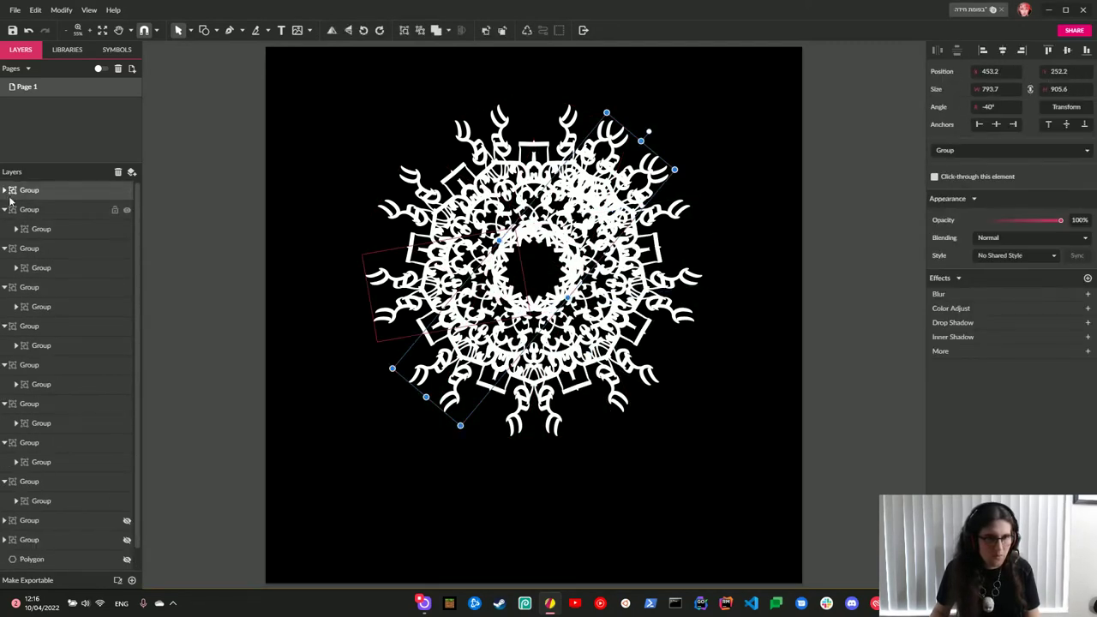
pyautogui.click(403, 372)
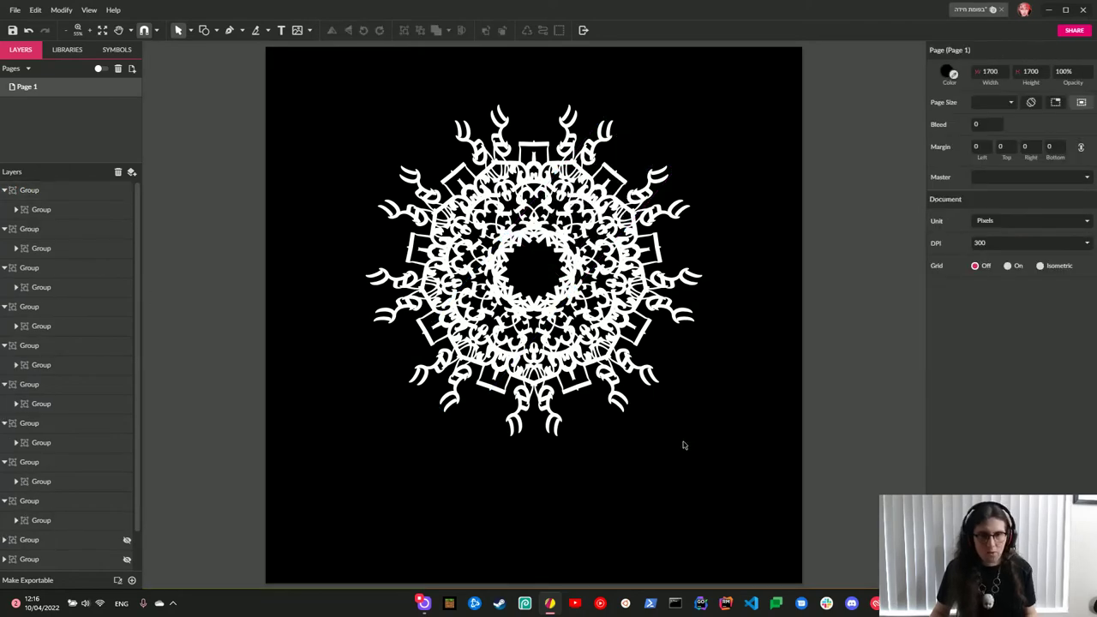
pyautogui.hotkey('ctrl', '+')
pyautogui.hotkey('ctrl', '+')
pyautogui.hotkey('ctrl', '+')
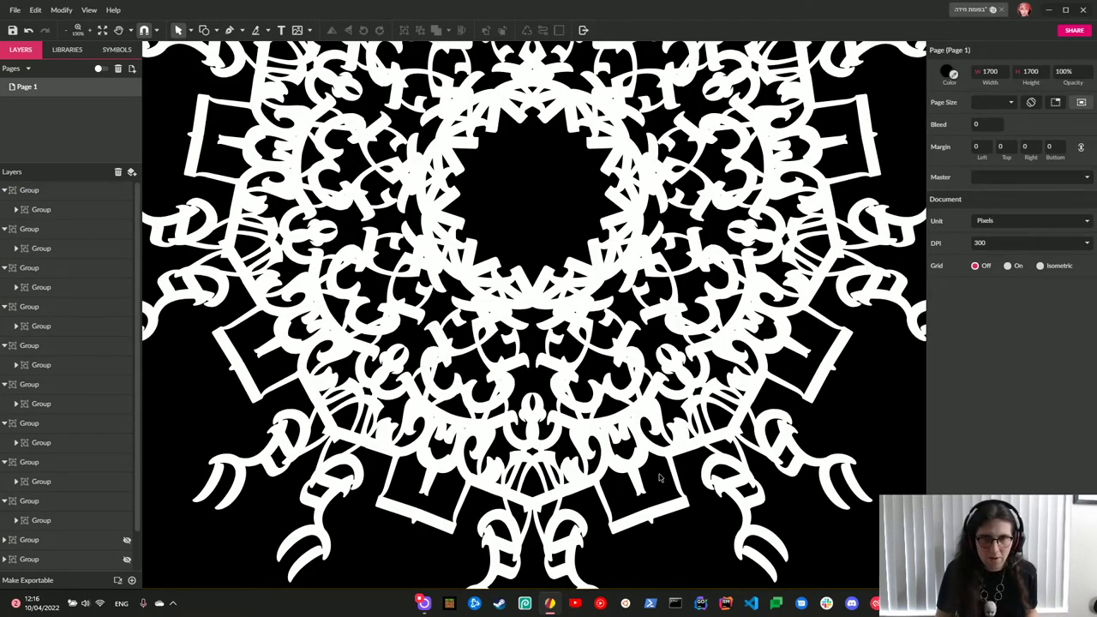
pyautogui.scroll(5, 660, 477)
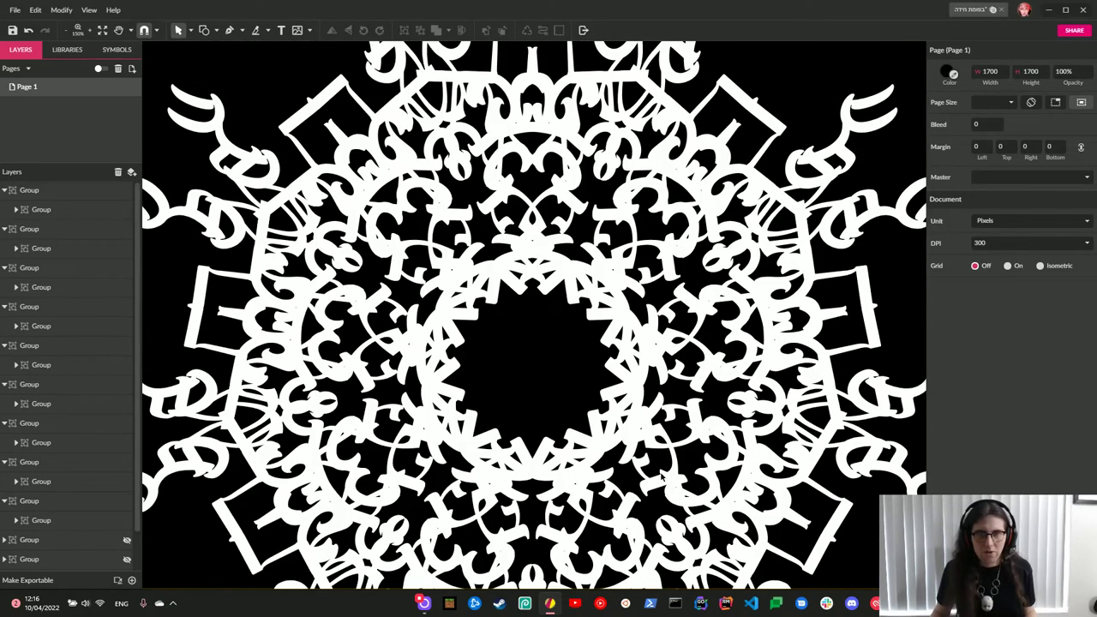
pyautogui.hotkey('ctrl', '0')
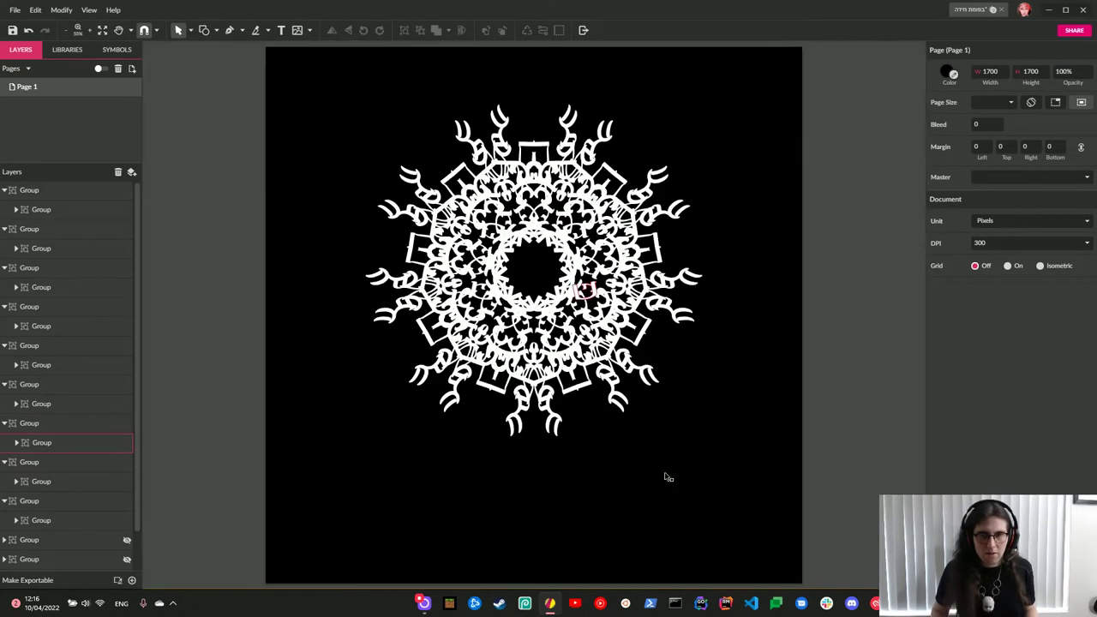
# Ungroup the mandala down to individual paths and fill them with the circles' brown.
pyautogui.hotkey('ctrl', 'a')
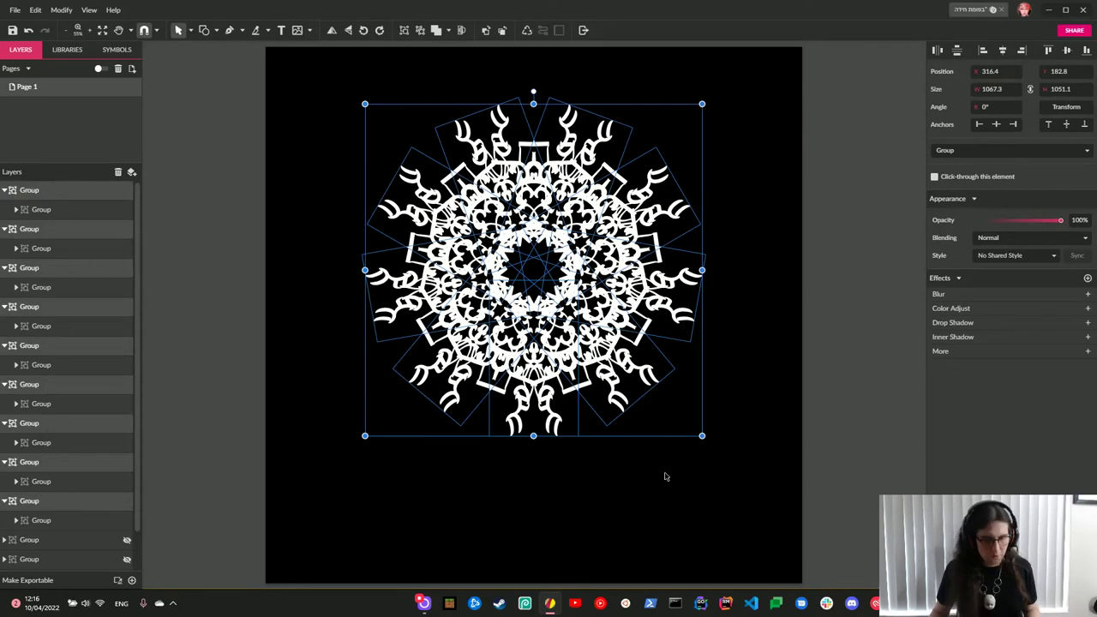
pyautogui.hotkey('ctrl', 'shift', 'g')
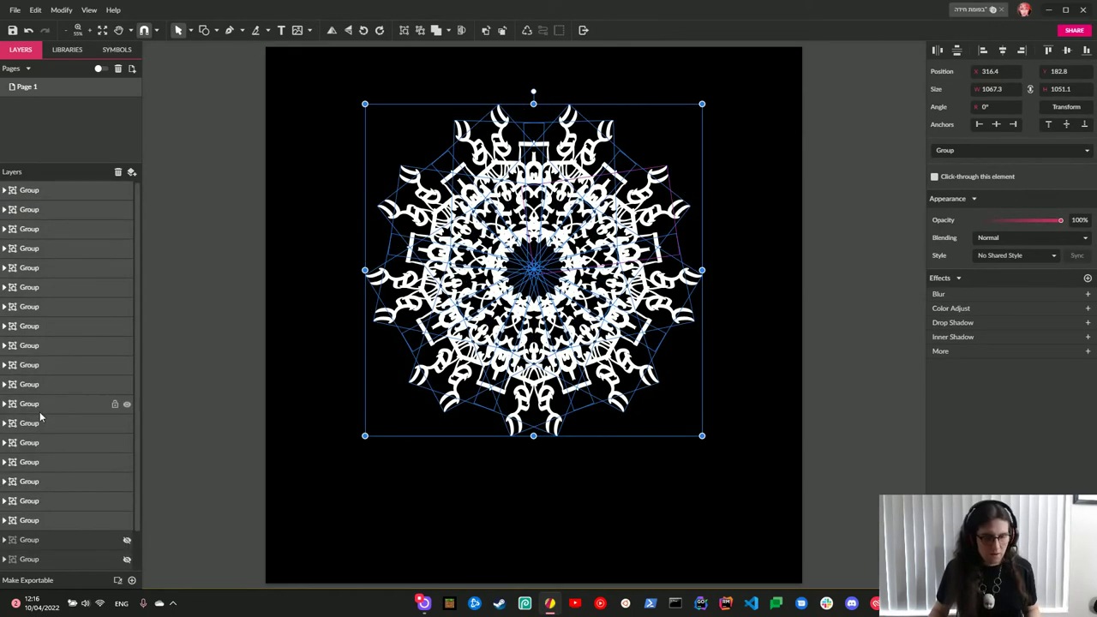
pyautogui.hotkey('ctrl', 'shift', 'g')
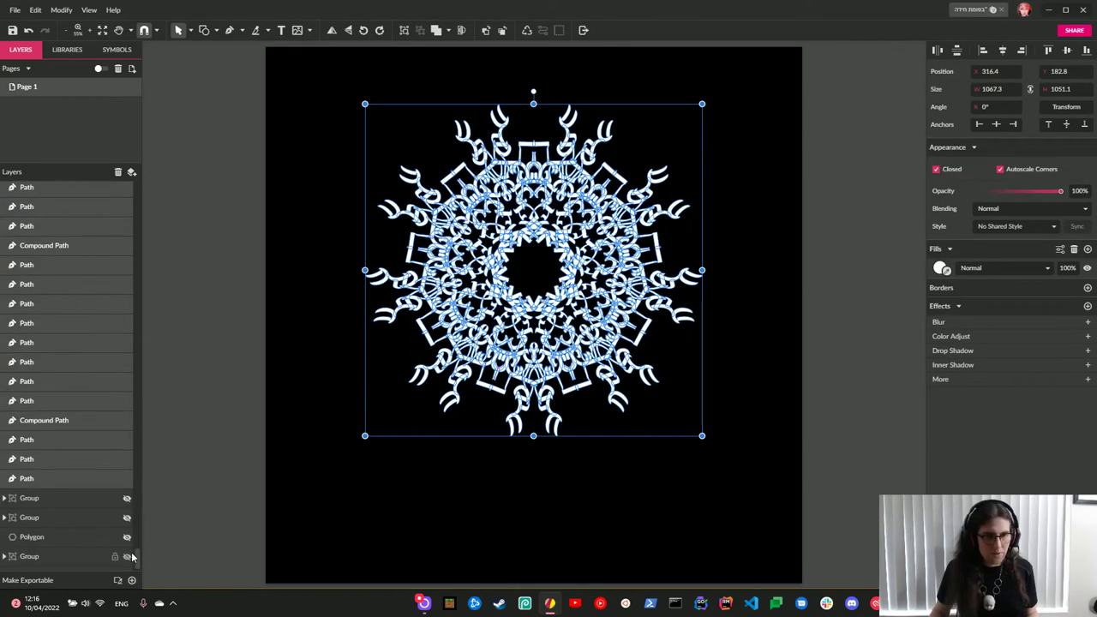
pyautogui.click(127, 556)
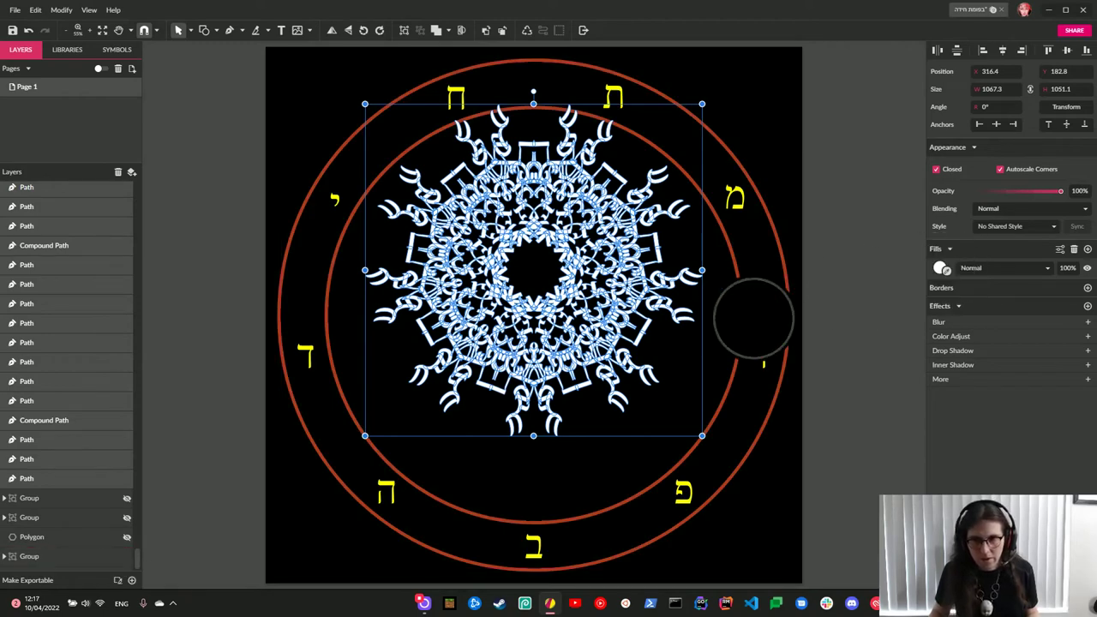
pyautogui.click(741, 330)
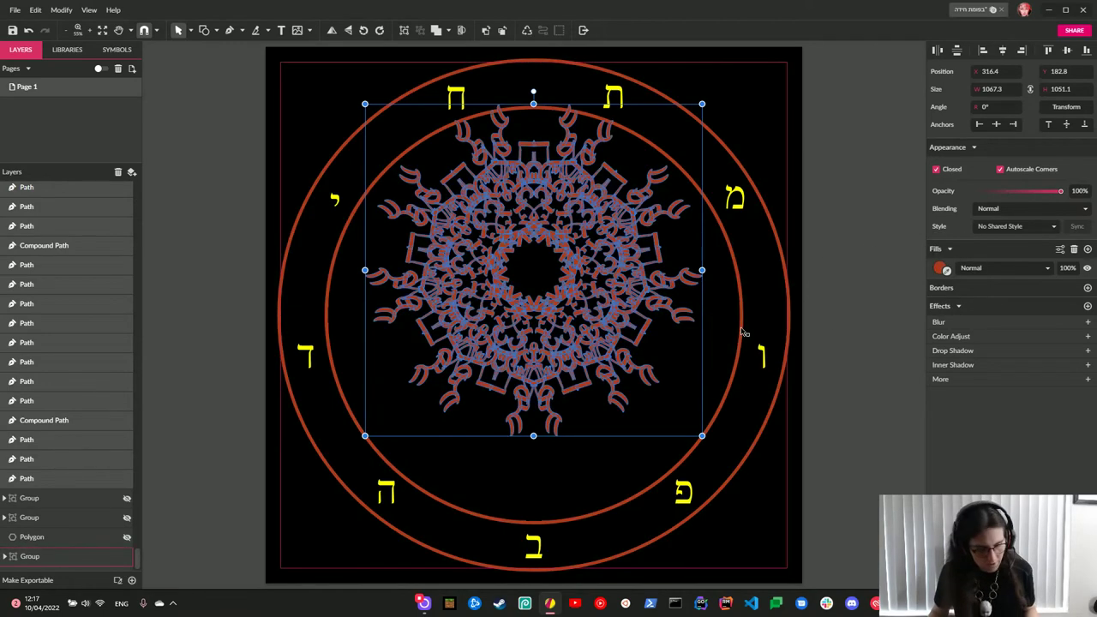
# Group the brown mandala paths and move the group down to Y 309.9.
pyautogui.hotkey('ctrl', 'g')
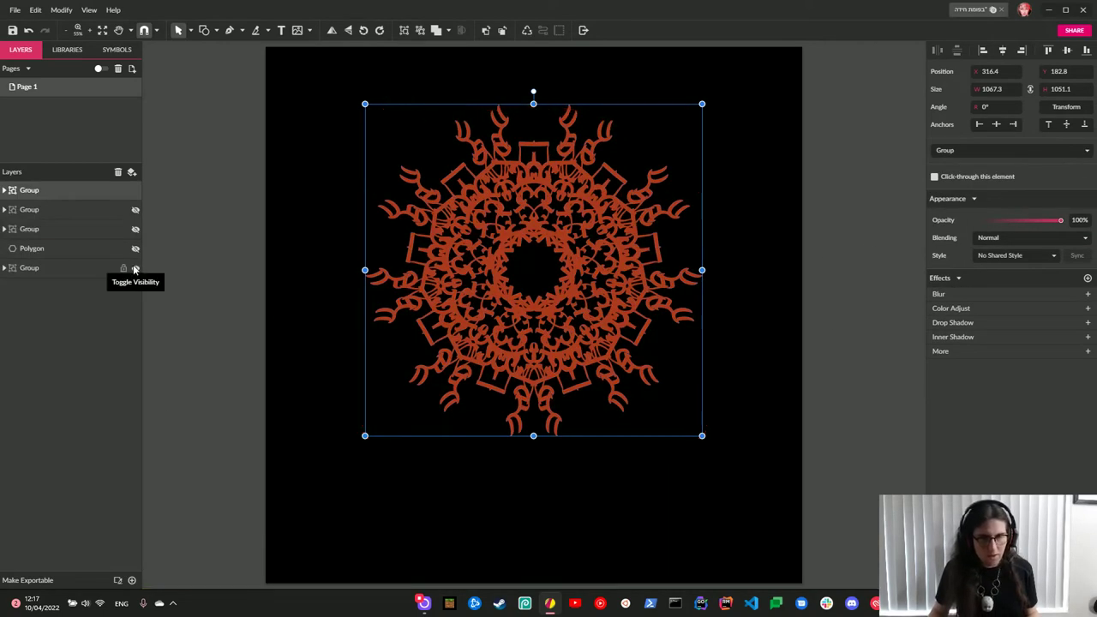
pyautogui.moveTo(569, 252); pyautogui.dragTo(563, 295)
pyautogui.click(719, 419)
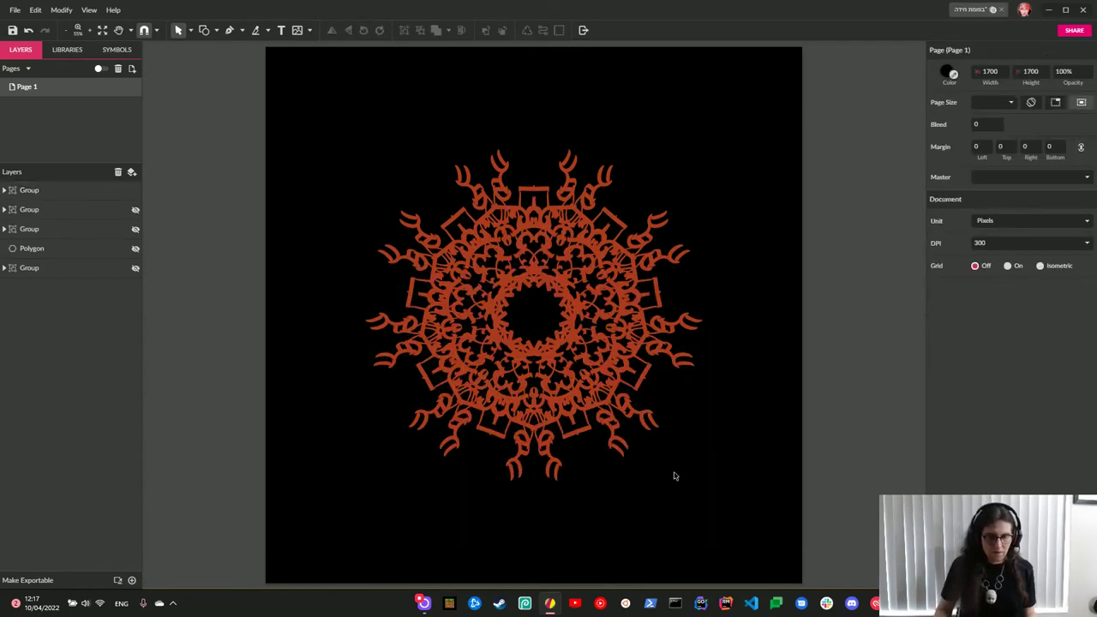
# Zoom in and select all the pieces of the mandala's innermost zigzag ring.
pyautogui.scroll(5, 674, 474)
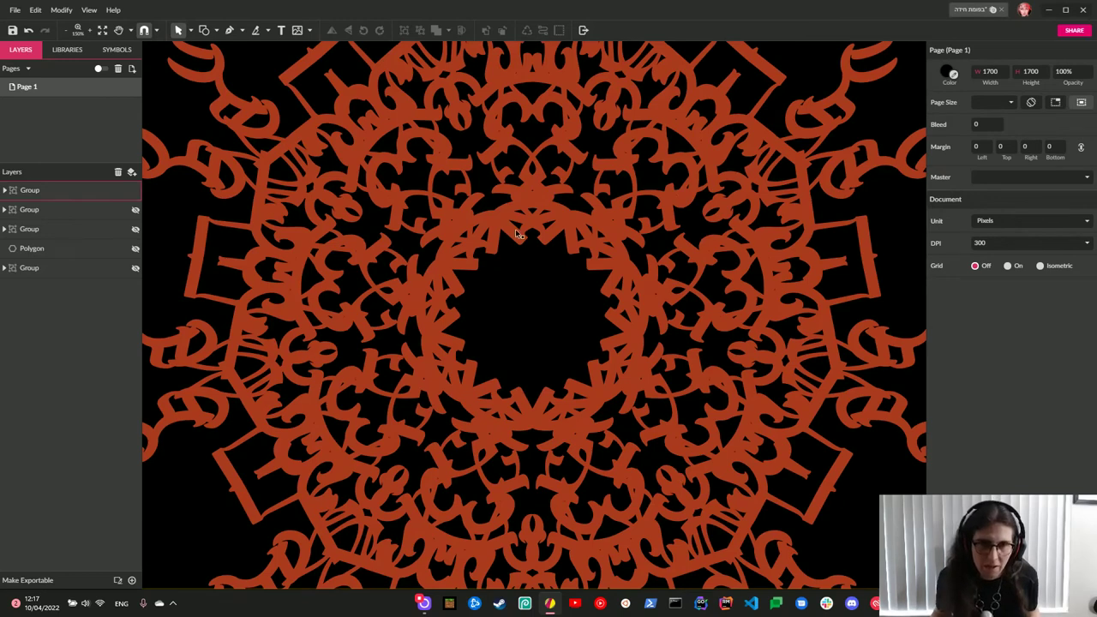
pyautogui.click(521, 238)
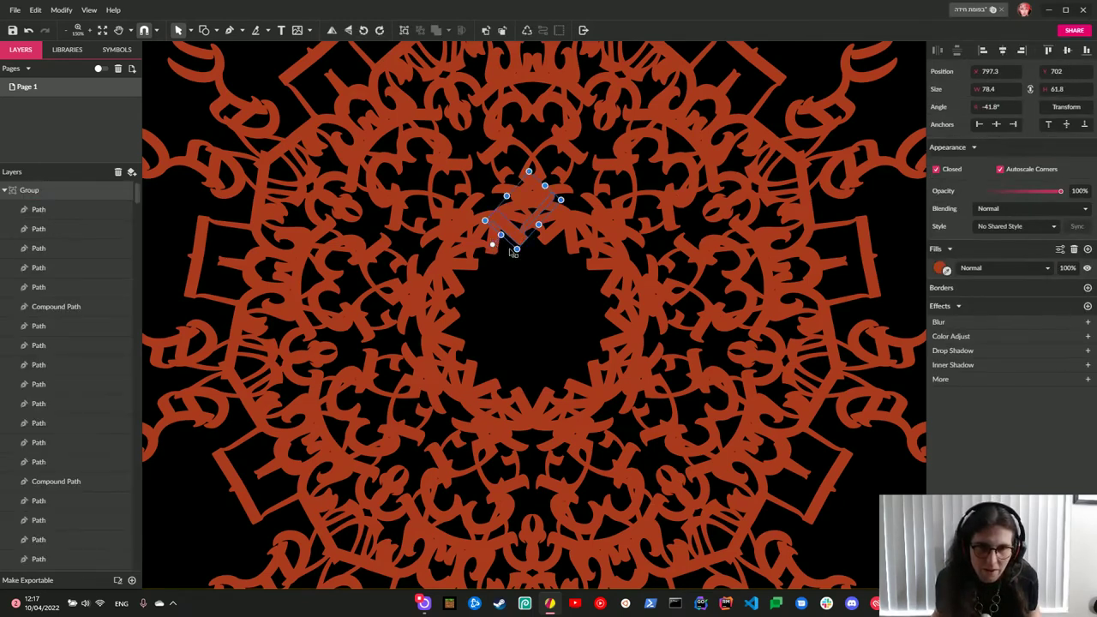
pyautogui.click(529, 249)
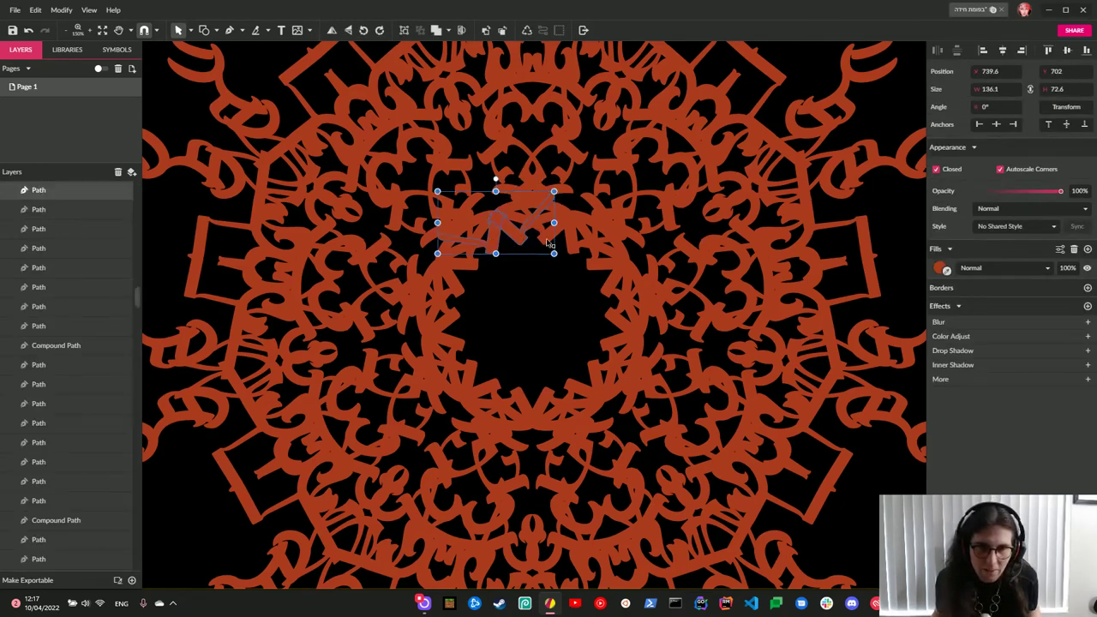
pyautogui.keyDown('shift'); pyautogui.click(595, 270); pyautogui.keyUp('shift')
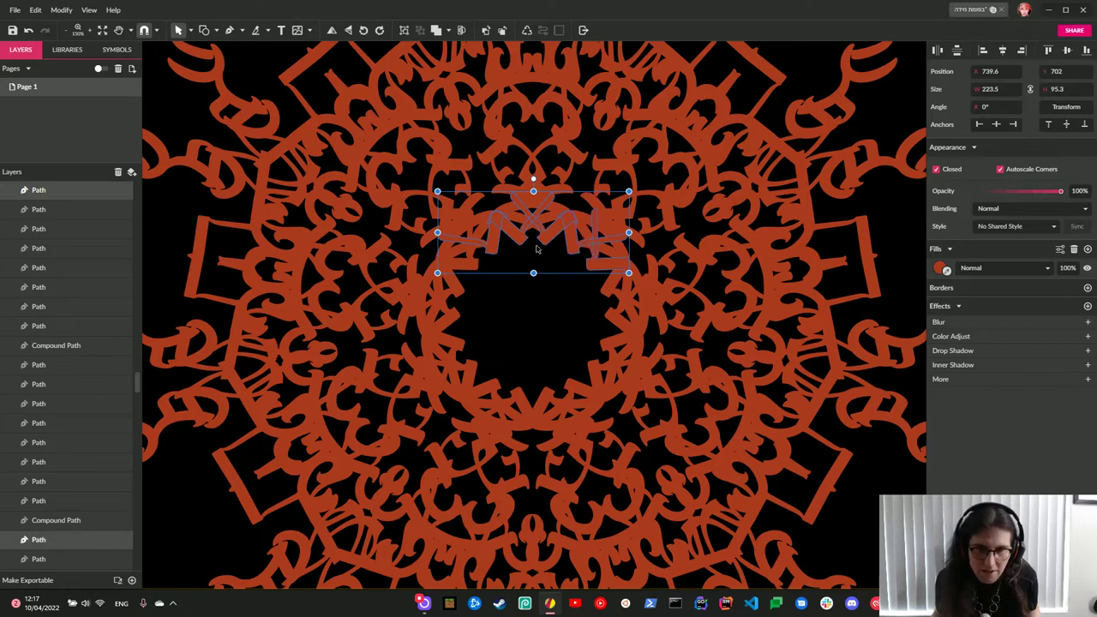
pyautogui.keyDown('shift'); pyautogui.click(473, 269); pyautogui.keyUp('shift')
pyautogui.keyDown('shift'); pyautogui.click(608, 309); pyautogui.keyUp('shift')
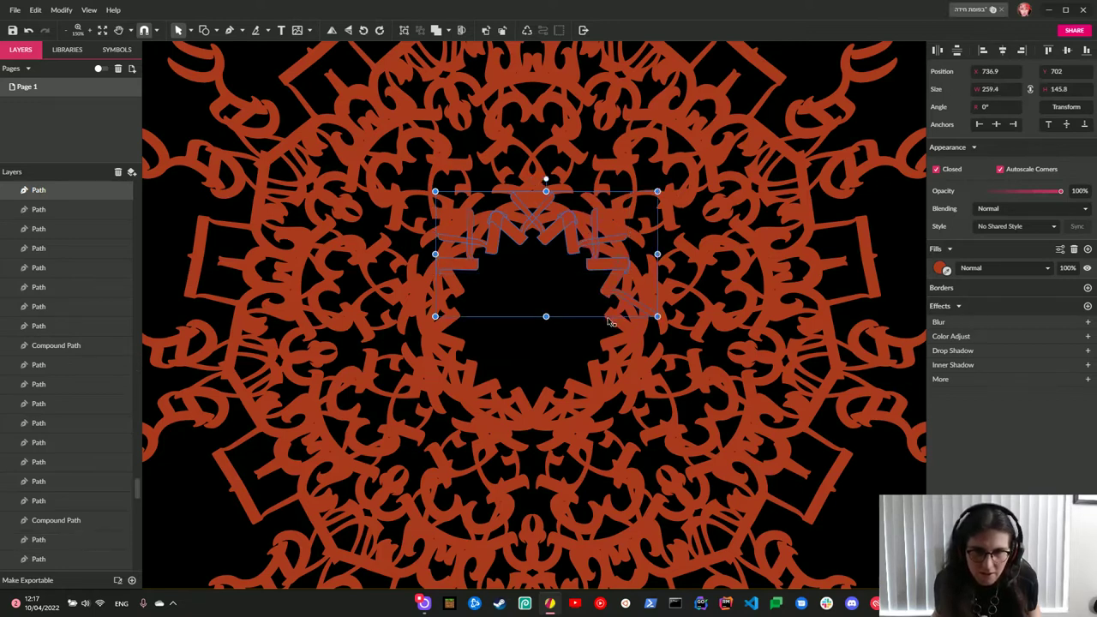
pyautogui.keyDown('shift'); pyautogui.click(610, 324); pyautogui.keyUp('shift')
pyautogui.keyDown('shift'); pyautogui.click(610, 347); pyautogui.keyUp('shift')
pyautogui.keyDown('shift'); pyautogui.click(590, 379); pyautogui.keyUp('shift')
pyautogui.keyDown('shift'); pyautogui.click(513, 396); pyautogui.keyUp('shift')
pyautogui.keyDown('shift'); pyautogui.click(467, 359); pyautogui.keyUp('shift')
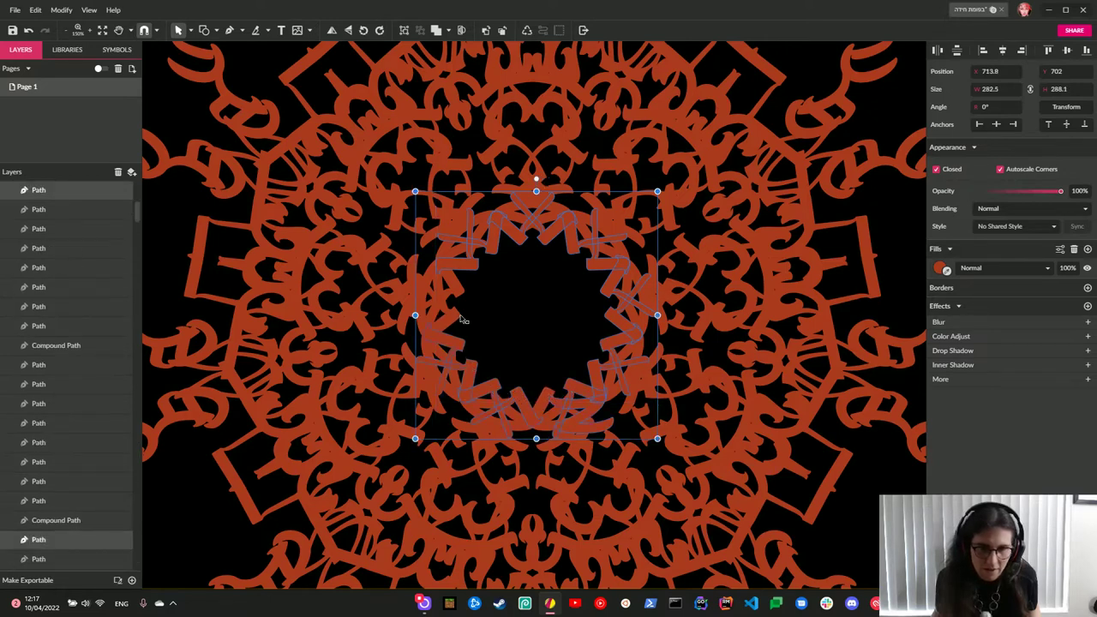
pyautogui.keyDown('shift'); pyautogui.click(460, 310); pyautogui.keyUp('shift')
pyautogui.keyDown('shift'); pyautogui.click(460, 294); pyautogui.keyUp('shift')
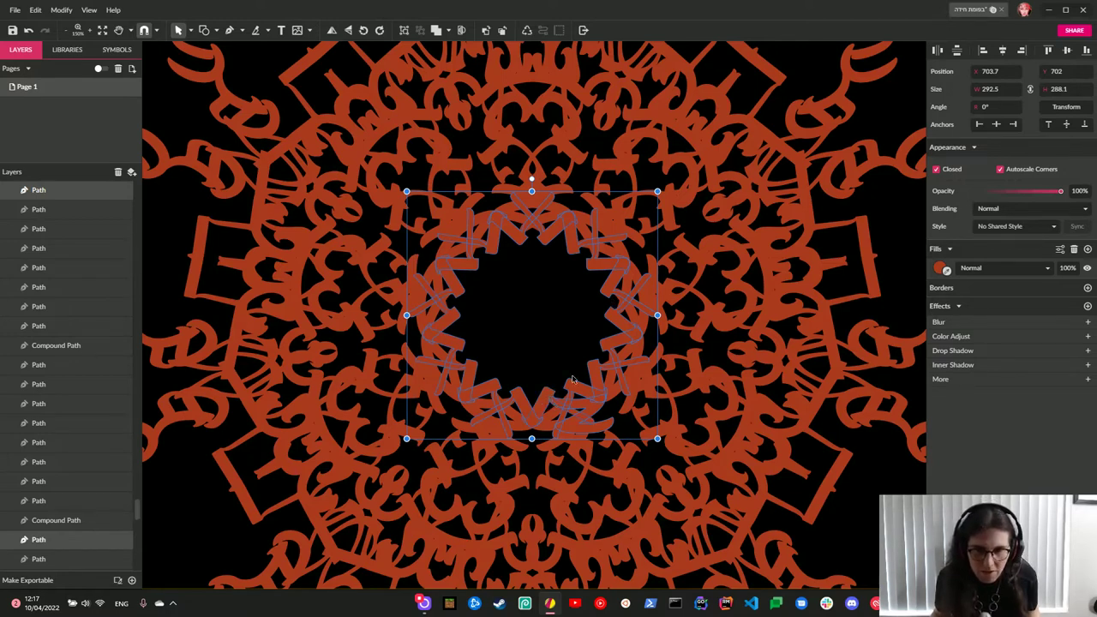
# Fill the inner ring with yellow #FFFF00, group it, and nest it in the mandala group.
pyautogui.click(940, 269)
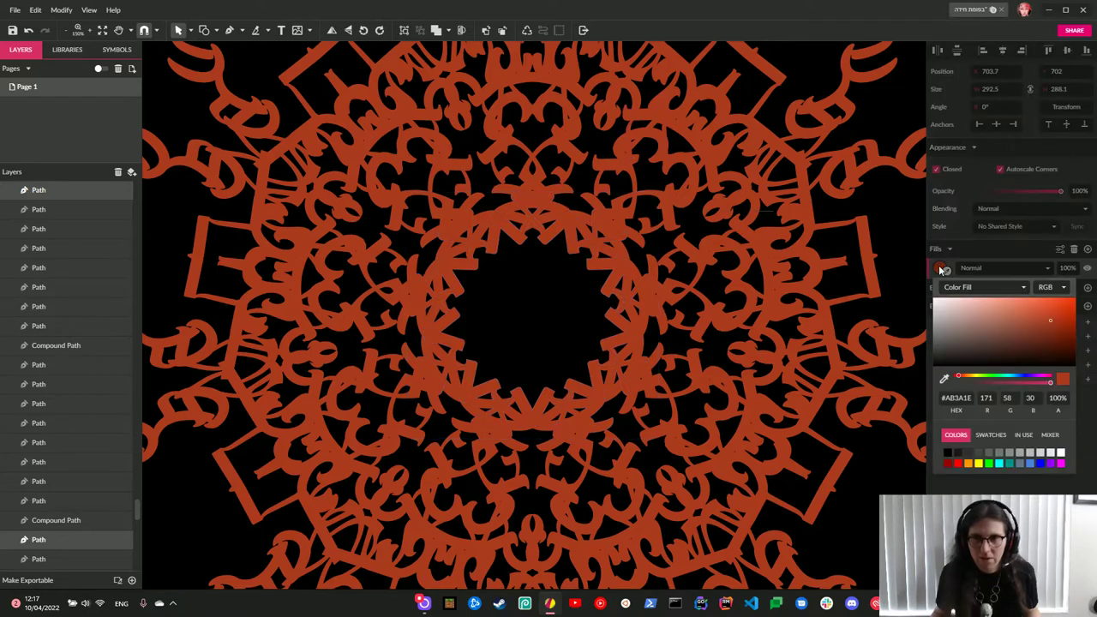
pyautogui.click(978, 463)
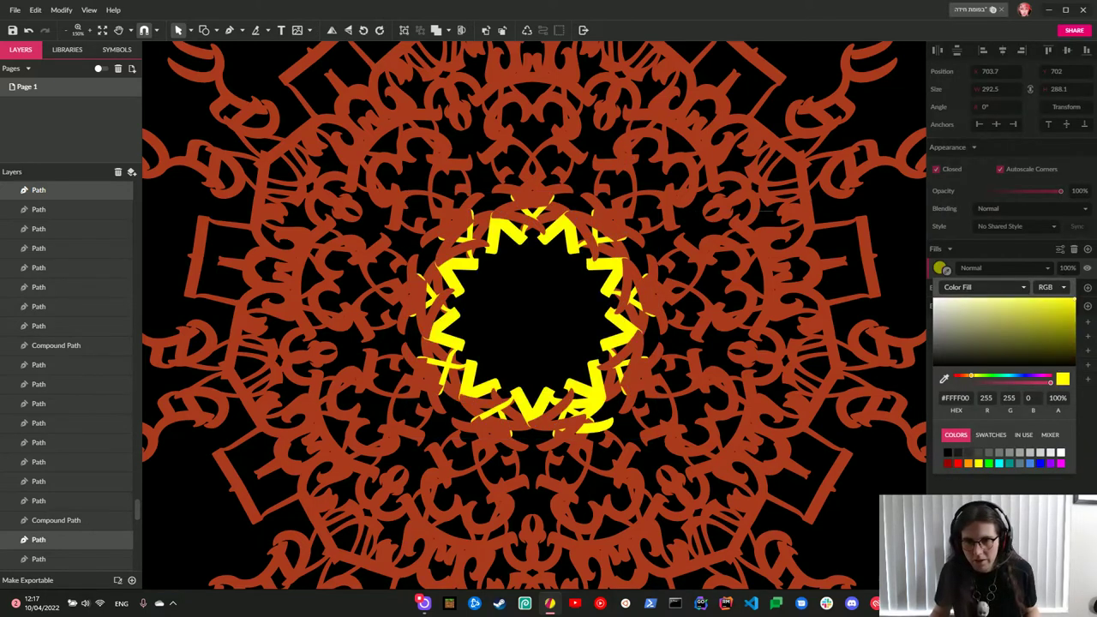
pyautogui.hotkey('ctrl', 'g')
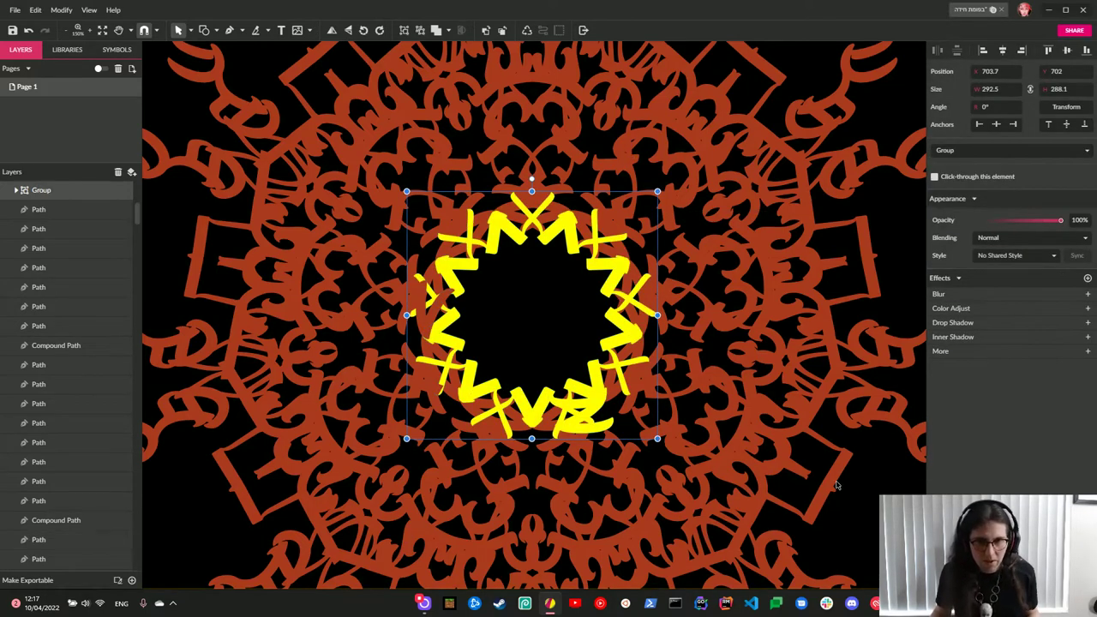
pyautogui.moveTo(41, 190)
pyautogui.mouseDown()
pyautogui.moveTo(34, 319)
pyautogui.moveTo(73, 465)
pyautogui.moveTo(58, 504)
pyautogui.moveTo(81, 213)
pyautogui.mouseUp()
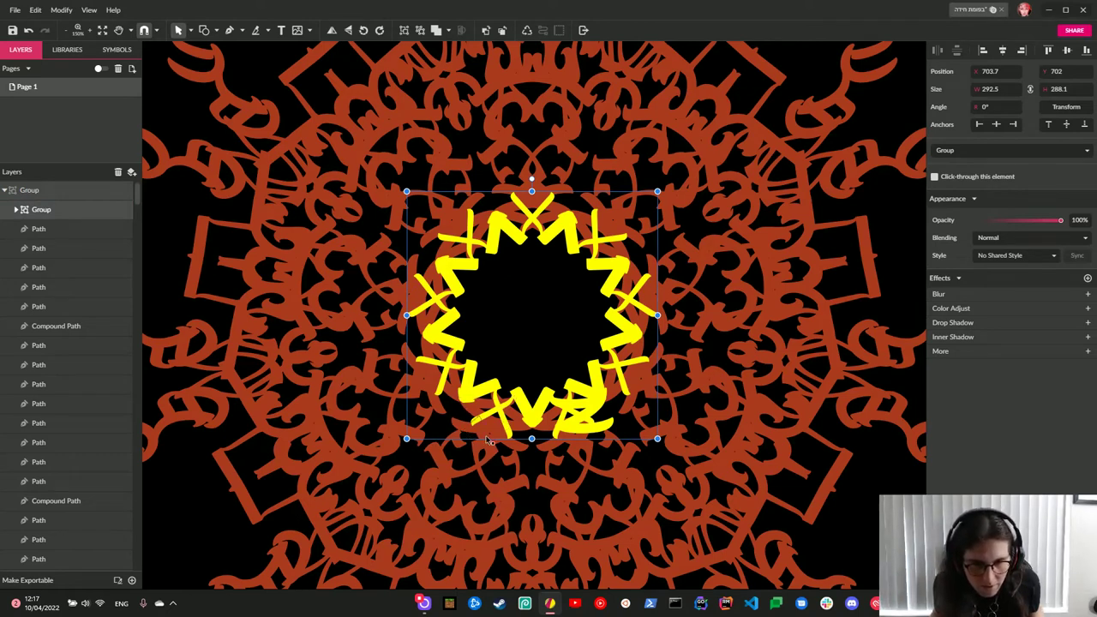
# Select the ring of brown interlocking letter pieces surrounding the yellow zigzag.
pyautogui.doubleClick(488, 440)
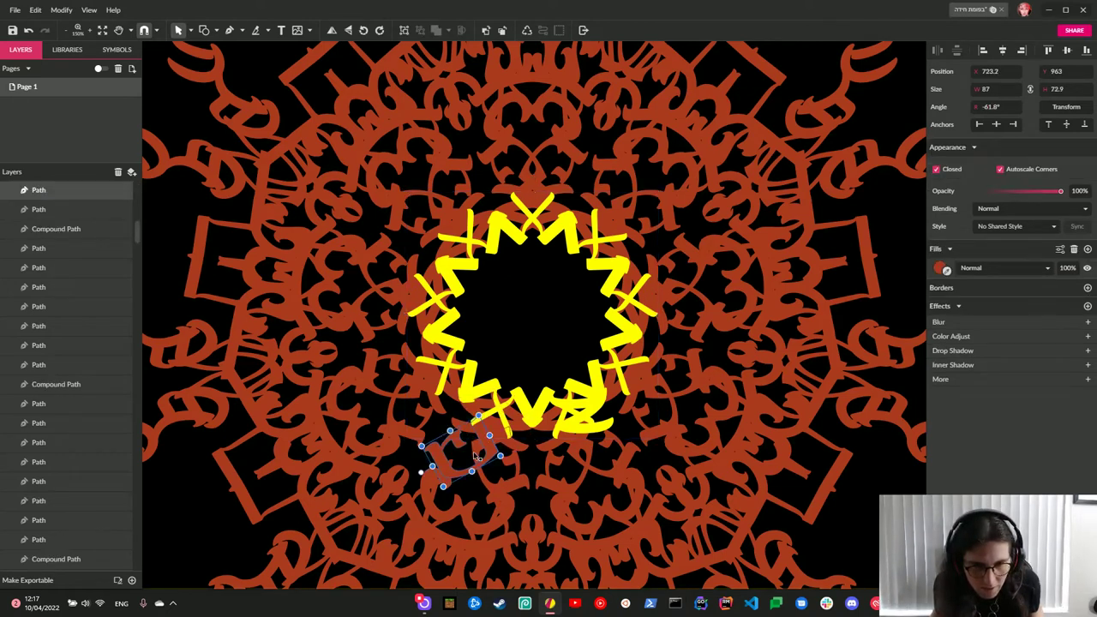
pyautogui.click(475, 456)
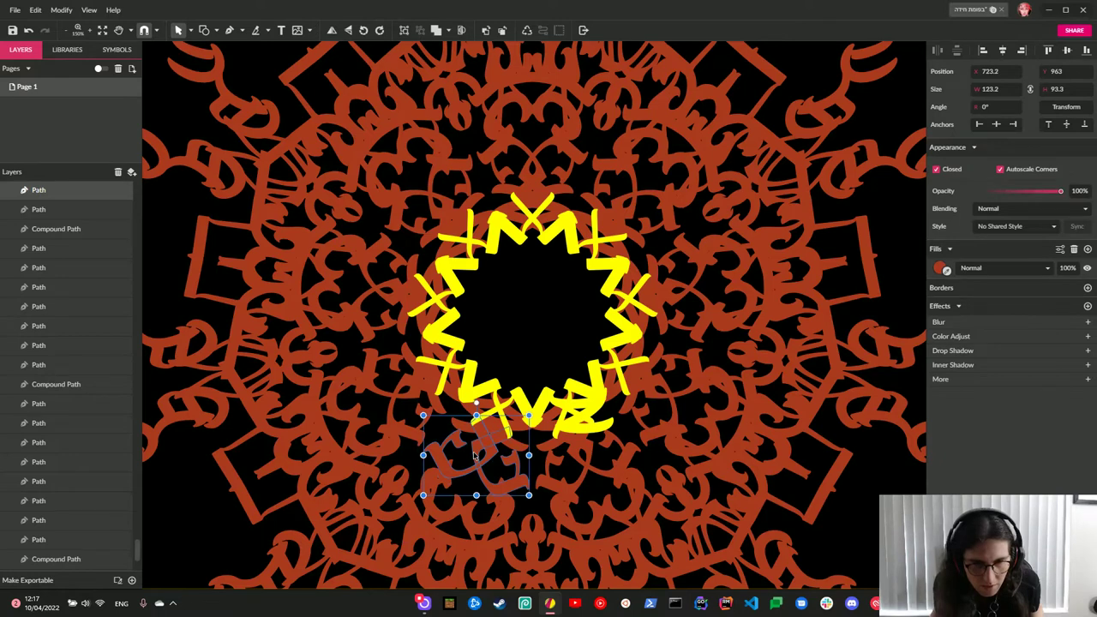
pyautogui.keyDown('shift'); pyautogui.click(562, 454); pyautogui.keyUp('shift')
pyautogui.keyDown('shift'); pyautogui.click(682, 399); pyautogui.keyUp('shift')
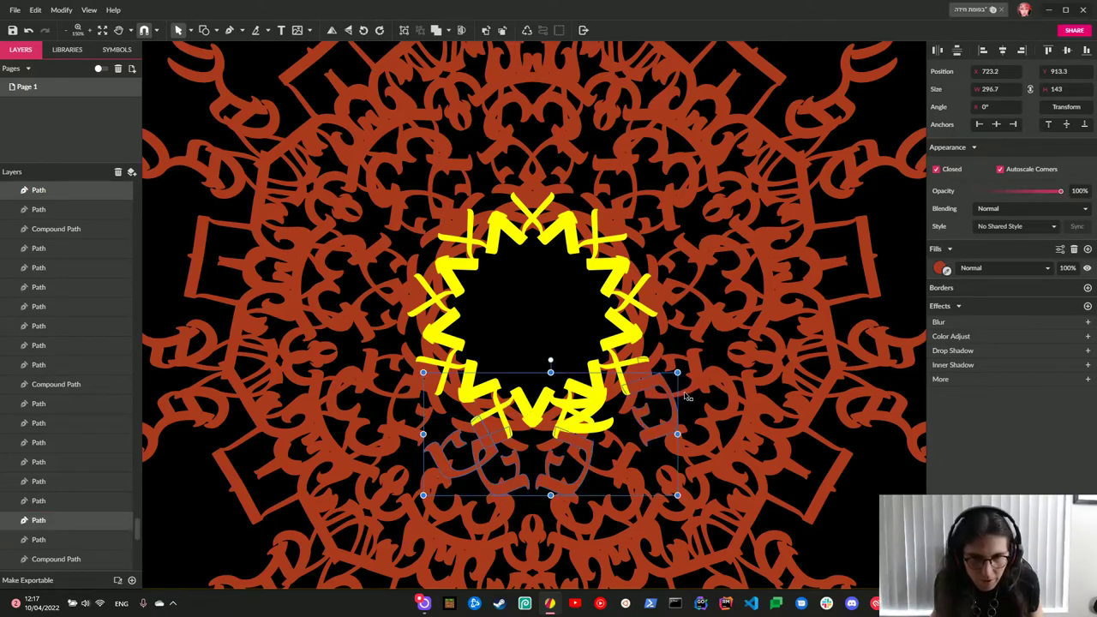
pyautogui.keyDown('shift'); pyautogui.click(691, 329); pyautogui.keyUp('shift')
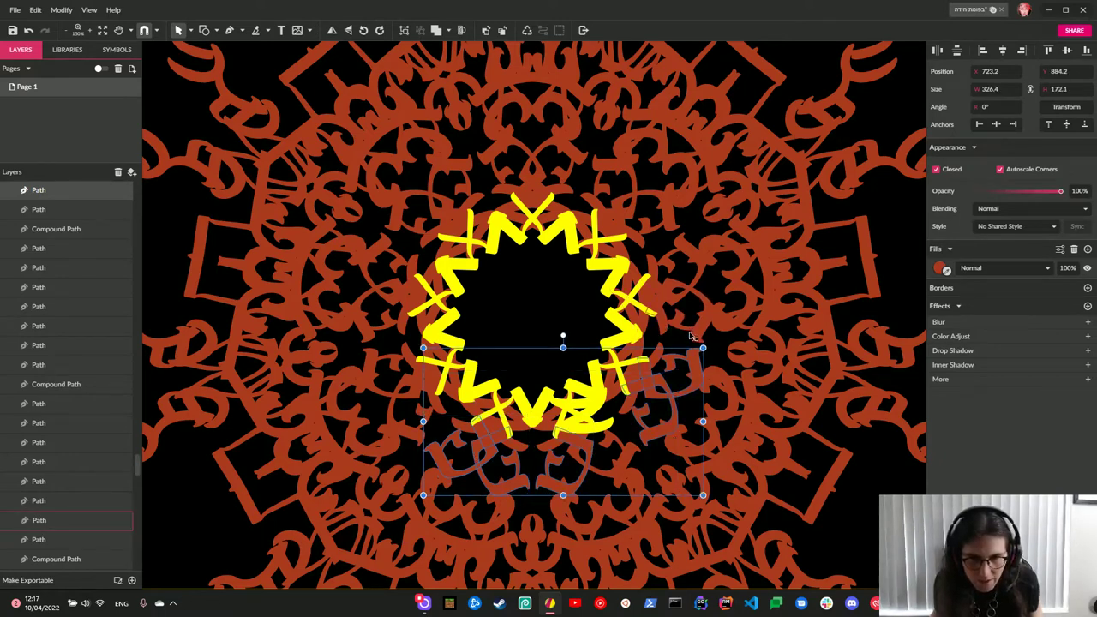
pyautogui.keyDown('shift'); pyautogui.click(690, 336); pyautogui.keyUp('shift')
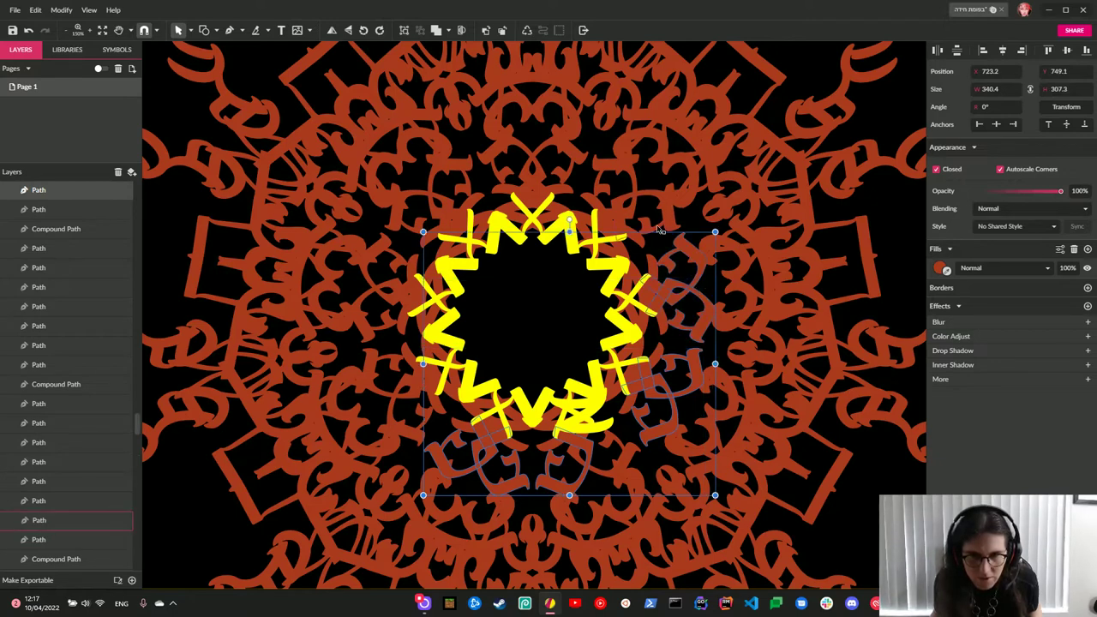
pyautogui.keyDown('shift'); pyautogui.click(626, 180); pyautogui.keyUp('shift')
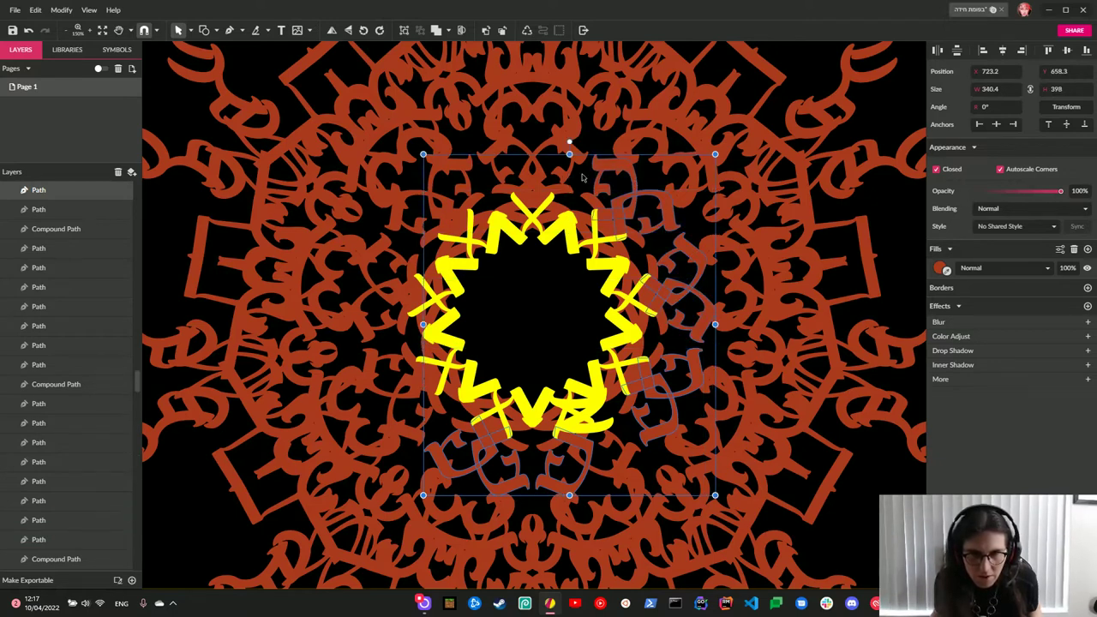
pyautogui.keyDown('shift'); pyautogui.click(474, 186); pyautogui.keyUp('shift')
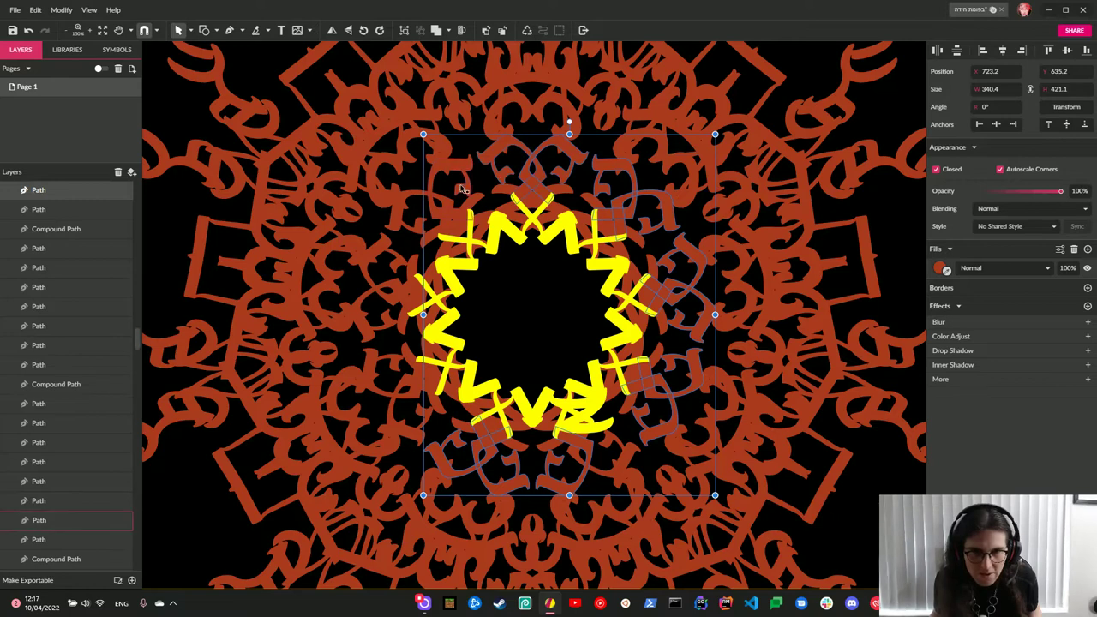
pyautogui.keyDown('shift'); pyautogui.click(389, 274); pyautogui.keyUp('shift')
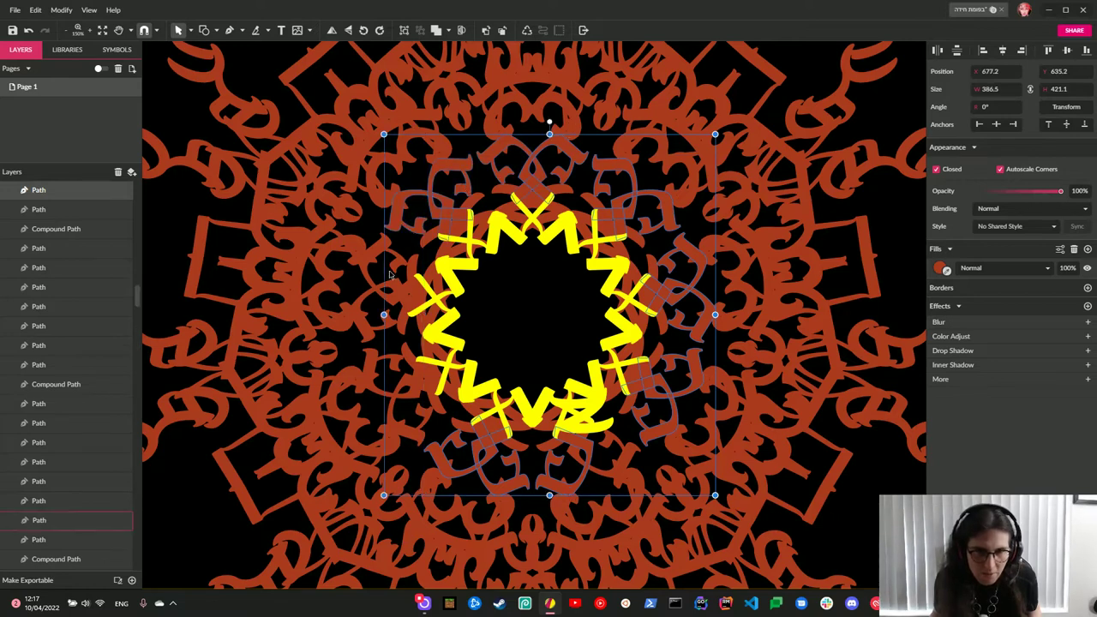
pyautogui.keyDown('shift'); pyautogui.click(389, 329); pyautogui.keyUp('shift')
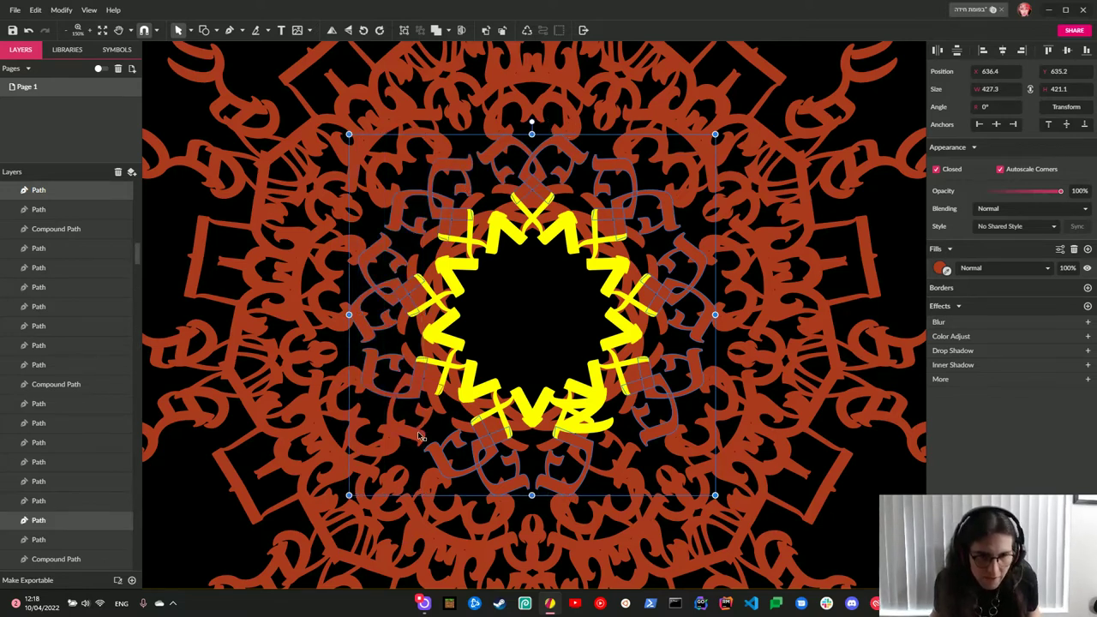
# Fill those pieces with the mandala's yellow and move them into the mandala group.
pyautogui.moveTo(946, 271)
pyautogui.mouseDown()
pyautogui.moveTo(624, 355)
pyautogui.moveTo(633, 336)
pyautogui.mouseUp()
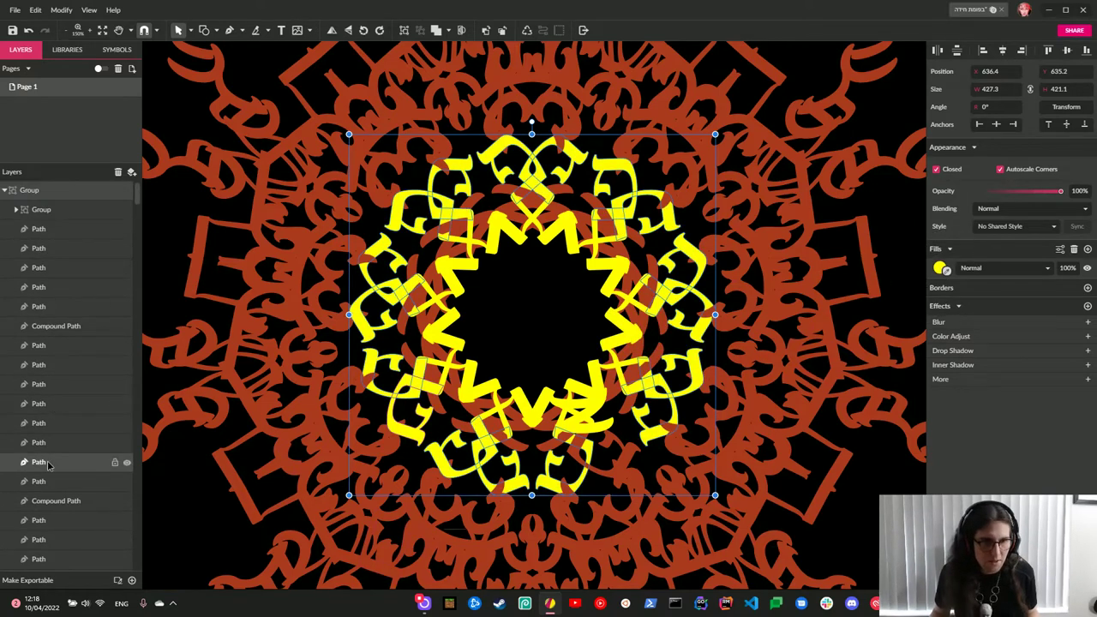
pyautogui.moveTo(41, 462); pyautogui.dragTo(63, 212)
pyautogui.press('Escape')
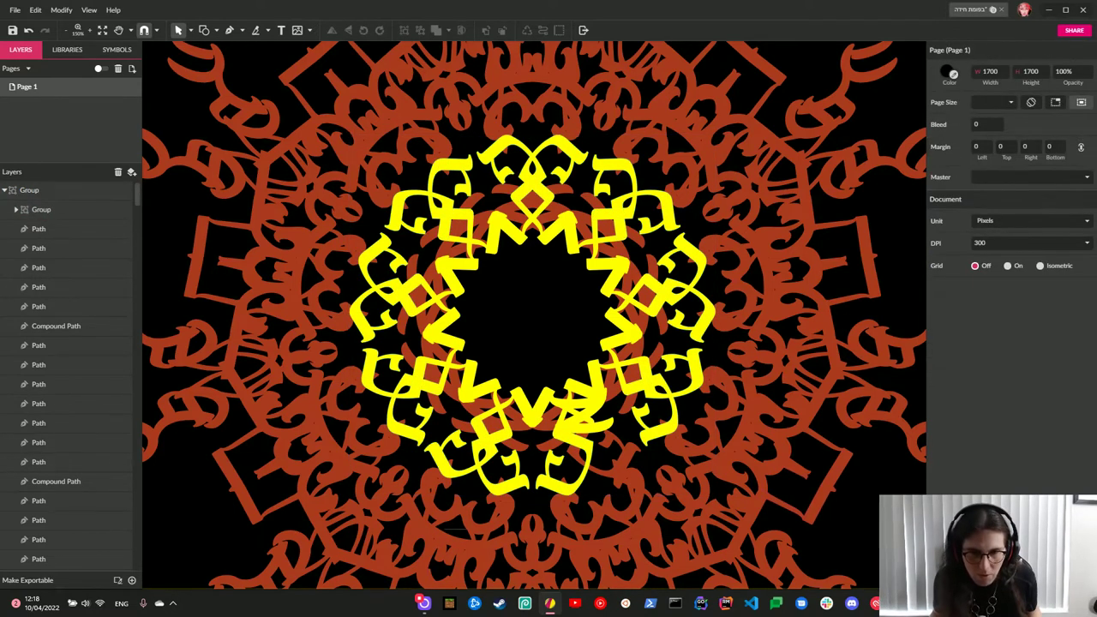
# Recolour one letter piece inside the group orange and move it out of the group.
pyautogui.click(621, 447)
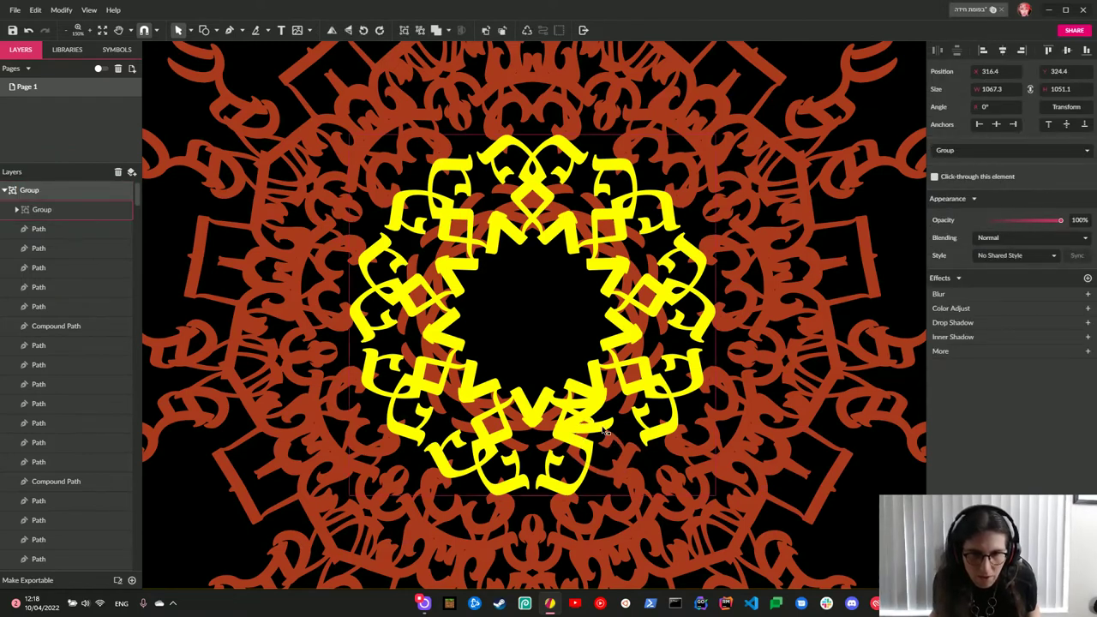
pyautogui.click(604, 431)
pyautogui.click(607, 430)
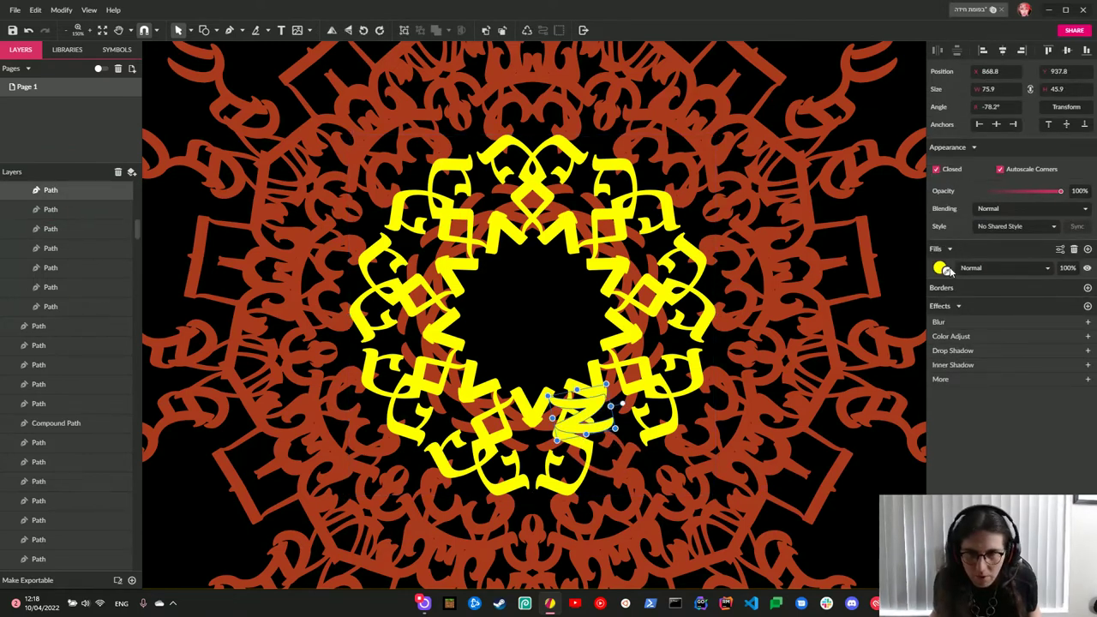
pyautogui.moveTo(946, 270); pyautogui.dragTo(774, 315)
pyautogui.moveTo(72, 301); pyautogui.dragTo(85, 443)
# Fill the brown piece at the ring's lower right yellow and move it into the mandala group.
pyautogui.click(627, 457)
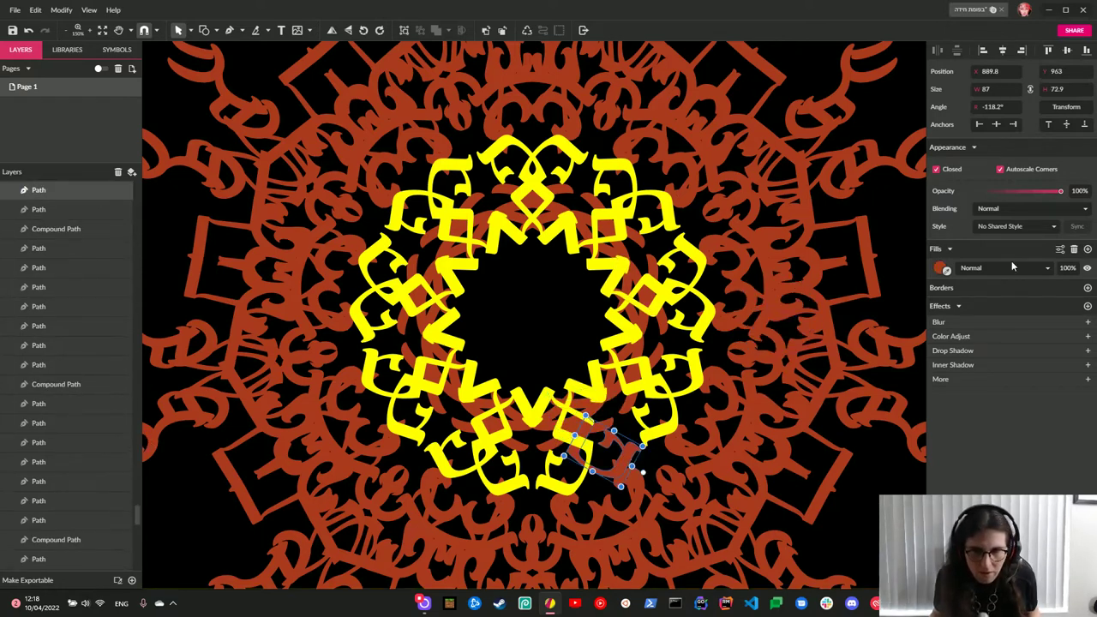
pyautogui.moveTo(943, 269); pyautogui.dragTo(662, 296)
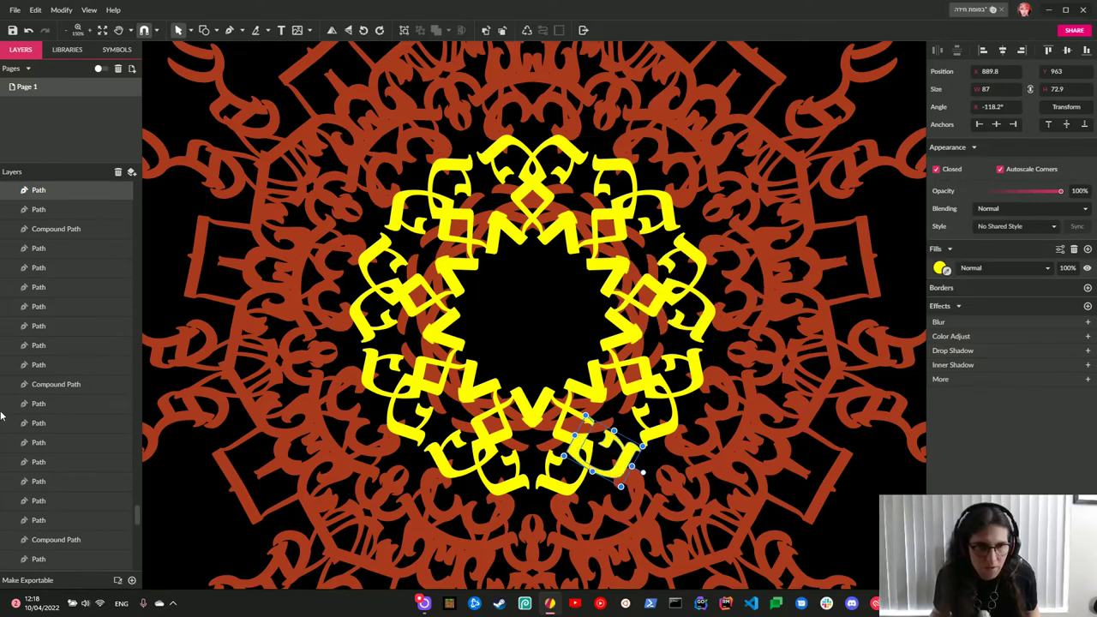
pyautogui.moveTo(55, 418)
pyautogui.mouseDown()
pyautogui.moveTo(67, 184)
pyautogui.moveTo(71, 581)
pyautogui.moveTo(57, 586)
pyautogui.moveTo(86, 504)
pyautogui.moveTo(79, 494)
pyautogui.mouseUp()
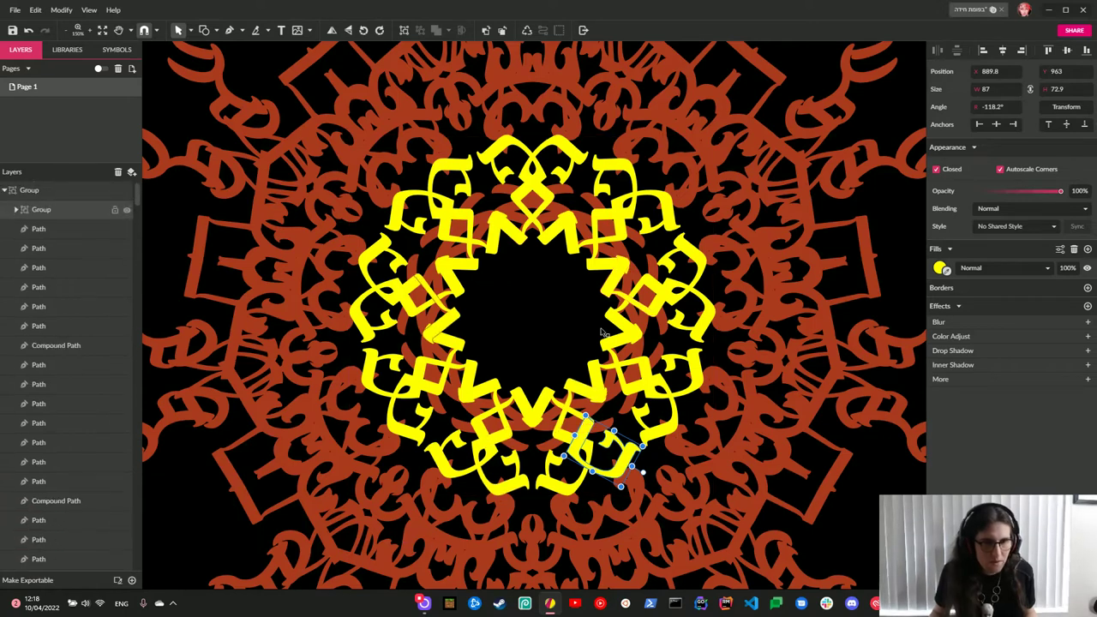
pyautogui.click(869, 550)
pyautogui.scroll(-1, 728, 485)
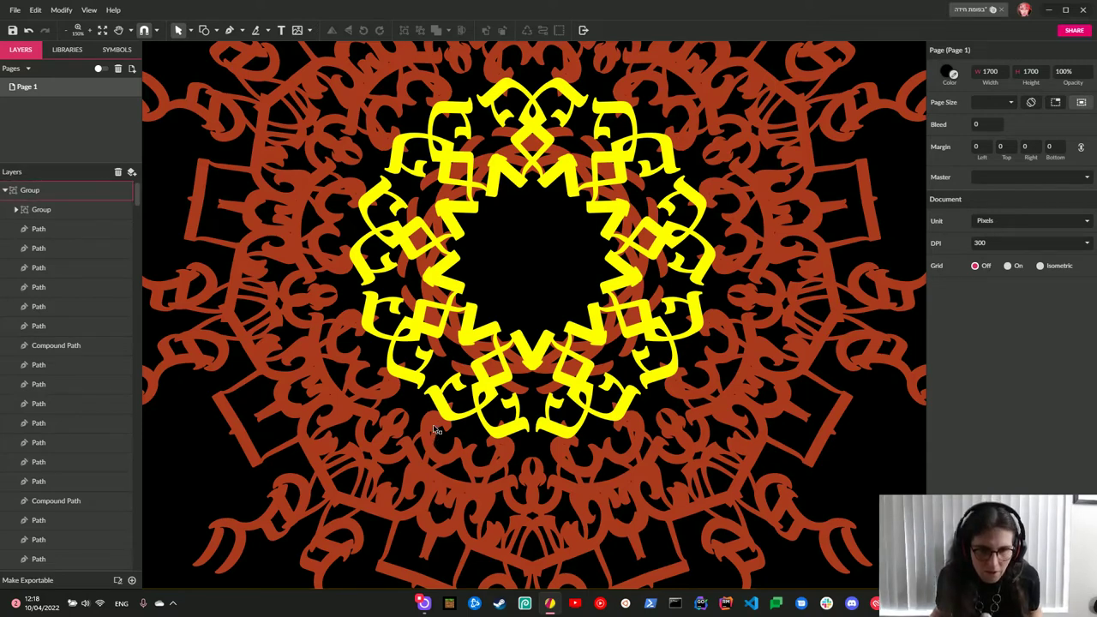
# Select the next outer ring of brown letter pieces around the yellow centre.
pyautogui.click(435, 426)
pyautogui.click(436, 443)
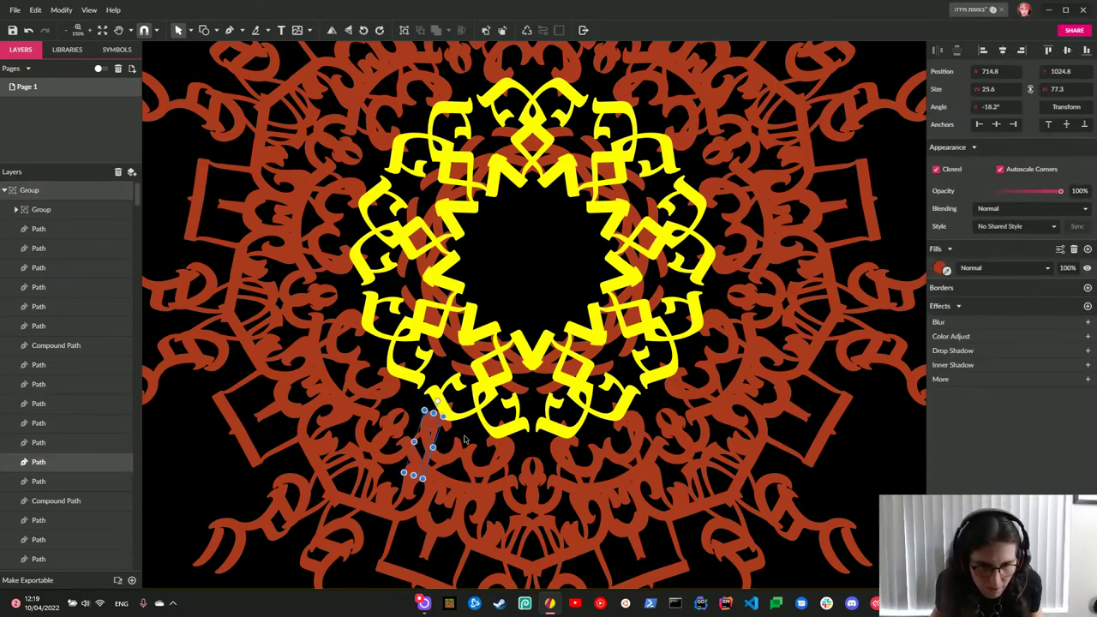
pyautogui.click(469, 458)
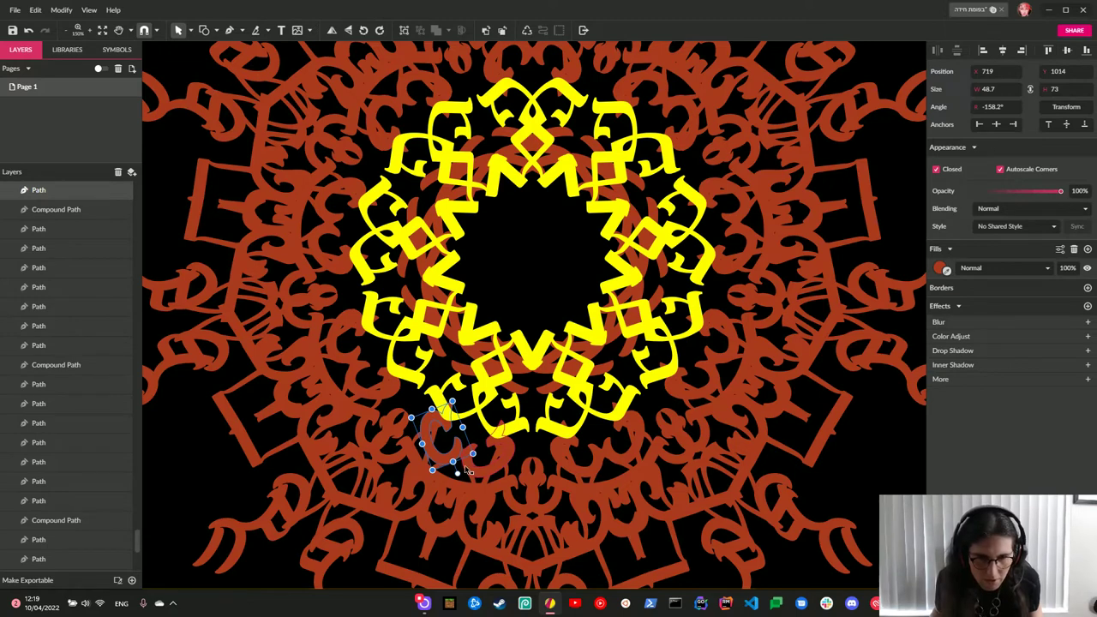
pyautogui.click(468, 472)
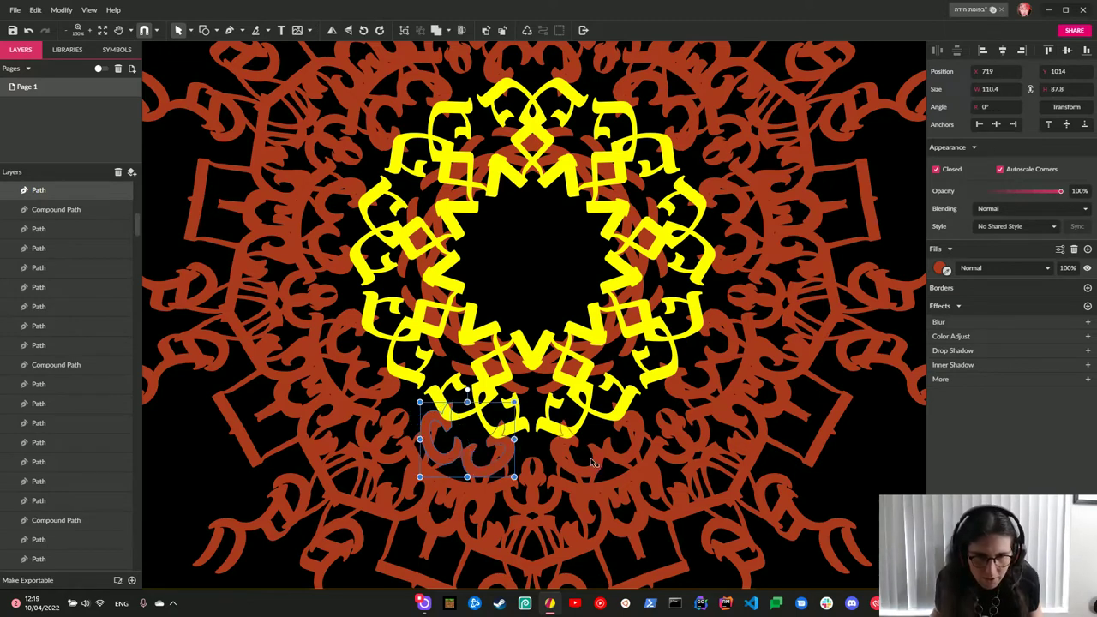
pyautogui.keyDown('shift'); pyautogui.click(711, 373); pyautogui.keyUp('shift')
pyautogui.keyDown('shift'); pyautogui.click(710, 353); pyautogui.keyUp('shift')
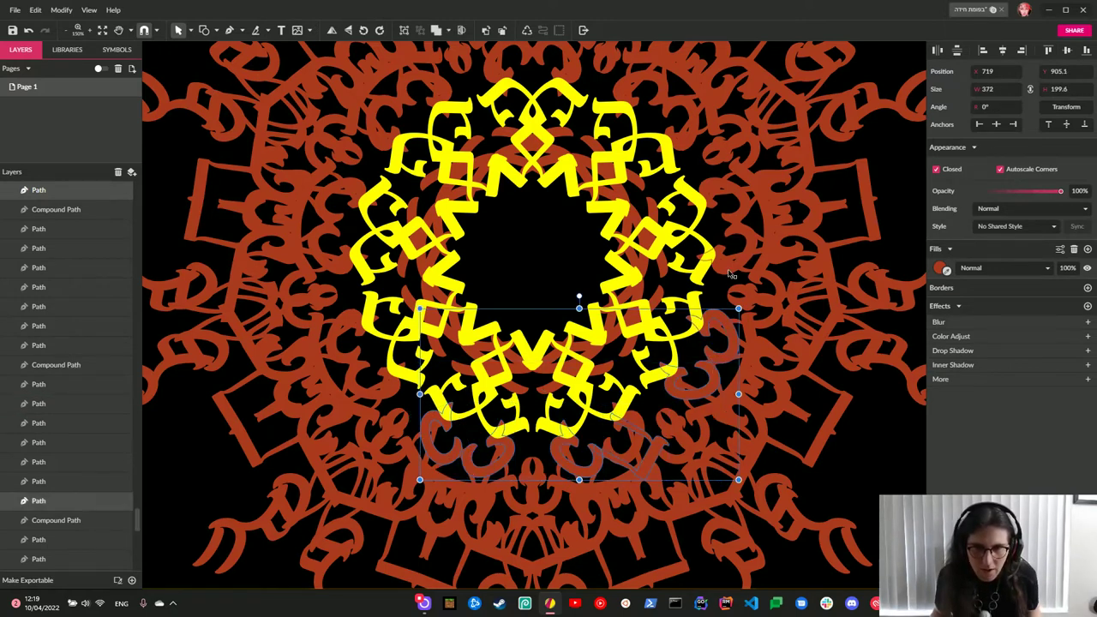
pyautogui.keyDown('shift'); pyautogui.click(736, 232); pyautogui.keyUp('shift')
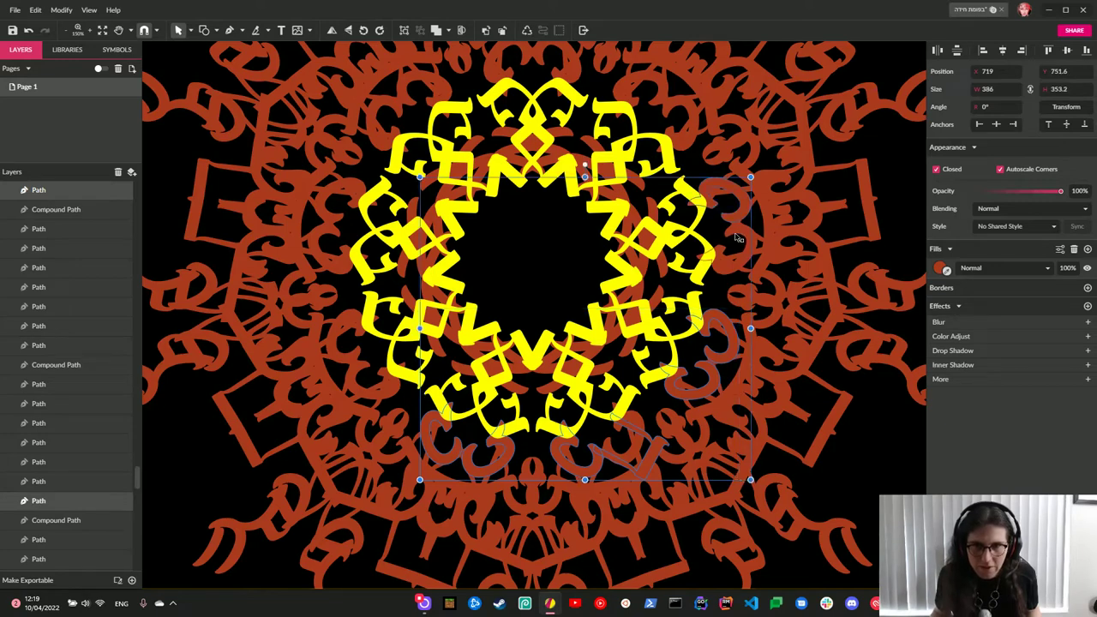
pyautogui.keyDown('shift'); pyautogui.click(740, 244); pyautogui.keyUp('shift')
pyautogui.scroll(3, 720, 274)
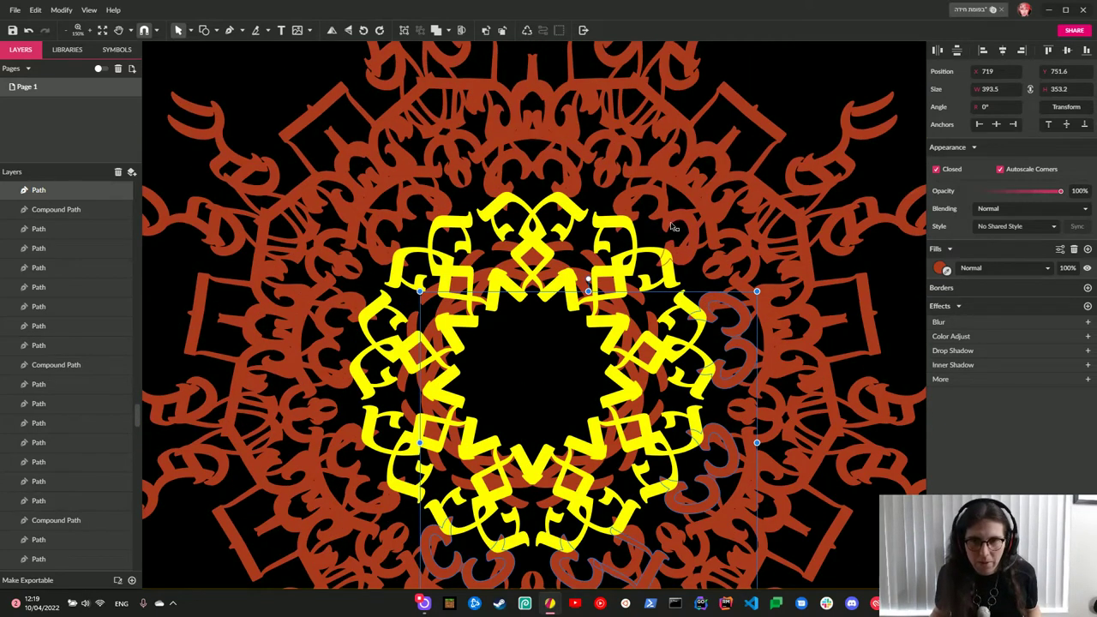
pyautogui.keyDown('shift'); pyautogui.click(628, 216); pyautogui.keyUp('shift')
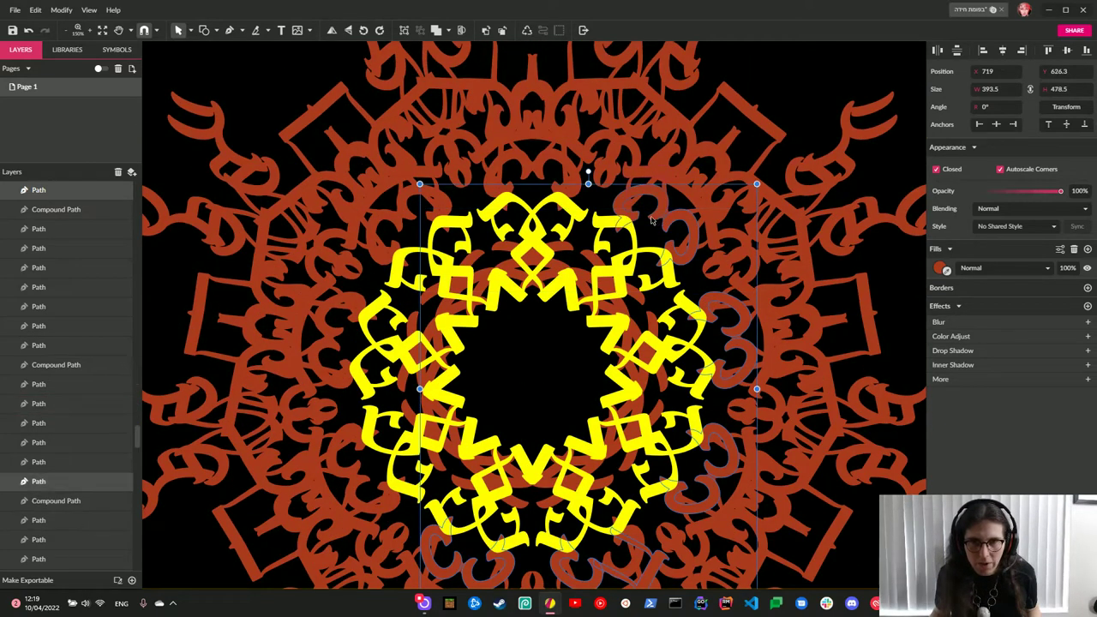
pyautogui.keyDown('shift'); pyautogui.click(533, 180); pyautogui.keyUp('shift')
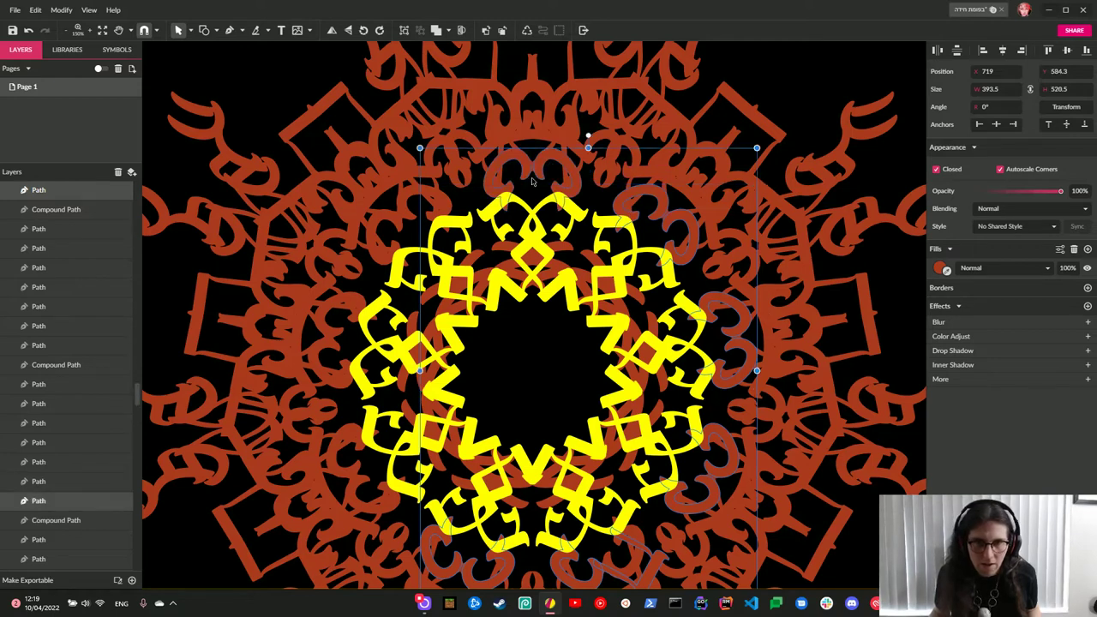
pyautogui.keyDown('shift'); pyautogui.click(397, 232); pyautogui.keyUp('shift')
pyautogui.keyDown('shift'); pyautogui.click(343, 369); pyautogui.keyUp('shift')
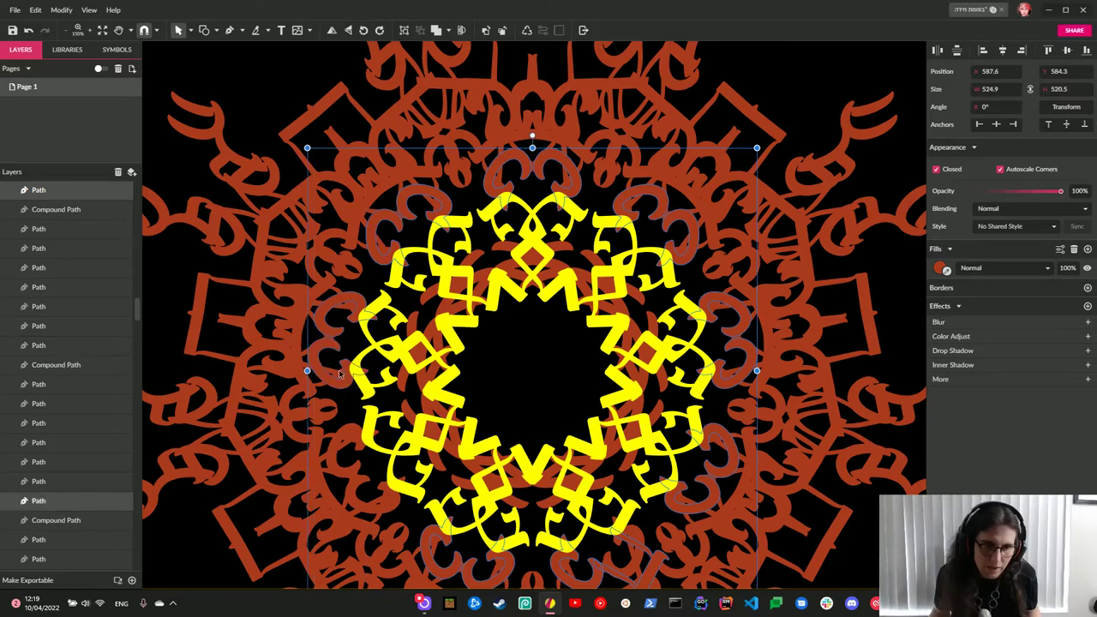
pyautogui.scroll(-1, 333, 399)
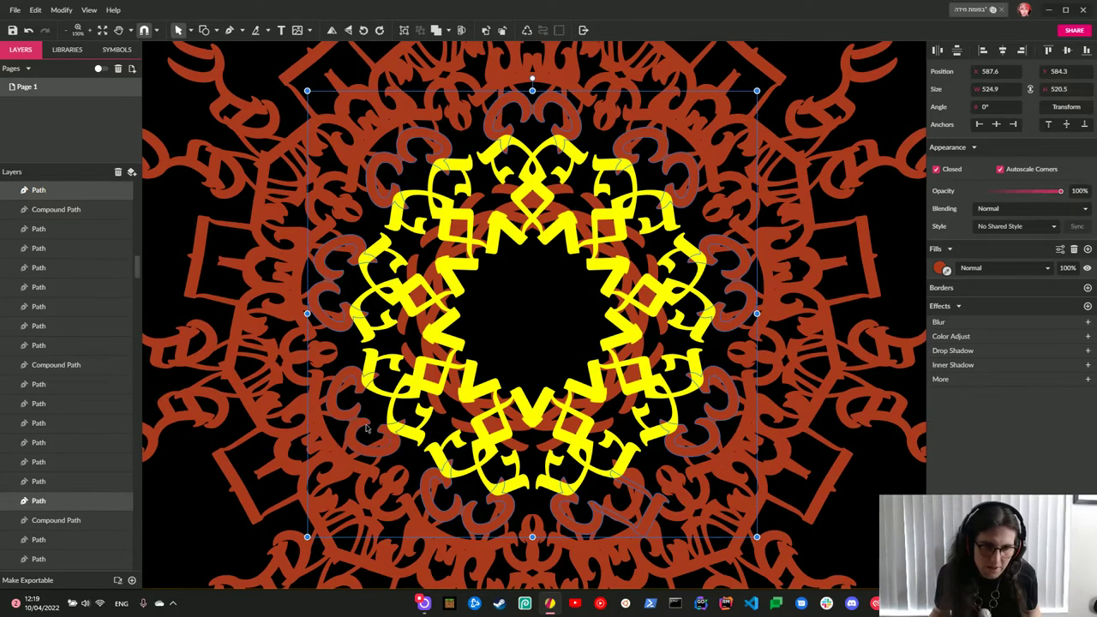
pyautogui.scroll(-2, 368, 429)
# Fill the selected pieces with the mandala's yellow and move them into the mandala group.
pyautogui.moveTo(943, 268); pyautogui.dragTo(649, 274)
pyautogui.scroll(4, 60, 367)
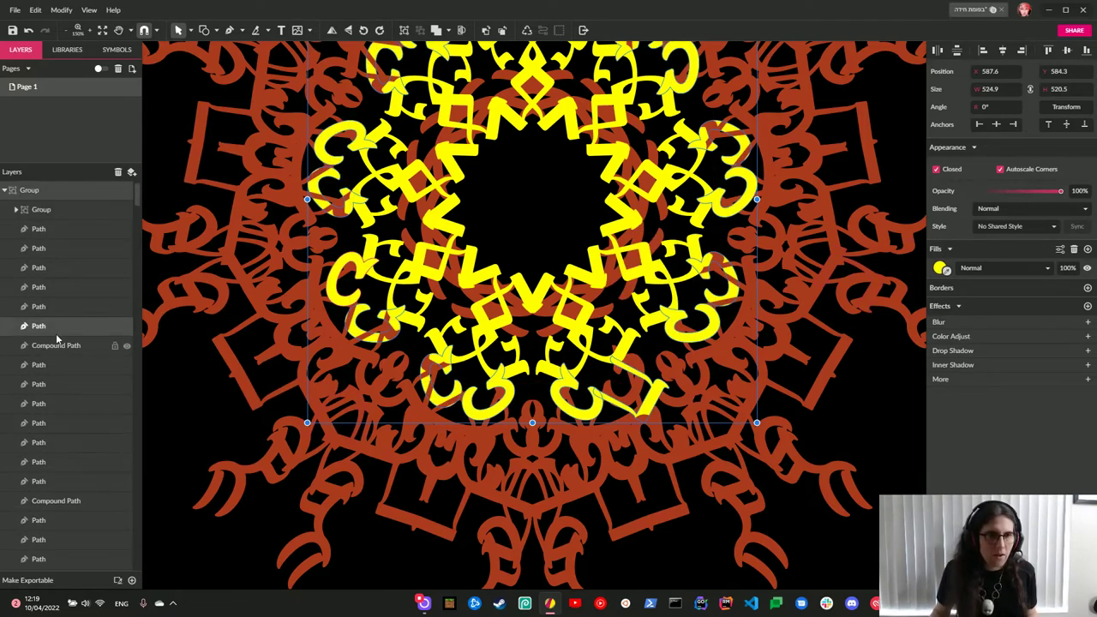
pyautogui.moveTo(53, 329); pyautogui.dragTo(65, 212)
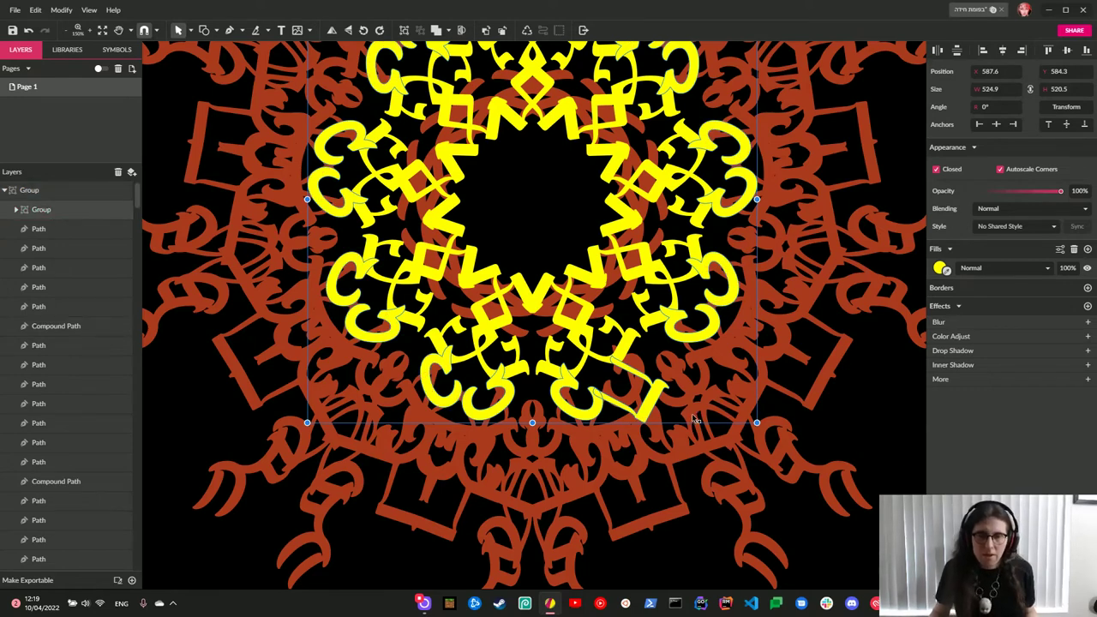
# Turn the leftover orange piece yellow and move it into the inner yellow group.
pyautogui.click(644, 414)
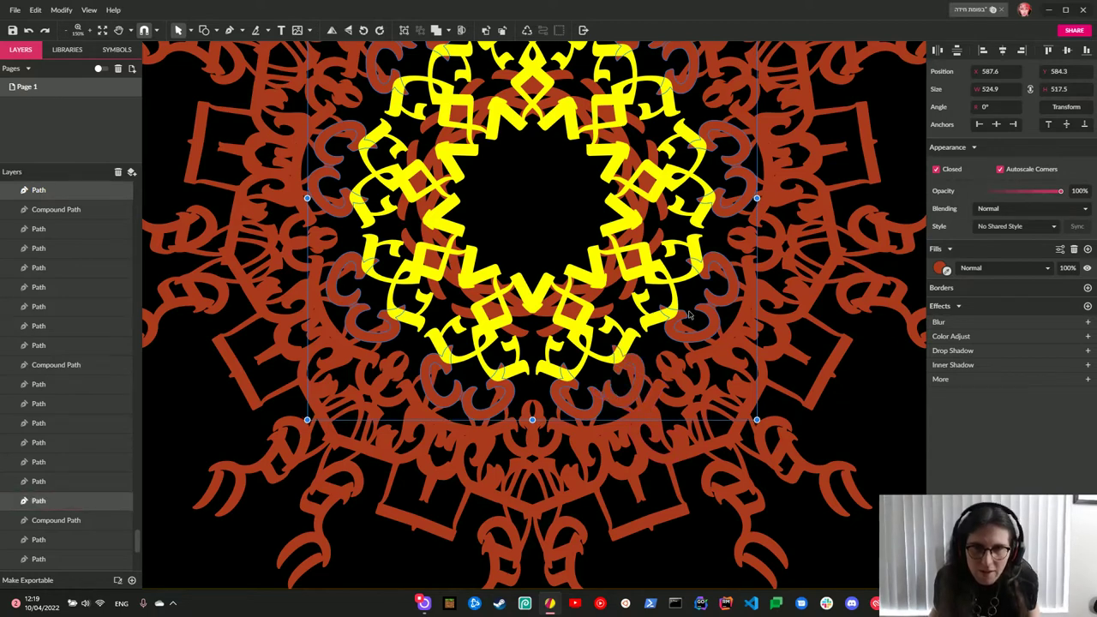
pyautogui.scroll(2, 688, 315)
pyautogui.click(947, 270)
pyautogui.click(694, 270)
pyautogui.scroll(-5, 88, 350)
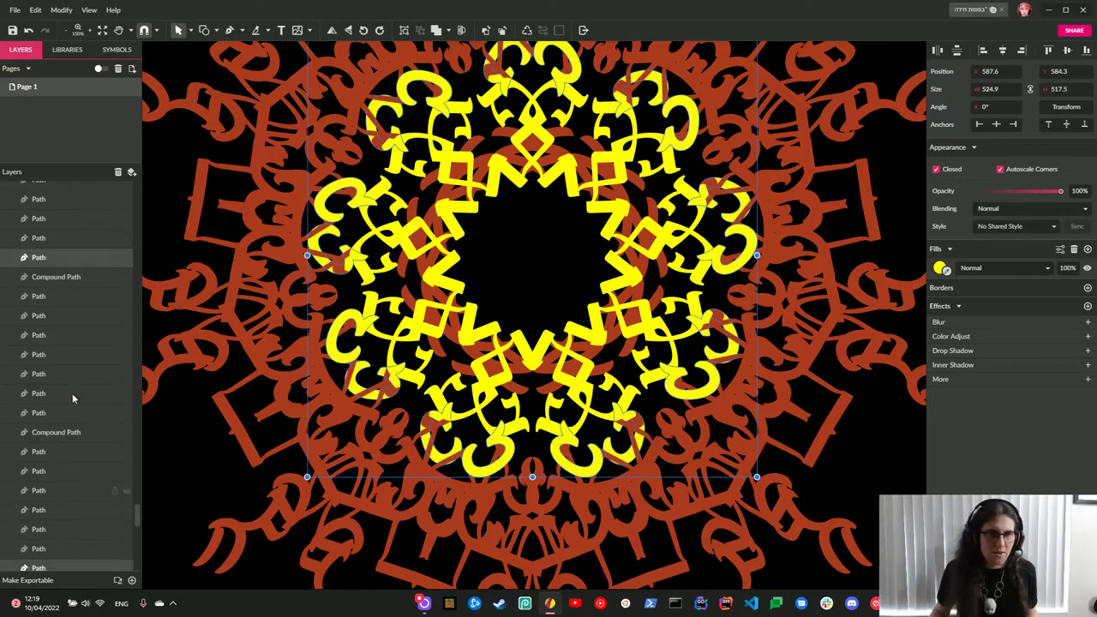
pyautogui.scroll(2, 139, 188)
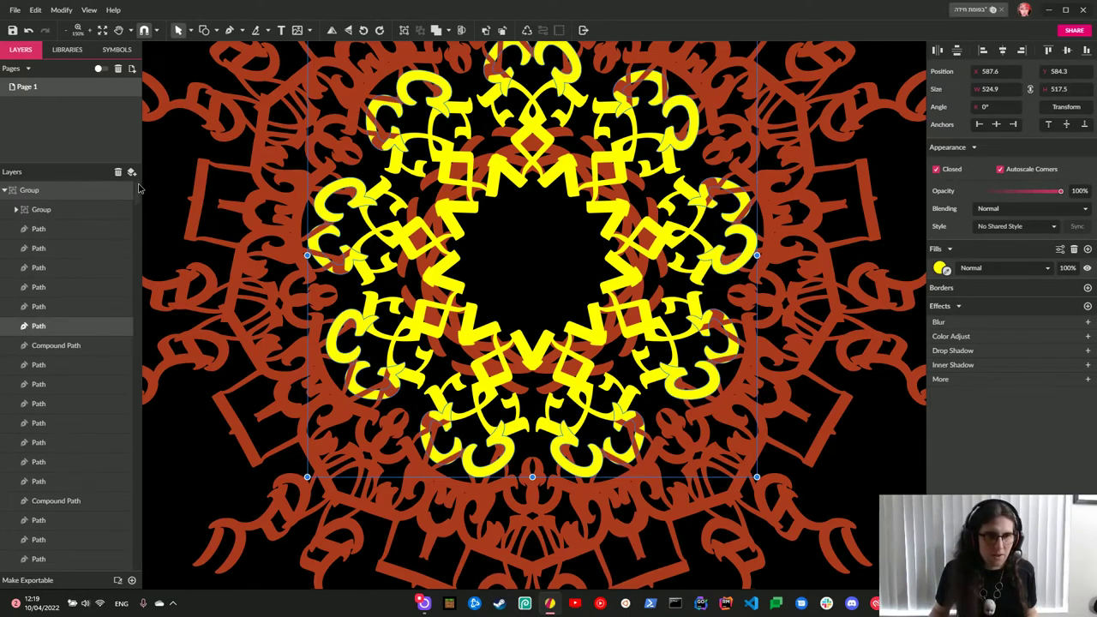
pyautogui.moveTo(52, 326); pyautogui.dragTo(66, 218)
pyautogui.click(857, 463)
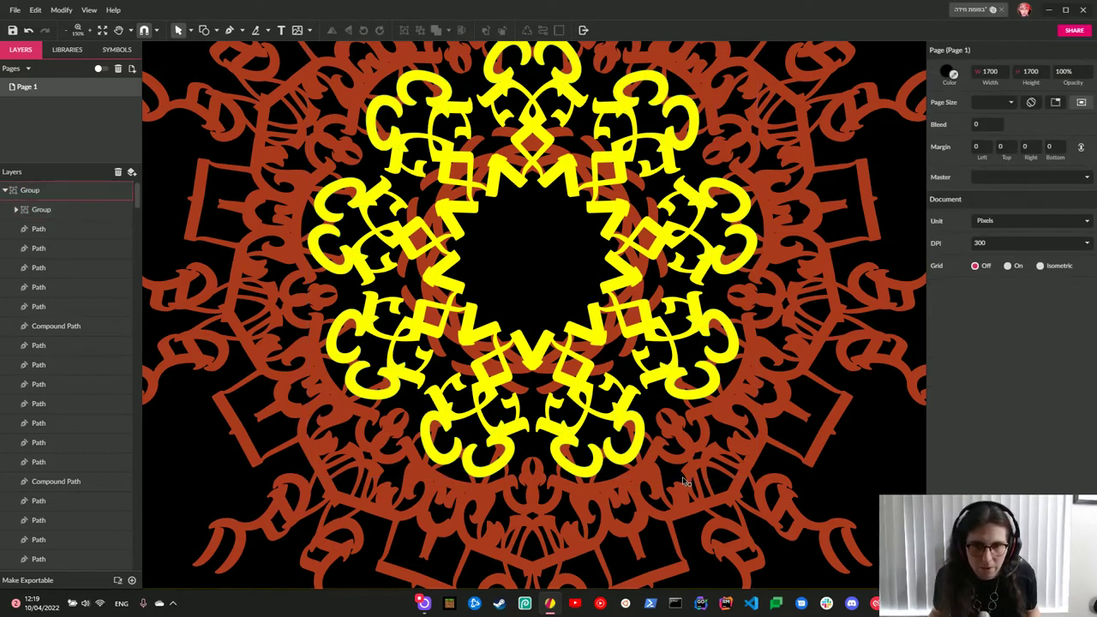
pyautogui.scroll(-1, 857, 467)
# Select the brown letter pieces encircling the yellow ring, from lower right round to the left.
pyautogui.click(489, 428)
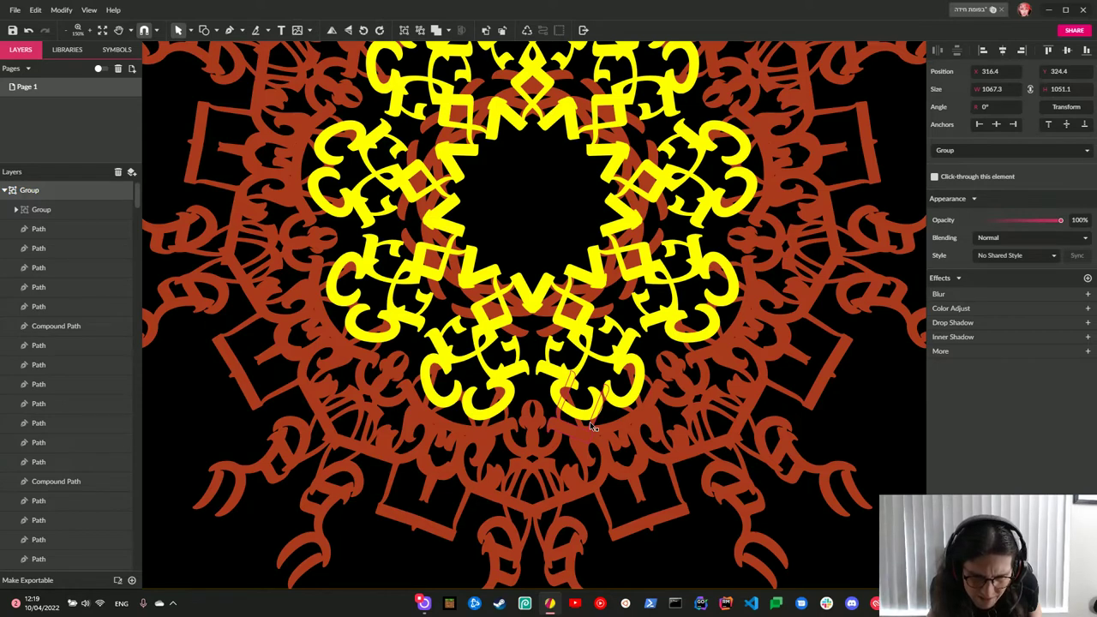
pyautogui.click(569, 435)
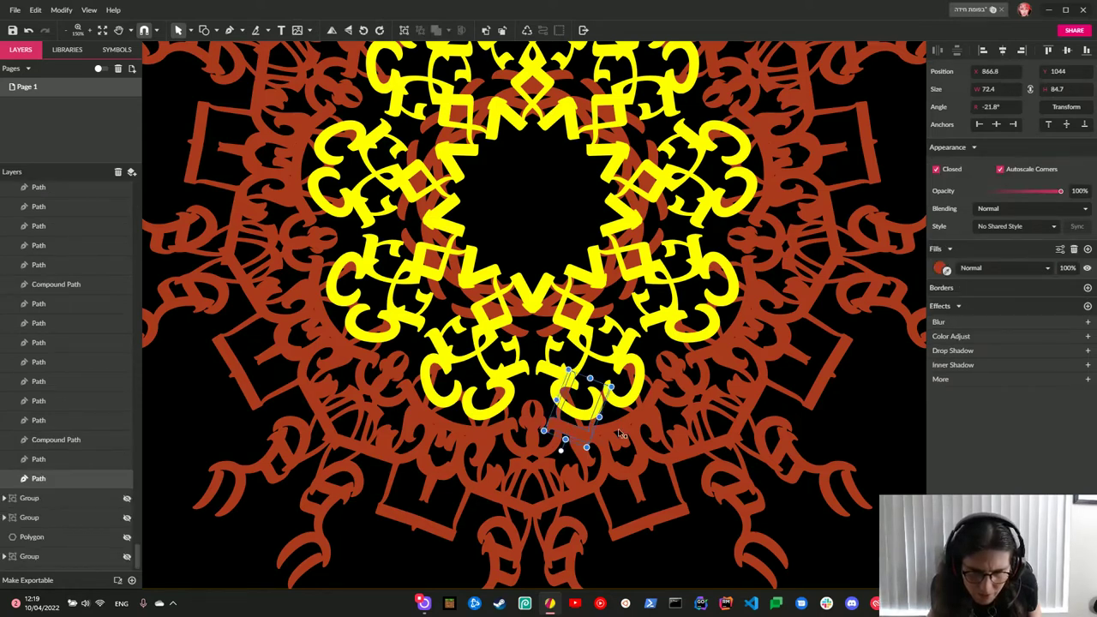
pyautogui.click(653, 401)
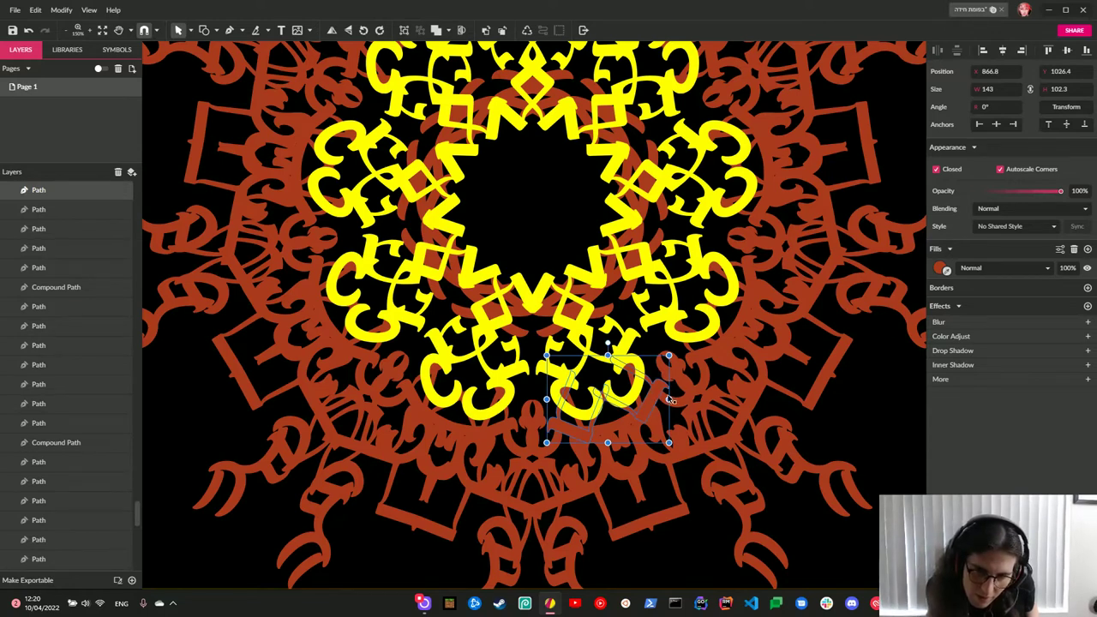
pyautogui.keyDown('shift'); pyautogui.click(756, 284); pyautogui.keyUp('shift')
pyautogui.keyDown('shift'); pyautogui.click(765, 209); pyautogui.keyUp('shift')
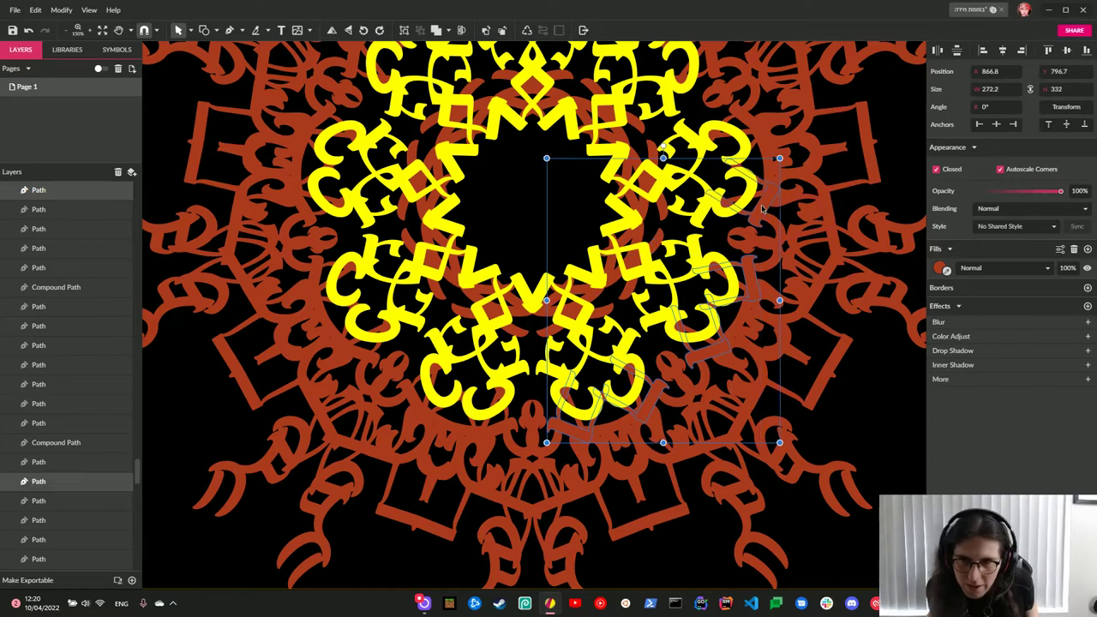
pyautogui.scroll(3, 754, 347)
pyautogui.scroll(2, 737, 300)
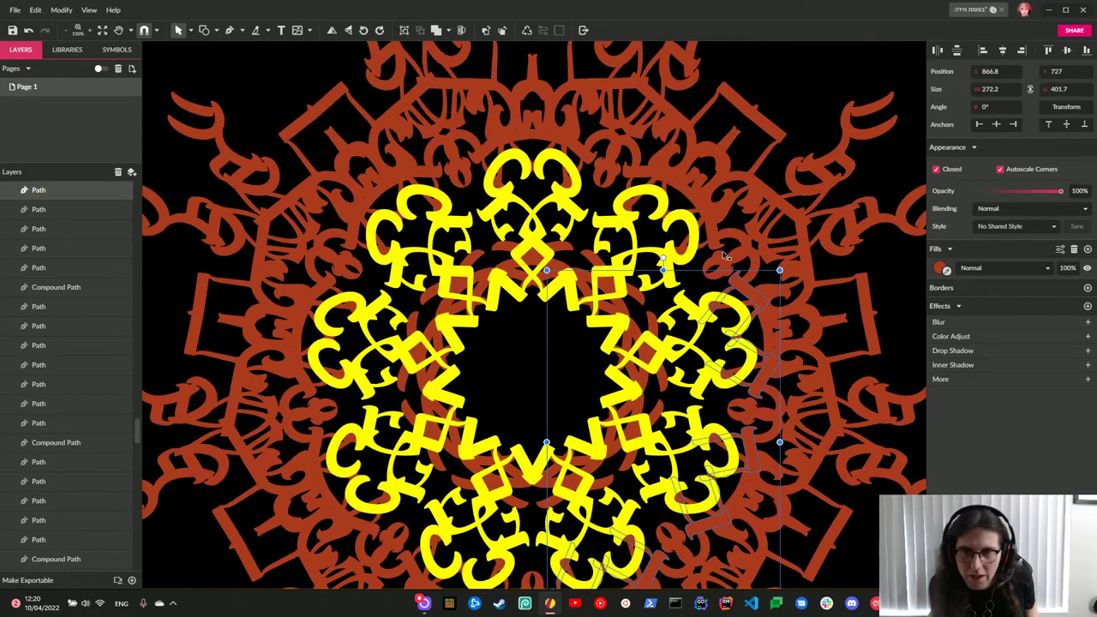
pyautogui.keyDown('shift'); pyautogui.click(673, 190); pyautogui.keyUp('shift')
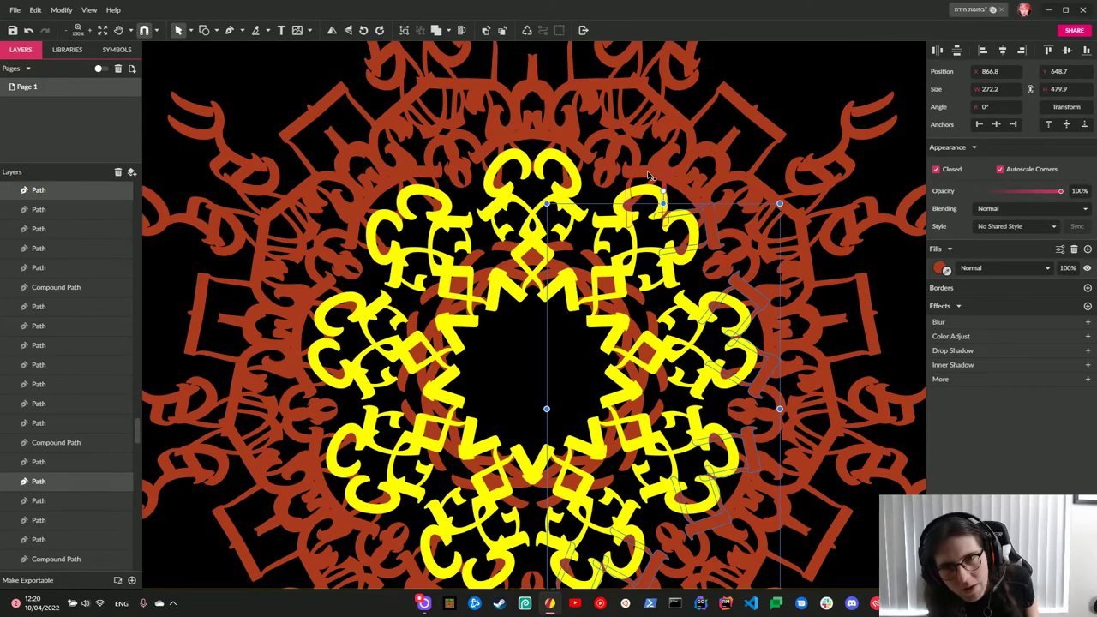
pyautogui.keyDown('shift'); pyautogui.click(533, 142); pyautogui.keyUp('shift')
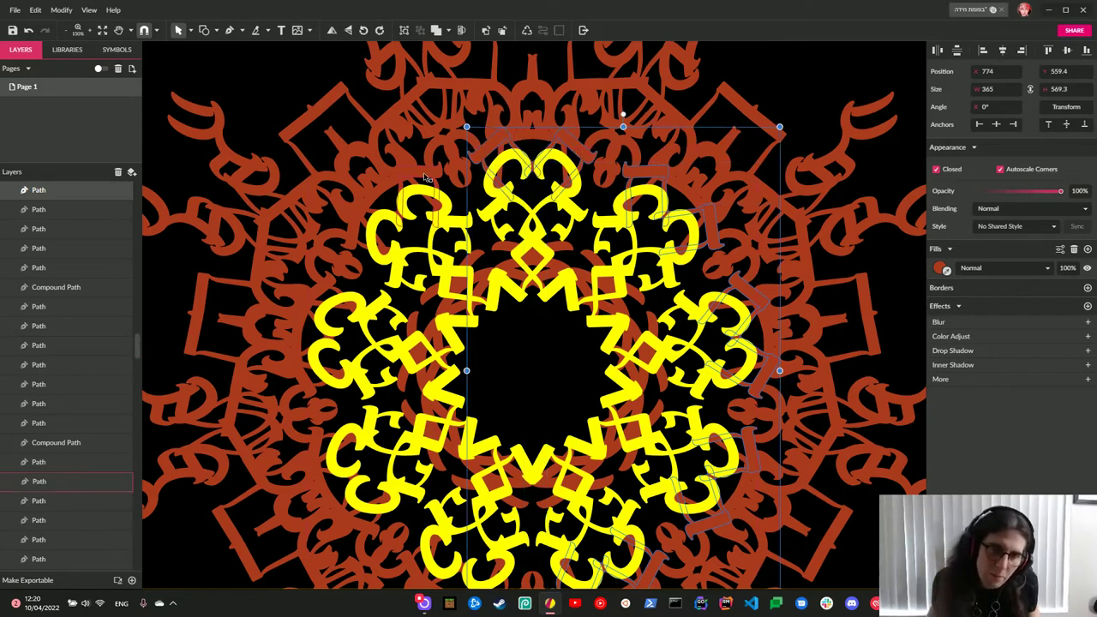
pyautogui.keyDown('shift'); pyautogui.click(374, 220); pyautogui.keyUp('shift')
pyautogui.keyDown('shift'); pyautogui.click(360, 225); pyautogui.keyUp('shift')
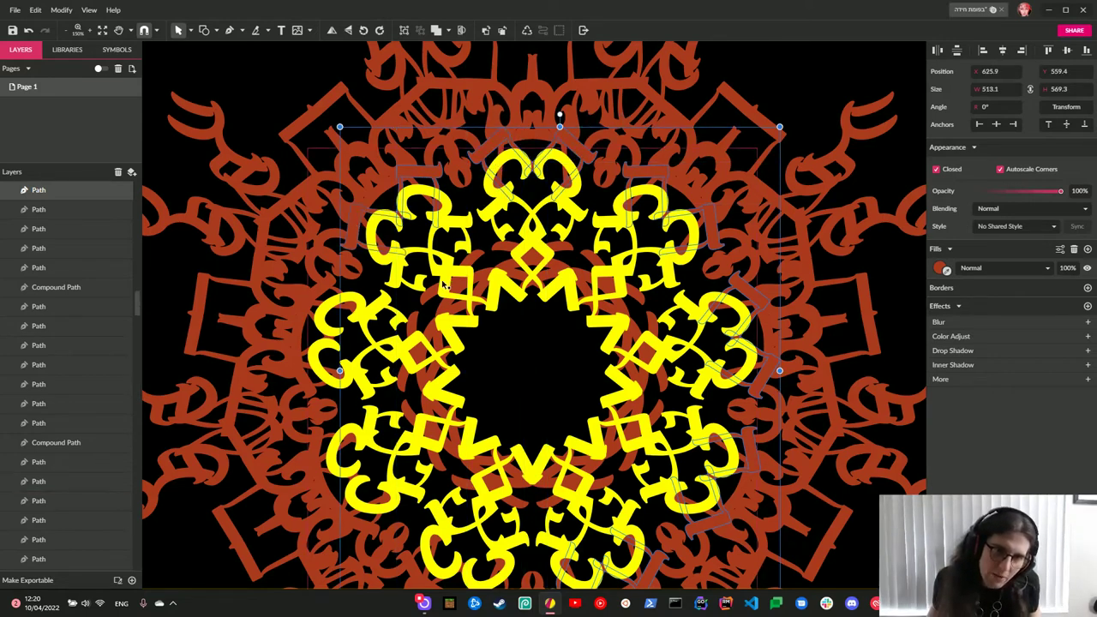
pyautogui.scroll(-2, 444, 283)
pyautogui.hscroll(-2, 444, 284)
pyautogui.hscroll(-1, 443, 284)
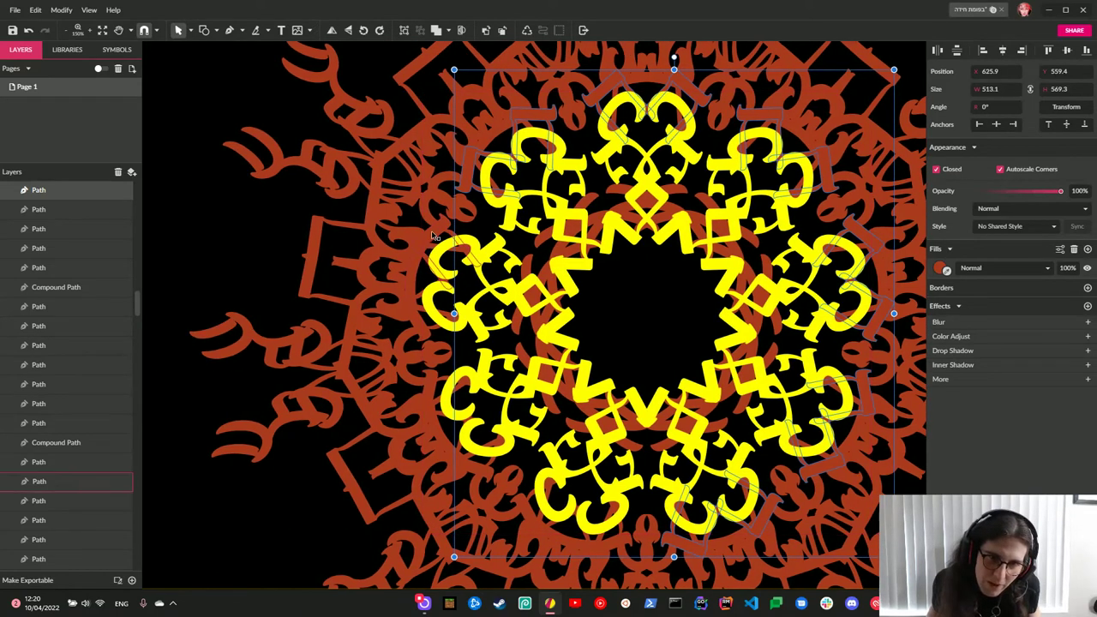
pyautogui.keyDown('shift'); pyautogui.click(426, 264); pyautogui.keyUp('shift')
pyautogui.keyDown('shift'); pyautogui.click(420, 329); pyautogui.keyUp('shift')
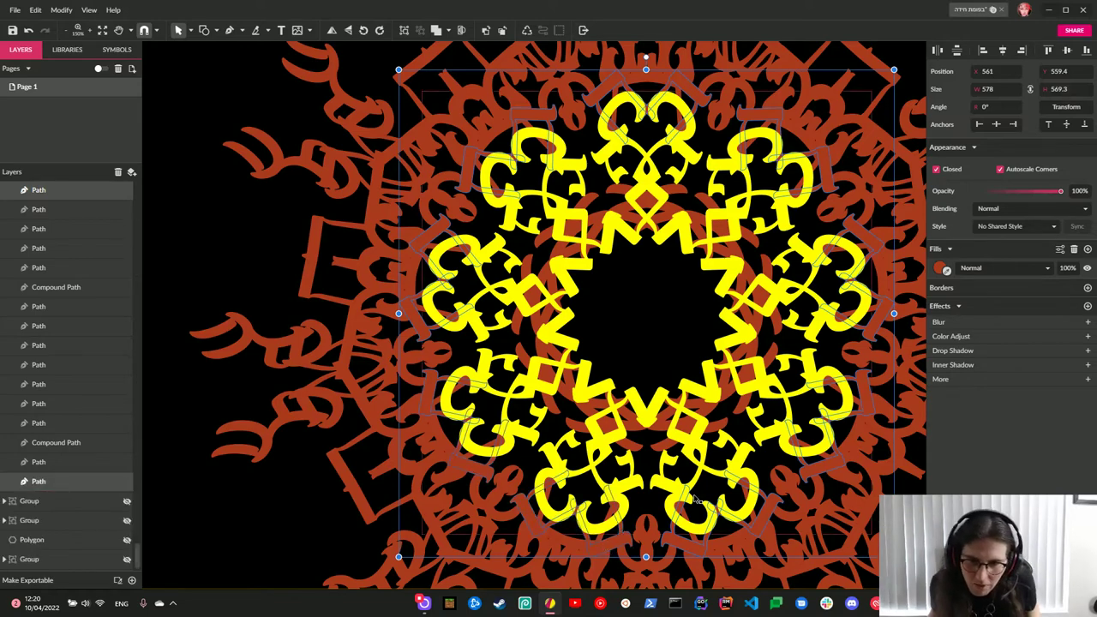
pyautogui.scroll(-2, 713, 490)
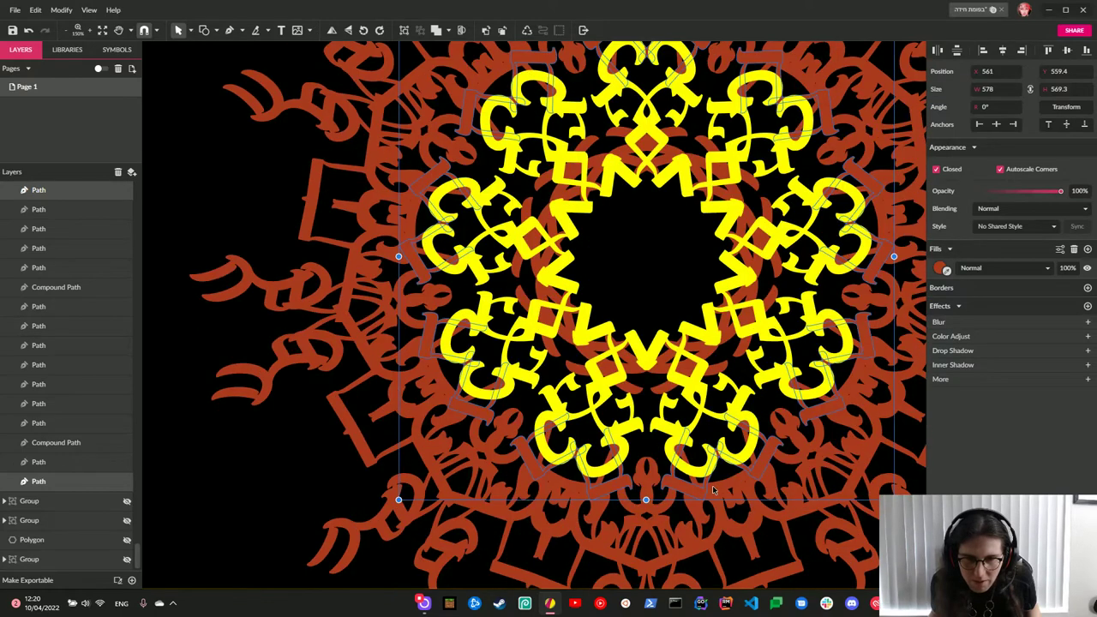
pyautogui.scroll(2, 713, 490)
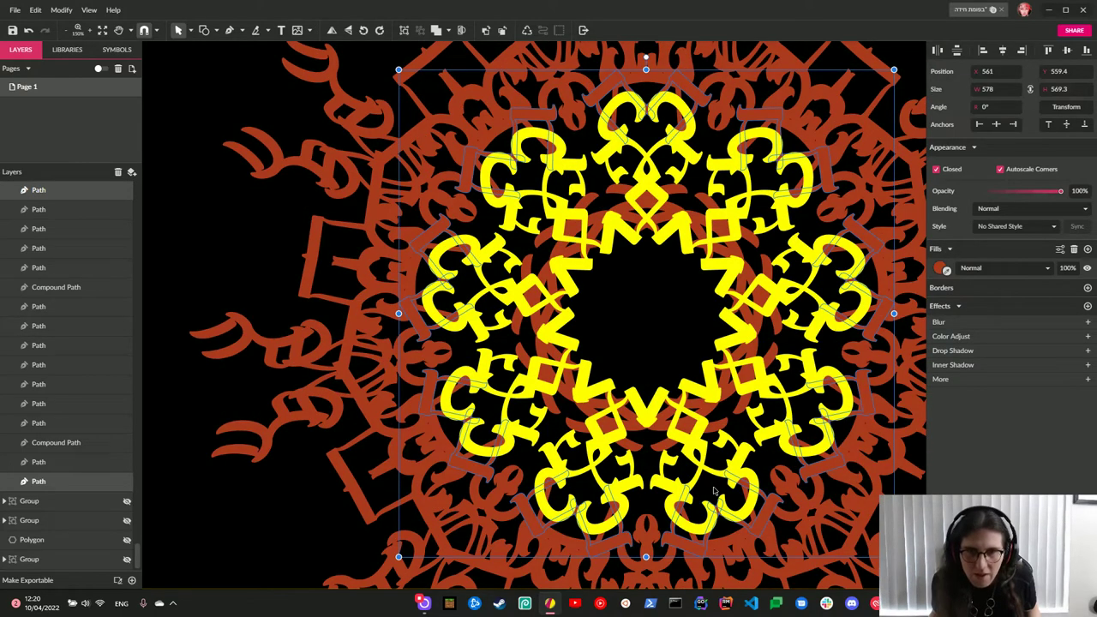
pyautogui.scroll(-2, 716, 490)
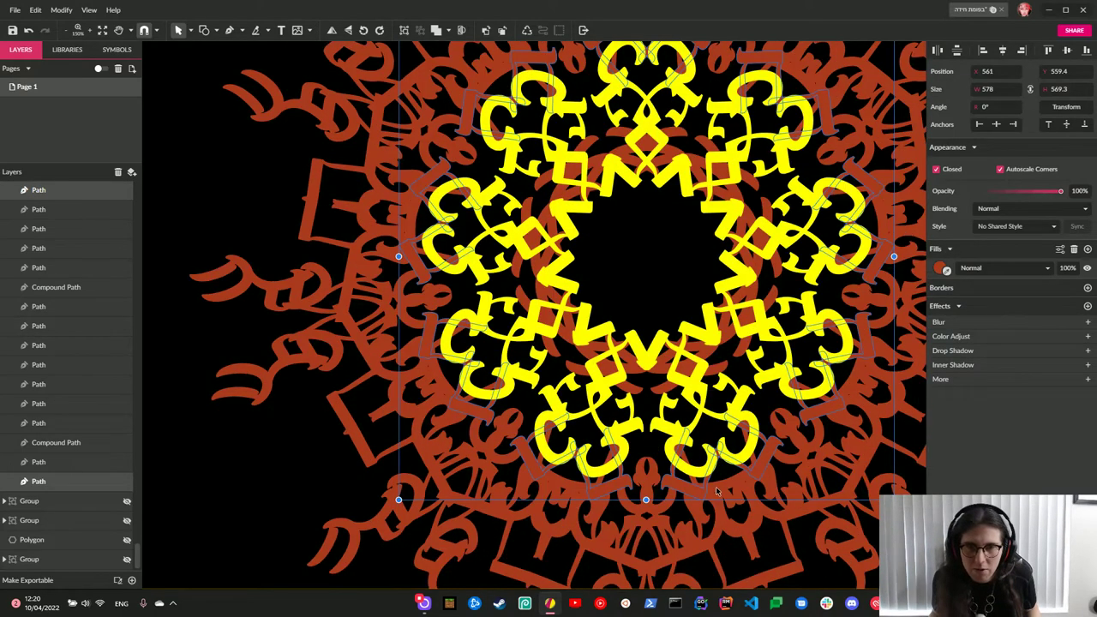
# Fill them with the sampled mandala yellow and move the path up into the mandala group.
pyautogui.click(946, 270)
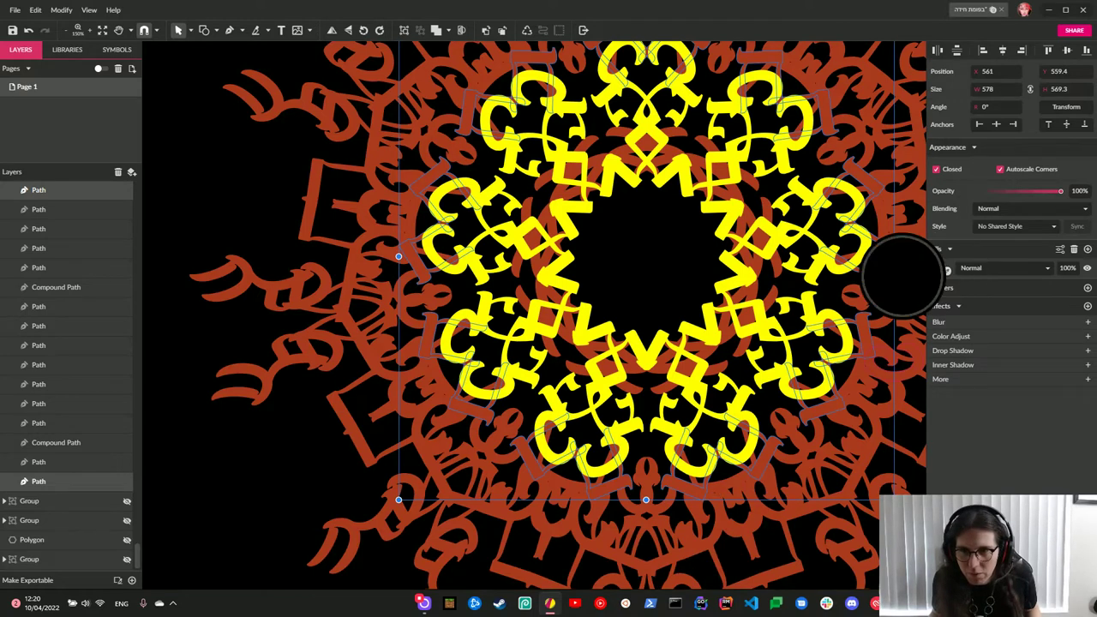
pyautogui.click(813, 269)
pyautogui.scroll(-3, 135, 306)
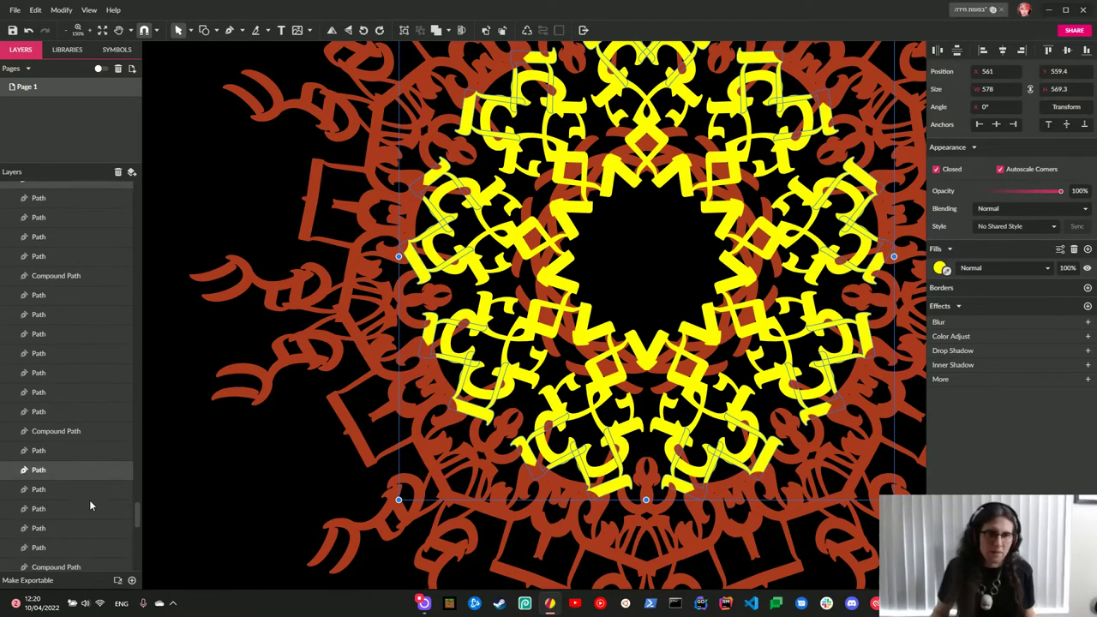
pyautogui.scroll(2, 51, 426)
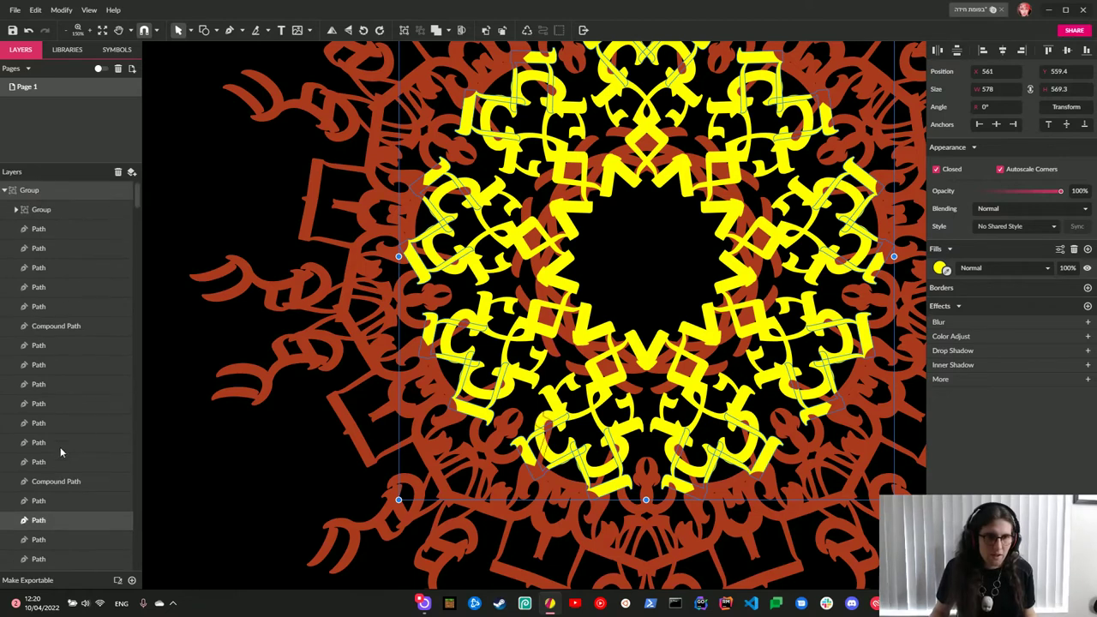
pyautogui.moveTo(45, 523); pyautogui.dragTo(51, 213)
pyautogui.click(216, 180)
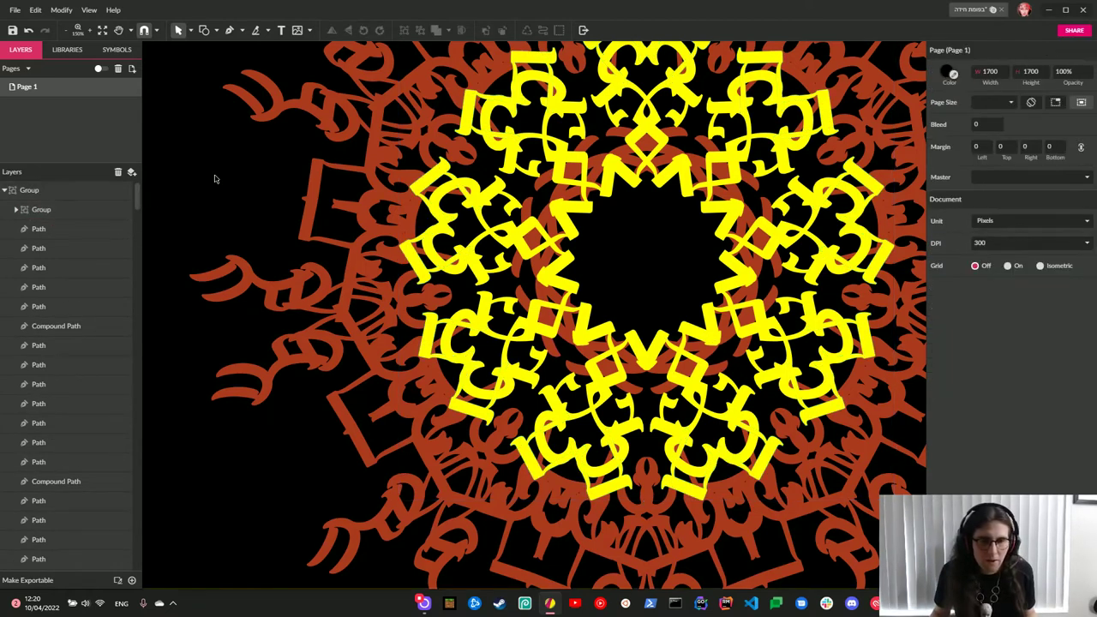
pyautogui.scroll(-1, 429, 347)
pyautogui.click(631, 451)
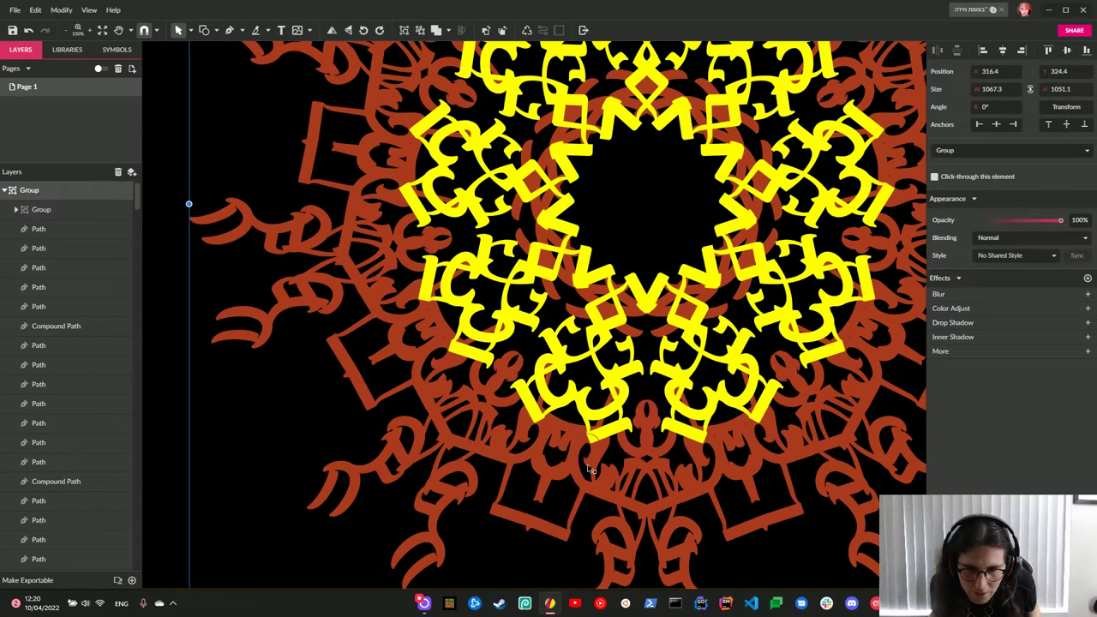
# Enter the mandala group and select every brown claw tip around its outer edge.
pyautogui.scroll(-3, 617, 497)
pyautogui.doubleClick(602, 506)
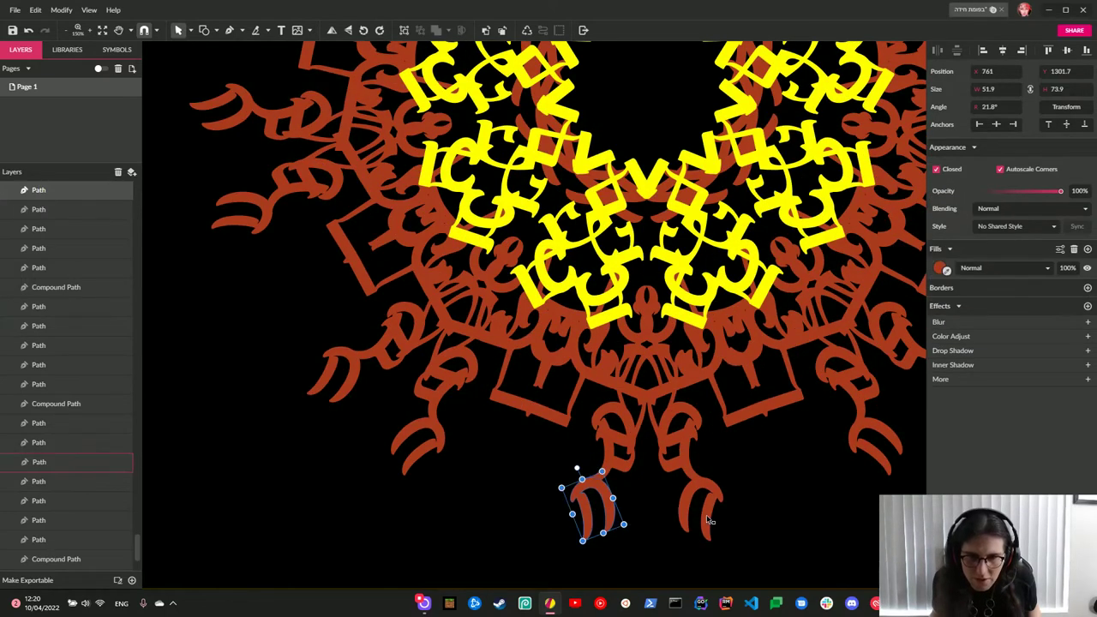
pyautogui.keyDown('shift'); pyautogui.click(704, 518); pyautogui.keyUp('shift')
pyautogui.keyDown('shift'); pyautogui.click(871, 458); pyautogui.keyUp('shift')
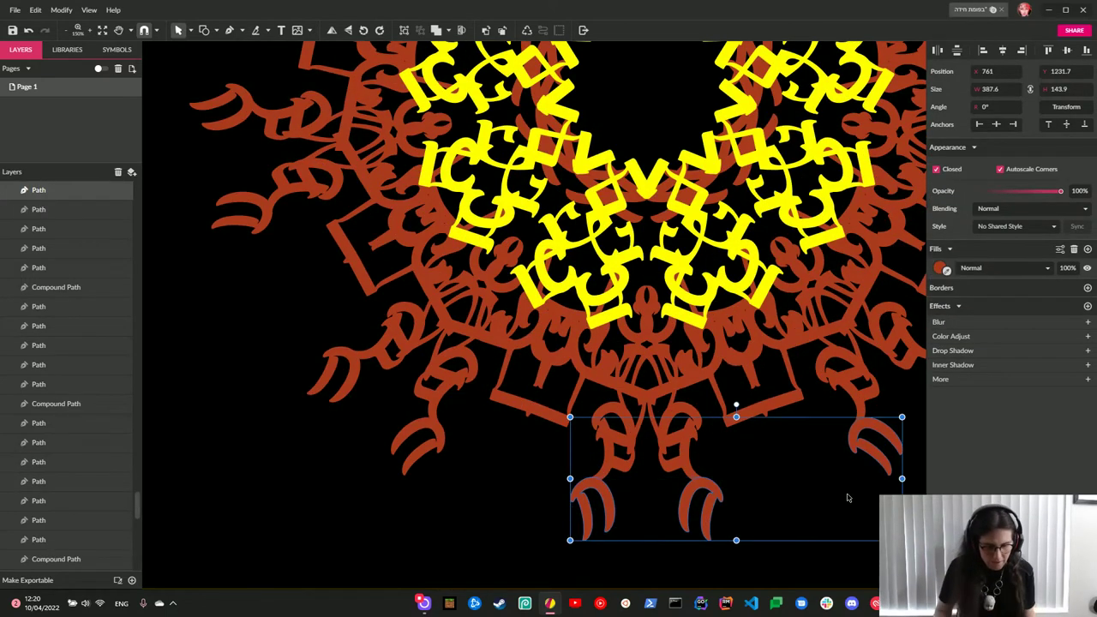
pyautogui.hotkey('ctrl', '-')
pyautogui.scroll(3, 847, 498)
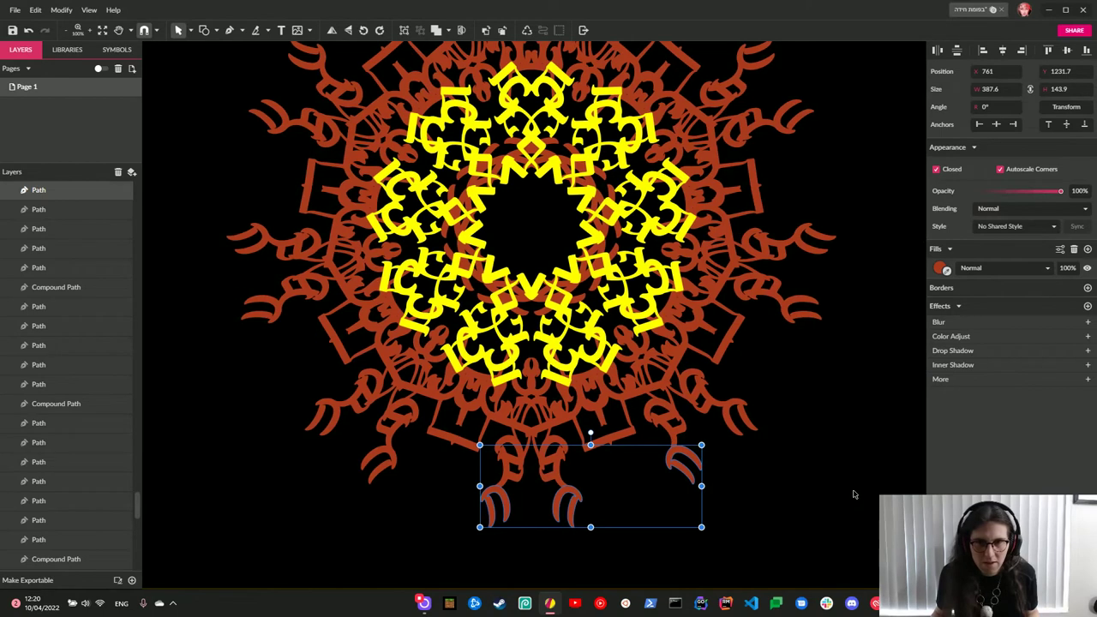
pyautogui.keyDown('shift'); pyautogui.click(743, 416); pyautogui.keyUp('shift')
pyautogui.keyDown('shift'); pyautogui.click(804, 319); pyautogui.keyUp('shift')
pyautogui.keyDown('shift'); pyautogui.click(815, 252); pyautogui.keyUp('shift')
pyautogui.scroll(2, 814, 253)
pyautogui.keyDown('shift'); pyautogui.click(800, 180); pyautogui.keyUp('shift')
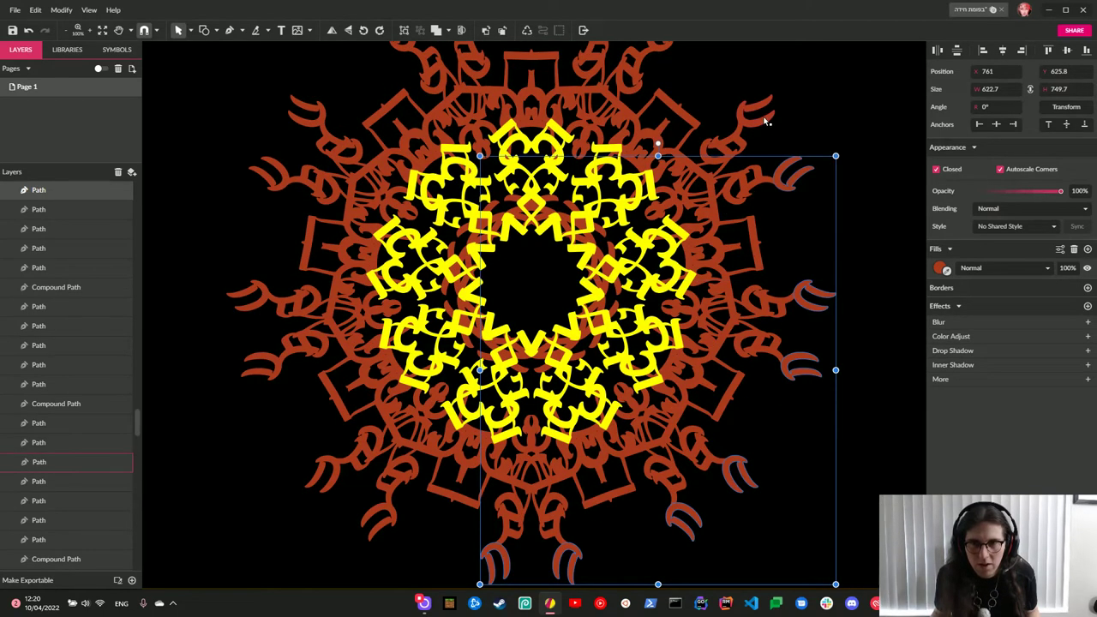
pyautogui.keyDown('shift'); pyautogui.click(763, 119); pyautogui.keyUp('shift')
pyautogui.scroll(3, 729, 257)
pyautogui.keyDown('shift'); pyautogui.click(586, 125); pyautogui.keyUp('shift')
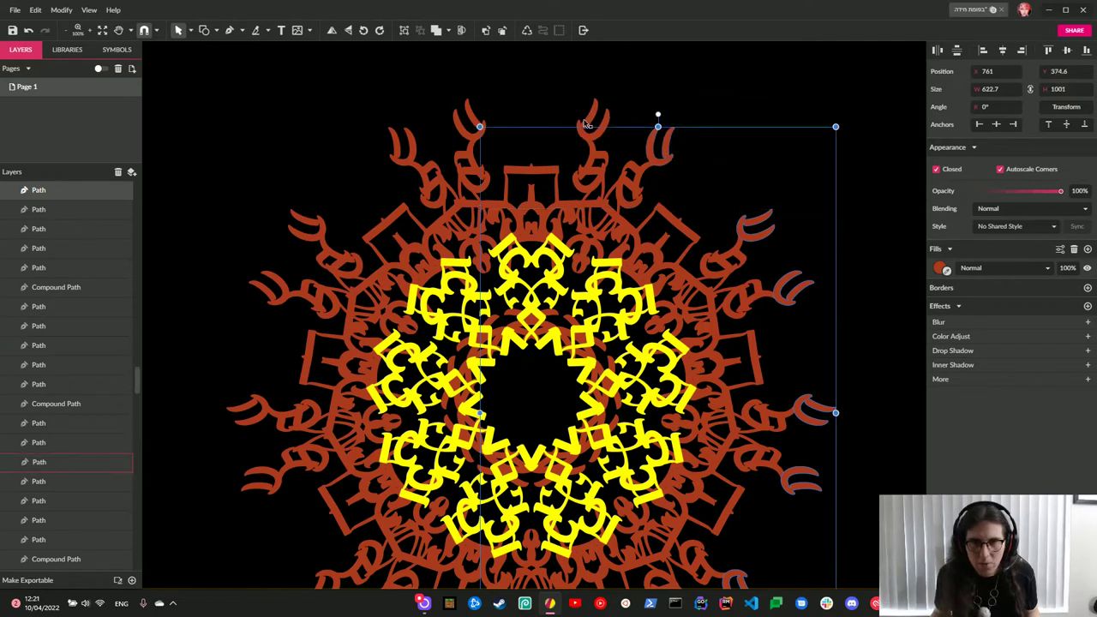
pyautogui.keyDown('shift'); pyautogui.click(471, 126); pyautogui.keyUp('shift')
pyautogui.keyDown('shift'); pyautogui.click(470, 126); pyautogui.keyUp('shift')
pyautogui.keyDown('shift'); pyautogui.click(403, 144); pyautogui.keyUp('shift')
pyautogui.keyDown('shift'); pyautogui.click(268, 299); pyautogui.keyUp('shift')
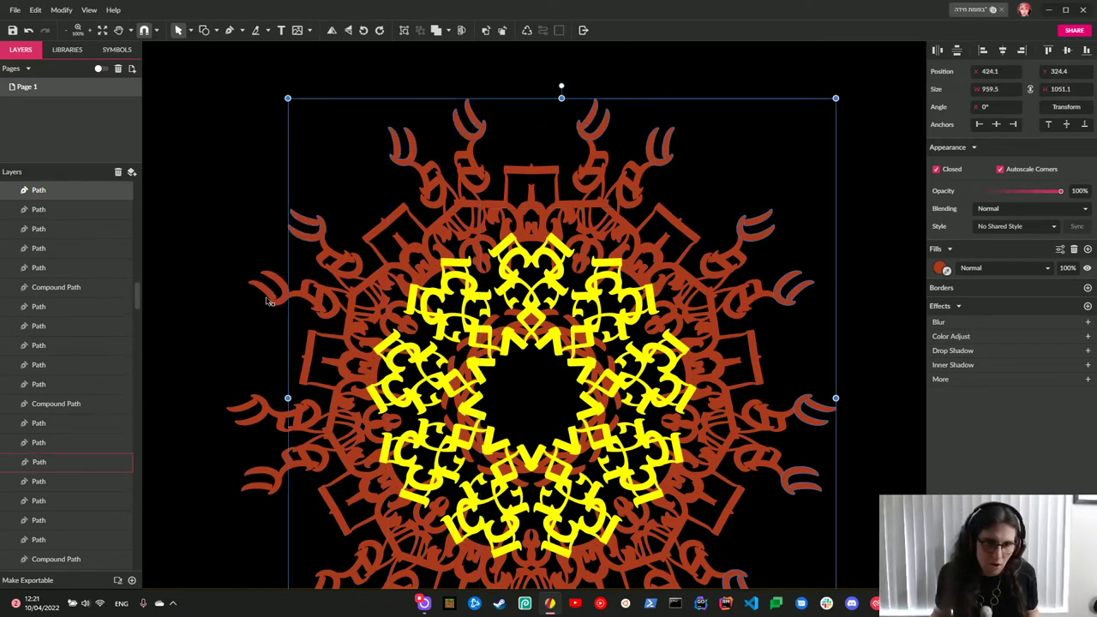
pyautogui.keyDown('shift'); pyautogui.click(268, 300); pyautogui.keyUp('shift')
pyautogui.keyDown('shift'); pyautogui.click(260, 409); pyautogui.keyUp('shift')
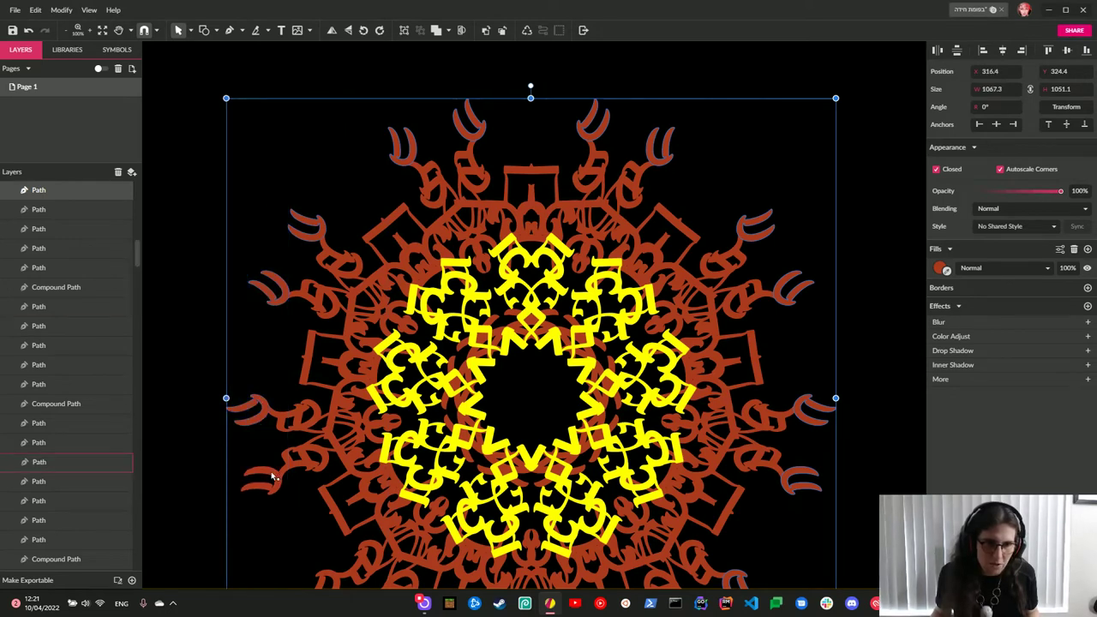
pyautogui.scroll(-3, 273, 476)
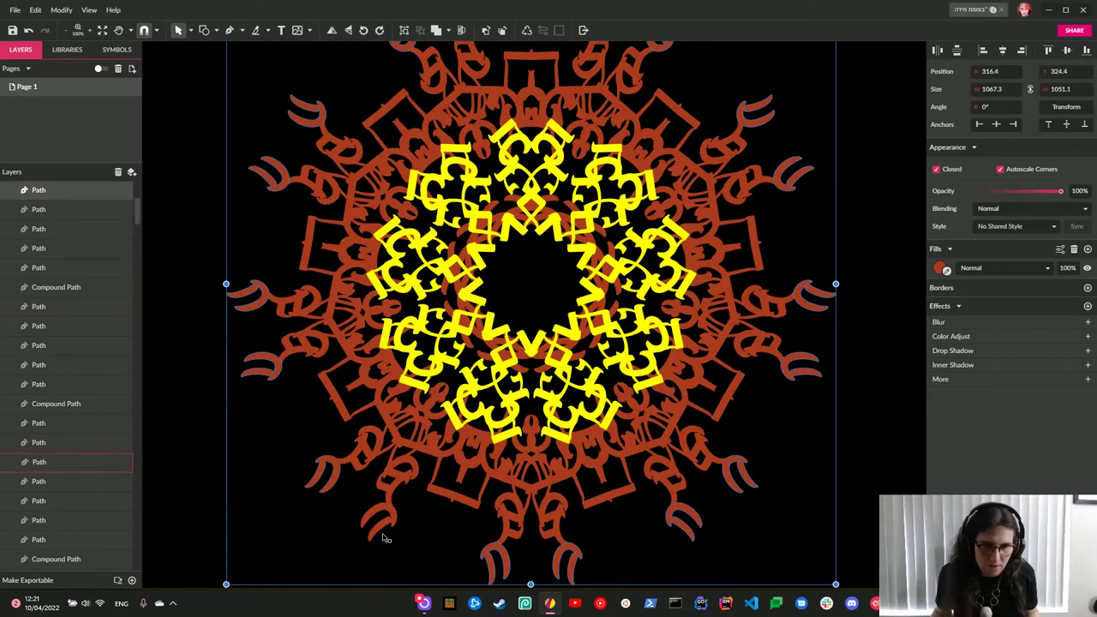
# Fill the claw tips with the mandala's yellow and move them into the mandala group.
pyautogui.click(946, 270)
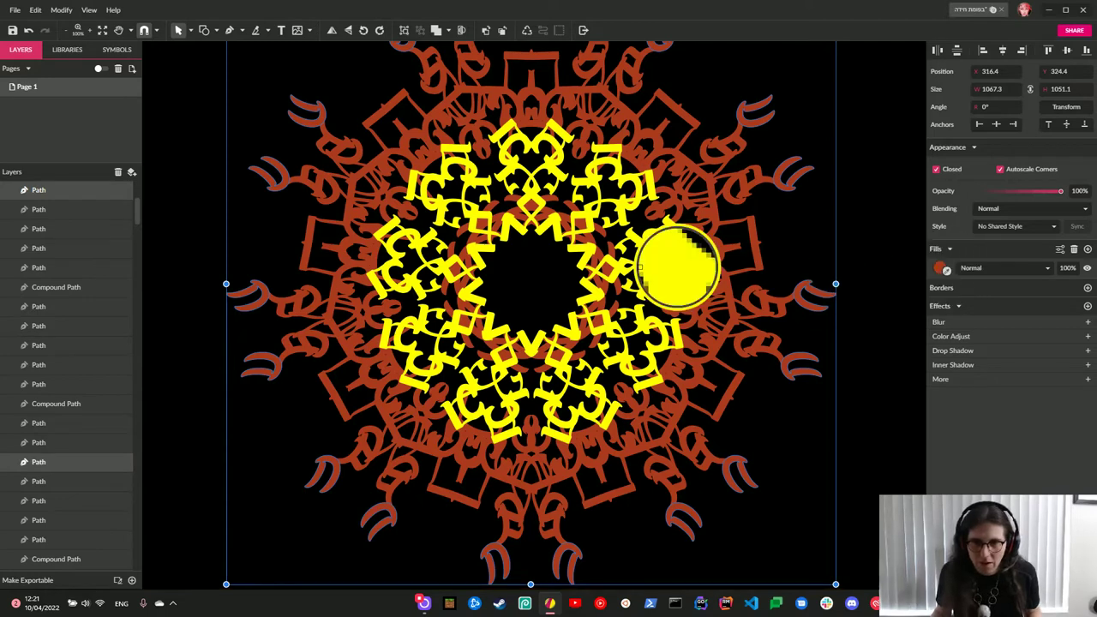
pyautogui.click(588, 285)
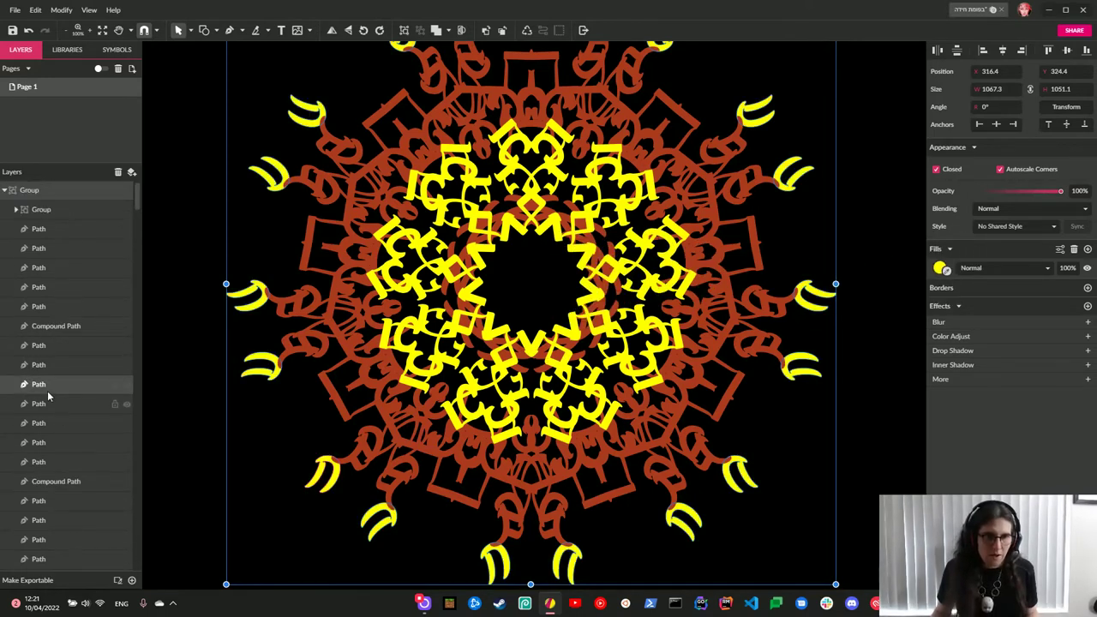
pyautogui.moveTo(47, 394); pyautogui.dragTo(60, 211)
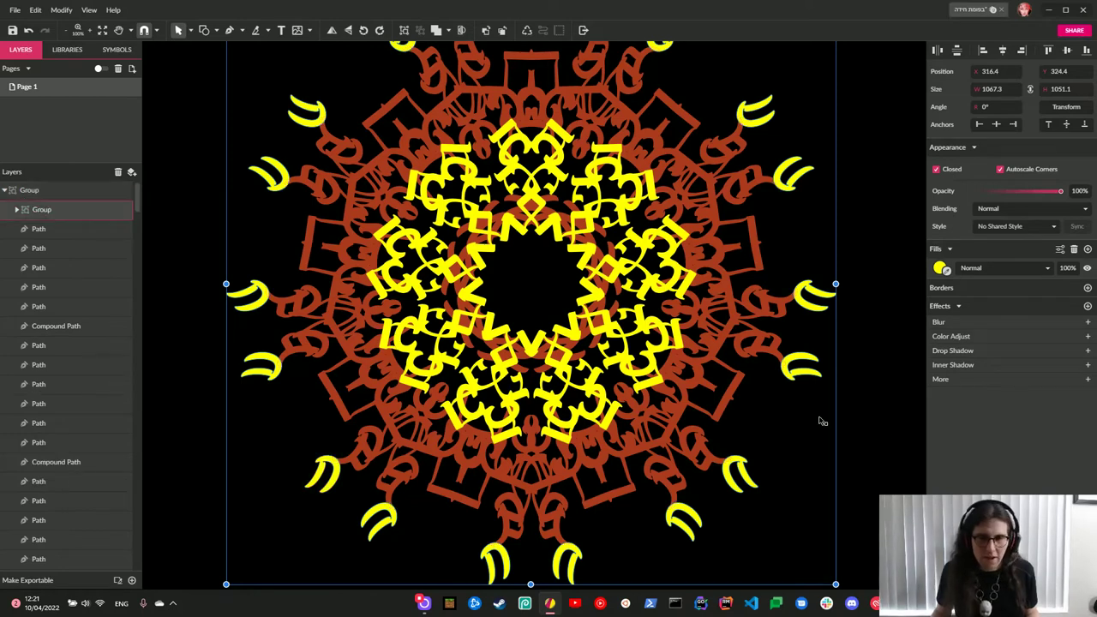
pyautogui.click(874, 397)
pyautogui.scroll(-1, 634, 499)
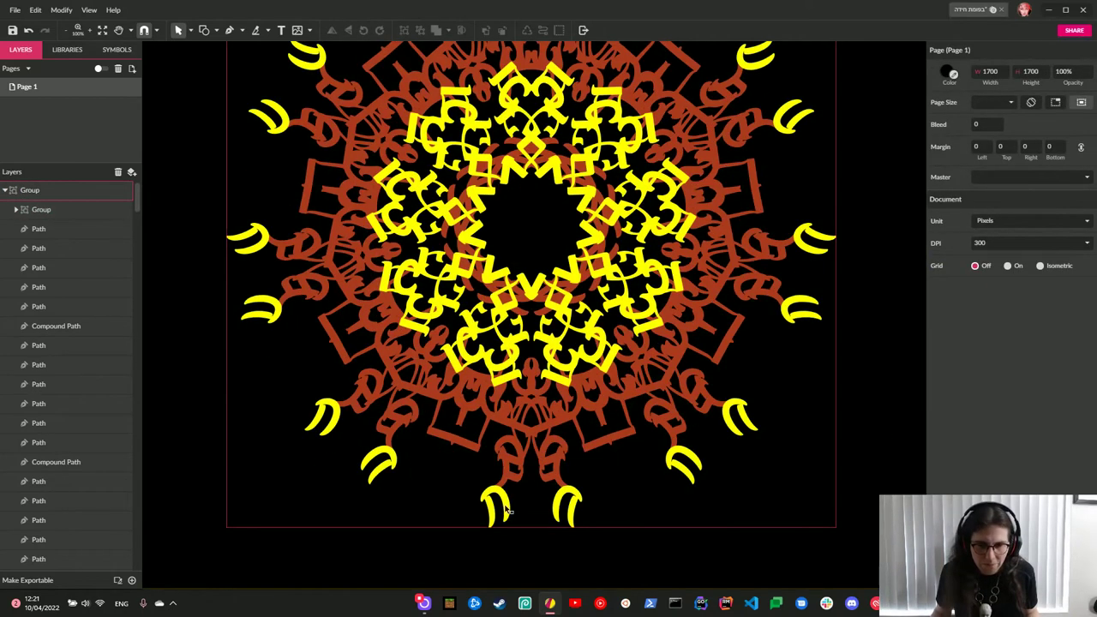
pyautogui.click(506, 485)
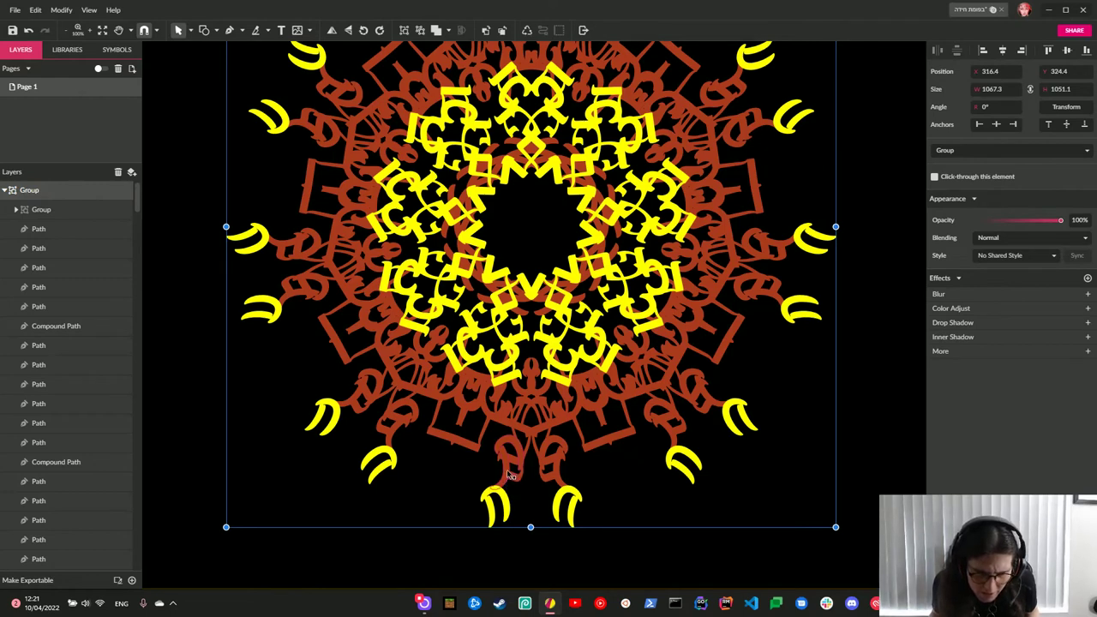
# Select the nine brown hook shapes around the mandala's rim.
pyautogui.doubleClick(510, 475)
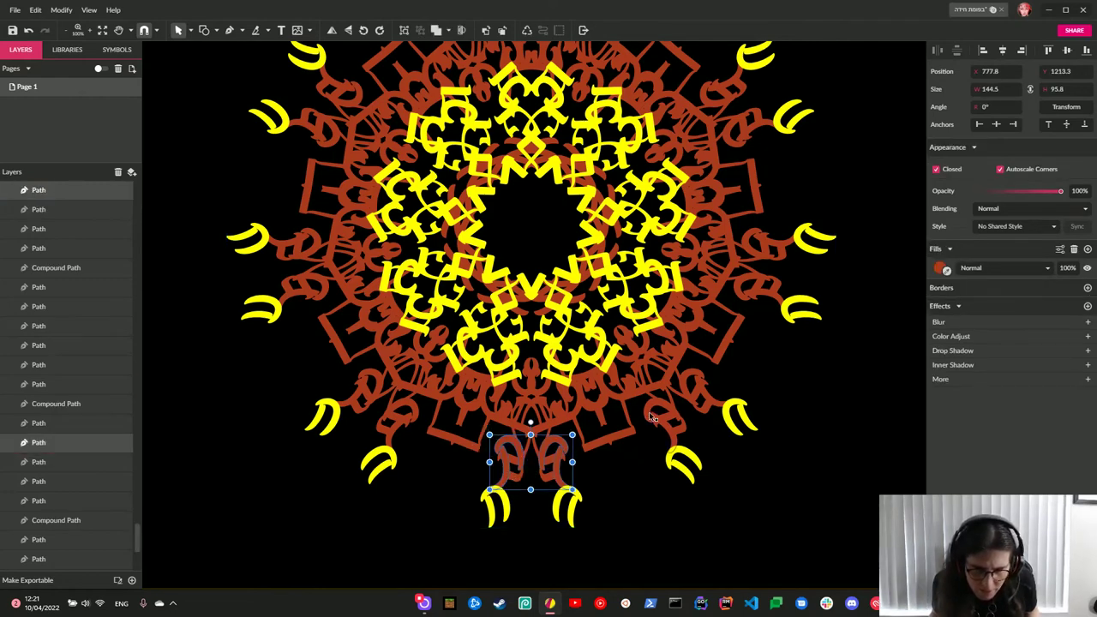
pyautogui.keyDown('shift'); pyautogui.click(692, 392); pyautogui.keyUp('shift')
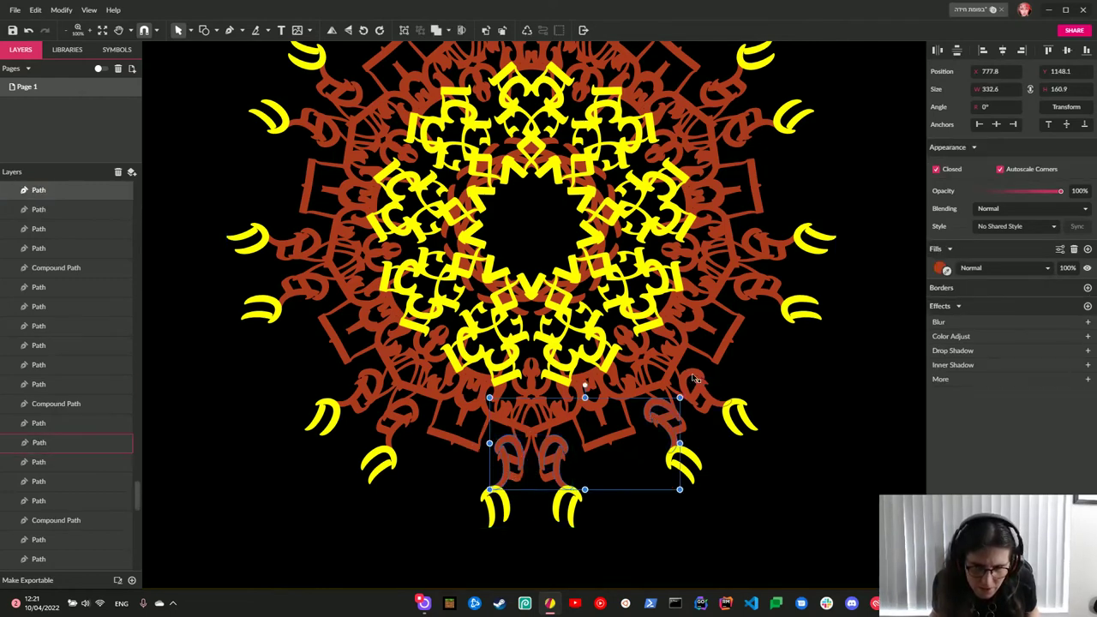
pyautogui.keyDown('shift'); pyautogui.click(751, 288); pyautogui.keyUp('shift')
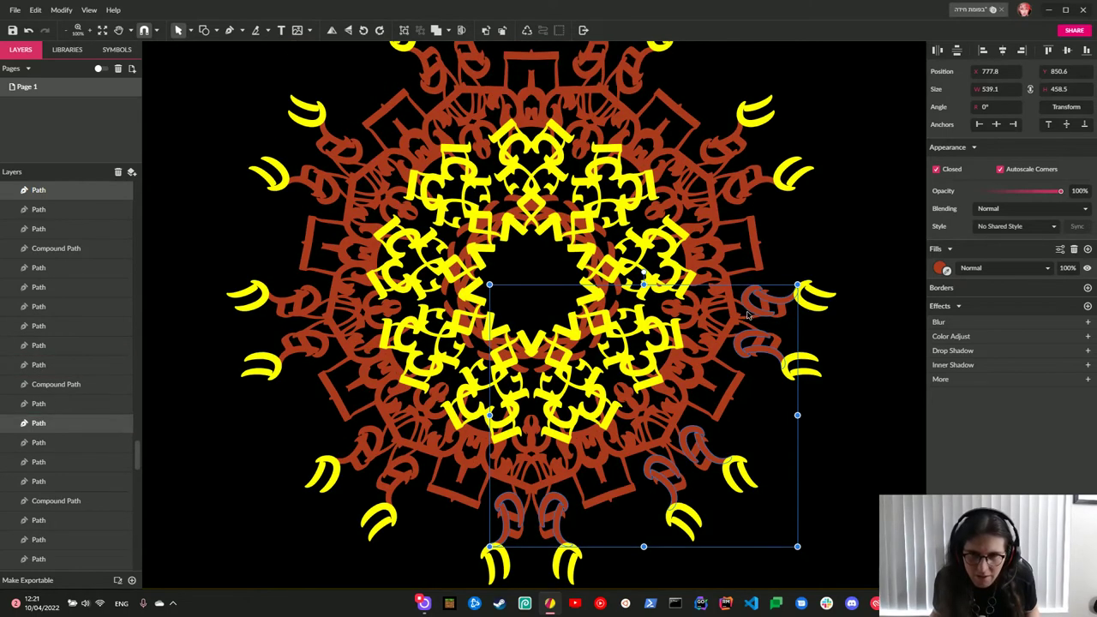
pyautogui.scroll(1, 748, 309)
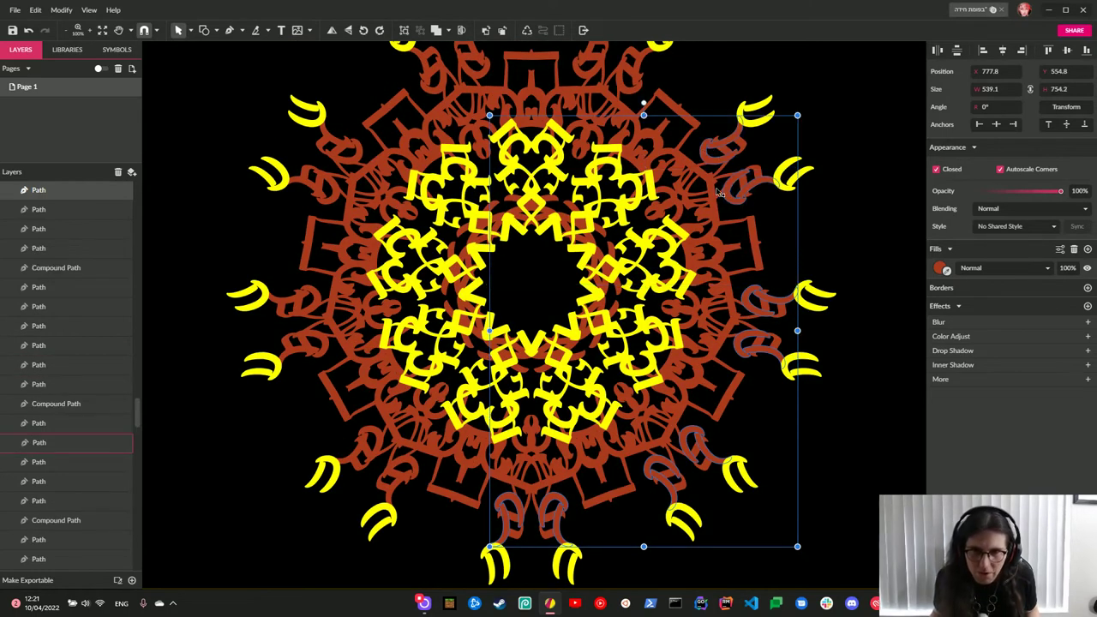
pyautogui.keyDown('shift'); pyautogui.click(706, 147); pyautogui.keyUp('shift')
pyautogui.scroll(2, 689, 313)
pyautogui.keyDown('shift'); pyautogui.click(587, 183); pyautogui.keyUp('shift')
pyautogui.keyDown('shift'); pyautogui.click(441, 203); pyautogui.keyUp('shift')
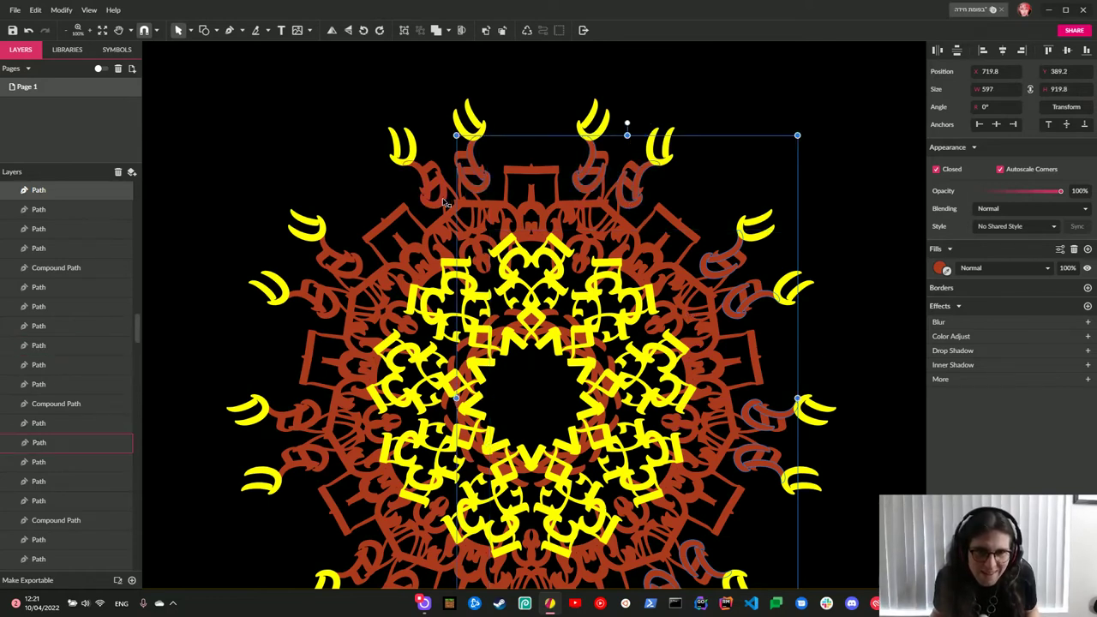
pyautogui.keyDown('shift'); pyautogui.click(358, 267); pyautogui.keyUp('shift')
pyautogui.keyDown('shift'); pyautogui.click(315, 416); pyautogui.keyUp('shift')
pyautogui.keyDown('shift'); pyautogui.click(324, 464); pyautogui.keyUp('shift')
pyautogui.scroll(-3, 324, 464)
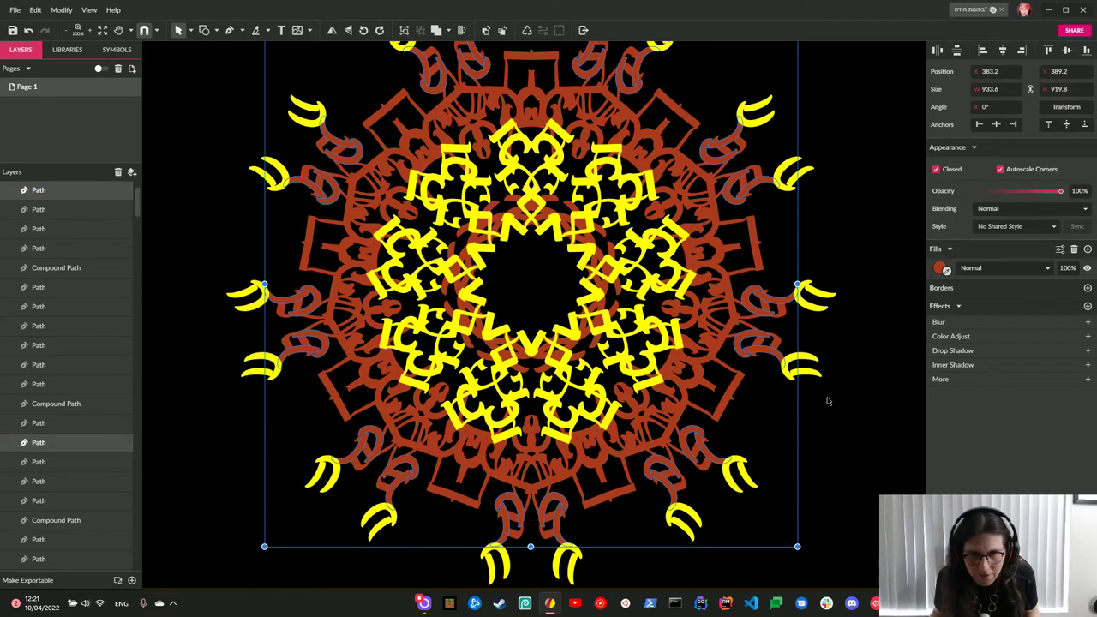
# Fill the selected hooks with the mandala's yellow, group them with Ctrl+G, and deselect.
pyautogui.click(947, 271)
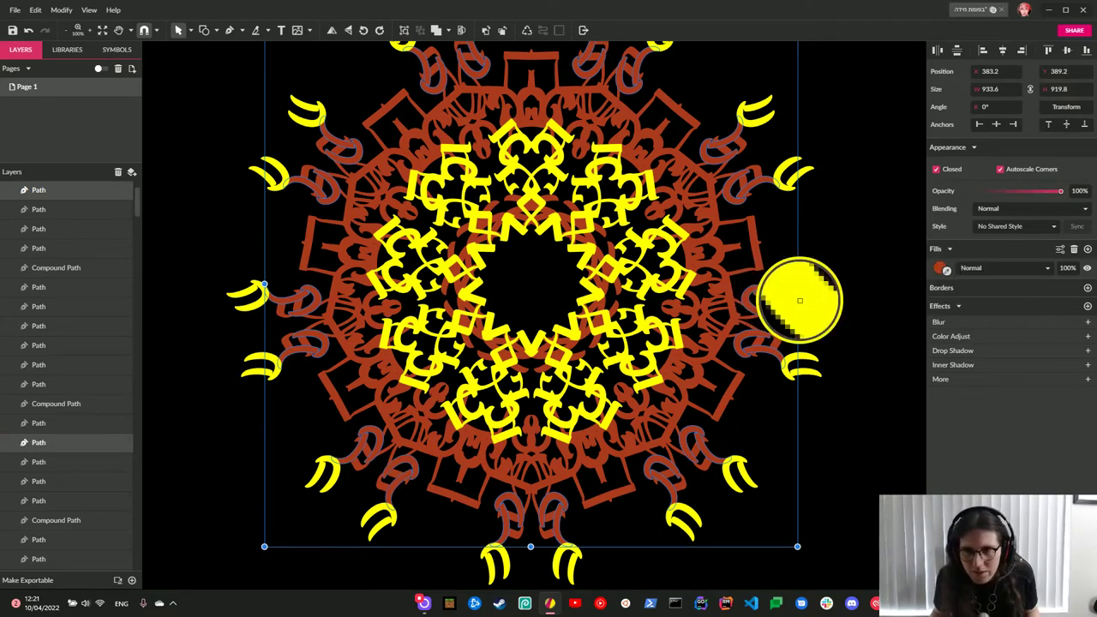
pyautogui.click(795, 298)
pyautogui.hotkey('ctrl', 'g')
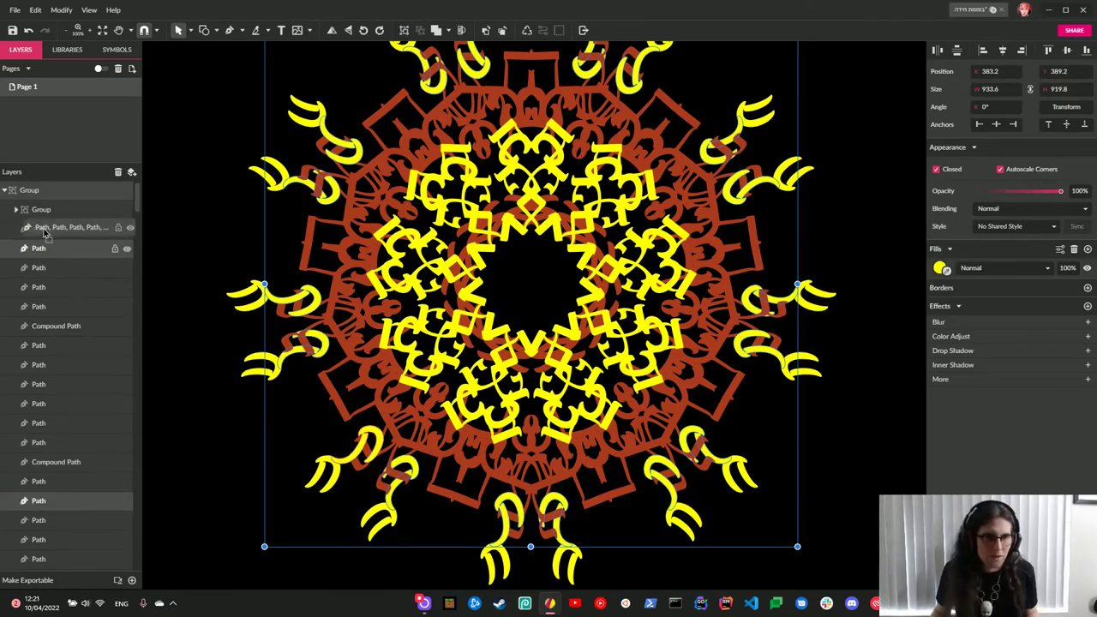
pyautogui.click(51, 214)
pyautogui.click(793, 476)
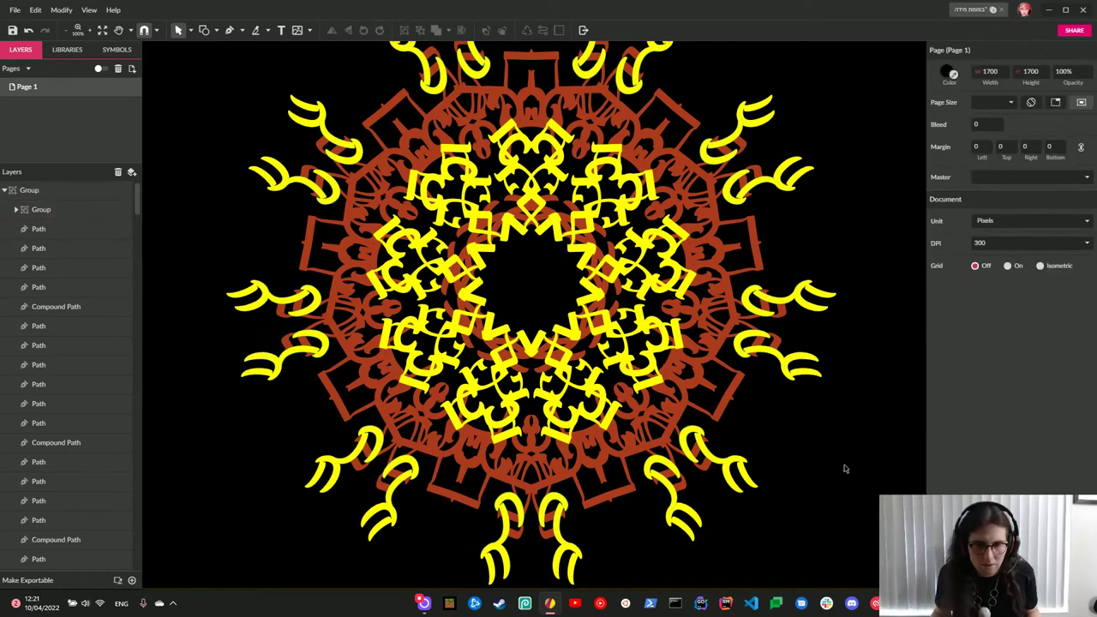
# Zoom in and start selecting the small brown middle-ring shapes inside the mandala group.
pyautogui.click(527, 502)
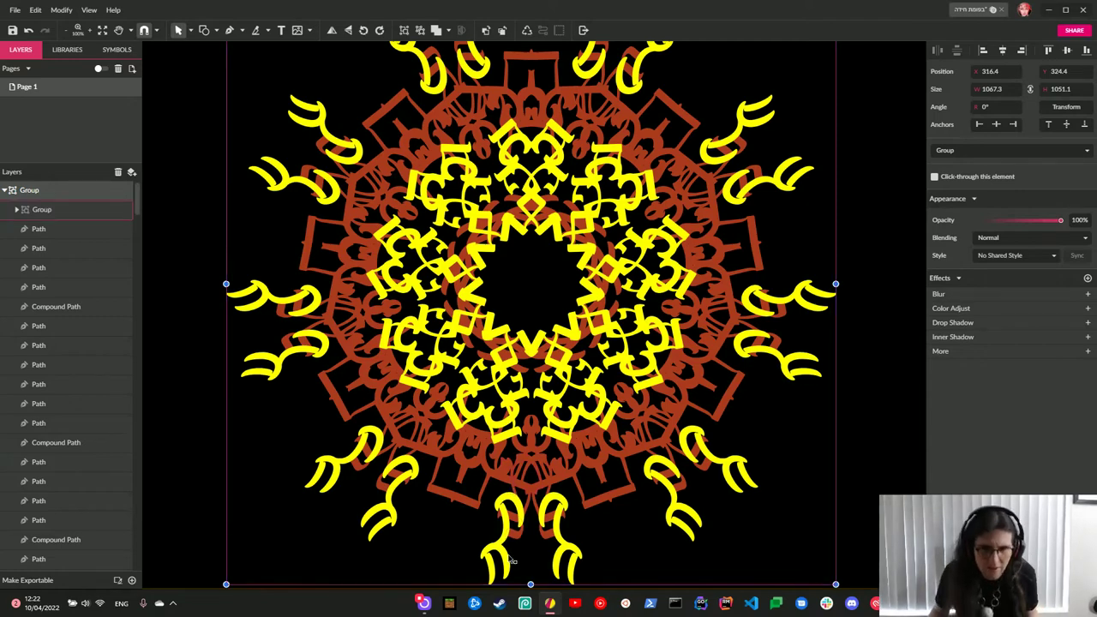
pyautogui.hotkey('ctrl', '+')
pyautogui.hotkey('ctrl', '+')
pyautogui.scroll(-5, 513, 560)
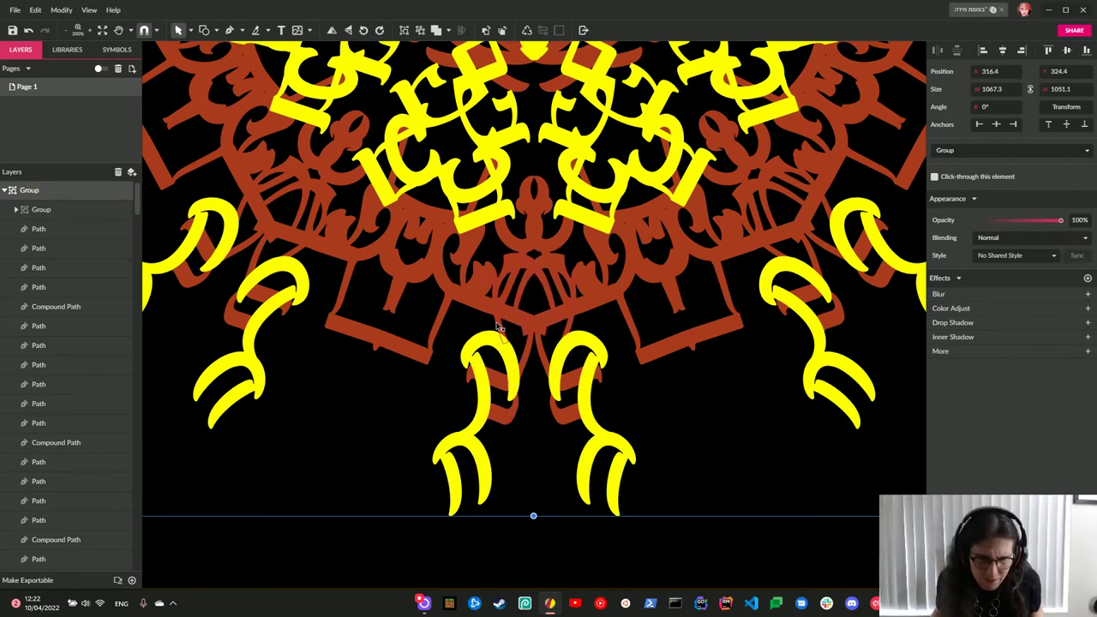
pyautogui.doubleClick(508, 321)
pyautogui.click(520, 317)
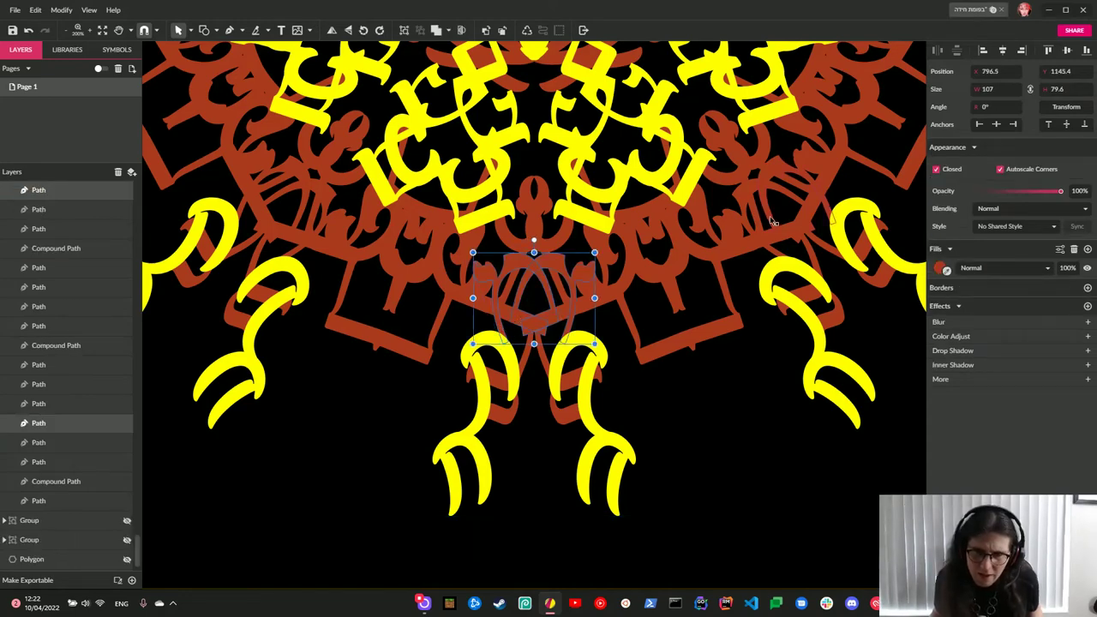
pyautogui.hotkey('ctrl', 'd')
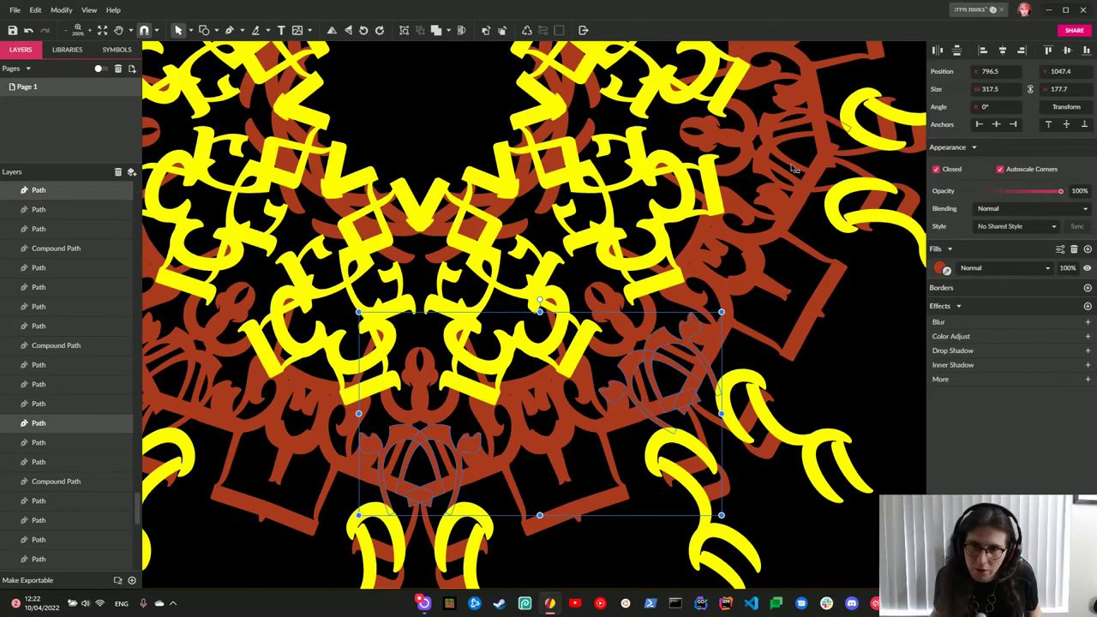
pyautogui.keyDown('shift'); pyautogui.click(792, 164); pyautogui.keyUp('shift')
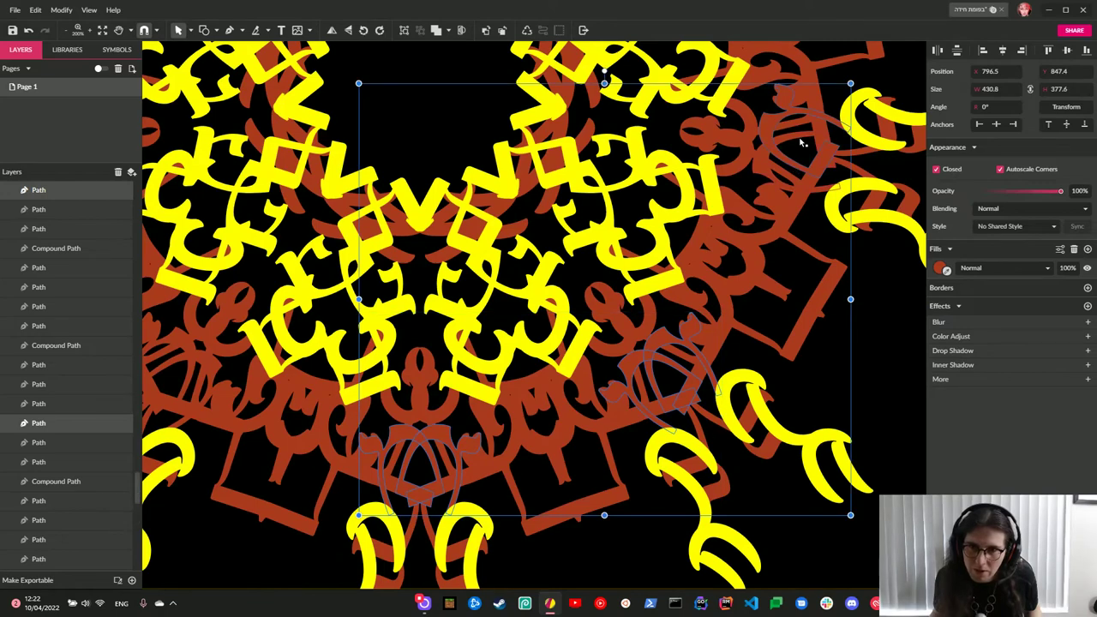
pyautogui.scroll(-1, 780, 258)
pyautogui.scroll(5, 776, 262)
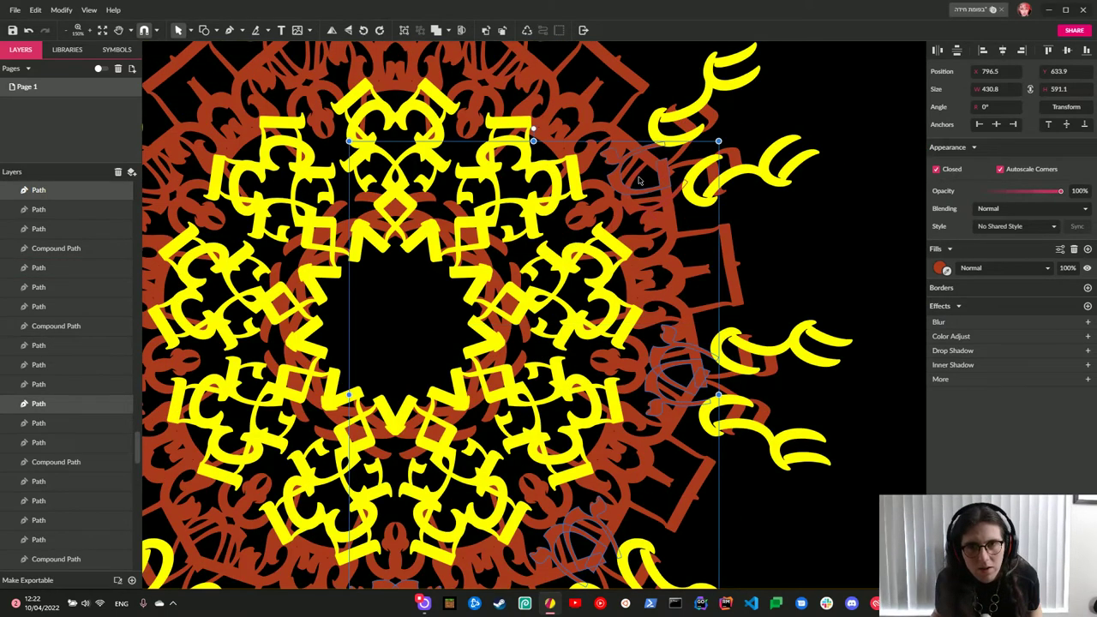
pyautogui.scroll(1, 591, 276)
pyautogui.scroll(1, 591, 275)
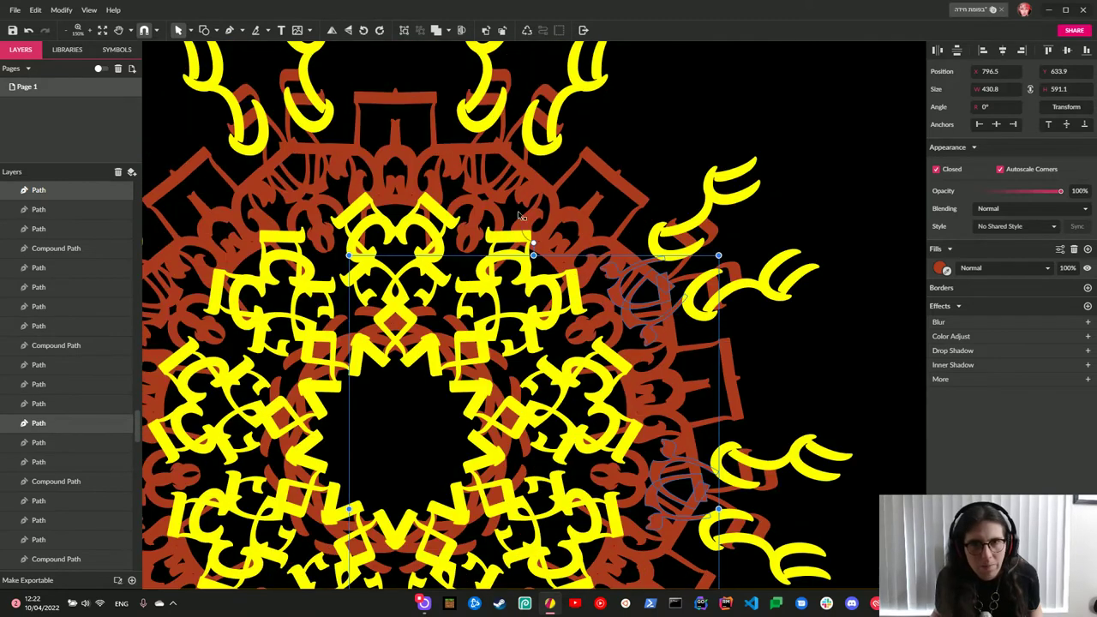
# Add the remaining brown middle-ring shapes at the top and left to the selection.
pyautogui.keyDown('shift'); pyautogui.click(491, 174); pyautogui.keyUp('shift')
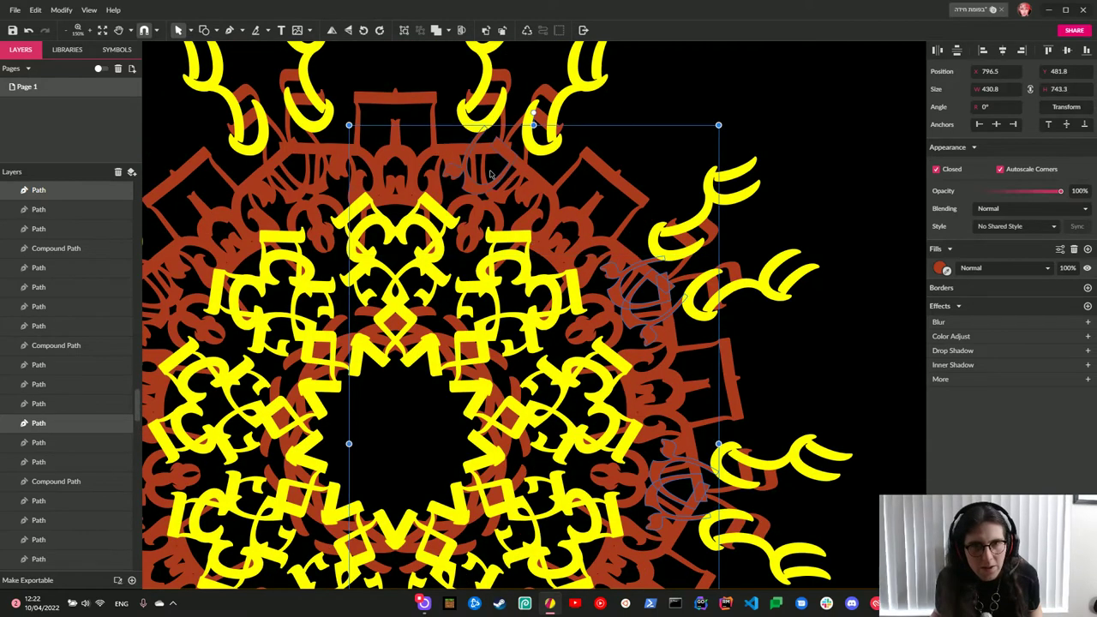
pyautogui.keyDown('shift'); pyautogui.click(295, 175); pyautogui.keyUp('shift')
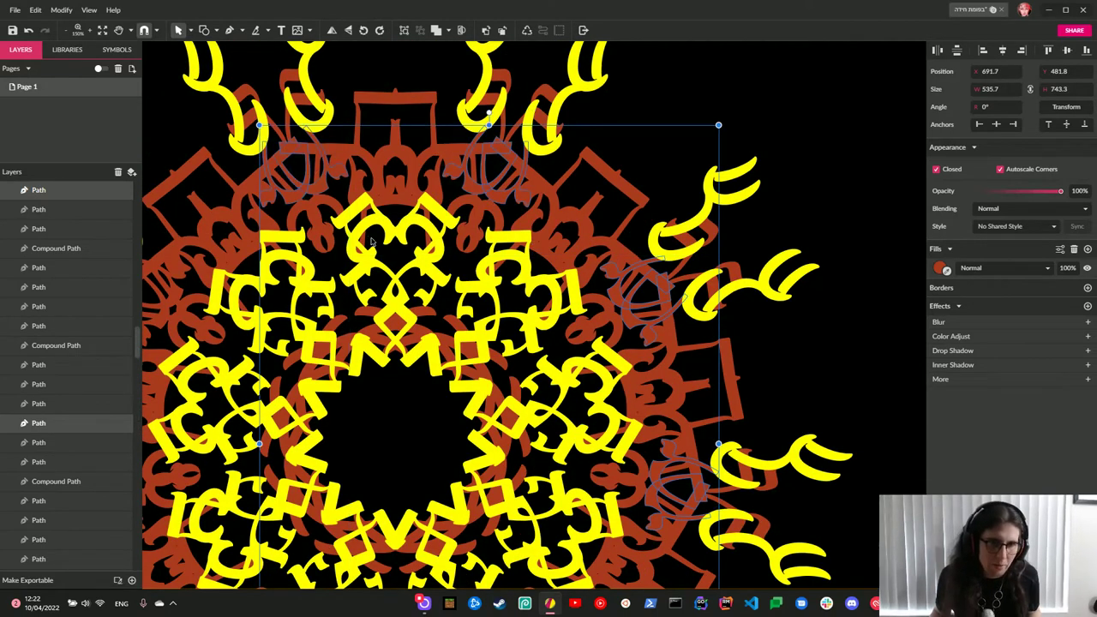
pyautogui.hscroll(-3, 373, 240)
pyautogui.scroll(-1, 376, 240)
pyautogui.hscroll(-1, 375, 240)
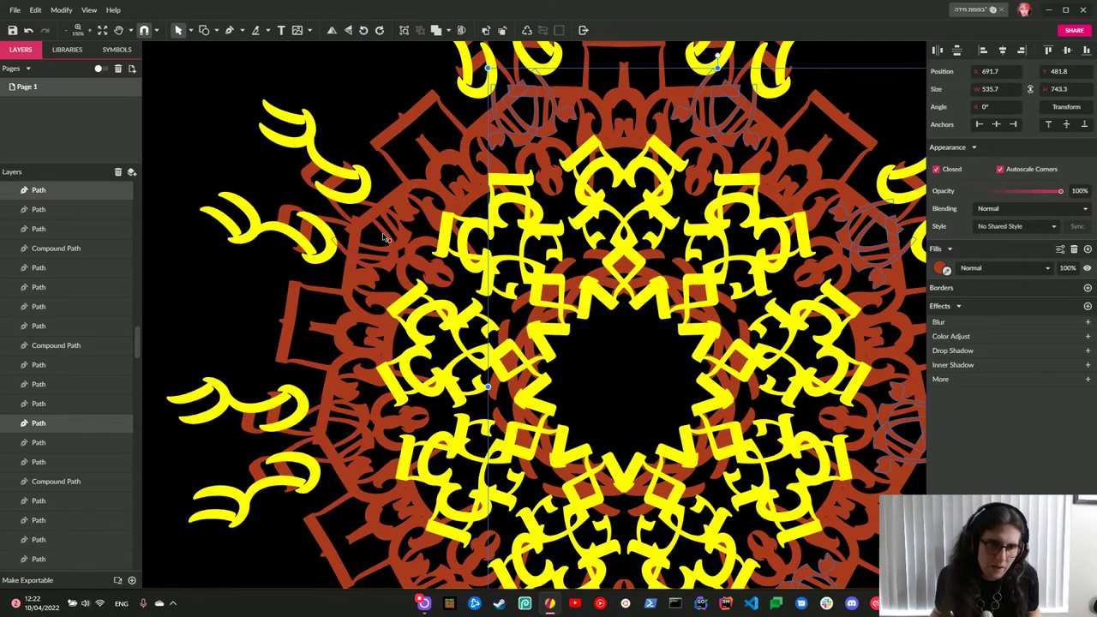
pyautogui.keyDown('shift'); pyautogui.click(383, 234); pyautogui.keyUp('shift')
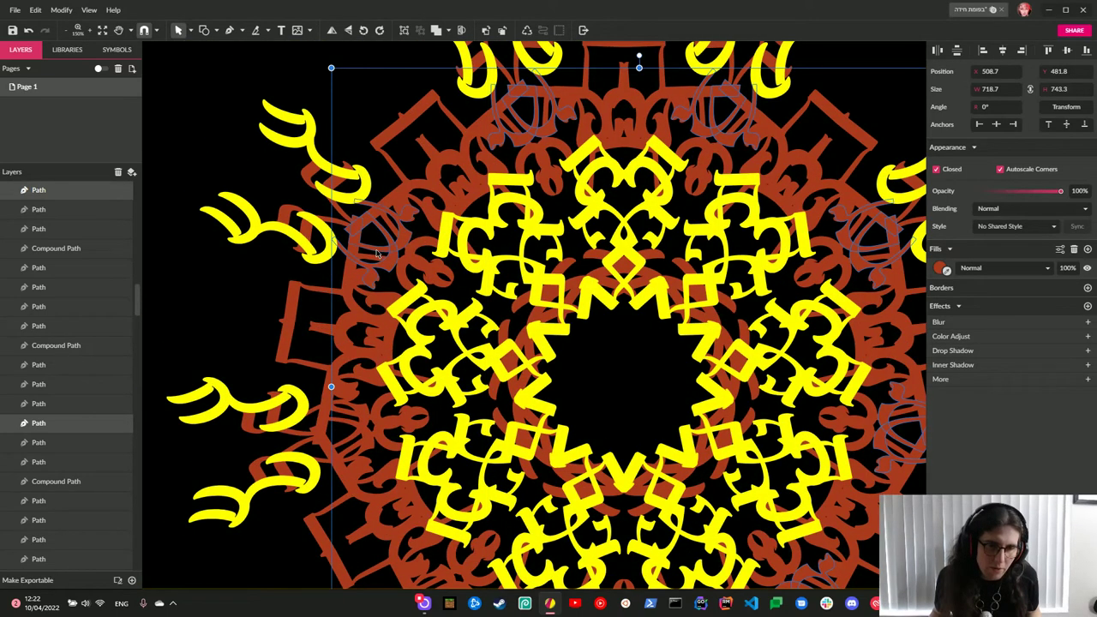
pyautogui.scroll(-1, 381, 255)
pyautogui.keyDown('shift'); pyautogui.click(345, 367); pyautogui.keyUp('shift')
pyautogui.keyDown('shift'); pyautogui.click(347, 387); pyautogui.keyUp('shift')
pyautogui.scroll(-2, 347, 388)
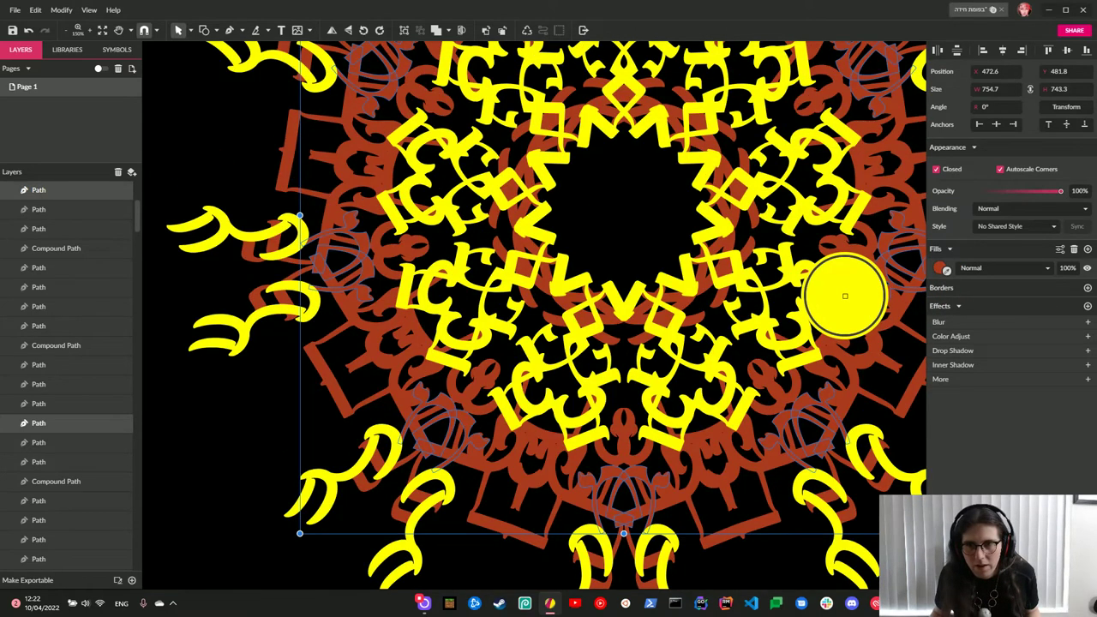
# Fill the selected shapes yellow, move the path into the top Group, and deselect.
pyautogui.click(847, 297)
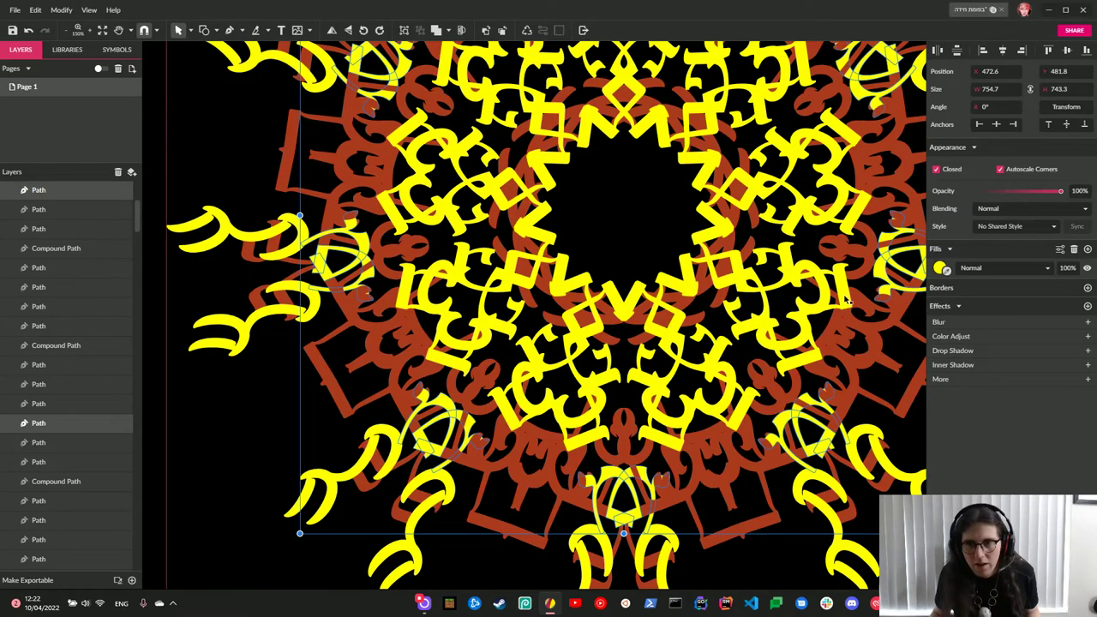
pyautogui.moveTo(51, 387)
pyautogui.mouseDown()
pyautogui.moveTo(88, 220)
pyautogui.moveTo(74, 214)
pyautogui.mouseUp()
pyautogui.click(188, 451)
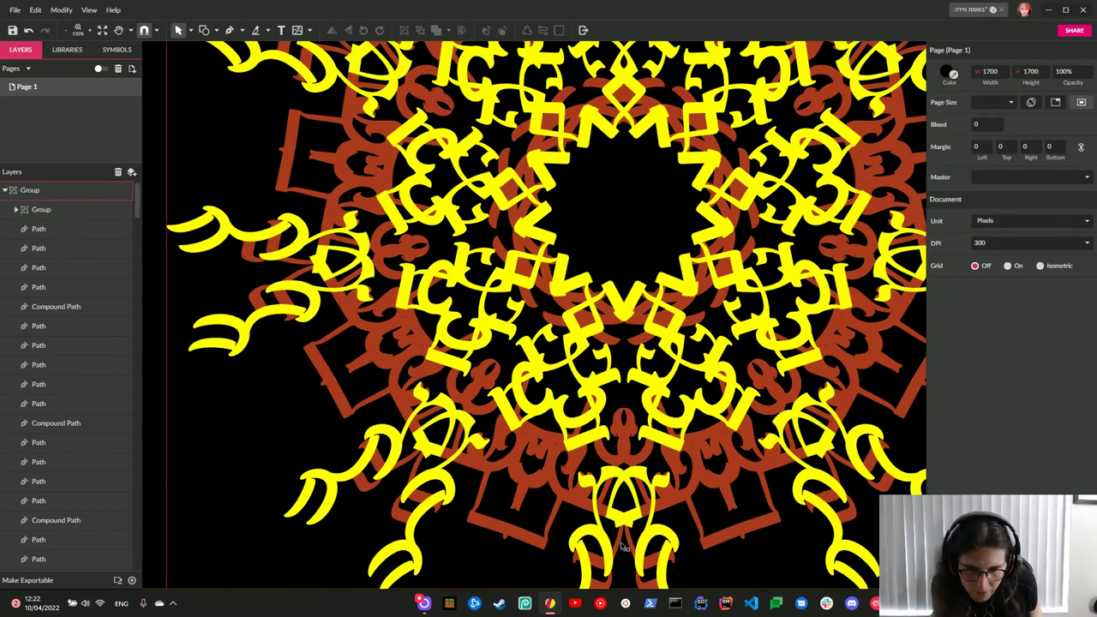
pyautogui.scroll(-3, 592, 493)
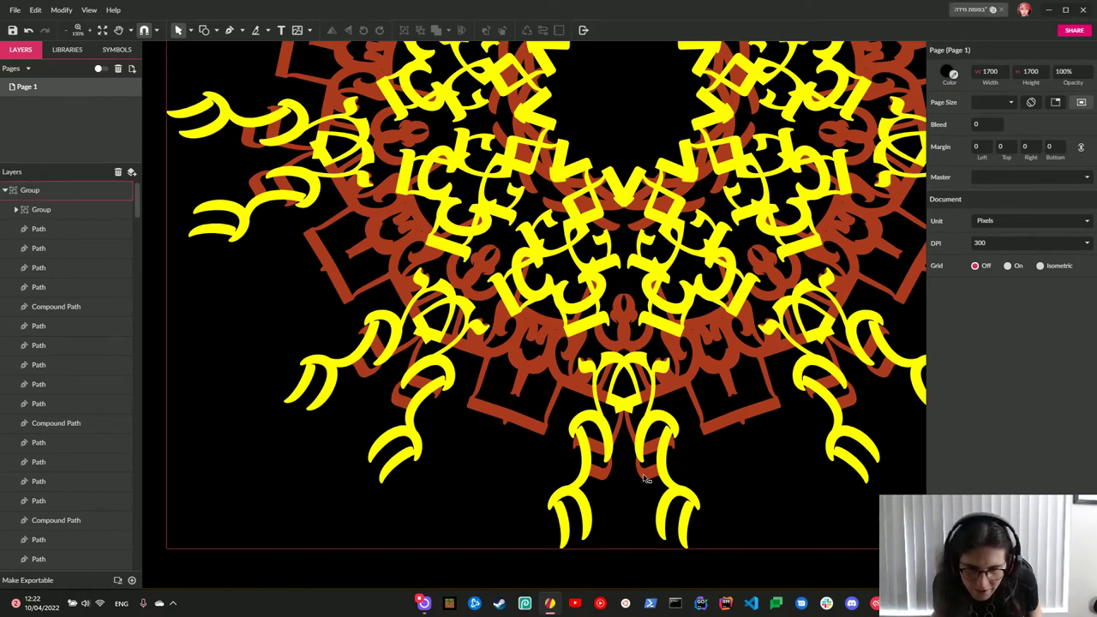
pyautogui.click(602, 401)
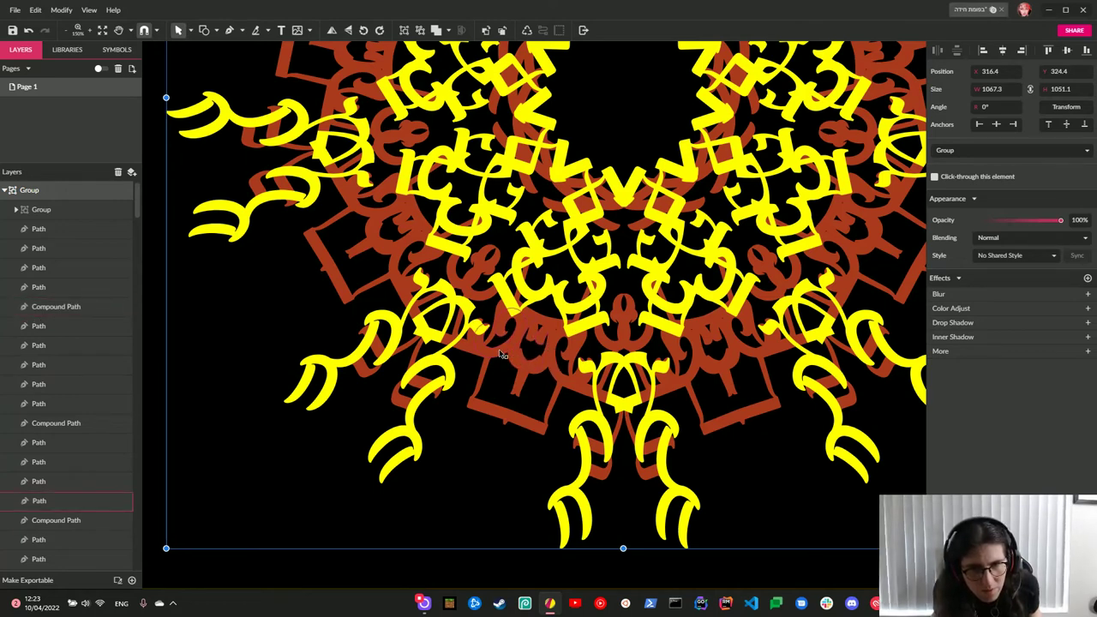
# Select a brown shape inside the group and stretch it wider and taller.
pyautogui.doubleClick(502, 355)
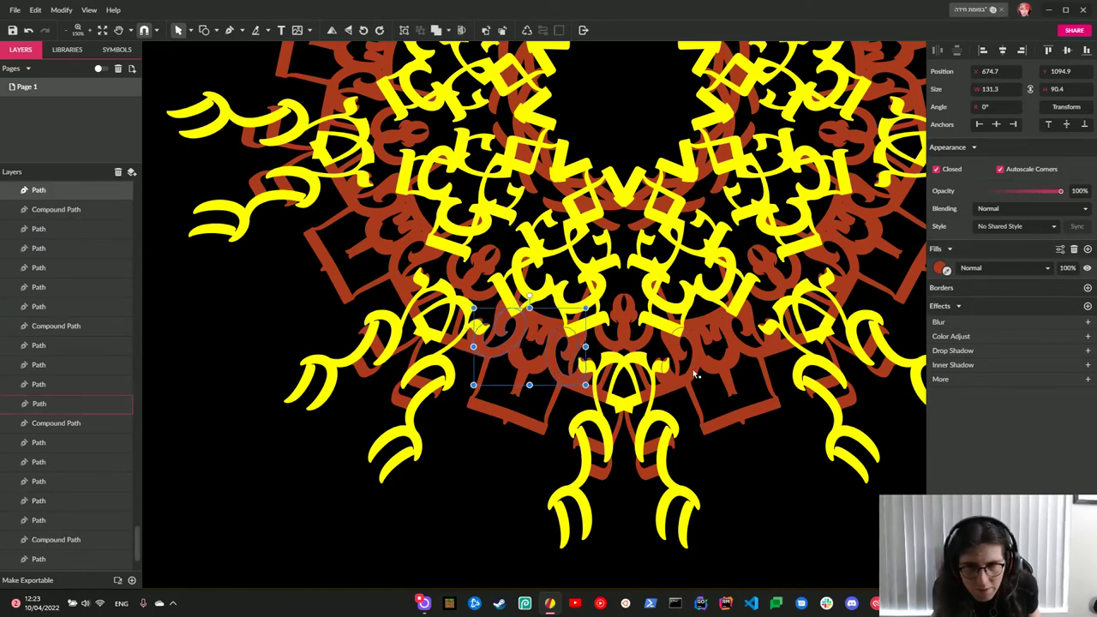
pyautogui.moveTo(585, 346); pyautogui.dragTo(754, 357)
pyautogui.hscroll(3, 752, 358)
pyautogui.hscroll(2, 752, 358)
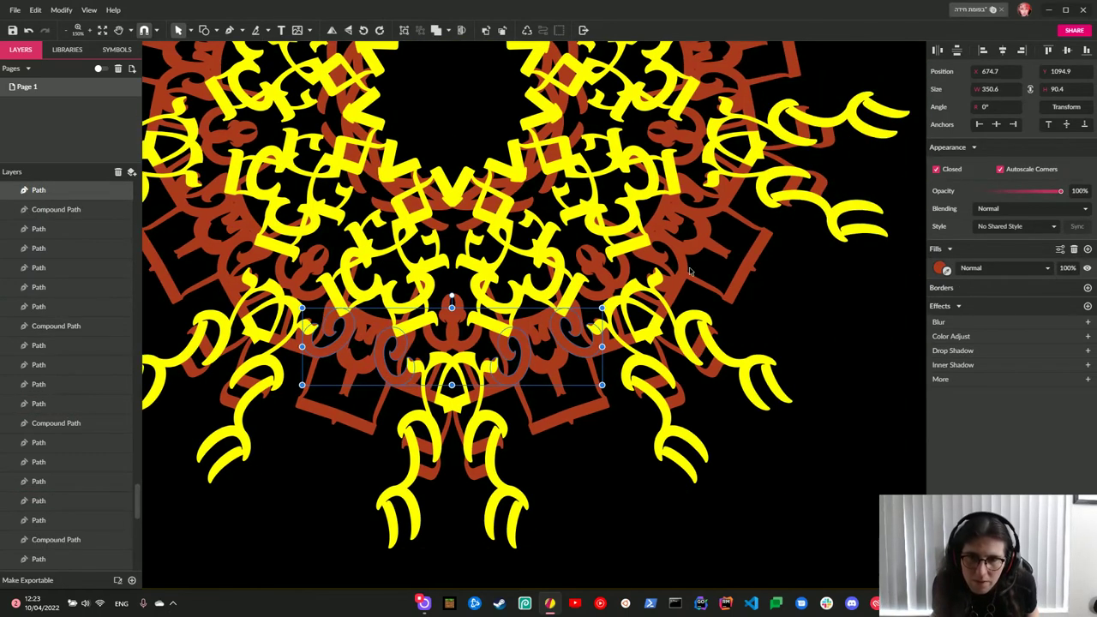
pyautogui.moveTo(603, 307); pyautogui.dragTo(764, 166)
pyautogui.scroll(2, 734, 361)
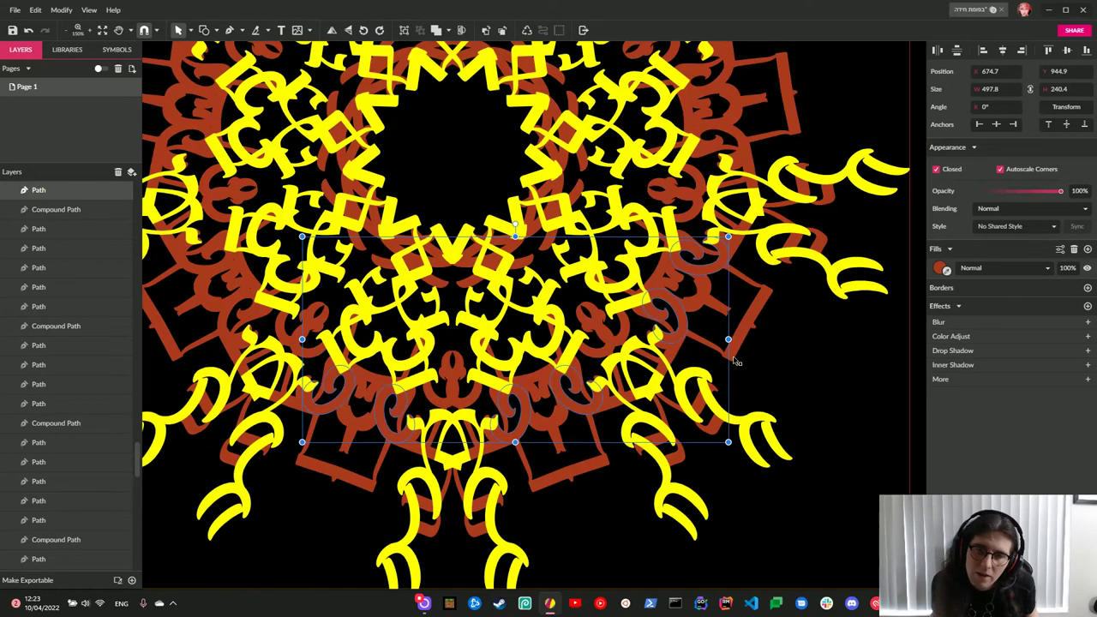
pyautogui.scroll(4, 734, 361)
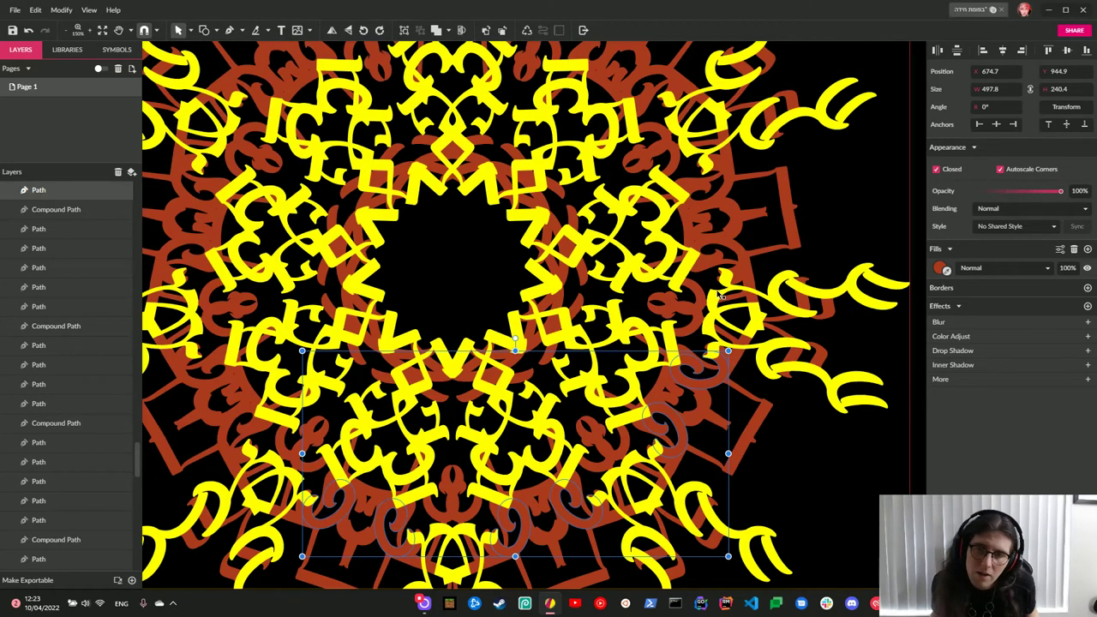
# Add the curled brown middle-ring paths at the upper right and top to the selection.
pyautogui.keyDown('shift'); pyautogui.click(731, 250); pyautogui.keyUp('shift')
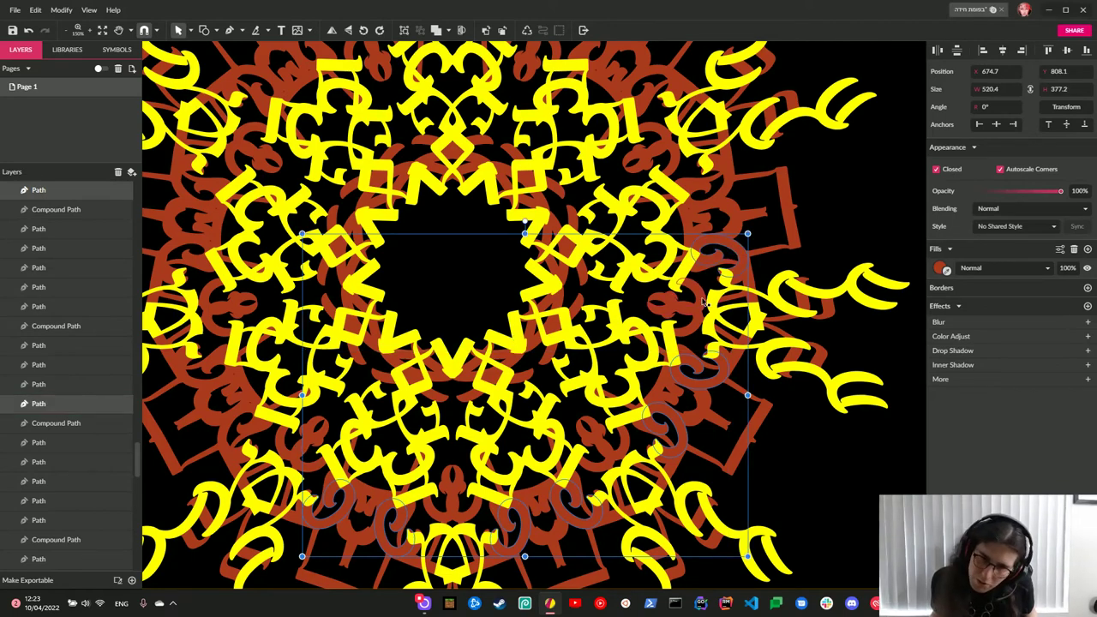
pyautogui.scroll(4, 699, 328)
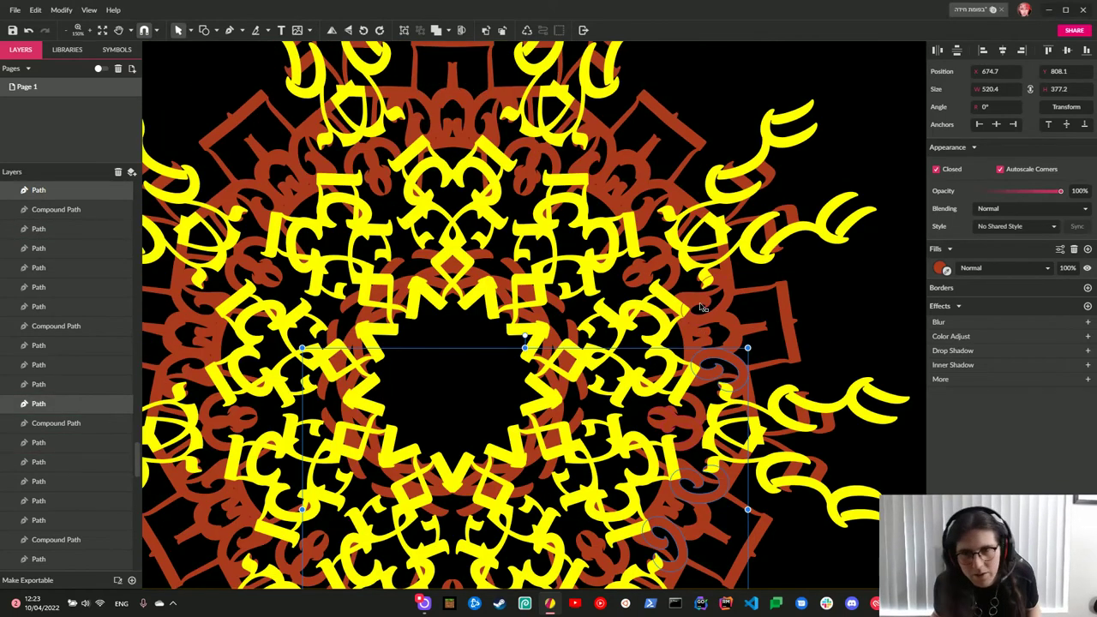
pyautogui.keyDown('shift'); pyautogui.click(657, 190); pyautogui.keyUp('shift')
pyautogui.scroll(2, 632, 249)
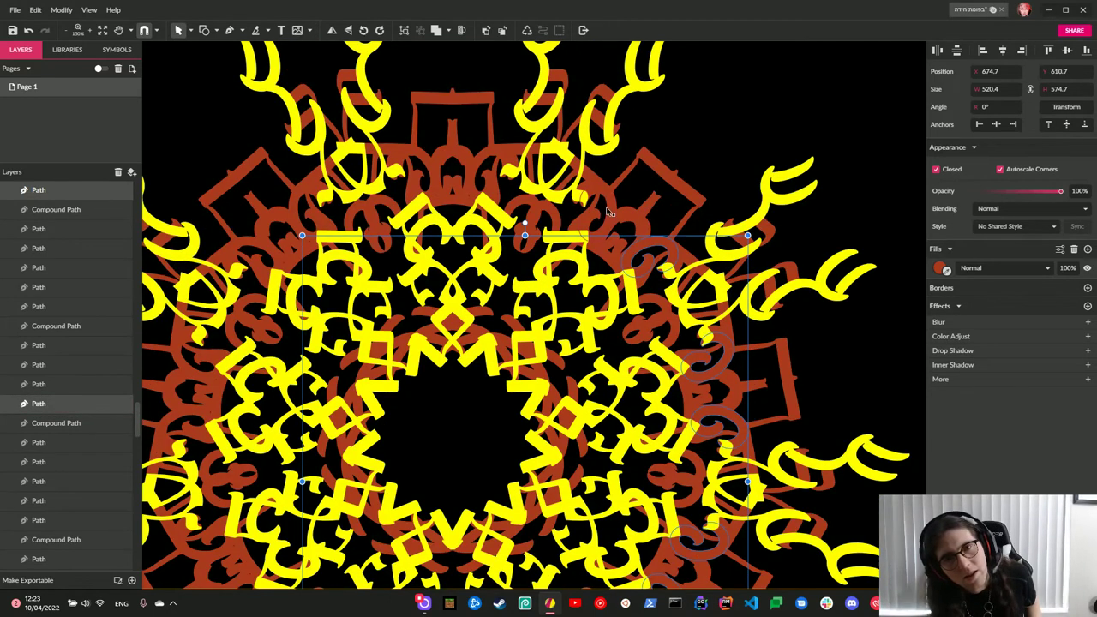
pyautogui.keyDown('shift'); pyautogui.click(609, 211); pyautogui.keyUp('shift')
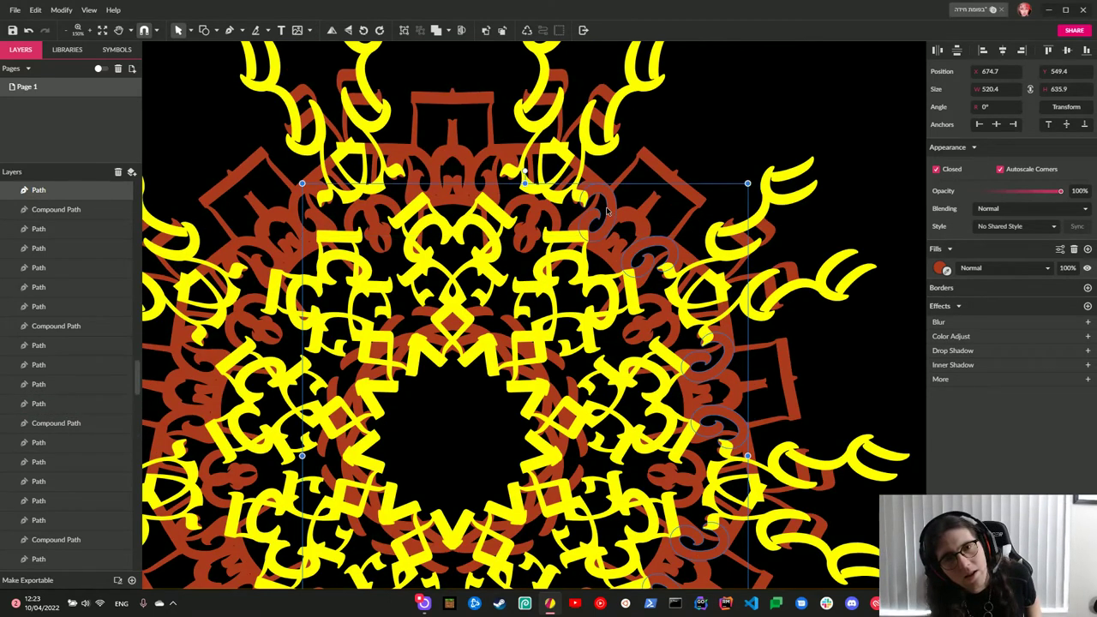
pyautogui.keyDown('shift'); pyautogui.click(485, 162); pyautogui.keyUp('shift')
# Extend the selection to the brown paths on the left side, undoing one stray change.
pyautogui.hscroll(-4, 538, 162)
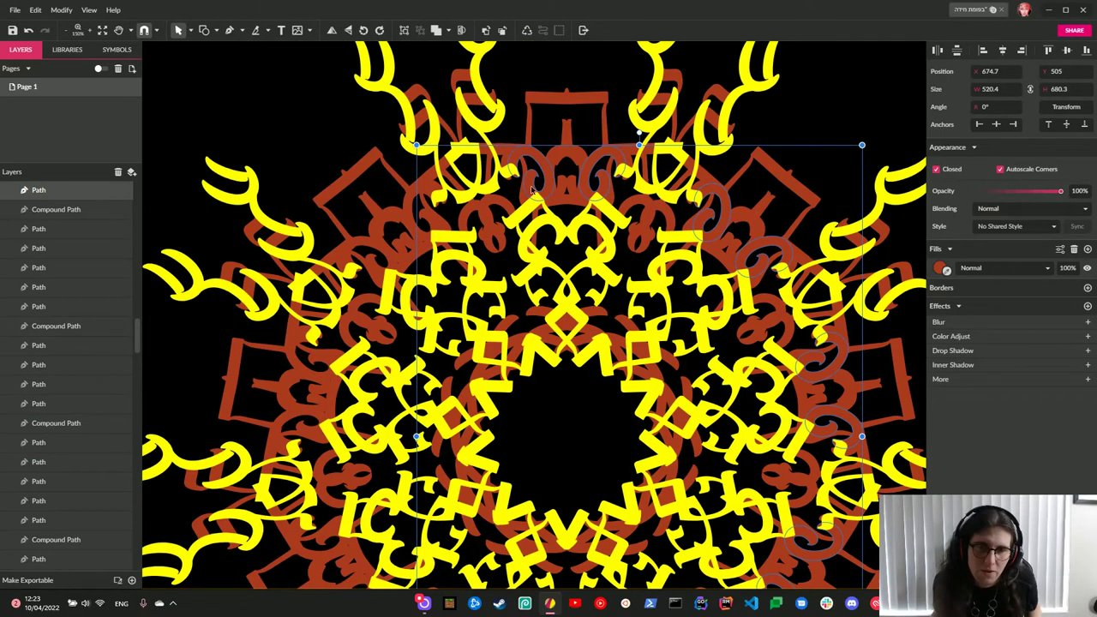
pyautogui.hscroll(-4, 538, 183)
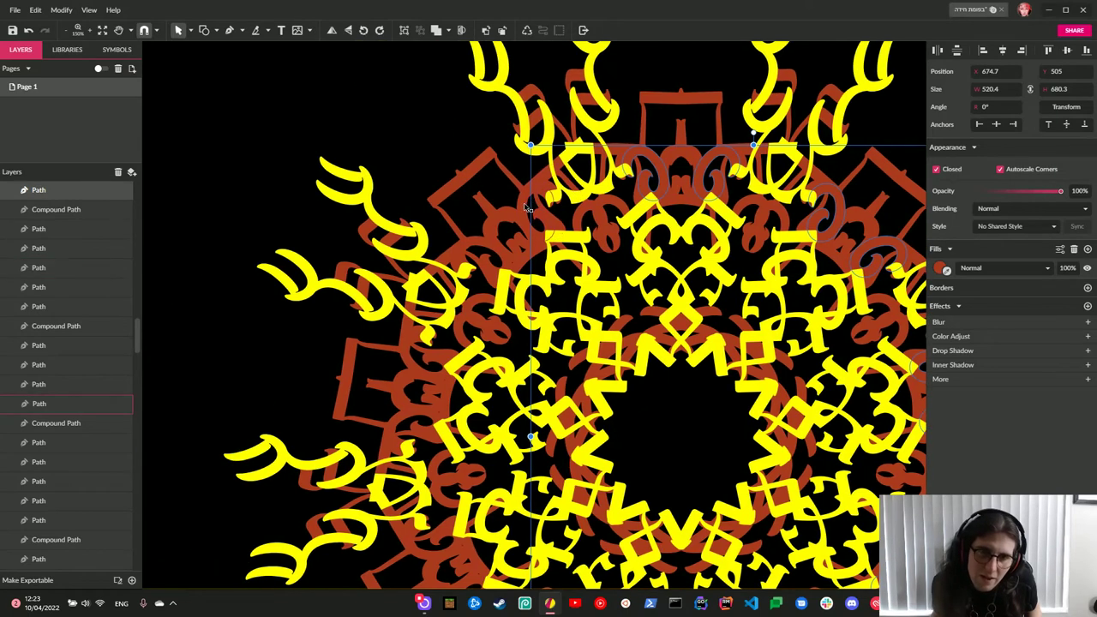
pyautogui.keyDown('shift'); pyautogui.click(525, 207); pyautogui.keyUp('shift')
pyautogui.keyDown('shift'); pyautogui.click(484, 250); pyautogui.keyUp('shift')
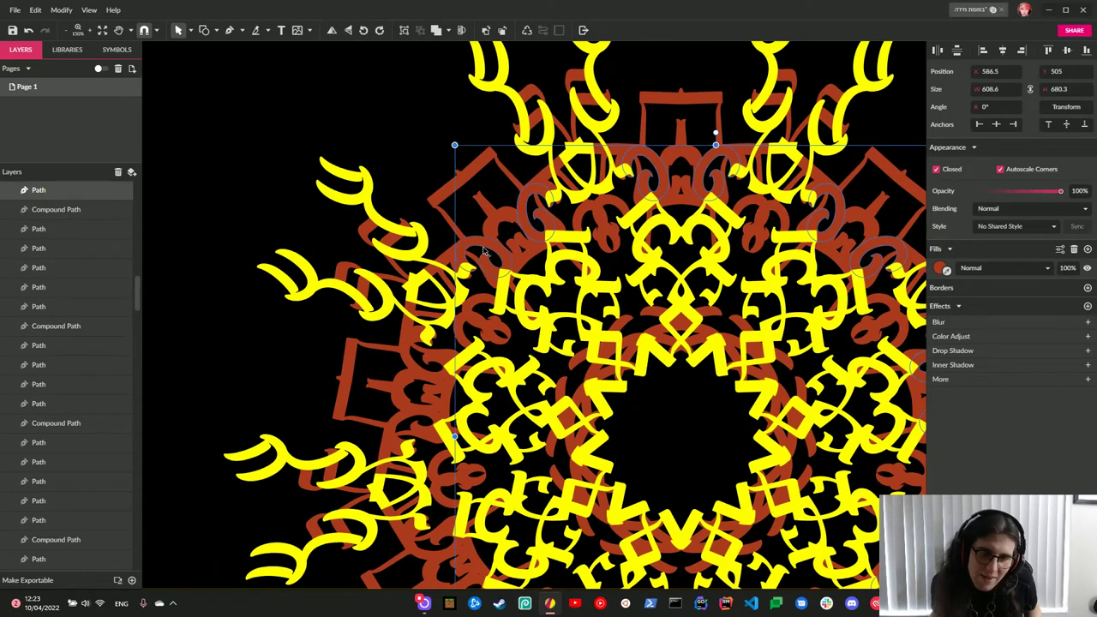
pyautogui.scroll(-4, 484, 251)
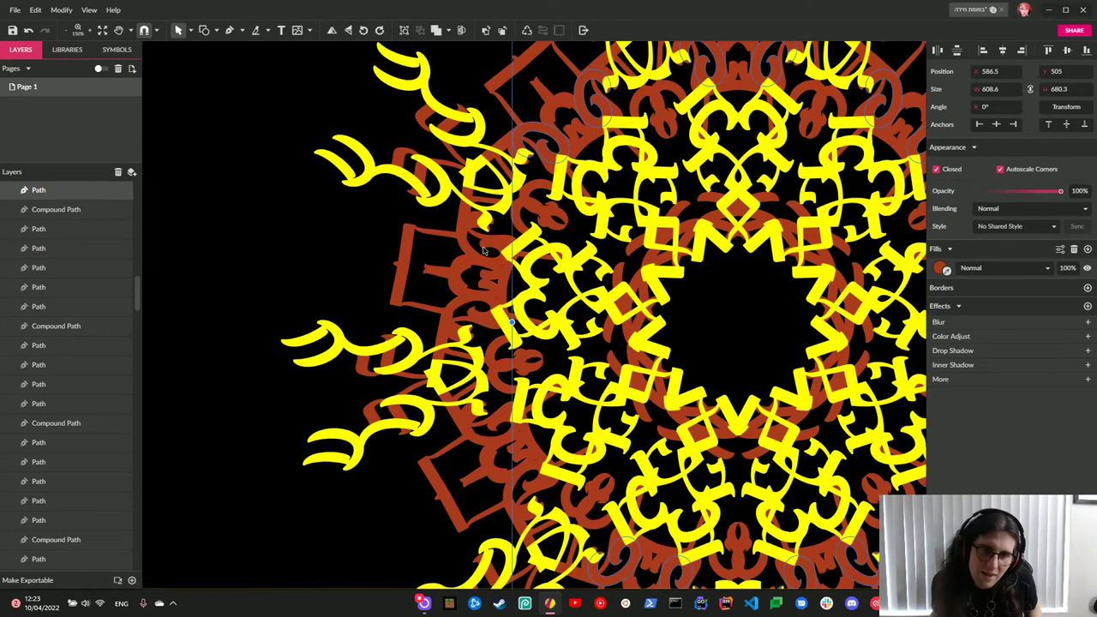
pyautogui.hotkey('ctrl', 'z')
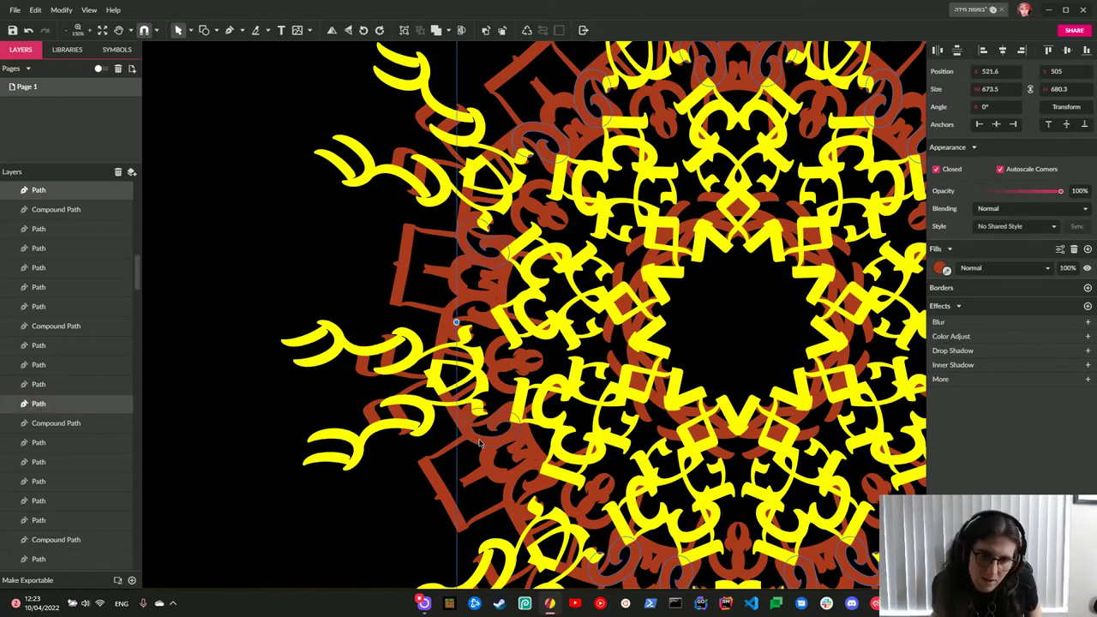
pyautogui.scroll(-2, 480, 443)
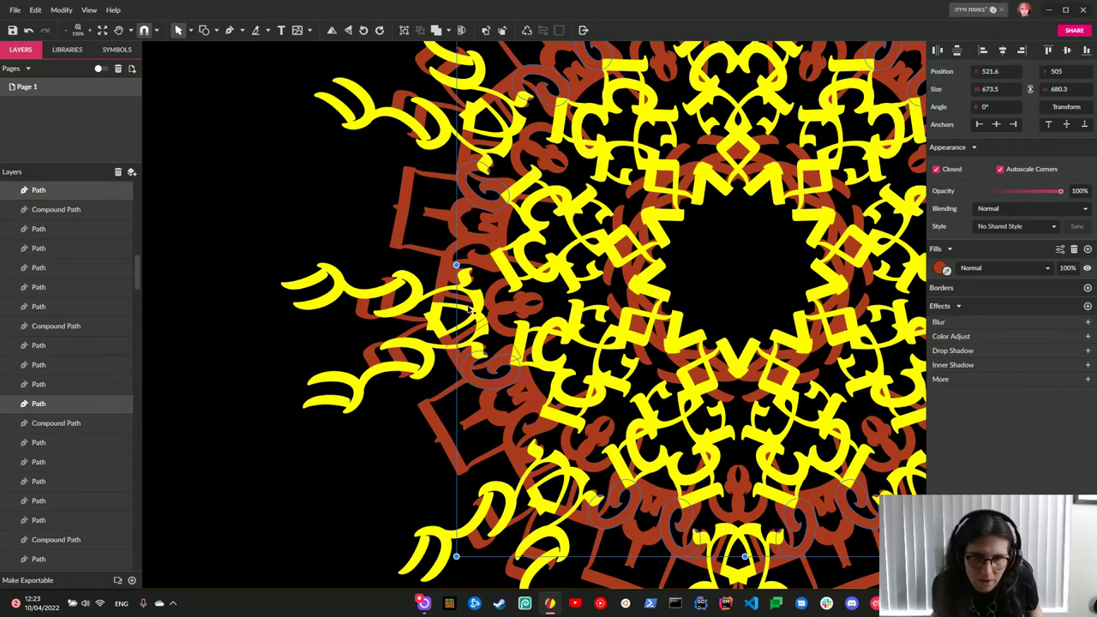
pyautogui.moveTo(456, 265); pyautogui.dragTo(441, 265)
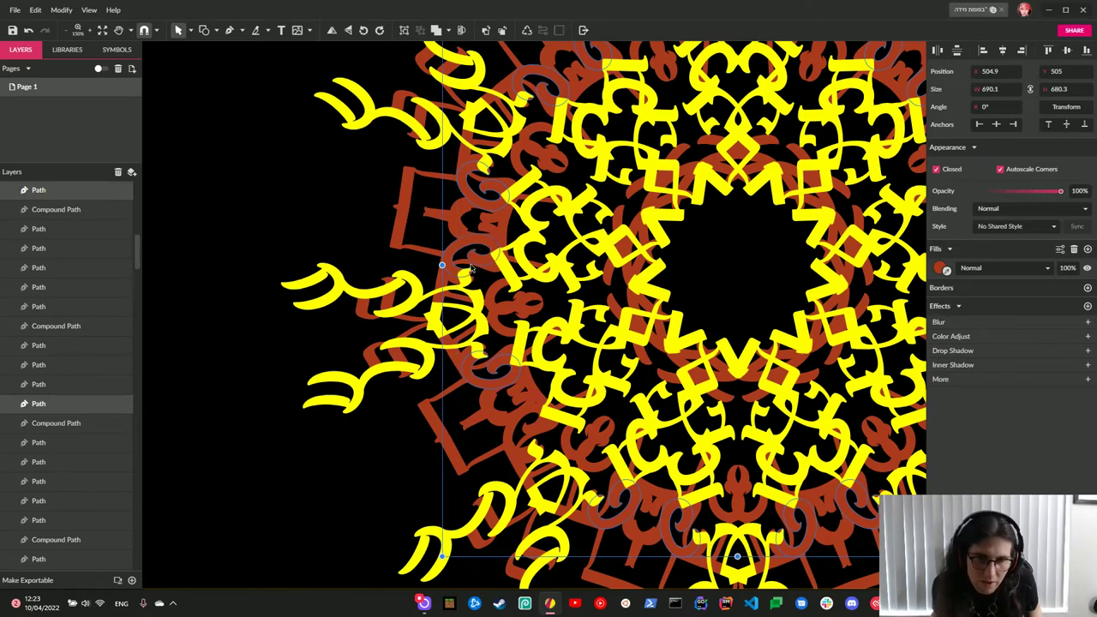
# Eyedrop the mandala's yellow into the selected paths, move them into a nested group, and clear the selection.
pyautogui.hscroll(3, 508, 311)
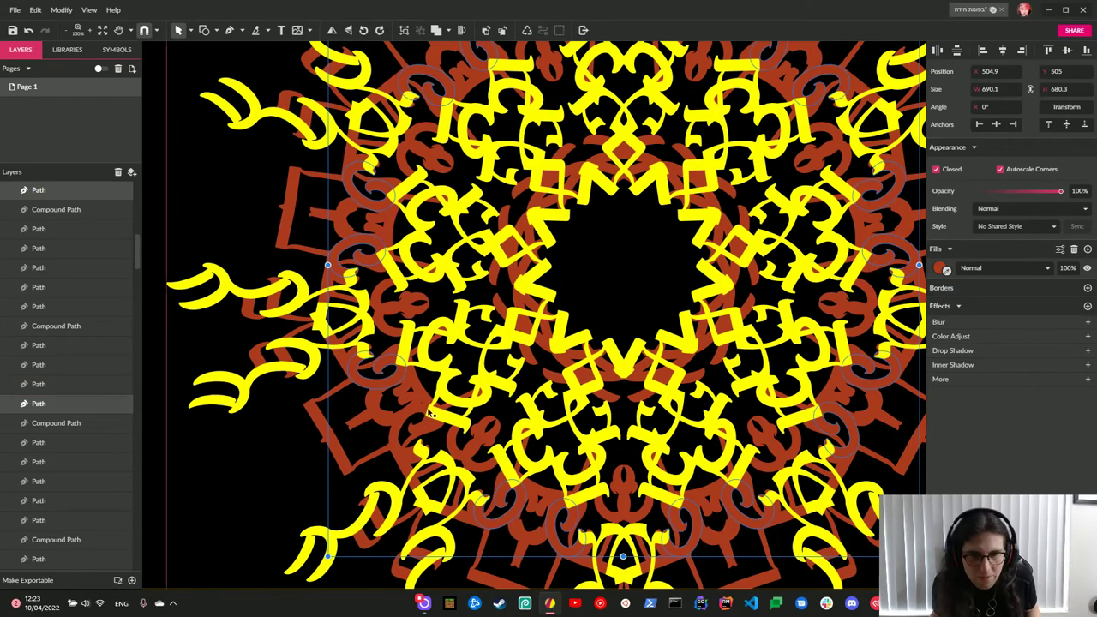
pyautogui.scroll(3, 447, 407)
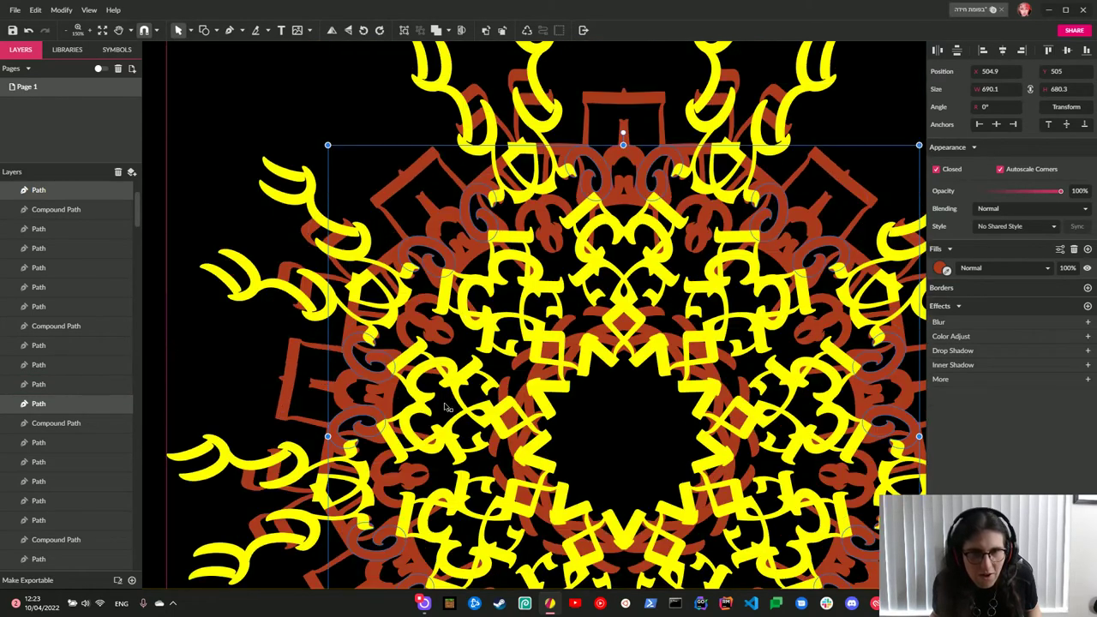
pyautogui.hscroll(3, 446, 407)
pyautogui.scroll(-4, 446, 407)
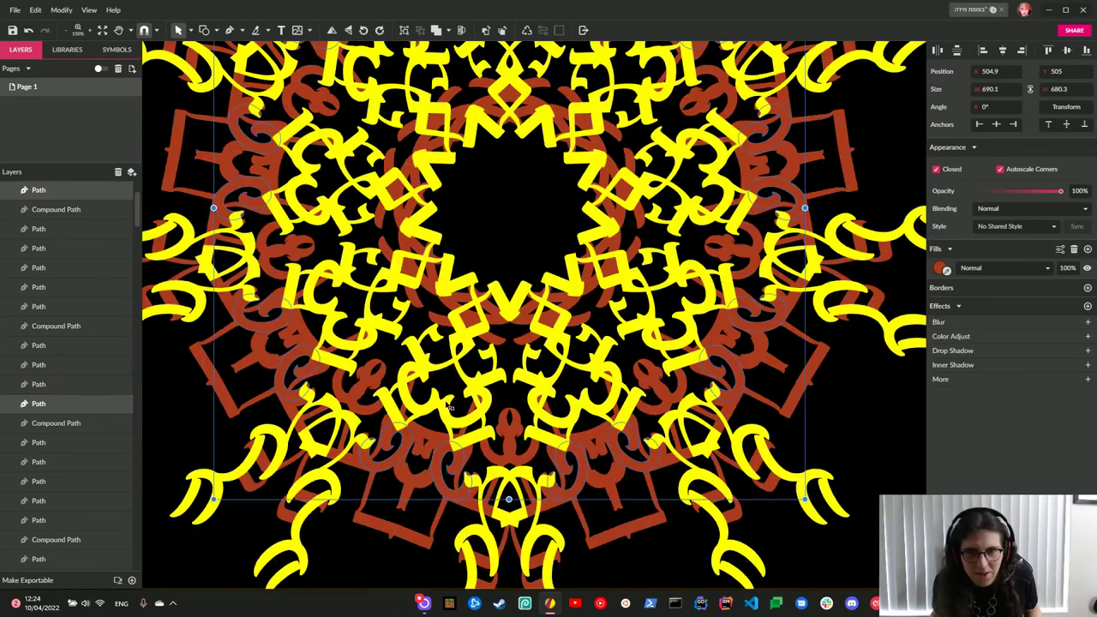
pyautogui.hscroll(-1, 447, 405)
pyautogui.moveTo(947, 272)
pyautogui.mouseDown()
pyautogui.moveTo(919, 265)
pyautogui.moveTo(767, 286)
pyautogui.moveTo(770, 297)
pyautogui.mouseUp()
pyautogui.scroll(2, 49, 449)
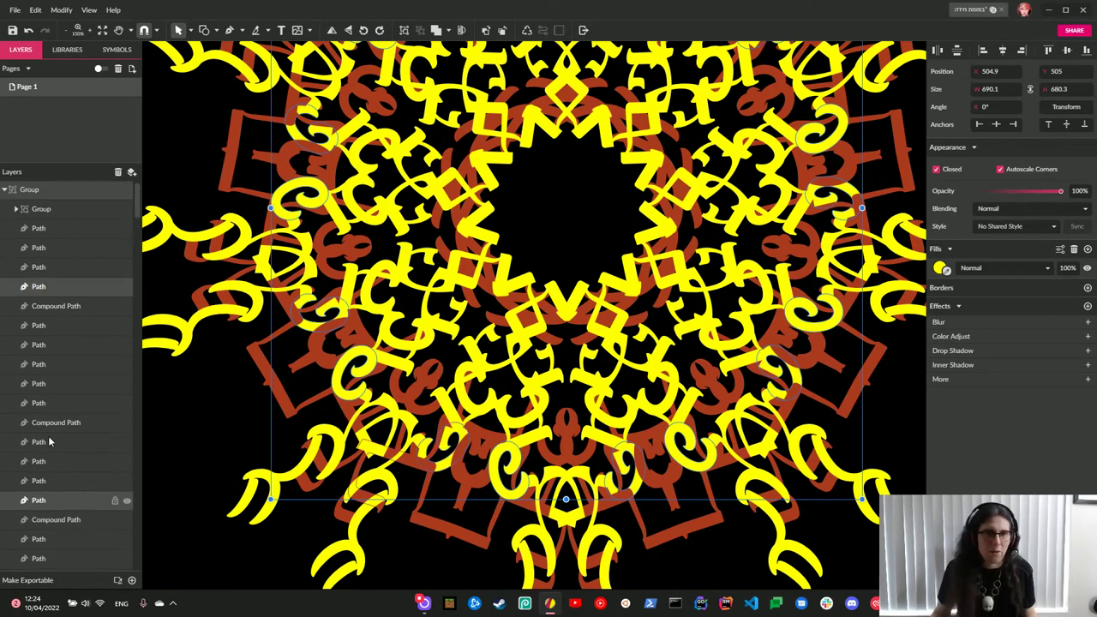
pyautogui.moveTo(47, 289); pyautogui.dragTo(51, 214)
pyautogui.press('Escape')
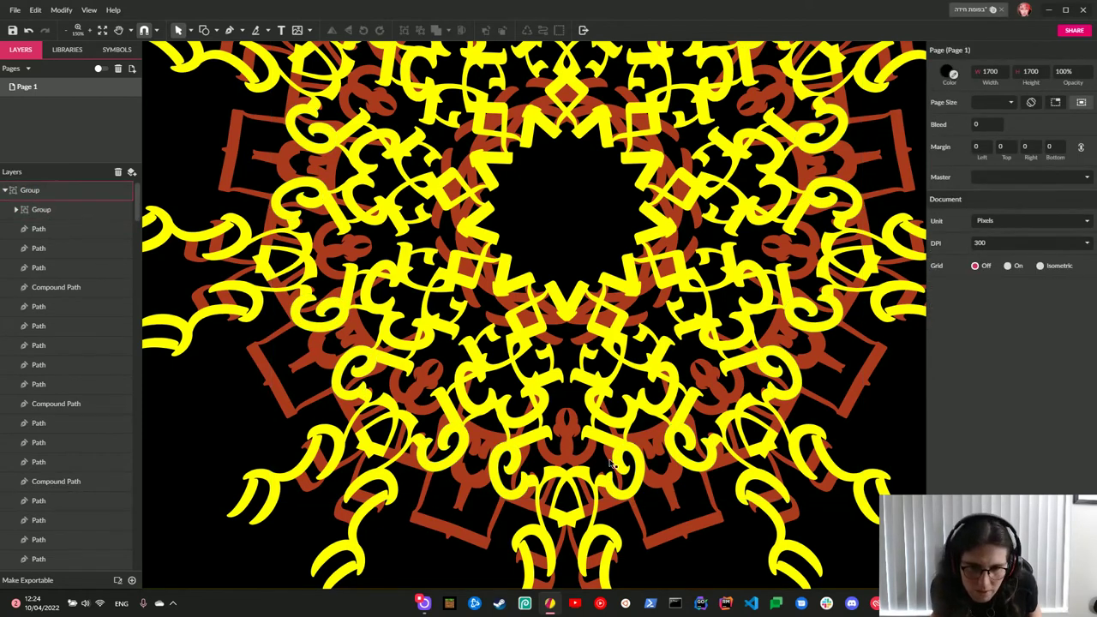
# Shift the mandala group up slightly and select one letter path inside it.
pyautogui.moveTo(551, 522); pyautogui.dragTo(545, 460)
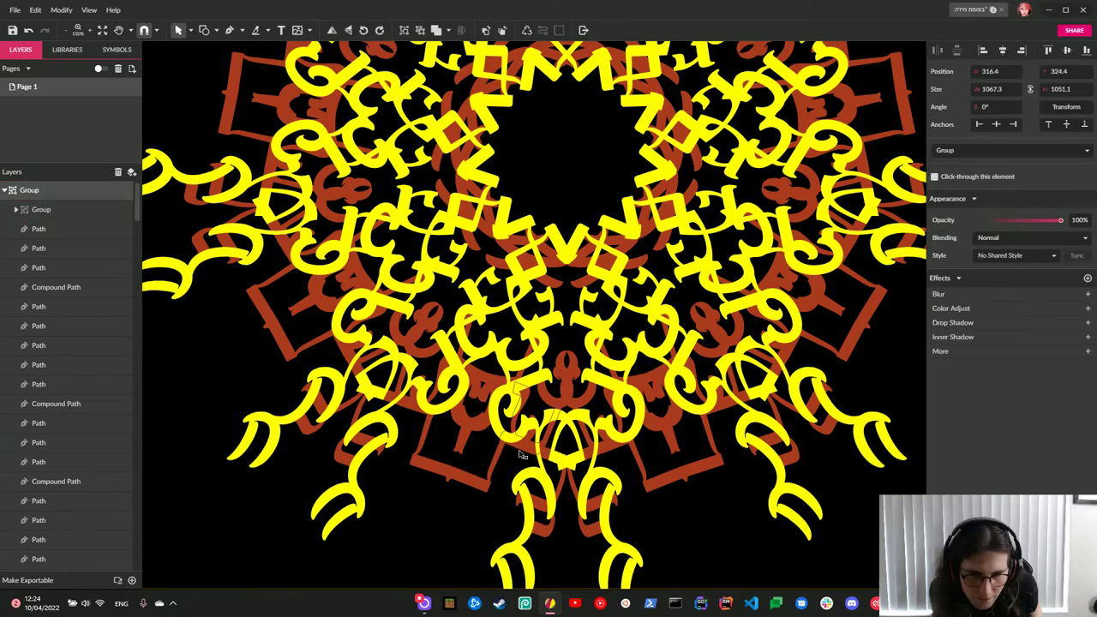
pyautogui.doubleClick(542, 460)
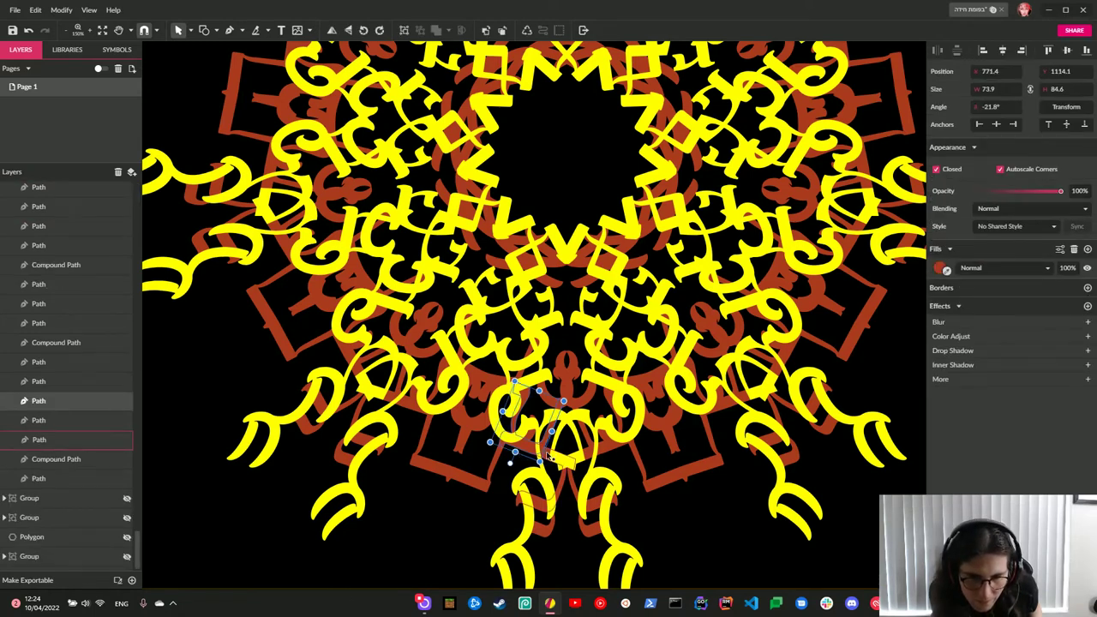
pyautogui.press('Escape')
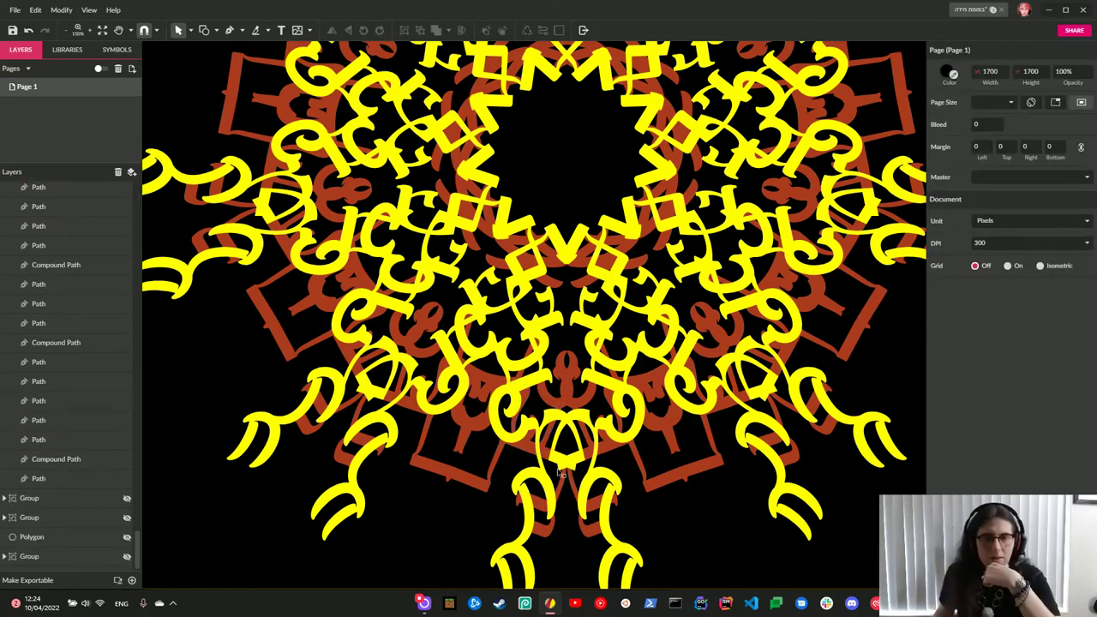
pyautogui.click(546, 455)
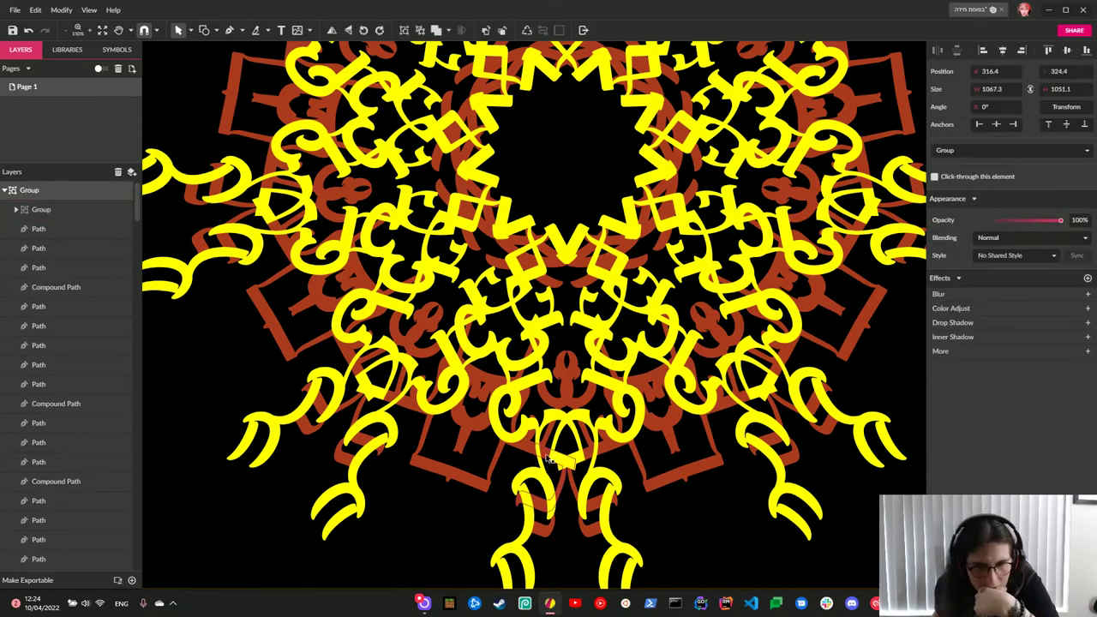
pyautogui.doubleClick(547, 458)
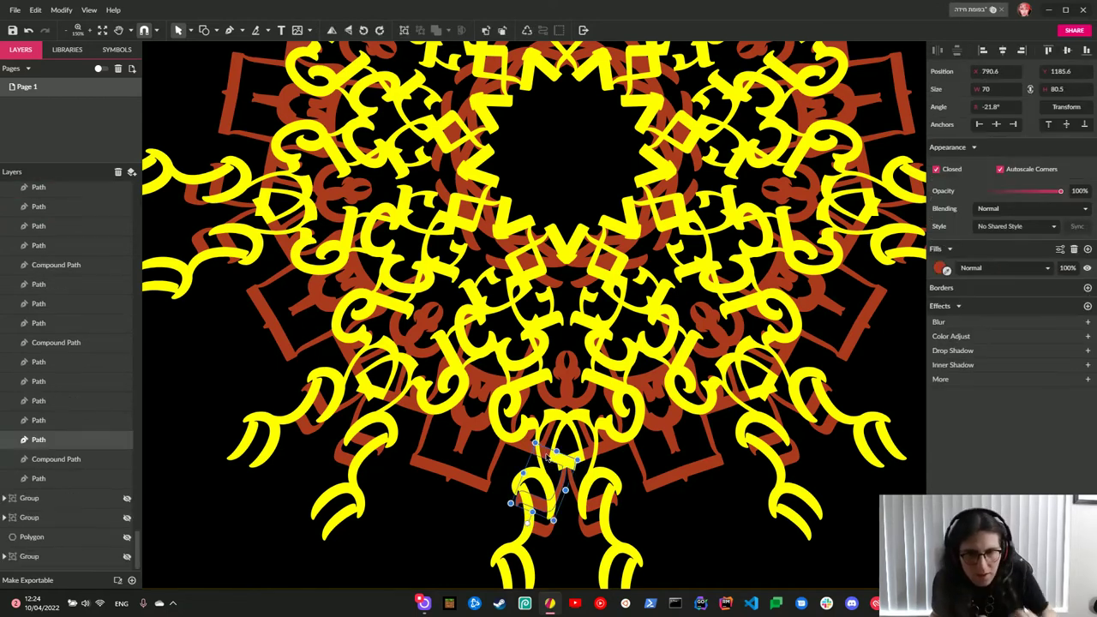
# Add neighbouring brown letter paths at the bottom, right and left to the selection.
pyautogui.keyDown('shift'); pyautogui.click(590, 460); pyautogui.keyUp('shift')
pyautogui.keyDown('shift'); pyautogui.click(592, 531); pyautogui.keyUp('shift')
pyautogui.keyDown('shift'); pyautogui.click(554, 537); pyautogui.keyUp('shift')
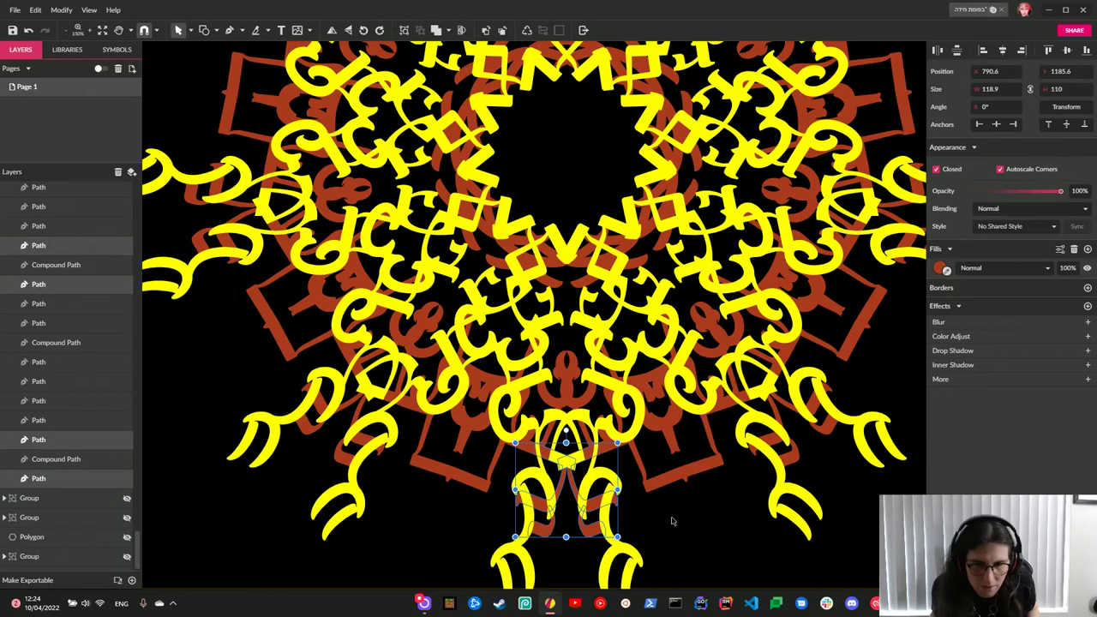
pyautogui.keyDown('shift'); pyautogui.click(796, 460); pyautogui.keyUp('shift')
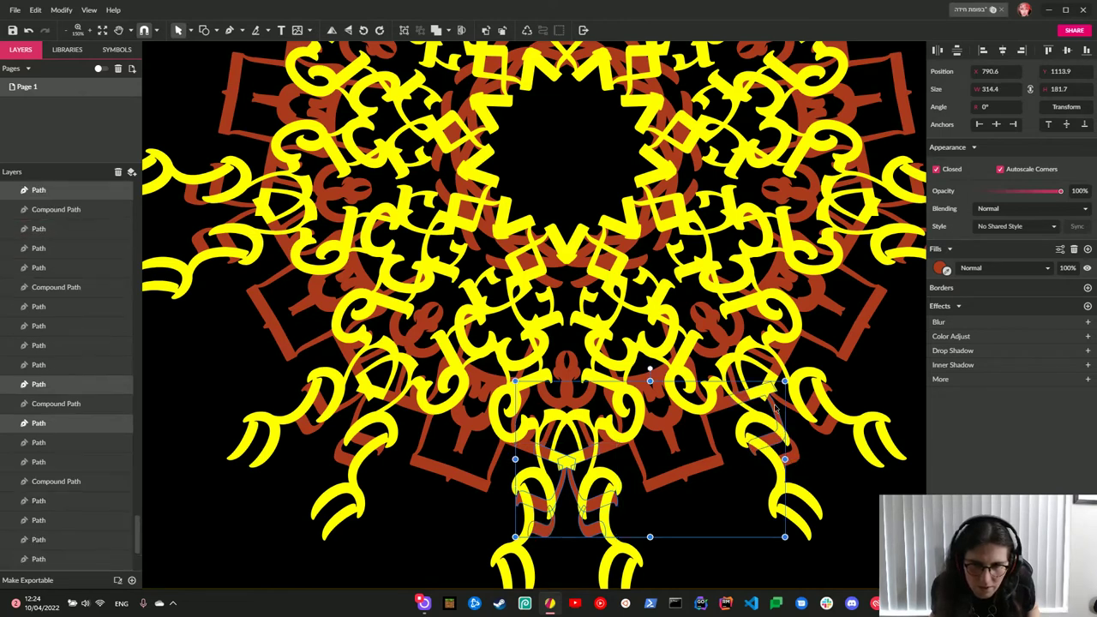
pyautogui.keyDown('shift'); pyautogui.click(818, 441); pyautogui.keyUp('shift')
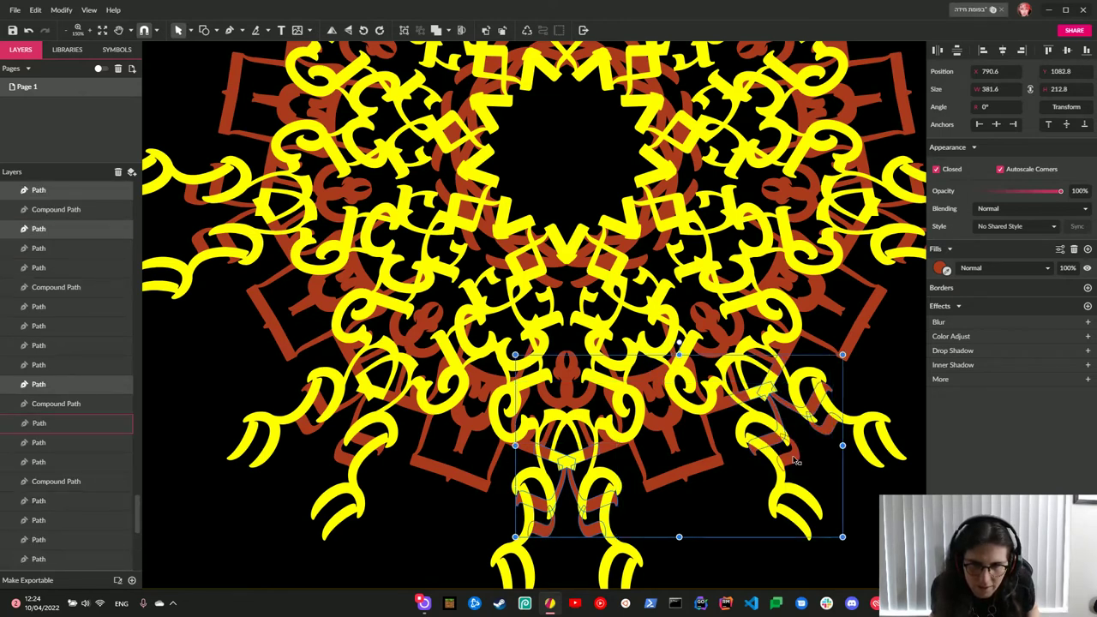
pyautogui.keyDown('shift'); pyautogui.click(343, 463); pyautogui.keyUp('shift')
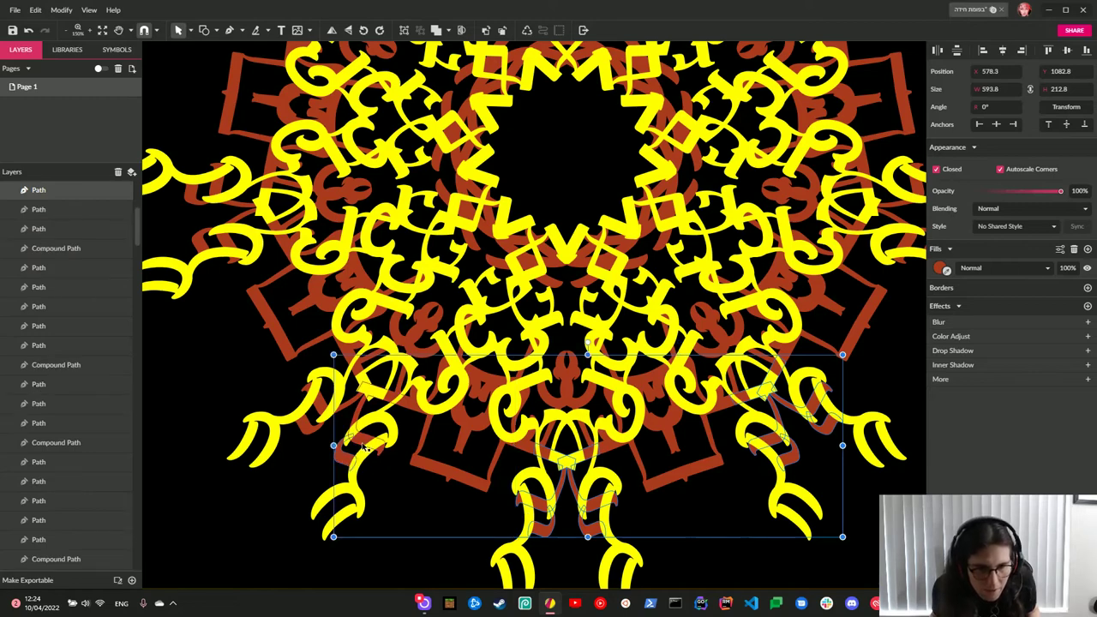
pyautogui.keyDown('shift'); pyautogui.click(319, 412); pyautogui.keyUp('shift')
# Extend the selection with the brown letter paths on the upper left.
pyautogui.scroll(2, 319, 412)
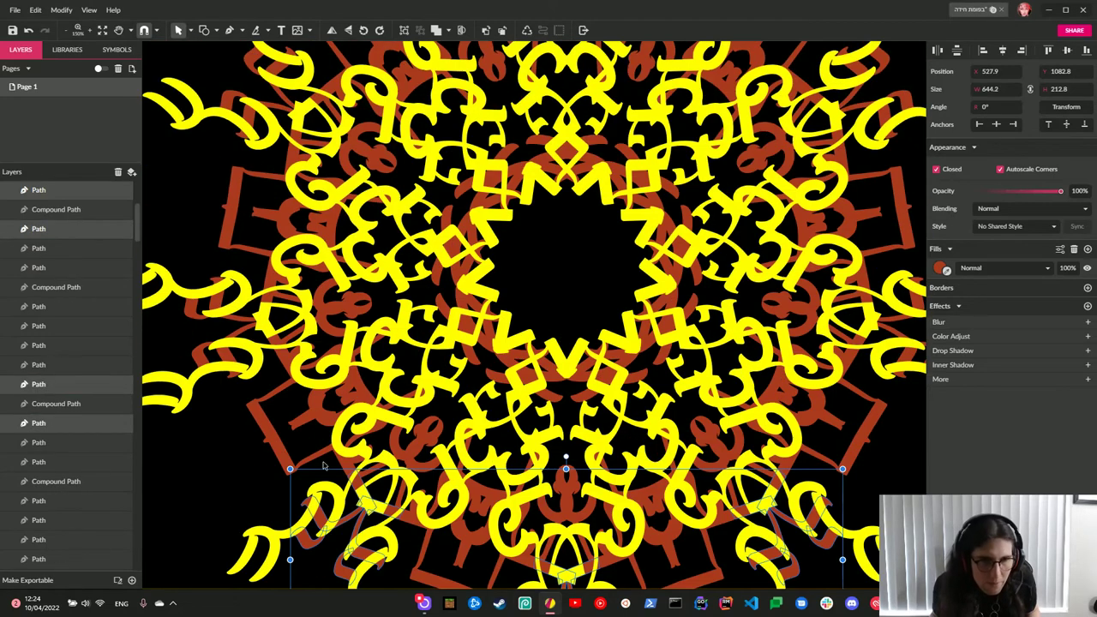
pyautogui.hscroll(-1, 319, 412)
pyautogui.keyDown('shift'); pyautogui.click(257, 356); pyautogui.keyUp('shift')
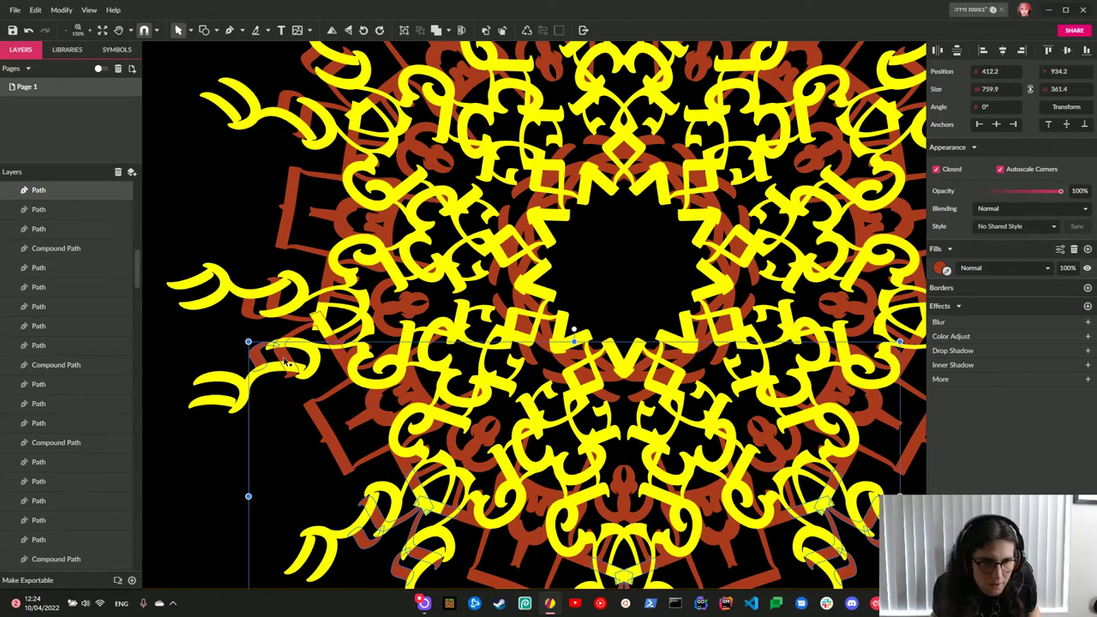
pyautogui.keyDown('shift'); pyautogui.click(282, 351); pyautogui.keyUp('shift')
pyautogui.keyDown('shift'); pyautogui.click(276, 306); pyautogui.keyUp('shift')
pyautogui.keyDown('shift'); pyautogui.click(276, 307); pyautogui.keyUp('shift')
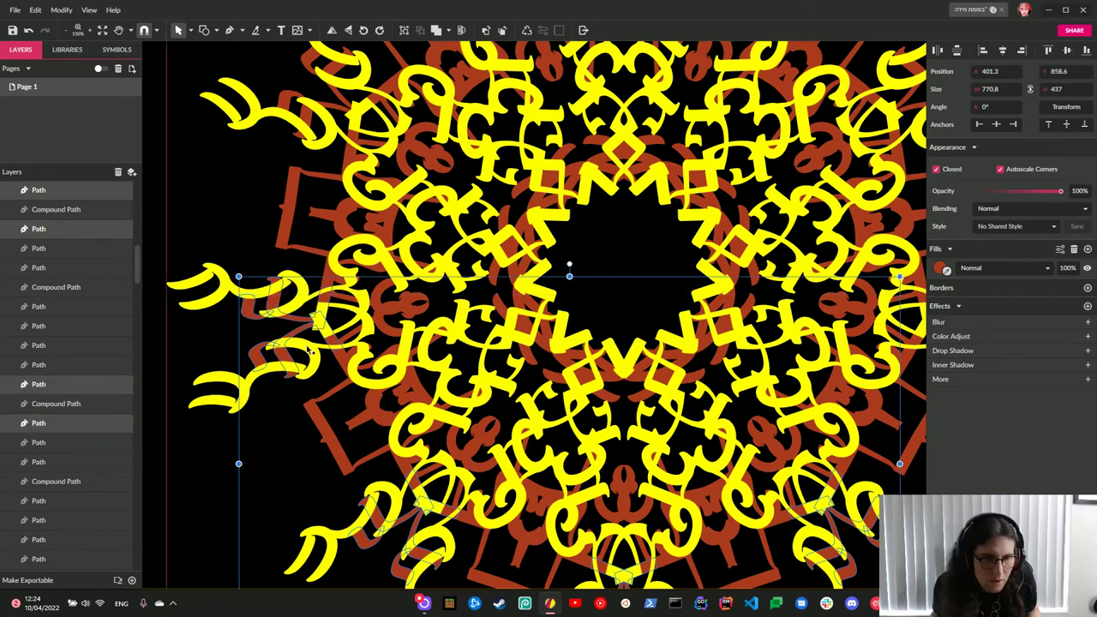
pyautogui.scroll(2, 291, 257)
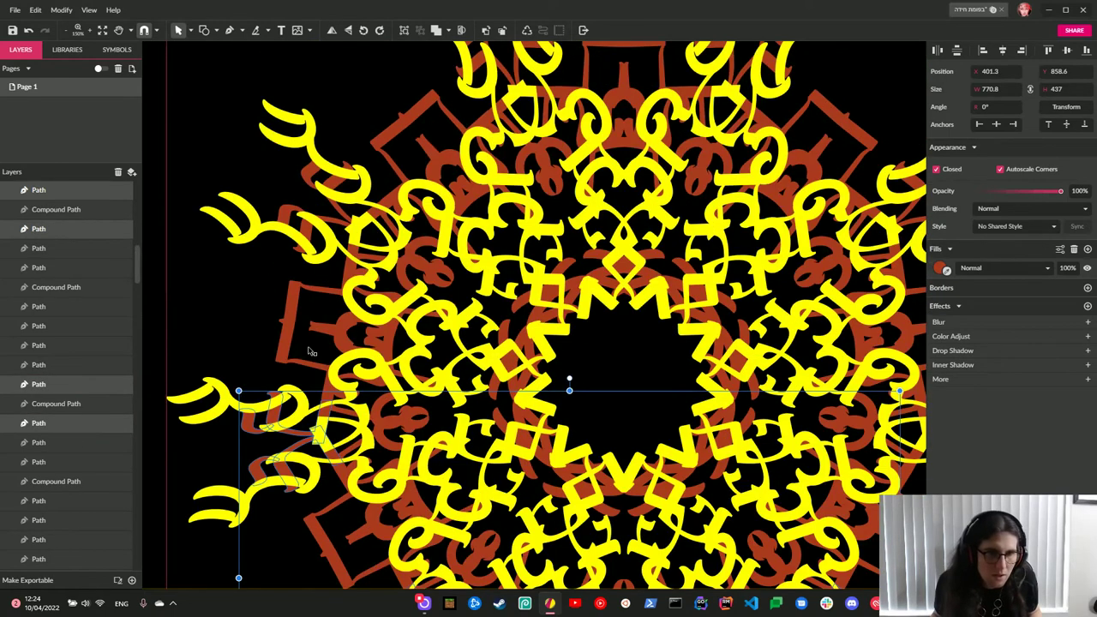
pyautogui.keyDown('shift'); pyautogui.click(314, 231); pyautogui.keyUp('shift')
pyautogui.keyDown('shift'); pyautogui.click(332, 184); pyautogui.keyUp('shift')
pyautogui.scroll(3, 484, 182)
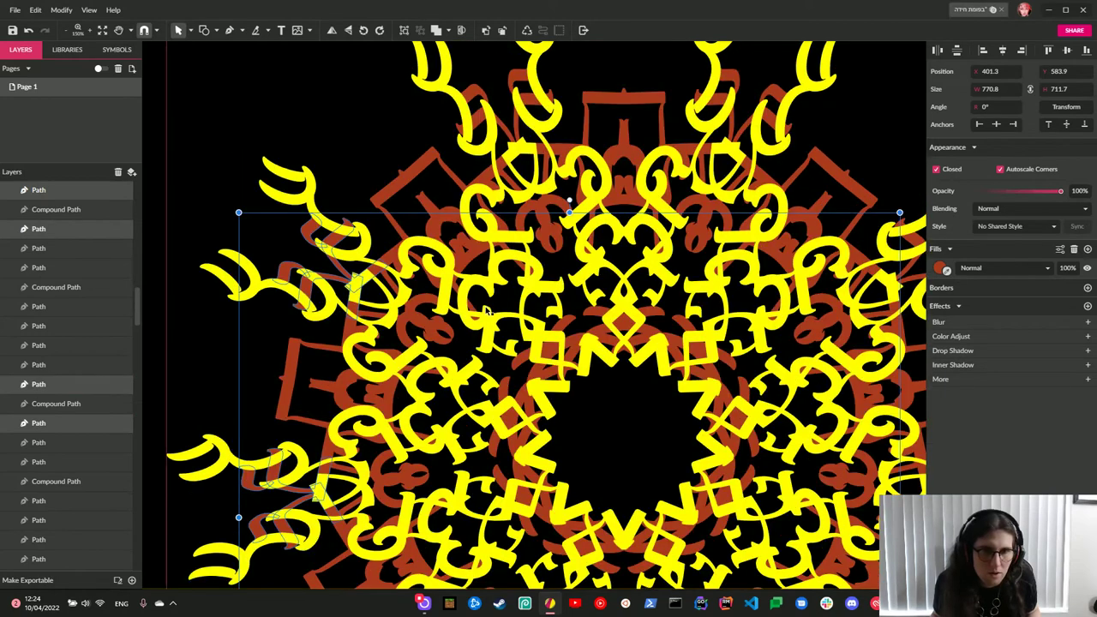
# Add the brown paths along the top and right side to the selection.
pyautogui.keyDown('shift'); pyautogui.click(483, 177); pyautogui.keyUp('shift')
pyautogui.keyDown('shift'); pyautogui.click(483, 154); pyautogui.keyUp('shift')
pyautogui.keyDown('shift'); pyautogui.click(524, 152); pyautogui.keyUp('shift')
pyautogui.keyDown('shift'); pyautogui.click(528, 154); pyautogui.keyUp('shift')
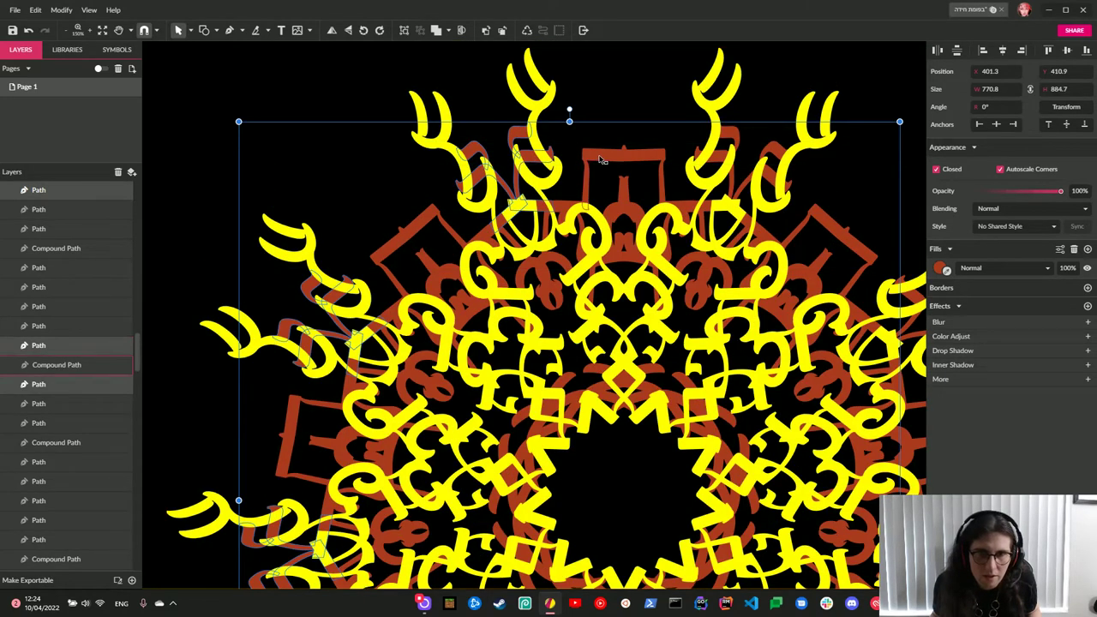
pyautogui.keyDown('shift'); pyautogui.click(774, 159); pyautogui.keyUp('shift')
pyautogui.hscroll(5, 775, 299)
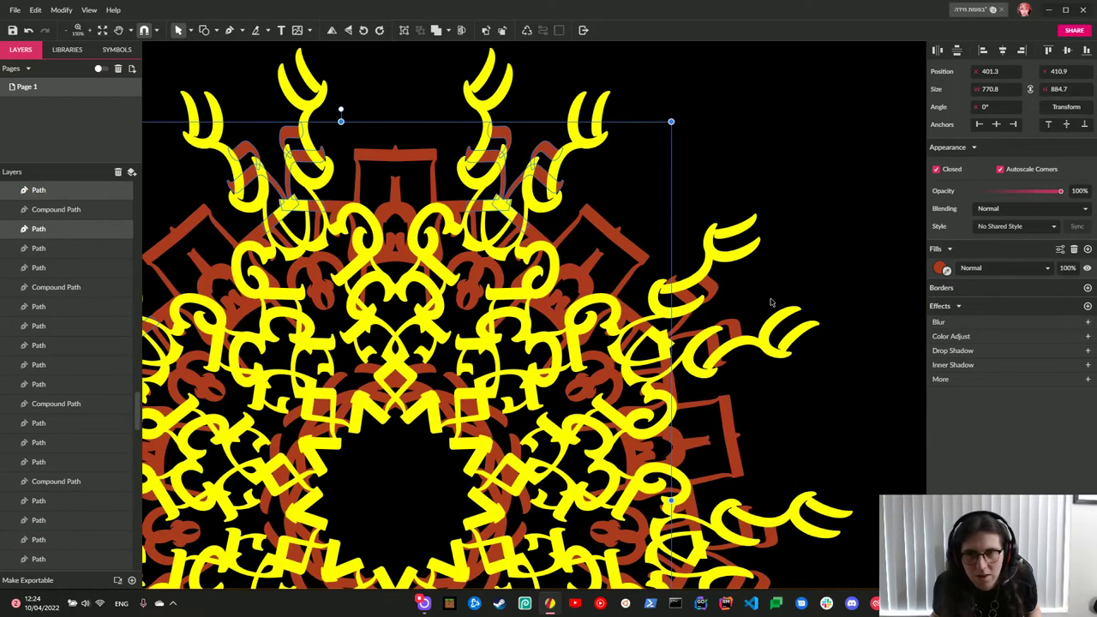
pyautogui.keyDown('shift'); pyautogui.click(686, 323); pyautogui.keyUp('shift')
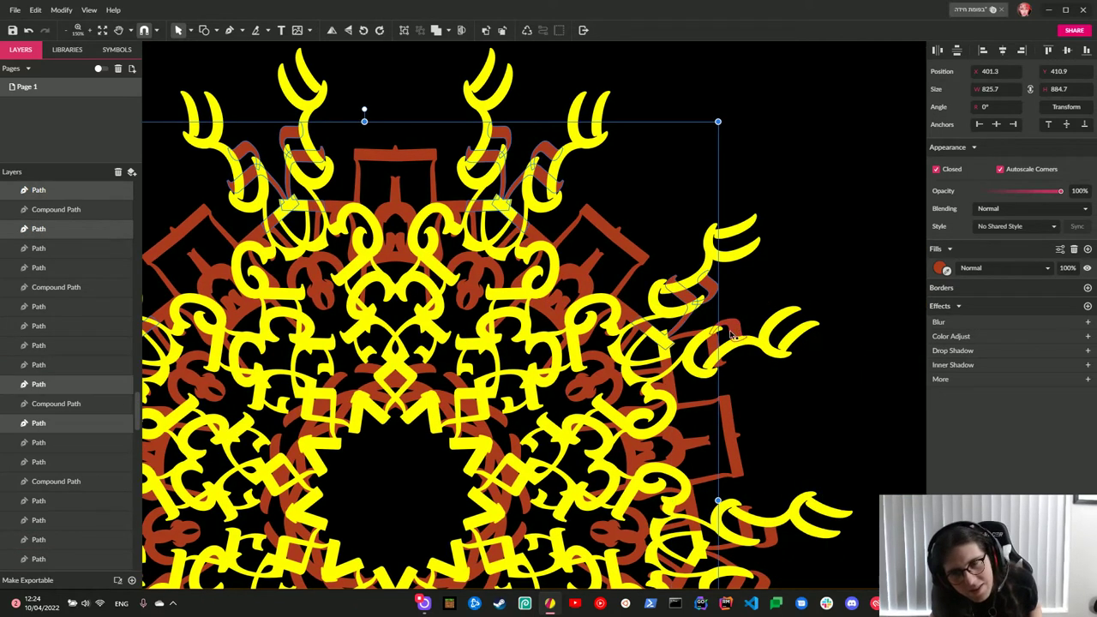
pyautogui.keyDown('shift'); pyautogui.click(726, 405); pyautogui.keyUp('shift')
pyautogui.scroll(-3, 726, 406)
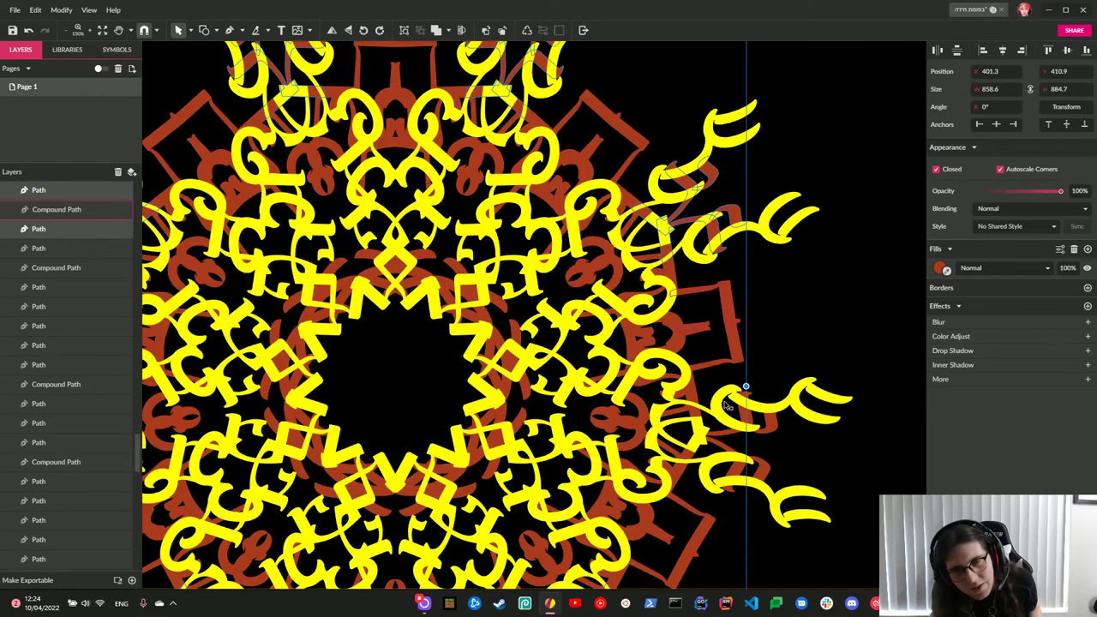
pyautogui.scroll(-2, 725, 405)
pyautogui.keyDown('shift'); pyautogui.click(769, 370); pyautogui.keyUp('shift')
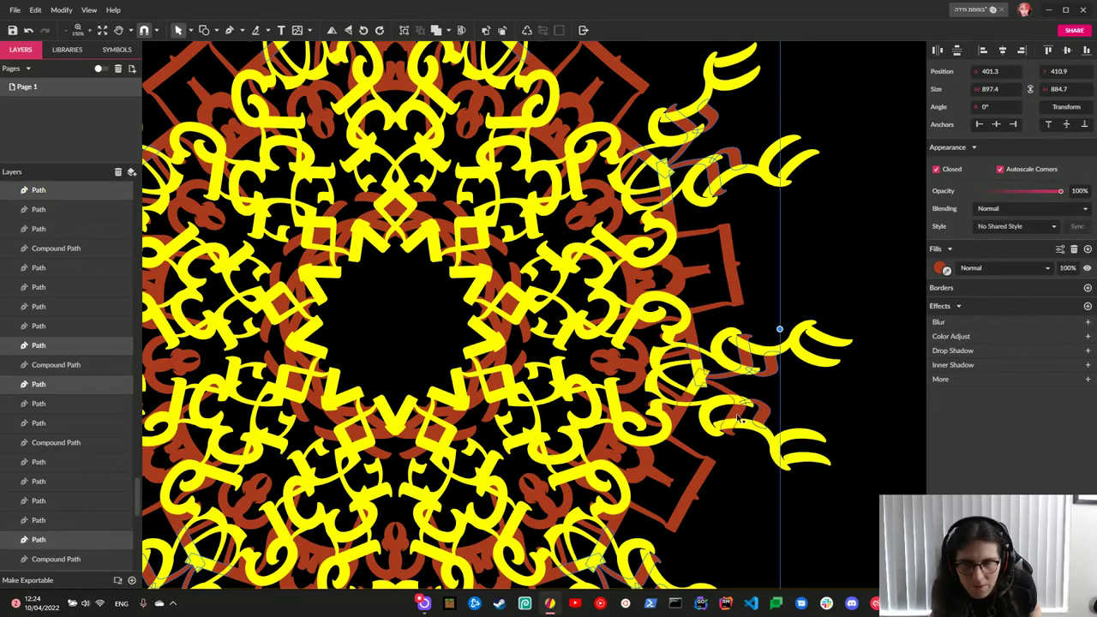
# Fill the selected pieces yellow and move the path into the nested group.
pyautogui.scroll(-3, 737, 420)
pyautogui.scroll(-1, 739, 420)
pyautogui.hscroll(-2, 739, 421)
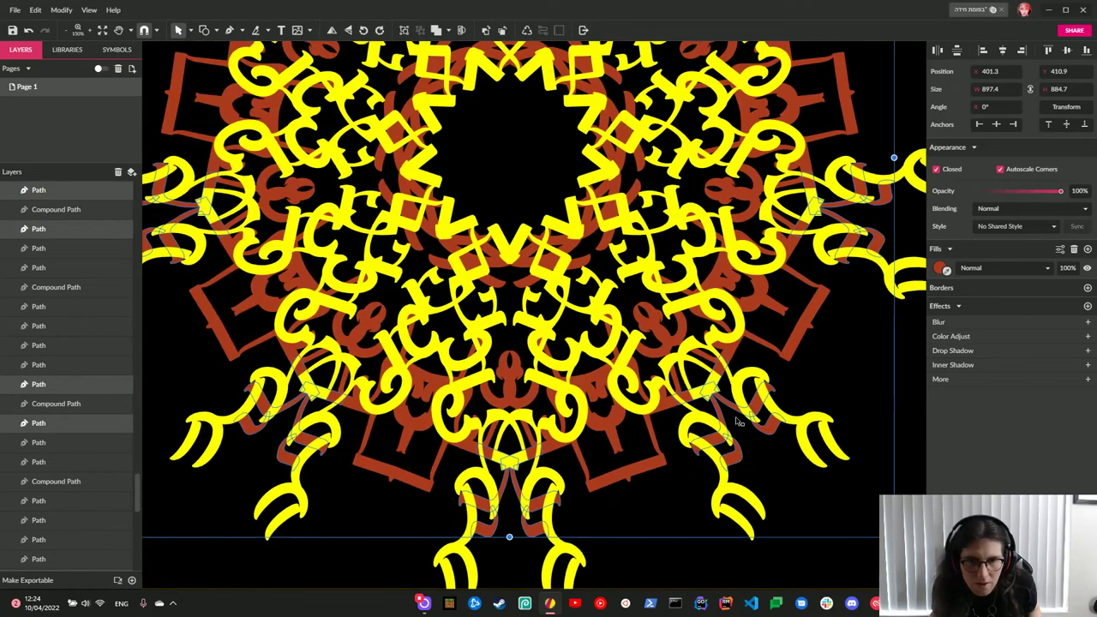
pyautogui.scroll(3, 739, 420)
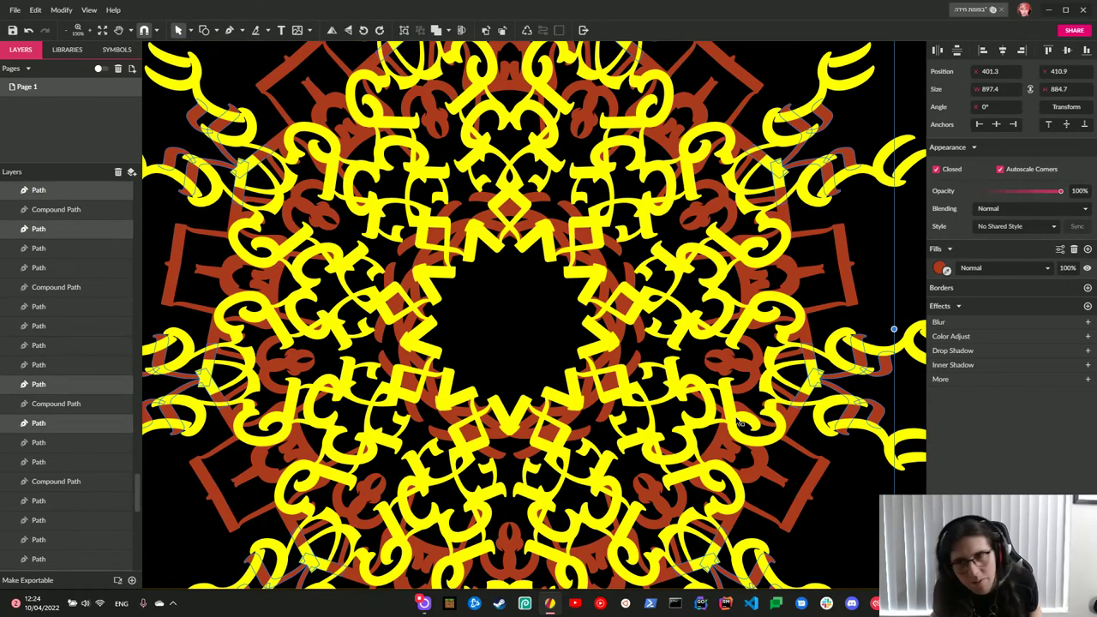
pyautogui.scroll(2, 739, 422)
pyautogui.hscroll(-3, 738, 423)
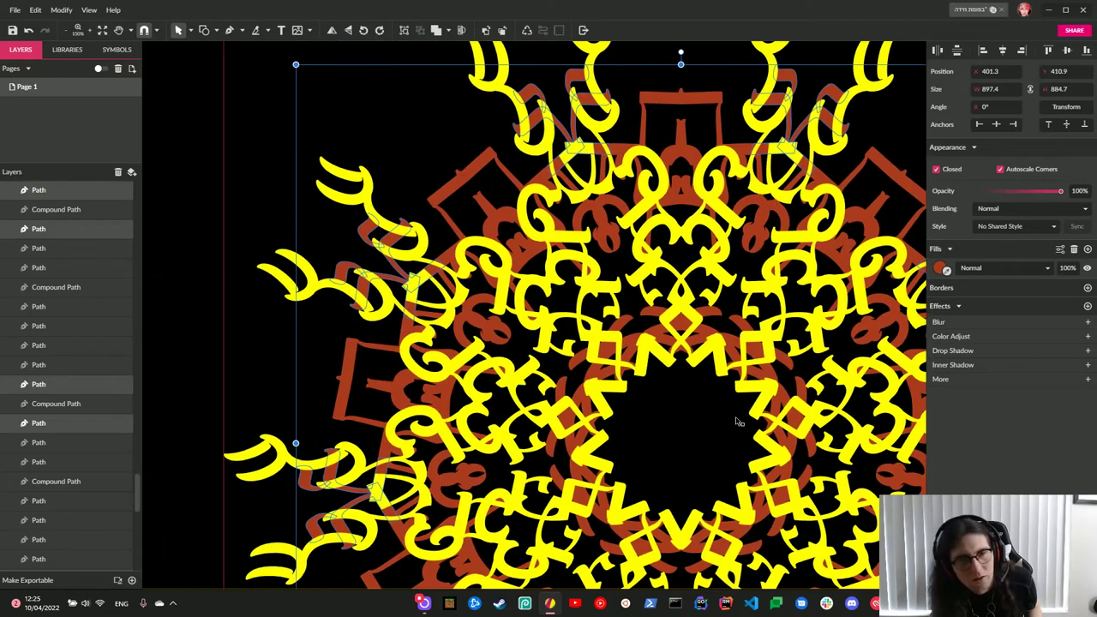
pyautogui.scroll(-2, 737, 422)
pyautogui.hscroll(1, 737, 422)
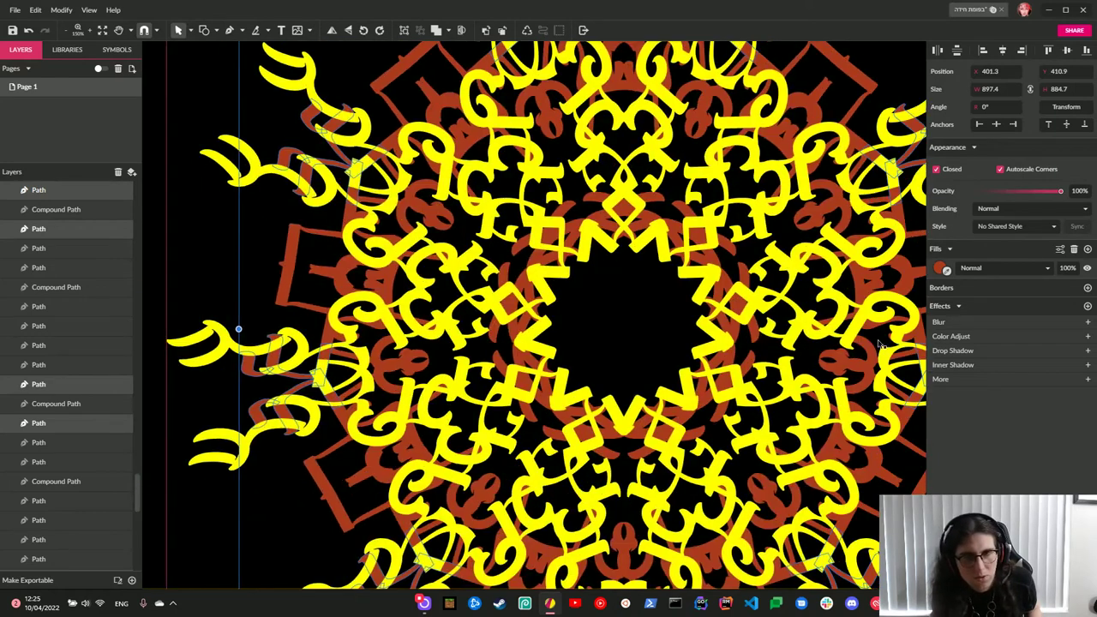
pyautogui.click(837, 239)
pyautogui.scroll(1, 73, 360)
pyautogui.scroll(15, 73, 393)
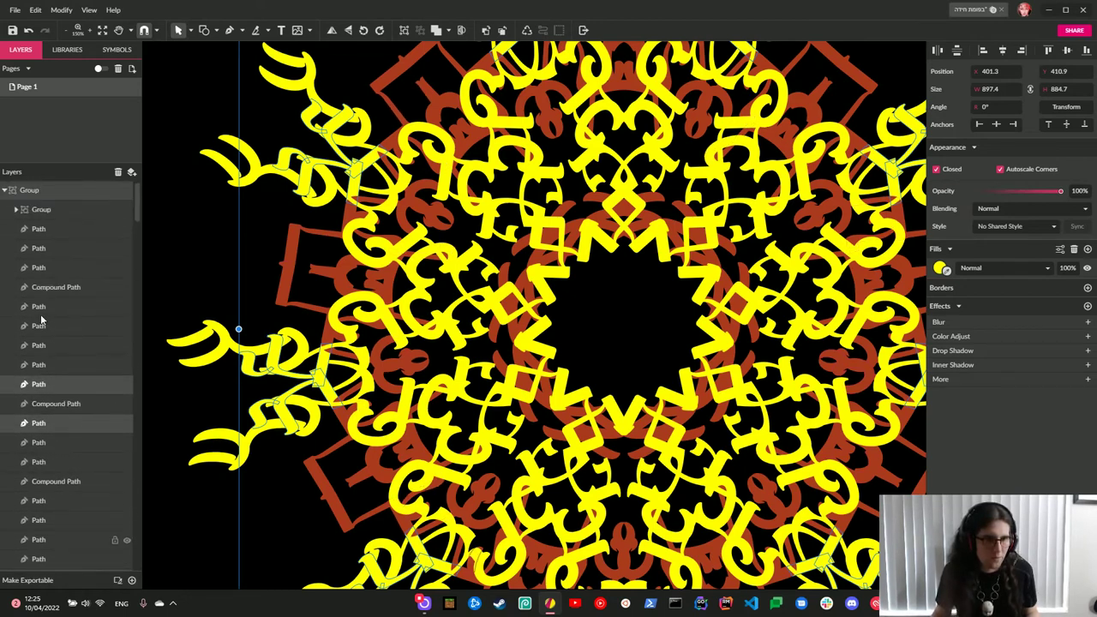
pyautogui.moveTo(47, 388); pyautogui.dragTo(51, 212)
# Clear the selection, scroll to the mandala's top, and select the top-level mandala Group.
pyautogui.click(189, 217)
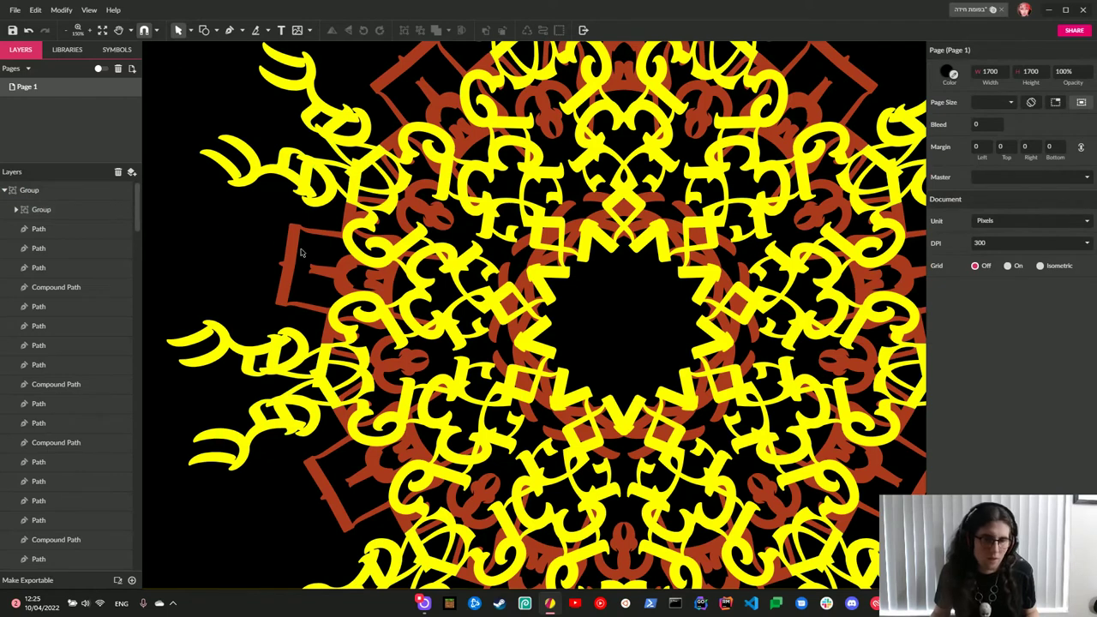
pyautogui.scroll(2, 569, 223)
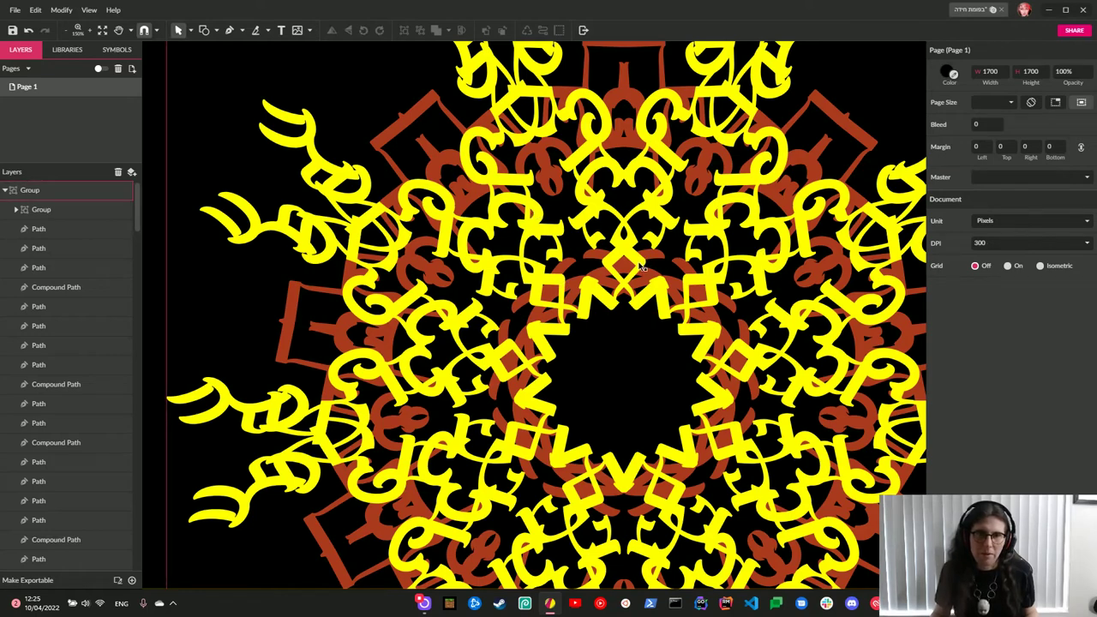
pyautogui.scroll(4, 648, 259)
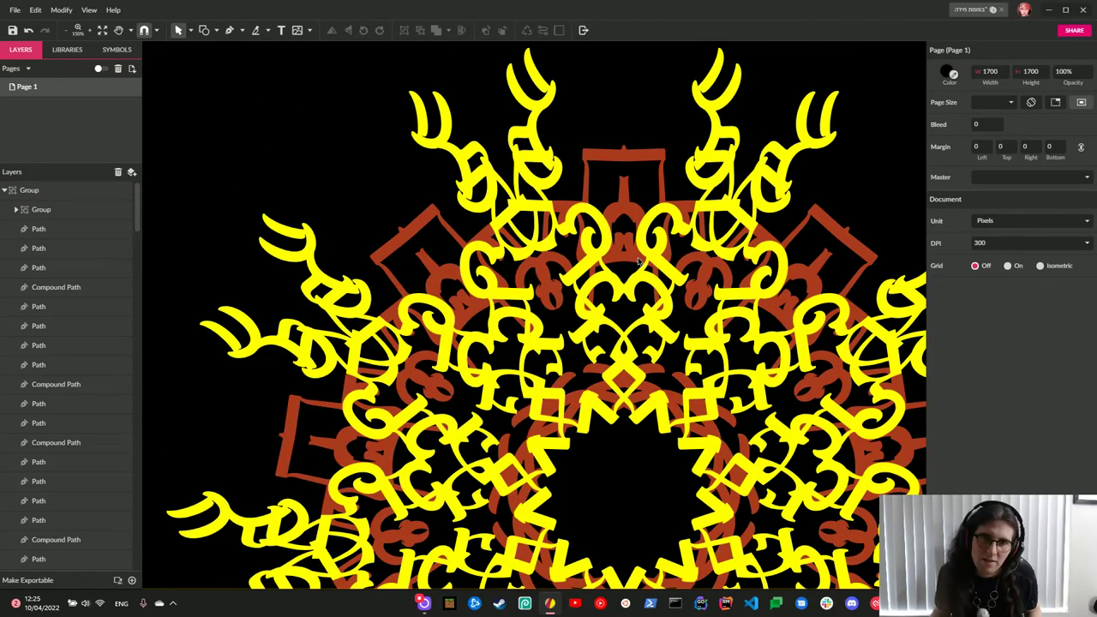
pyautogui.scroll(-2, 638, 262)
pyautogui.click(639, 262)
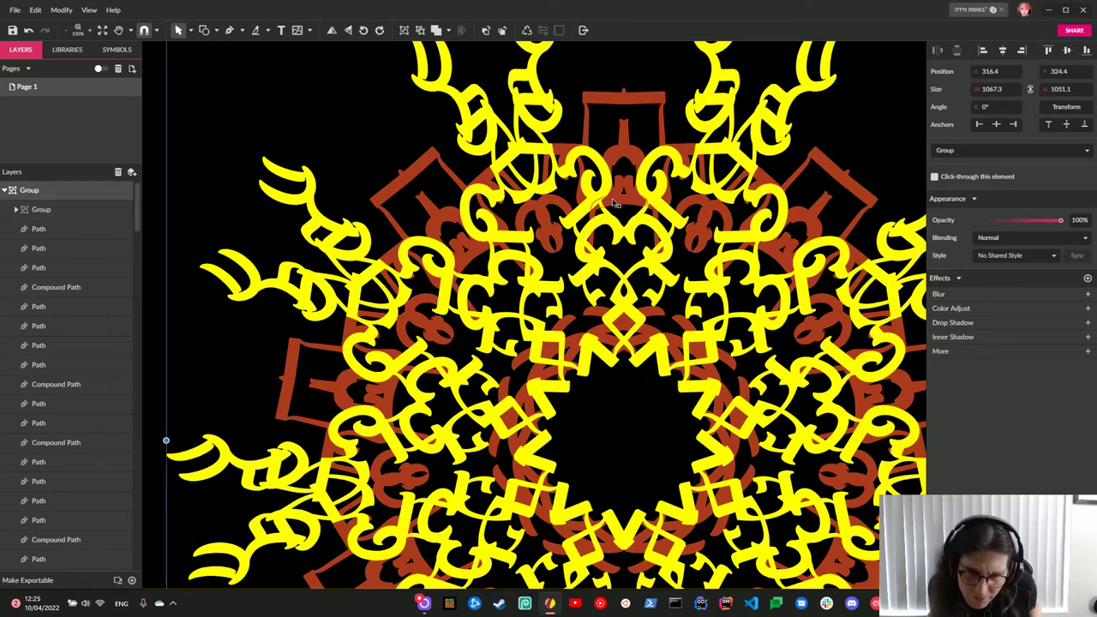
# Select the small brown arc near the mandala's top and zoom to it with Ctrl+2.
pyautogui.scroll(5, 613, 203)
pyautogui.scroll(5, 614, 203)
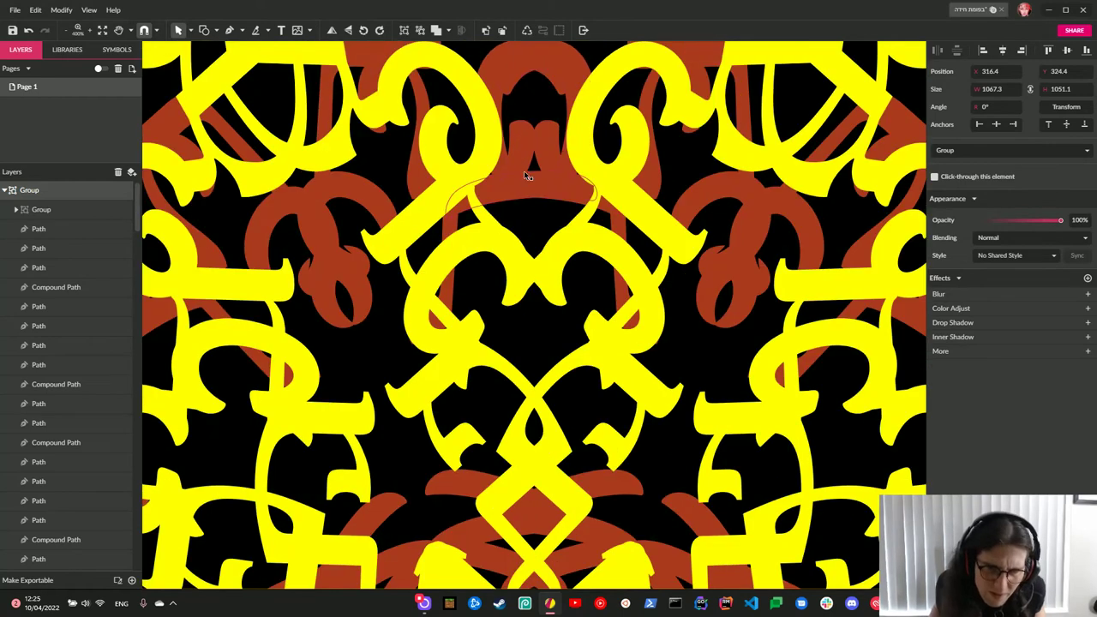
pyautogui.doubleClick(533, 188)
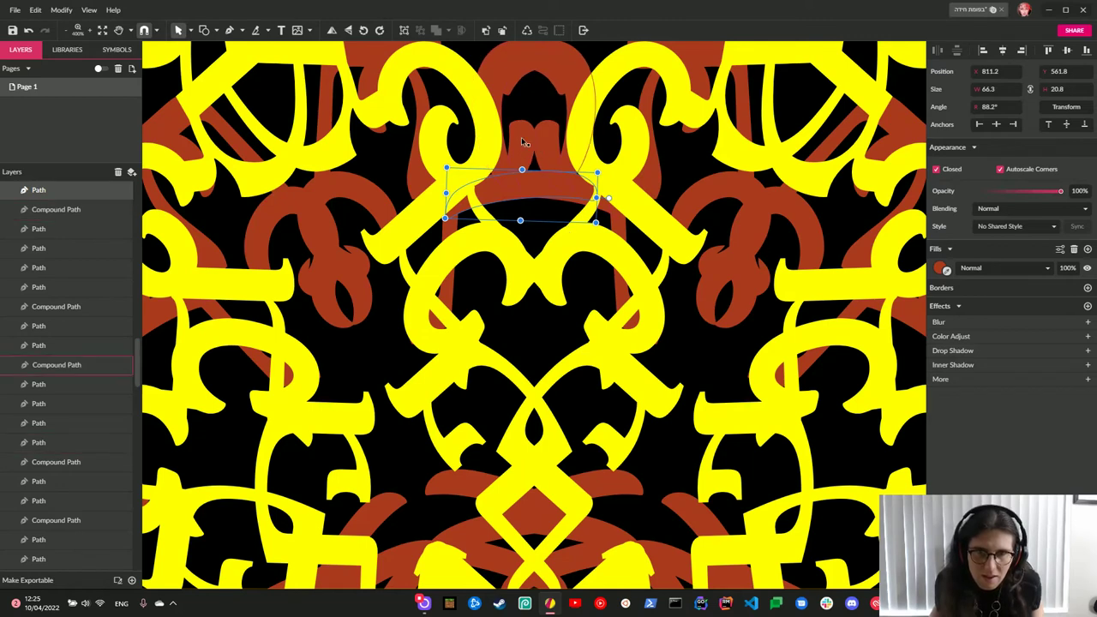
pyautogui.scroll(3, 506, 138)
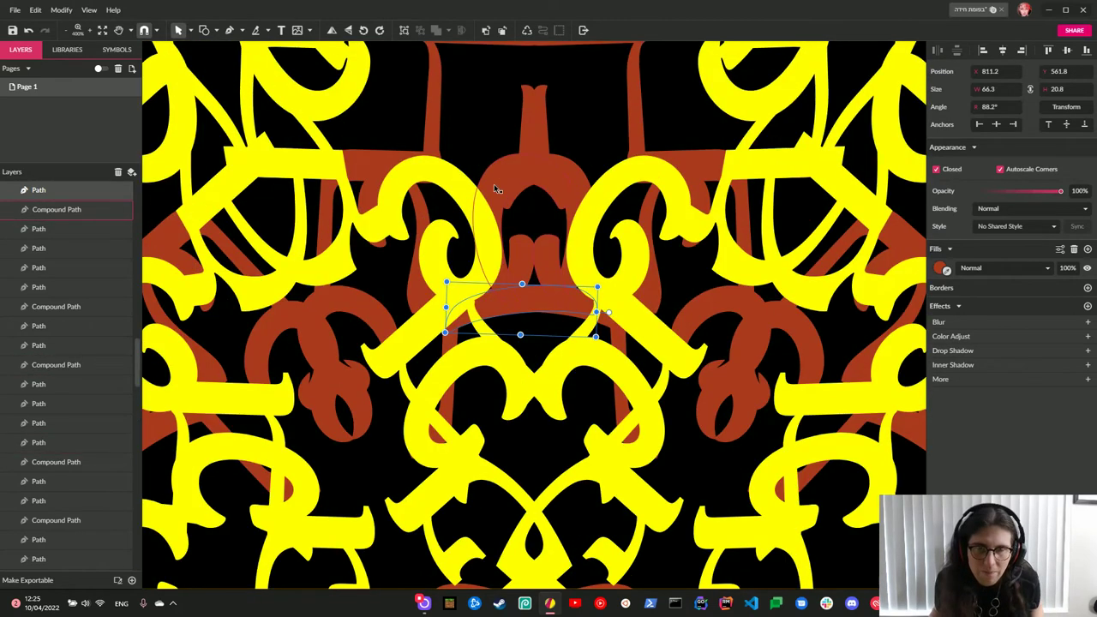
pyautogui.scroll(2, 497, 206)
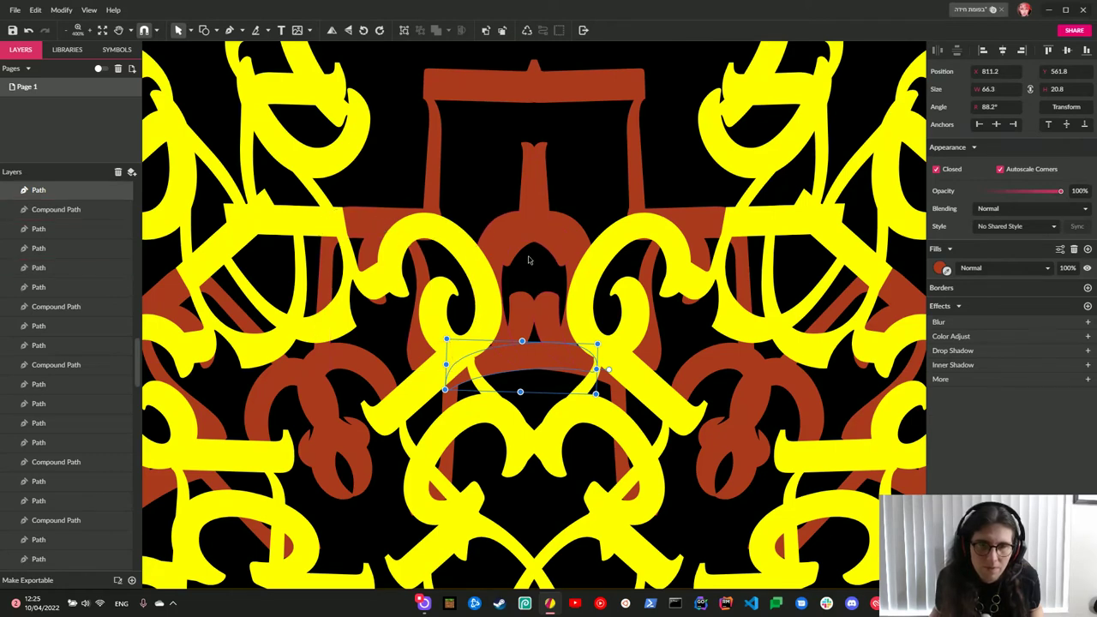
pyautogui.scroll(2, 497, 244)
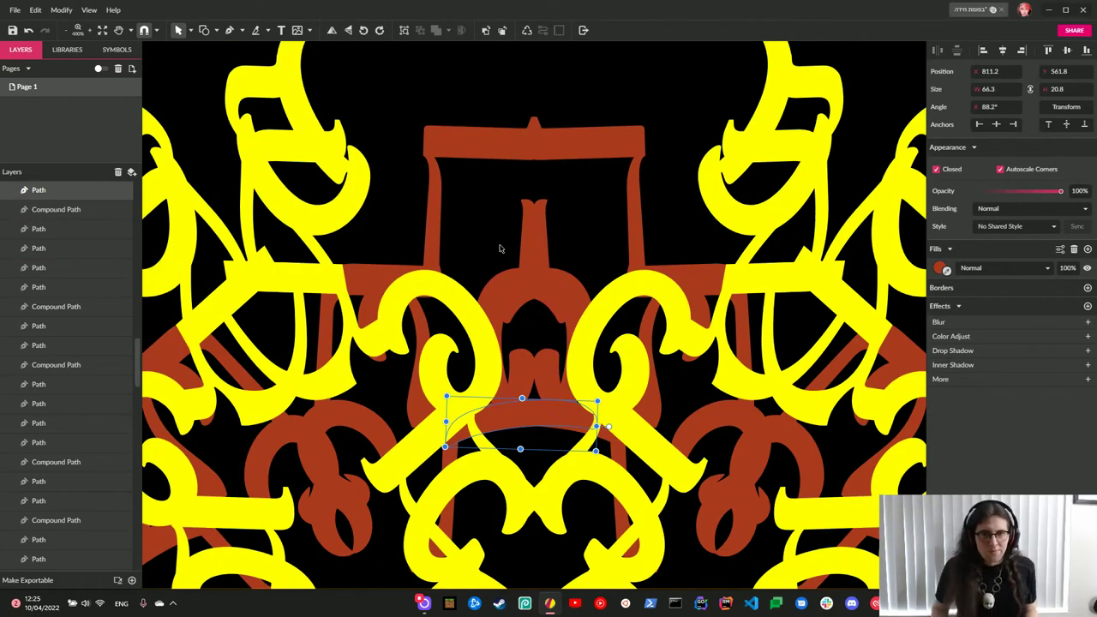
pyautogui.scroll(-5, 500, 249)
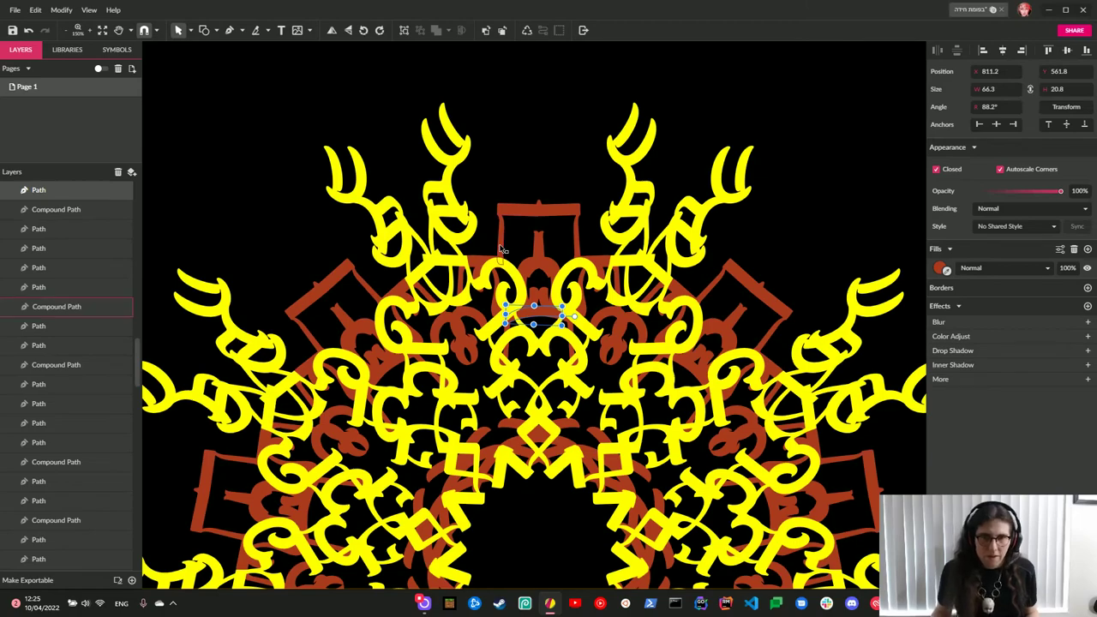
pyautogui.scroll(-2, 501, 247)
pyautogui.scroll(-6, 501, 248)
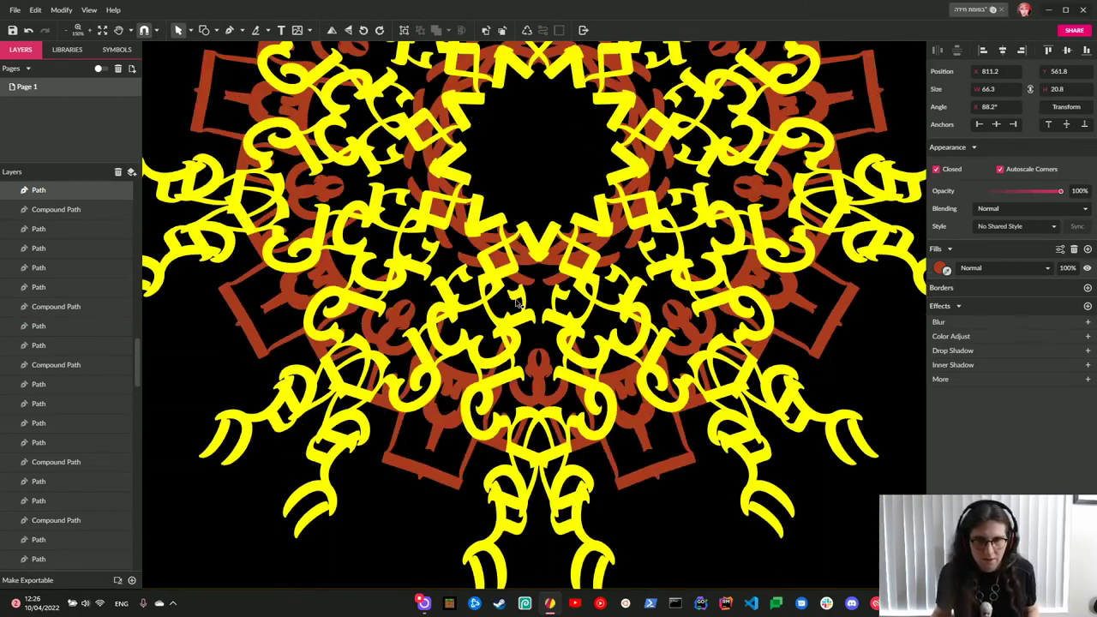
pyautogui.scroll(-3, 515, 303)
pyautogui.scroll(-3, 534, 299)
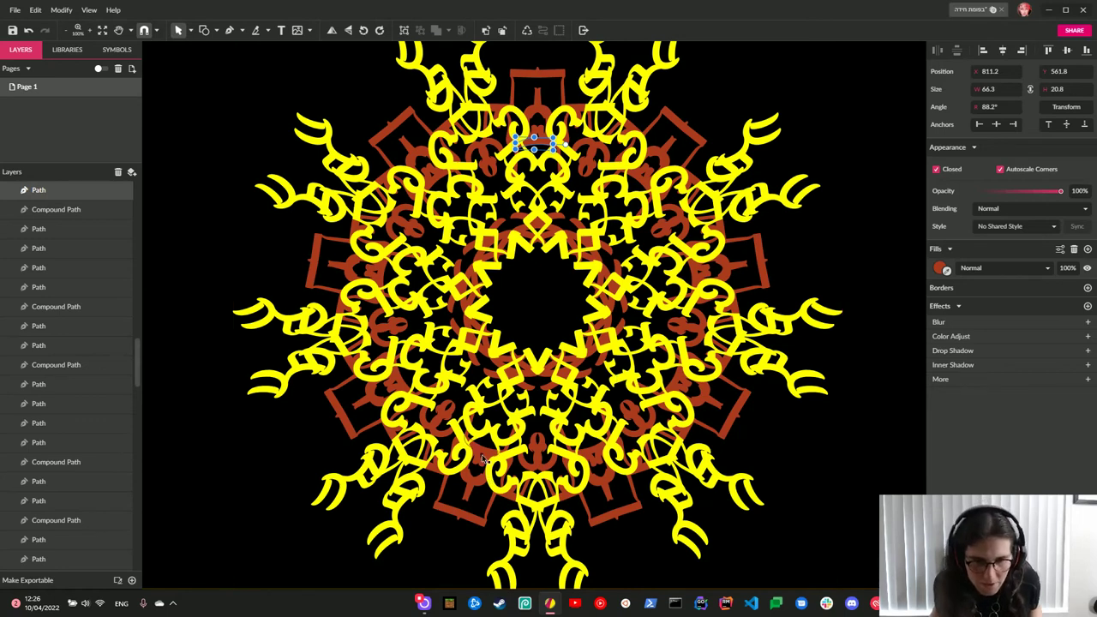
pyautogui.scroll(-2, 480, 493)
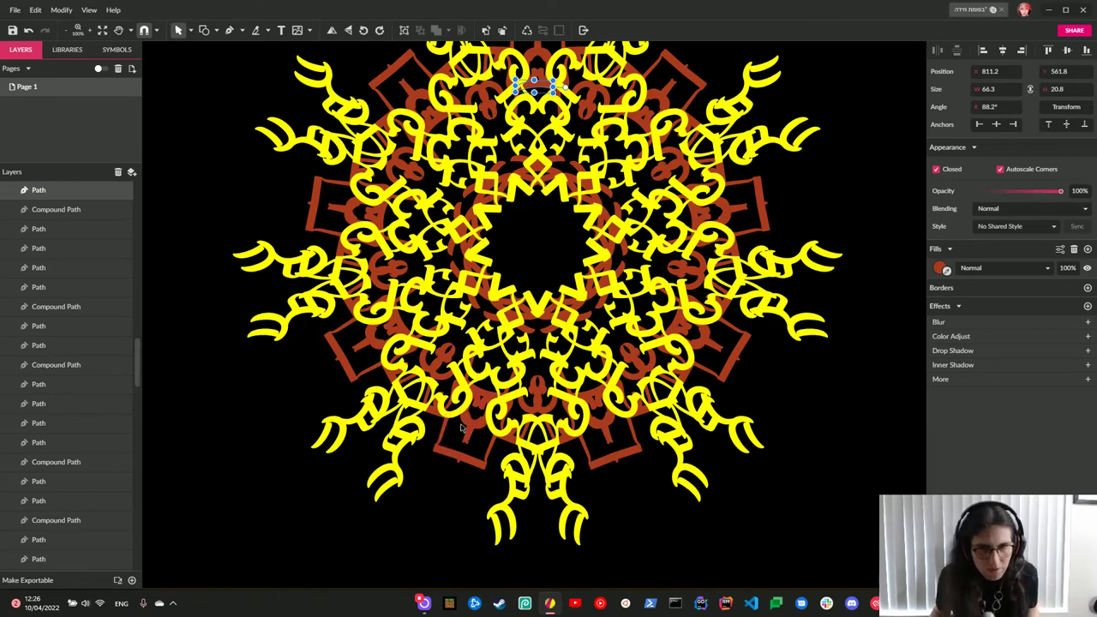
pyautogui.hotkey('ctrl', '2')
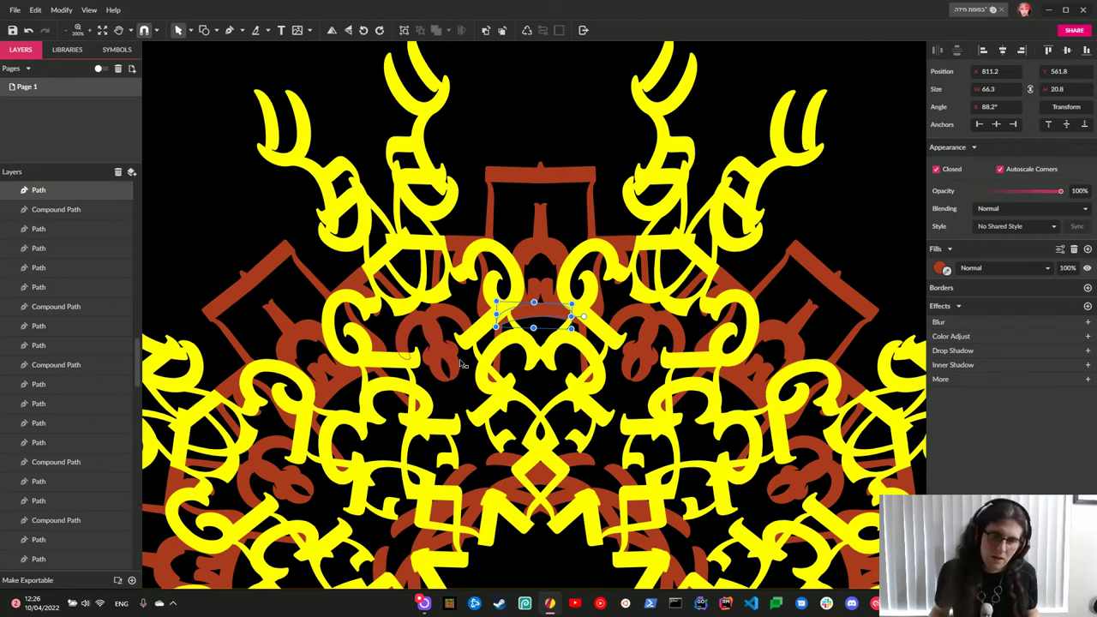
pyautogui.scroll(-1, 463, 364)
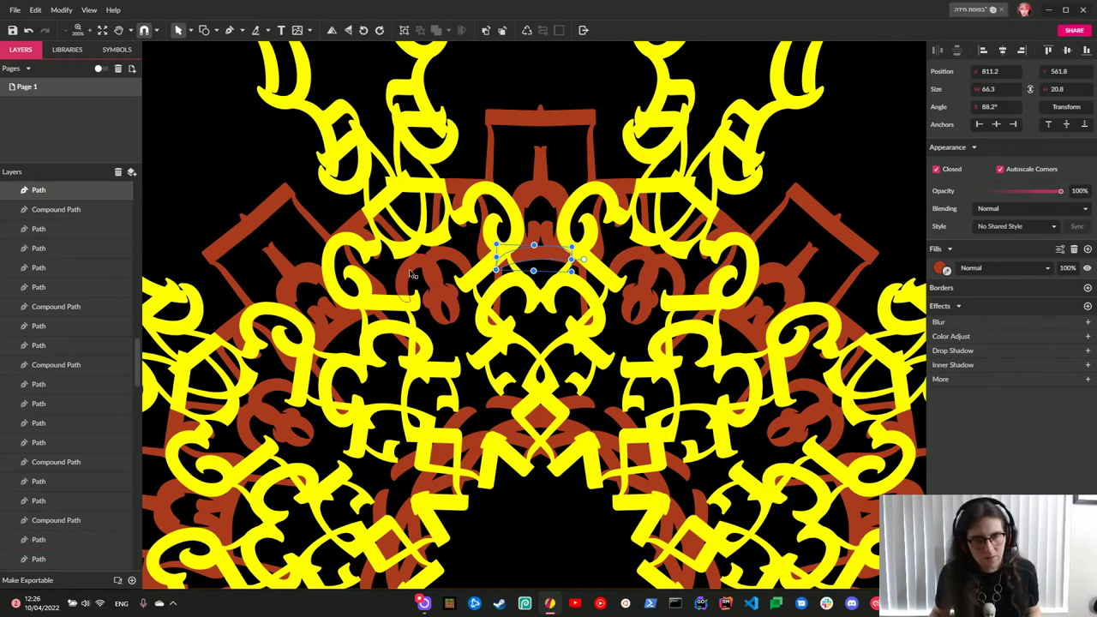
pyautogui.scroll(5, 113, 389)
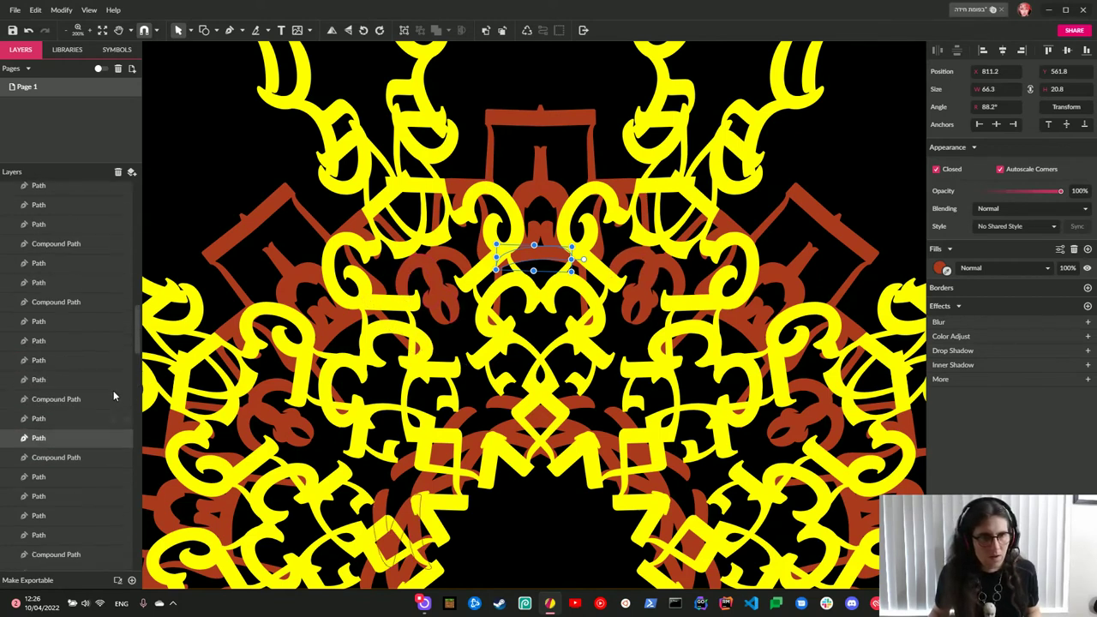
pyautogui.hotkey('ctrl', '0')
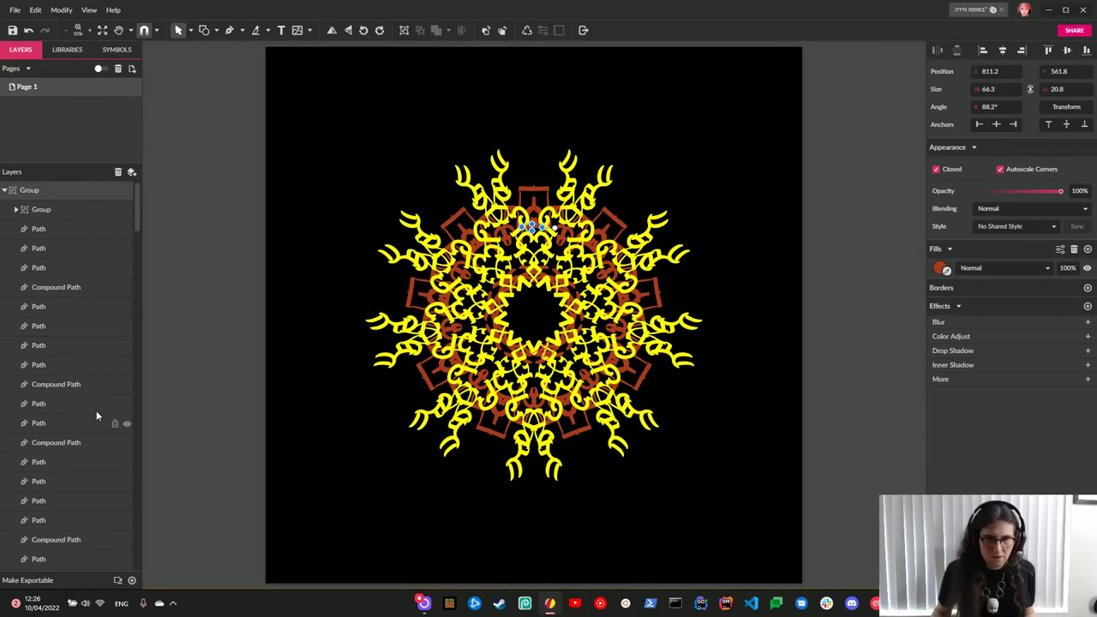
pyautogui.click(127, 210)
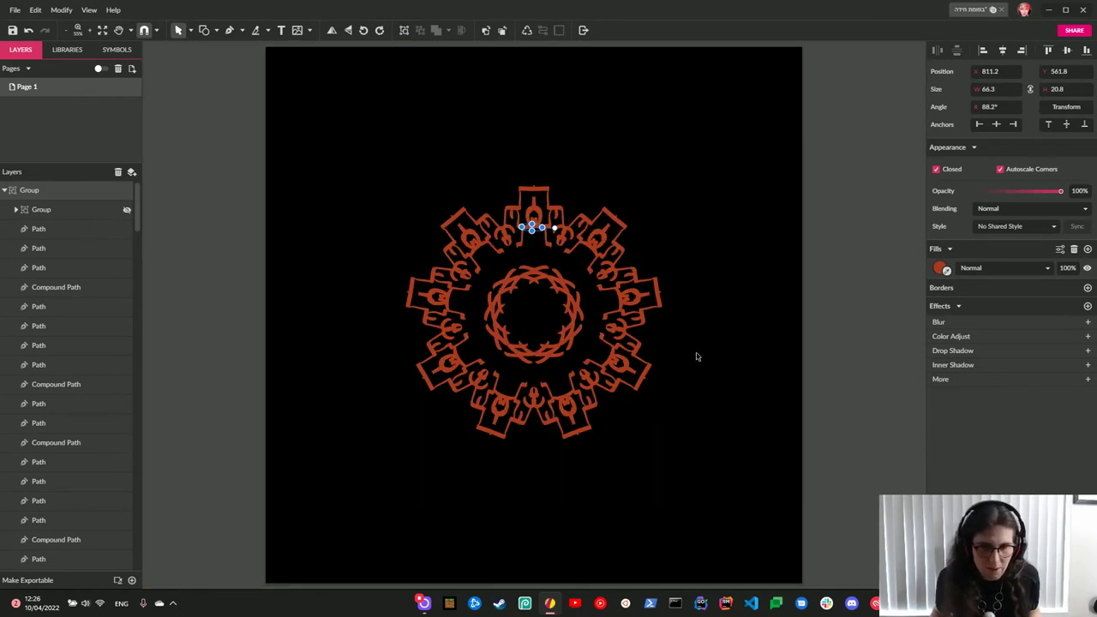
pyautogui.click(719, 310)
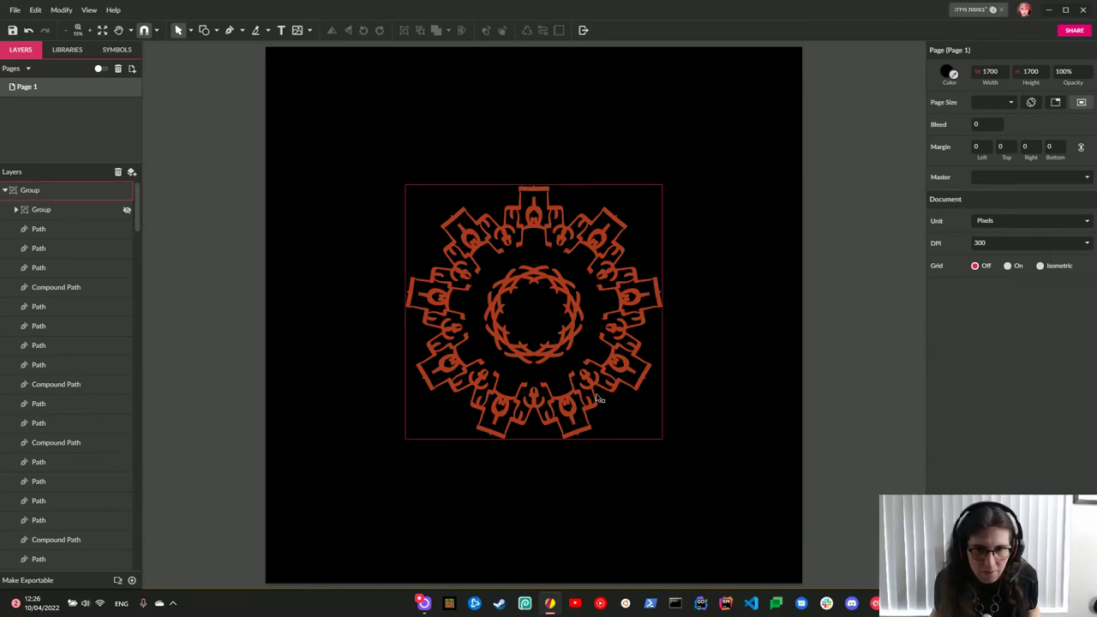
pyautogui.click(127, 210)
# Enter the mandala group and select the red ornaments at the top and upper right.
pyautogui.scroll(5, 668, 376)
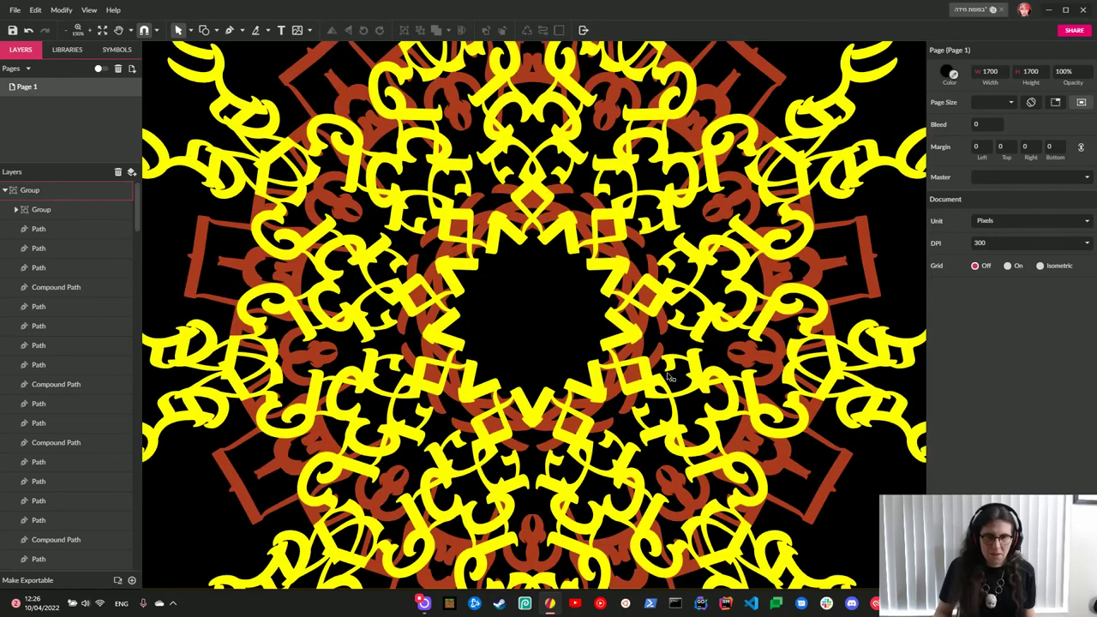
pyautogui.scroll(4, 667, 375)
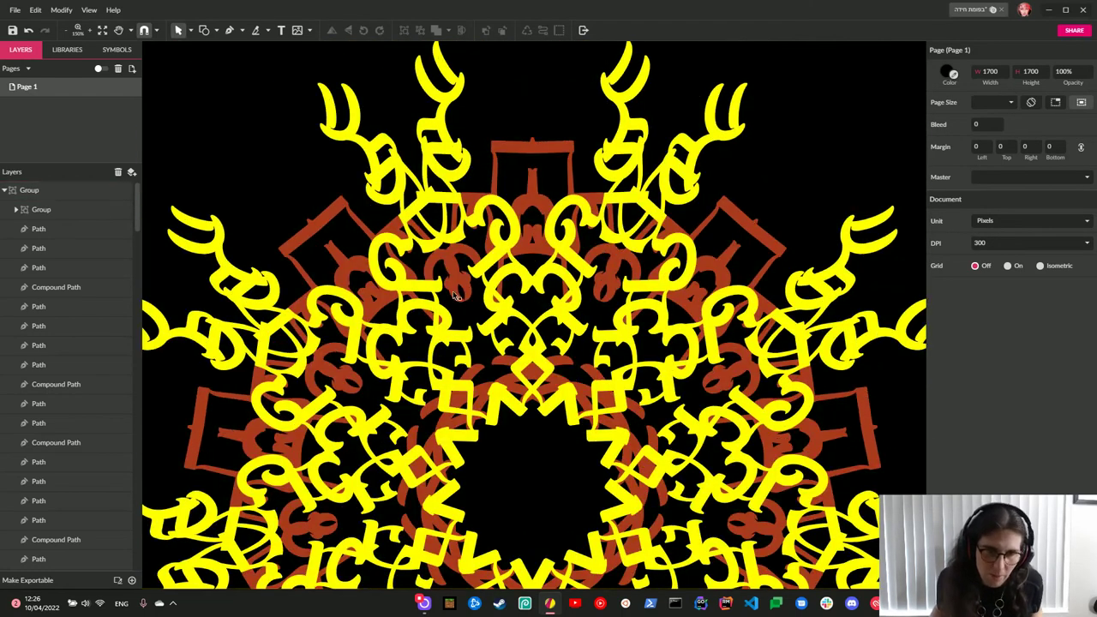
pyautogui.click(459, 294)
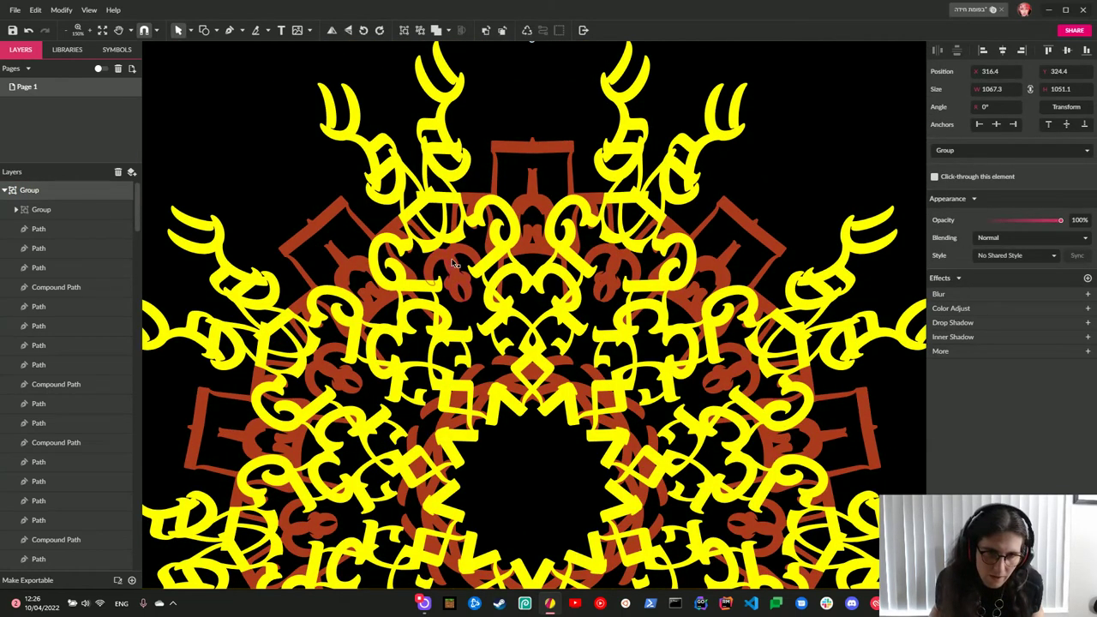
pyautogui.doubleClick(459, 261)
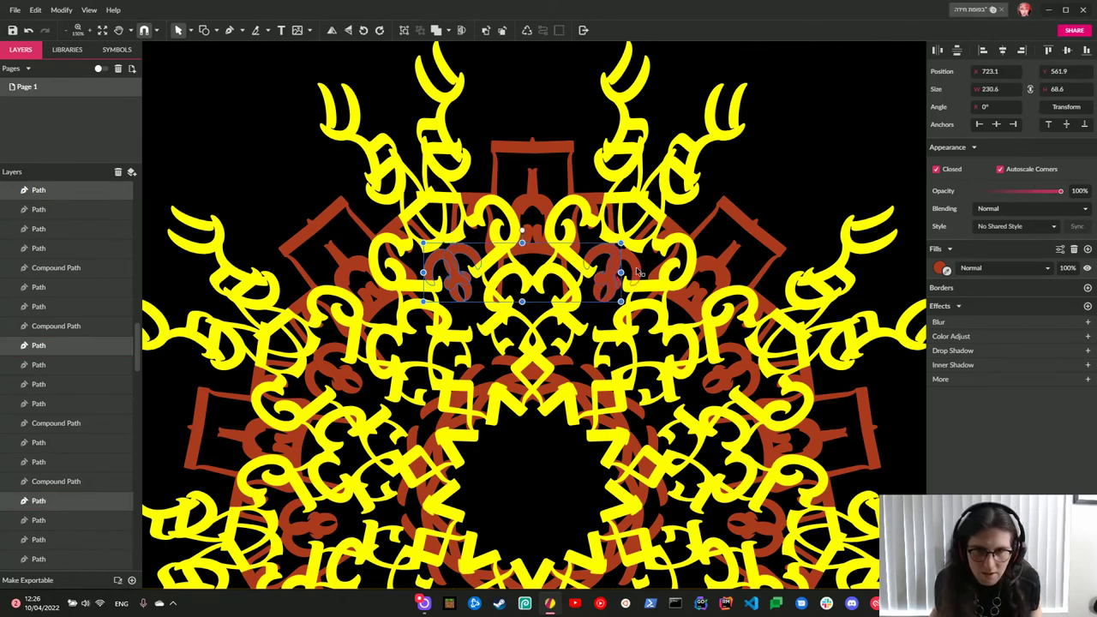
pyautogui.keyDown('shift'); pyautogui.click(609, 271); pyautogui.keyUp('shift')
pyautogui.scroll(-2, 676, 300)
pyautogui.scroll(-1, 724, 340)
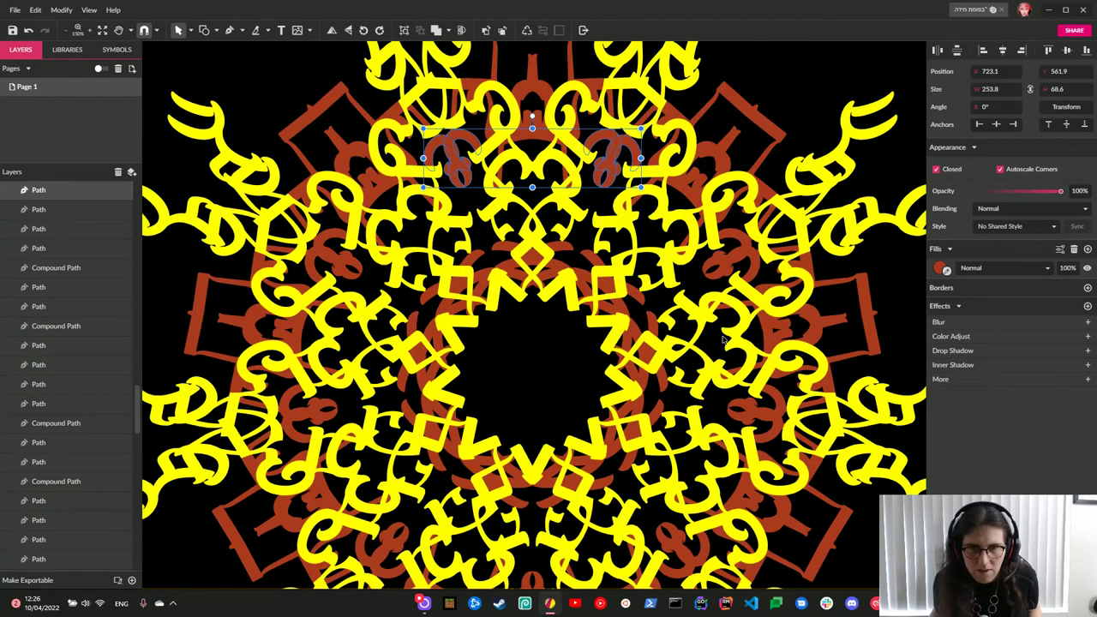
pyautogui.keyDown('shift'); pyautogui.click(738, 238); pyautogui.keyUp('shift')
pyautogui.keyDown('shift'); pyautogui.click(752, 257); pyautogui.keyUp('shift')
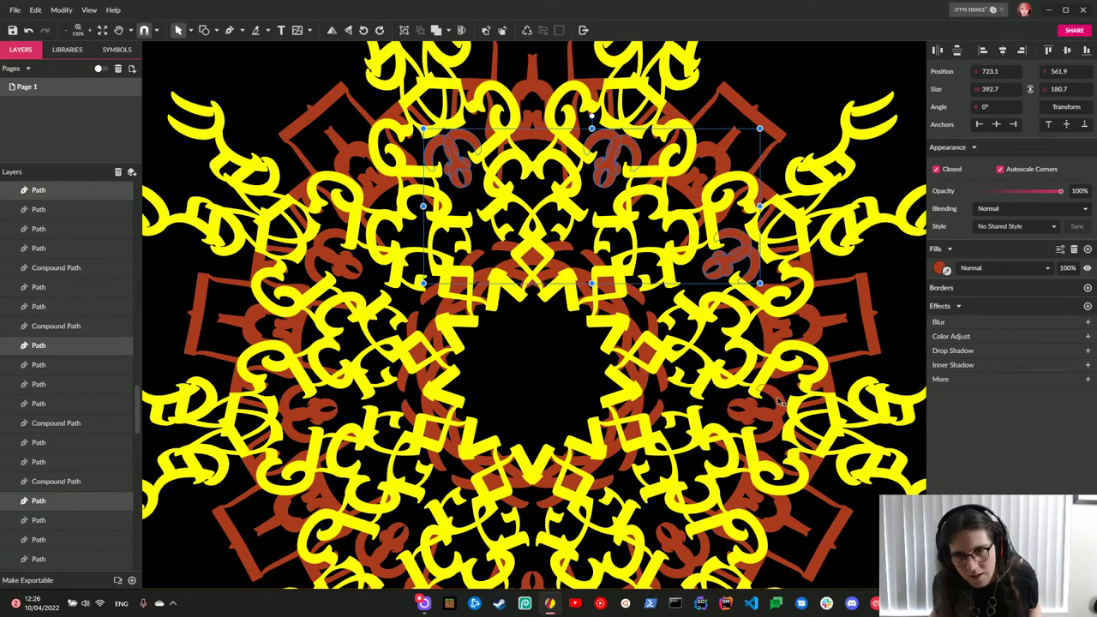
# Add the lower-right, bottom-centre and left red letter pieces to the selection.
pyautogui.keyDown('shift'); pyautogui.click(774, 440); pyautogui.keyUp('shift')
pyautogui.scroll(-2, 771, 441)
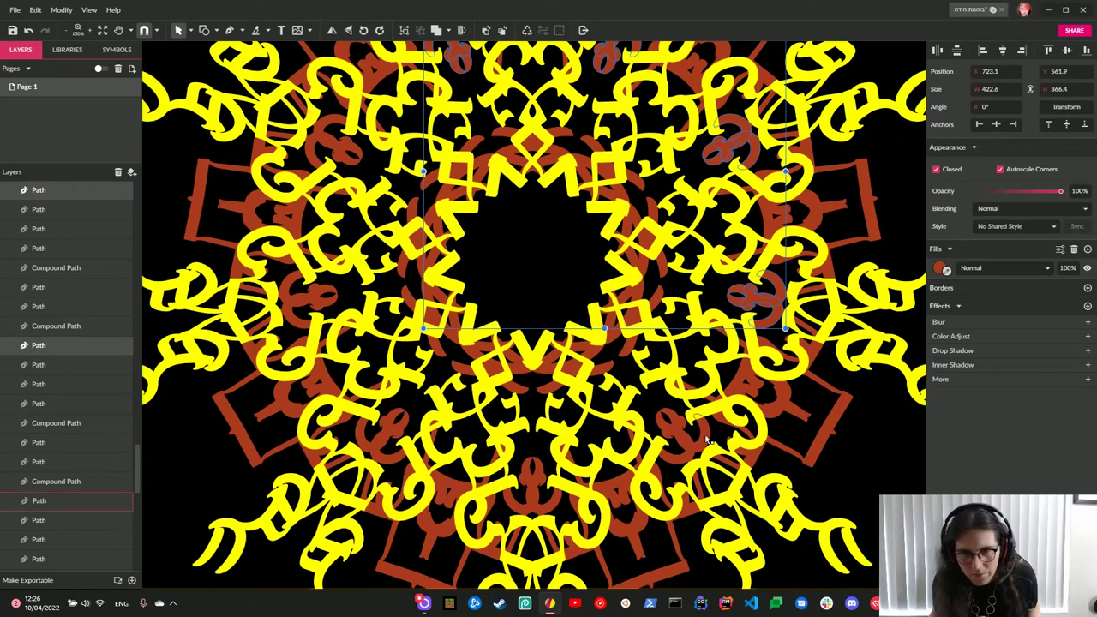
pyautogui.keyDown('shift'); pyautogui.click(679, 465); pyautogui.keyUp('shift')
pyautogui.keyDown('shift'); pyautogui.click(540, 489); pyautogui.keyUp('shift')
pyautogui.keyDown('shift'); pyautogui.click(535, 476); pyautogui.keyUp('shift')
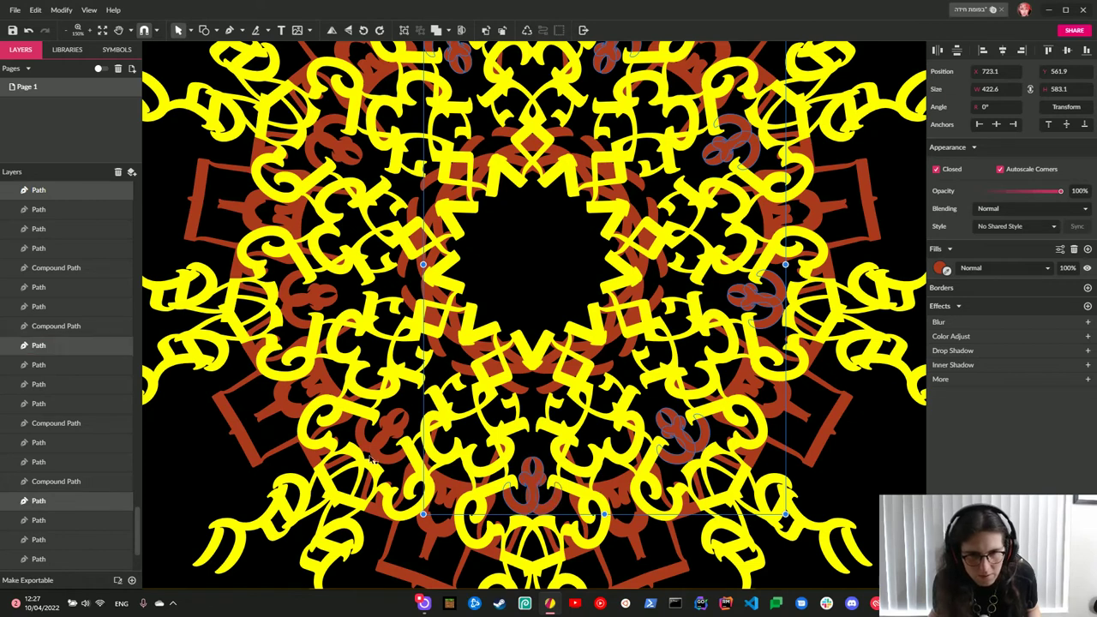
pyautogui.keyDown('shift'); pyautogui.click(404, 428); pyautogui.keyUp('shift')
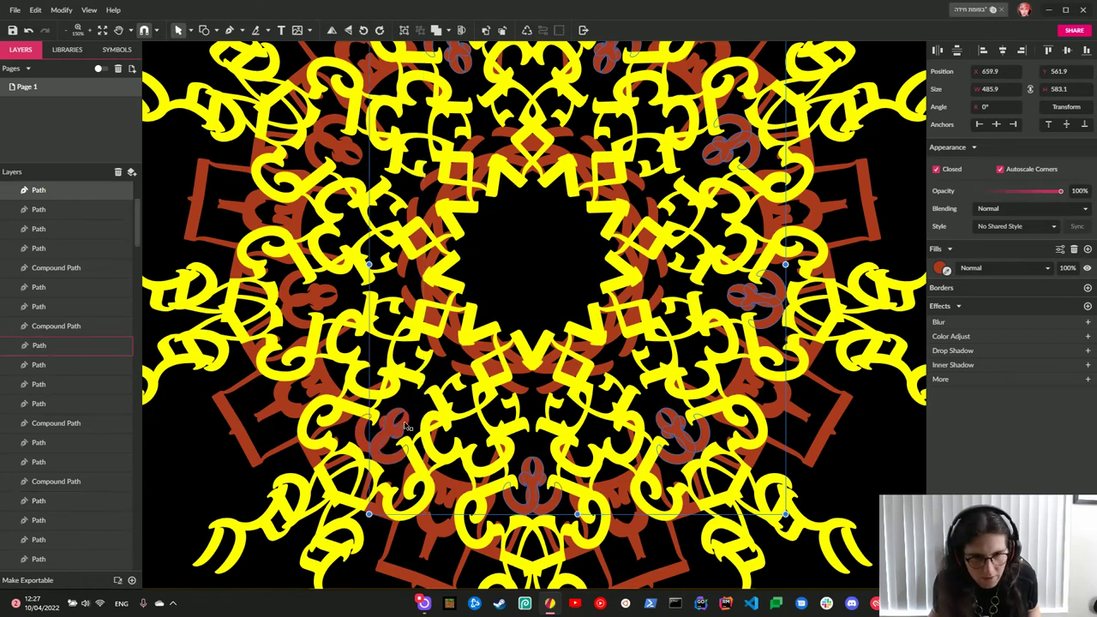
pyautogui.keyDown('shift'); pyautogui.click(324, 296); pyautogui.keyUp('shift')
pyautogui.keyDown('shift'); pyautogui.click(332, 305); pyautogui.keyUp('shift')
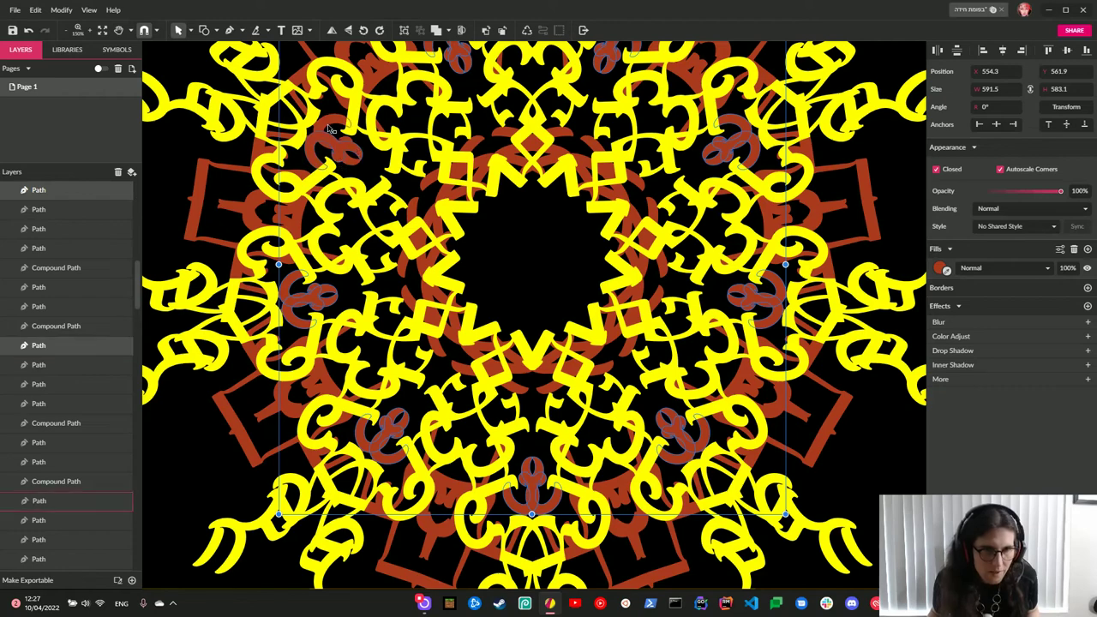
pyautogui.scroll(2, 411, 283)
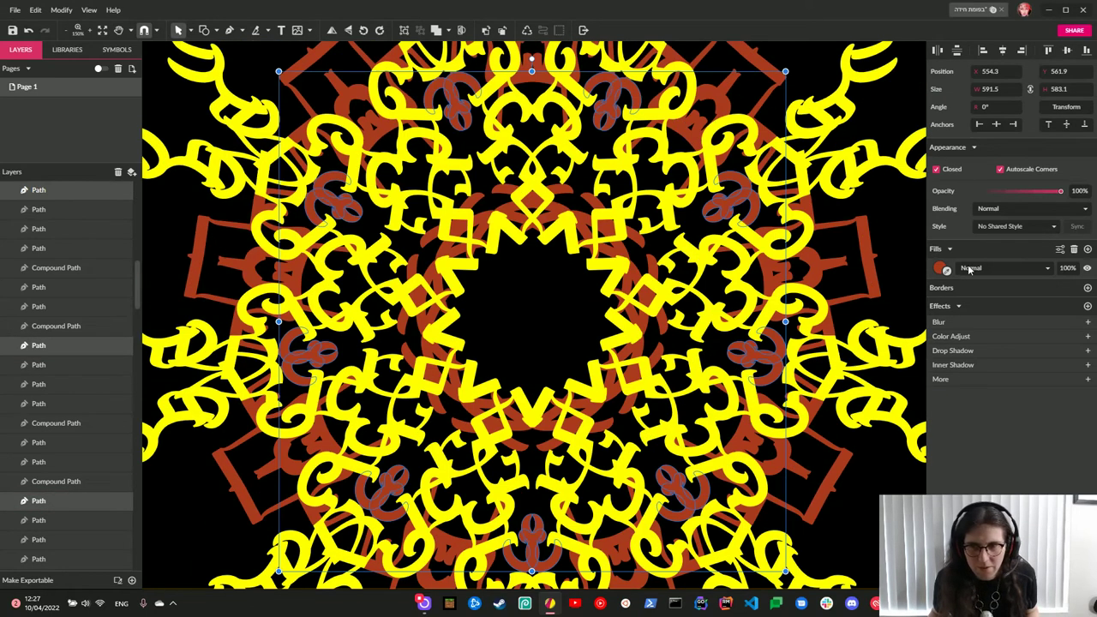
# Fill the selected red pieces with yellow sampled from the mandala strokes.
pyautogui.moveTo(946, 271); pyautogui.dragTo(827, 171)
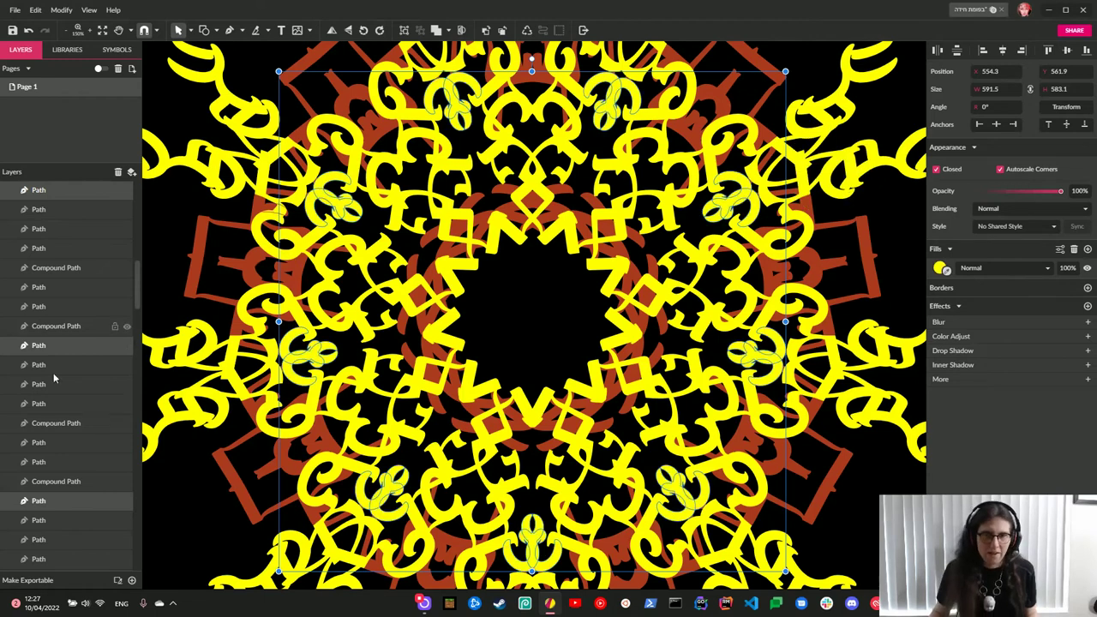
pyautogui.scroll(-2, 53, 415)
pyautogui.scroll(1, 52, 416)
# Move the recoloured paths into a new nested group at the top of the artwork group.
pyautogui.moveTo(53, 416); pyautogui.dragTo(58, 214)
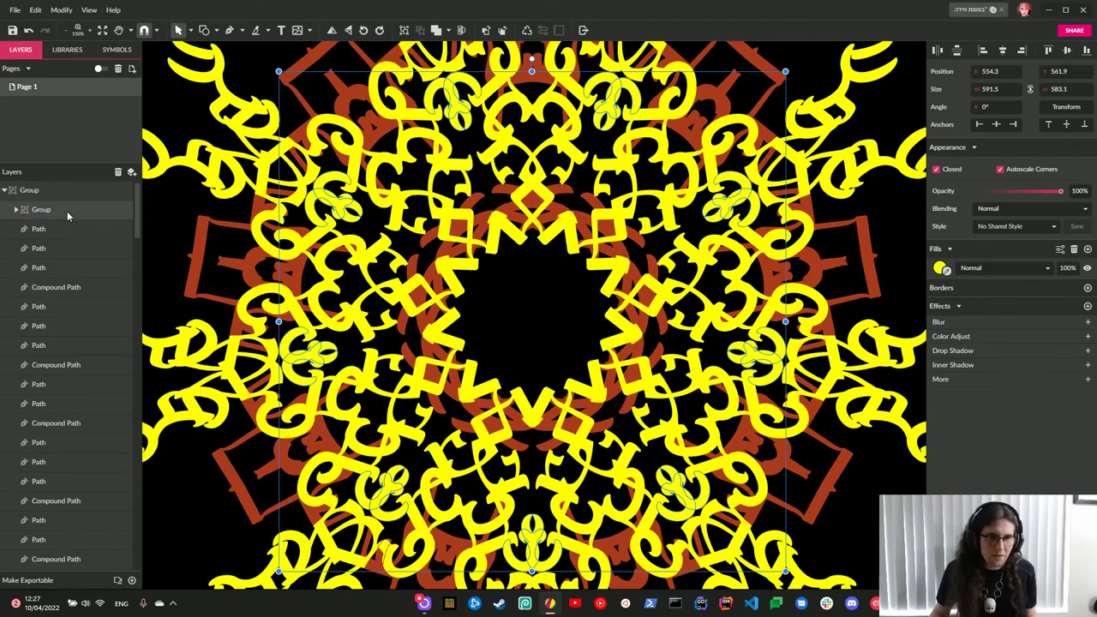
pyautogui.click(180, 96)
pyautogui.scroll(1, 443, 205)
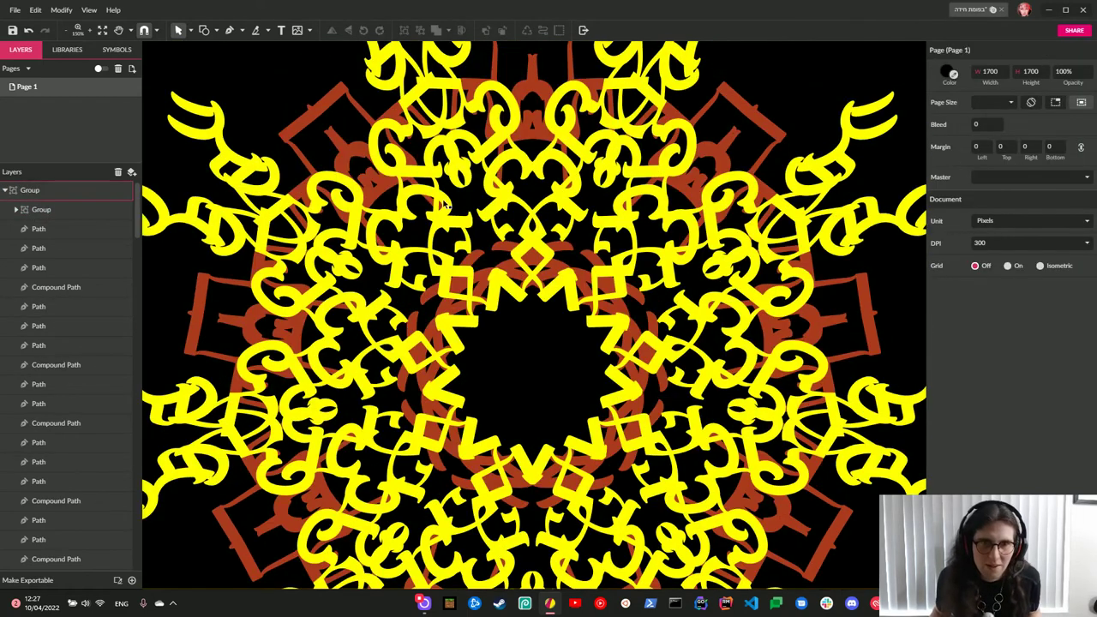
pyautogui.scroll(1, 565, 297)
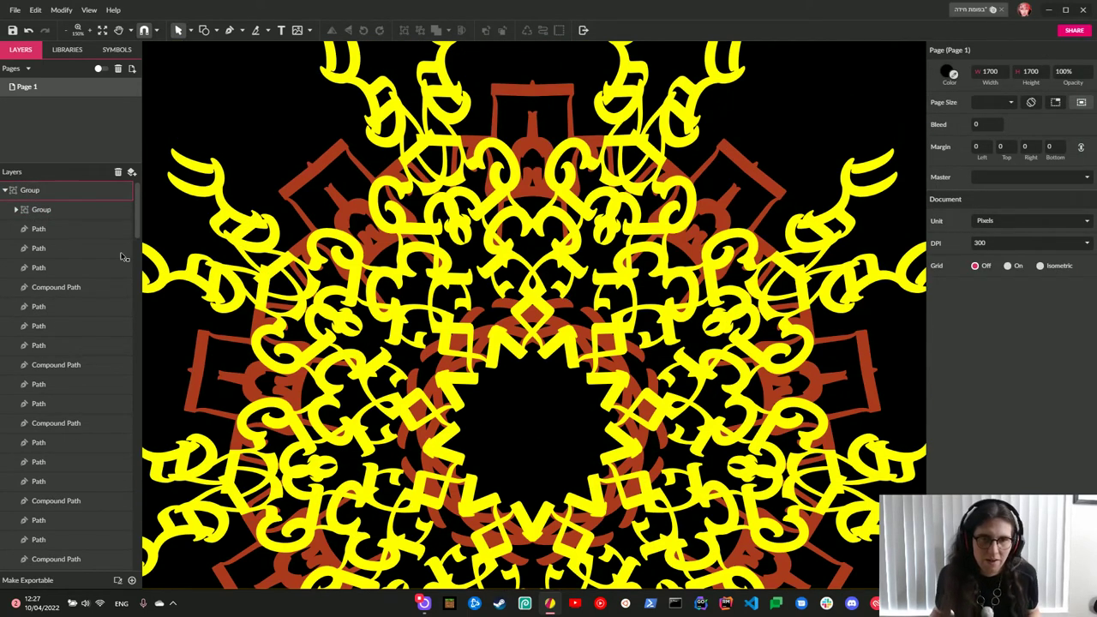
pyautogui.click(128, 209)
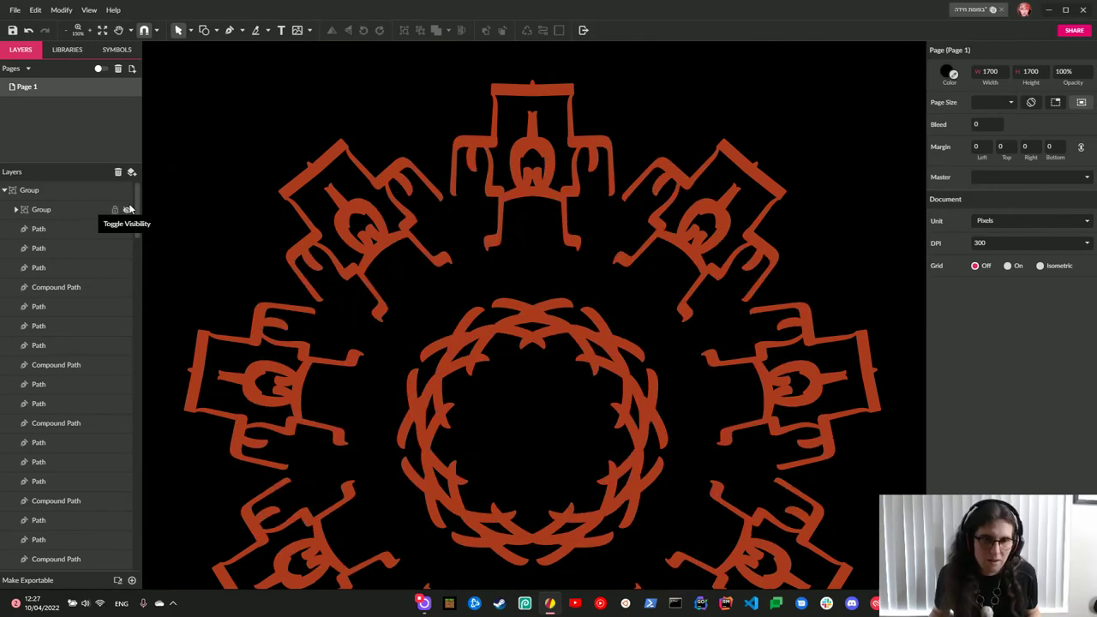
pyautogui.click(128, 209)
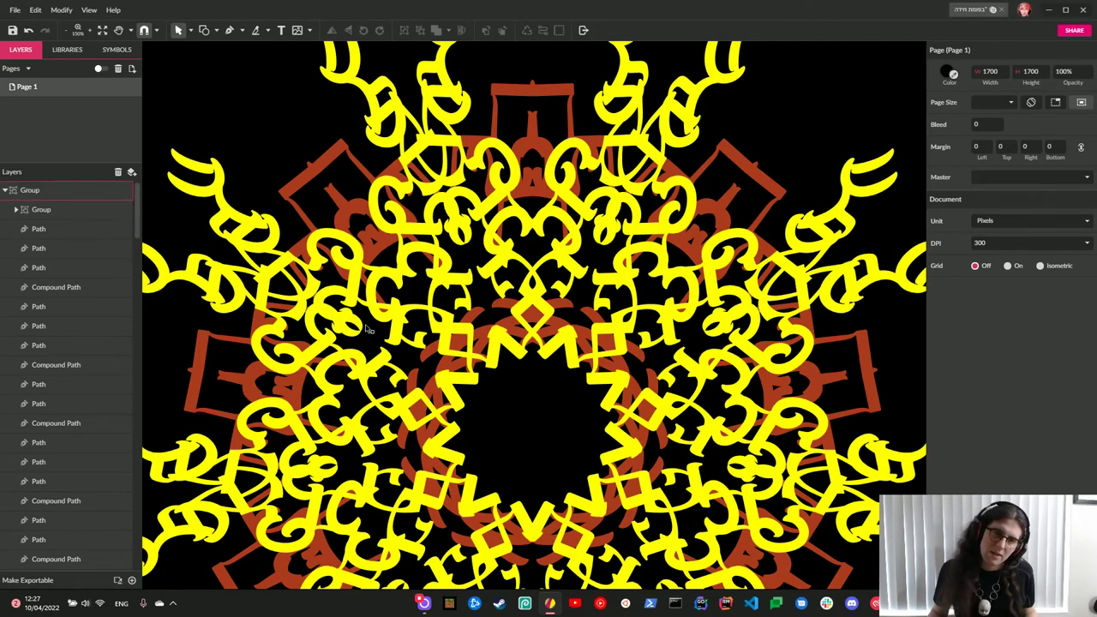
pyautogui.scroll(-2, 368, 372)
pyautogui.hotkey('ctrl', '0')
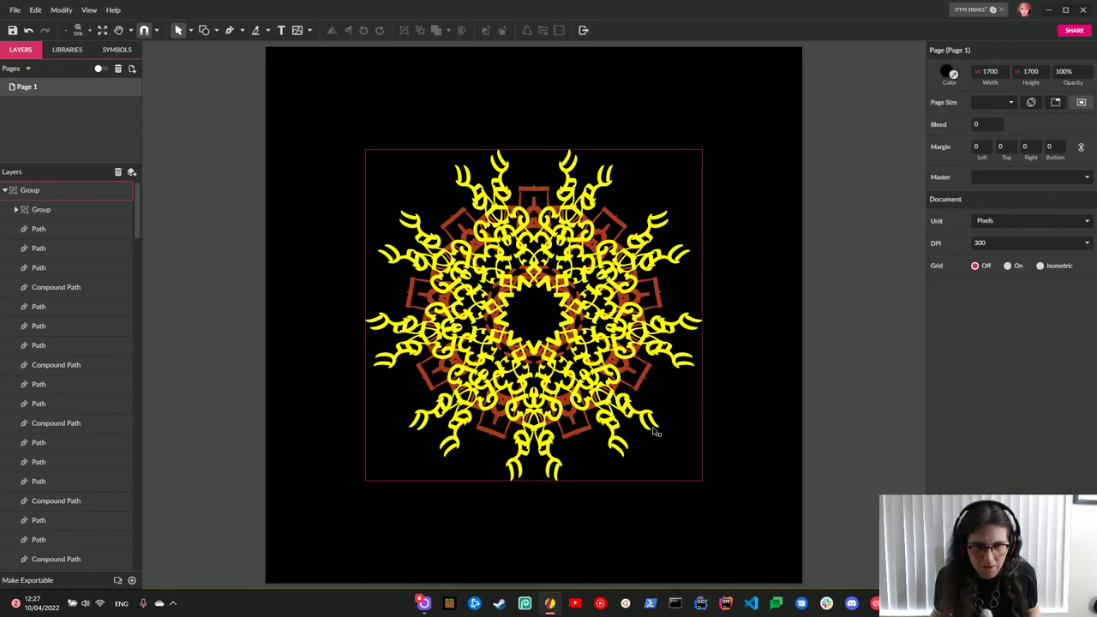
pyautogui.scroll(5, 687, 478)
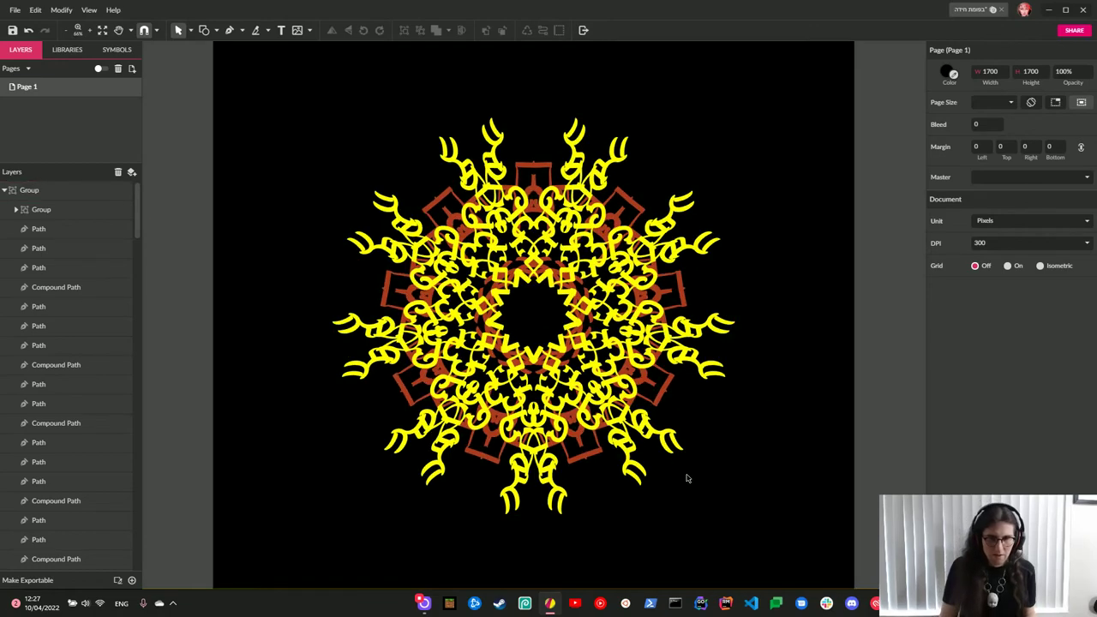
# Enter the mandala group and select a first red letter piece on the lower right.
pyautogui.scroll(-3, 685, 455)
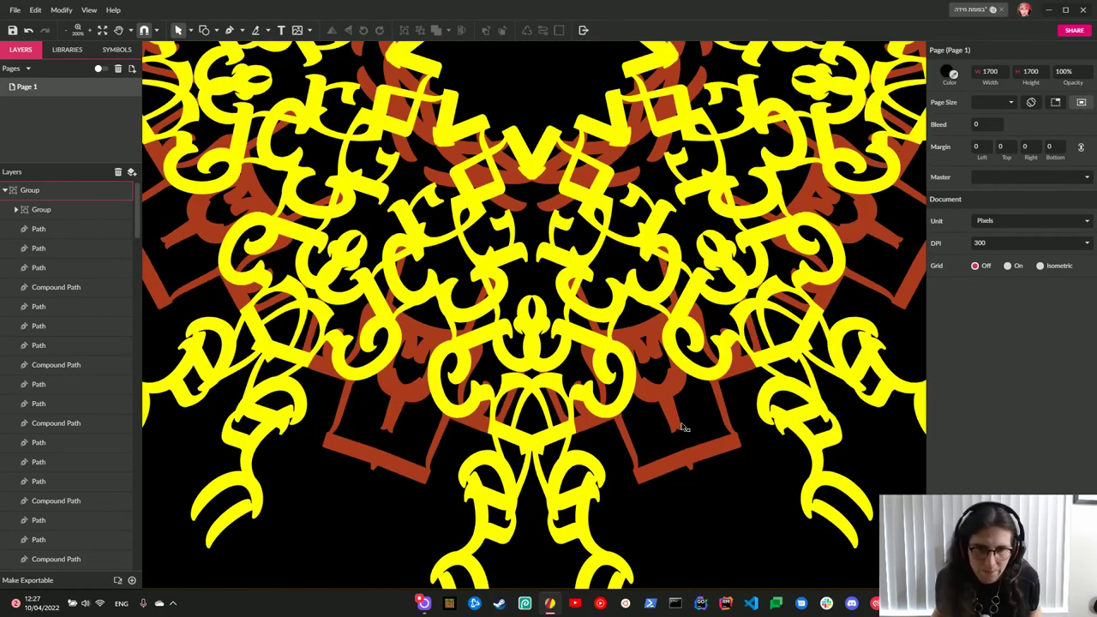
pyautogui.click(640, 335)
pyautogui.doubleClick(642, 336)
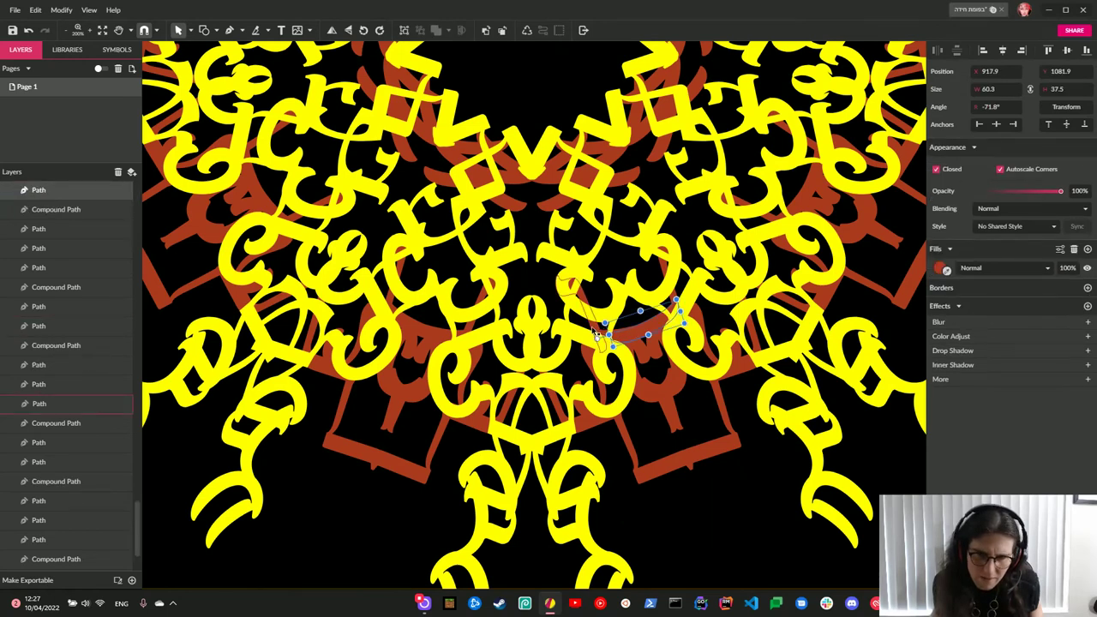
pyautogui.click(724, 502)
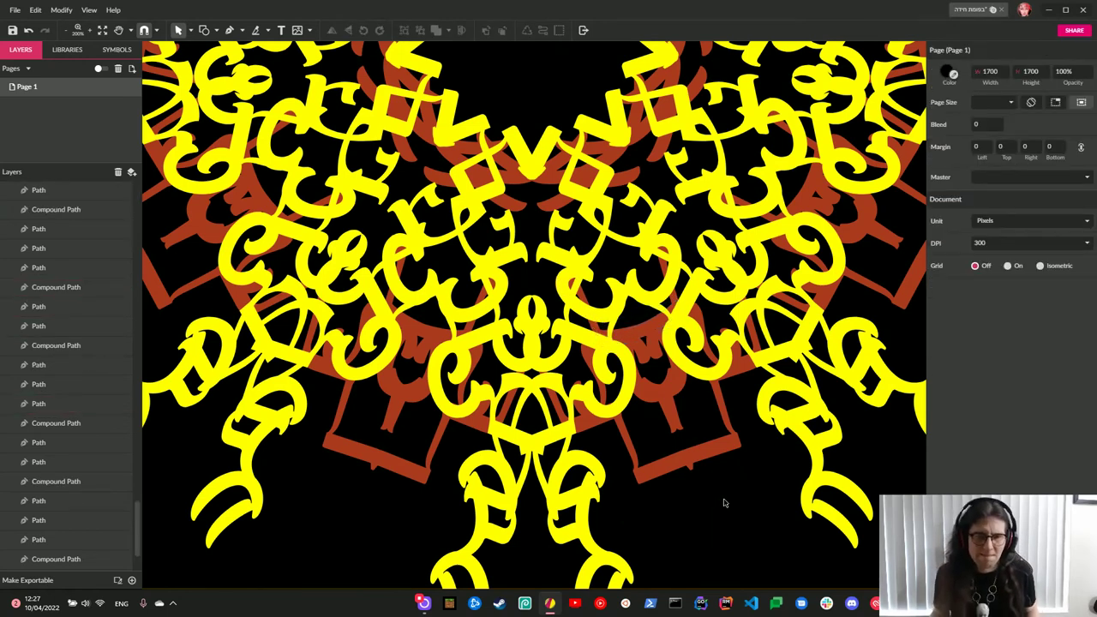
pyautogui.click(645, 358)
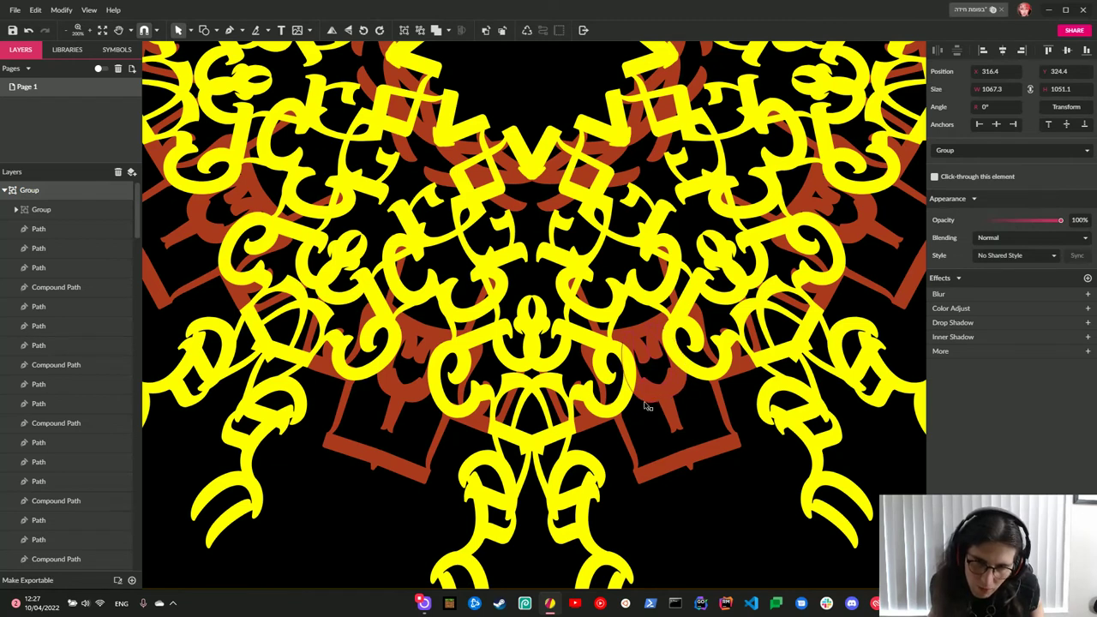
pyautogui.doubleClick(683, 391)
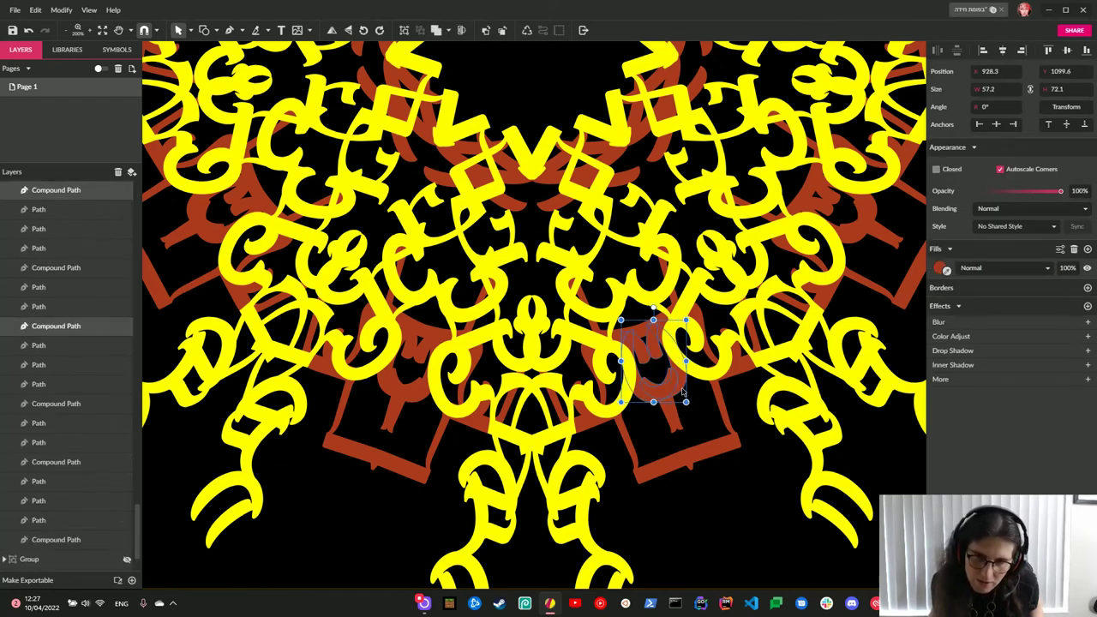
pyautogui.hscroll(4, 683, 391)
pyautogui.scroll(1, 683, 391)
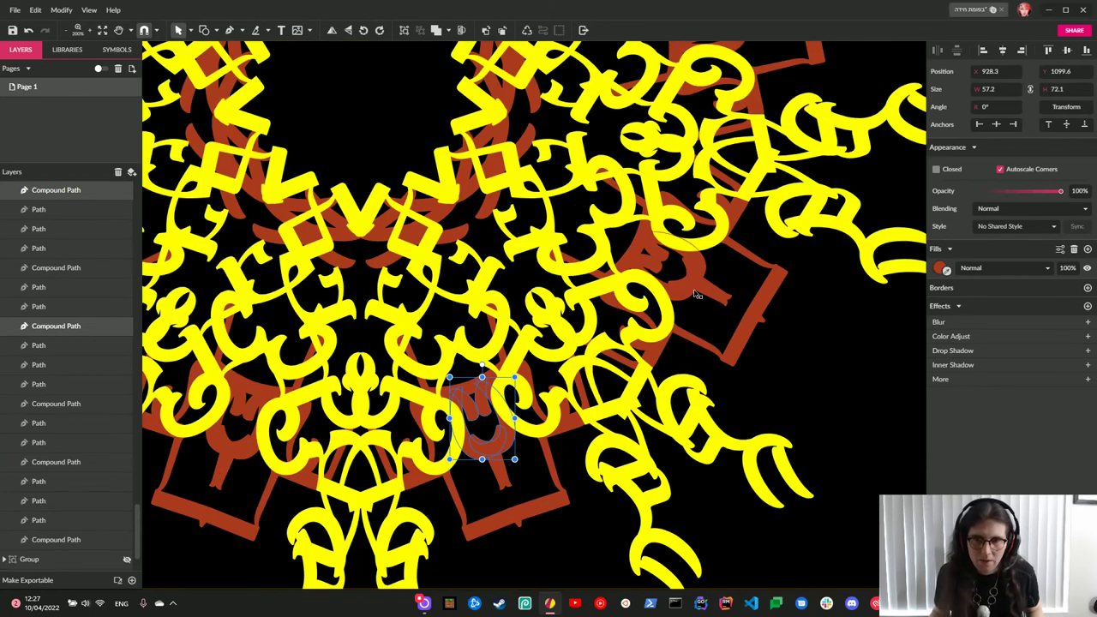
# Add more red letter pieces on the right, top and left to the selection.
pyautogui.click(685, 304)
pyautogui.scroll(3, 705, 348)
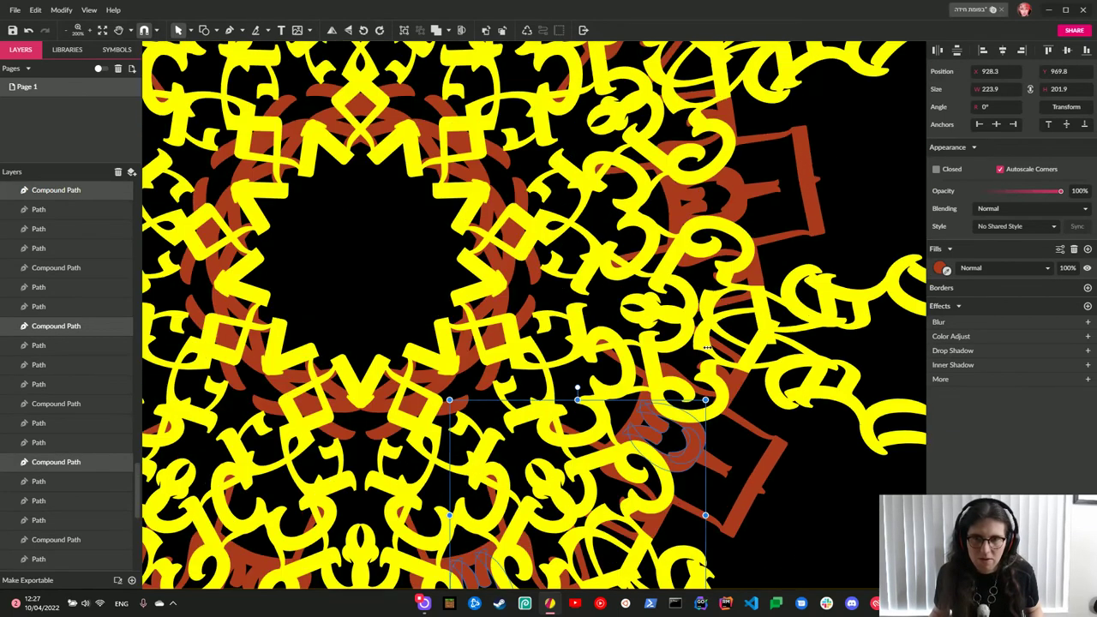
pyautogui.click(742, 212)
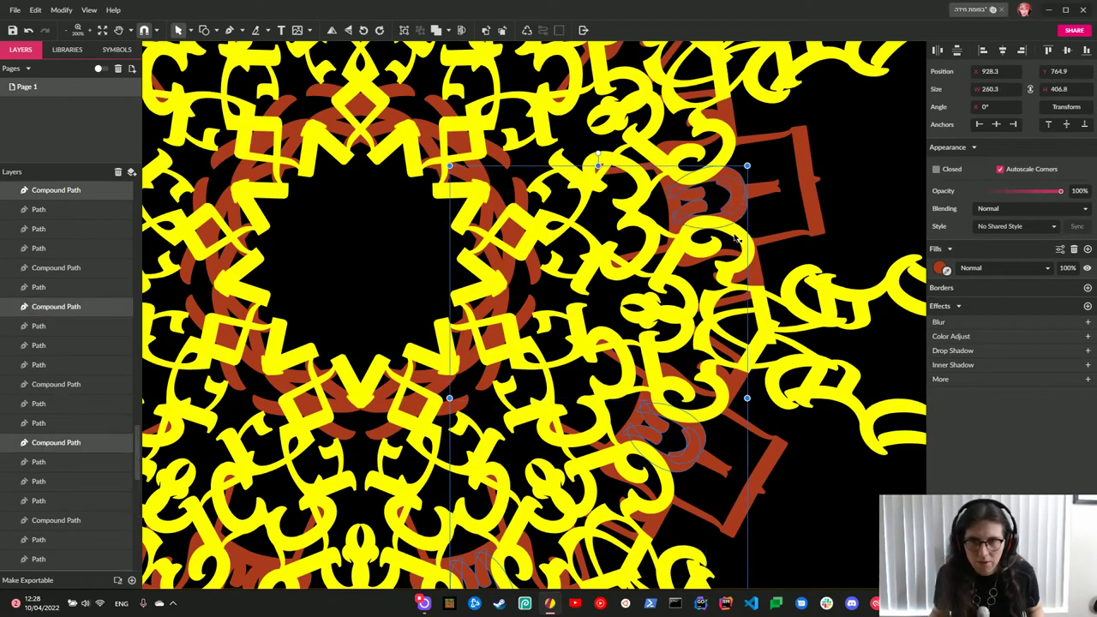
pyautogui.scroll(3, 728, 247)
pyautogui.click(587, 180)
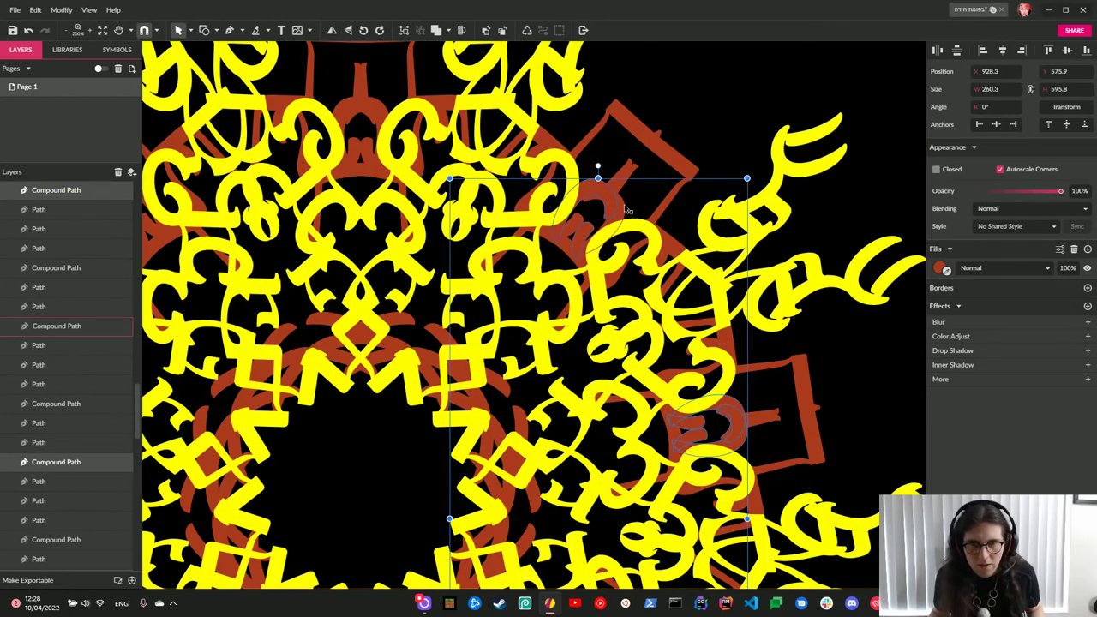
pyautogui.scroll(1, 587, 217)
pyautogui.click(382, 166)
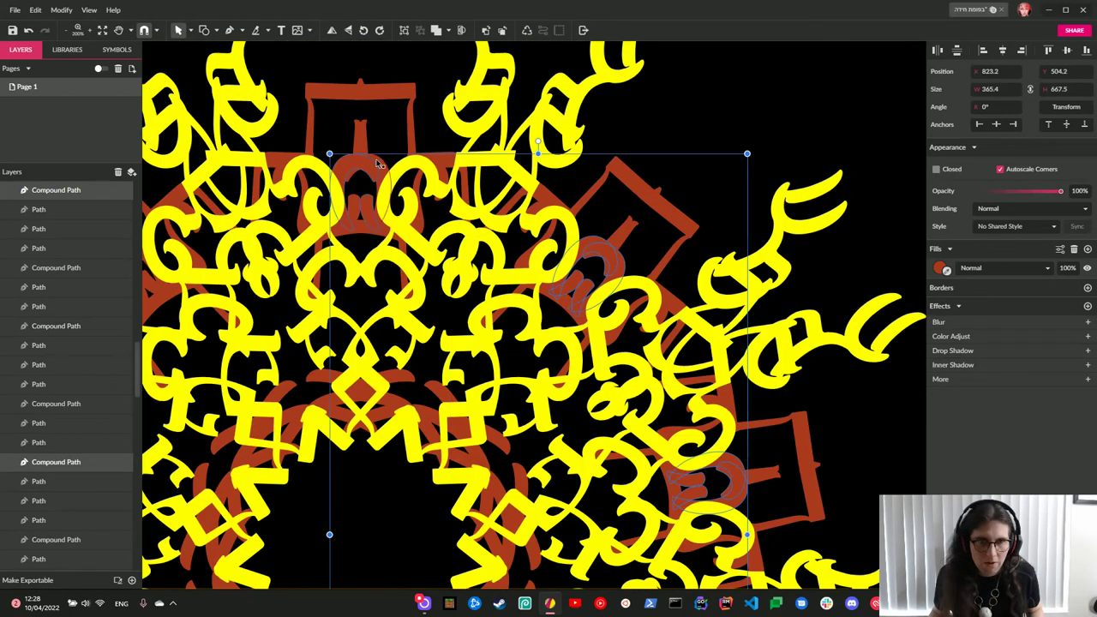
pyautogui.hscroll(-3, 383, 165)
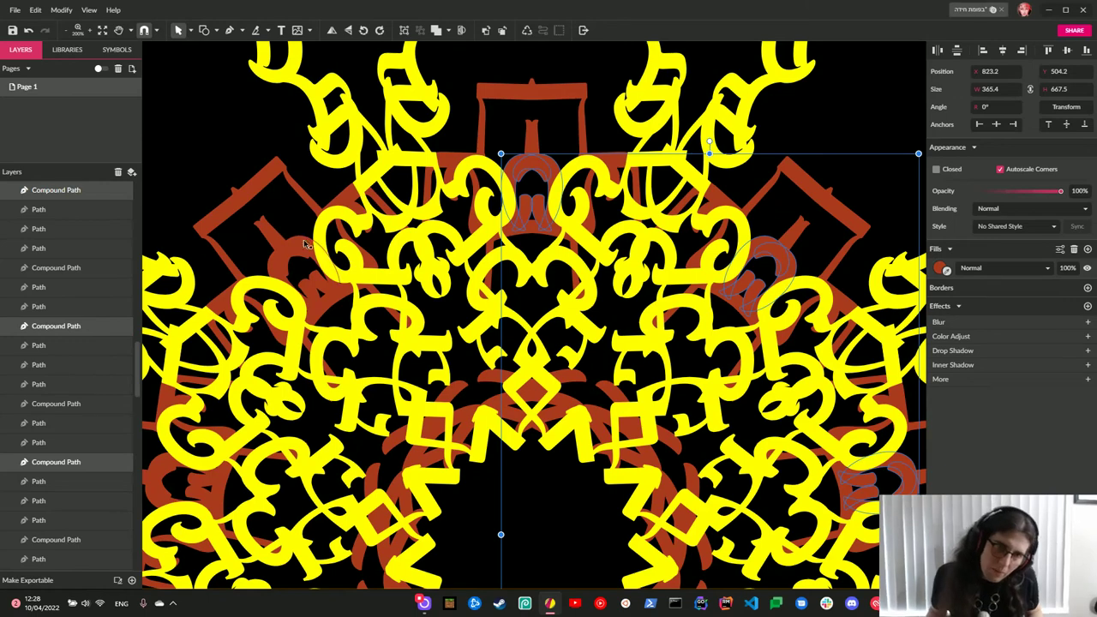
pyautogui.keyDown('shift'); pyautogui.click(273, 267); pyautogui.keyUp('shift')
pyautogui.keyDown('shift'); pyautogui.click(273, 271); pyautogui.keyUp('shift')
pyautogui.scroll(-2, 338, 299)
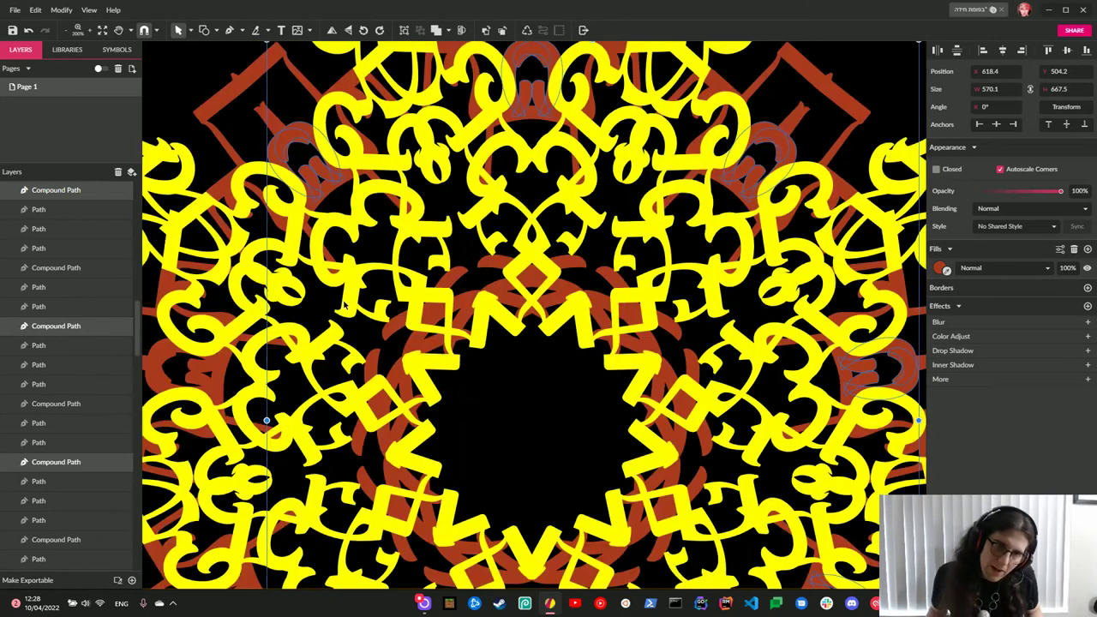
pyautogui.hscroll(-3, 350, 305)
pyautogui.scroll(-1, 352, 308)
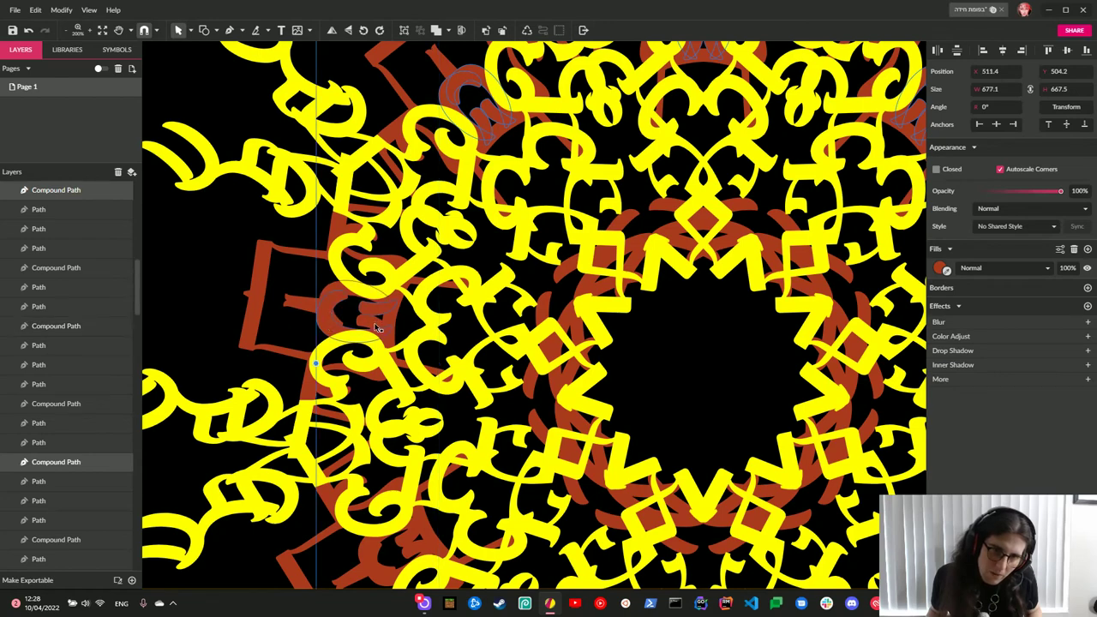
# Add the far-left red piece and fill the whole selection with sampled yellow.
pyautogui.keyDown('shift'); pyautogui.click(372, 317); pyautogui.keyUp('shift')
pyautogui.scroll(-3, 370, 324)
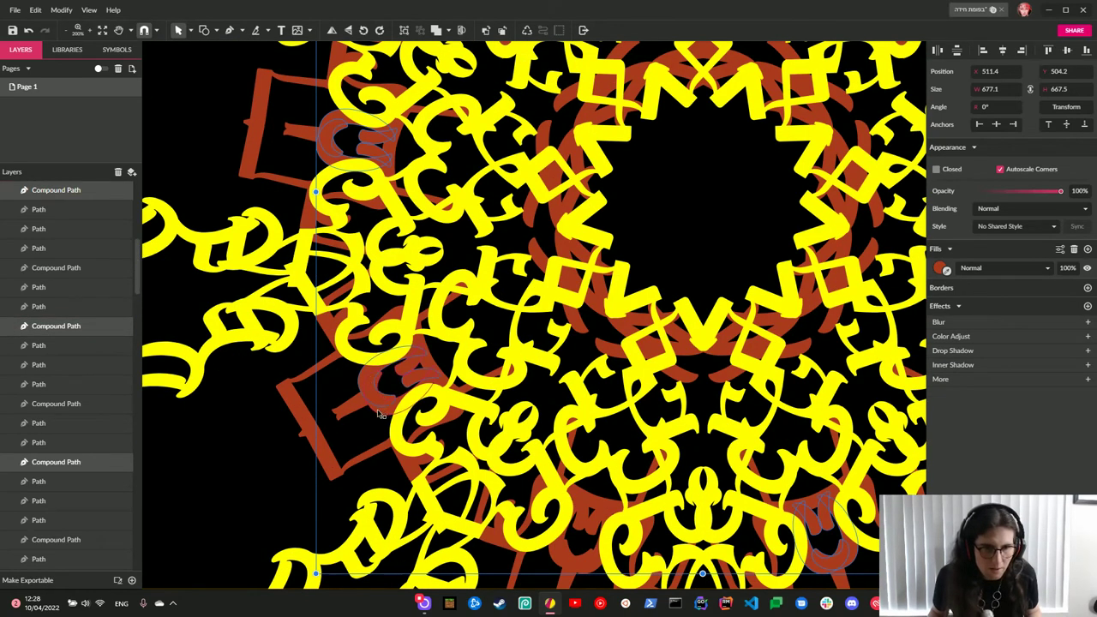
pyautogui.scroll(-2, 377, 415)
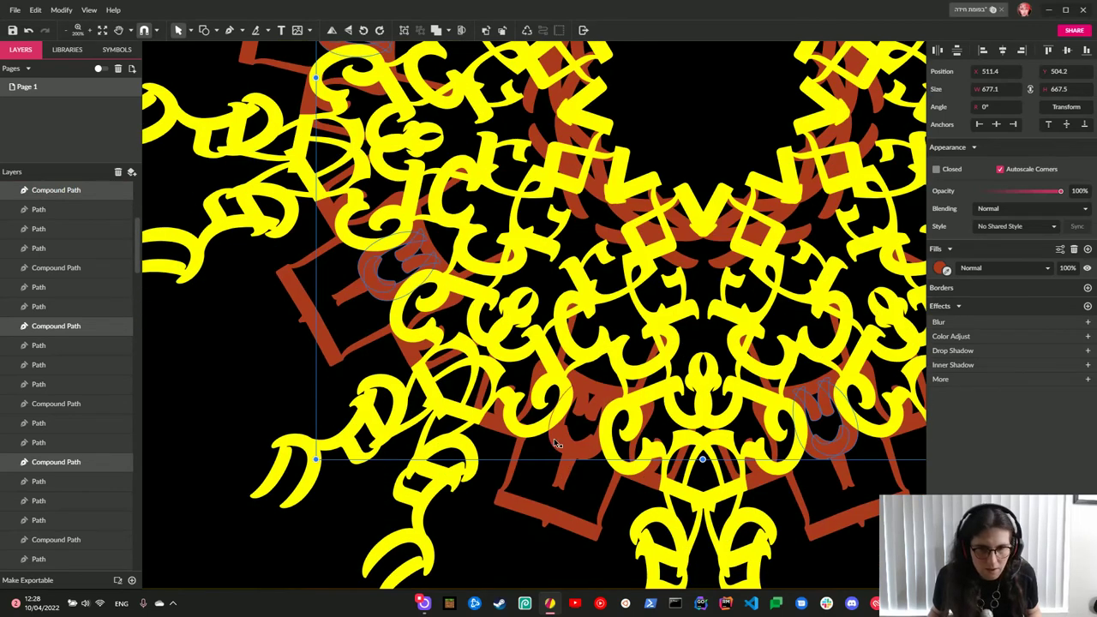
pyautogui.hscroll(1, 583, 411)
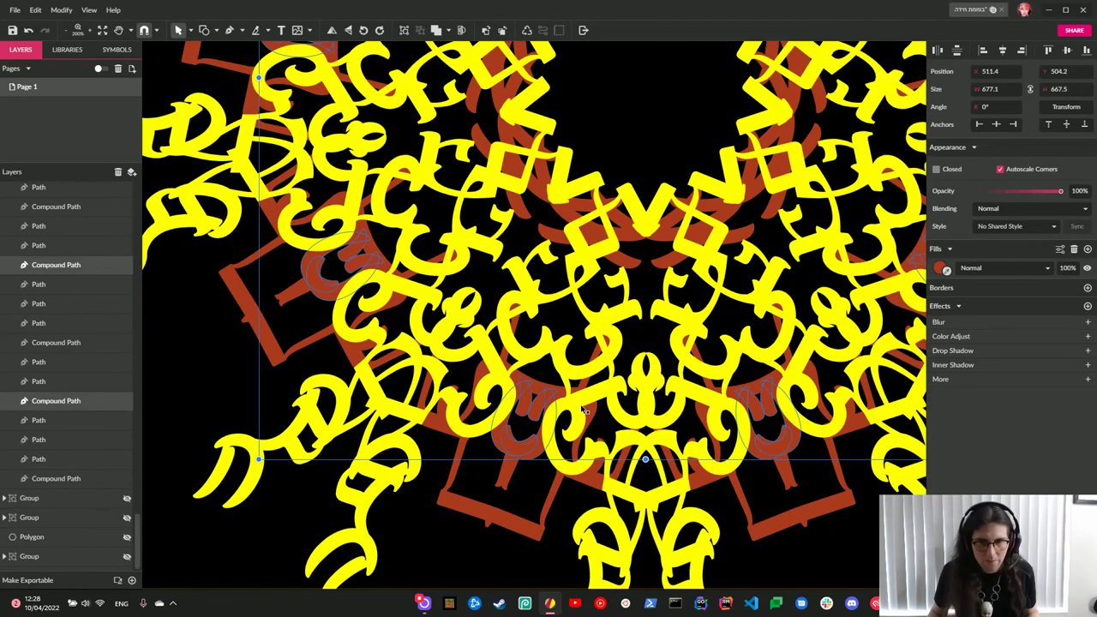
pyautogui.click(947, 271)
pyautogui.click(857, 344)
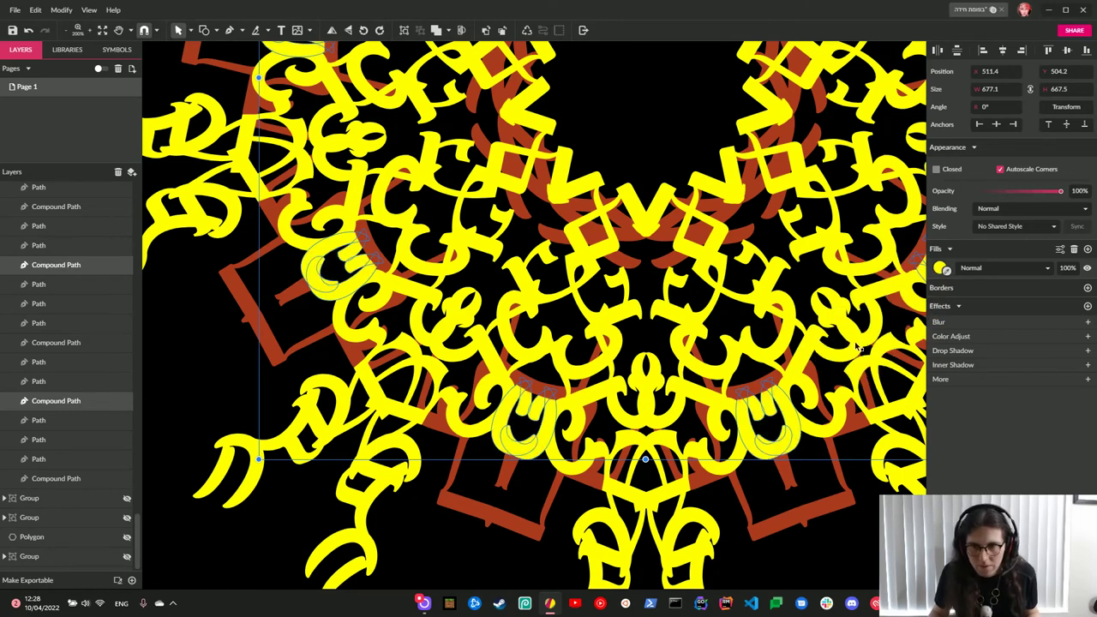
# Drag the two Compound Path rows into the inner Group in Layers, then deselect everything.
pyautogui.hotkey('ctrl', '0')
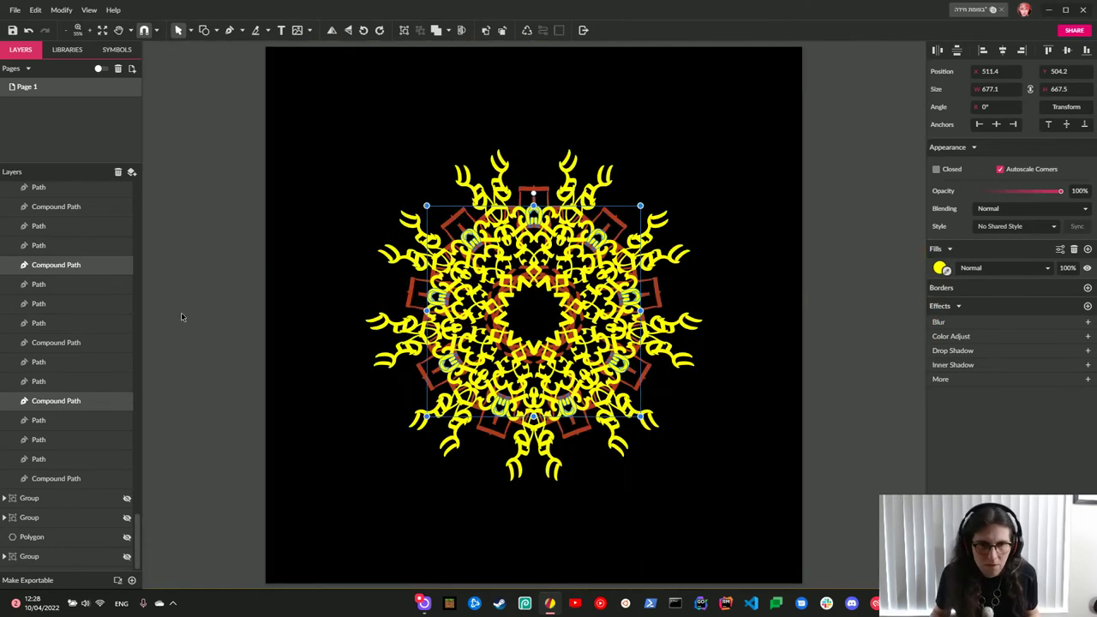
pyautogui.scroll(-2, 71, 428)
pyautogui.scroll(5, 70, 432)
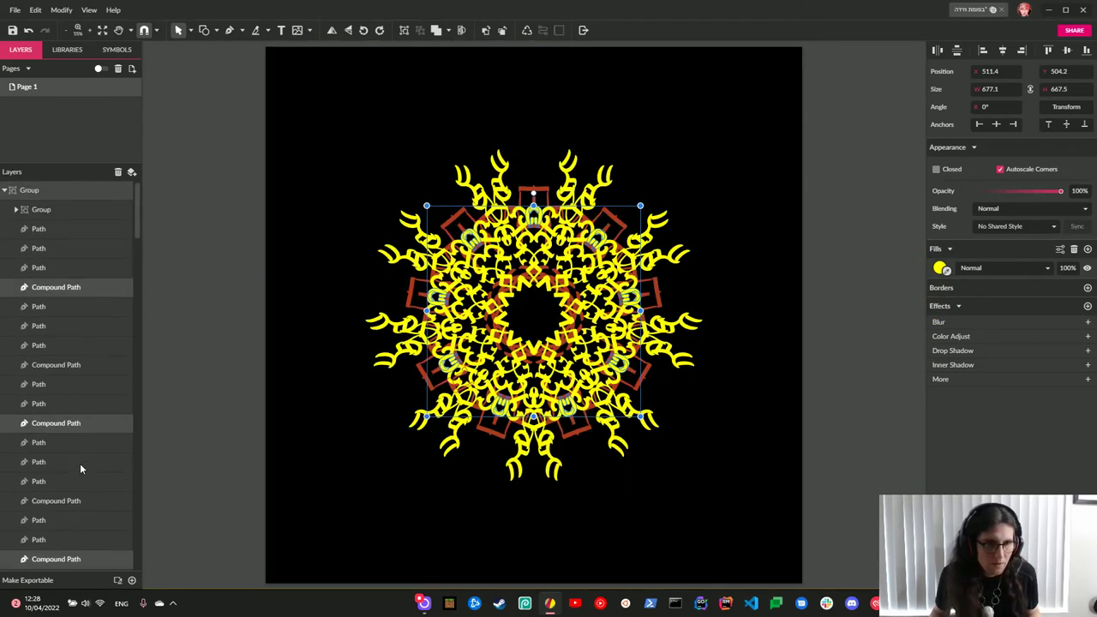
pyautogui.moveTo(53, 294)
pyautogui.mouseDown()
pyautogui.moveTo(53, 219)
pyautogui.moveTo(68, 210)
pyautogui.mouseUp()
pyautogui.click(751, 430)
pyautogui.scroll(5, 669, 512)
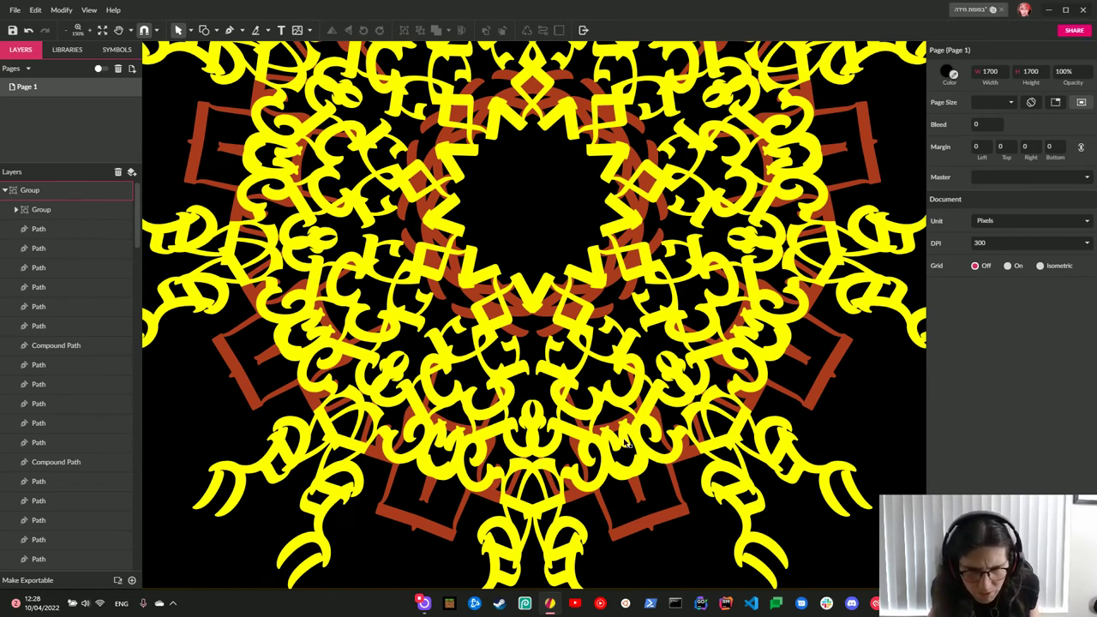
pyautogui.click(639, 468)
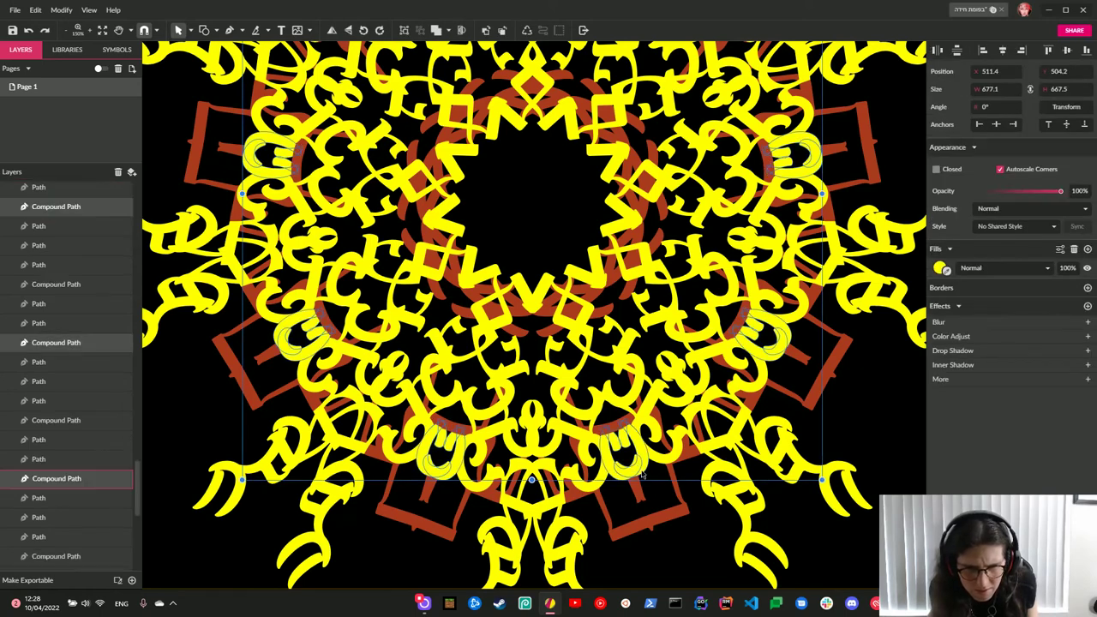
pyautogui.click(668, 570)
pyautogui.scroll(-1, 652, 482)
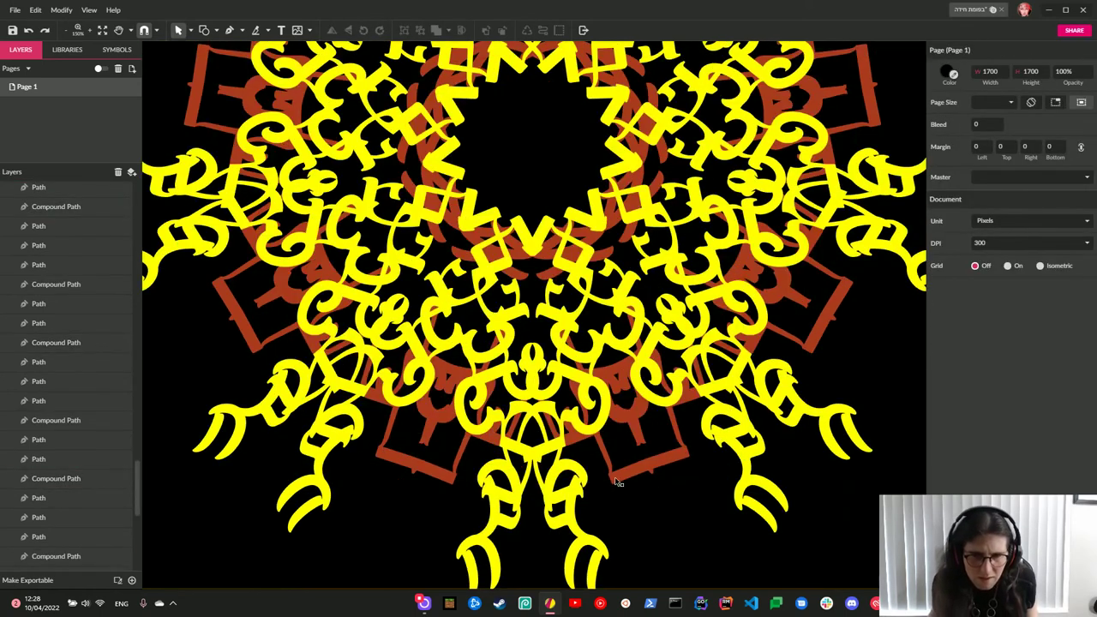
pyautogui.hotkey('ctrl', '+')
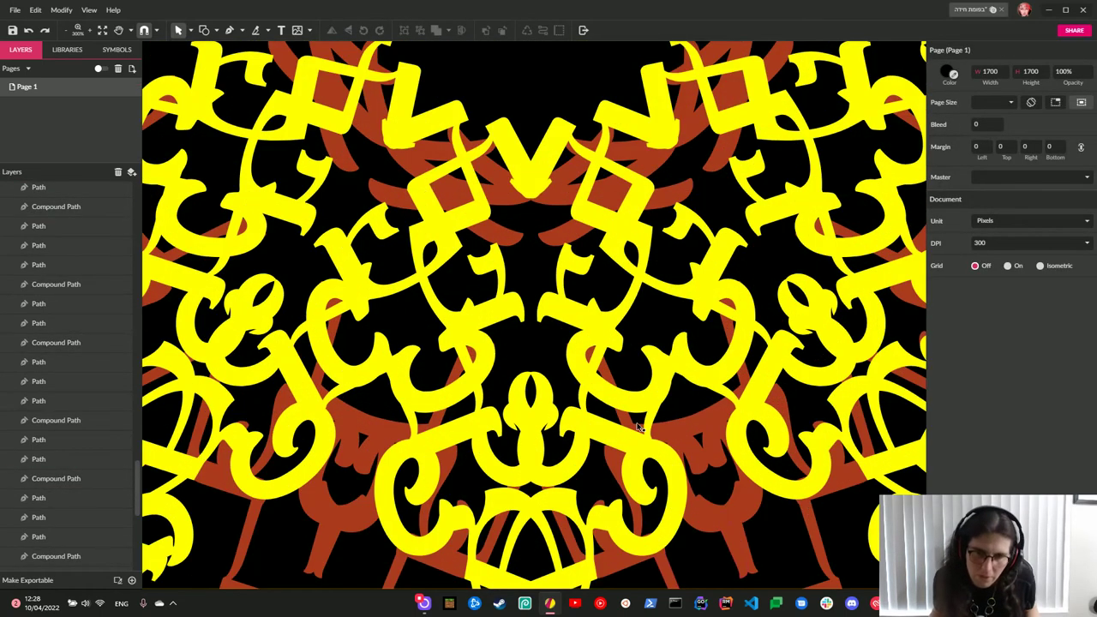
# Select the scattered brown letter paths on the right side of the mandala.
pyautogui.click(634, 426)
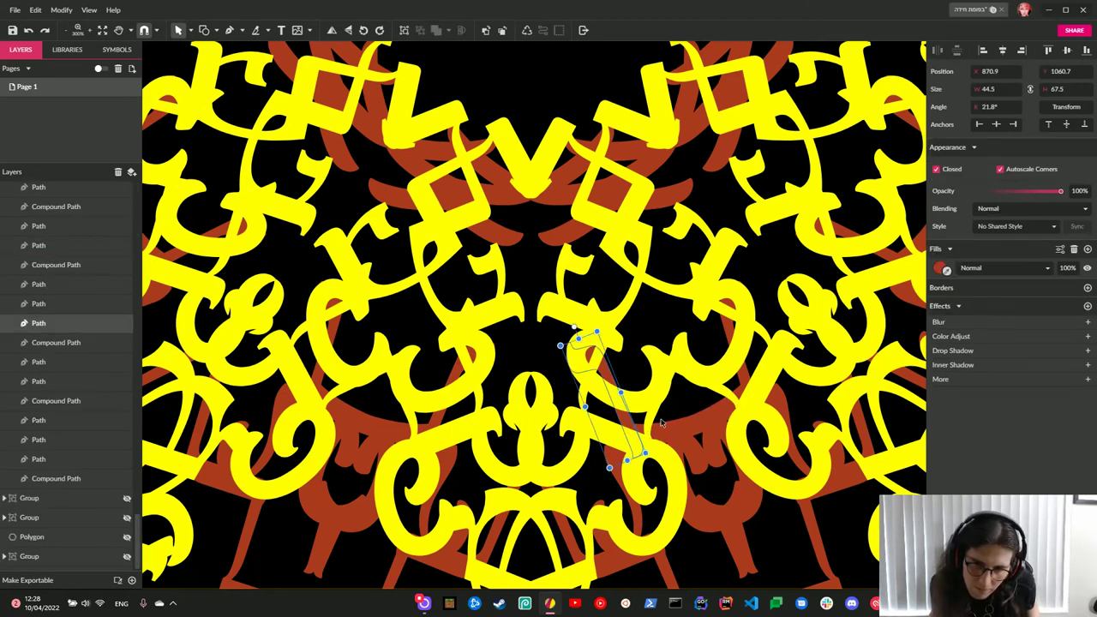
pyautogui.click(700, 410)
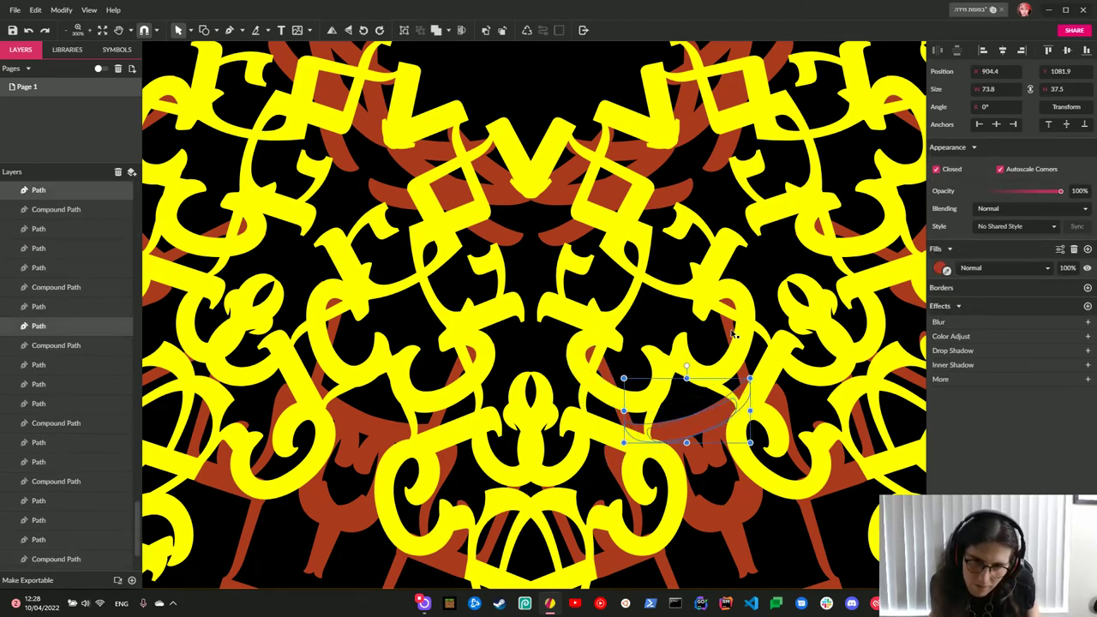
pyautogui.click(753, 403)
pyautogui.hscroll(2, 778, 440)
pyautogui.hscroll(6, 778, 441)
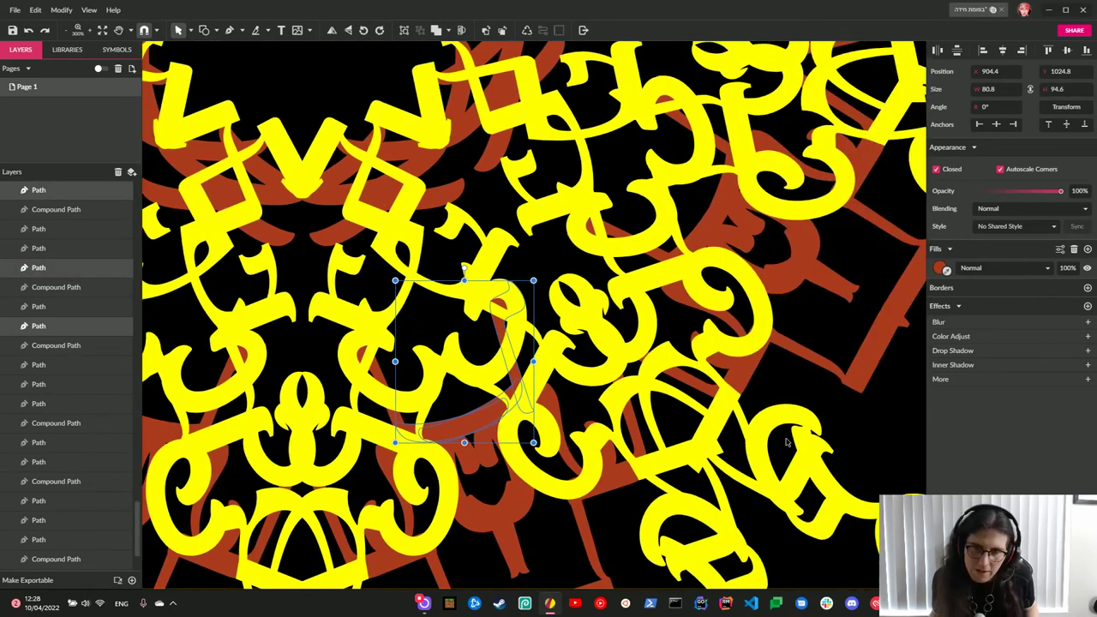
pyautogui.keyDown('shift'); pyautogui.click(704, 212); pyautogui.keyUp('shift')
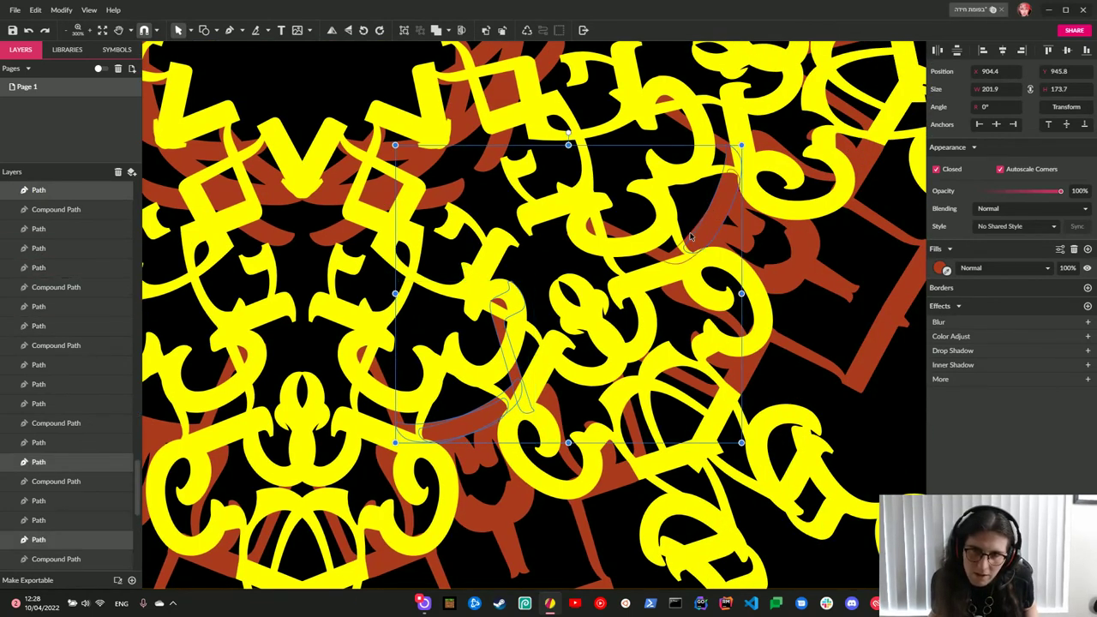
pyautogui.keyDown('shift'); pyautogui.click(669, 252); pyautogui.keyUp('shift')
pyautogui.keyDown('shift'); pyautogui.click(660, 257); pyautogui.keyUp('shift')
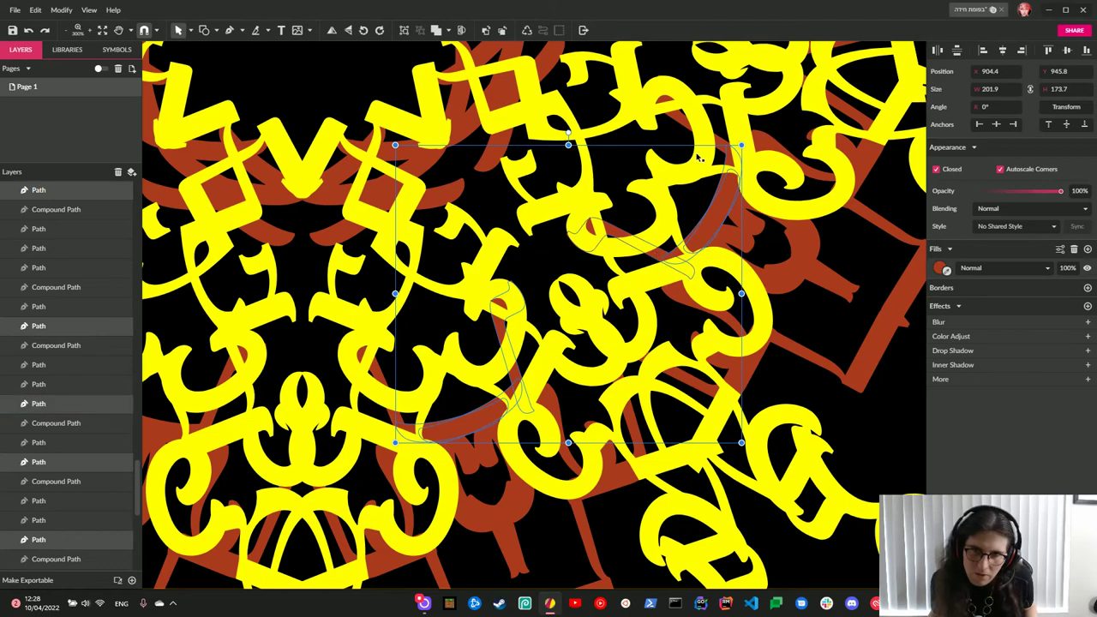
pyautogui.keyDown('shift'); pyautogui.click(718, 139); pyautogui.keyUp('shift')
pyautogui.scroll(5, 685, 221)
pyautogui.hscroll(2, 685, 221)
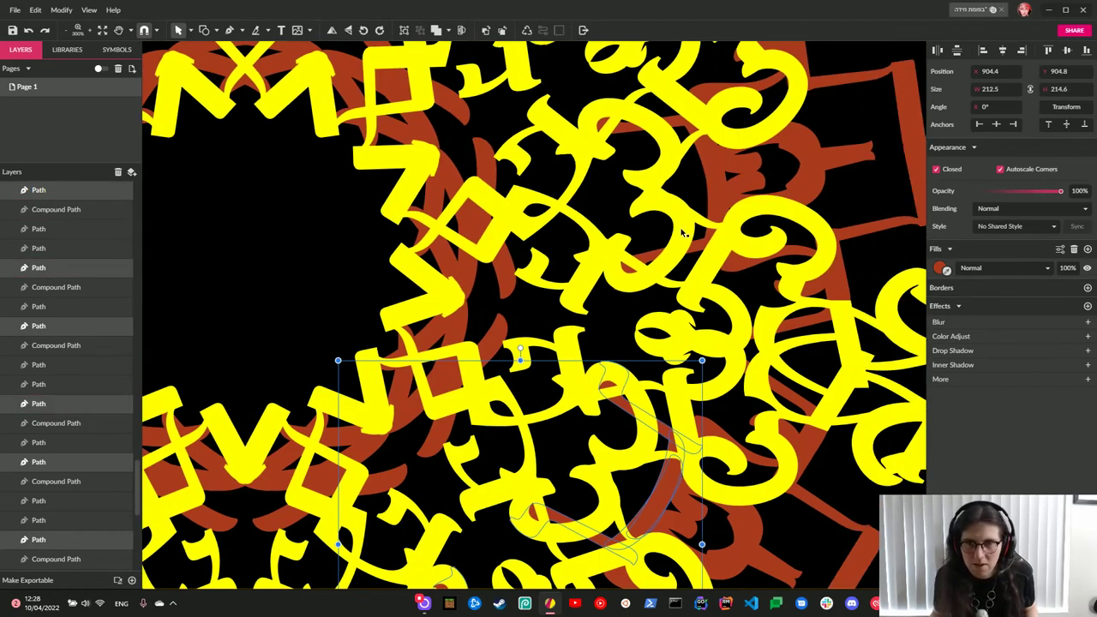
pyautogui.keyDown('shift'); pyautogui.click(712, 190); pyautogui.keyUp('shift')
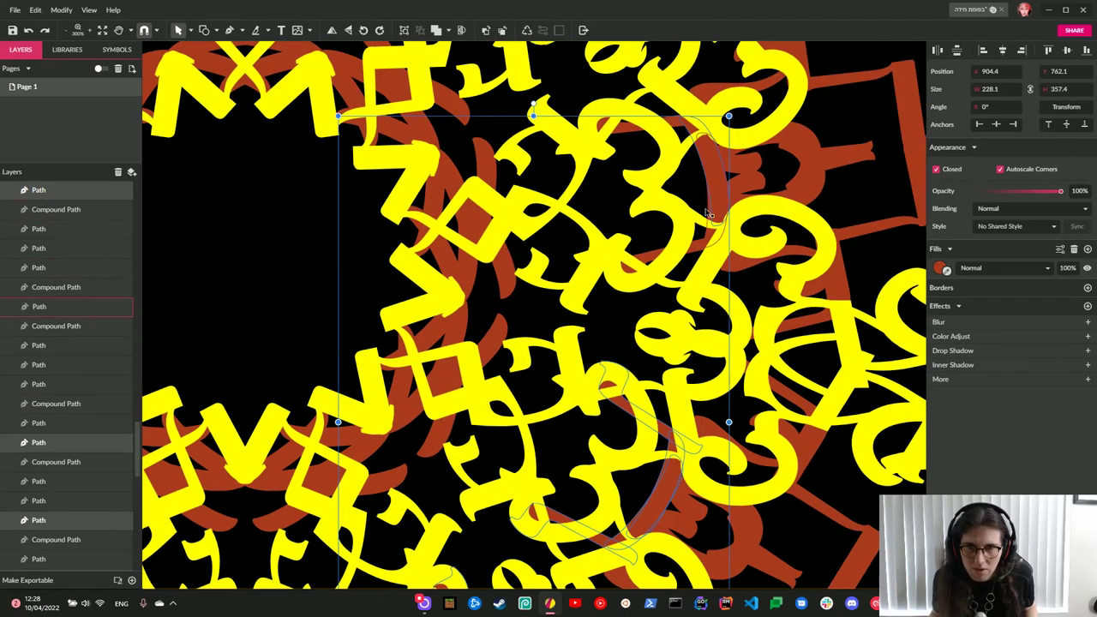
pyautogui.keyDown('shift'); pyautogui.click(699, 254); pyautogui.keyUp('shift')
pyautogui.keyDown('shift'); pyautogui.click(677, 127); pyautogui.keyUp('shift')
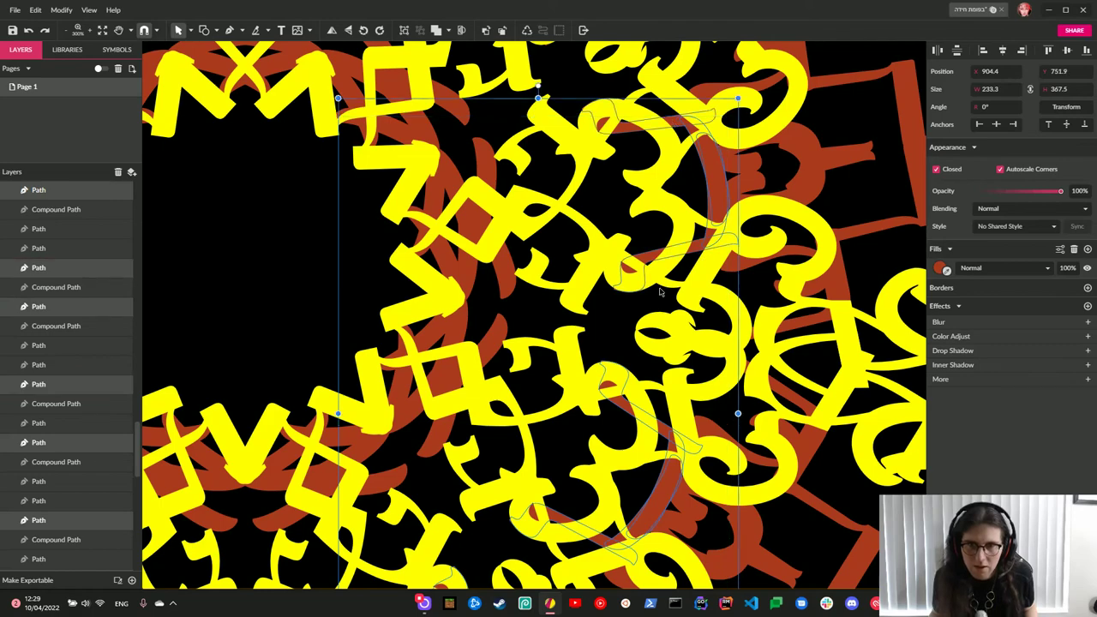
pyautogui.scroll(3, 656, 301)
pyautogui.scroll(5, 656, 302)
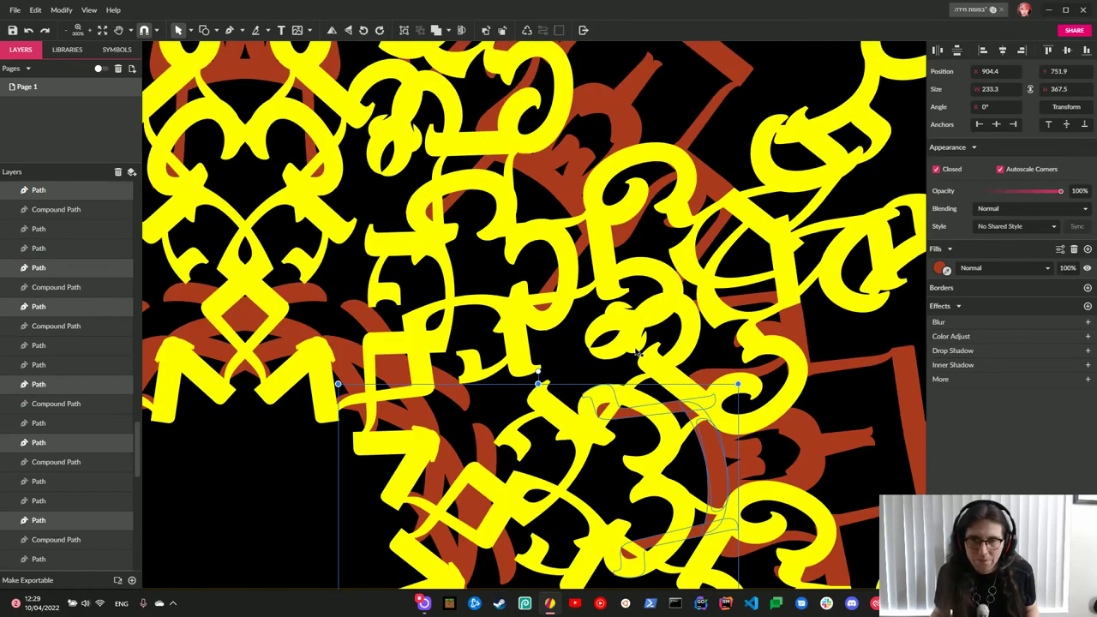
pyautogui.scroll(2, 635, 355)
# Add brown paths across the top and left to the selection, leaving out an oversized object.
pyautogui.keyDown('shift'); pyautogui.click(544, 244); pyautogui.keyUp('shift')
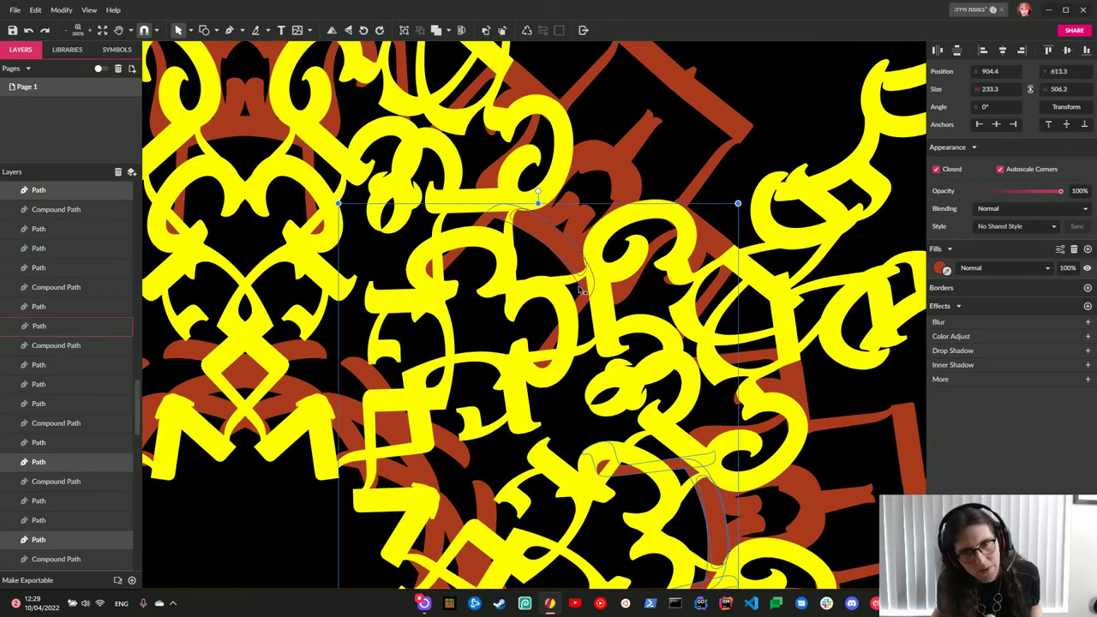
pyautogui.keyDown('shift'); pyautogui.click(581, 289); pyautogui.keyUp('shift')
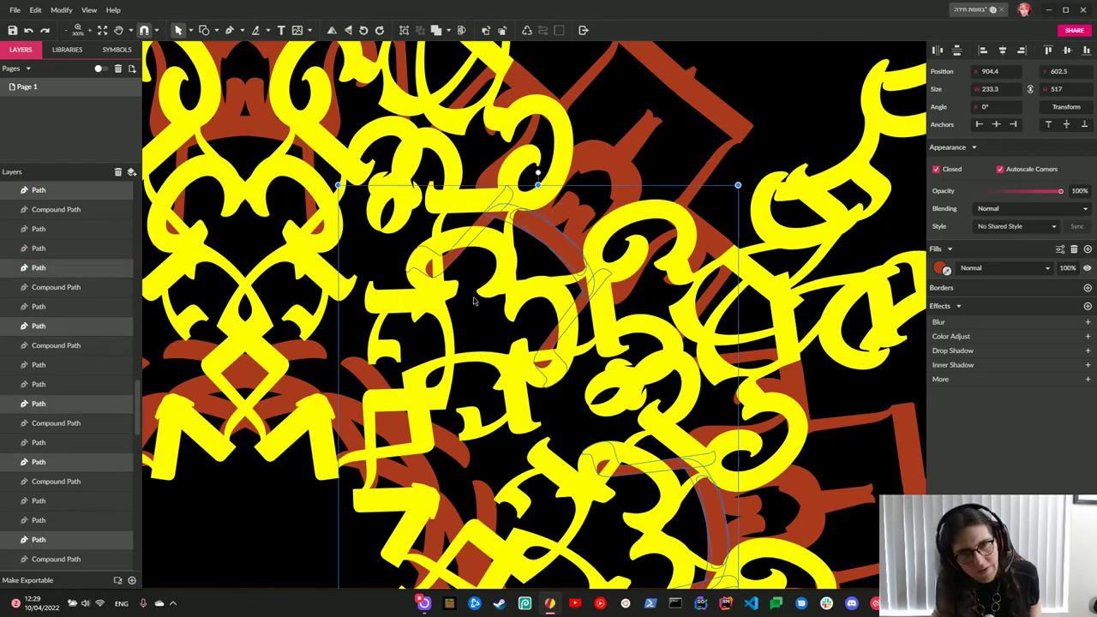
pyautogui.keyDown('shift'); pyautogui.click(464, 258); pyautogui.keyUp('shift')
pyautogui.scroll(1, 472, 302)
pyautogui.scroll(1, 473, 302)
pyautogui.hscroll(-3, 473, 302)
pyautogui.keyDown('shift'); pyautogui.click(319, 260); pyautogui.keyUp('shift')
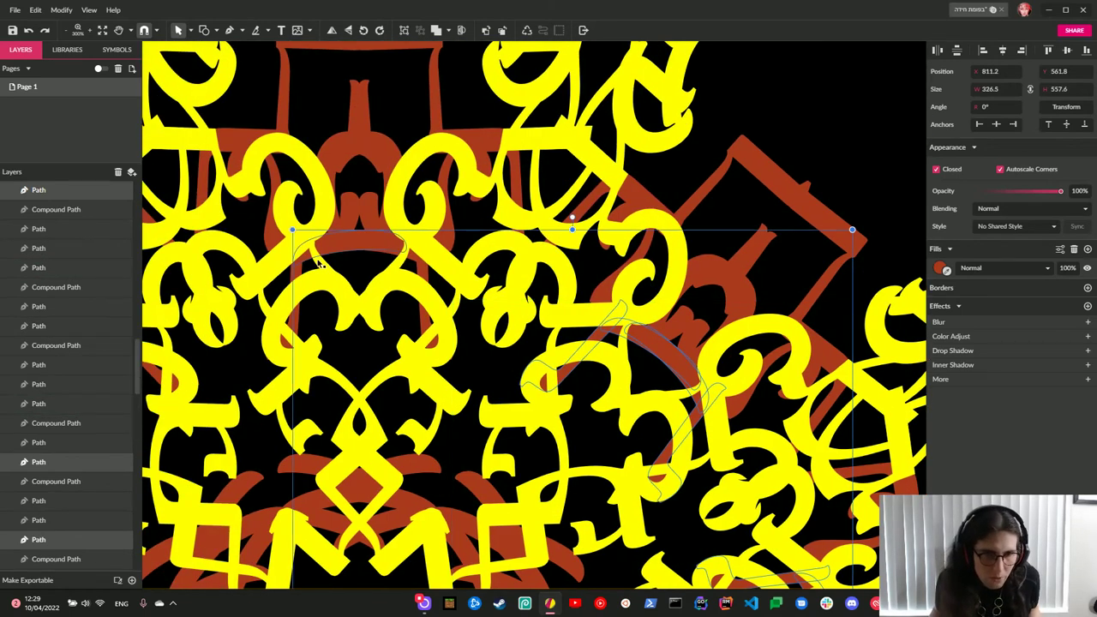
pyautogui.keyDown('shift'); pyautogui.click(422, 274); pyautogui.keyUp('shift')
pyautogui.keyDown('shift'); pyautogui.click(416, 260); pyautogui.keyUp('shift')
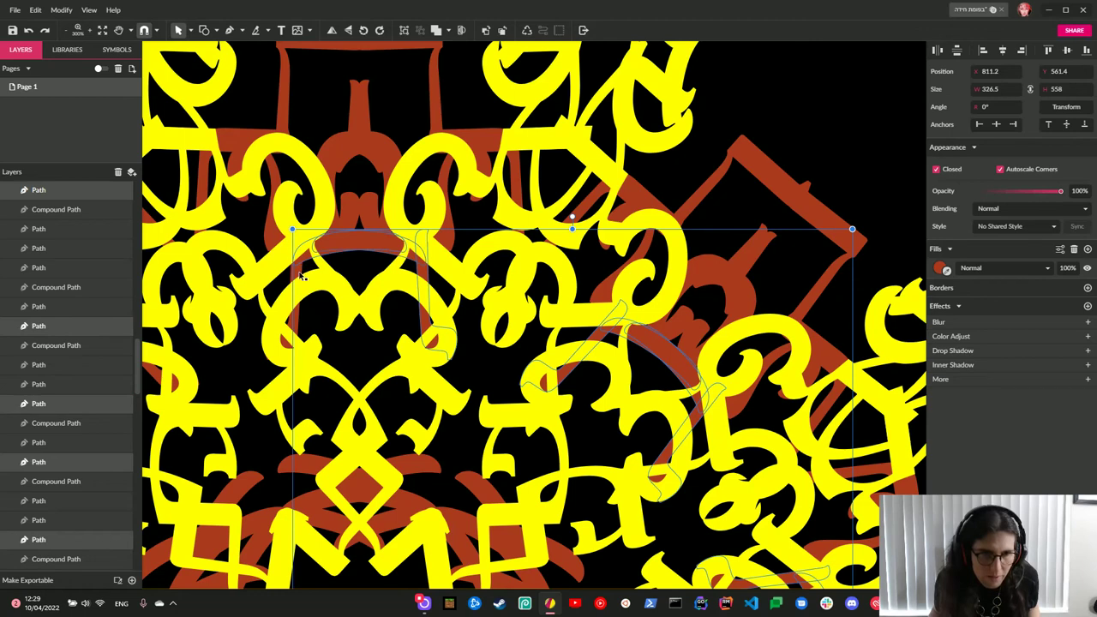
pyautogui.keyDown('shift'); pyautogui.click(301, 275); pyautogui.keyUp('shift')
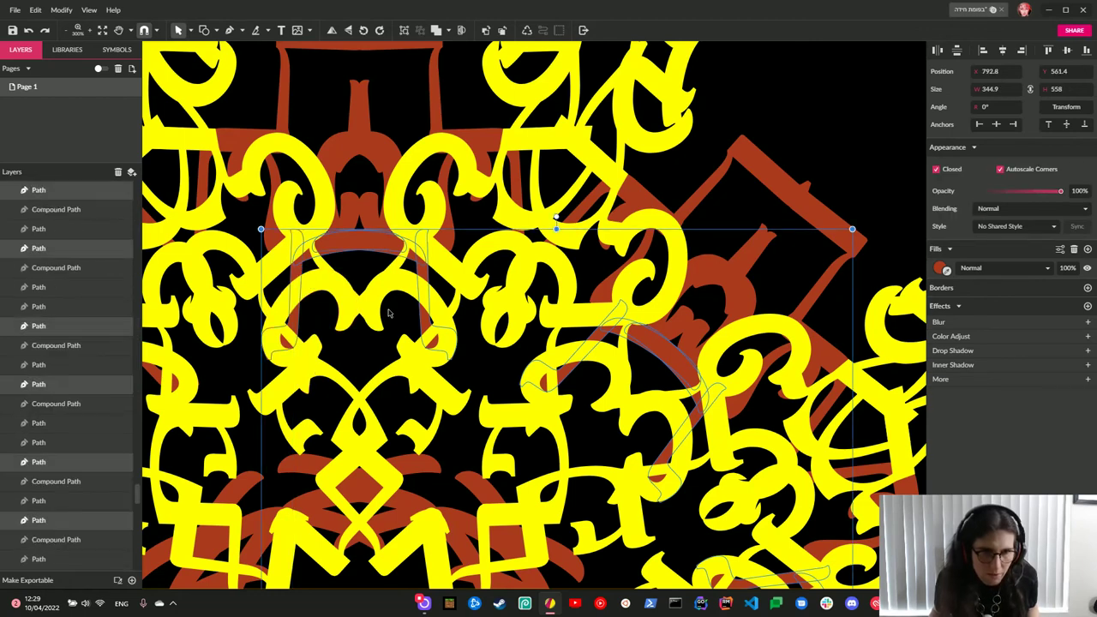
pyautogui.hscroll(-5, 388, 314)
pyautogui.scroll(-1, 388, 314)
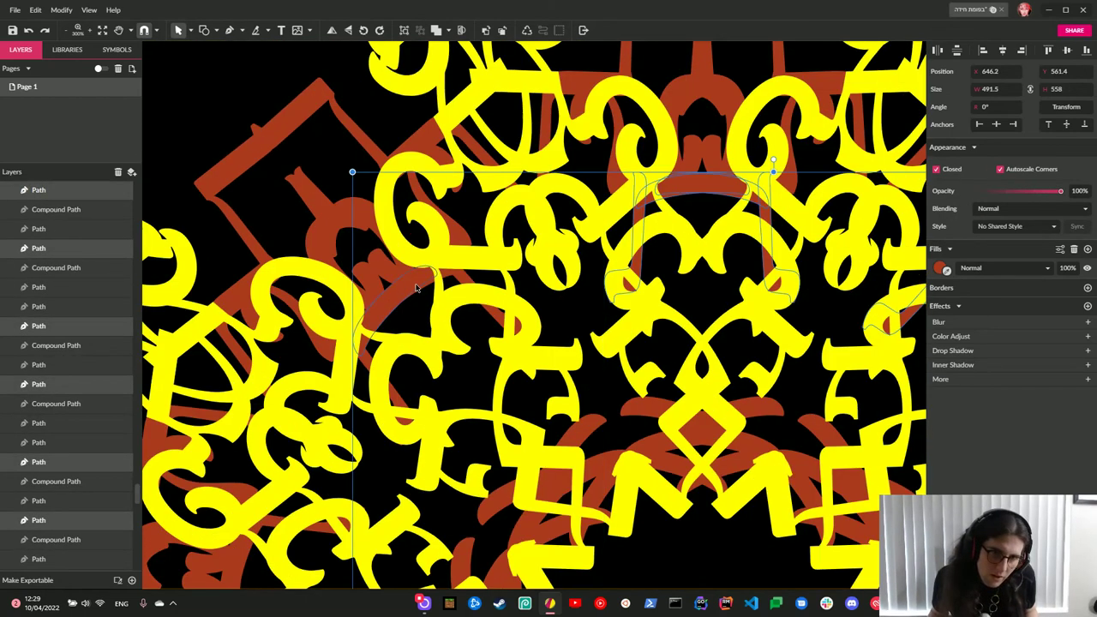
pyautogui.keyDown('shift'); pyautogui.click(422, 286); pyautogui.keyUp('shift')
pyautogui.keyDown('shift'); pyautogui.click(454, 279); pyautogui.keyUp('shift')
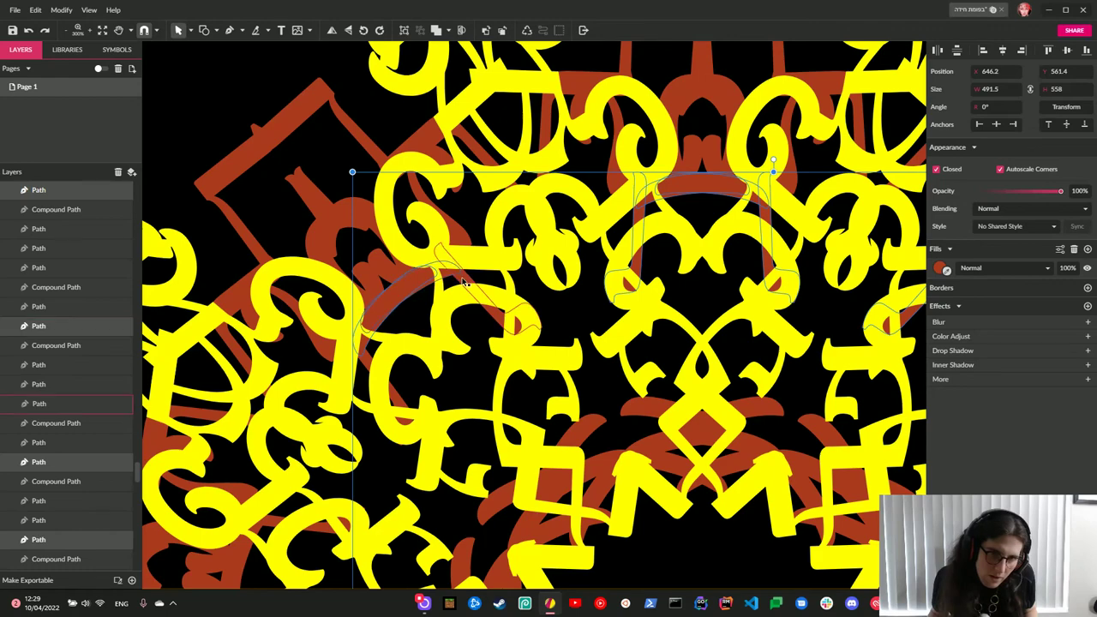
pyautogui.keyDown('shift'); pyautogui.click(370, 364); pyautogui.keyUp('shift')
pyautogui.scroll(-2, 368, 351)
pyautogui.hscroll(-5, 364, 343)
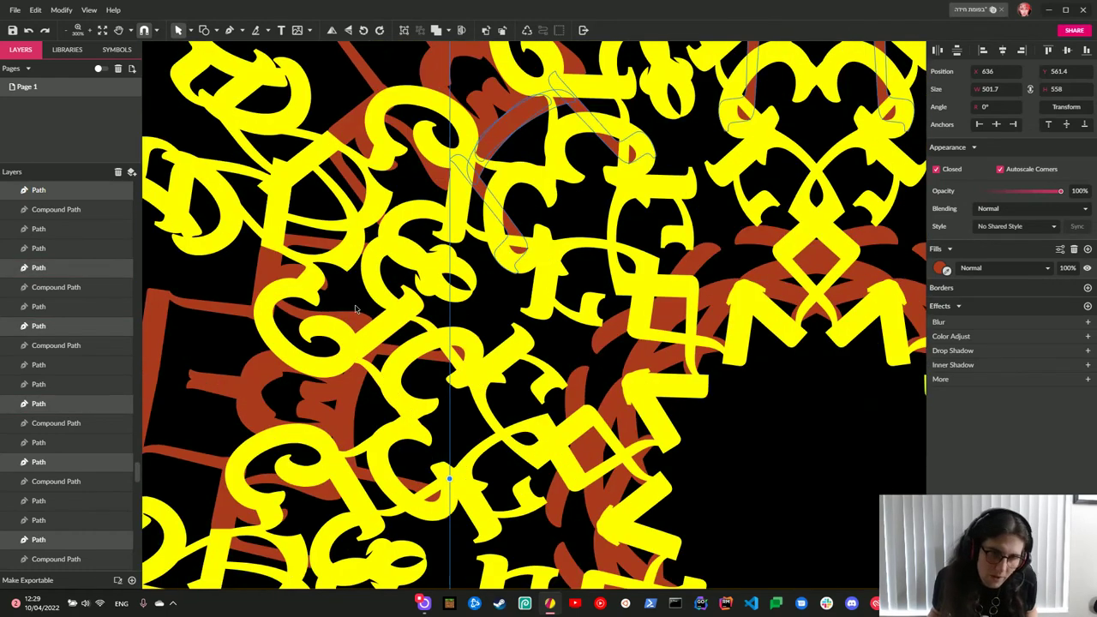
pyautogui.keyDown('shift'); pyautogui.click(367, 383); pyautogui.keyUp('shift')
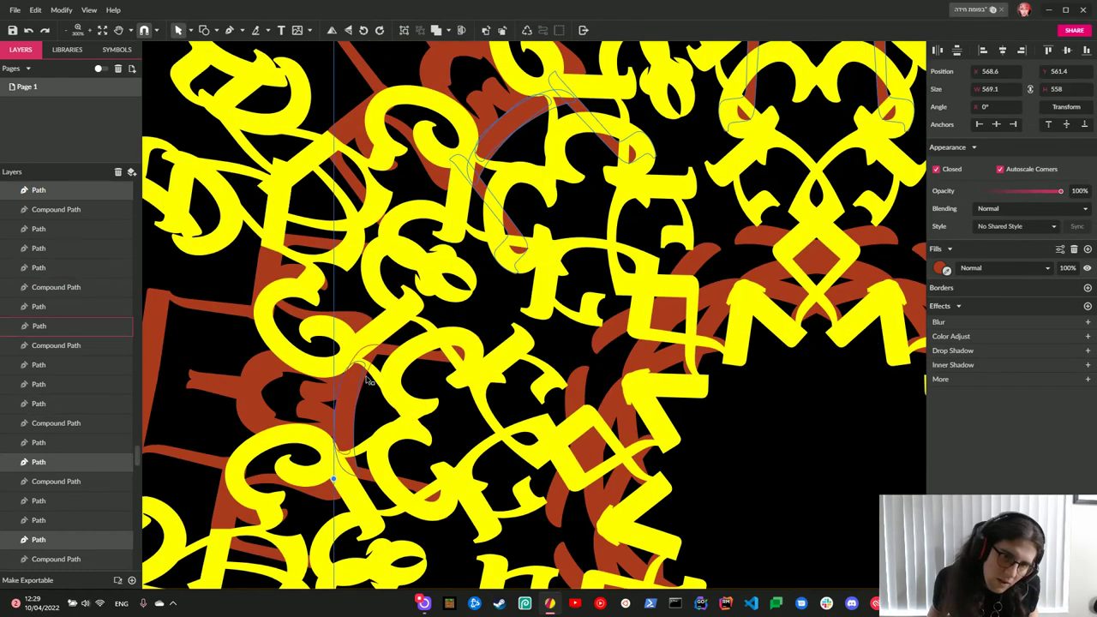
pyautogui.keyDown('shift'); pyautogui.click(377, 368); pyautogui.keyUp('shift')
pyautogui.scroll(-3, 373, 364)
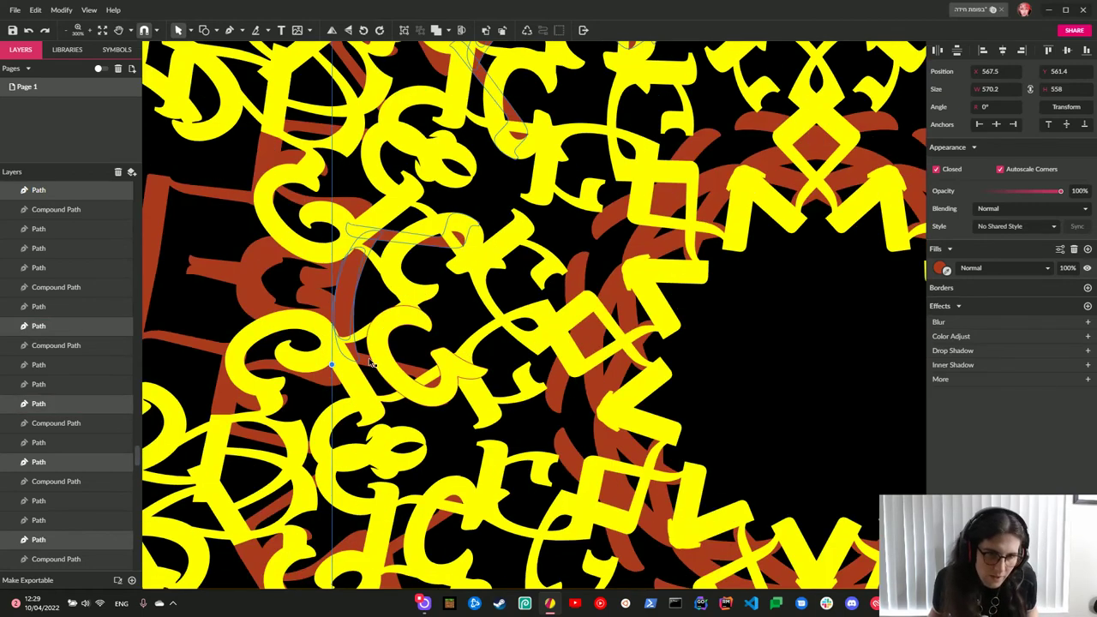
pyautogui.keyDown('shift'); pyautogui.click(370, 364); pyautogui.keyUp('shift')
pyautogui.scroll(-6, 376, 351)
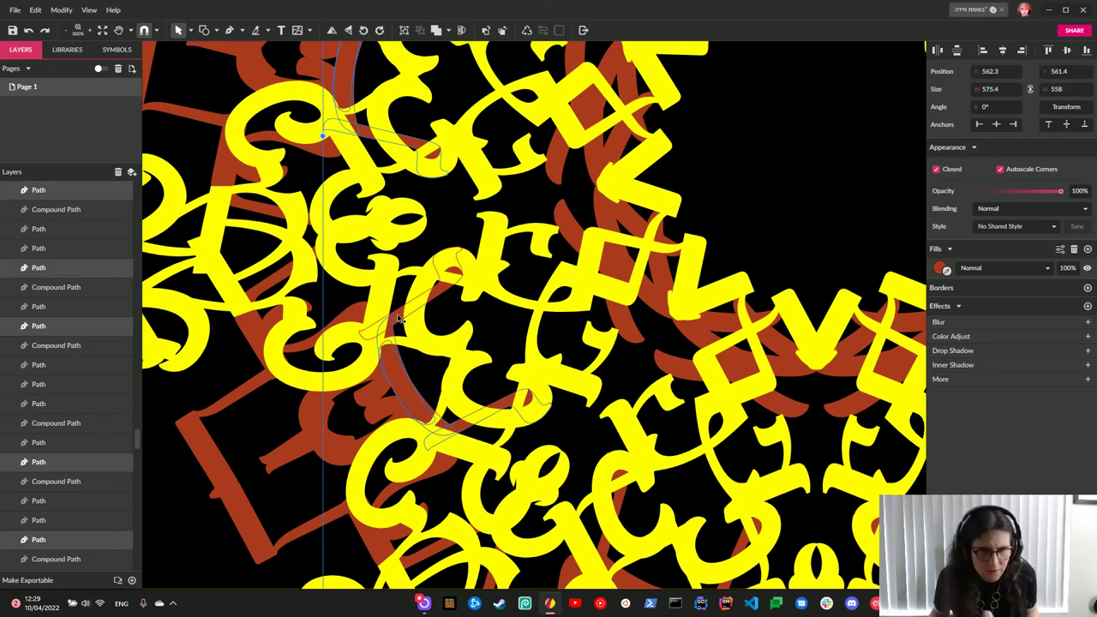
pyautogui.scroll(-5, 497, 398)
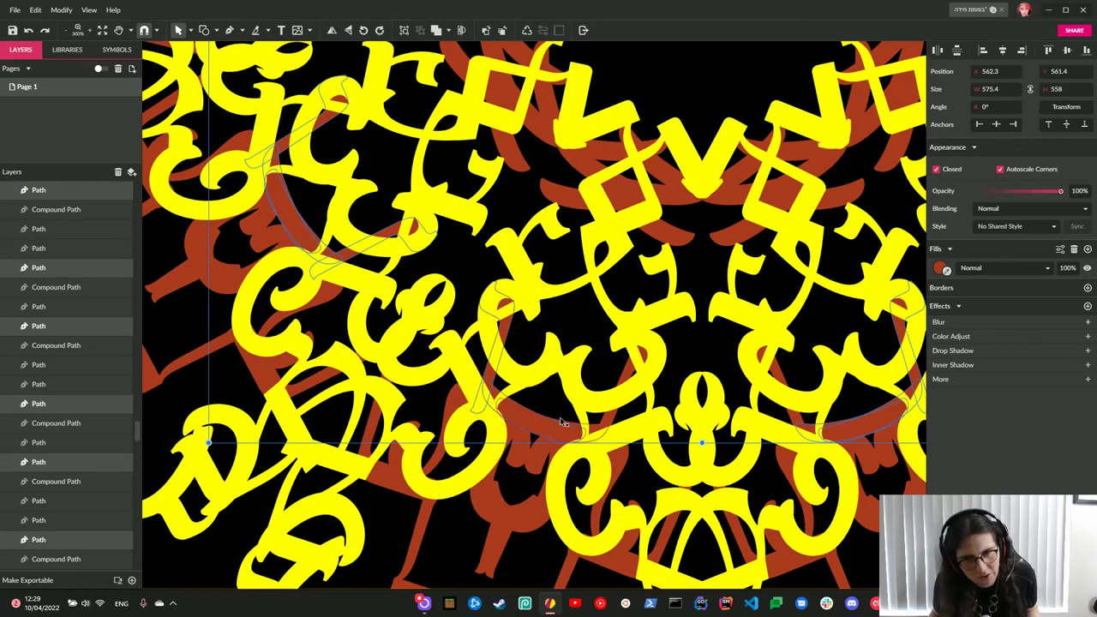
# Add a final brown path and fill the whole selection with the mandala's sampled yellow.
pyautogui.keyDown('shift'); pyautogui.click(653, 403); pyautogui.keyUp('shift')
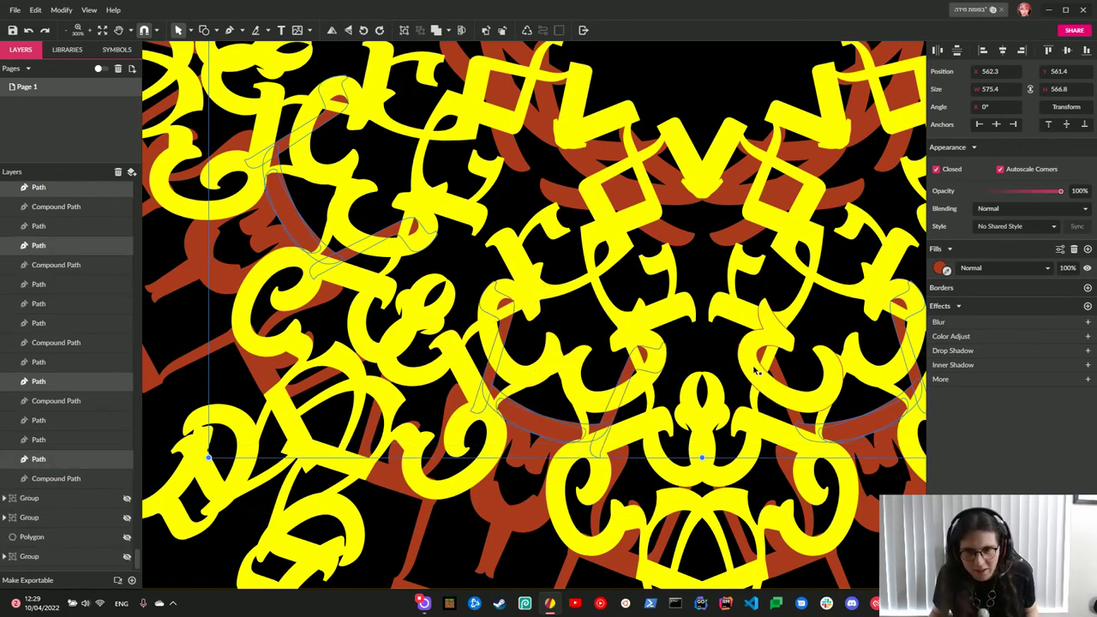
pyautogui.hscroll(3, 765, 407)
pyautogui.hscroll(3, 765, 407)
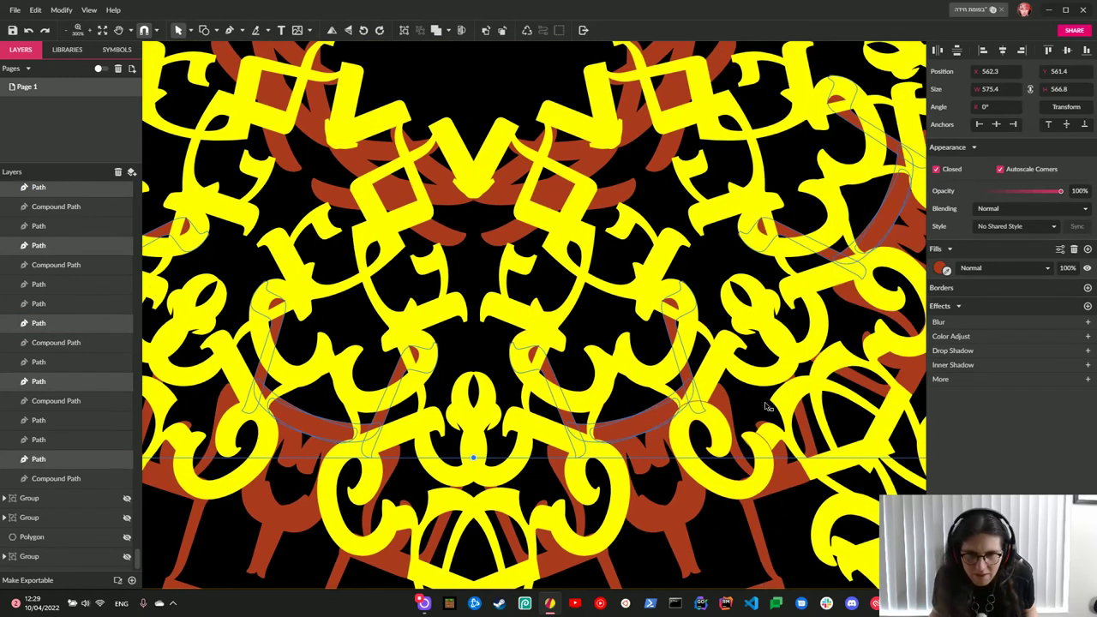
pyautogui.scroll(4, 702, 429)
pyautogui.hotkey('ctrl', '-')
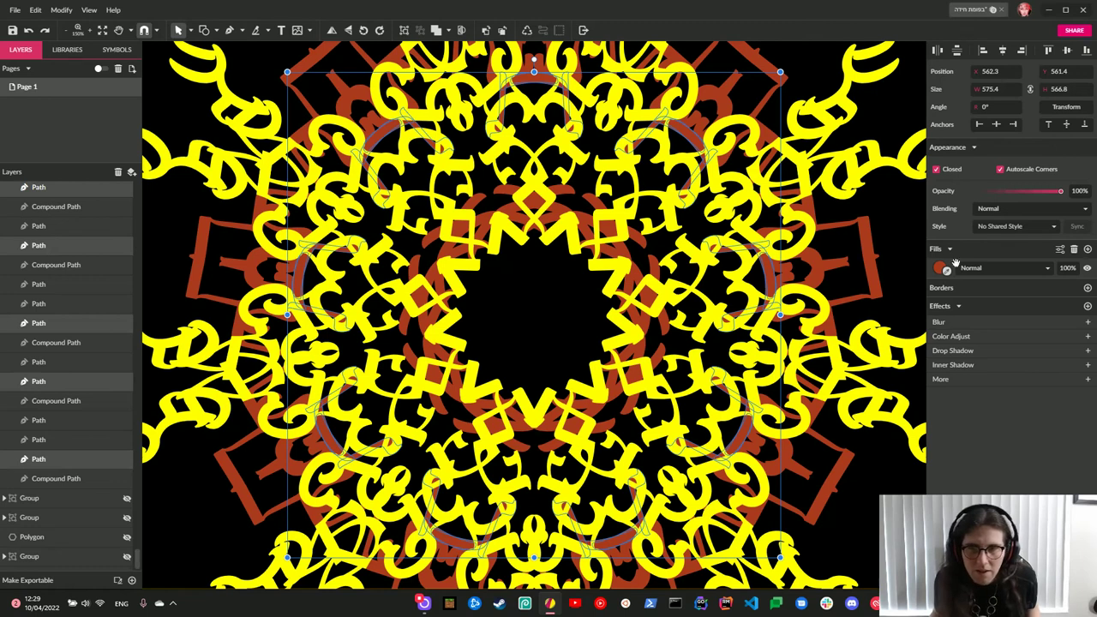
pyautogui.moveTo(944, 268); pyautogui.dragTo(854, 184)
# Reorder the recoloured paths in the Layers list and collapse the inner group.
pyautogui.scroll(4, 81, 394)
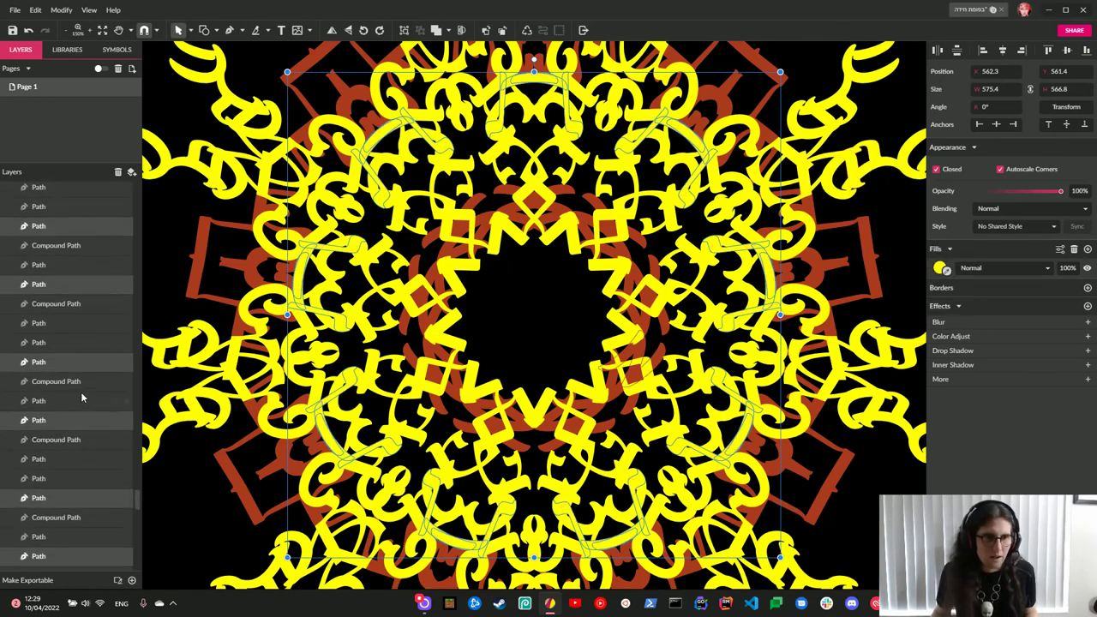
pyautogui.scroll(3, 81, 394)
pyautogui.moveTo(137, 440); pyautogui.dragTo(144, 175)
pyautogui.click(17, 211)
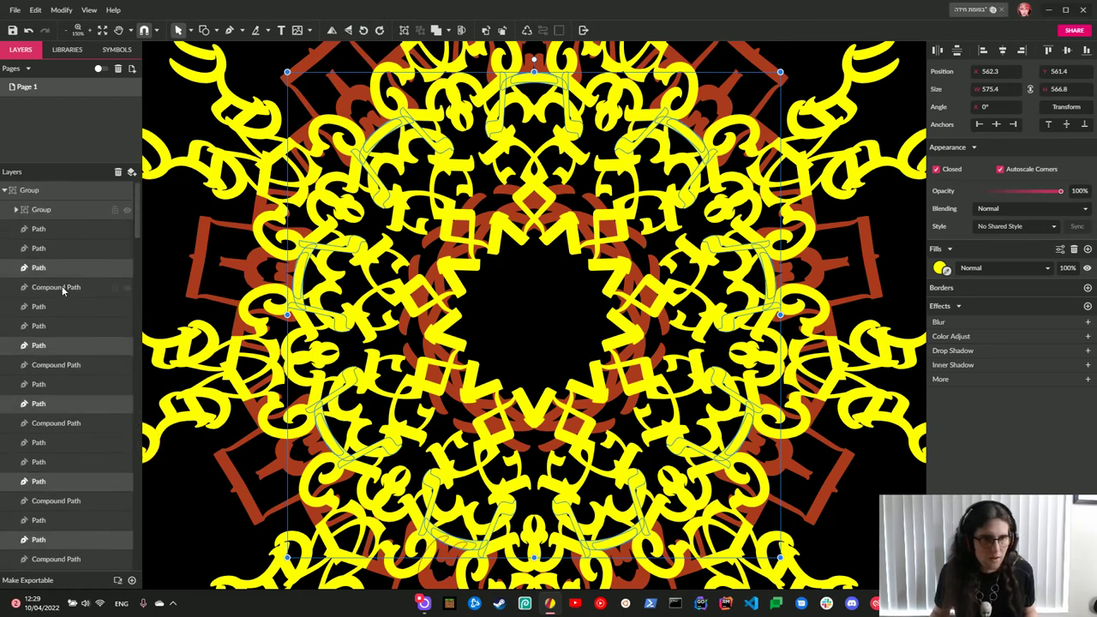
pyautogui.moveTo(58, 271)
pyautogui.mouseDown()
pyautogui.moveTo(85, 235)
pyautogui.moveTo(73, 215)
pyautogui.mouseUp()
pyautogui.press('Escape')
pyautogui.scroll(-3, 534, 315)
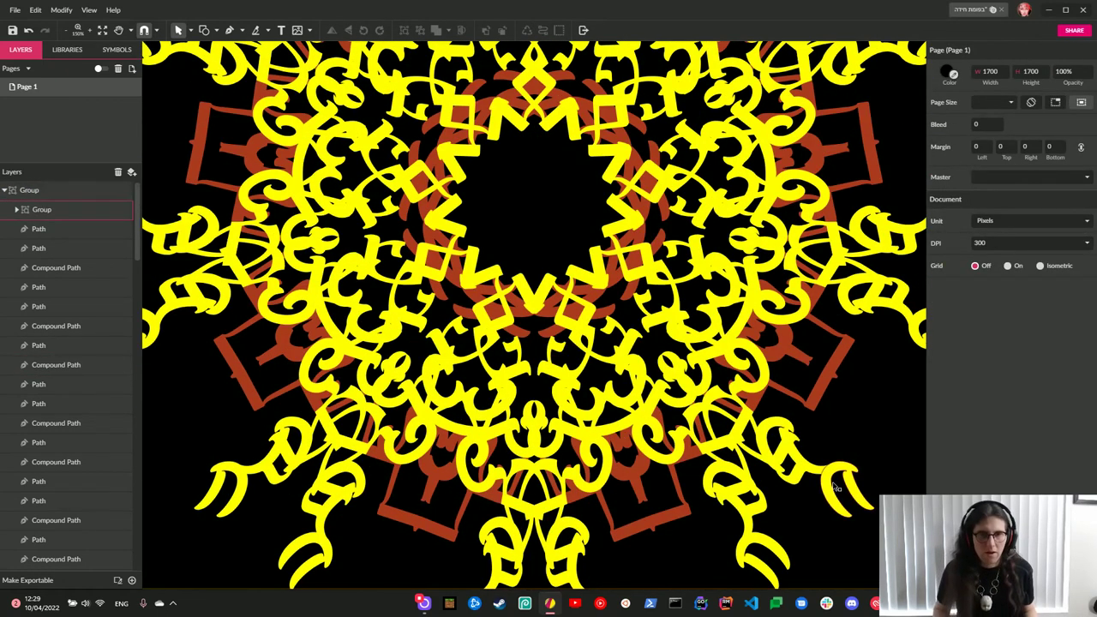
pyautogui.hotkey('ctrl', '0')
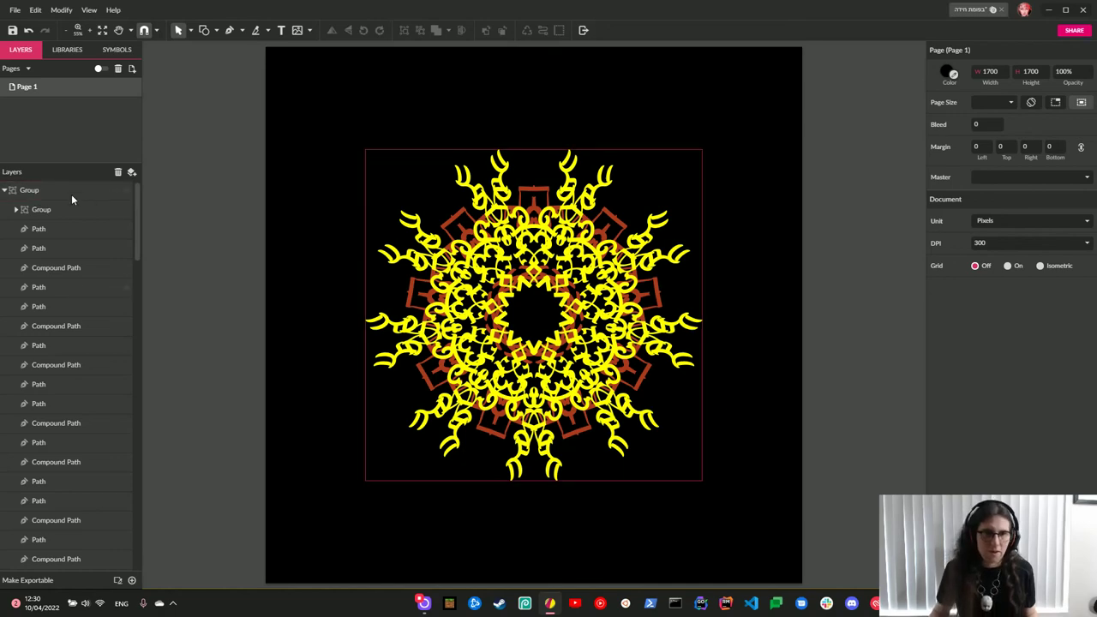
pyautogui.click(127, 211)
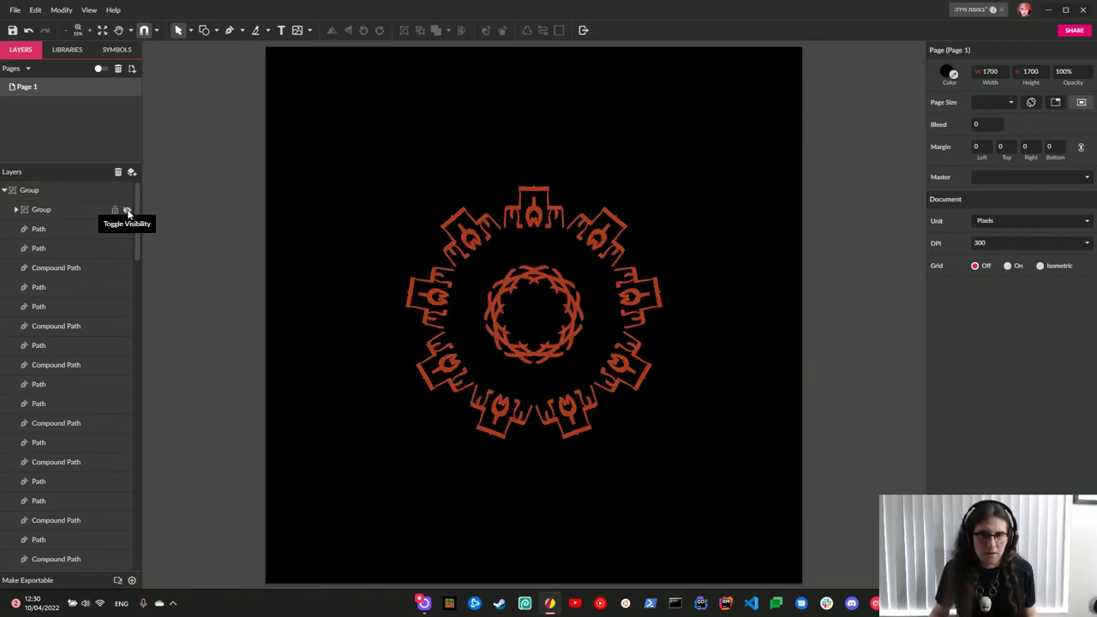
pyautogui.click(126, 211)
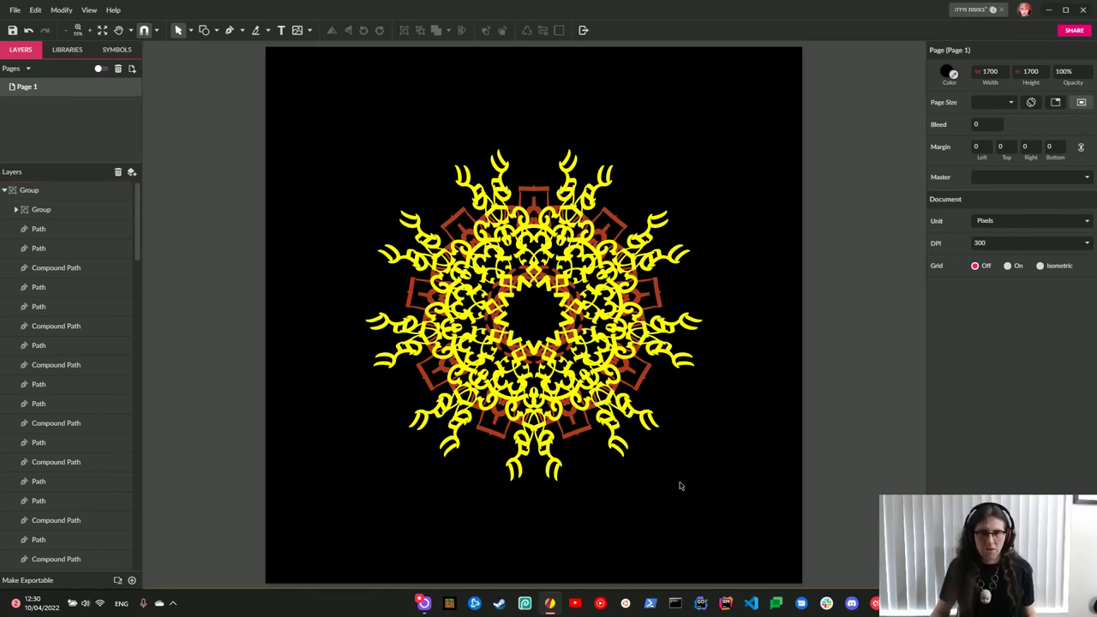
pyautogui.hotkey('ctrl', '1')
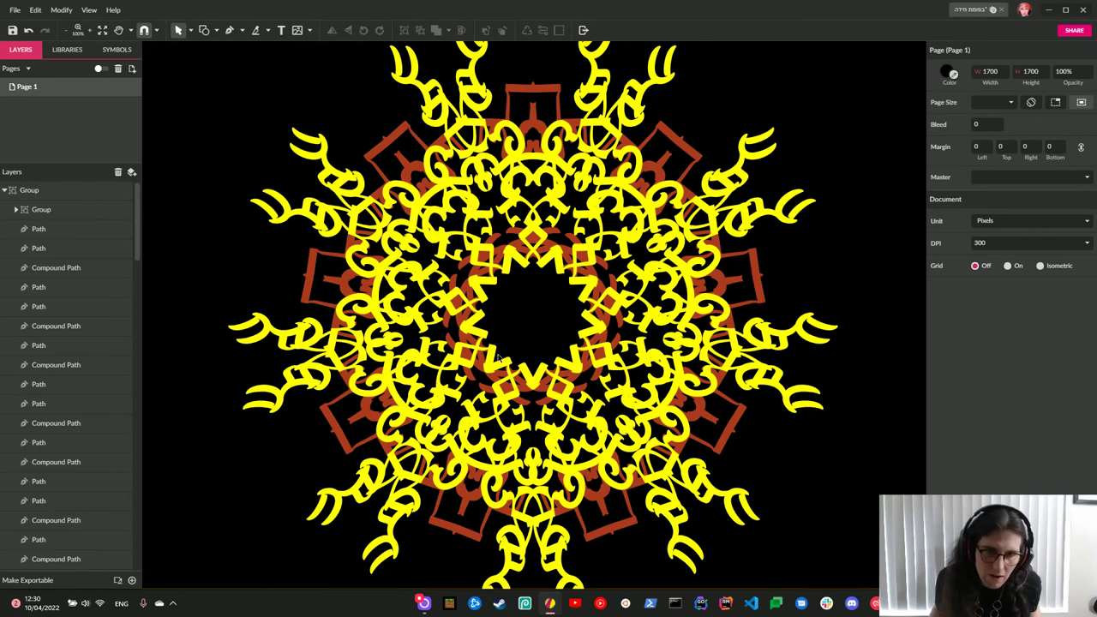
pyautogui.scroll(2, 497, 358)
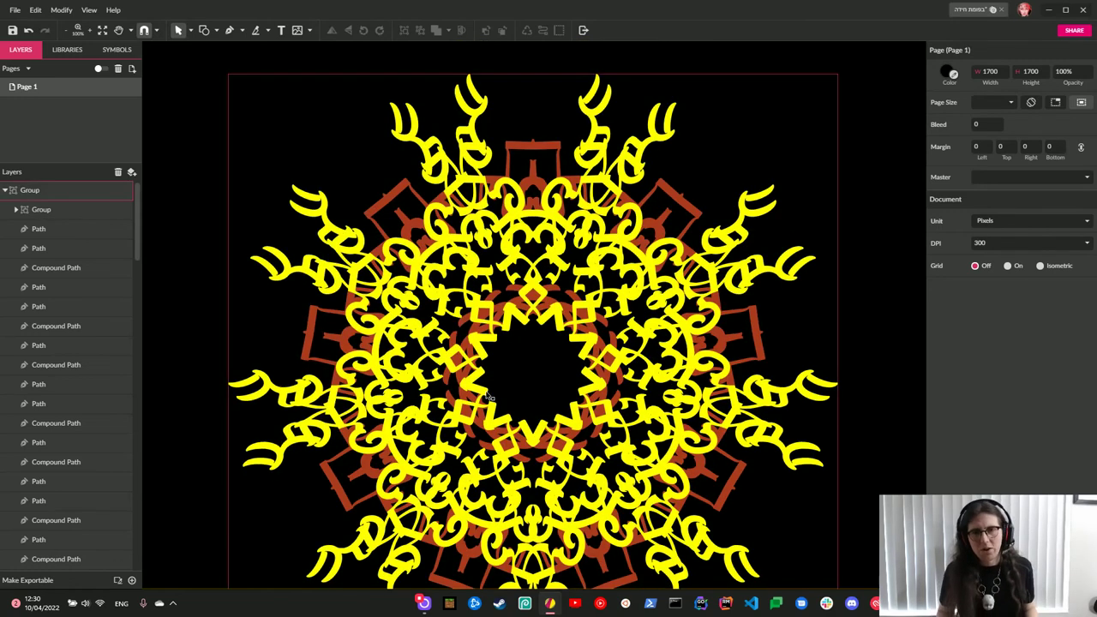
pyautogui.hotkey('ctrl', '0')
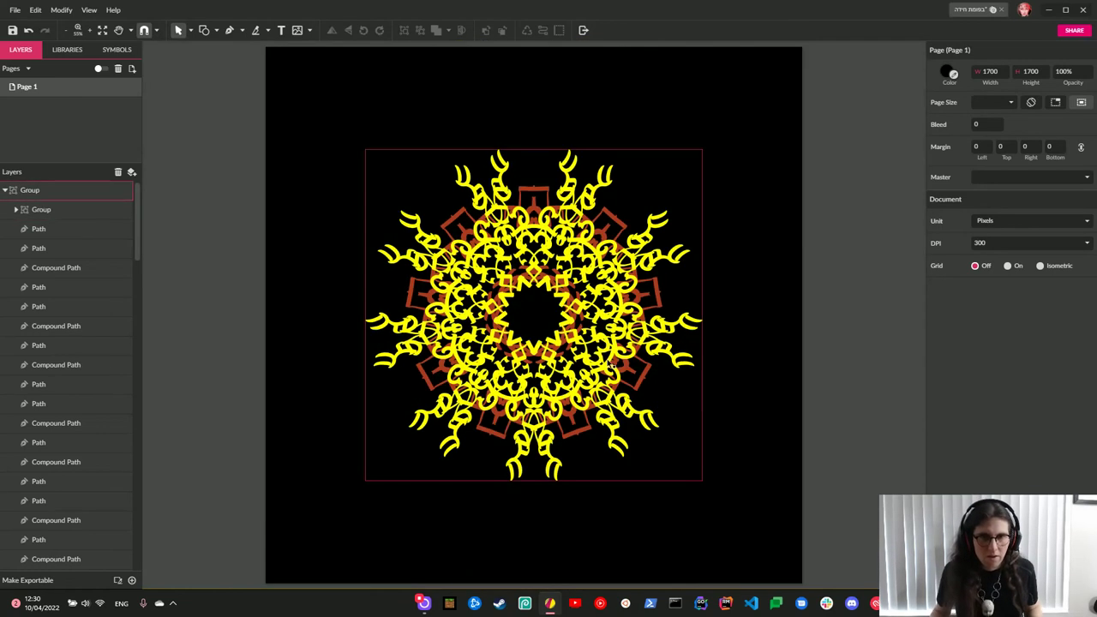
# Delete the square frame group from around the mandala.
pyautogui.click(33, 211)
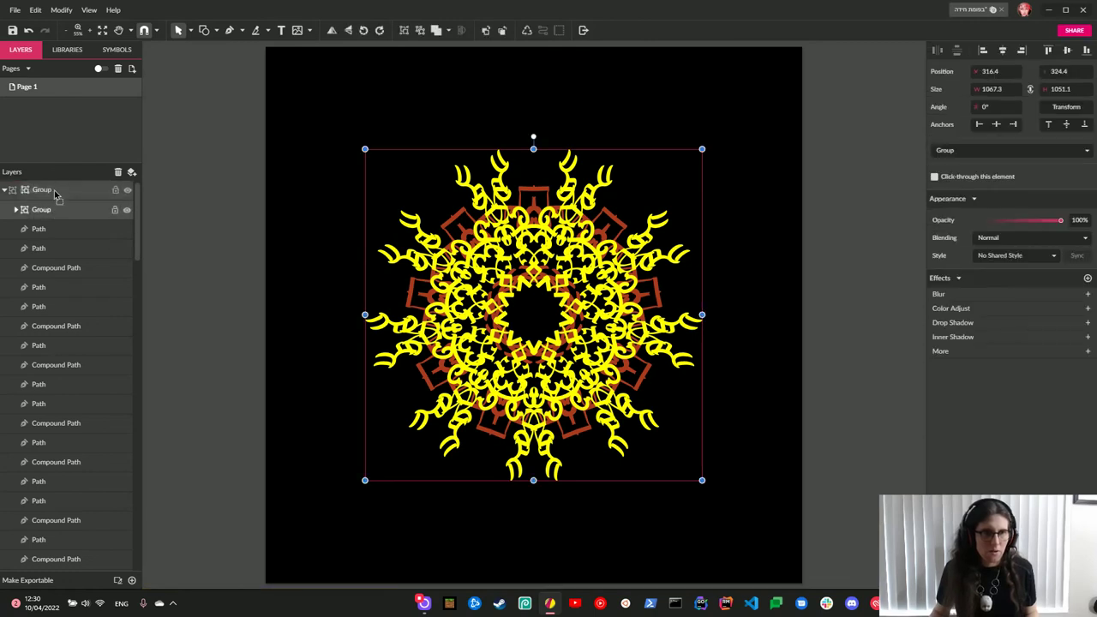
pyautogui.click(4, 209)
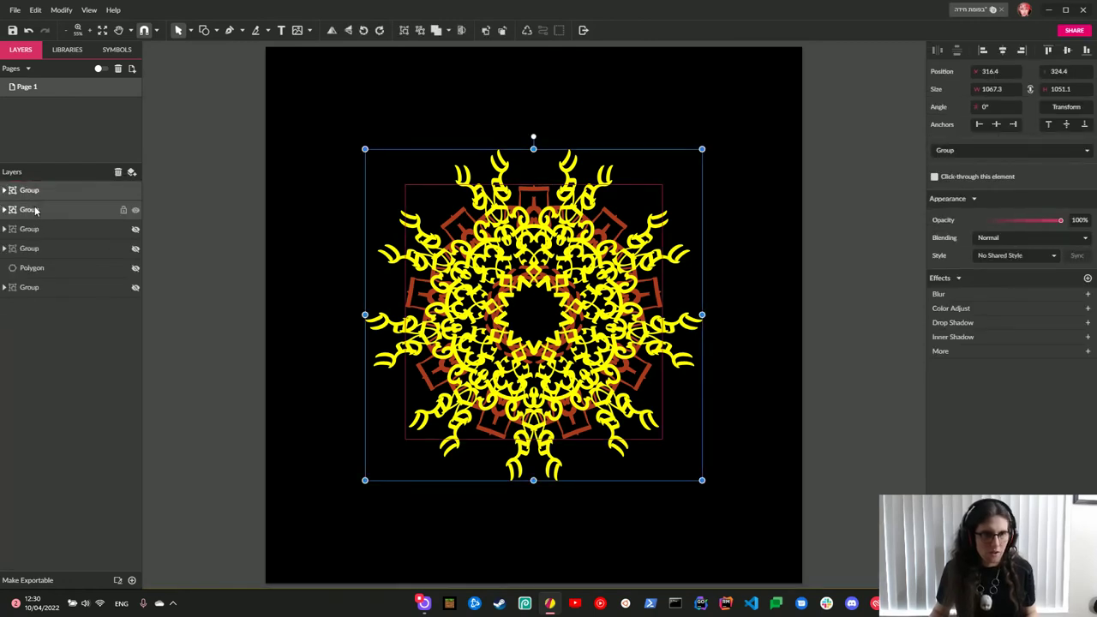
pyautogui.press('Delete')
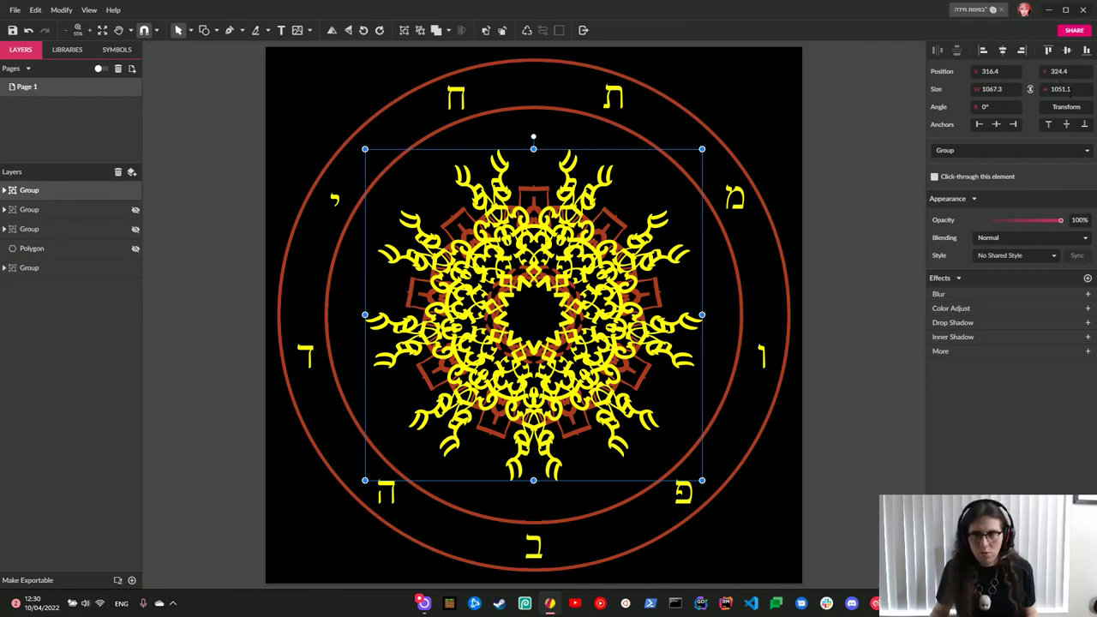
# Widen the mandala group to 1307 px and centre it inside the brown circles.
pyautogui.click(994, 89)
pyautogui.write('13')
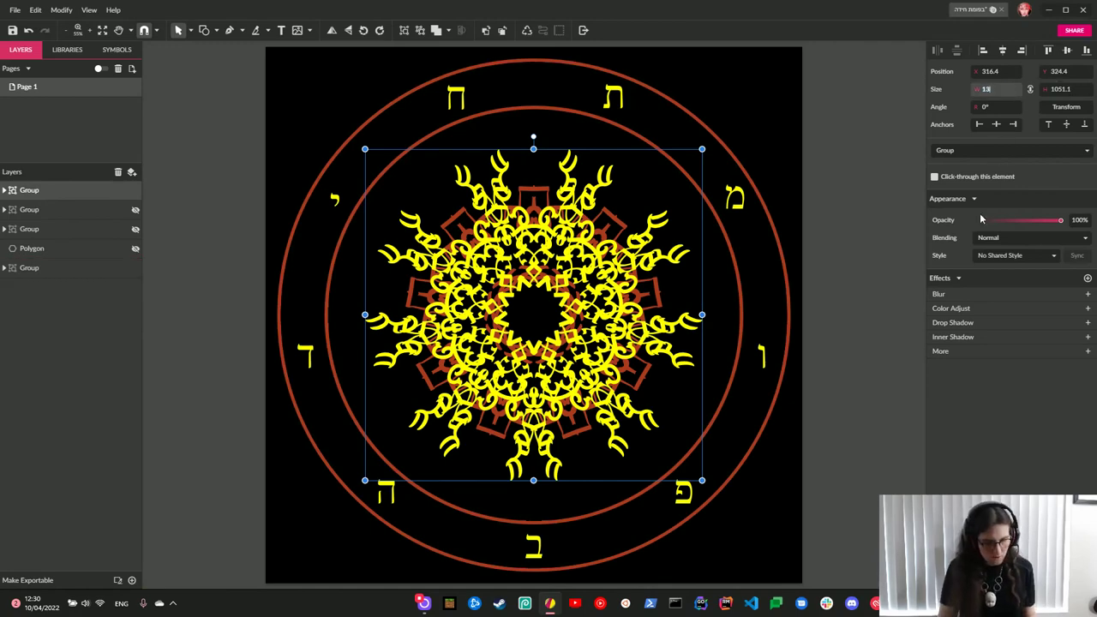
pyautogui.write('07')
pyautogui.press('Return')
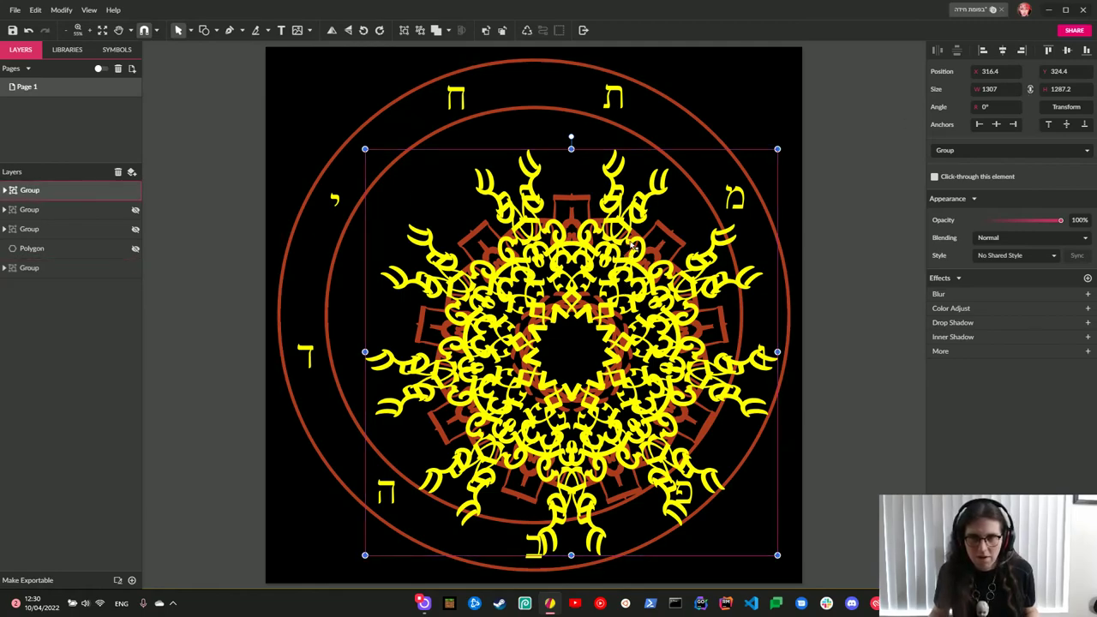
pyautogui.moveTo(631, 246)
pyautogui.mouseDown()
pyautogui.moveTo(660, 258)
pyautogui.moveTo(596, 221)
pyautogui.moveTo(594, 207)
pyautogui.mouseUp()
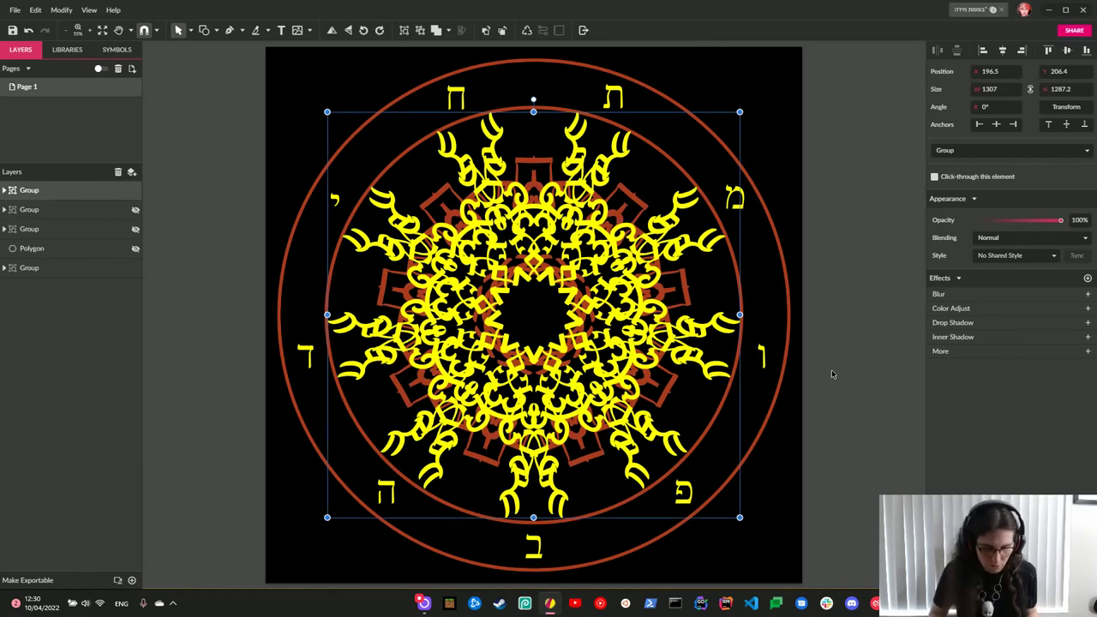
pyautogui.hotkey('ctrl', '+')
# Nudge the enlarged mandala group down slightly to Y 210.4.
pyautogui.hotkey('ctrl', '-')
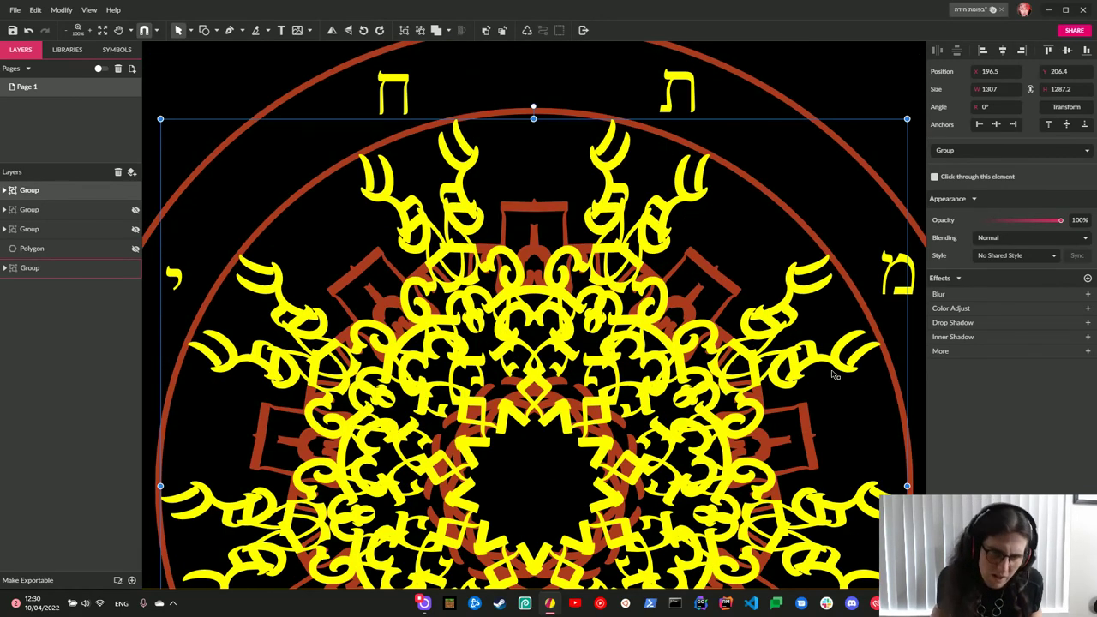
pyautogui.scroll(-5, 831, 374)
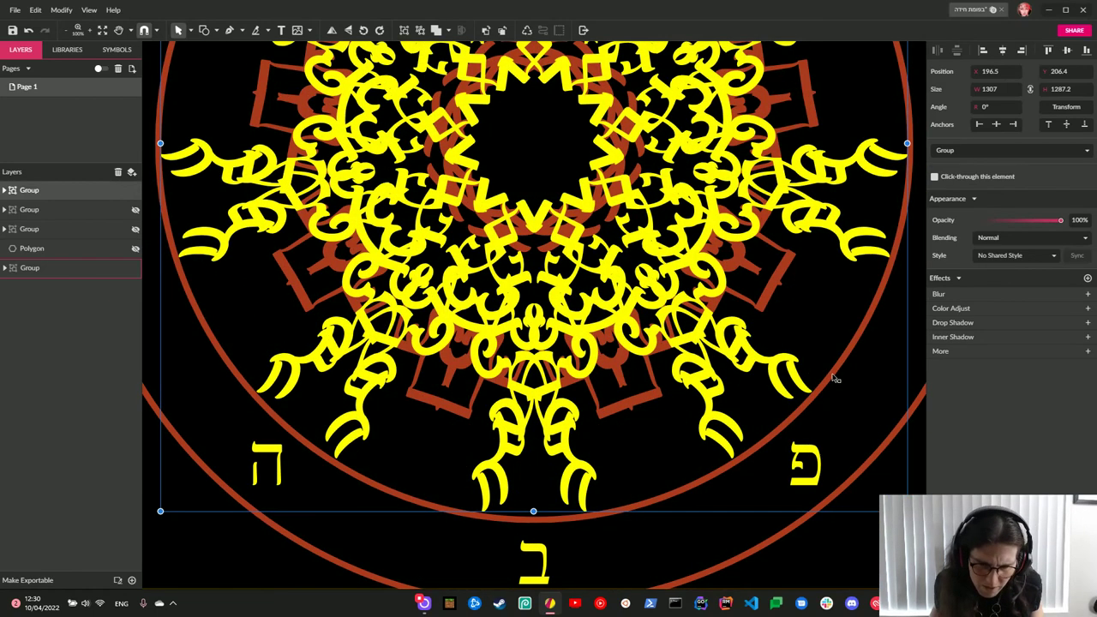
pyautogui.press('Down')
pyautogui.press('Down')
pyautogui.press('Down')
pyautogui.press('Down')
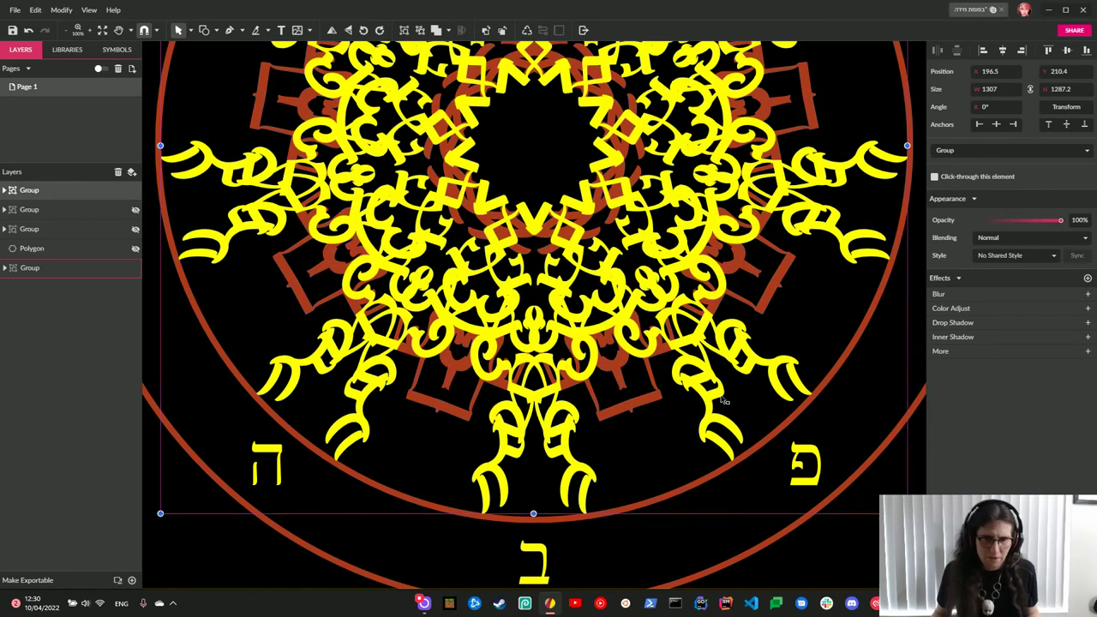
# Move the lettered ring group's first ellipse out to the top of the Layers stack.
pyautogui.click(5, 269)
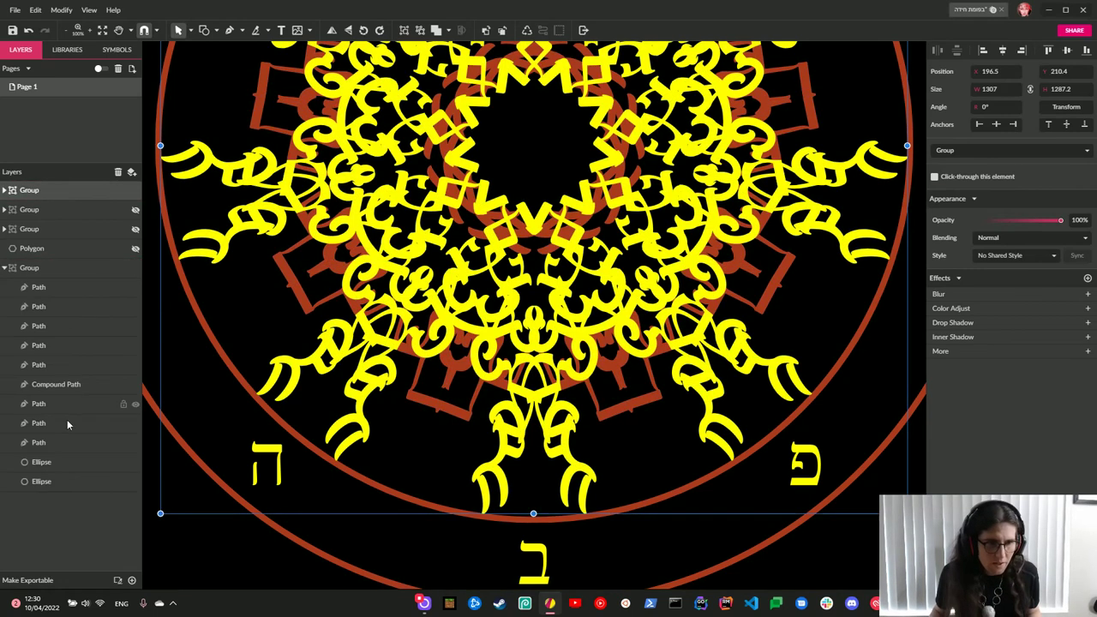
pyautogui.click(62, 463)
pyautogui.moveTo(61, 461); pyautogui.dragTo(77, 193)
pyautogui.click(5, 287)
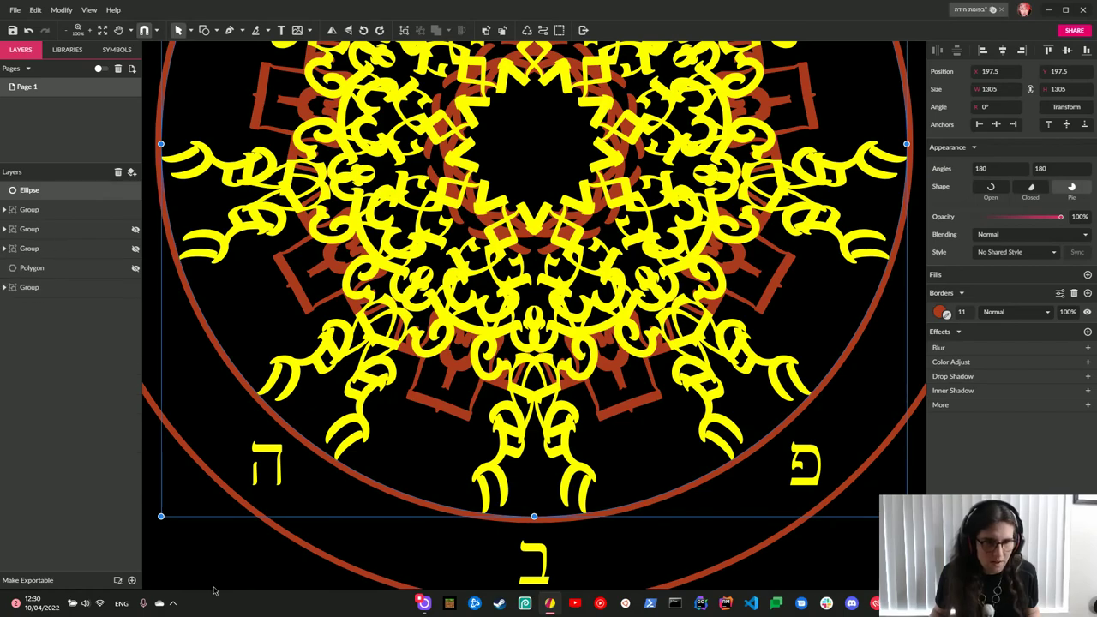
pyautogui.click(208, 571)
# Check the mandala sits centred within the brown double circle, then fit the whole page in view.
pyautogui.scroll(3, 291, 501)
pyautogui.scroll(4, 291, 501)
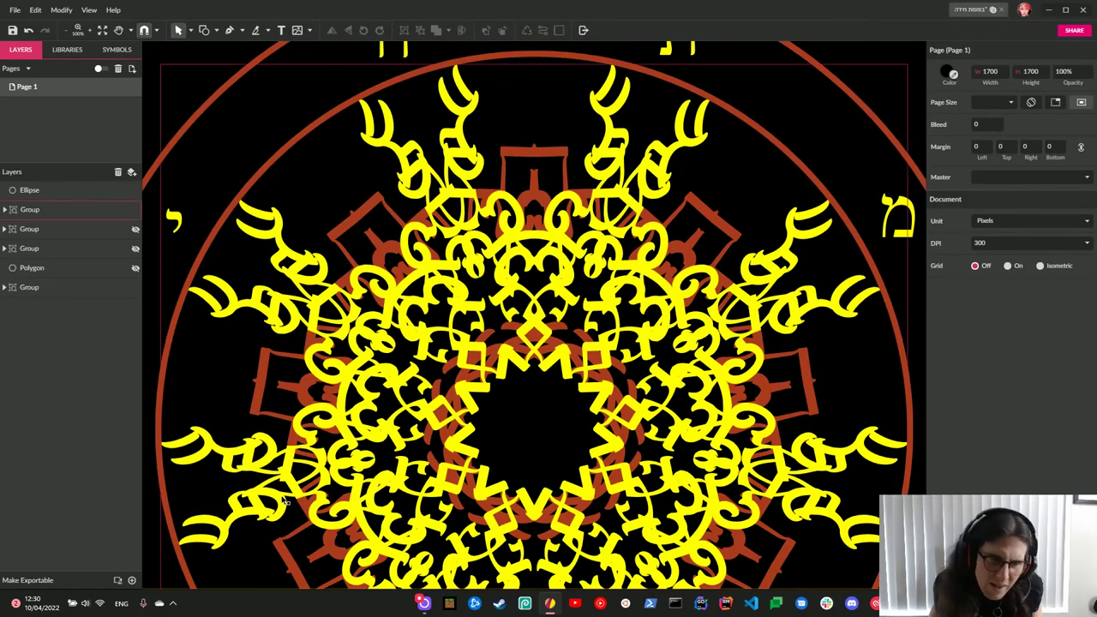
pyautogui.scroll(-6, 410, 400)
pyautogui.scroll(-2, 409, 400)
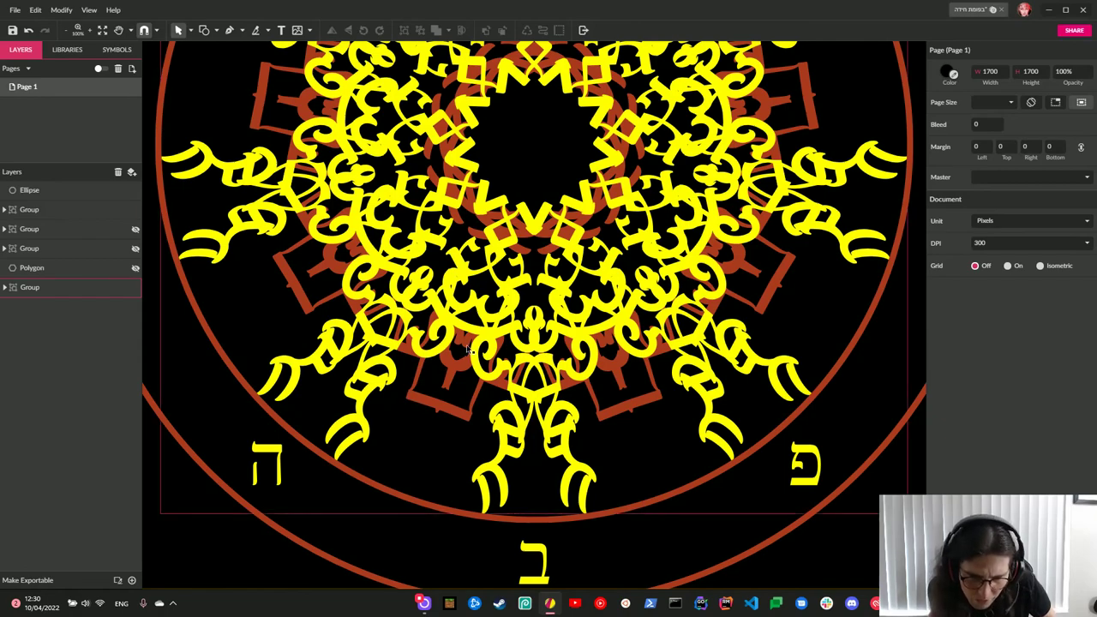
pyautogui.scroll(10, 483, 346)
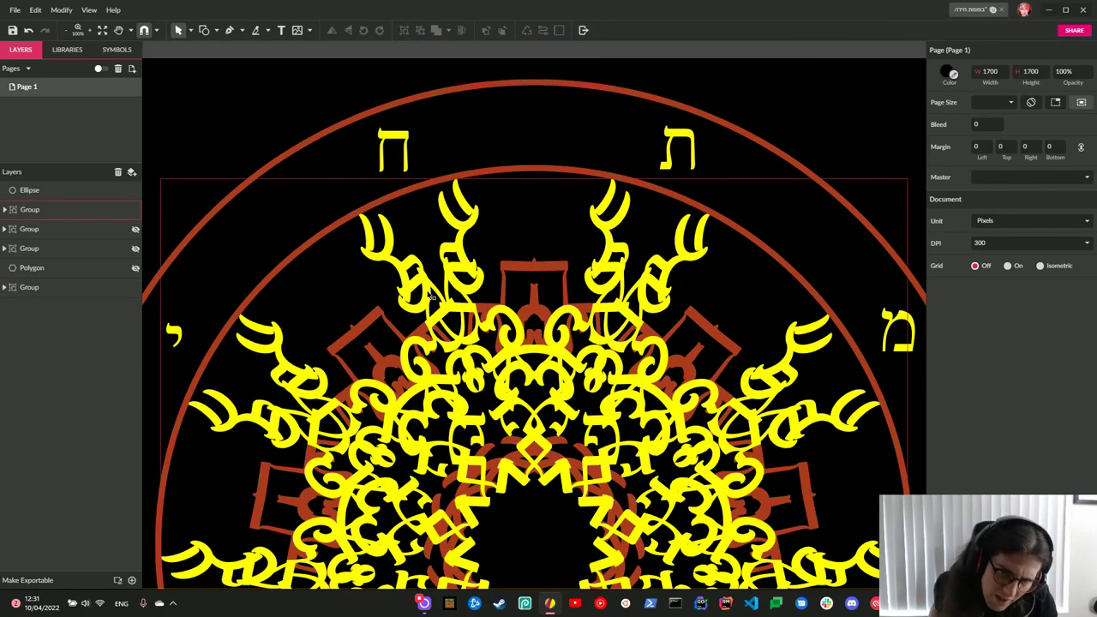
pyautogui.click(428, 295)
pyautogui.scroll(-6, 299, 218)
pyautogui.scroll(-5, 299, 222)
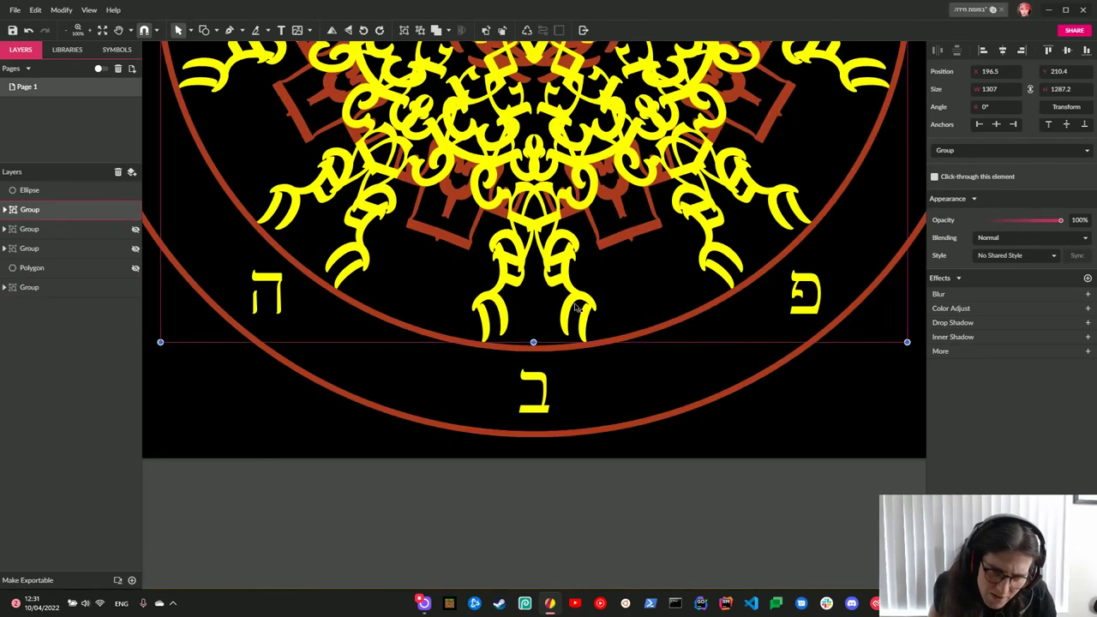
pyautogui.click(663, 498)
pyautogui.scroll(3, 619, 460)
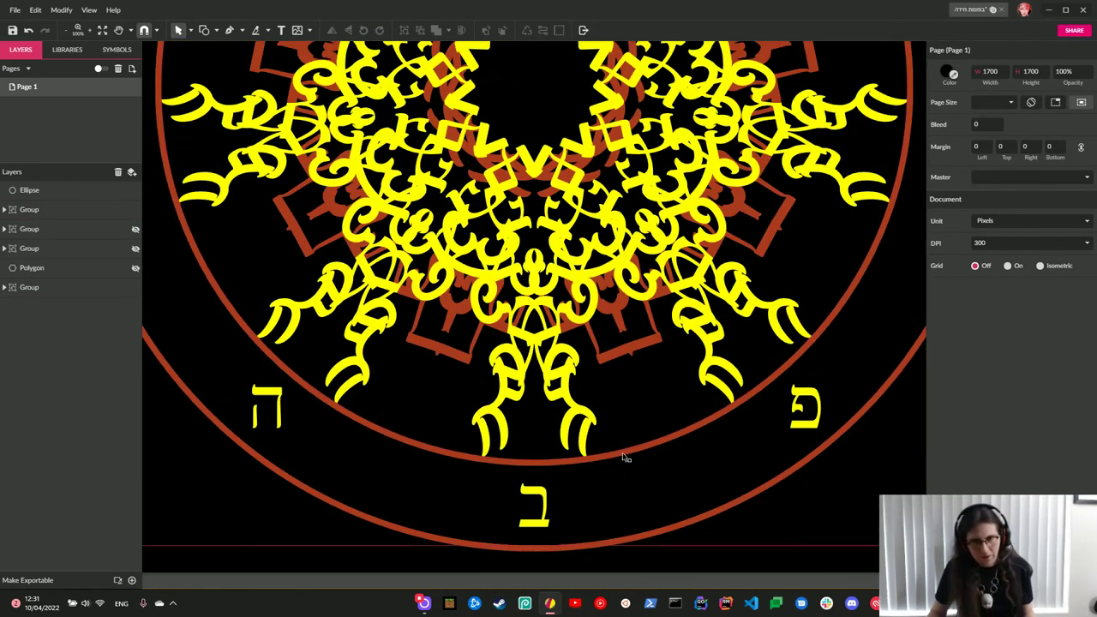
pyautogui.hotkey('ctrl', '0')
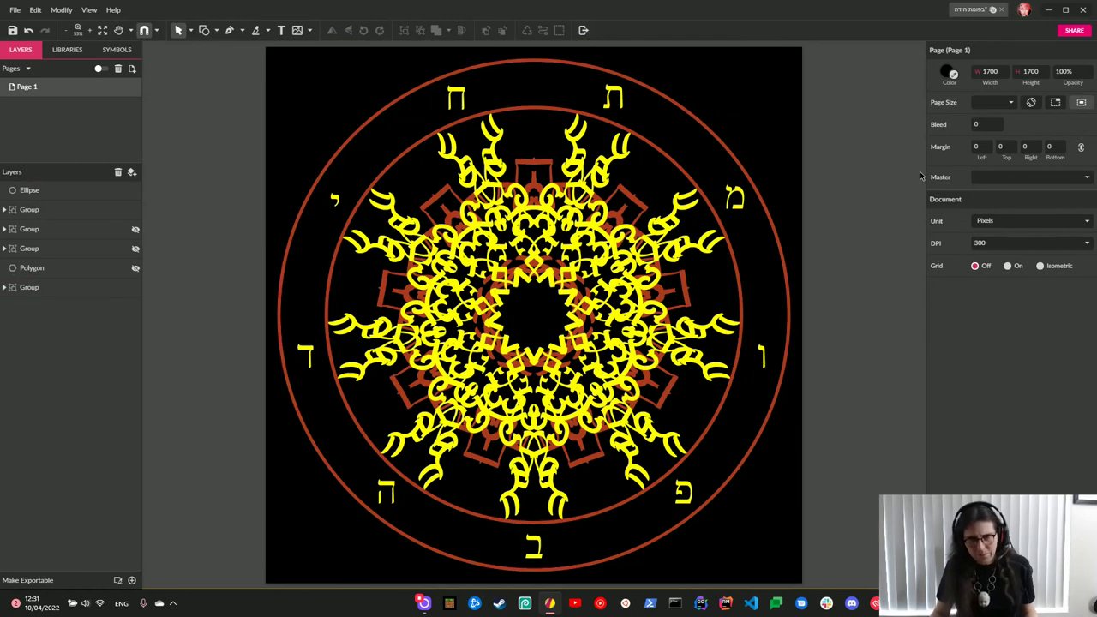
# Set the page background colour to transparent at 0% opacity, leaving the lettered disc and mandala.
pyautogui.click(951, 74)
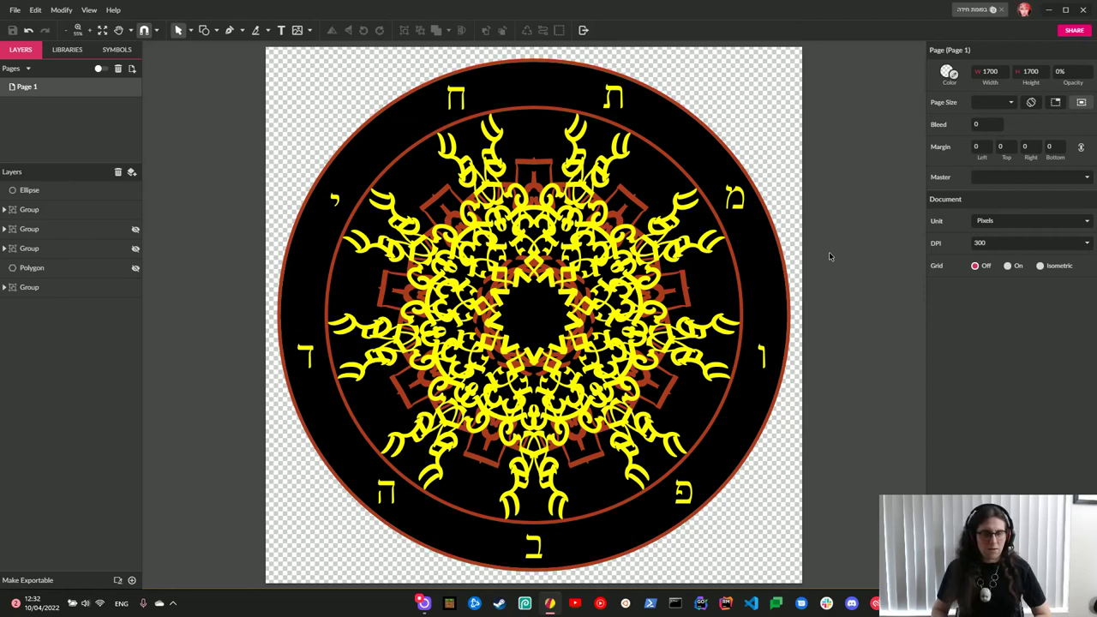
pyautogui.click(589, 353)
pyautogui.click(831, 305)
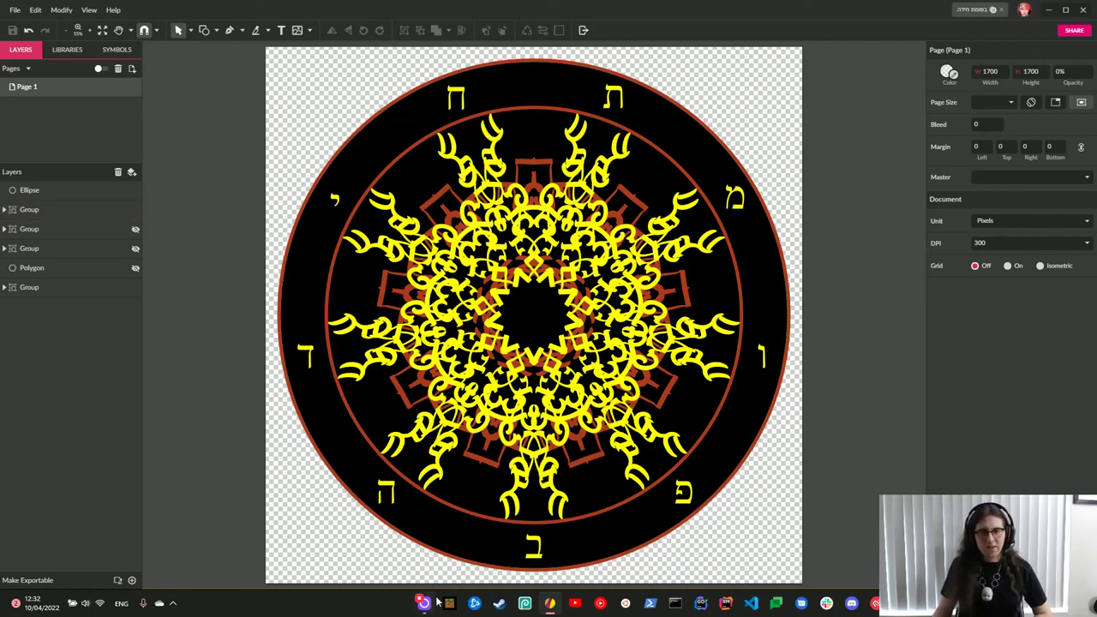
pyautogui.moveTo(437, 602)
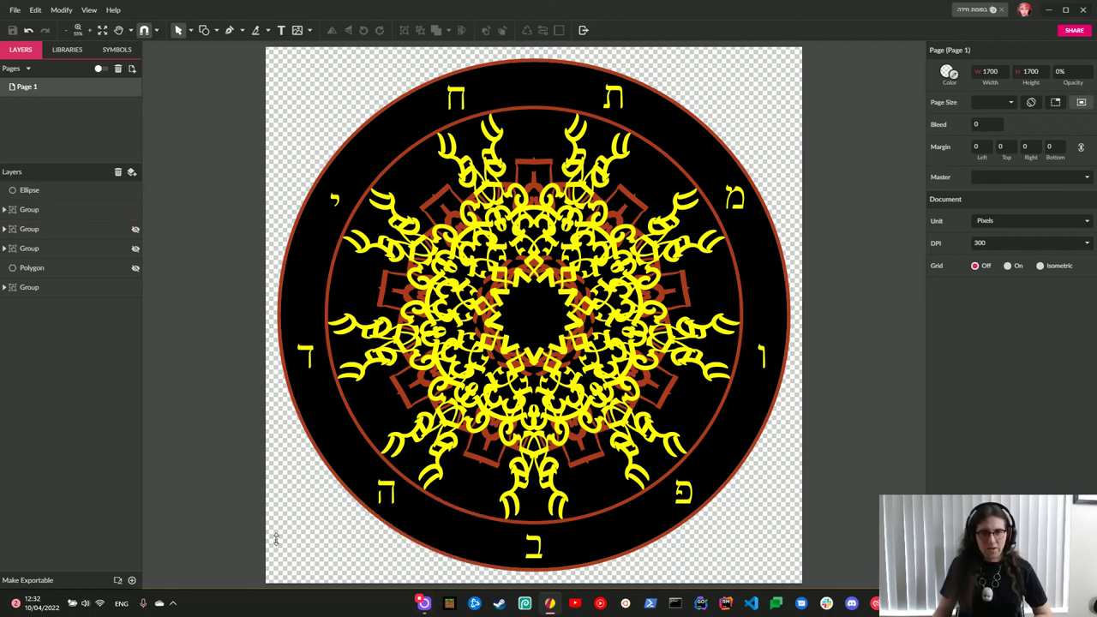